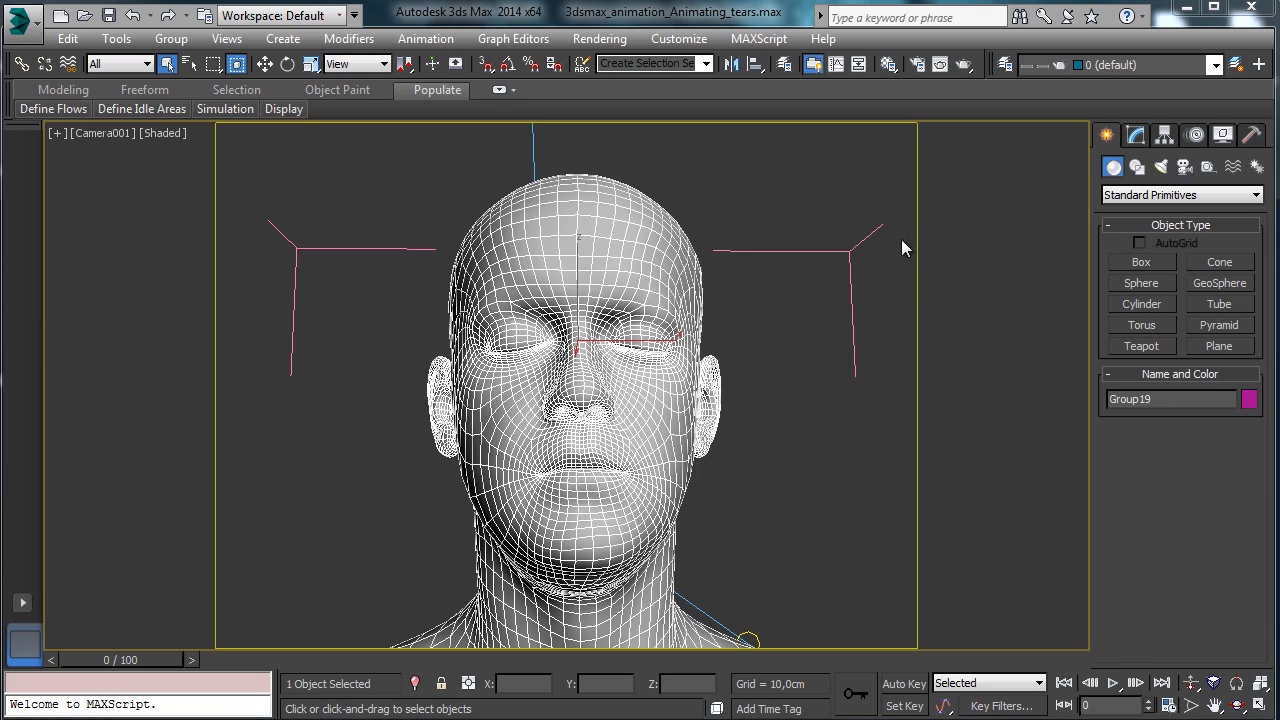
- Switch the Camera001 viewport to Orthographic, orbit the head right, and zoom-region onto the face
left_click(97, 132)
left_click(171, 229)
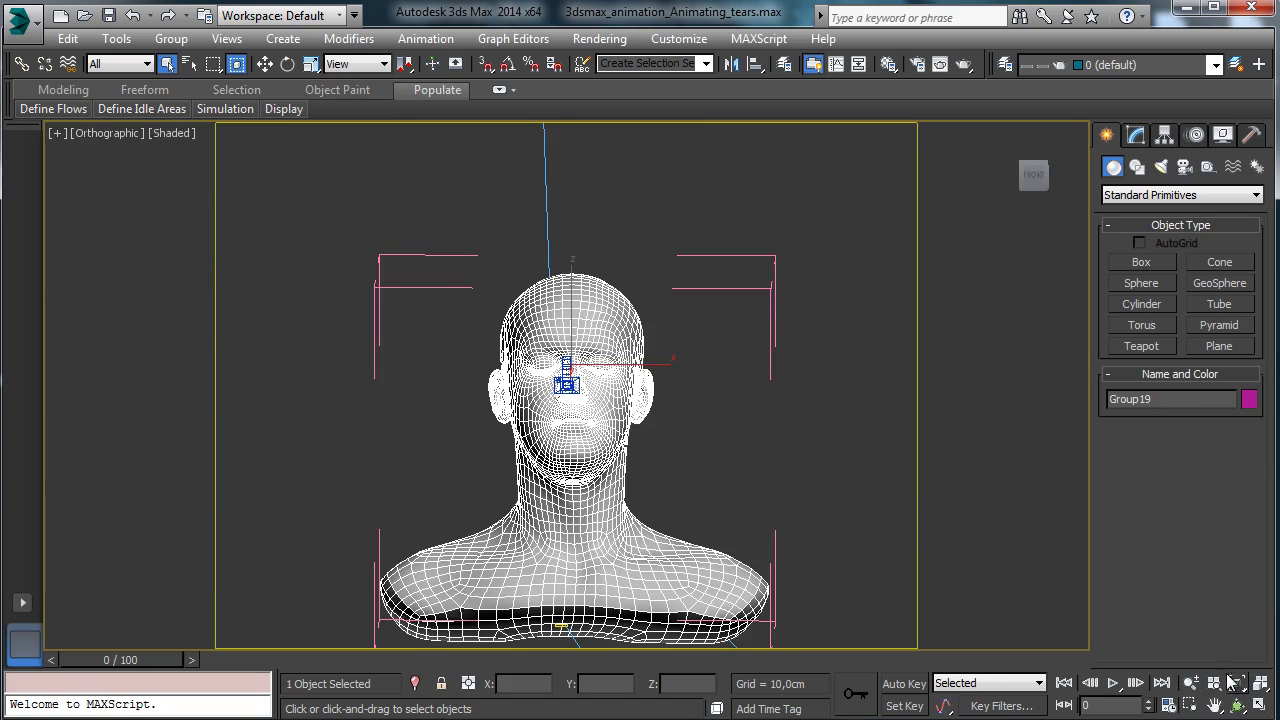
left_click(1237, 705)
left_click_drag(1000, 600, 1197, 708)
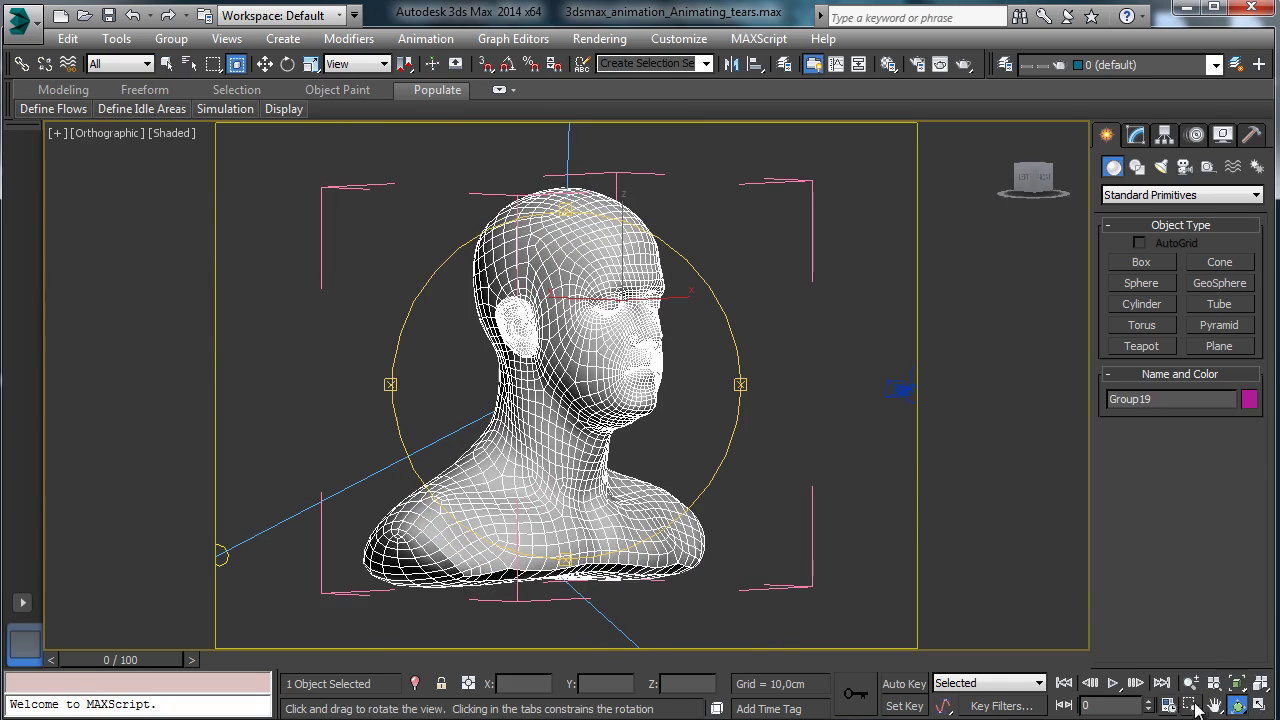
left_click(1190, 705)
left_click_drag(488, 238, 755, 397)
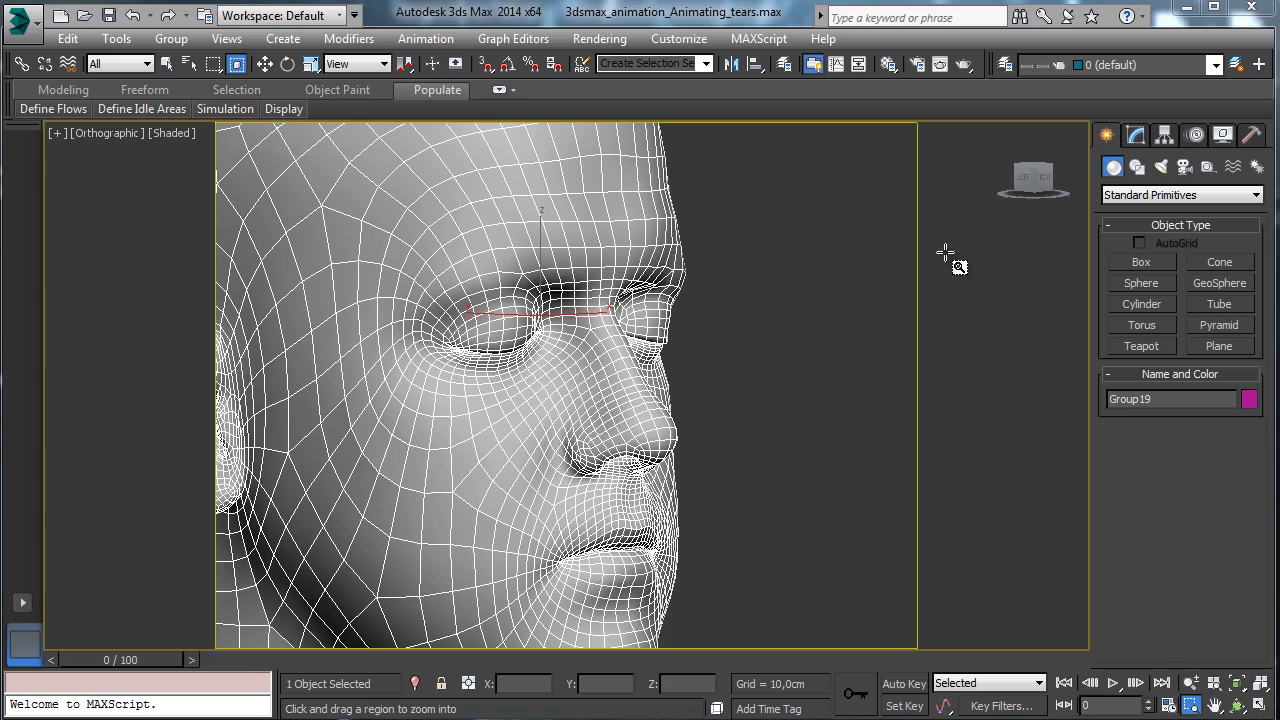
- Switch the Create panel to Shapes > Splines and orbit around the face
left_click(167, 64)
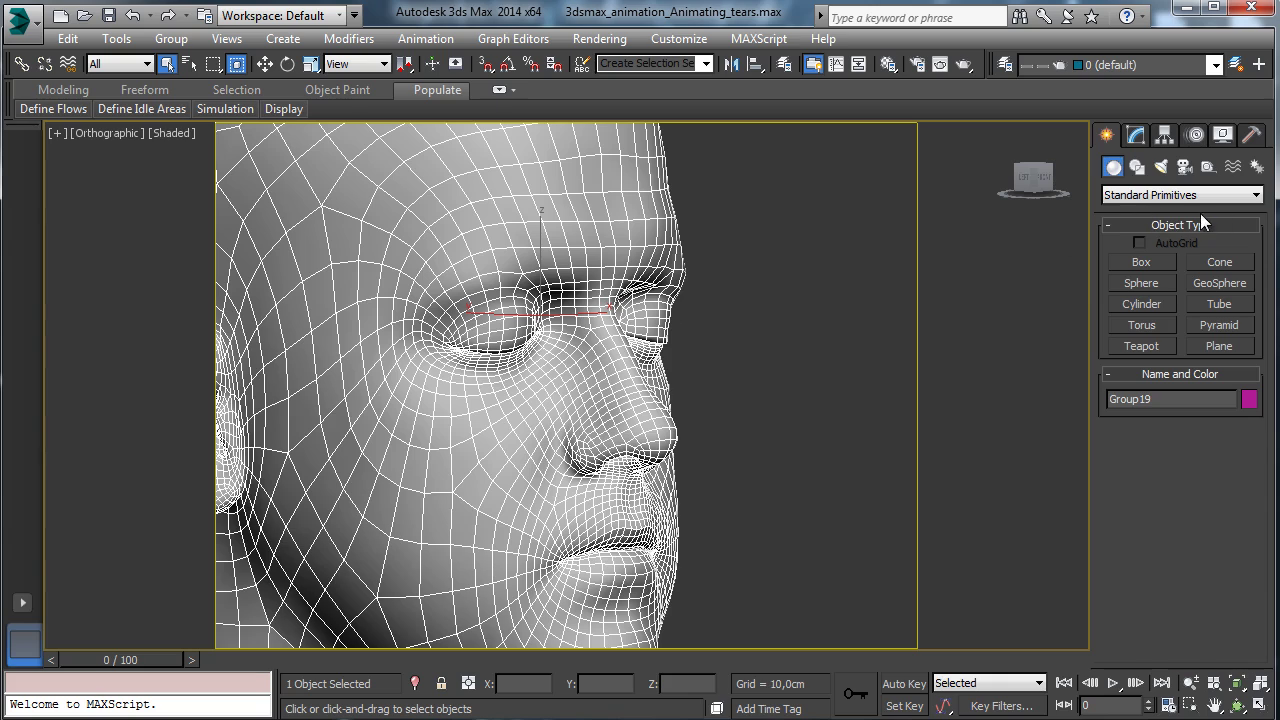
left_click(1136, 167)
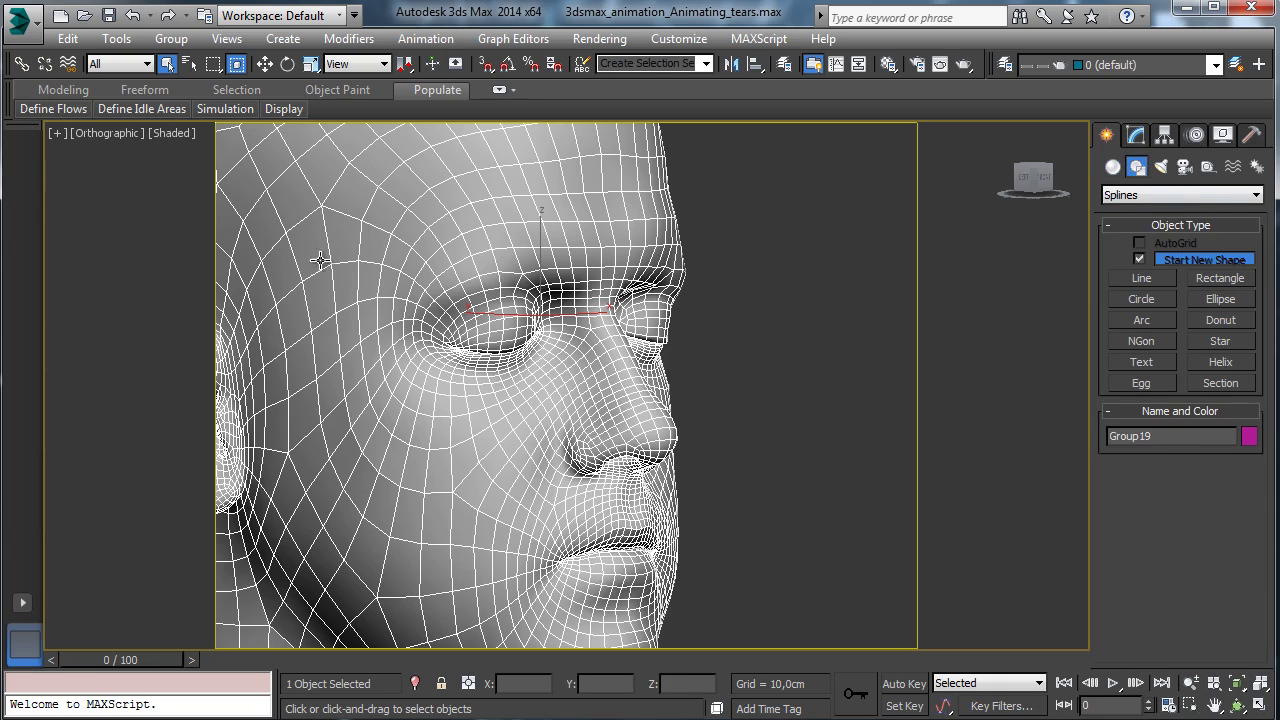
left_click(1237, 705)
left_click_drag(504, 358, 485, 333)
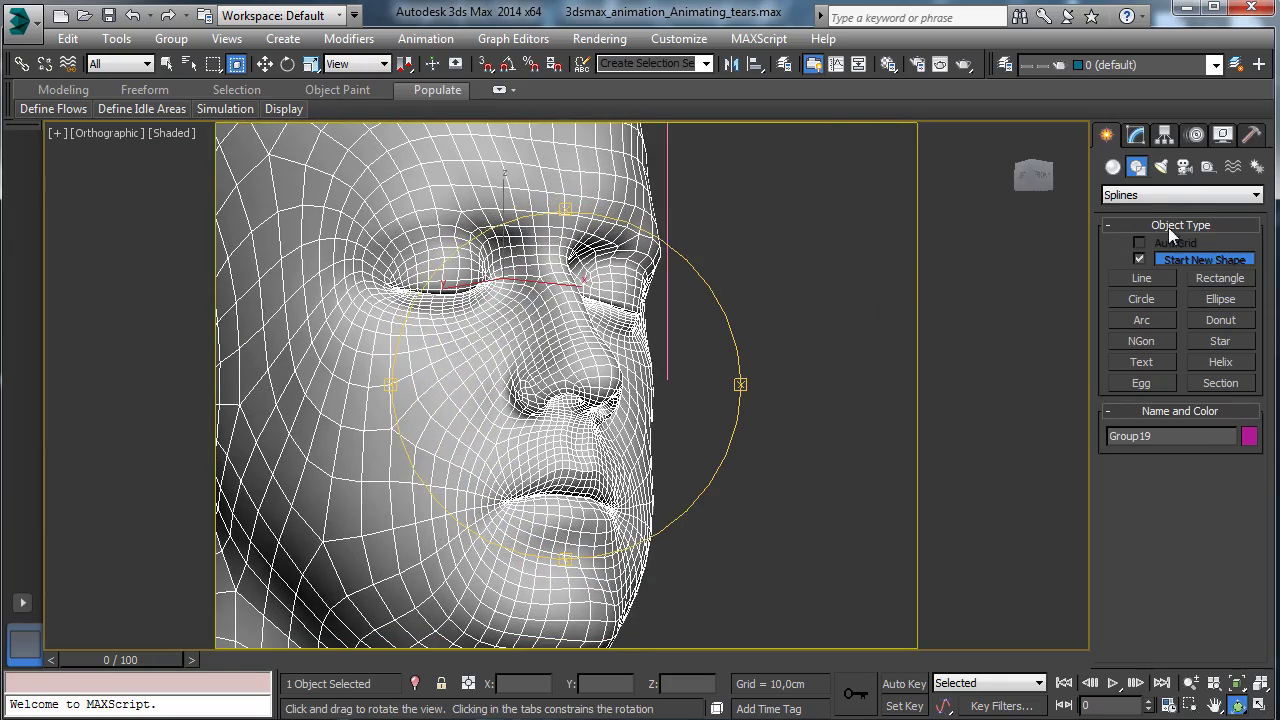
- Turn on snapping with Vertex enabled in Grid and Snap Settings, and choose the Line tool
left_click(487, 66)
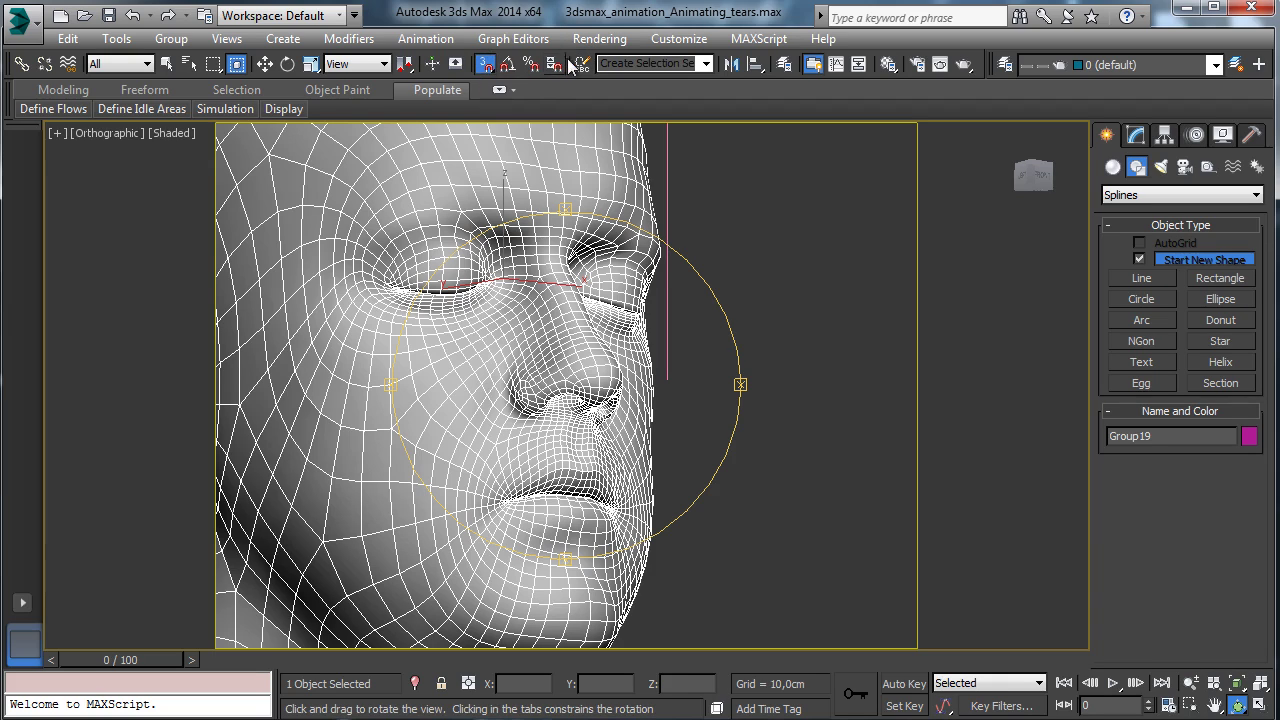
right_click(487, 66)
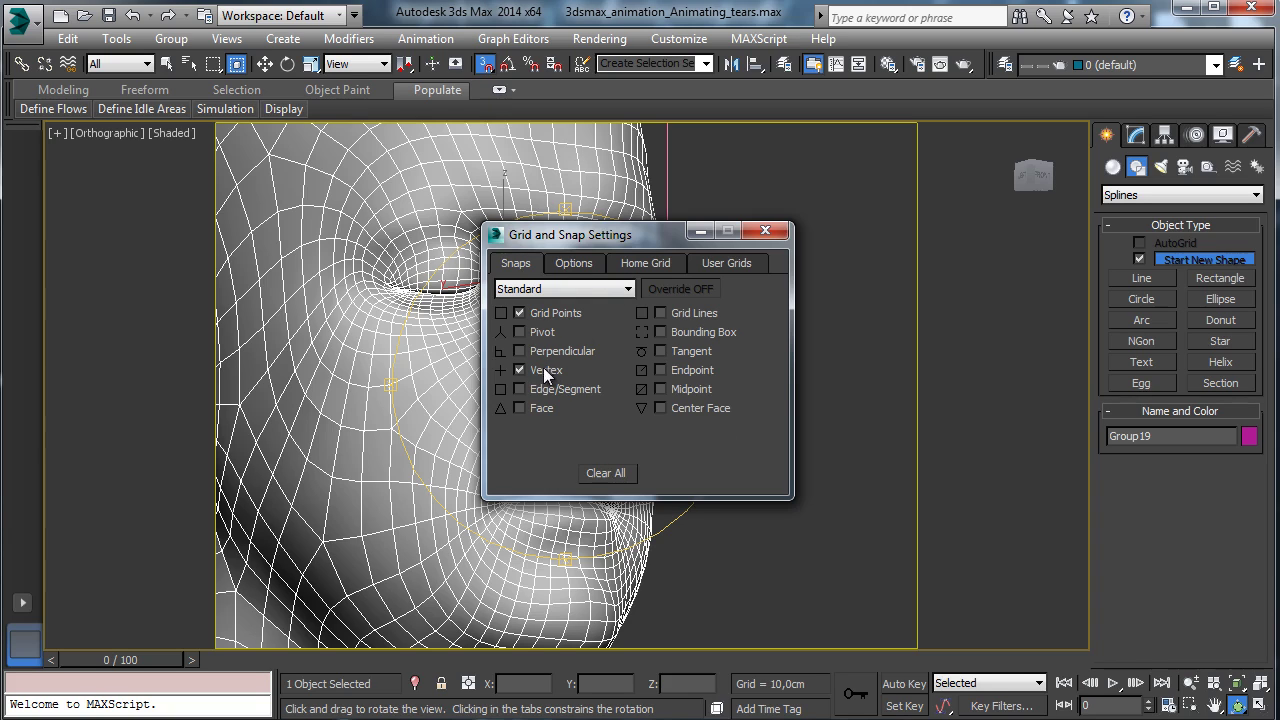
left_click(780, 234)
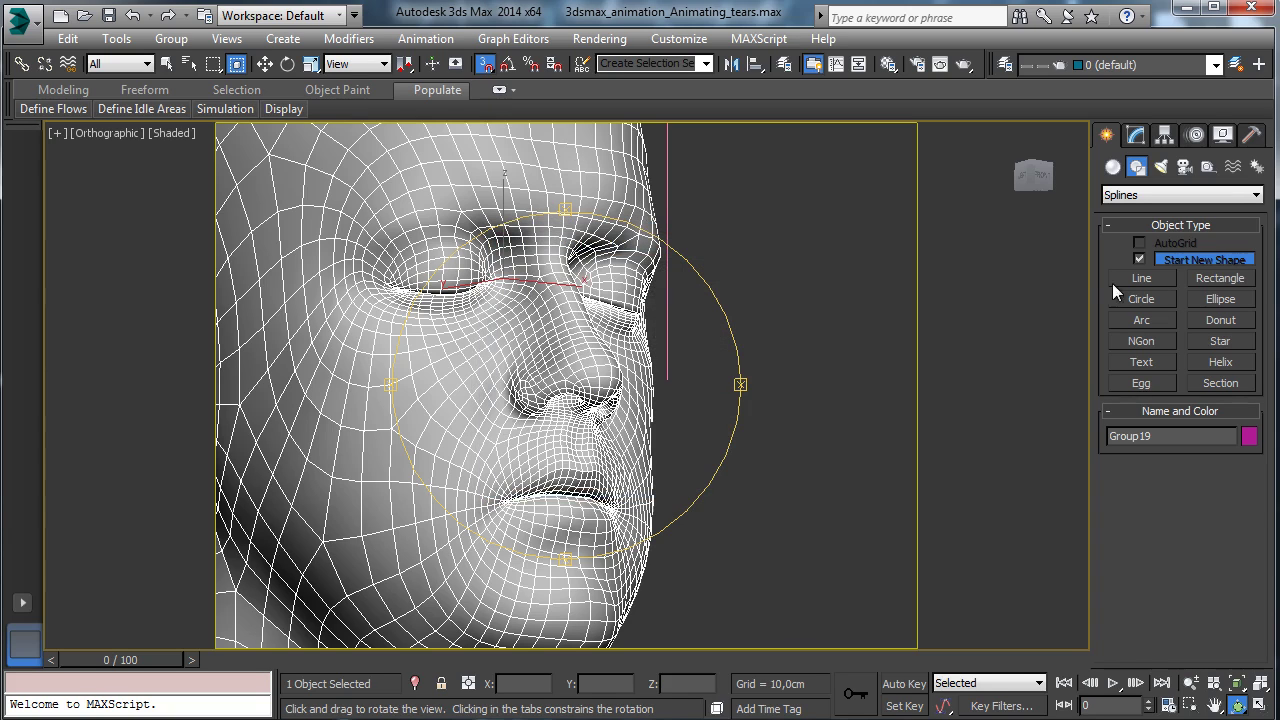
left_click(1141, 280)
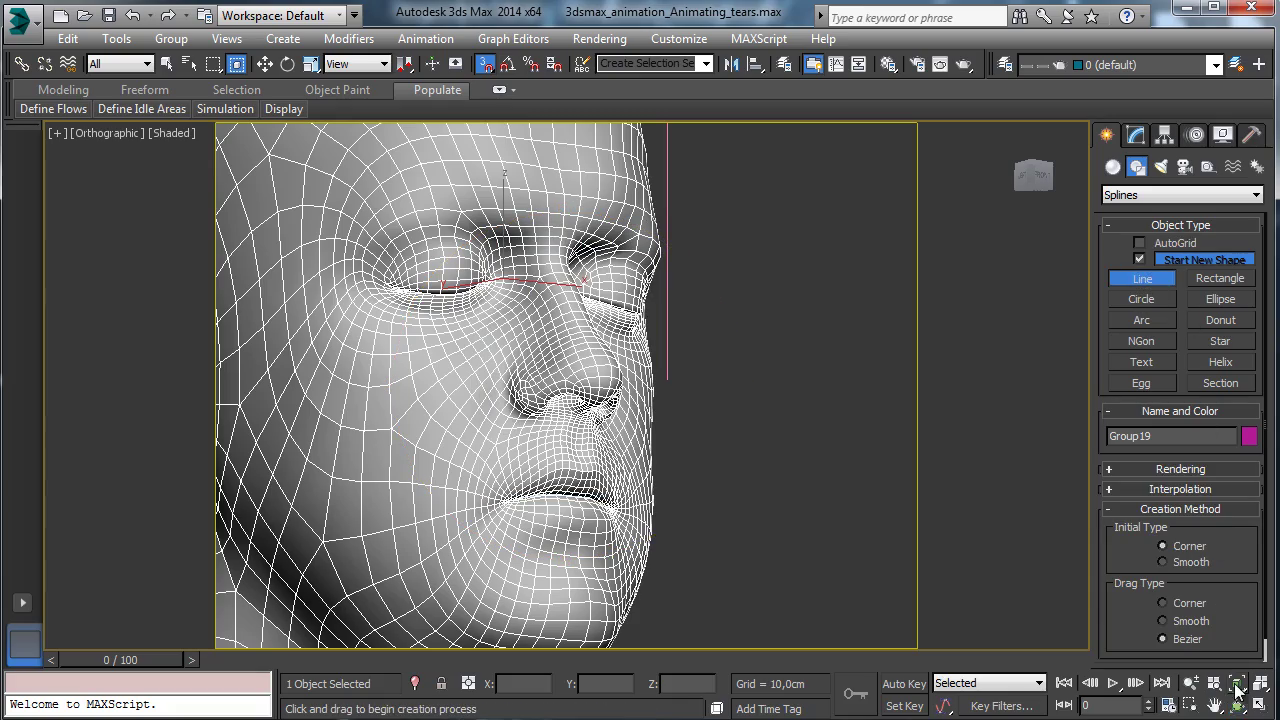
- Orbit to a frontal face view and restart the Line tool in Shapes > Splines
left_click_drag(465, 411, 400, 405)
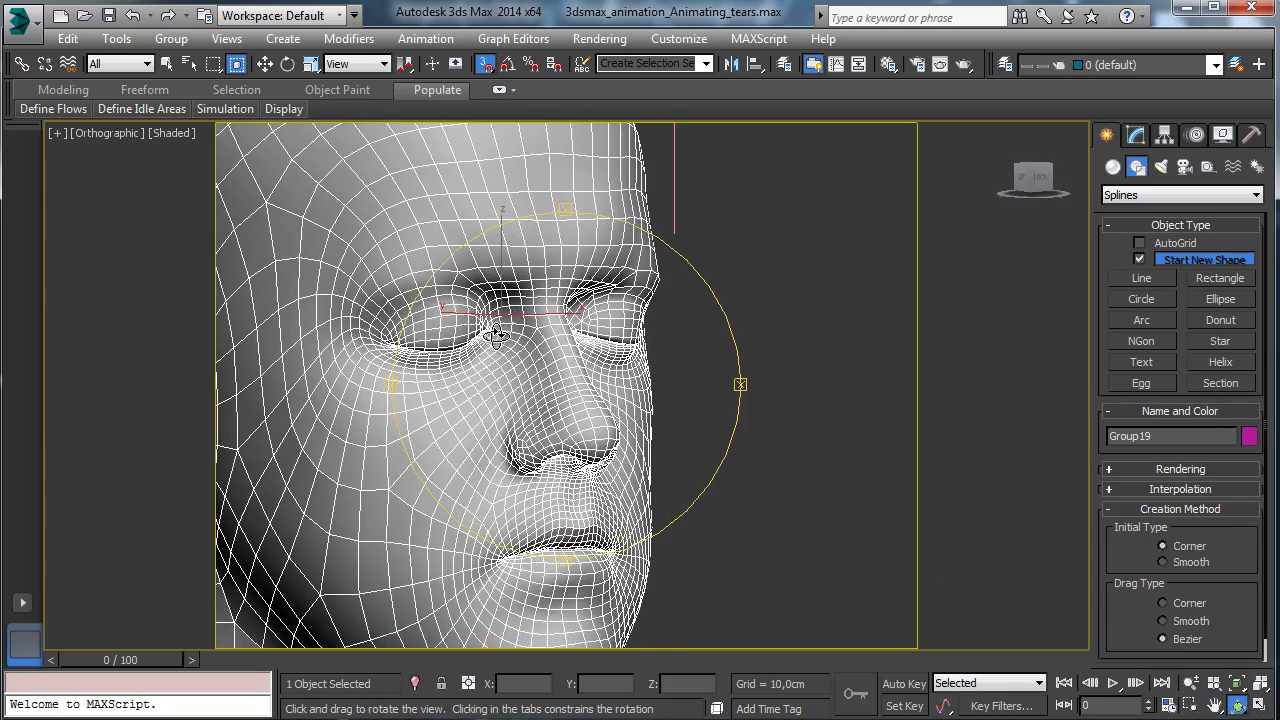
left_click(166, 64)
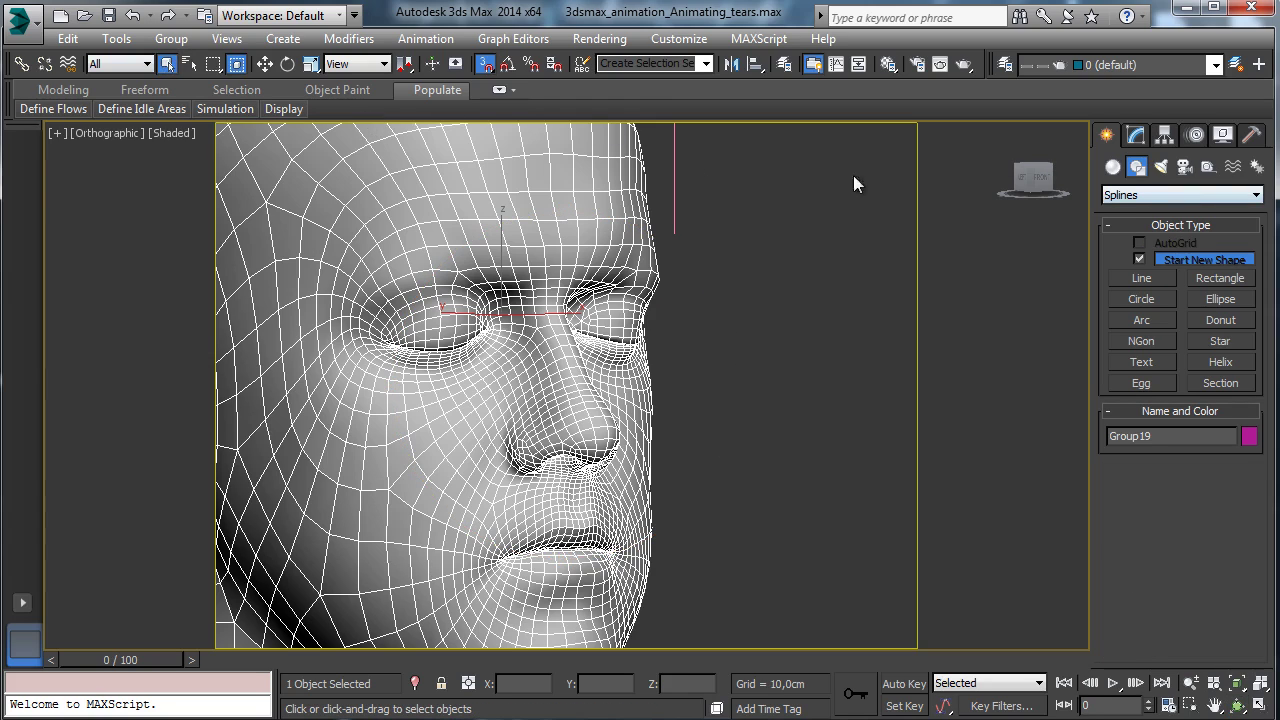
left_click(1136, 134)
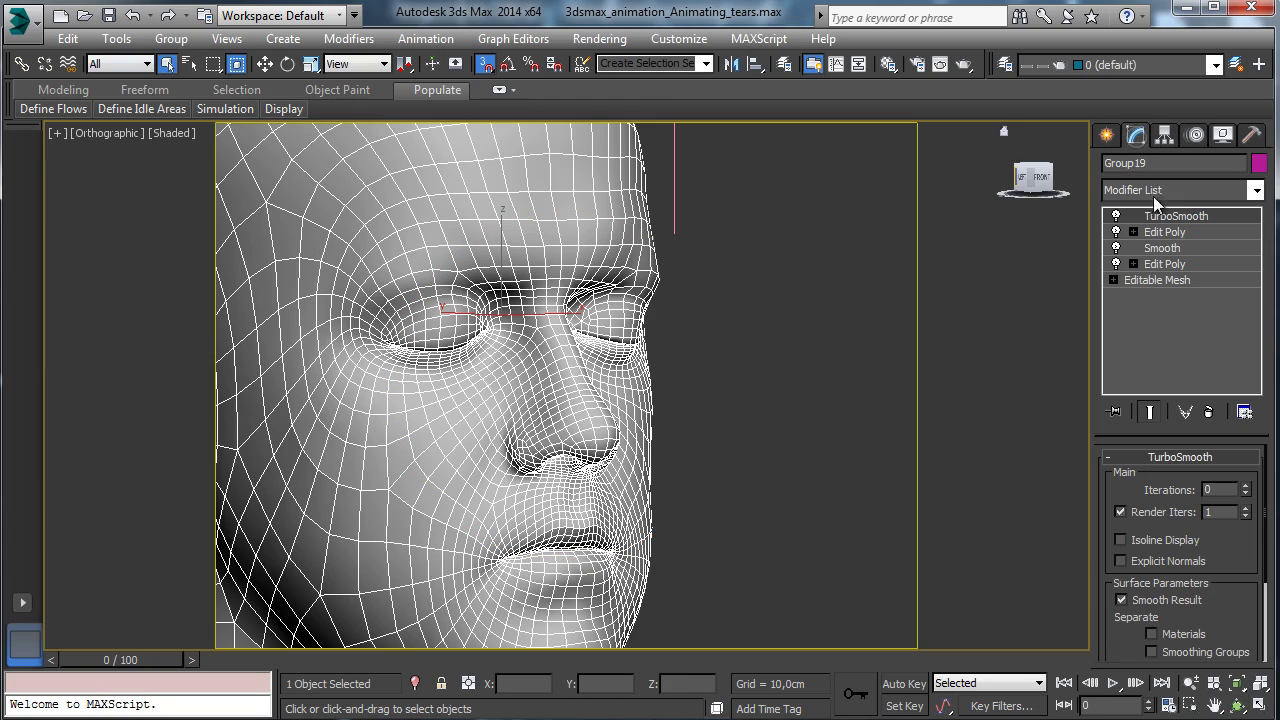
left_click(1108, 136)
left_click(1141, 278)
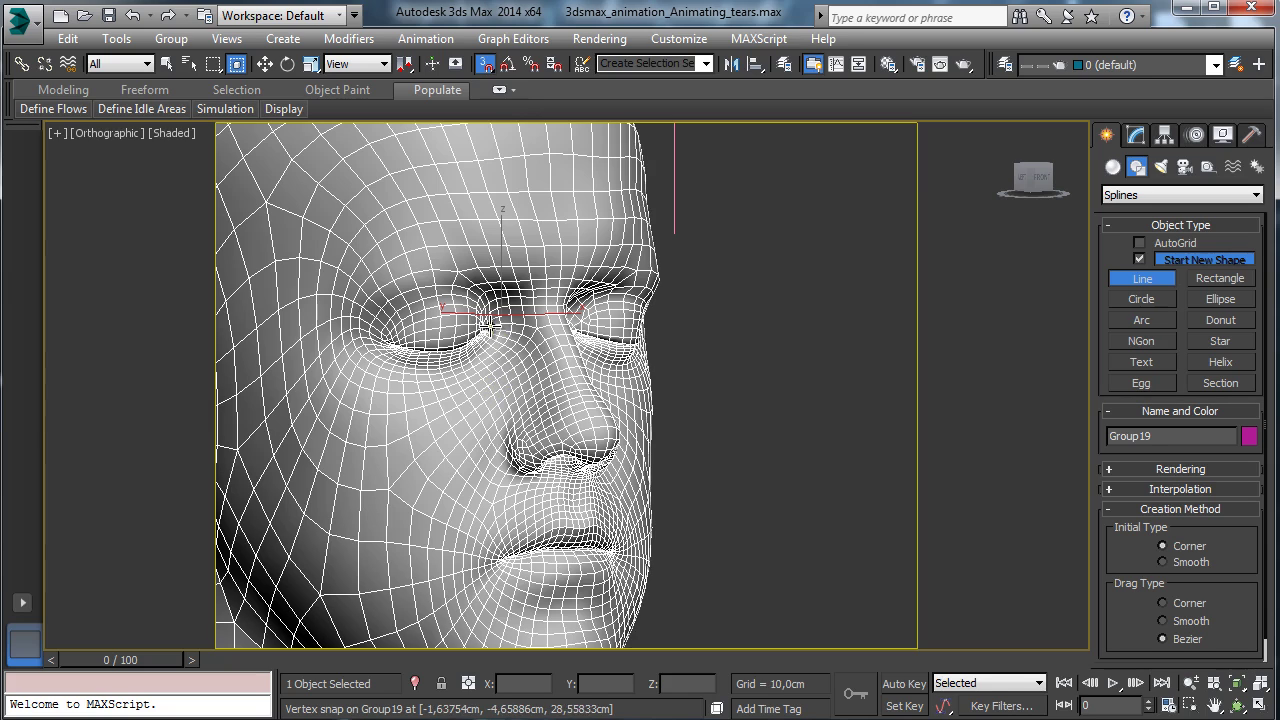
- Draw Line001 through seven points from the inner eye corner down the cheek
left_click(487, 330)
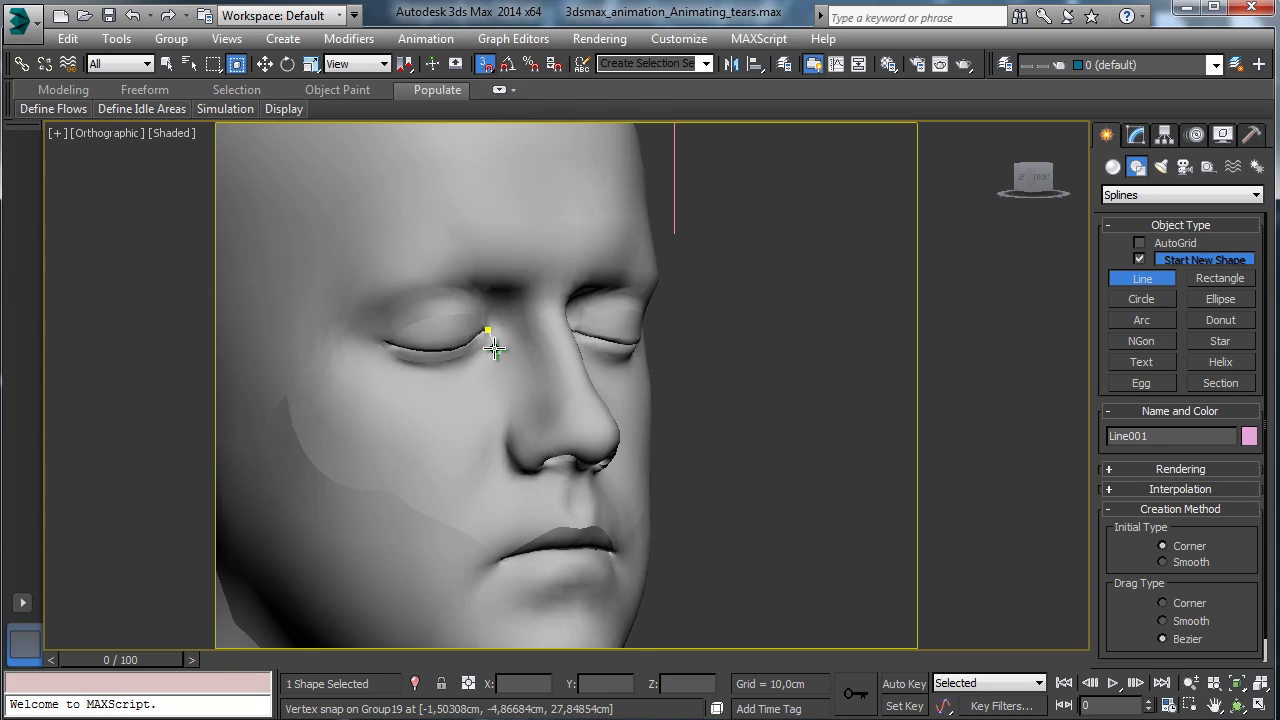
left_click(497, 351)
left_click(497, 380)
left_click(481, 420)
left_click(459, 442)
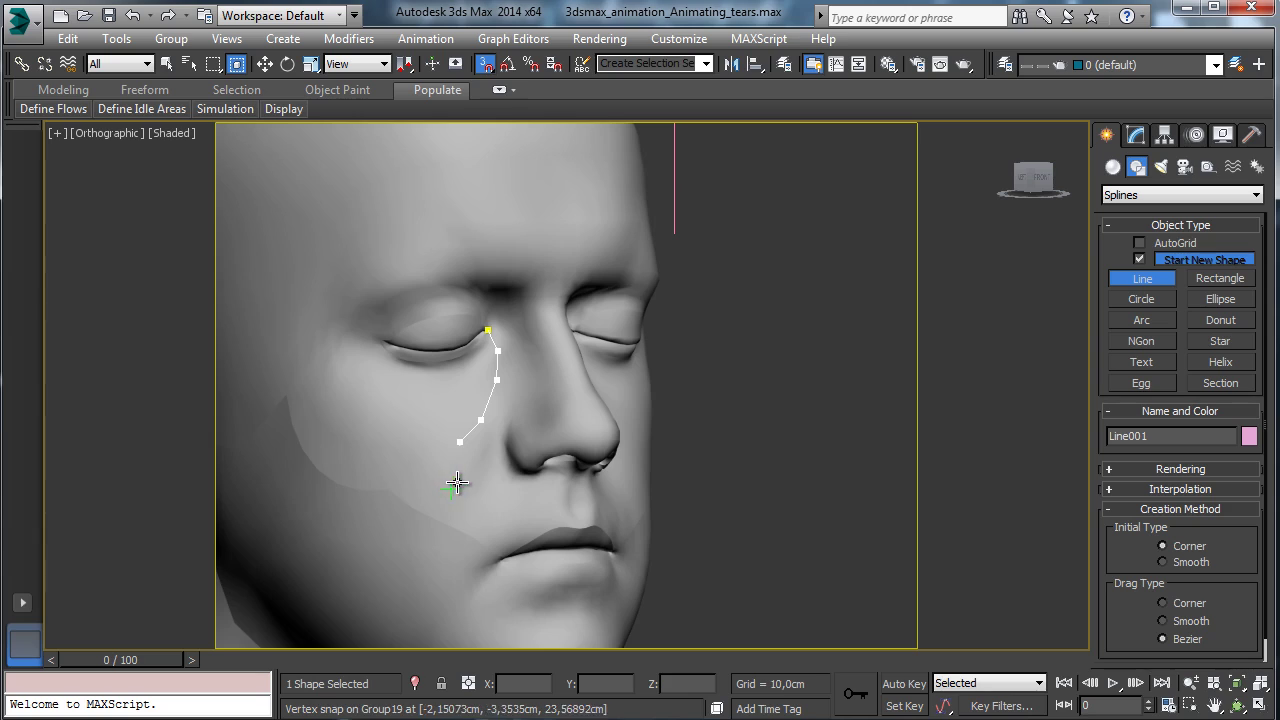
left_click(442, 493)
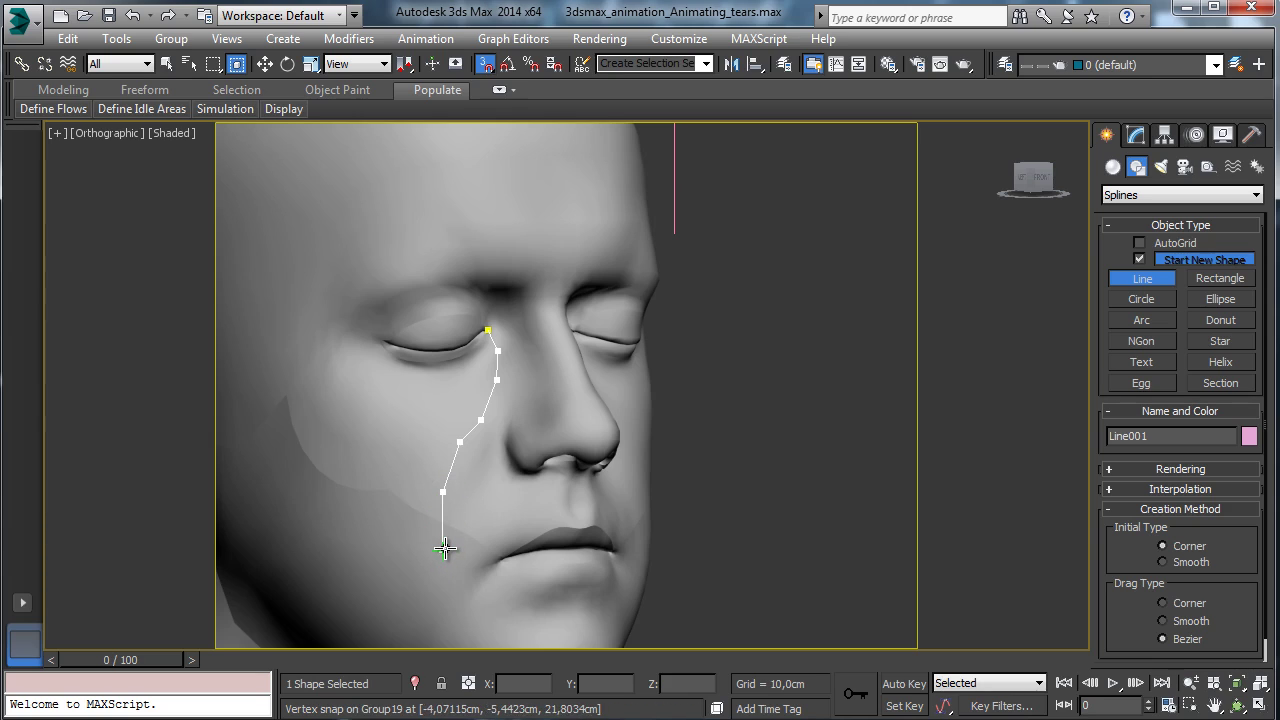
left_click(444, 548)
right_click(951, 300)
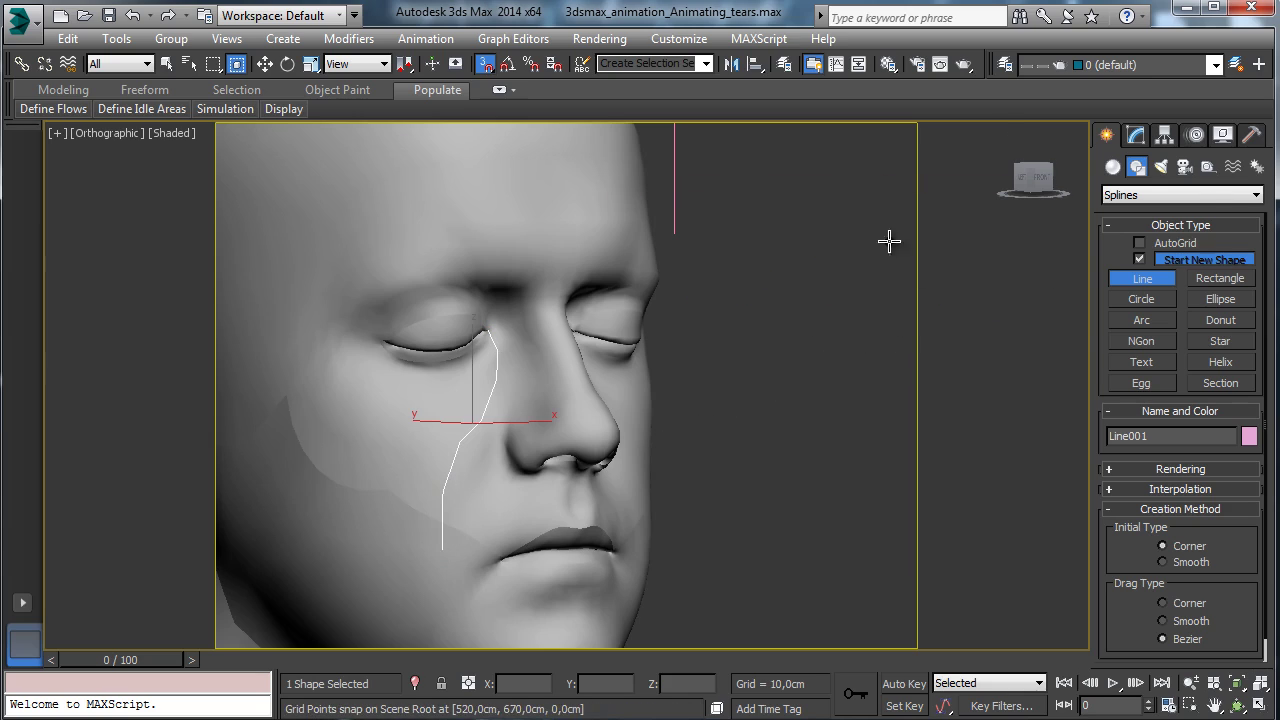
- Enter Vertex sub-object mode on Line001 and select all its vertices
left_click(1136, 135)
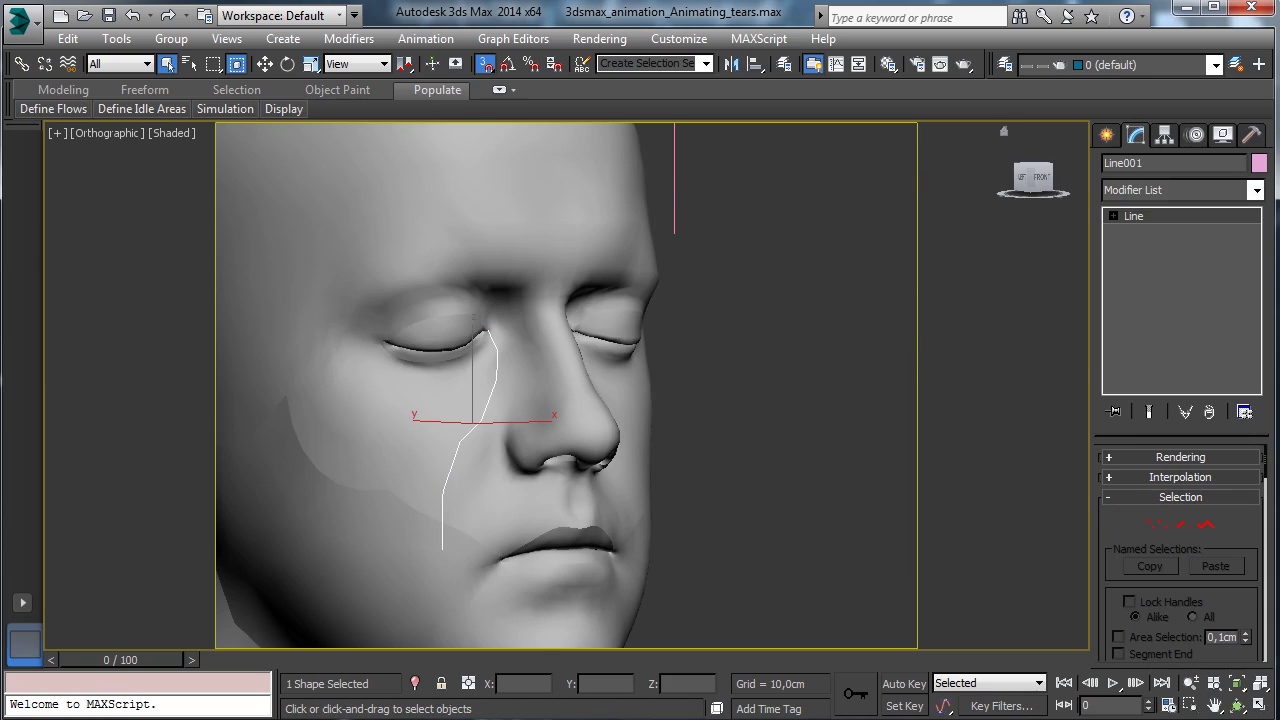
left_click(1157, 526)
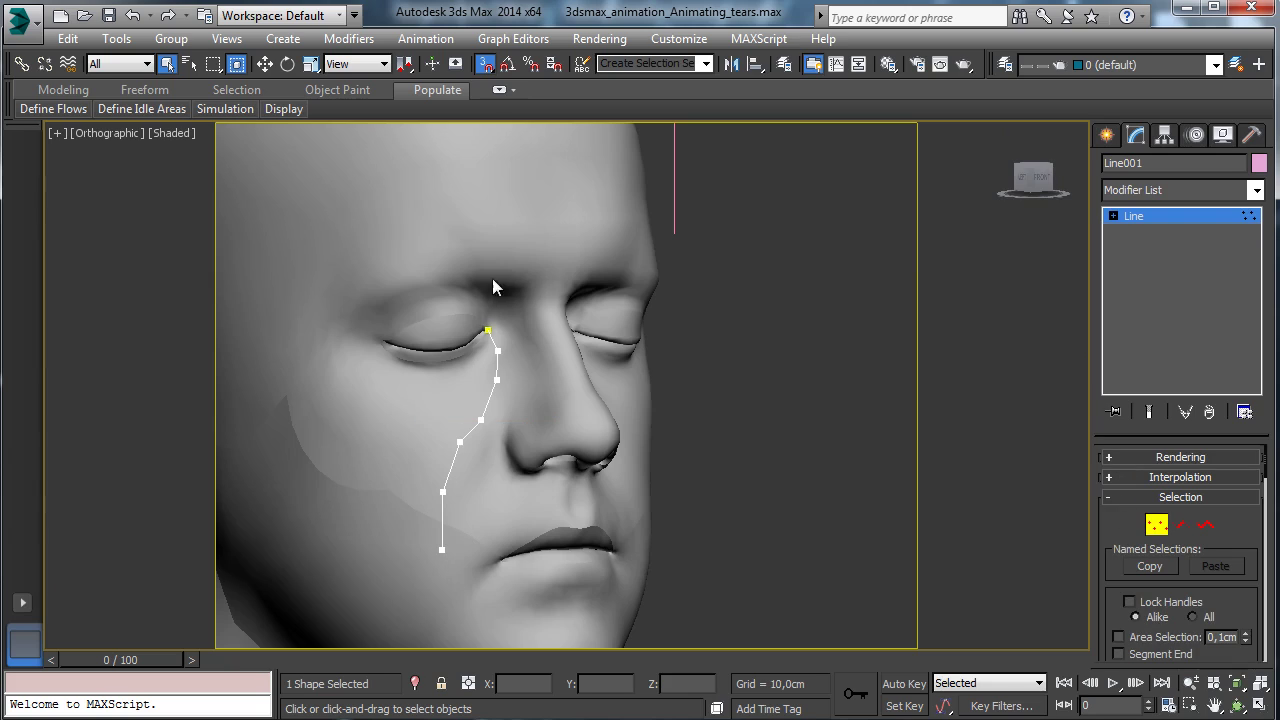
key("ctrl+a")
right_click(497, 350)
- Zoom onto the inner eye corner and insert a new vertex near the path's top
left_click(1190, 706)
left_click_drag(412, 286, 543, 386)
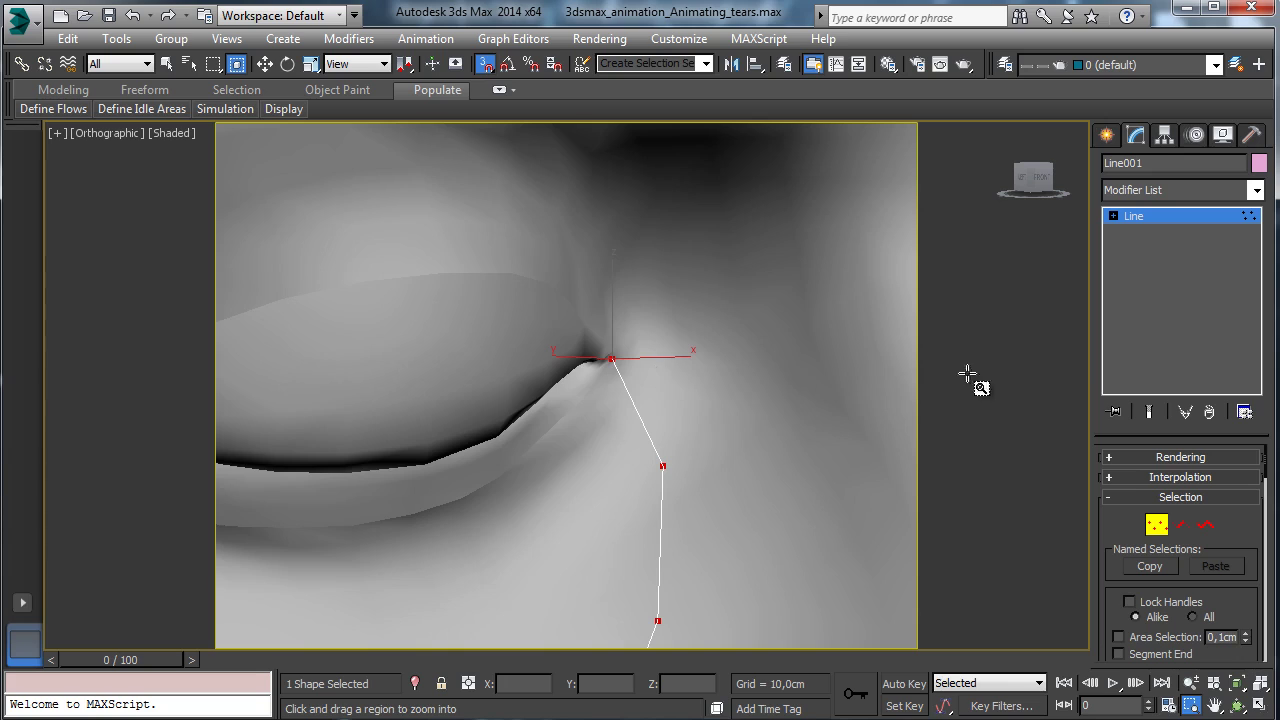
left_click_drag(1225, 527, 1140, 412)
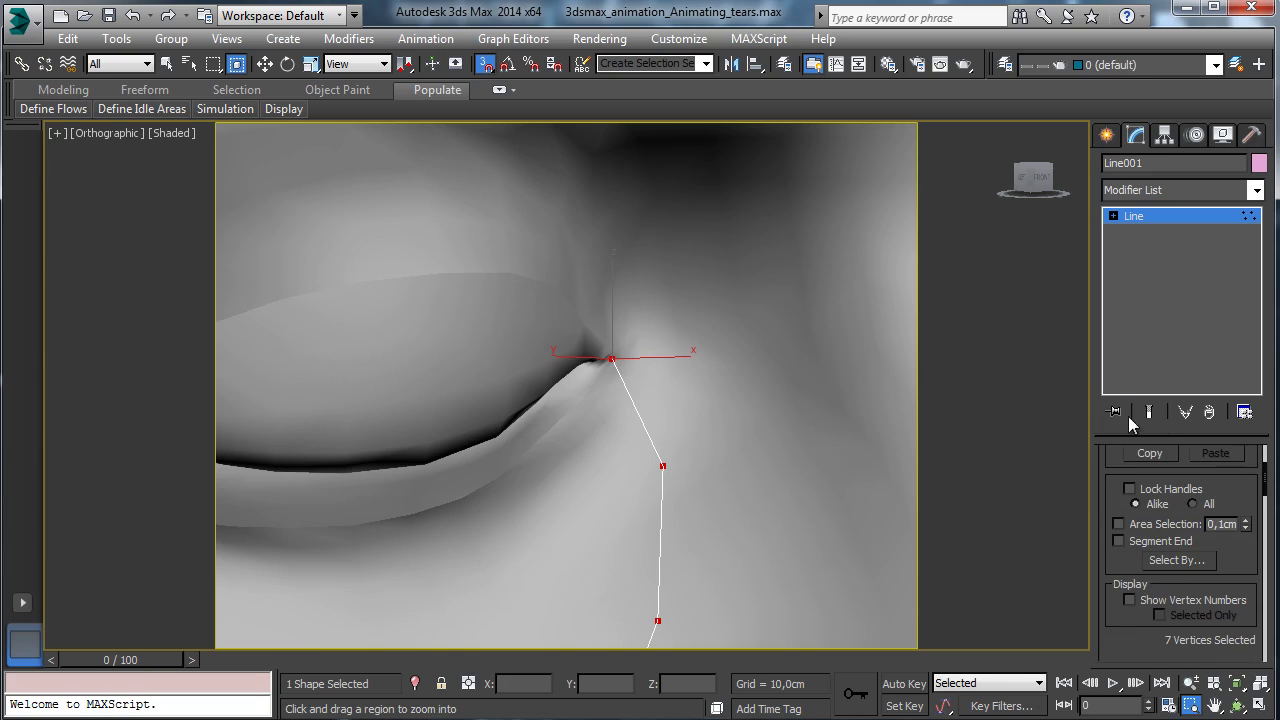
left_click_drag(1005, 393, 910, 393)
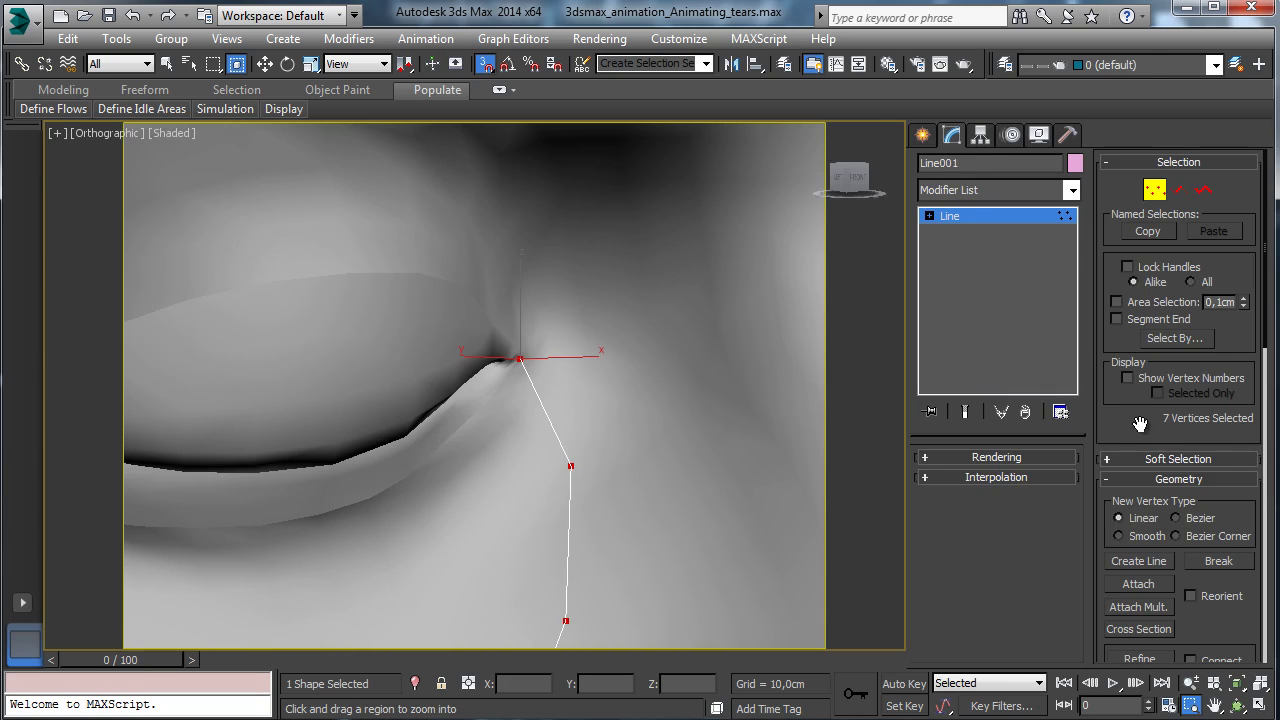
left_click_drag(1140, 424, 1140, 291)
left_click(1140, 526)
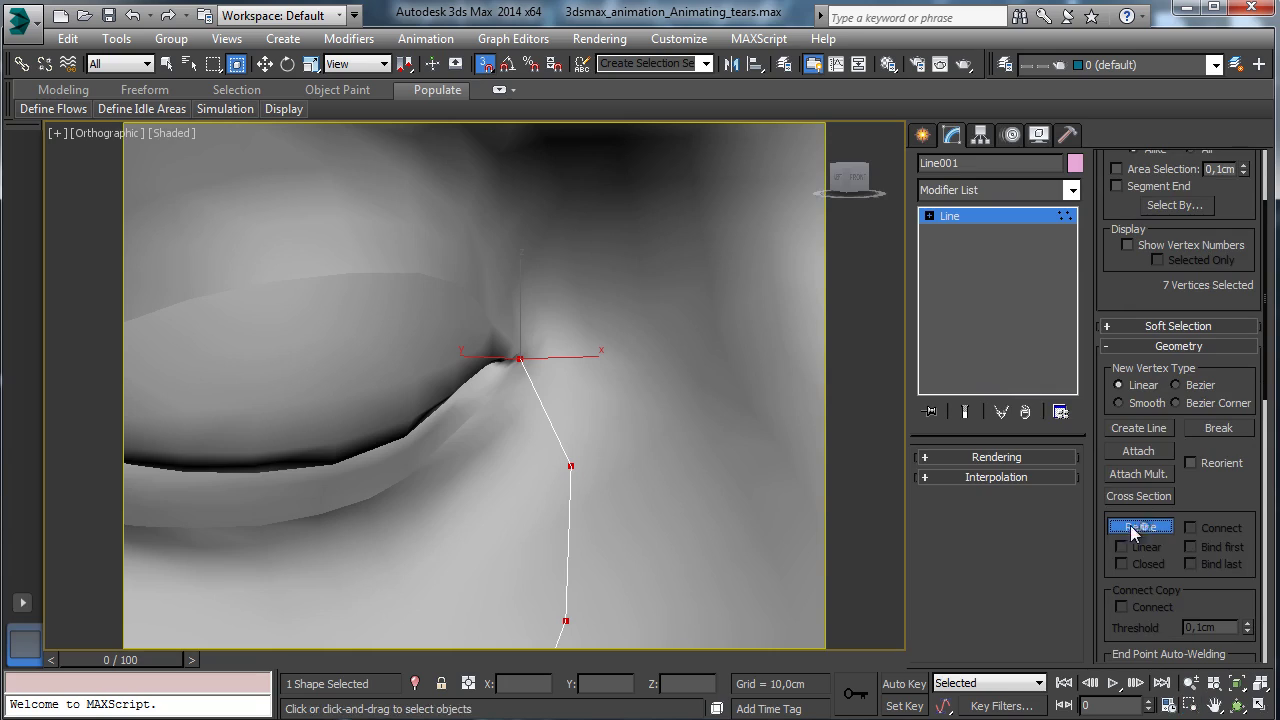
left_click(524, 368)
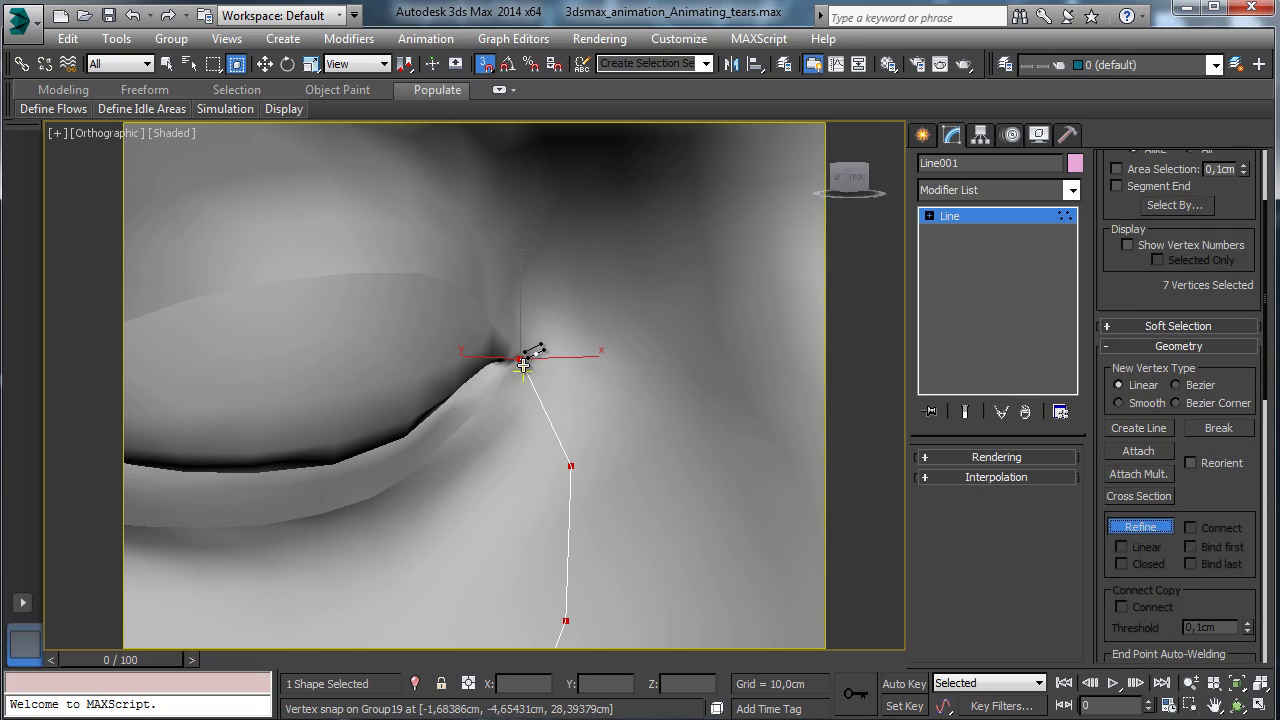
- Turn snapping off, select the path's top vertex, and zoom out to the whole head
left_click(264, 63)
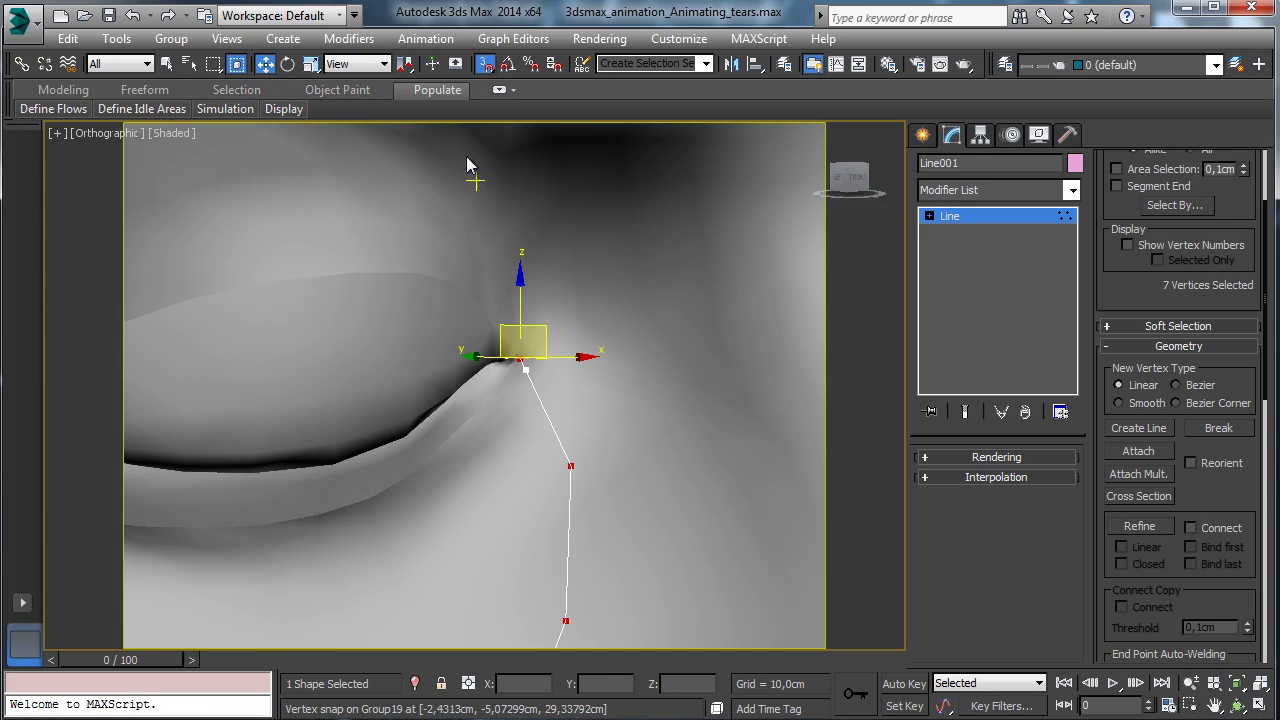
left_click(489, 65)
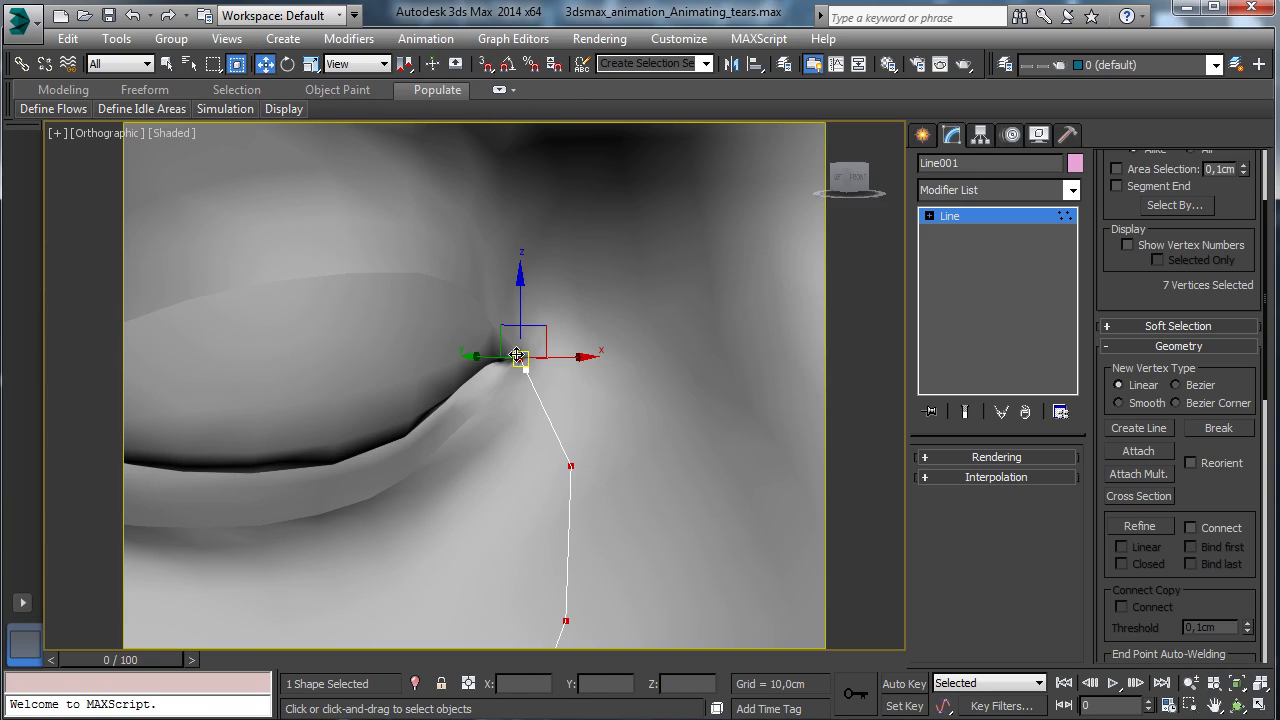
left_click(518, 357)
left_click(1191, 683)
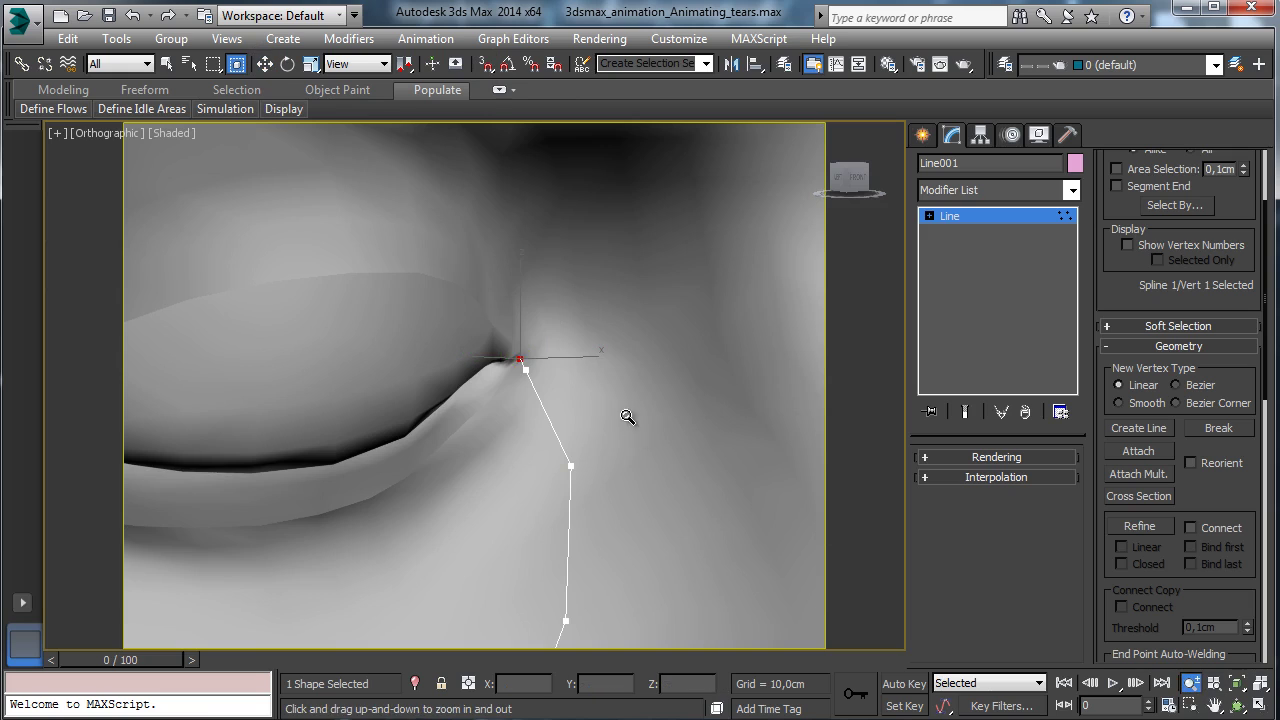
left_click_drag(632, 440, 672, 578)
left_click(1237, 705)
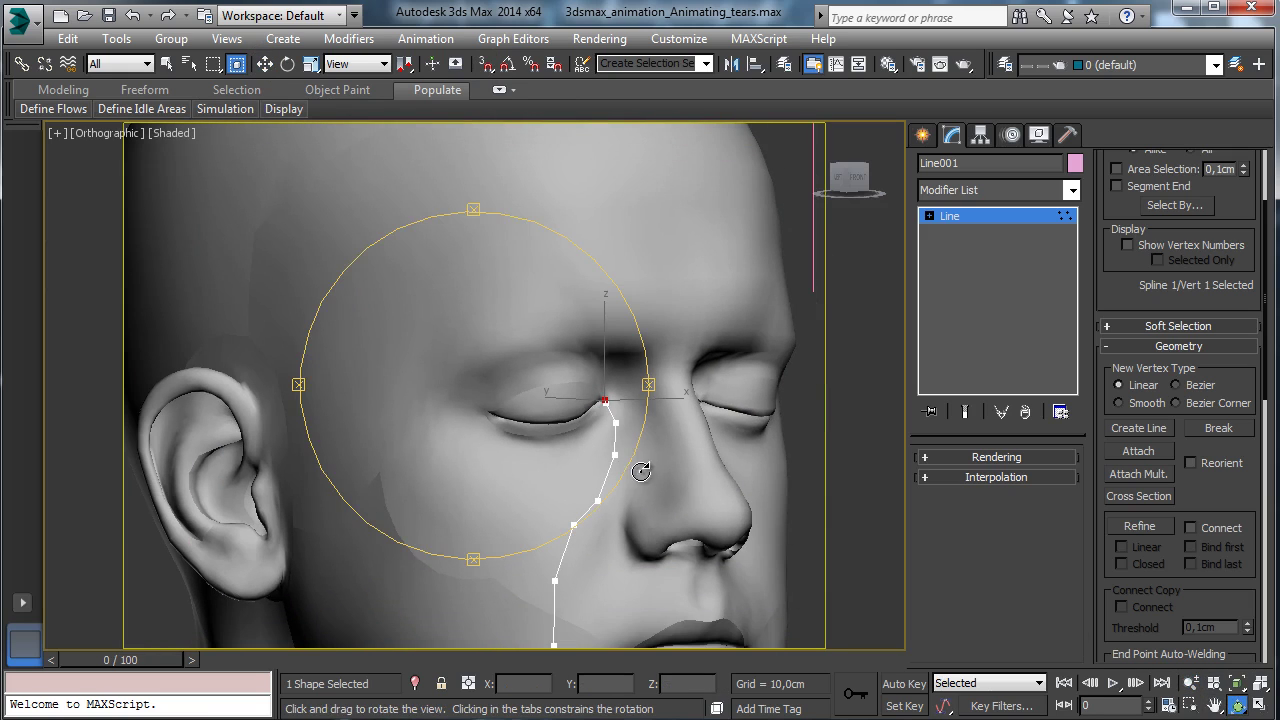
- Orbit to a profile view and select the tear line's top vertex
left_click_drag(643, 472, 711, 475)
left_click_drag(474, 408, 494, 381)
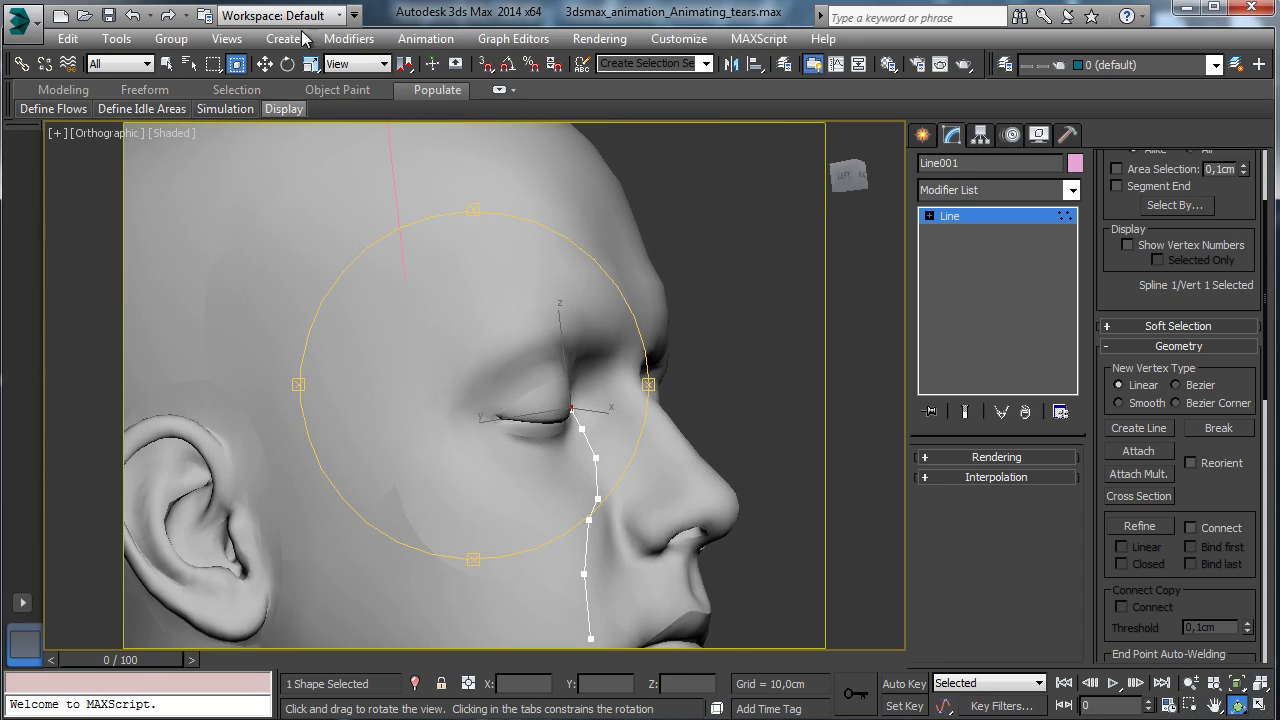
left_click(265, 64)
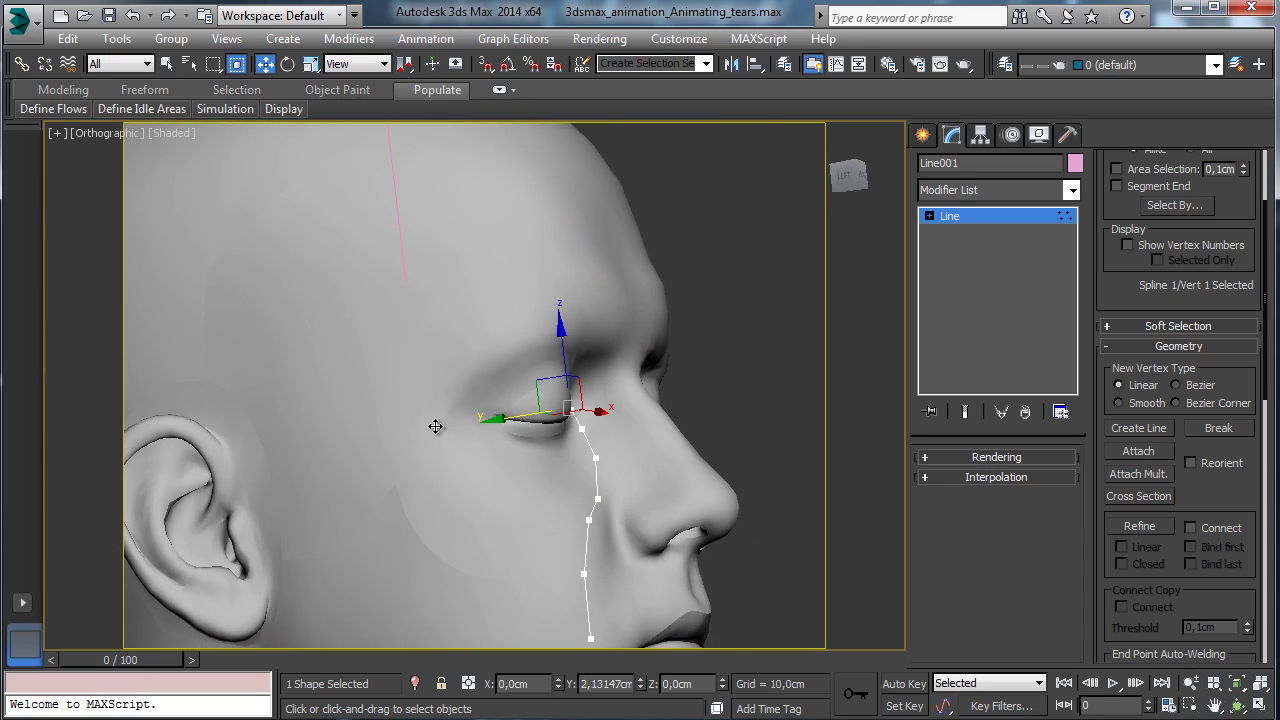
left_click(585, 424)
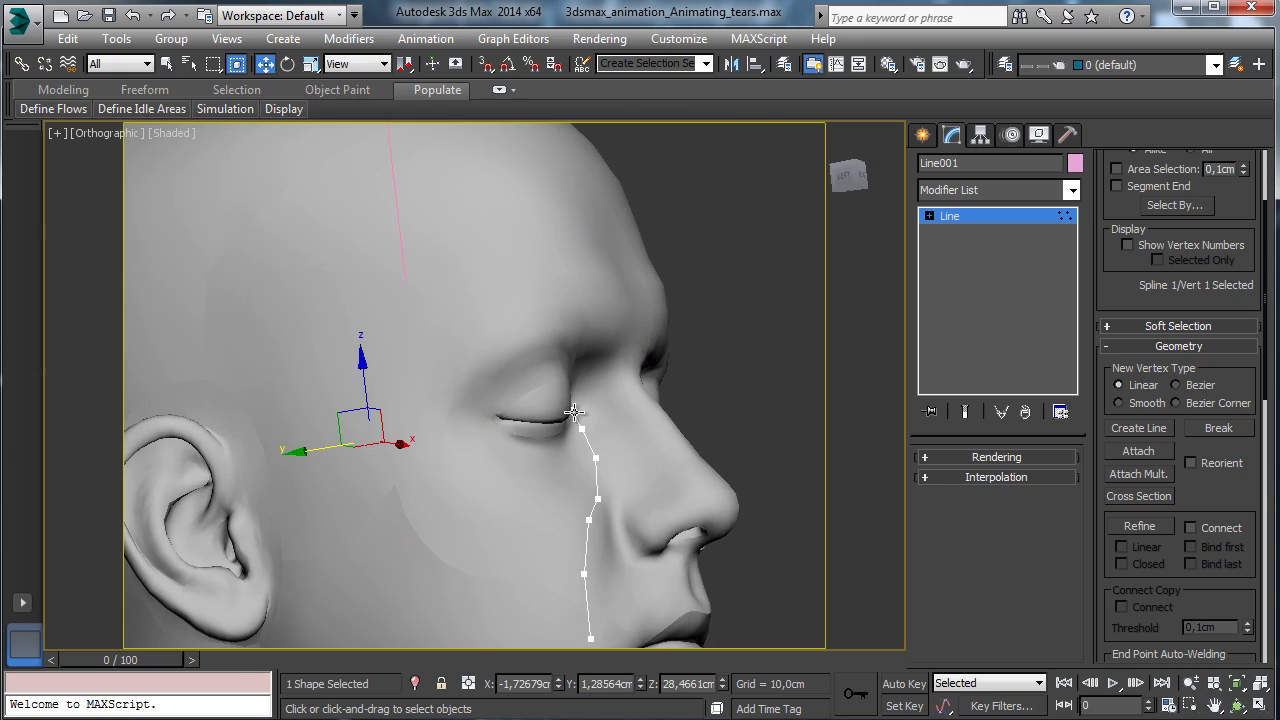
left_click(580, 426)
- Magnify the inner eye corner and move the top vertex up into the crease
left_click(1238, 705)
left_click_drag(490, 420, 394, 433)
key("ctrl+w")
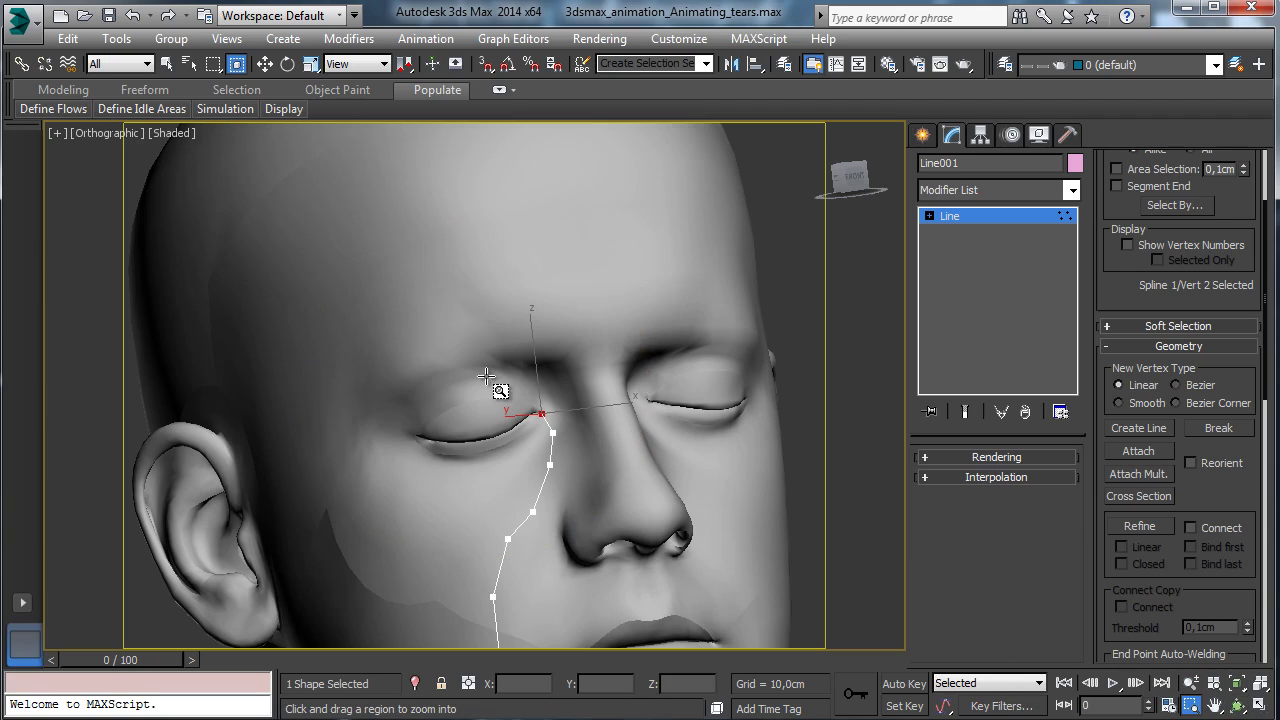
left_click_drag(486, 376, 590, 436)
left_click(265, 64)
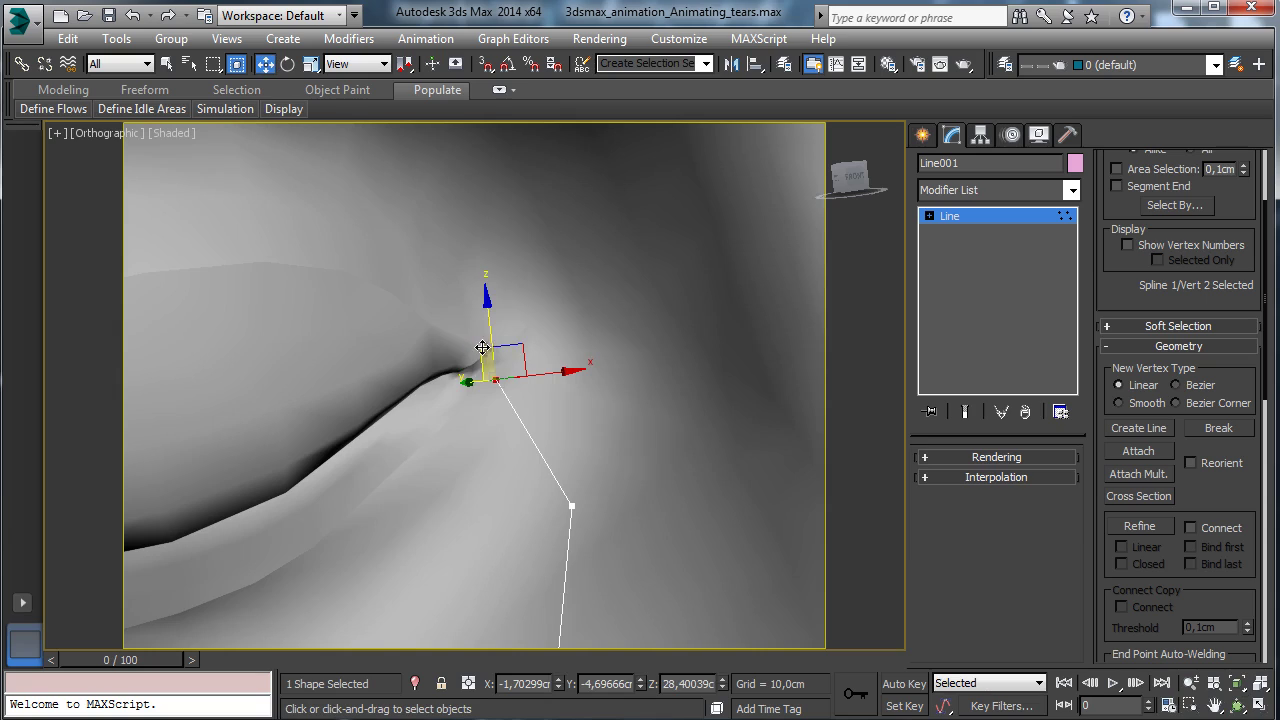
mouse_move(485, 346)
left_mouse_down()
mouse_move(491, 308)
mouse_move(494, 326)
left_mouse_up()
- Zoom out to the whole face and select the remaining lower vertices too
left_click(1190, 683)
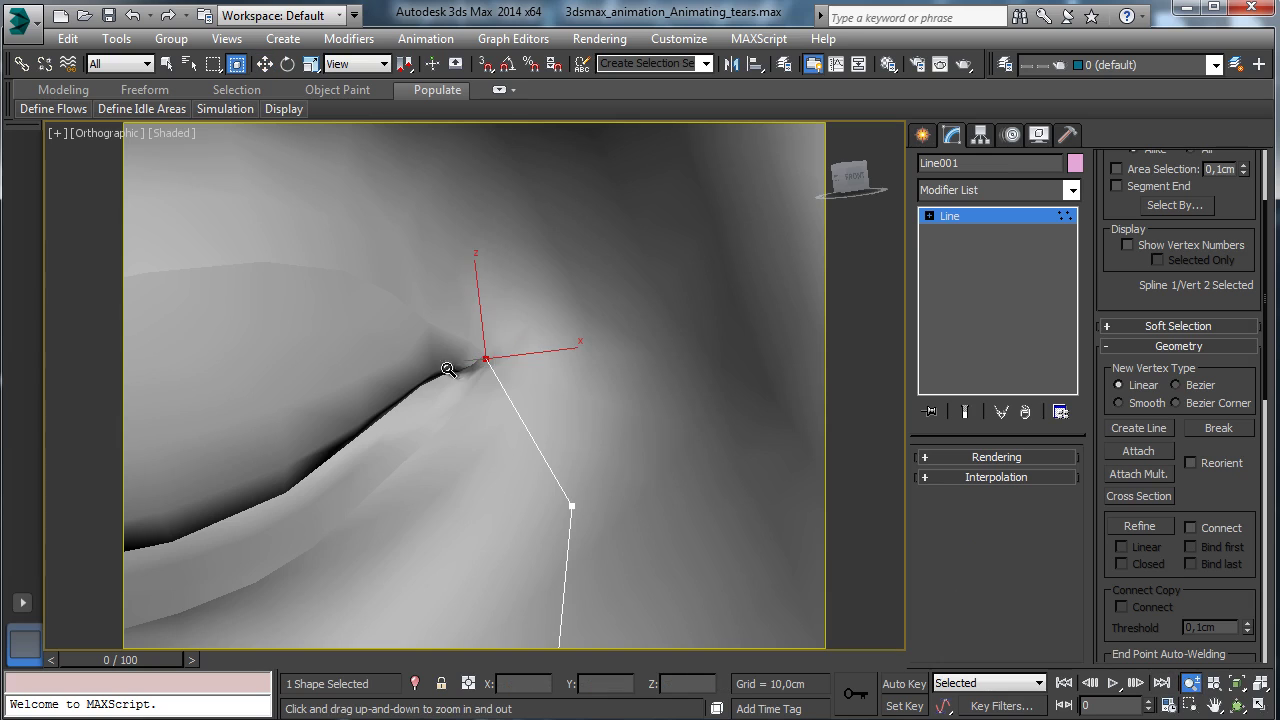
left_click_drag(500, 420, 498, 487)
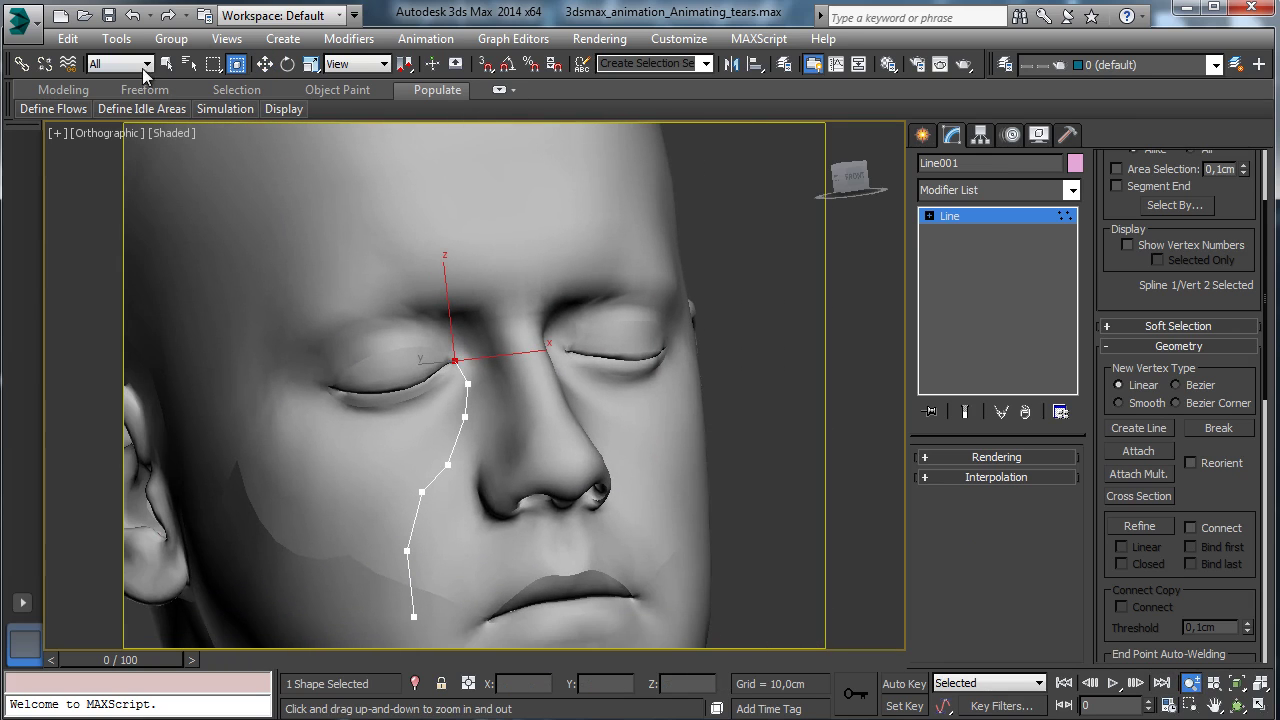
left_click(167, 64)
left_click(467, 383, "ctrl")
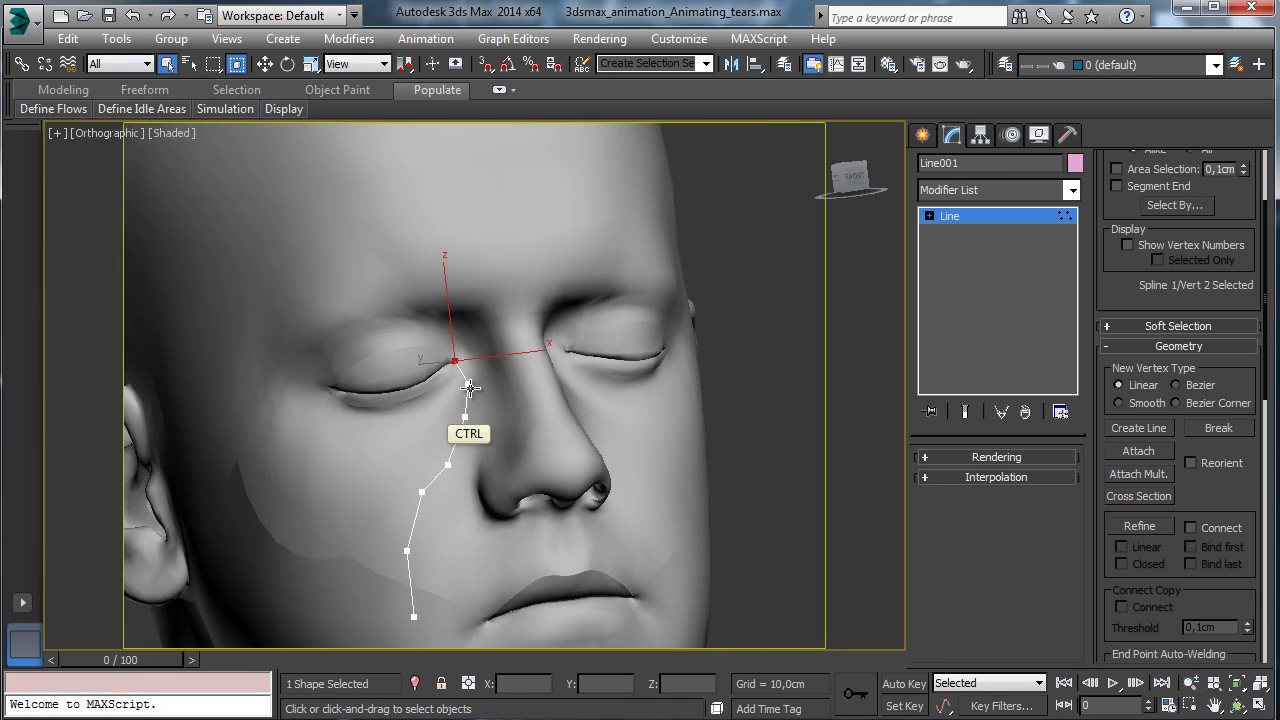
left_click_drag(483, 412, 385, 646, "ctrl")
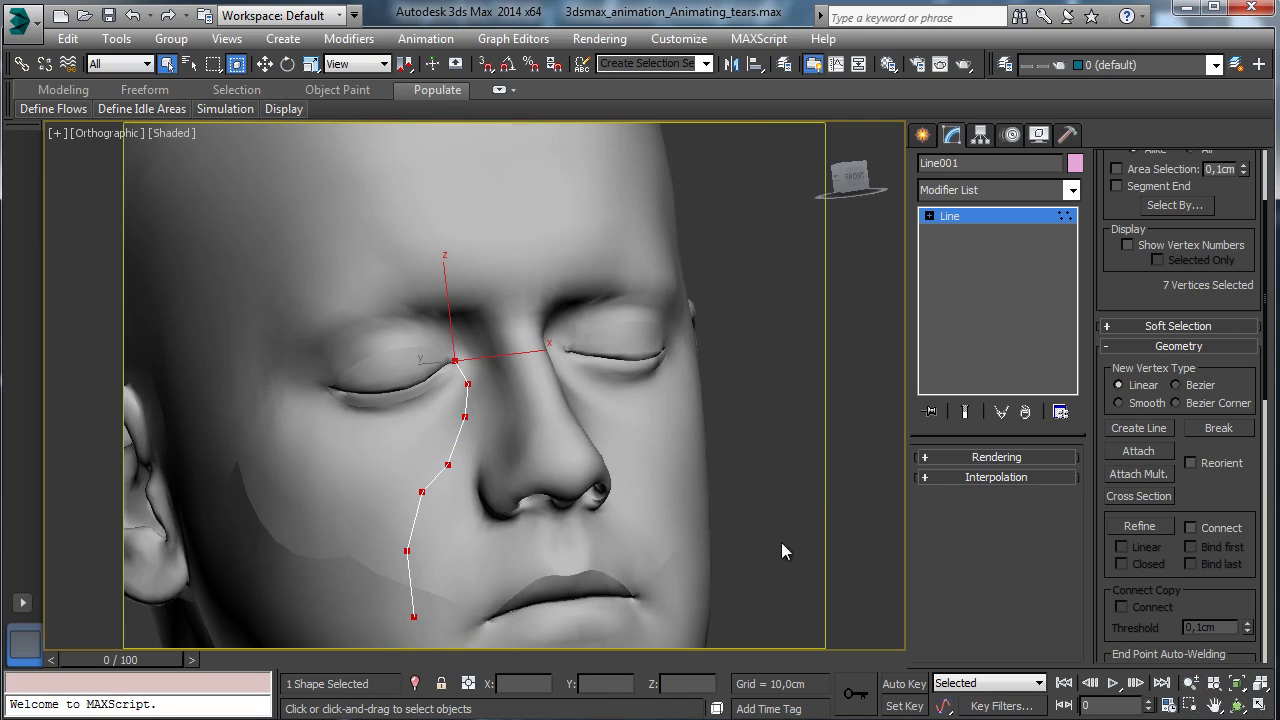
- Make the selected vertices Smooth, rename the line Tear_Path_001, and save the scene
right_click(463, 384)
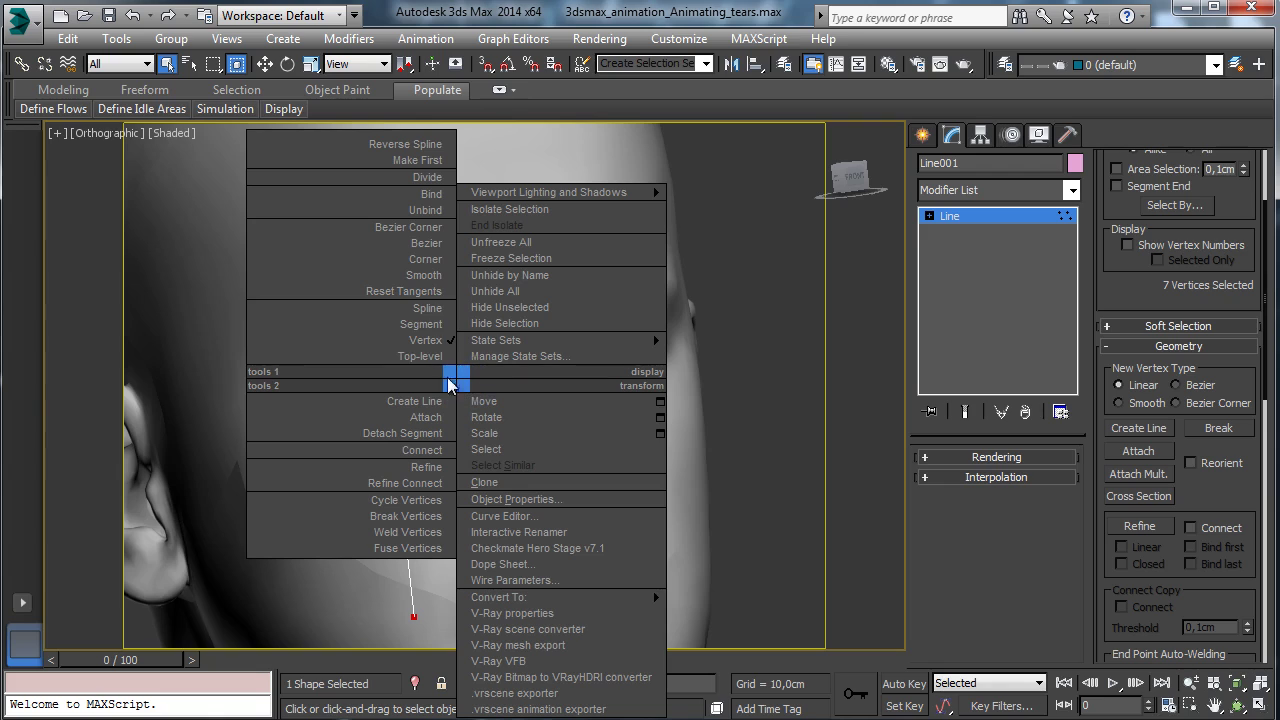
left_click(428, 285)
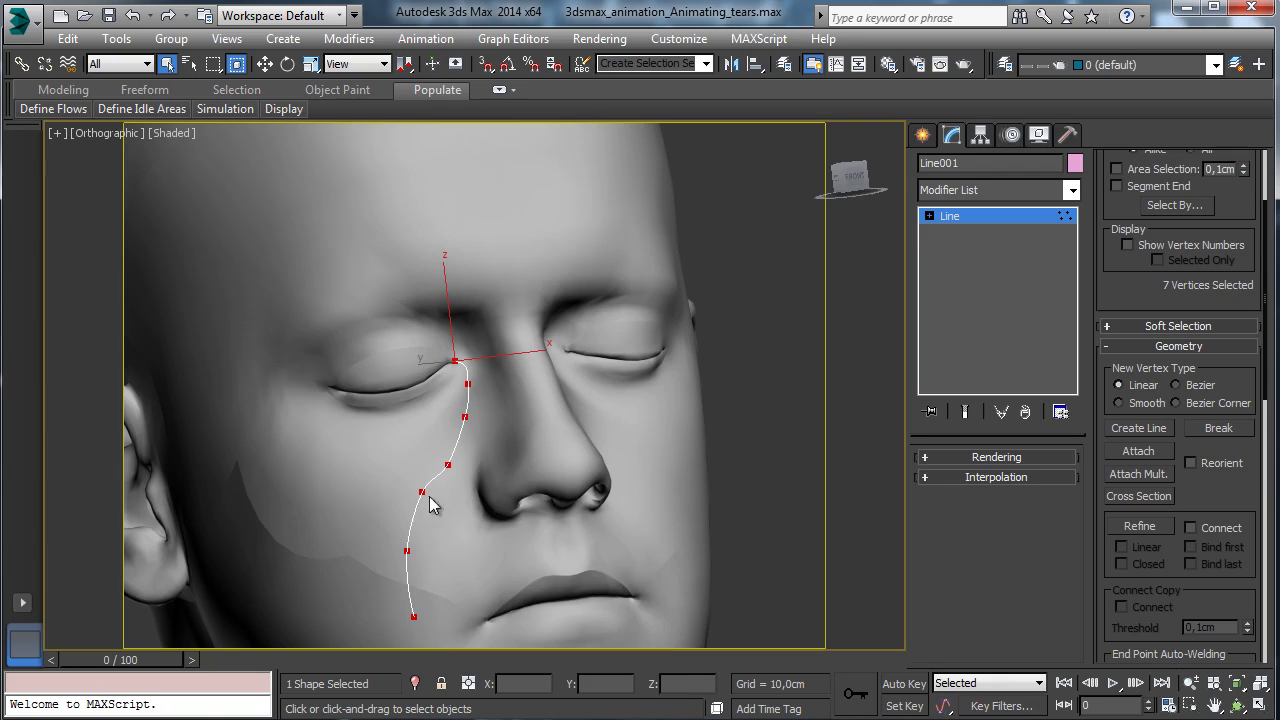
left_click(1000, 217)
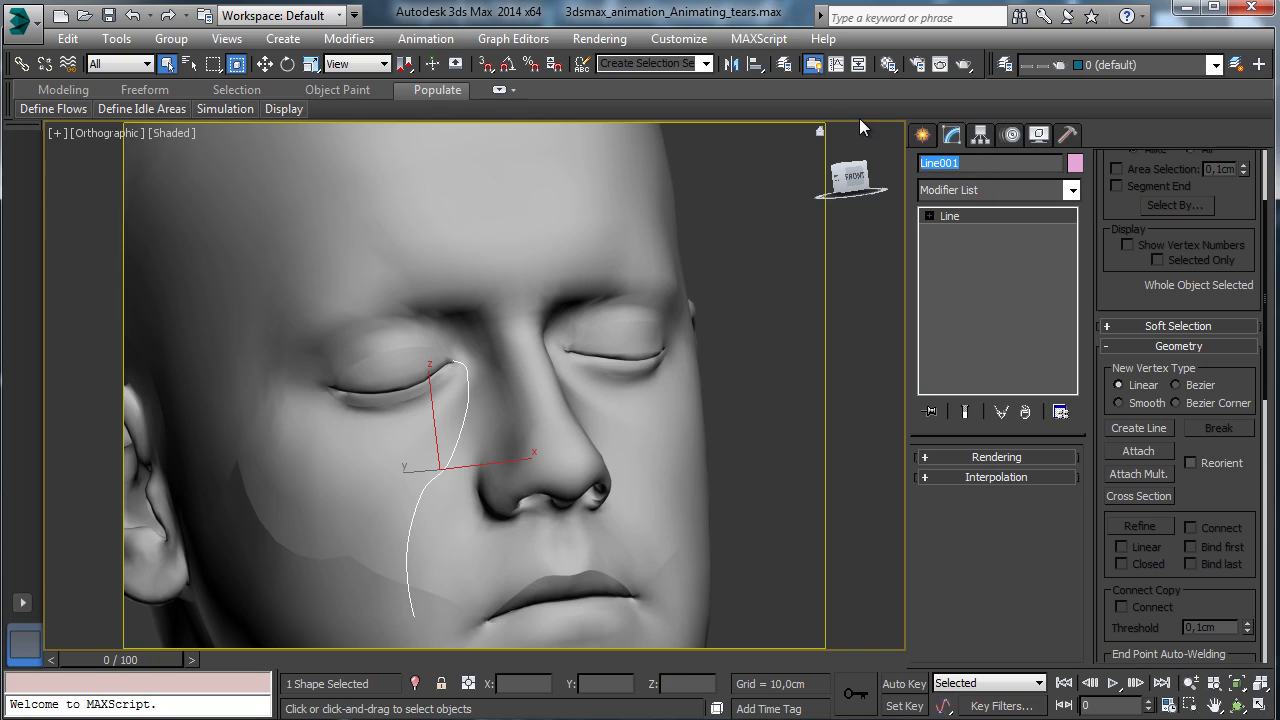
type("Tear_Path_001")
left_click(109, 15)
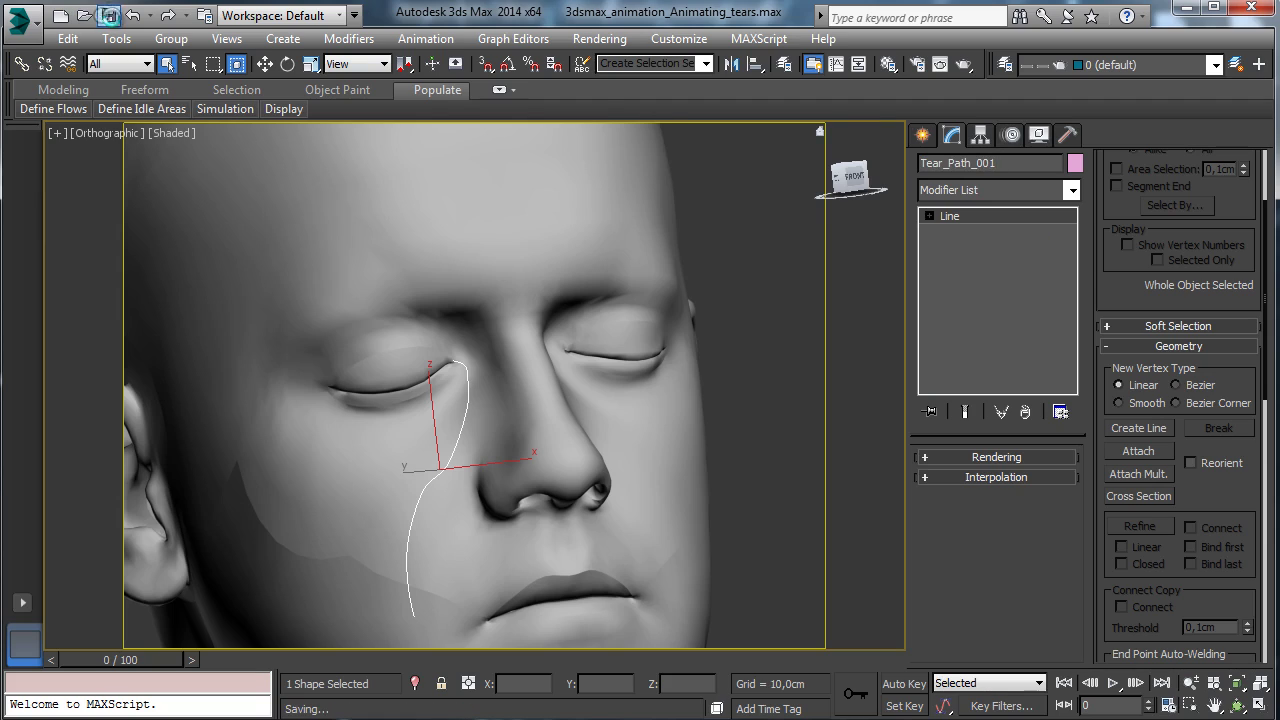
- Zoom onto the eye and nose area and turn on Adaptive interpolation for the line
left_click(1237, 706)
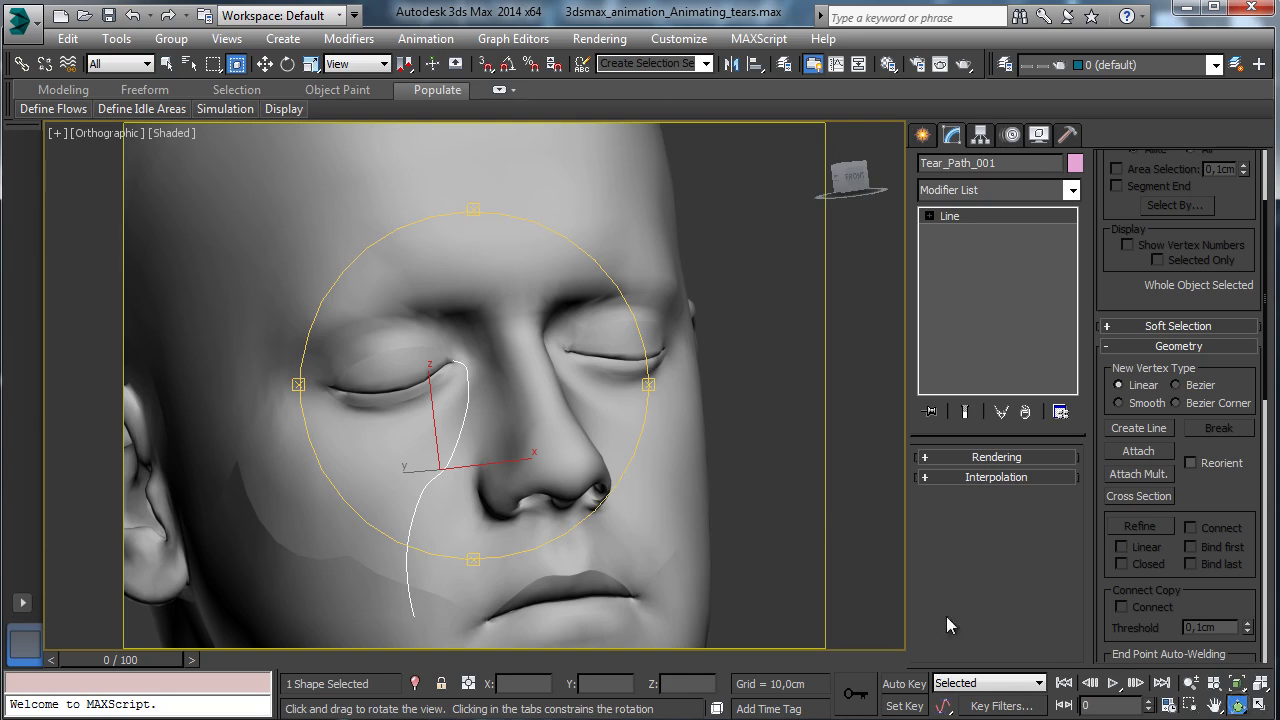
left_click_drag(509, 436, 575, 368)
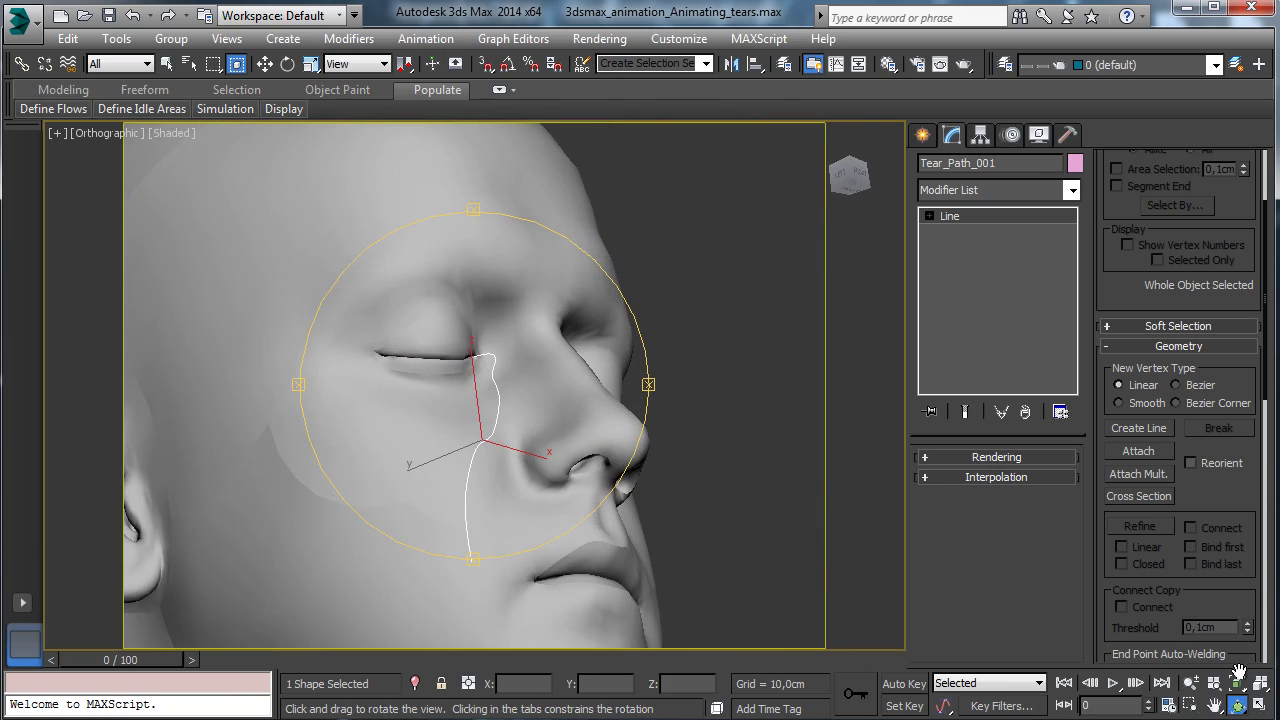
key("ctrl+w")
left_click_drag(424, 327, 568, 479)
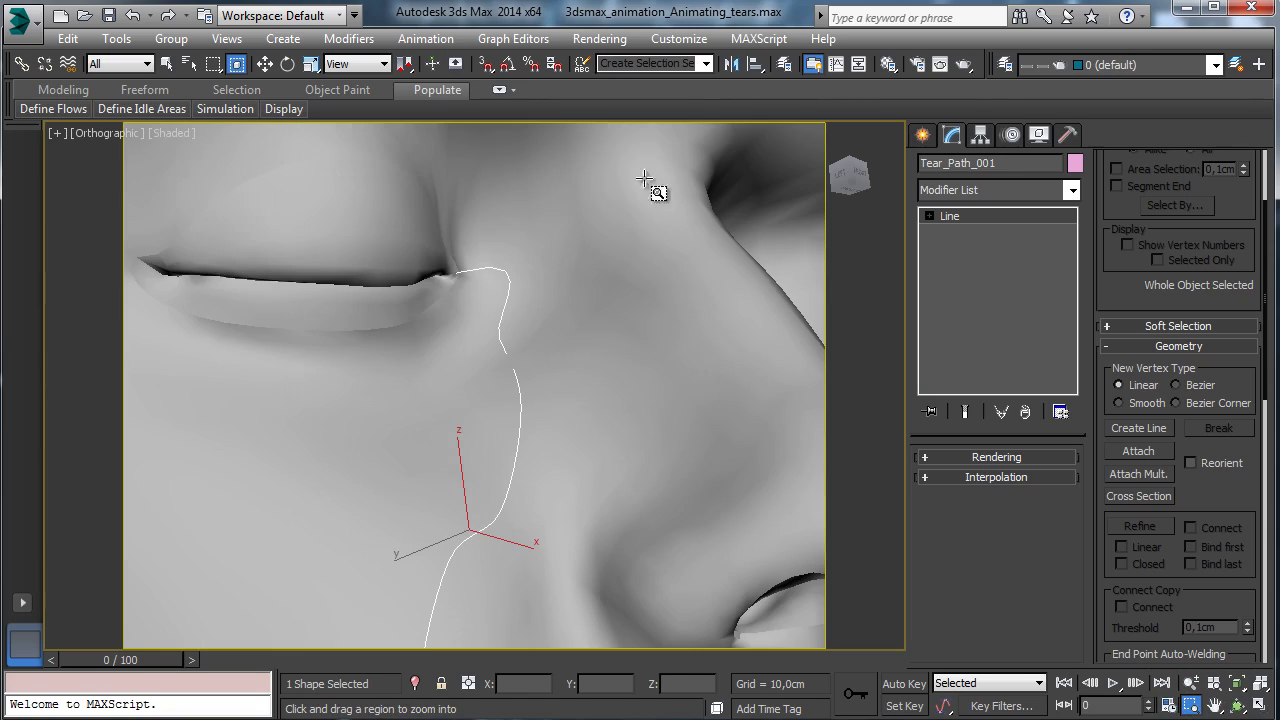
left_click(265, 64)
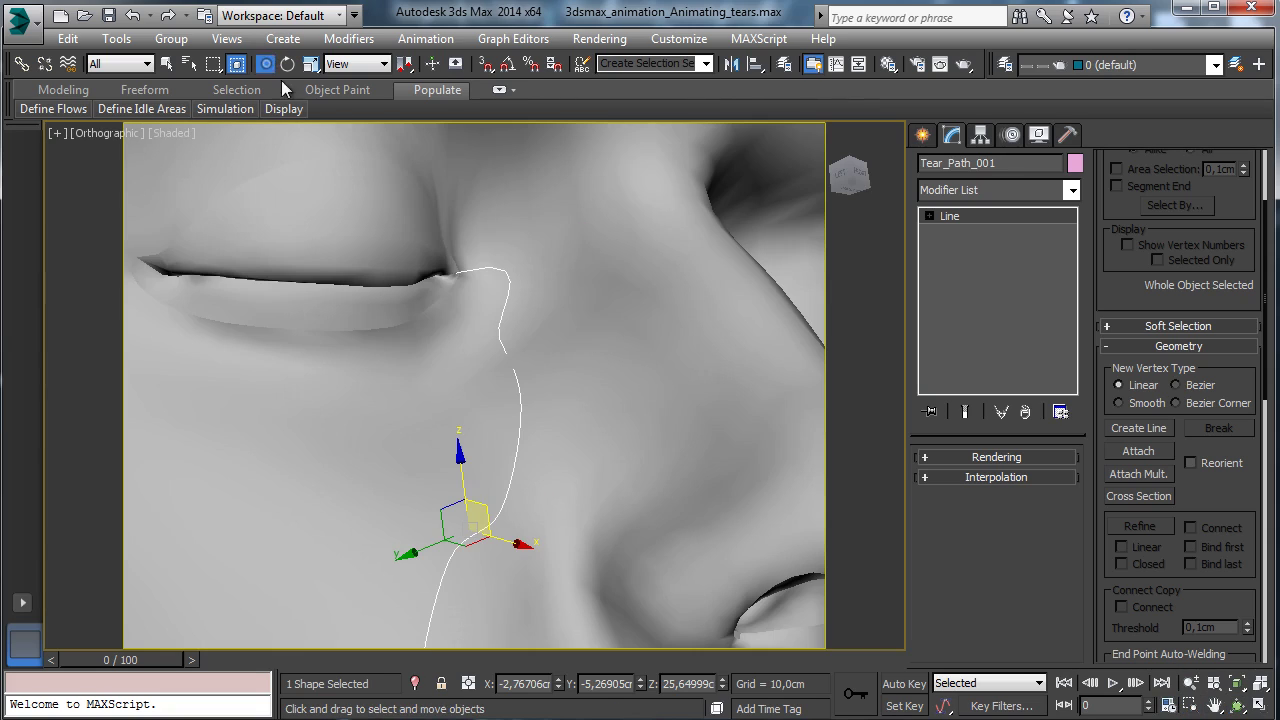
left_click(928, 479)
left_click(976, 531)
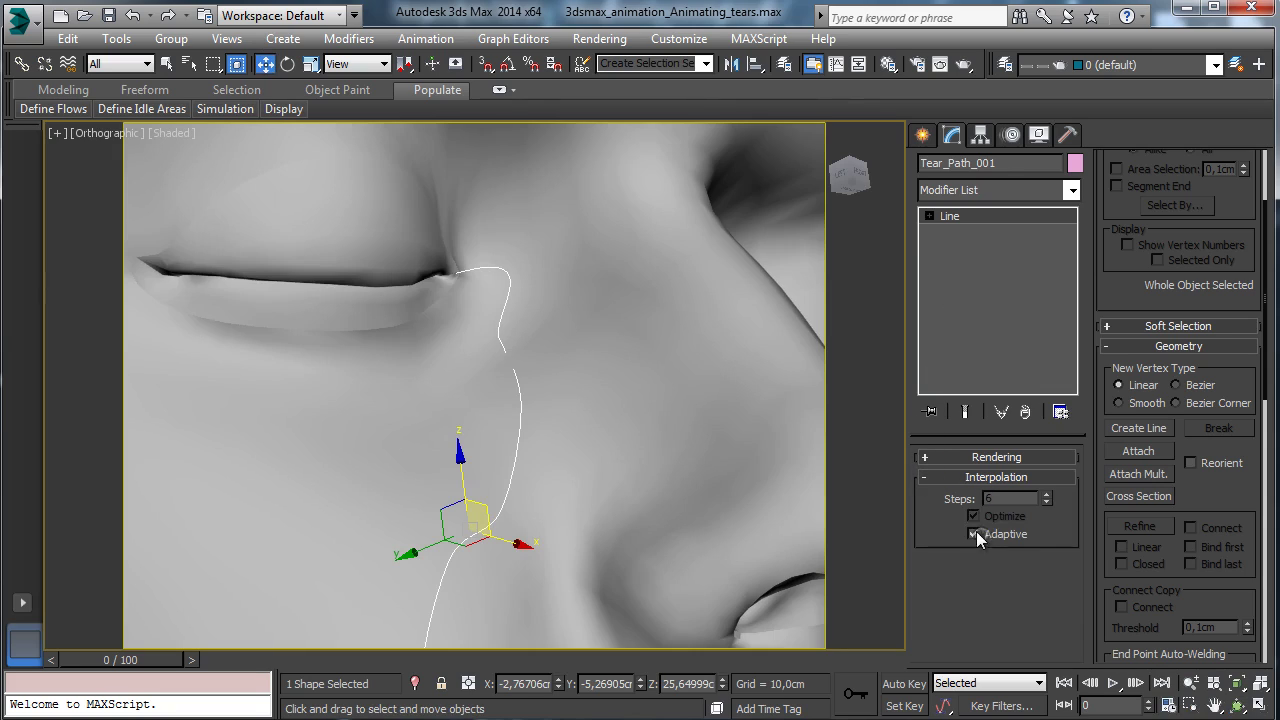
left_click(923, 477)
scroll(1118, 202, "up", 3)
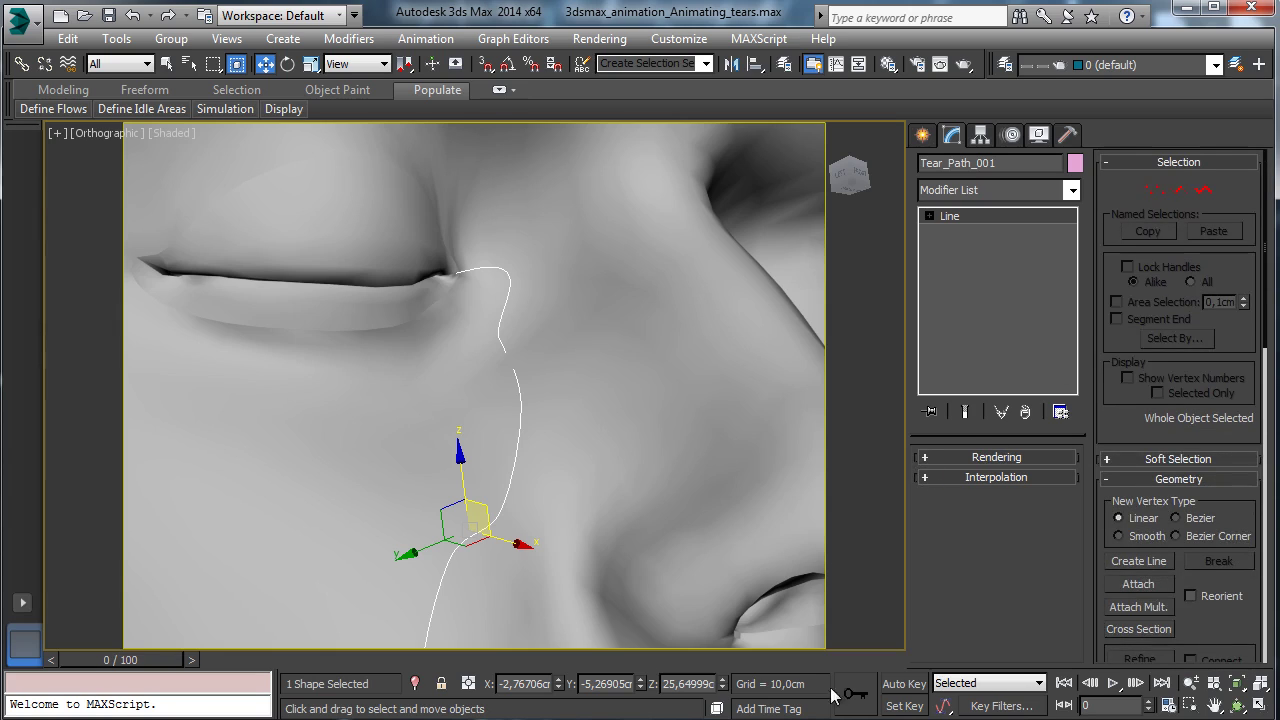
- Move the path's top vertex down-left along the lower eyelid, then exit Vertex mode
left_click(1155, 191)
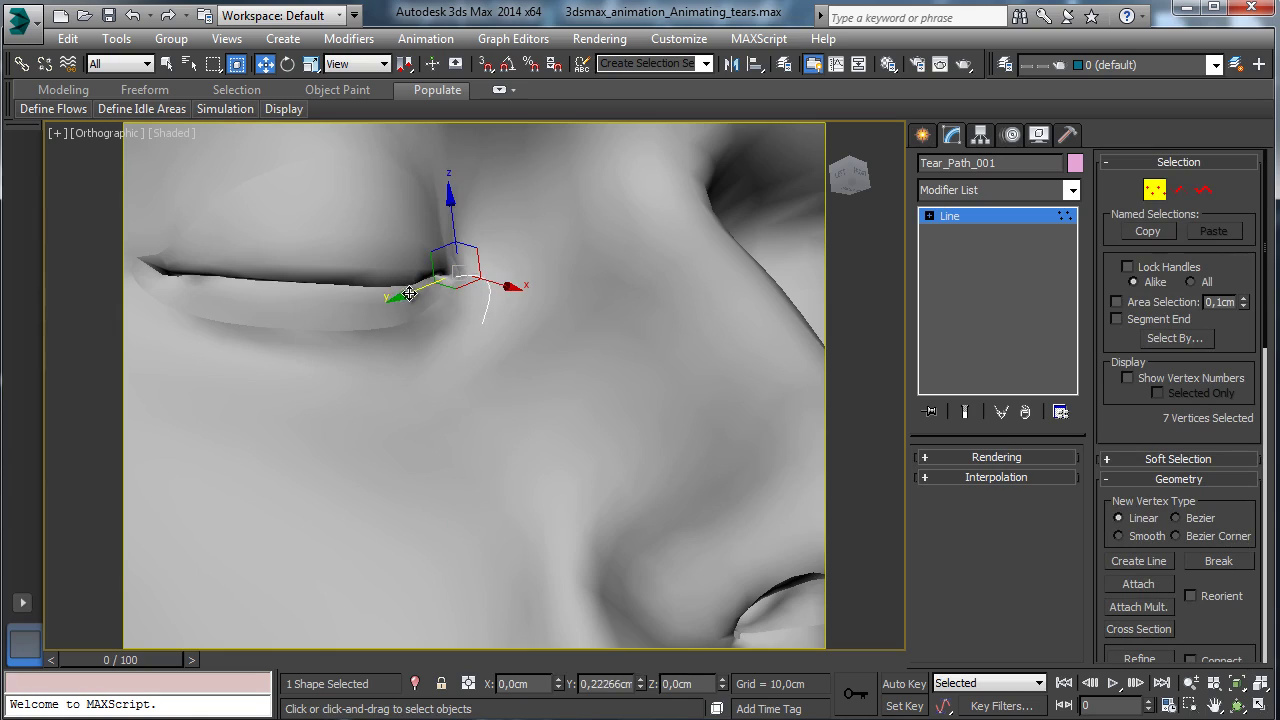
left_click(484, 281)
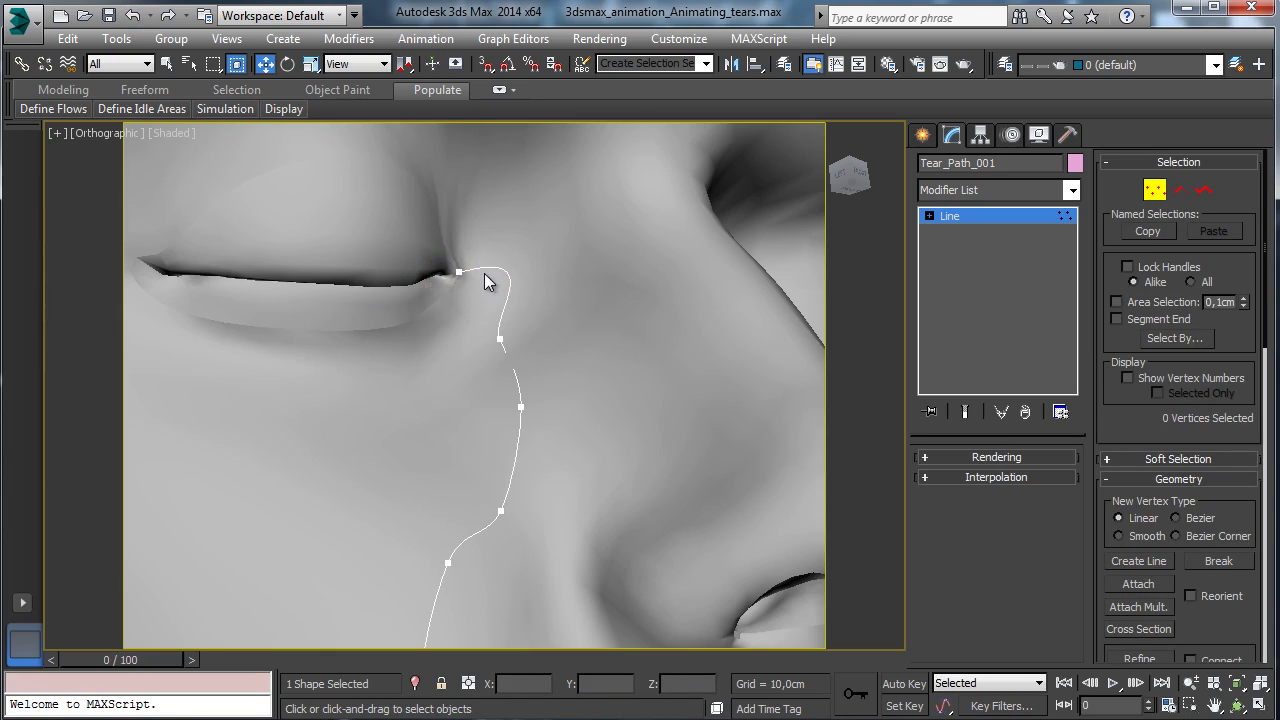
left_click(457, 272)
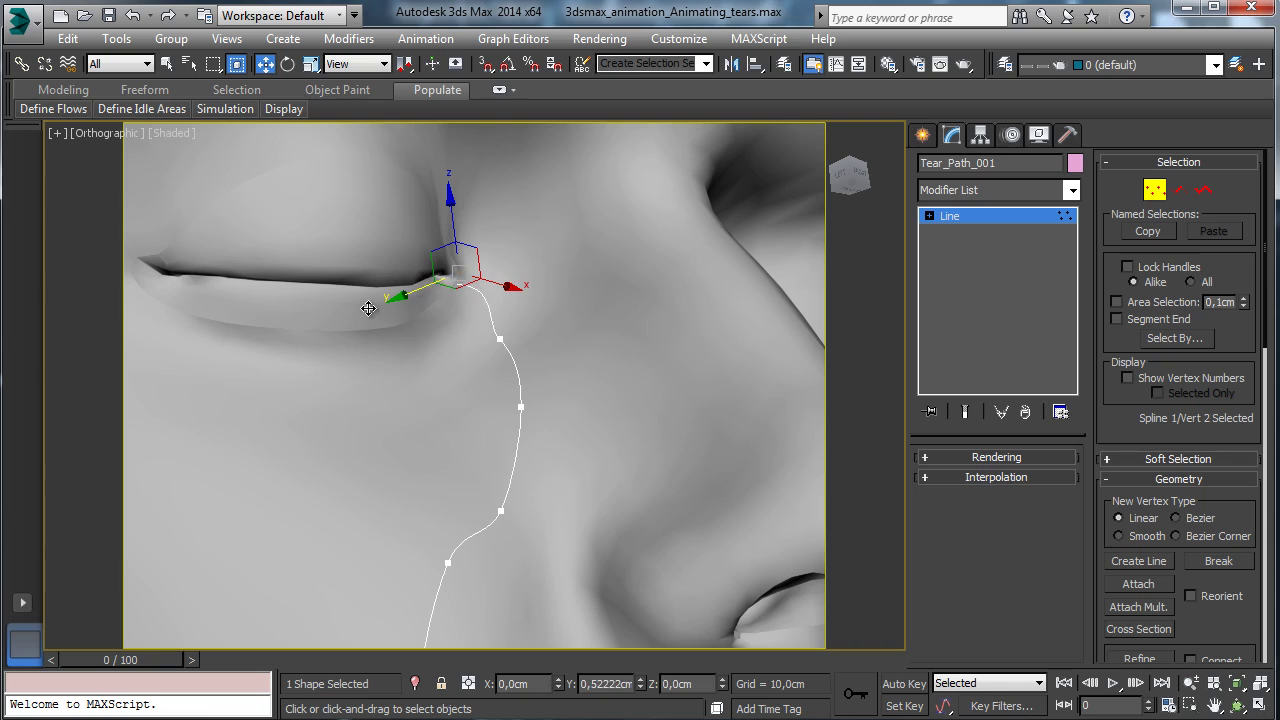
left_click_drag(377, 300, 368, 242)
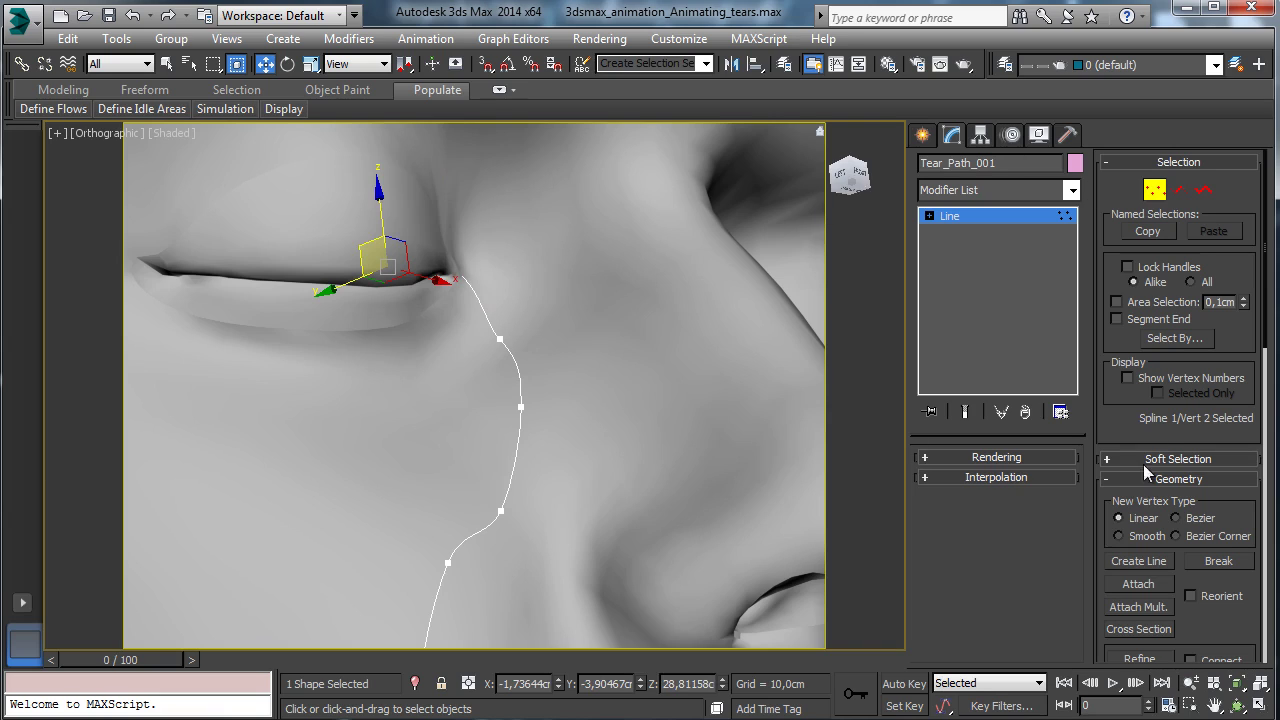
left_click(1155, 190)
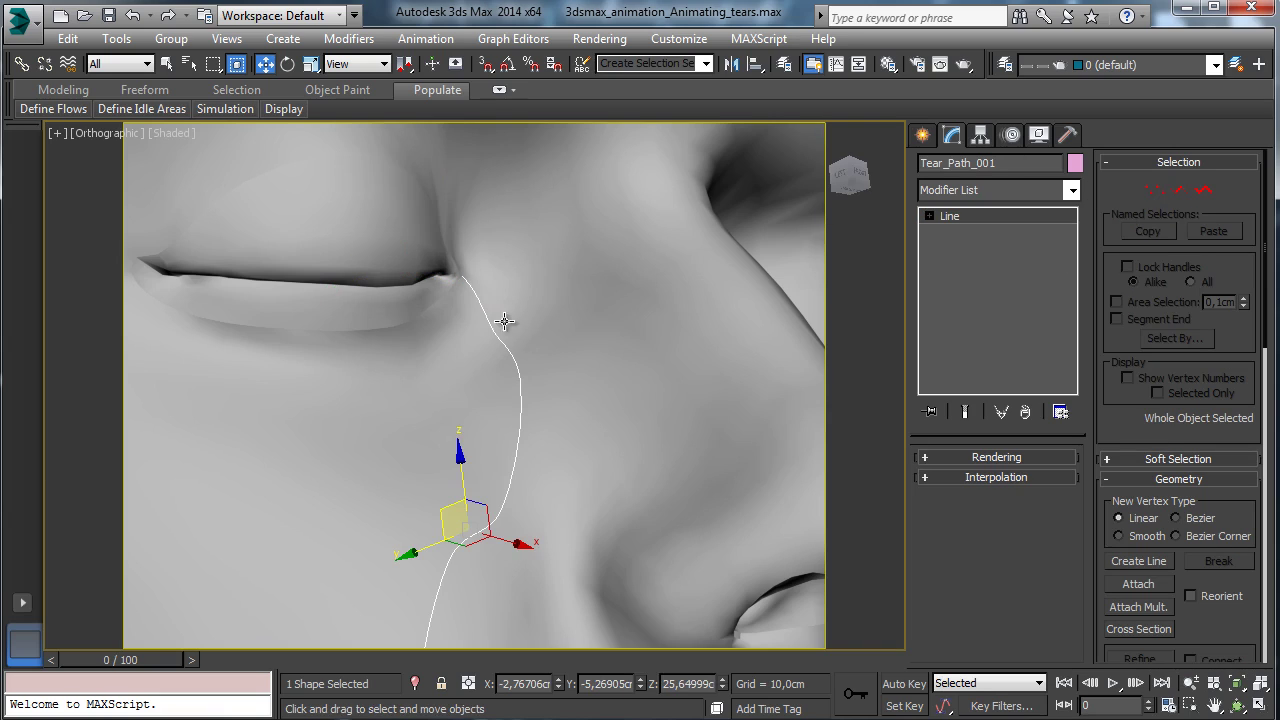
left_click(1238, 705)
left_click_drag(511, 343, 440, 365)
- Zoom out, turn the head toward its left side, and enable 3D snapping to the surface
left_click(1189, 682)
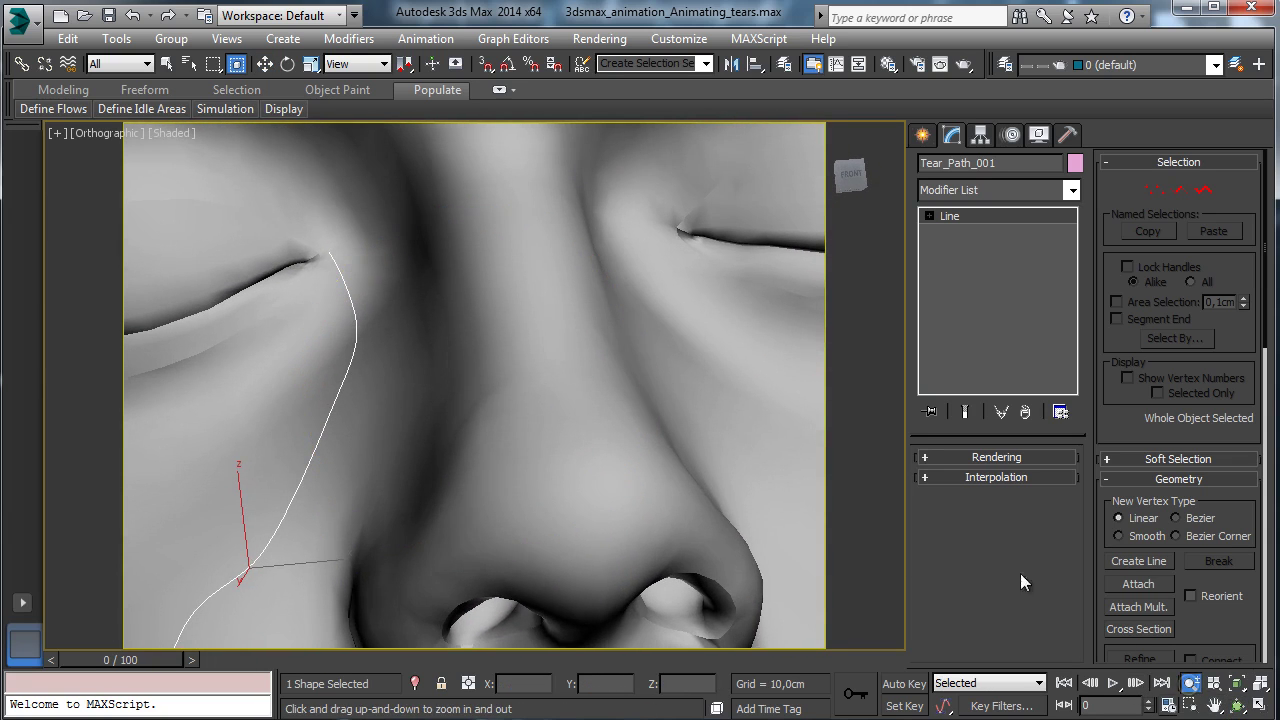
left_click_drag(508, 332, 548, 470)
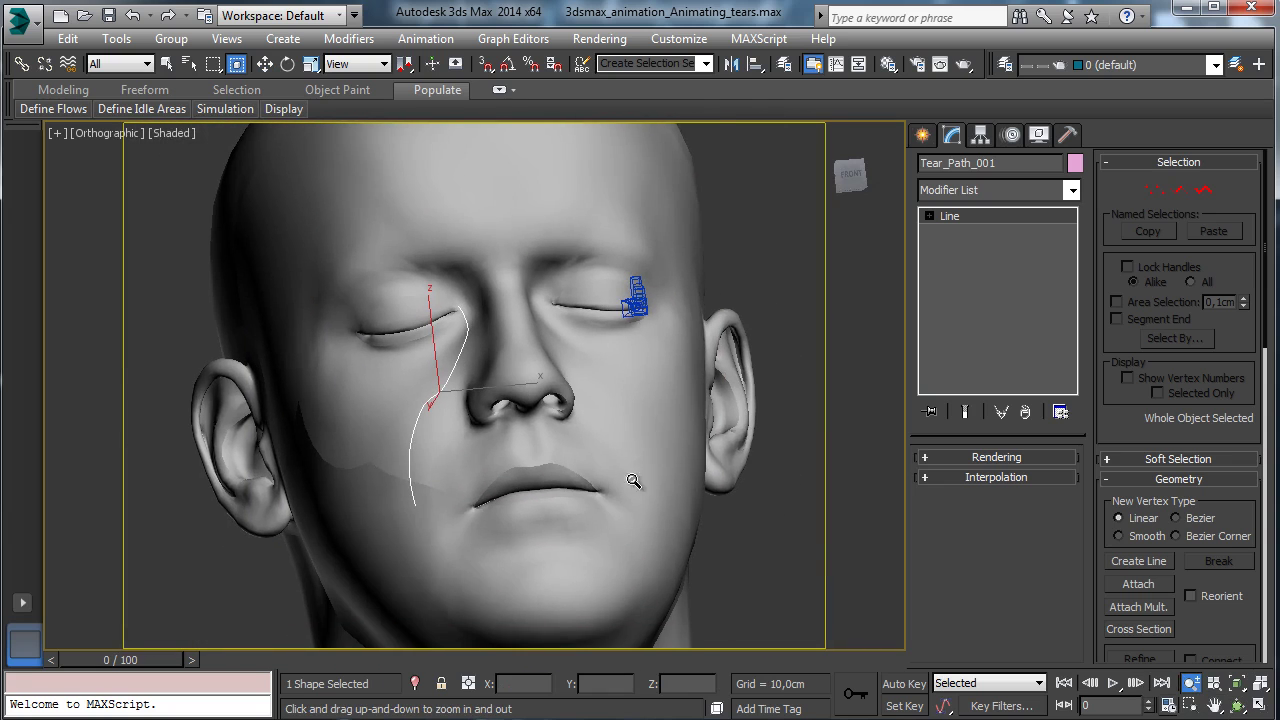
left_click(1247, 704)
left_click_drag(532, 402, 701, 241)
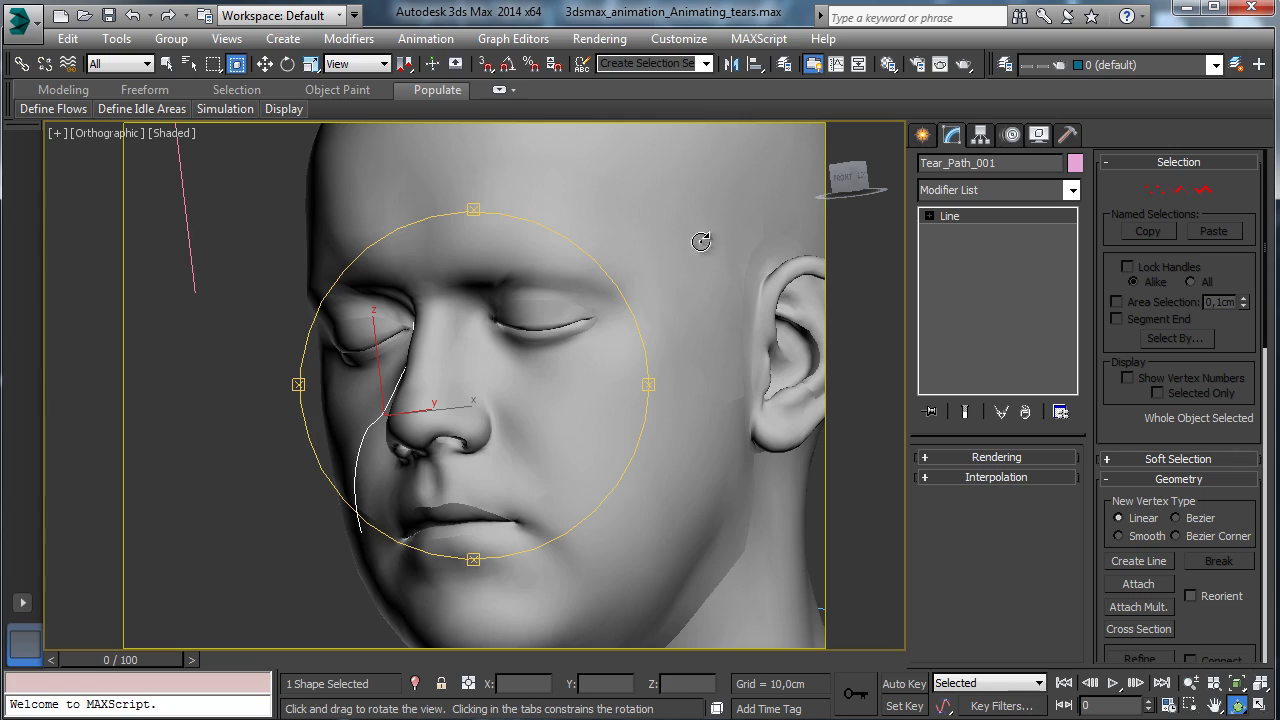
left_click(167, 64)
left_click(485, 64)
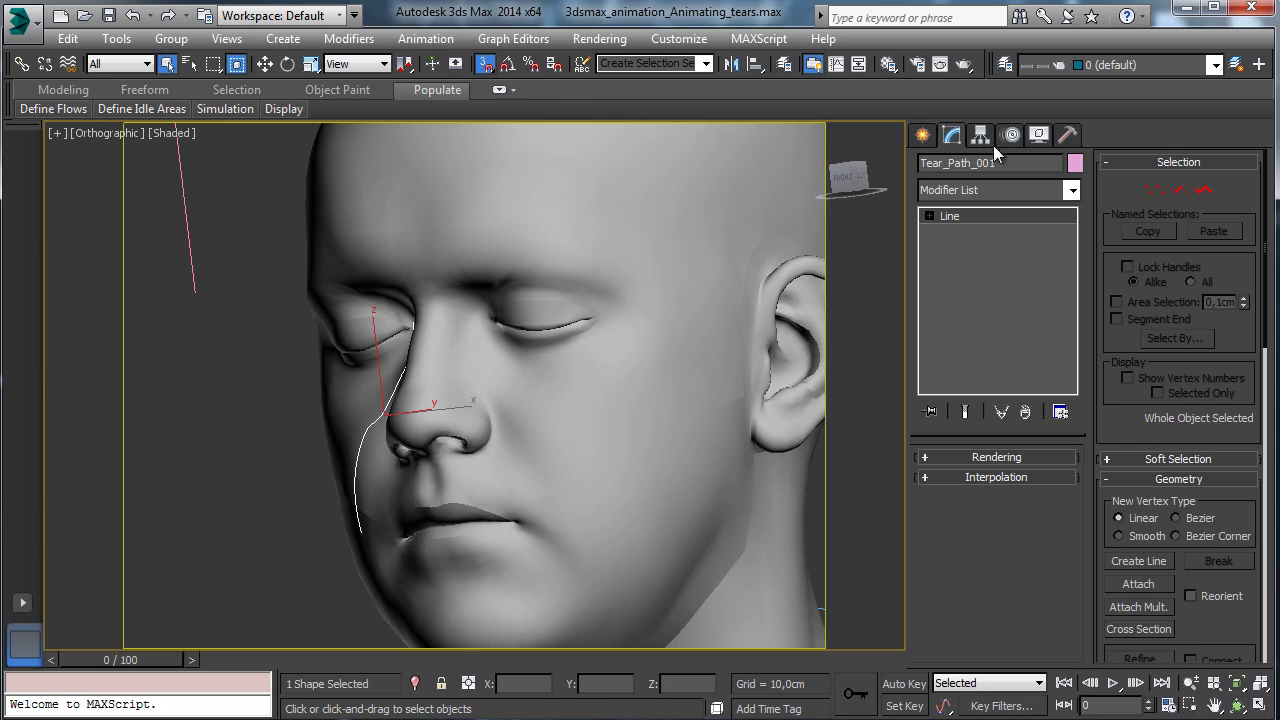
left_click(921, 138)
- Draw a seven-point line from the other eye's inner corner down the cheek to the jaw
left_click(978, 279)
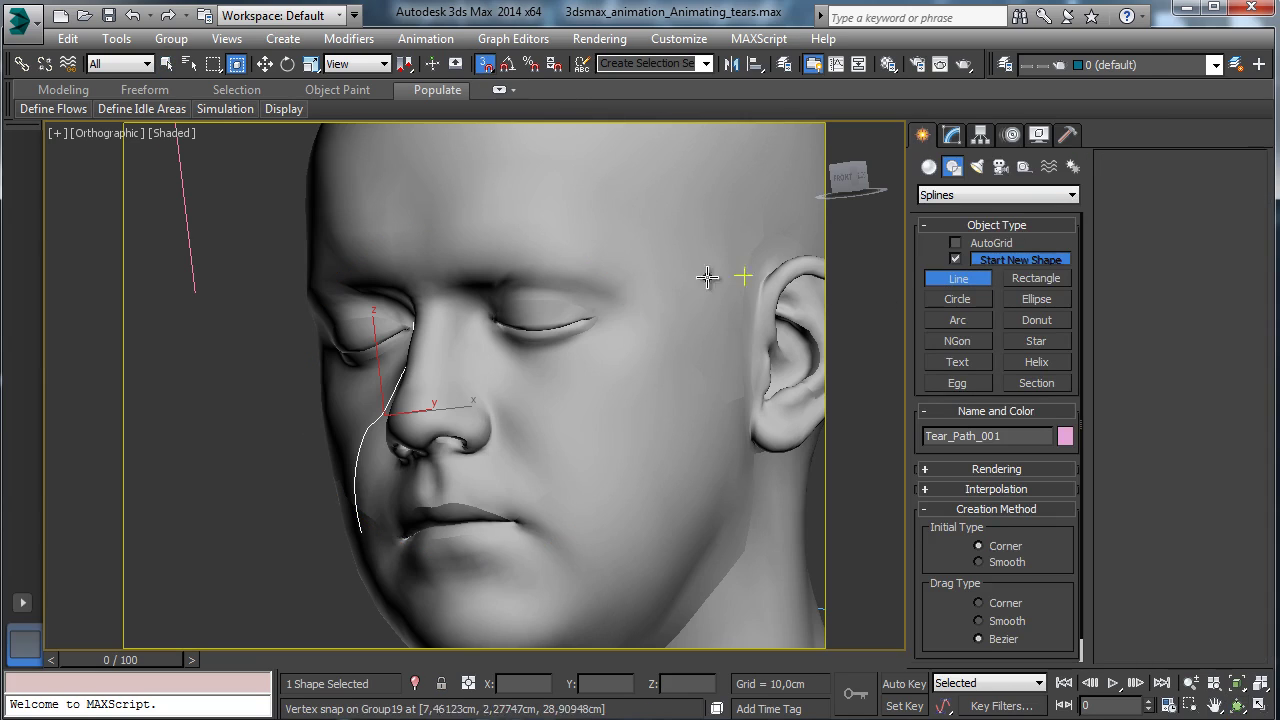
left_click(493, 325)
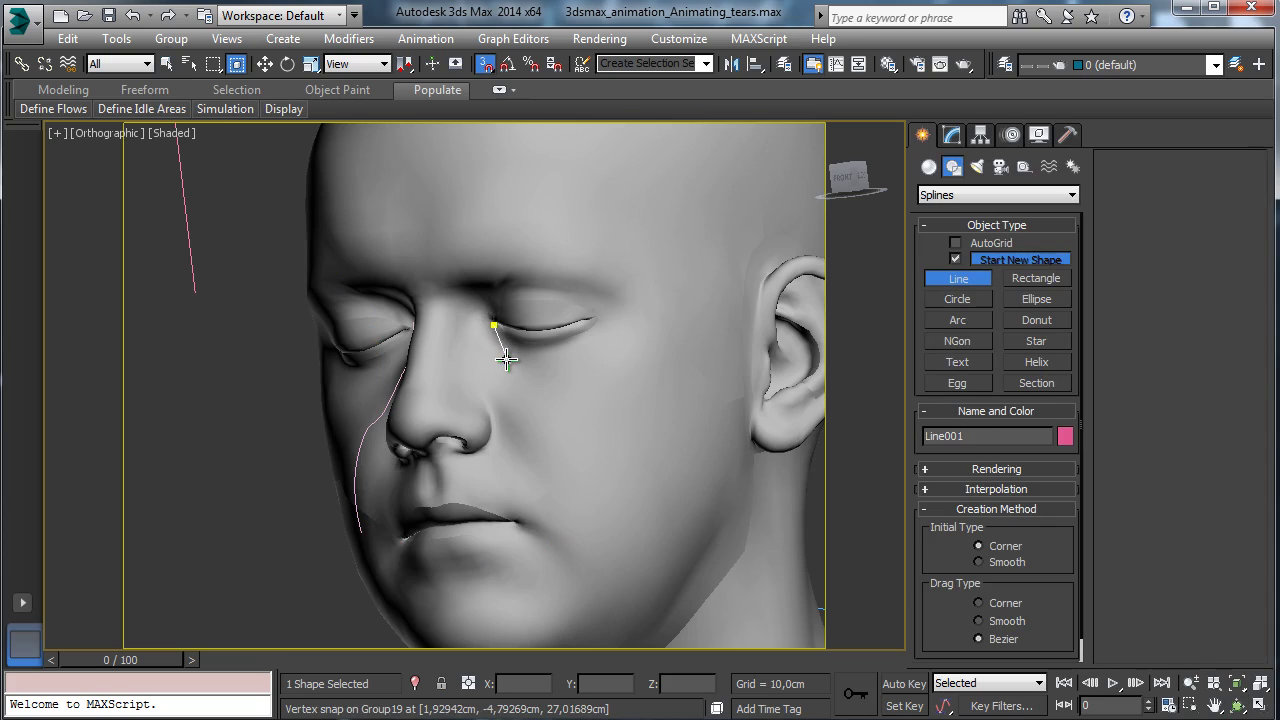
left_click(507, 360)
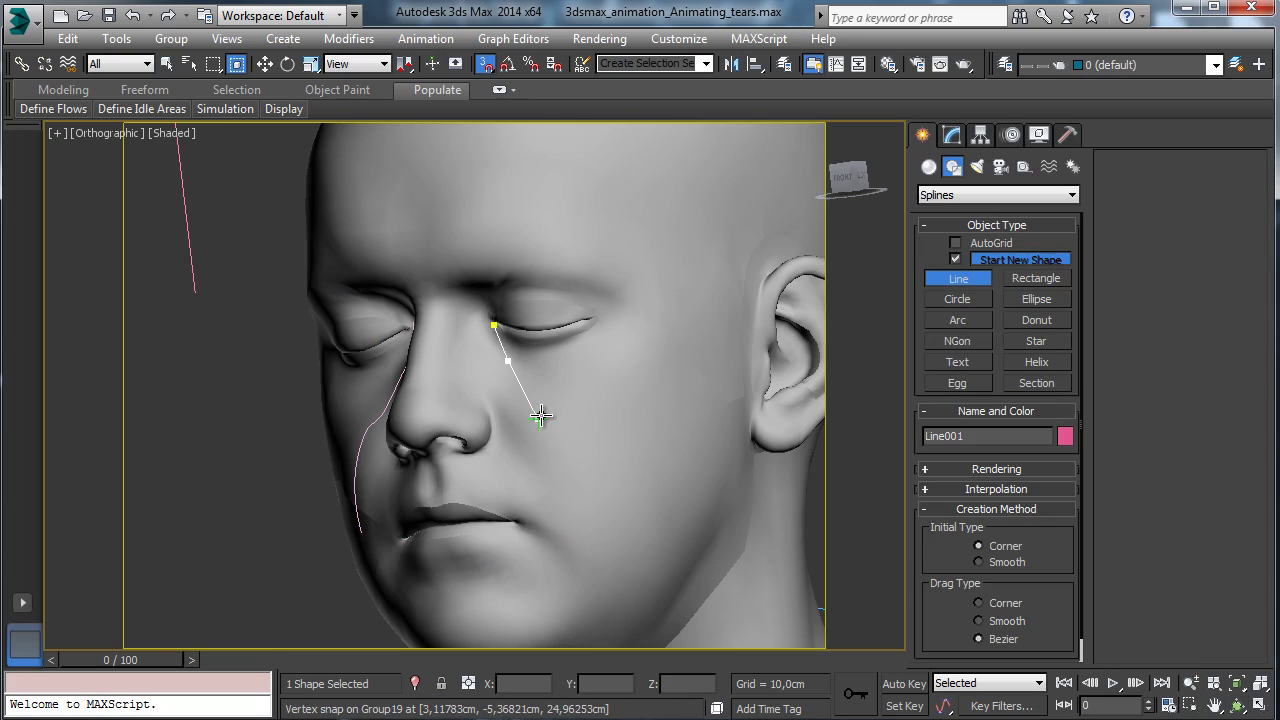
left_click(539, 419)
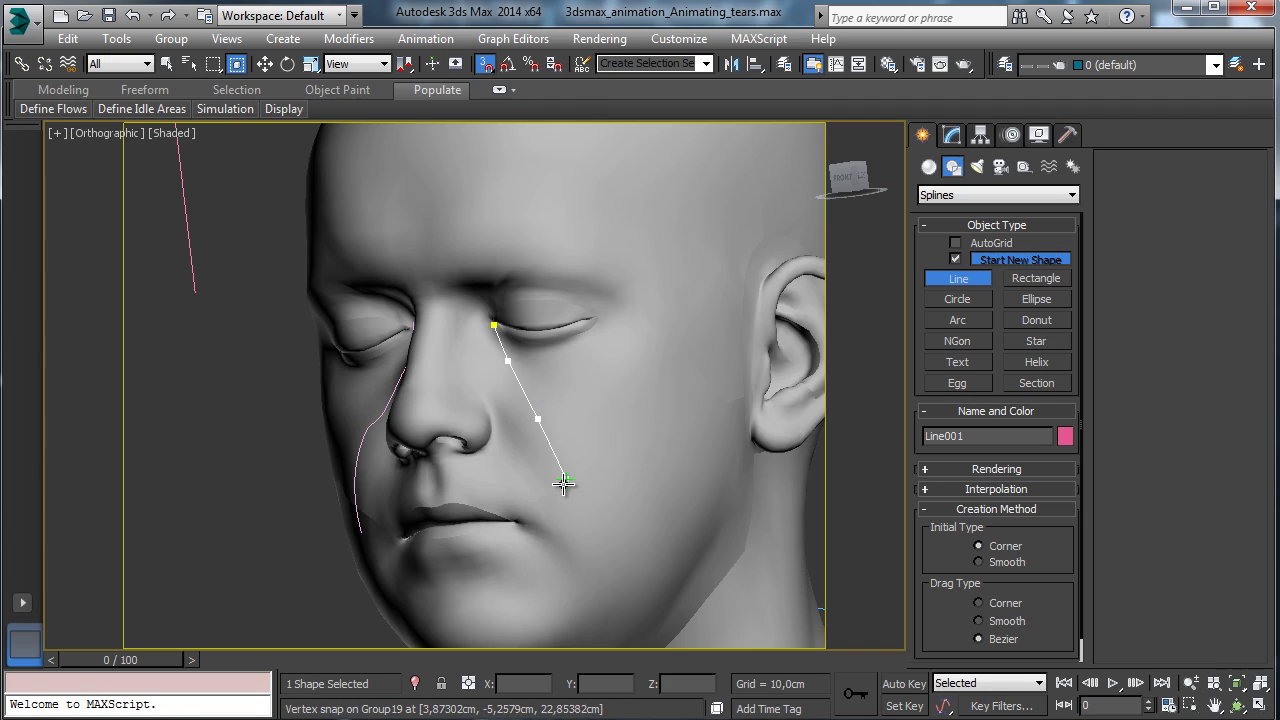
left_click(557, 486)
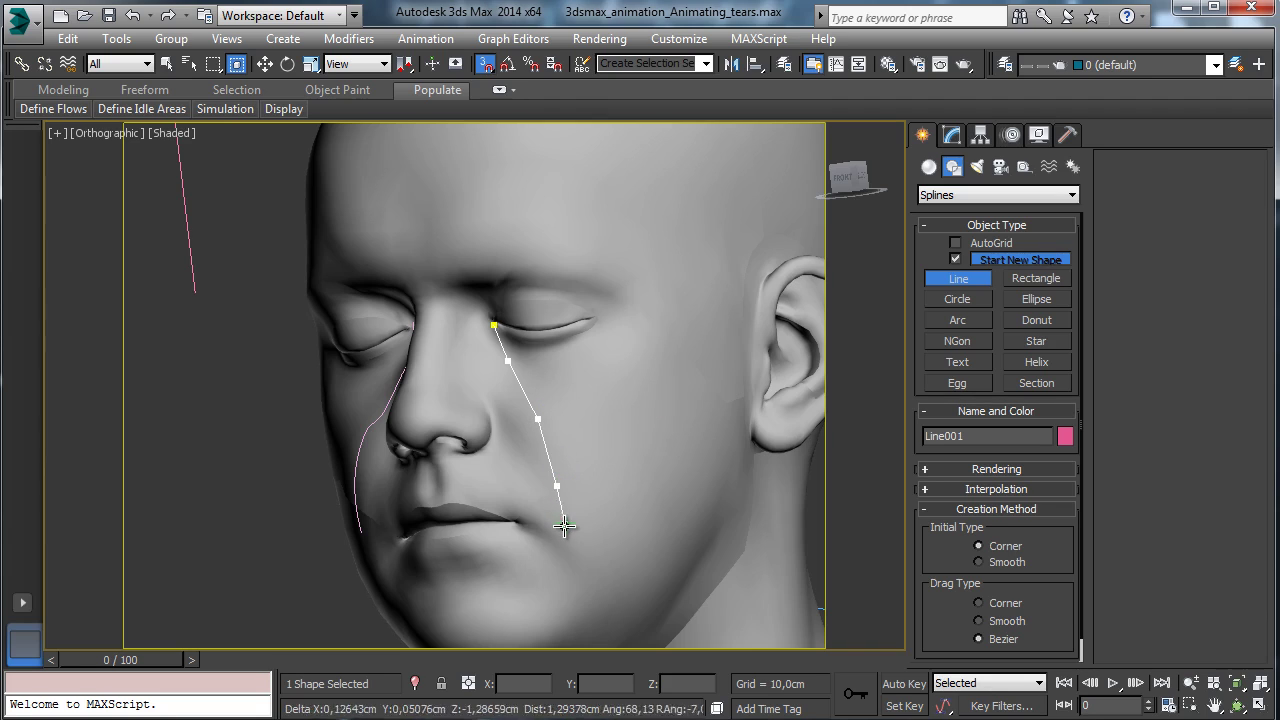
left_click(560, 537)
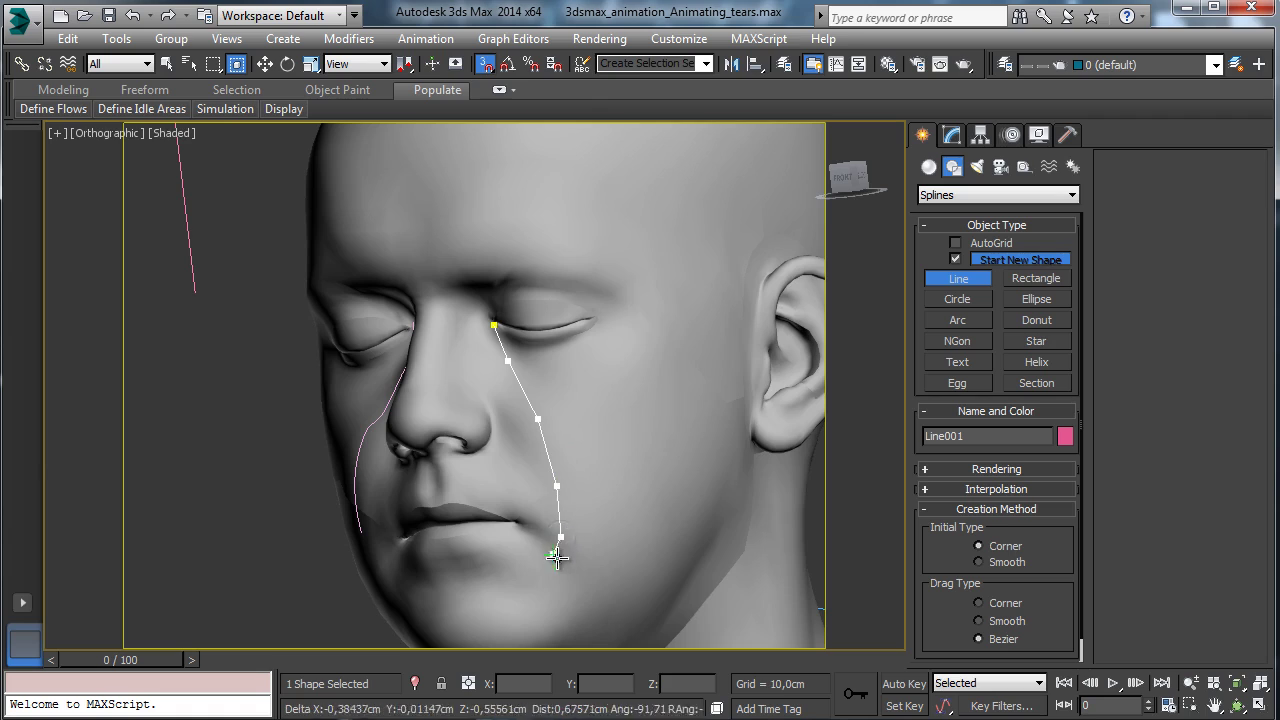
left_click(557, 574)
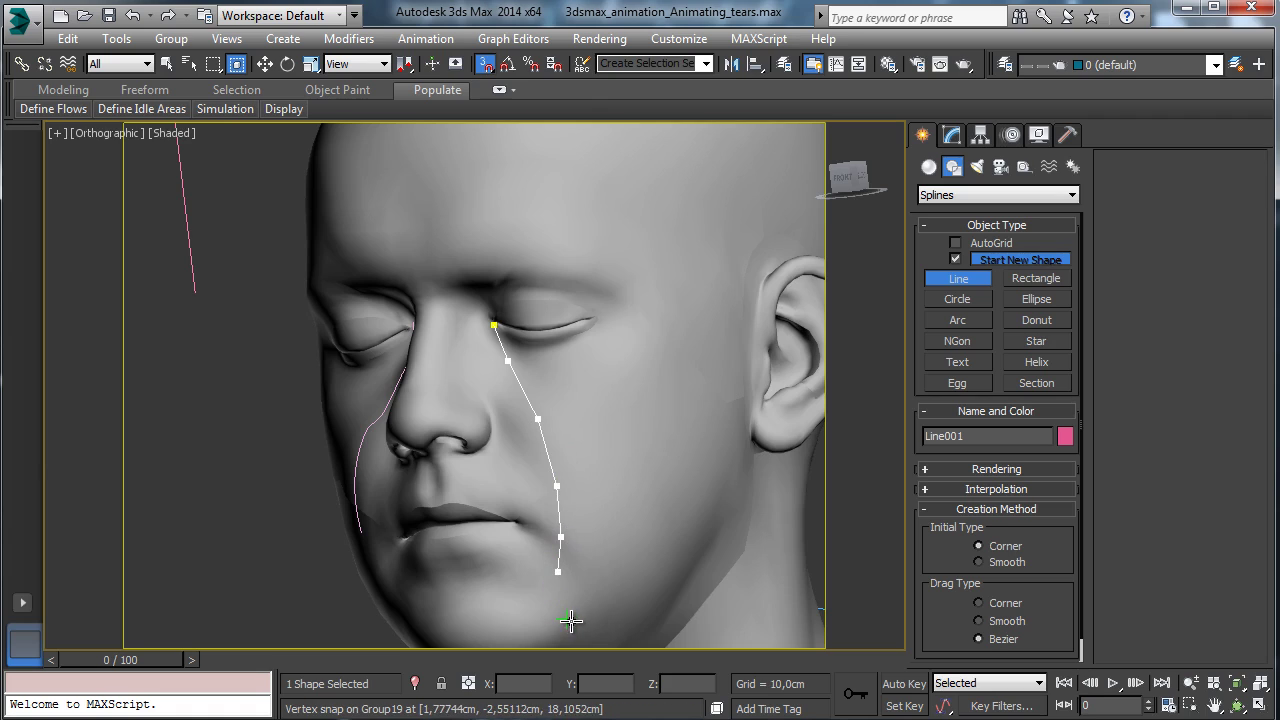
left_click(578, 607)
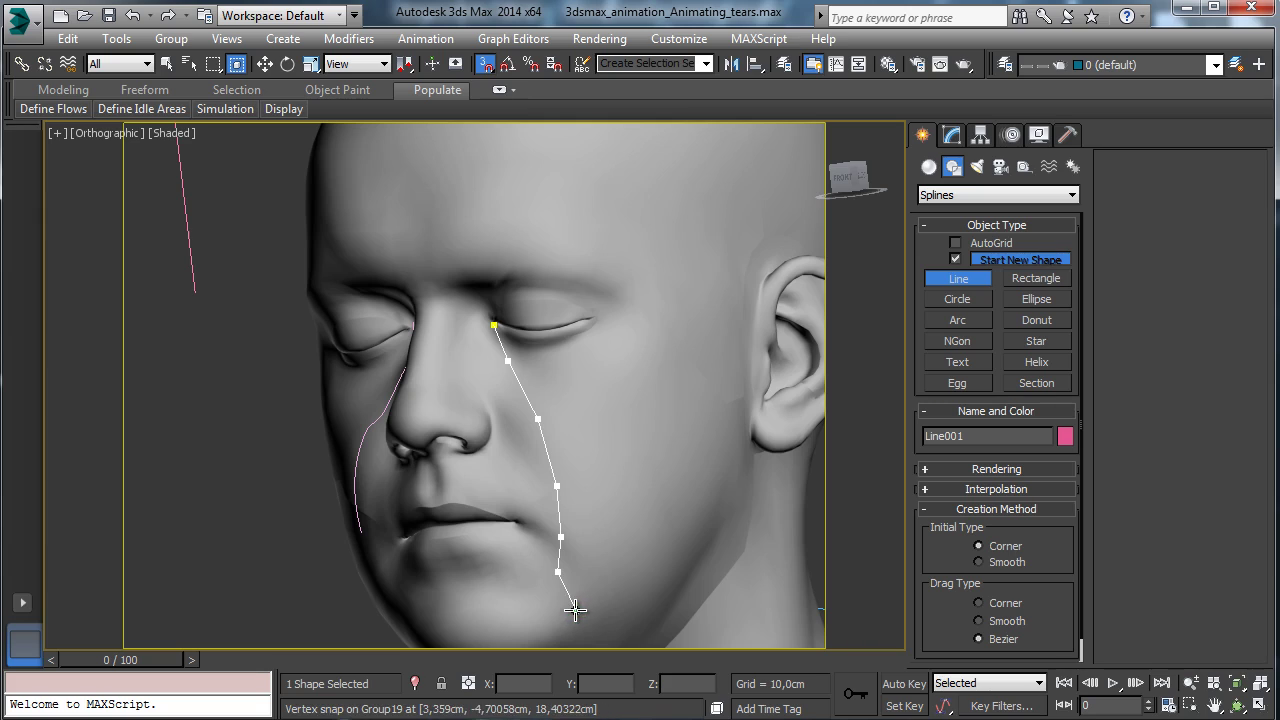
right_click(720, 365)
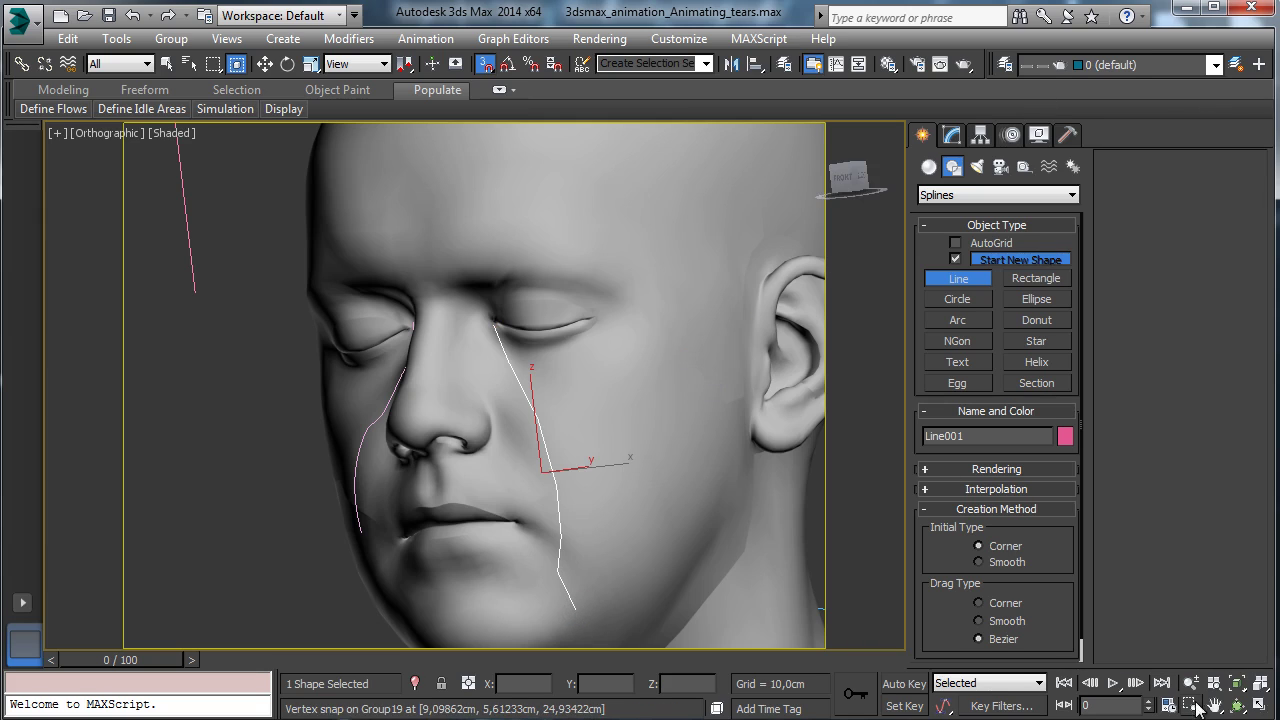
left_click(952, 136)
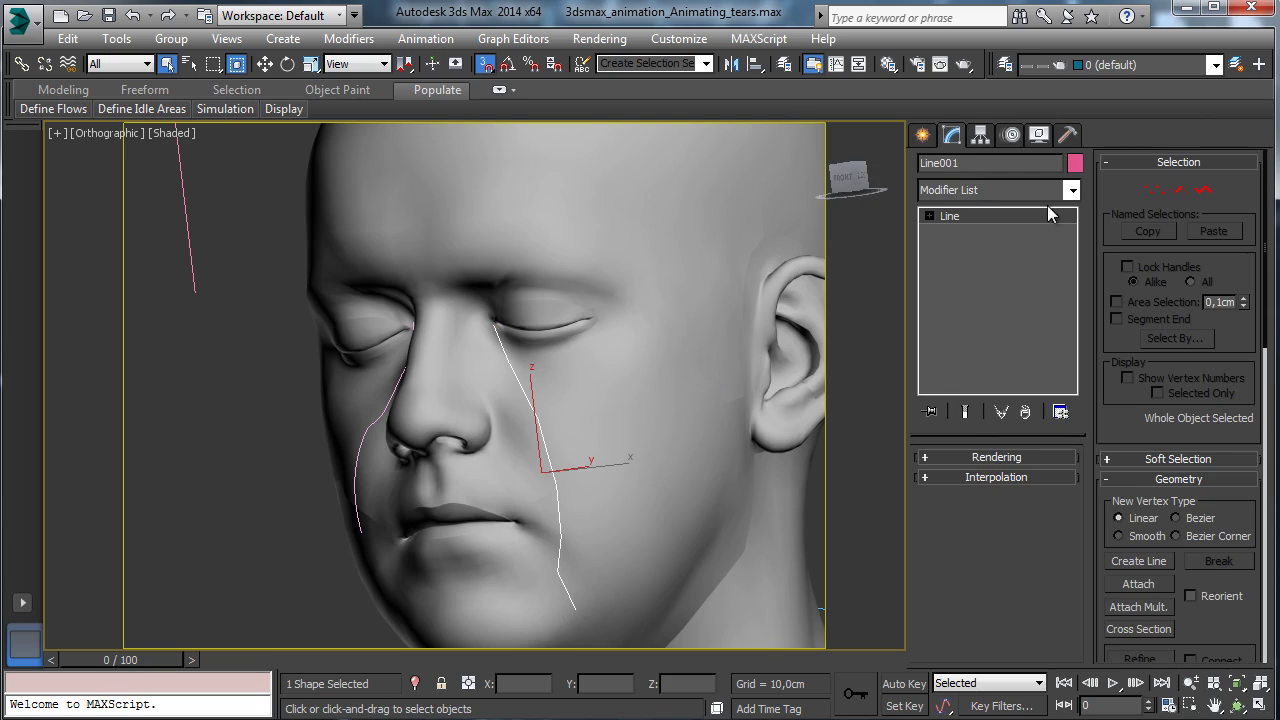
- Enter Vertex mode on the new line and select its top vertex
left_click(1155, 190)
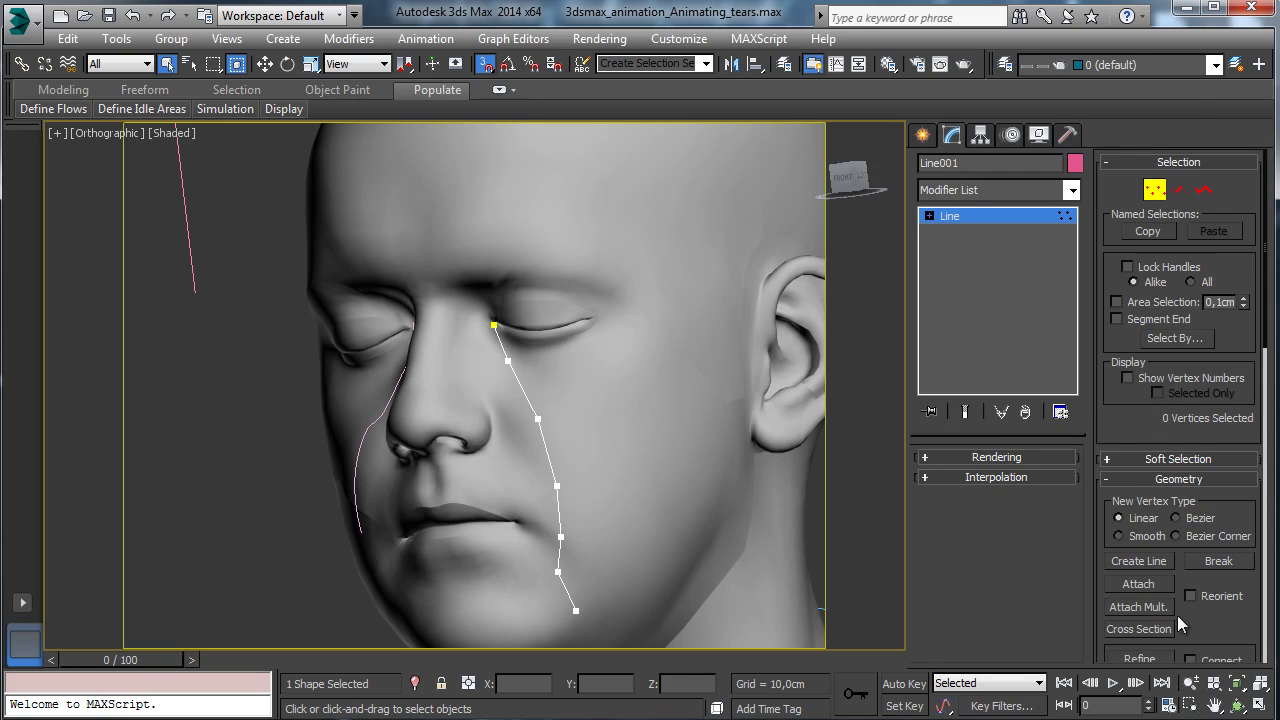
scroll(1190, 560, "down", 3)
left_click(1140, 526)
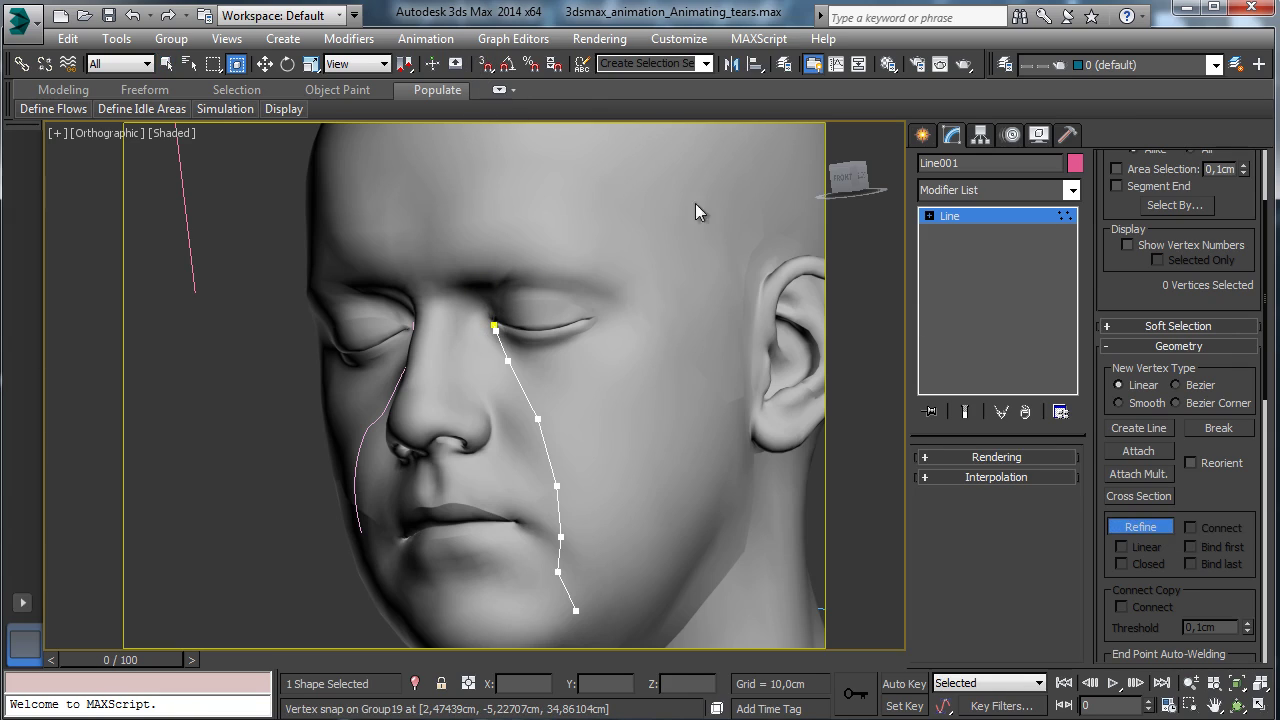
left_click(1122, 528)
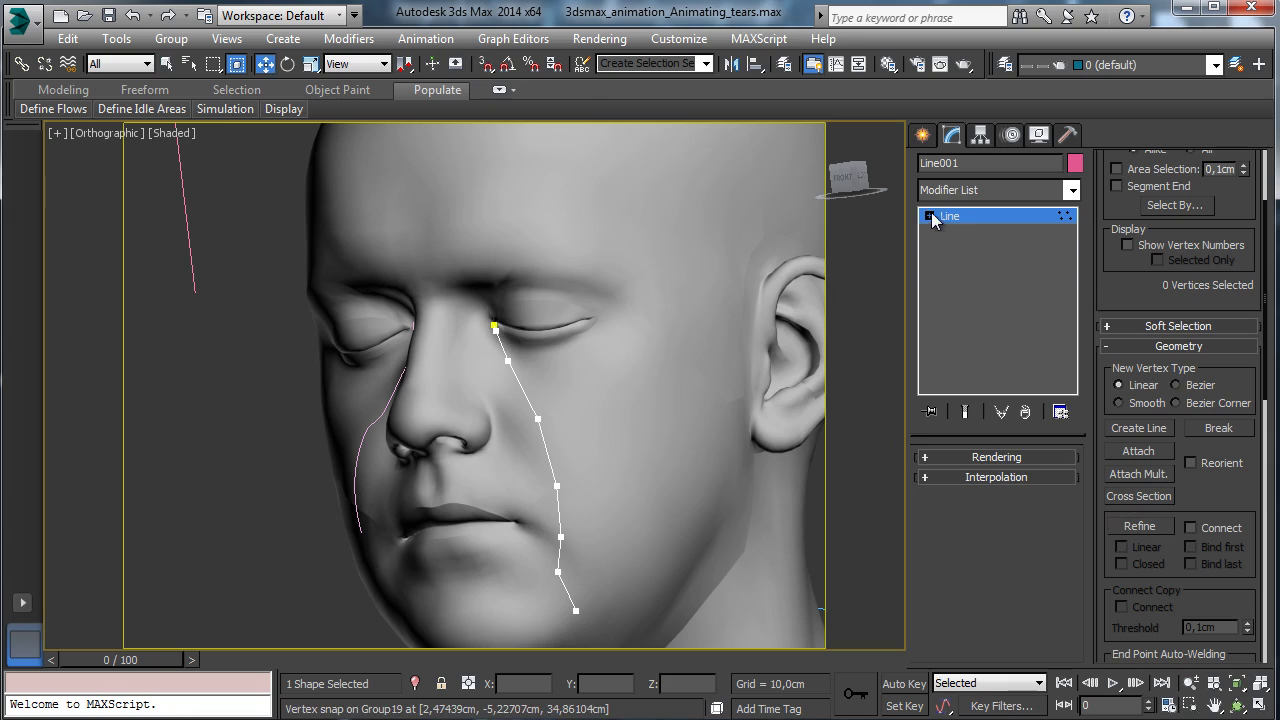
left_click(929, 216)
left_click(493, 324)
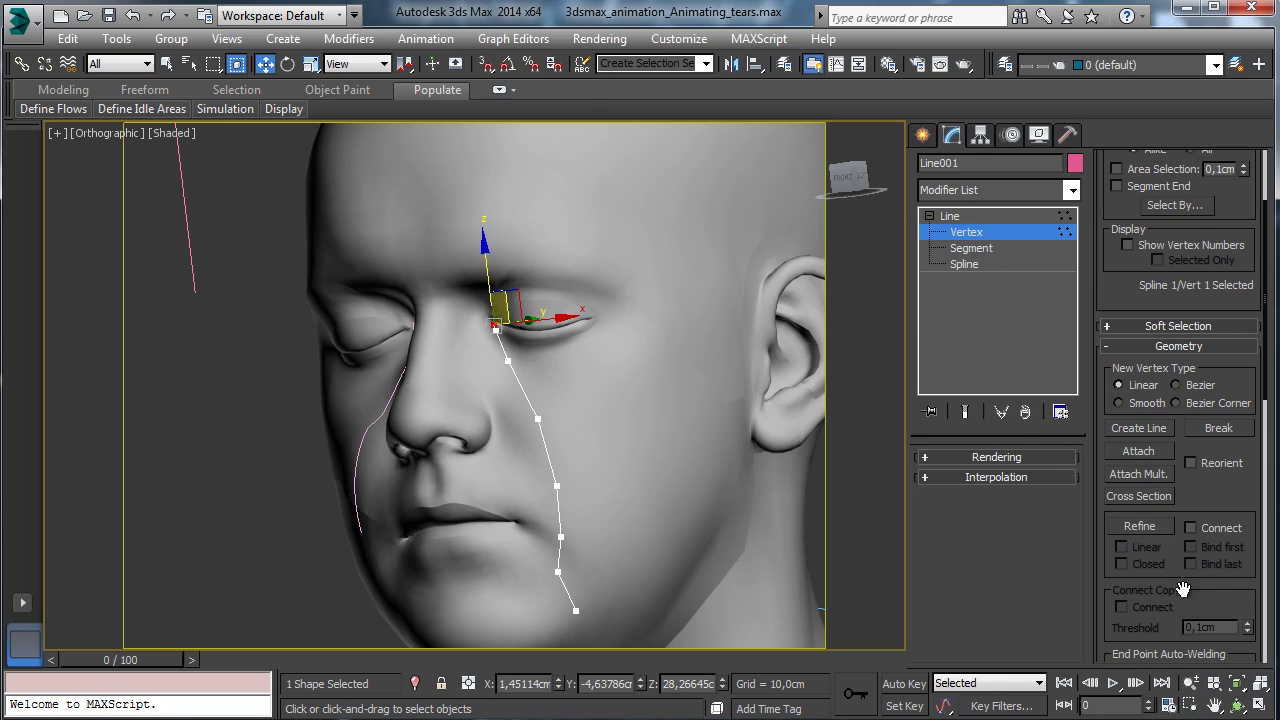
- Orbit to a side view and raise the line's second vertex slightly
left_click(1238, 705)
left_click_drag(600, 405, 538, 440)
left_click(265, 64)
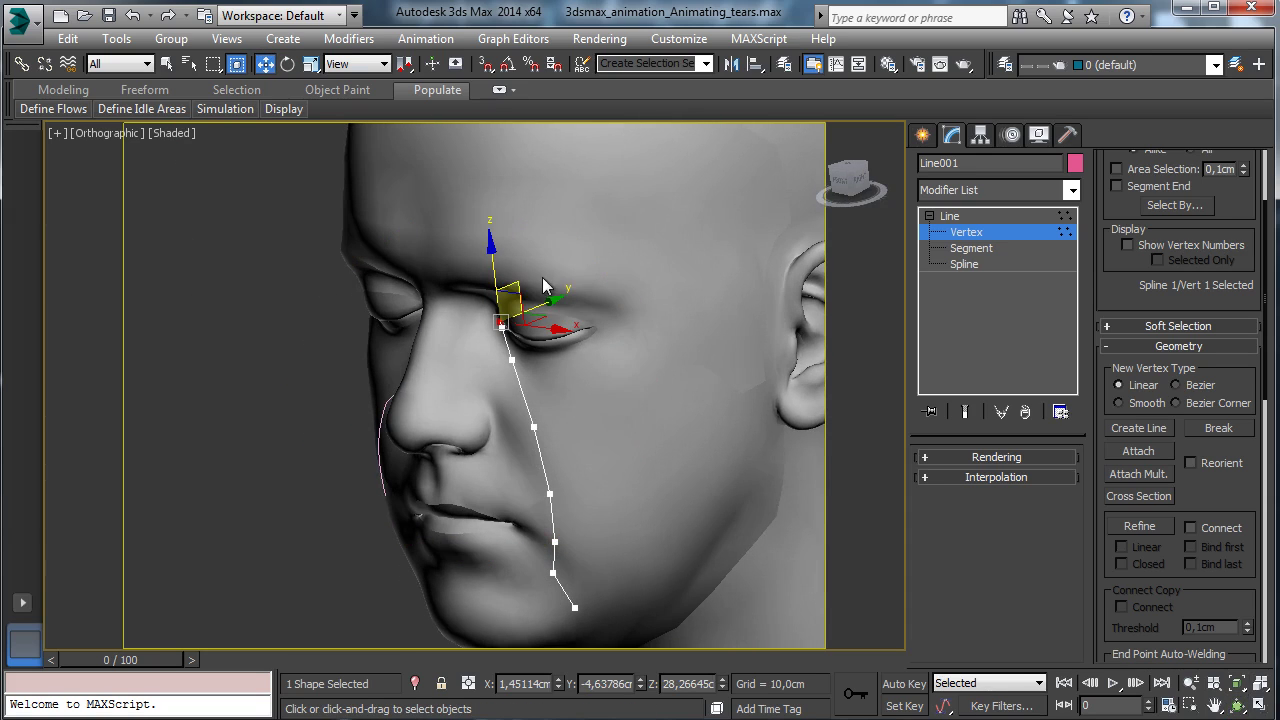
left_click(499, 328)
left_click_drag(495, 269, 492, 258)
- Set all seven vertices to Smooth and orbit to check the curve against the face
left_click_drag(478, 310, 538, 552)
left_click_drag(585, 632, 585, 632)
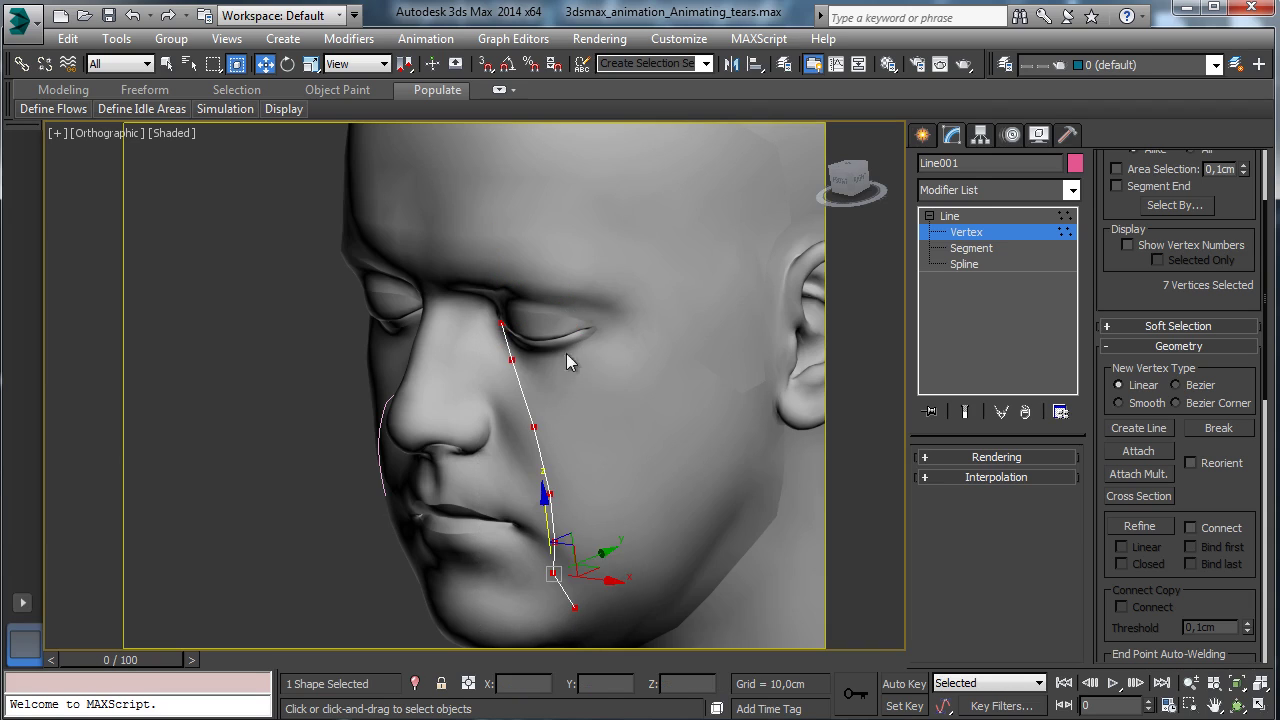
right_click(502, 349)
left_click(468, 246)
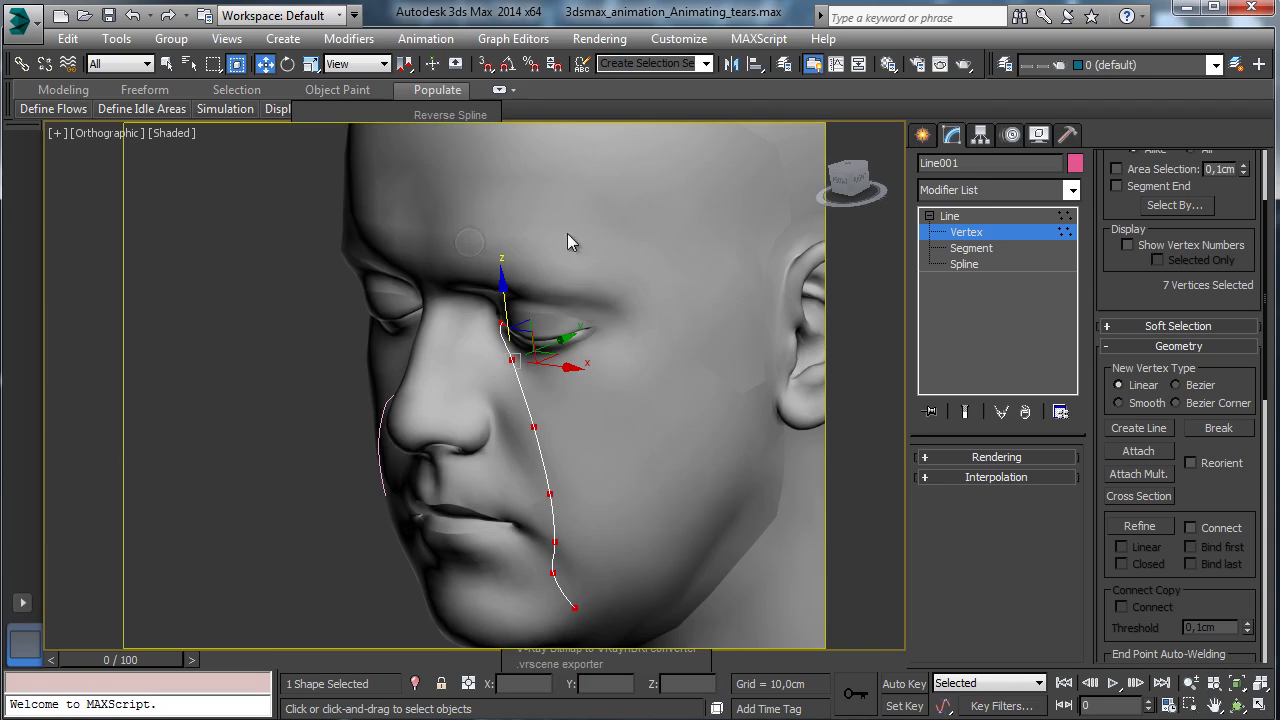
left_click(1237, 706)
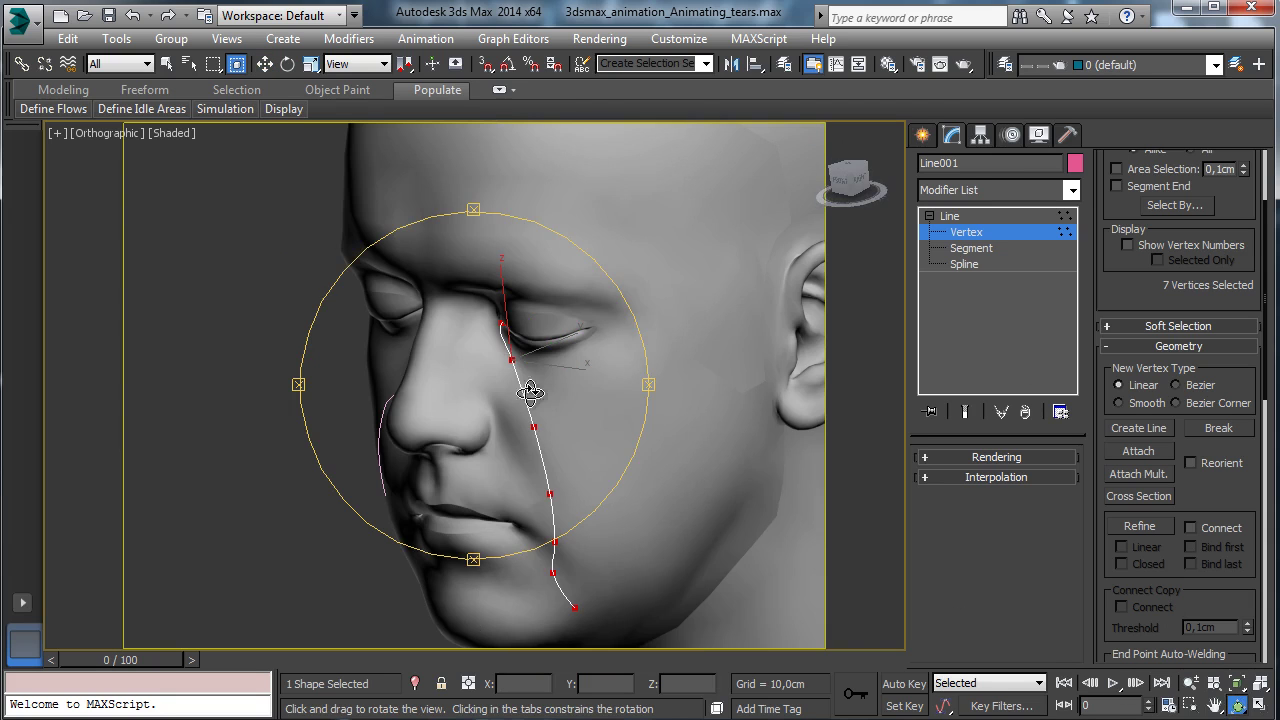
left_click_drag(530, 394, 612, 314)
- Leave vertex level, rename Line001 to Tear_Path_002, and return to the Create panel
left_click(975, 234)
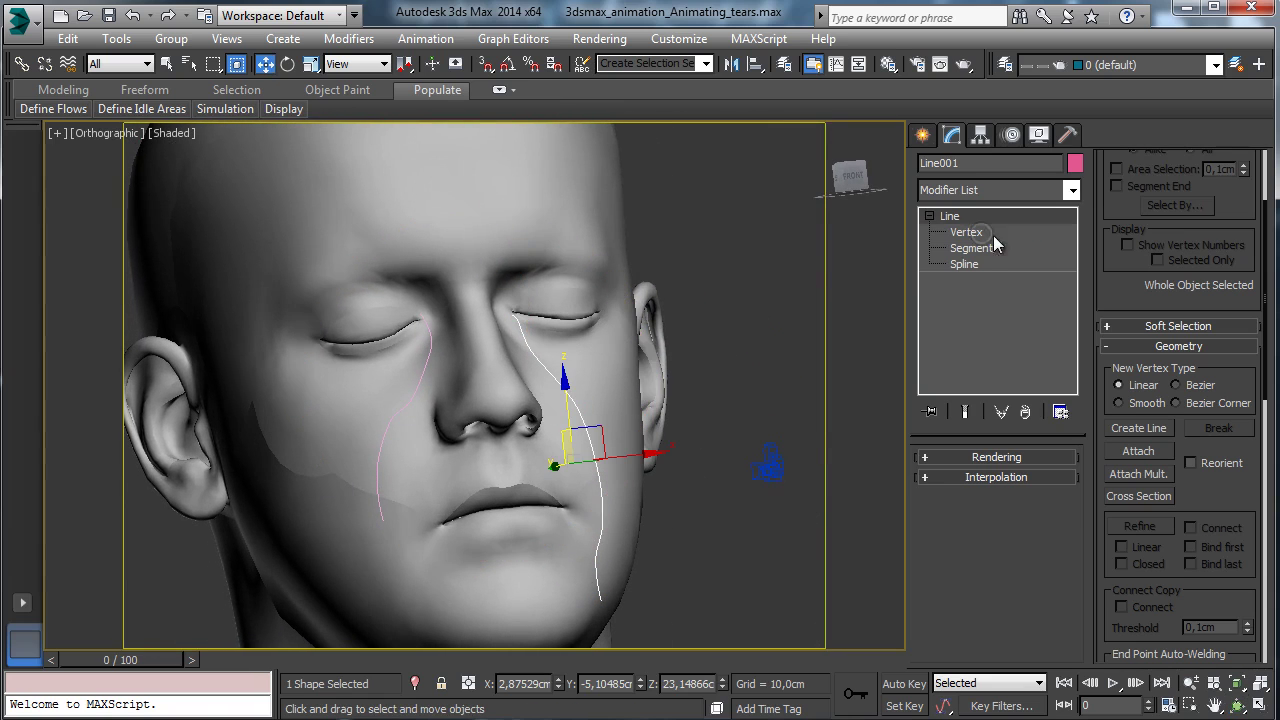
left_click(990, 163)
type("Tear_Path_002")
left_click(108, 15)
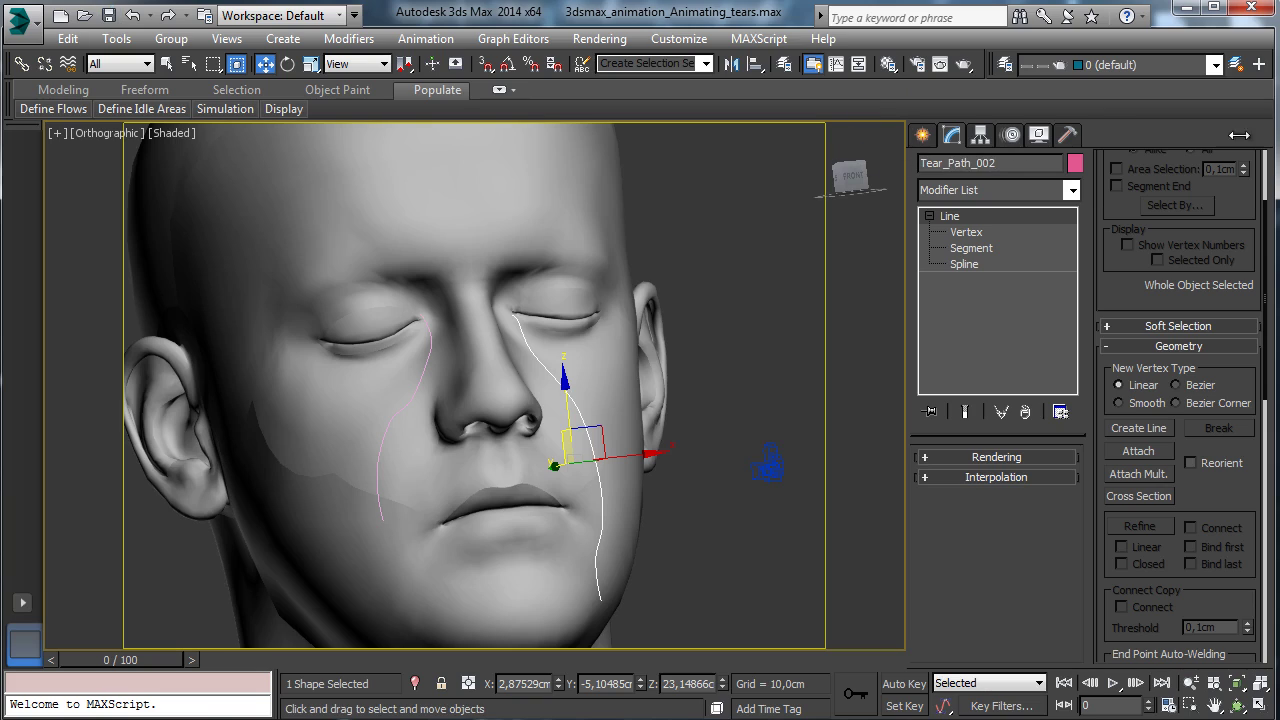
mouse_move(852, 170)
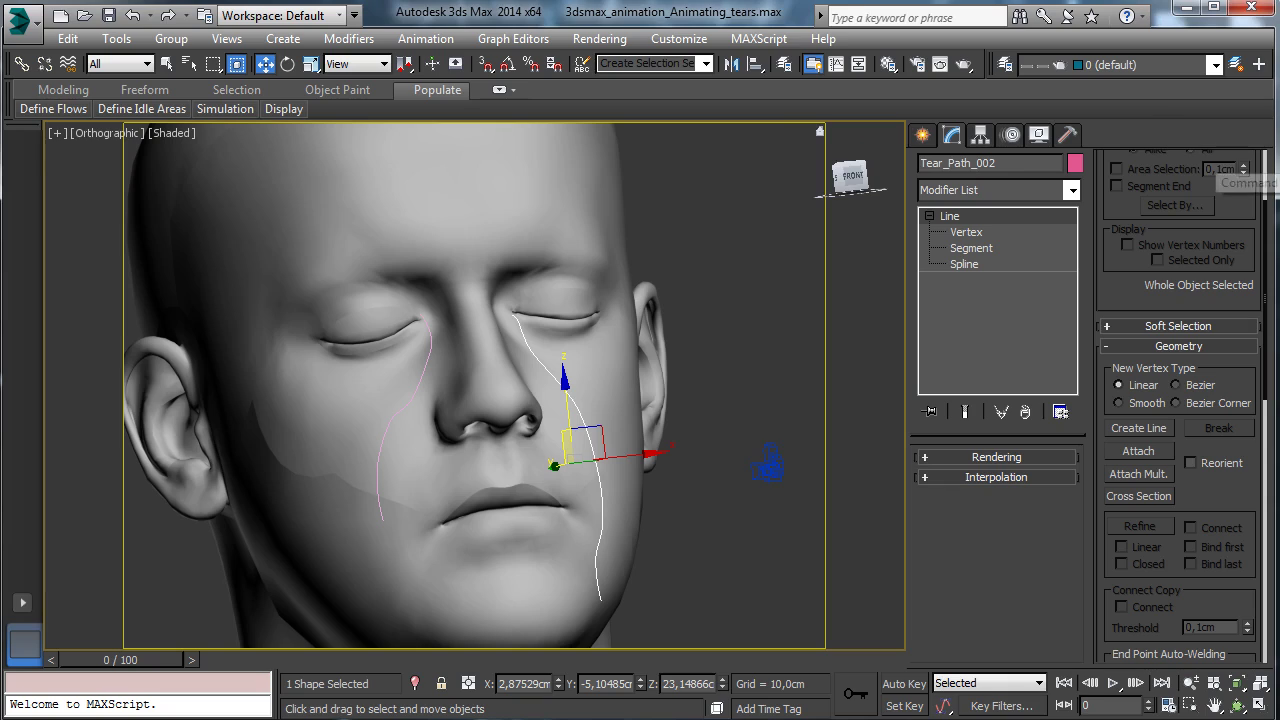
left_click(922, 137)
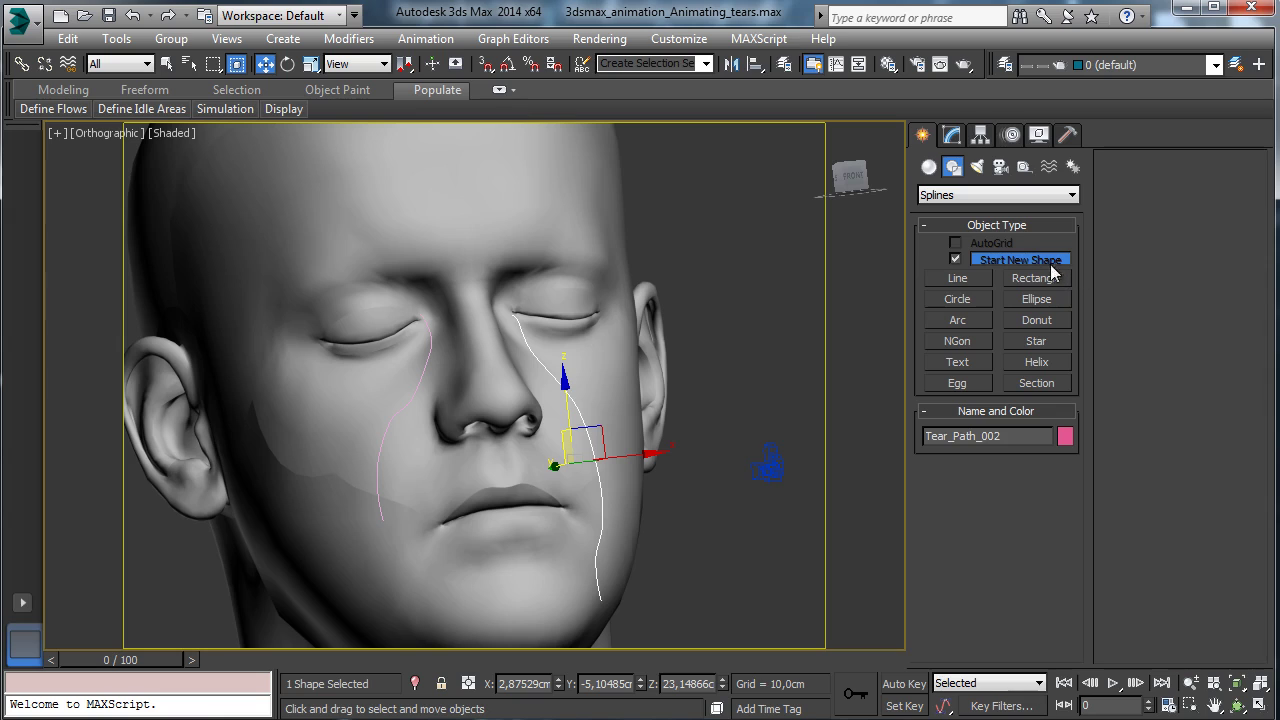
- Restore the four-viewport layout and drag out an Extended Primitives capsule of about 7.3 cm radius in Top view
left_click(926, 169)
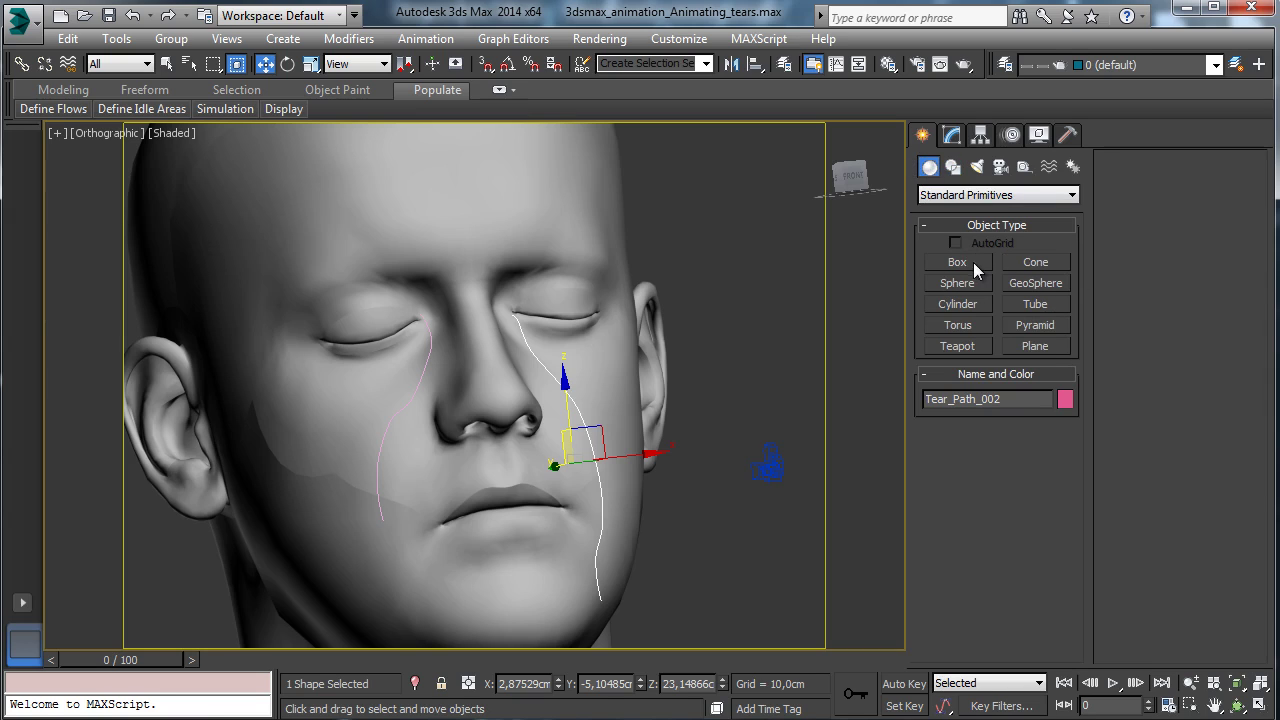
left_click(1256, 706)
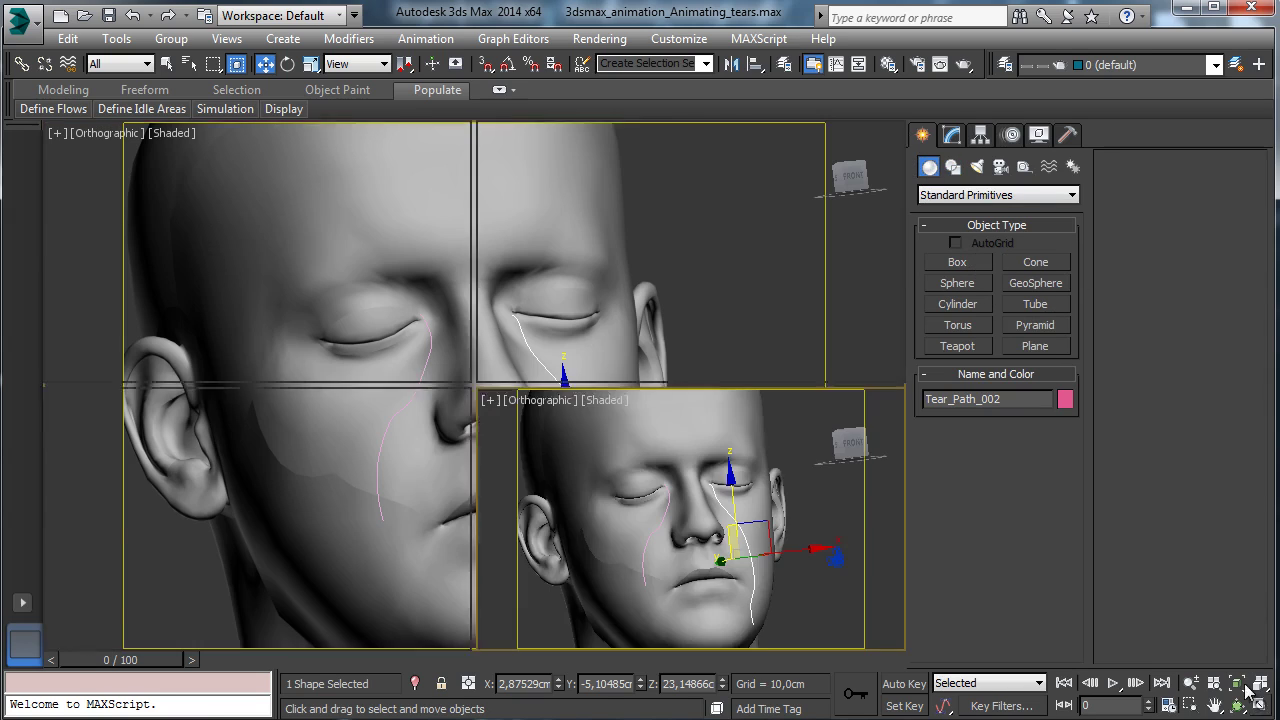
left_click(972, 196)
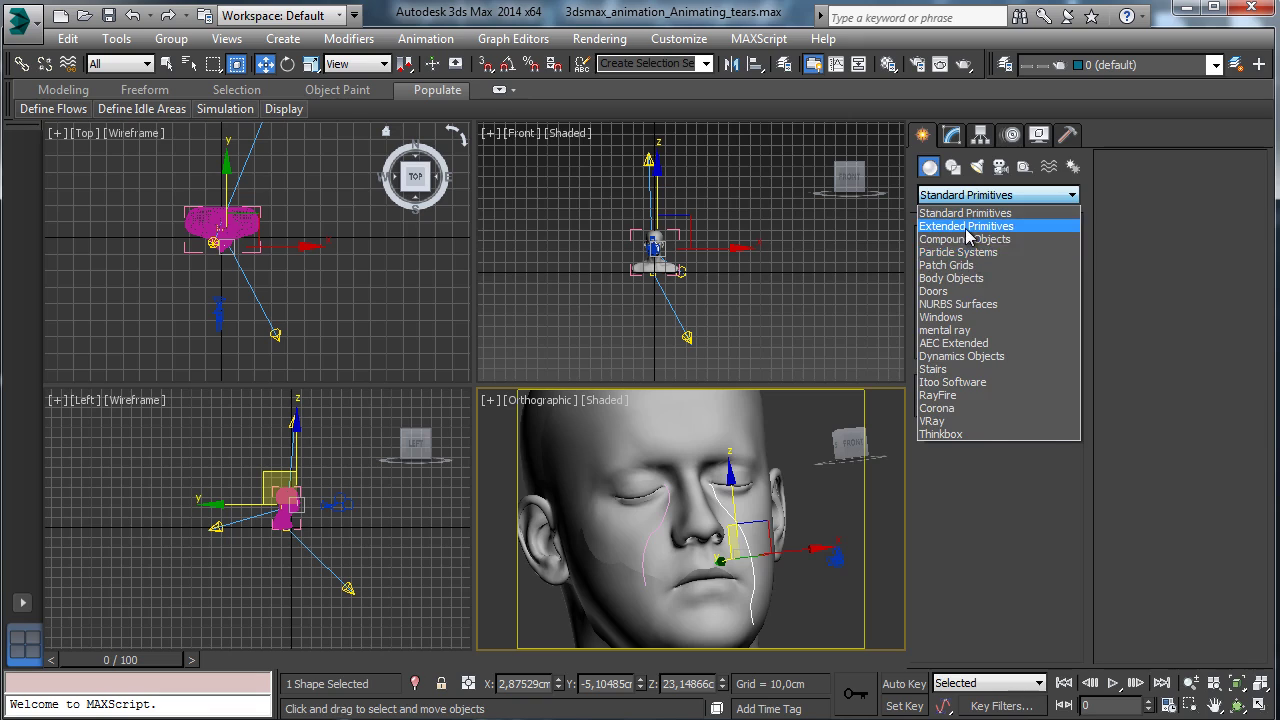
left_click(965, 226)
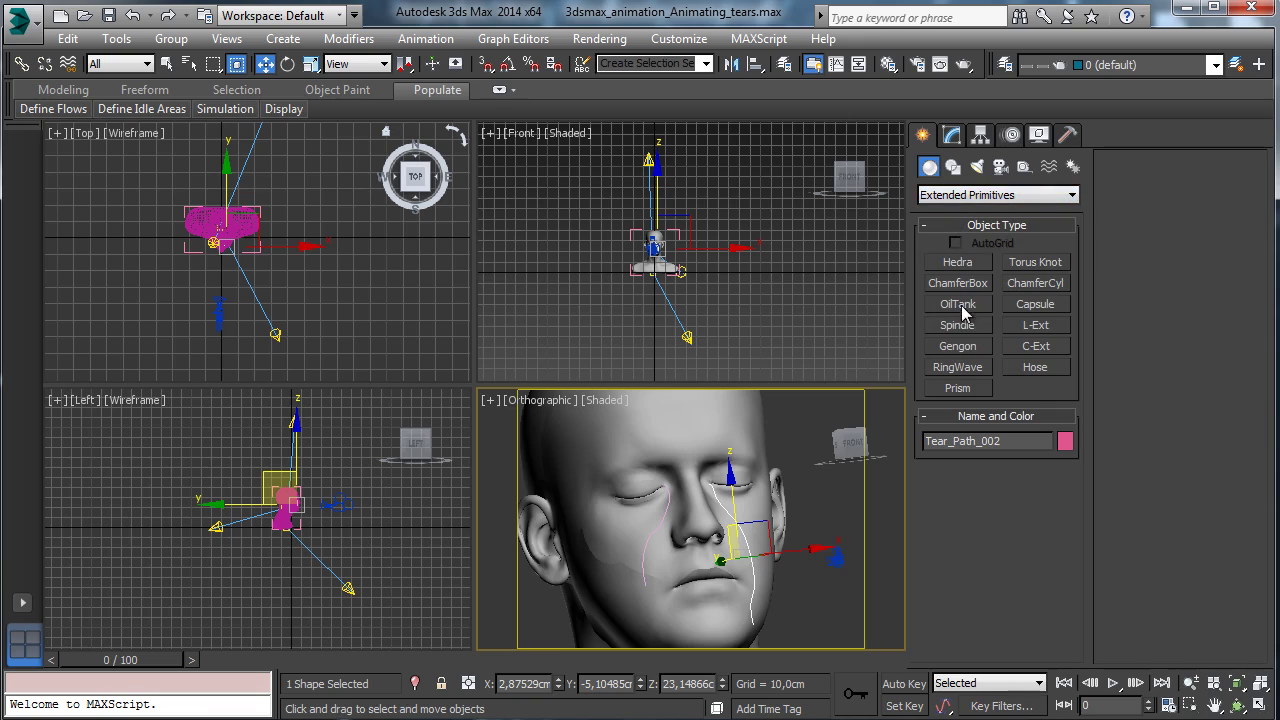
left_click(1030, 306)
left_click_drag(331, 278, 331, 281)
- Set Capsule001's height to about -212 cm and raise its height segments to 43
left_click(358, 612)
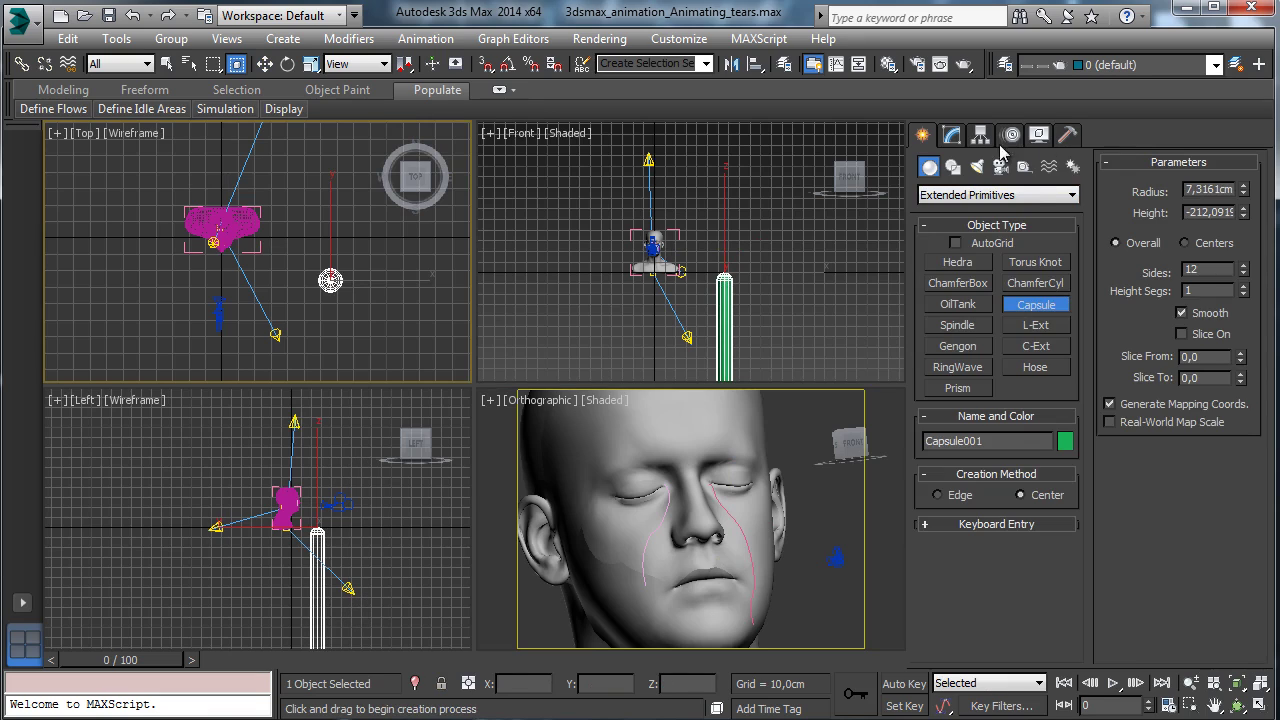
left_click(952, 136)
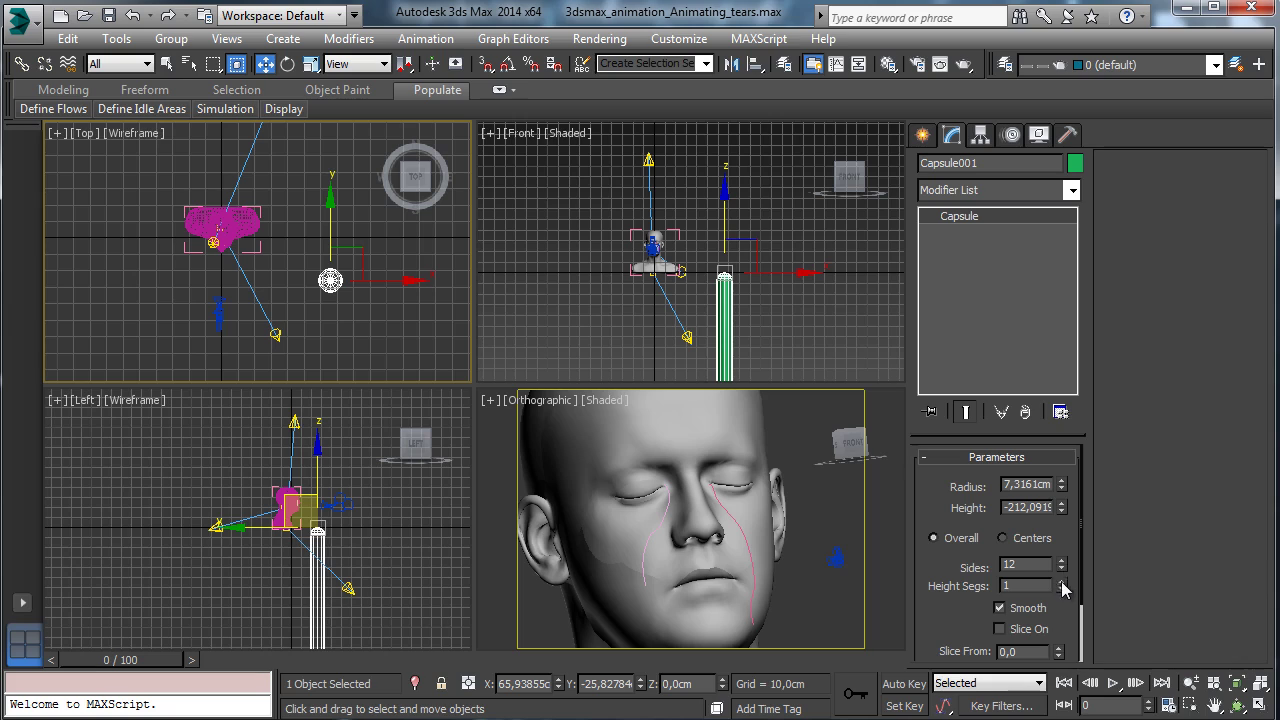
left_click_drag(1059, 457, 1070, 236)
left_click_drag(1062, 591, 1071, 500)
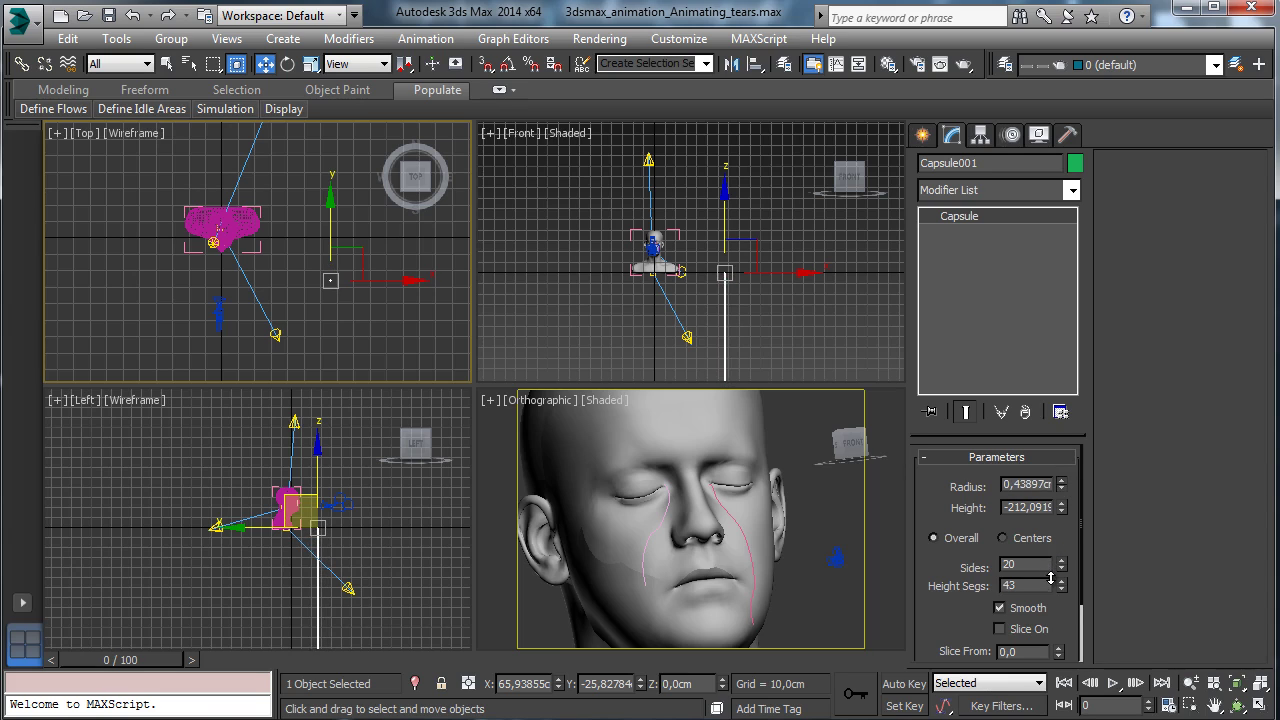
- Activate the Orthographic view, rename Capsule001 to Tear_01, and open the Modifier List
right_click(764, 467)
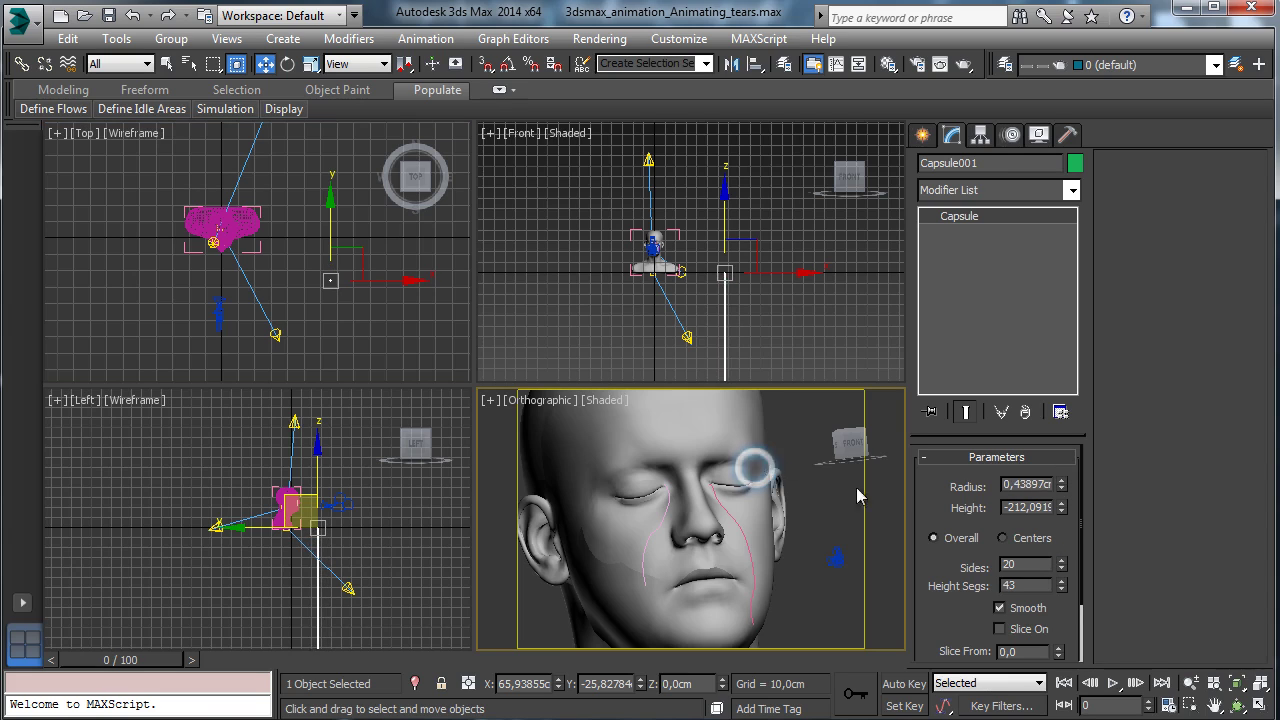
left_click(995, 164)
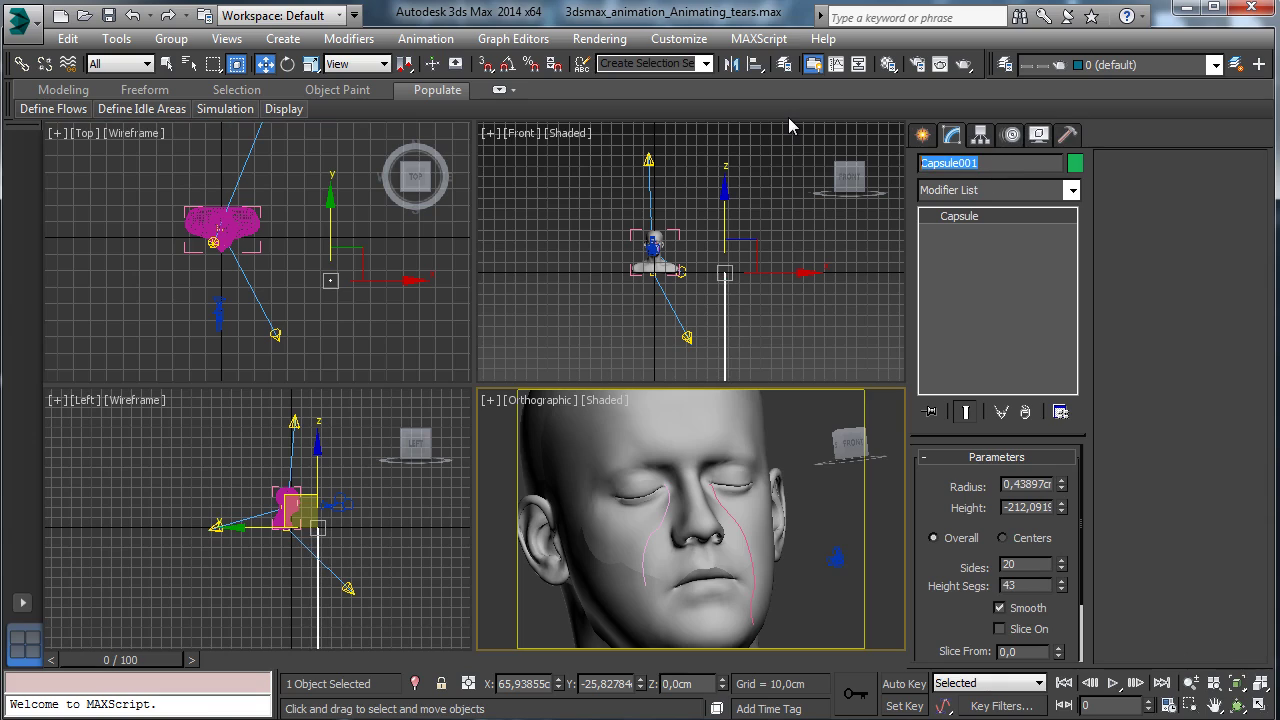
type("Tear_0")
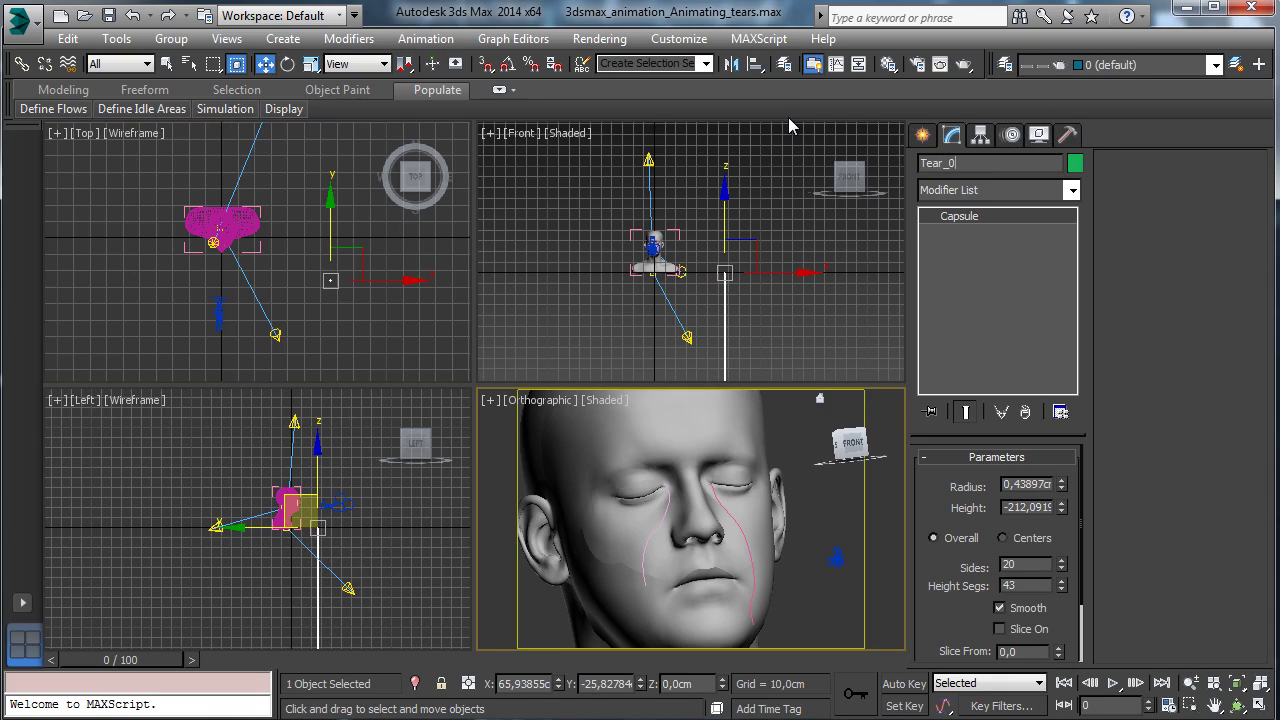
type("2")
key("BackSpace")
type("1")
left_click(1072, 190)
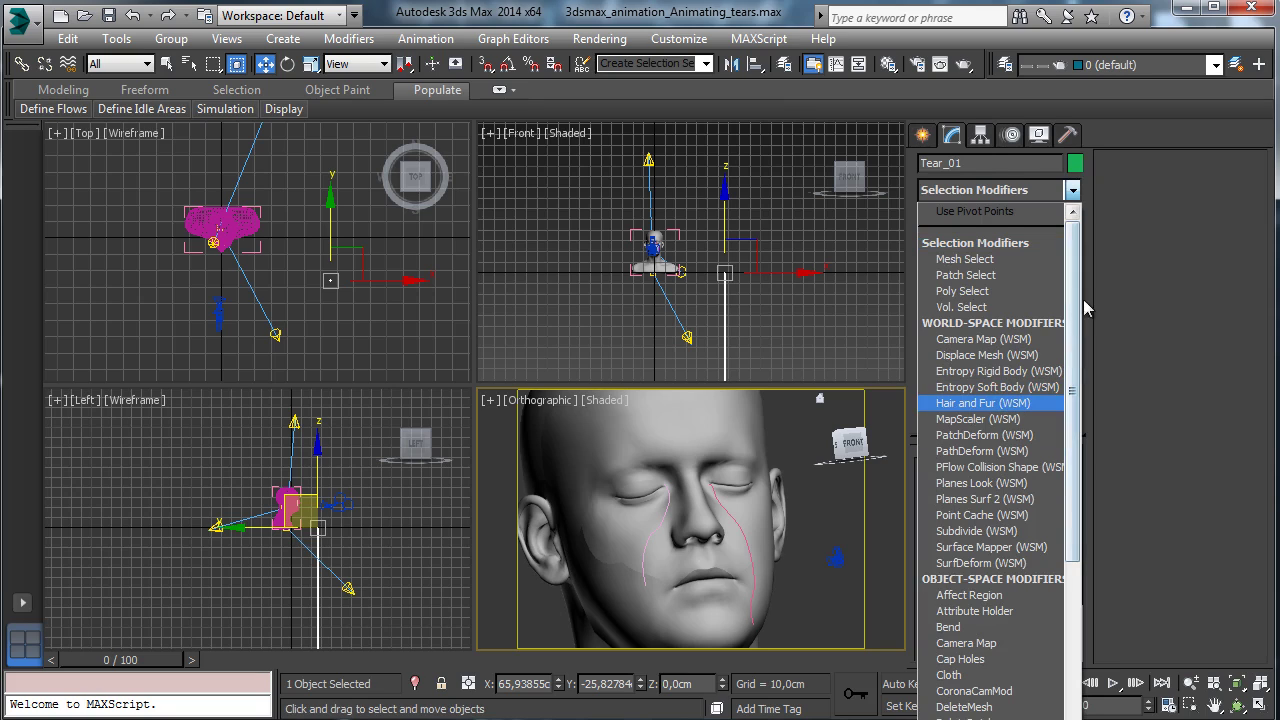
- Apply PathDeform (WSM) to Tear_01, pick Tear_Path_001 as its path and move it onto the path
left_click(995, 451)
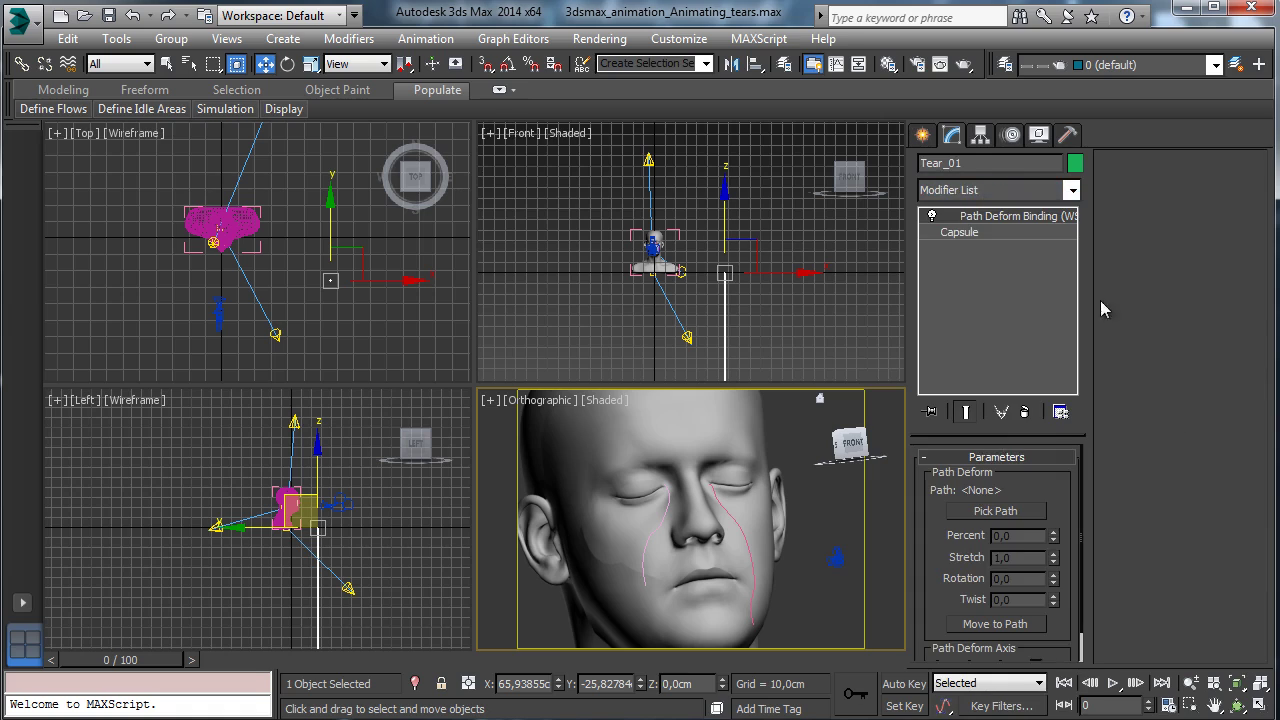
left_click(998, 512)
left_click(650, 545)
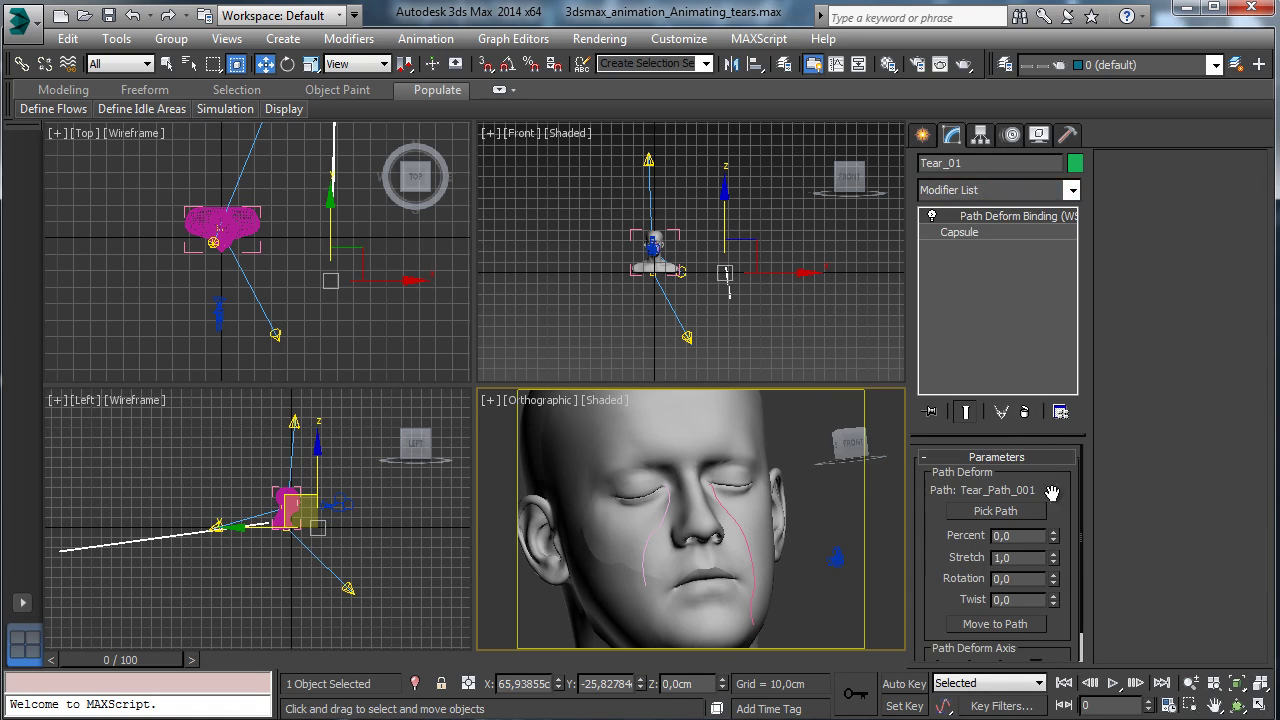
left_click(995, 623)
left_click_drag(1066, 508, 1046, 300)
left_click(999, 232)
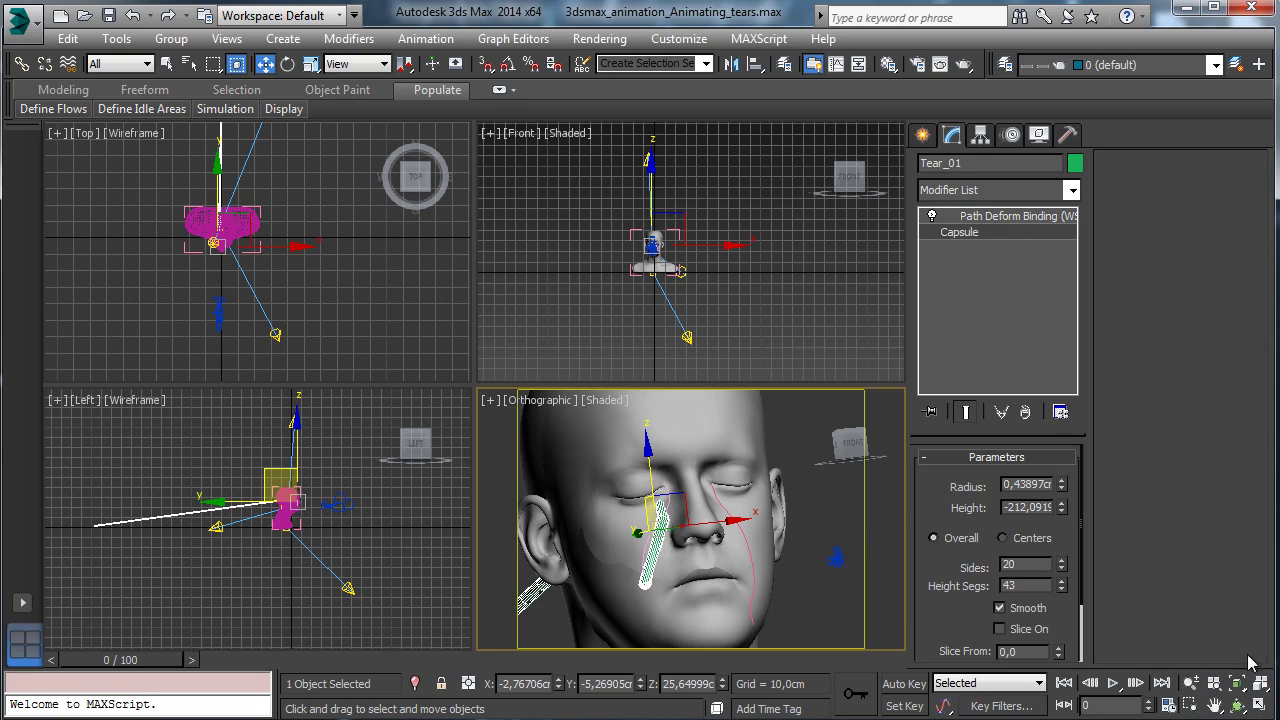
- Maximize the face view and set the capsule's height to 14,42224 and radius to 0,13897
left_click(1259, 705)
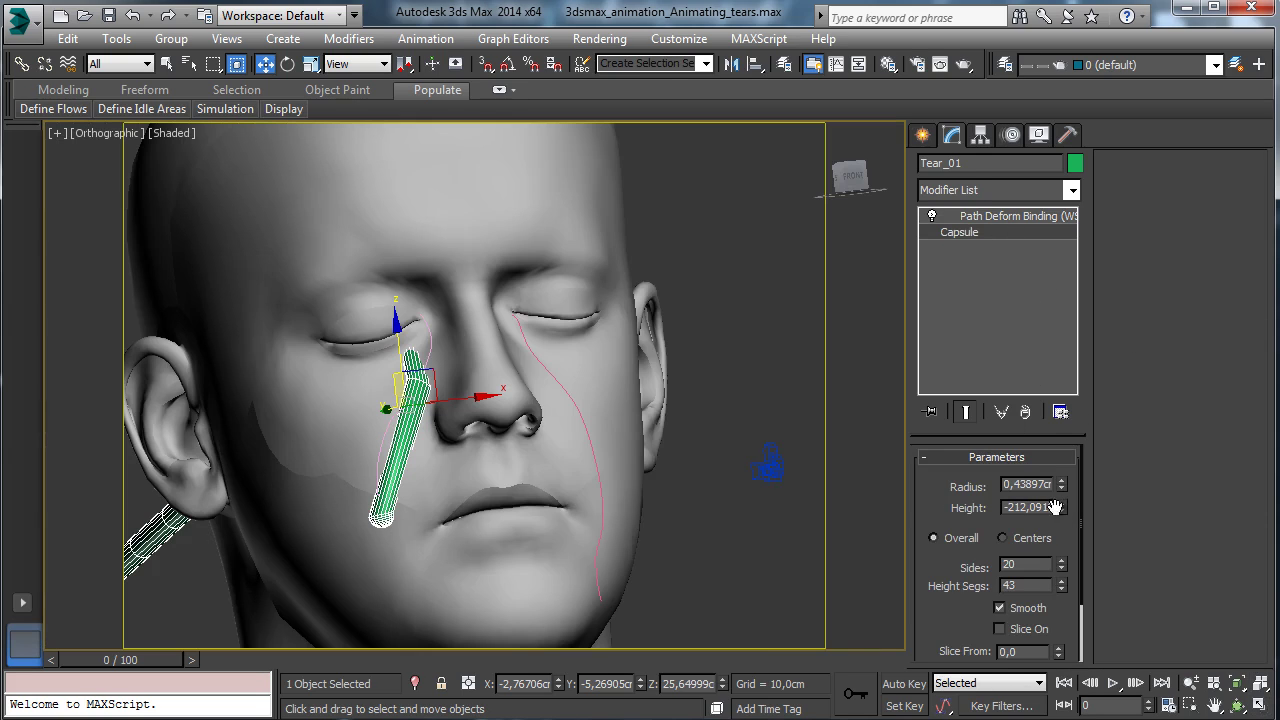
left_click_drag(1062, 512, 1061, 410)
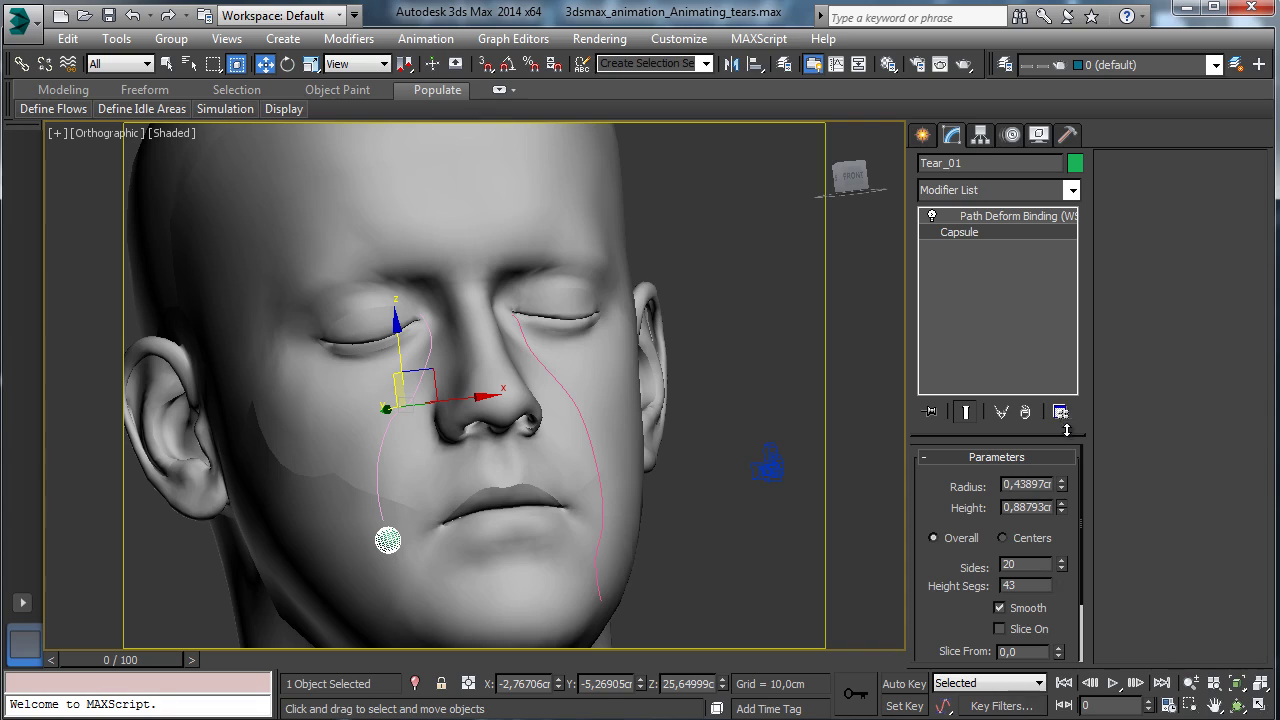
key("ctrl+z")
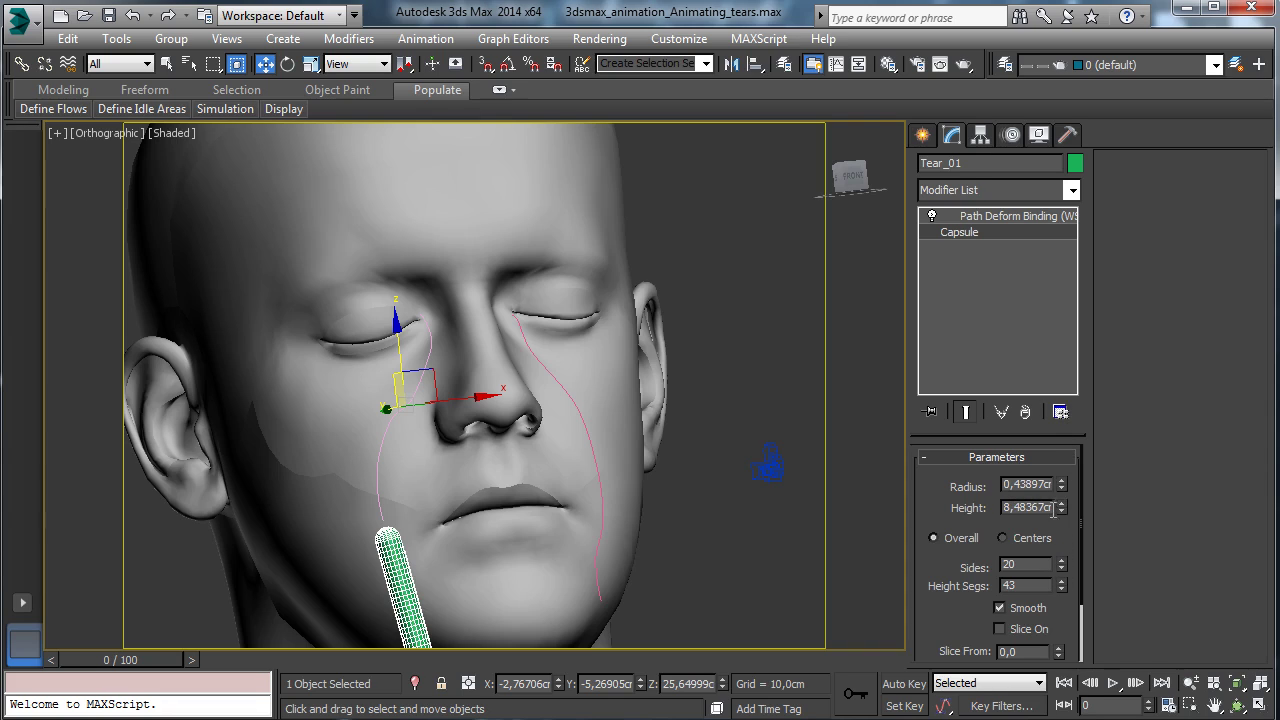
left_click_drag(1062, 511, 1048, 433)
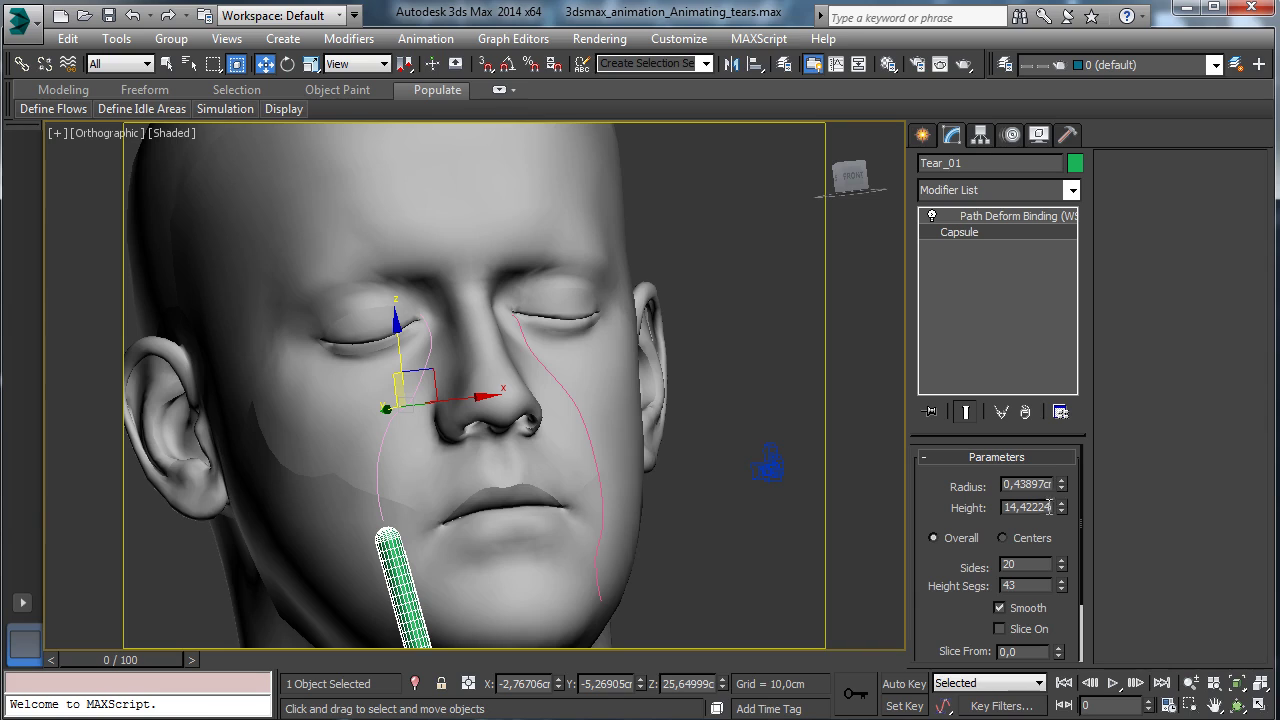
left_click_drag(1062, 487, 1068, 511)
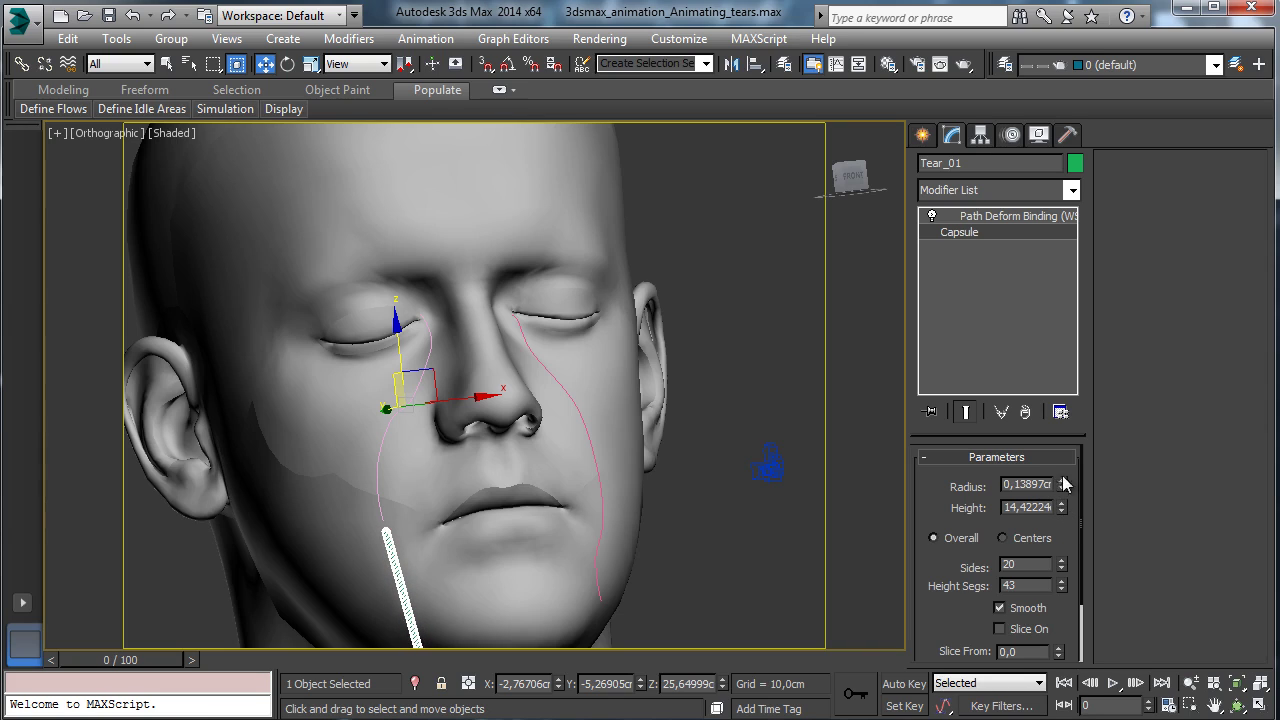
- Set the Path Deform Percent to -3 and orbit the view to check the tear's placement
left_click(985, 217)
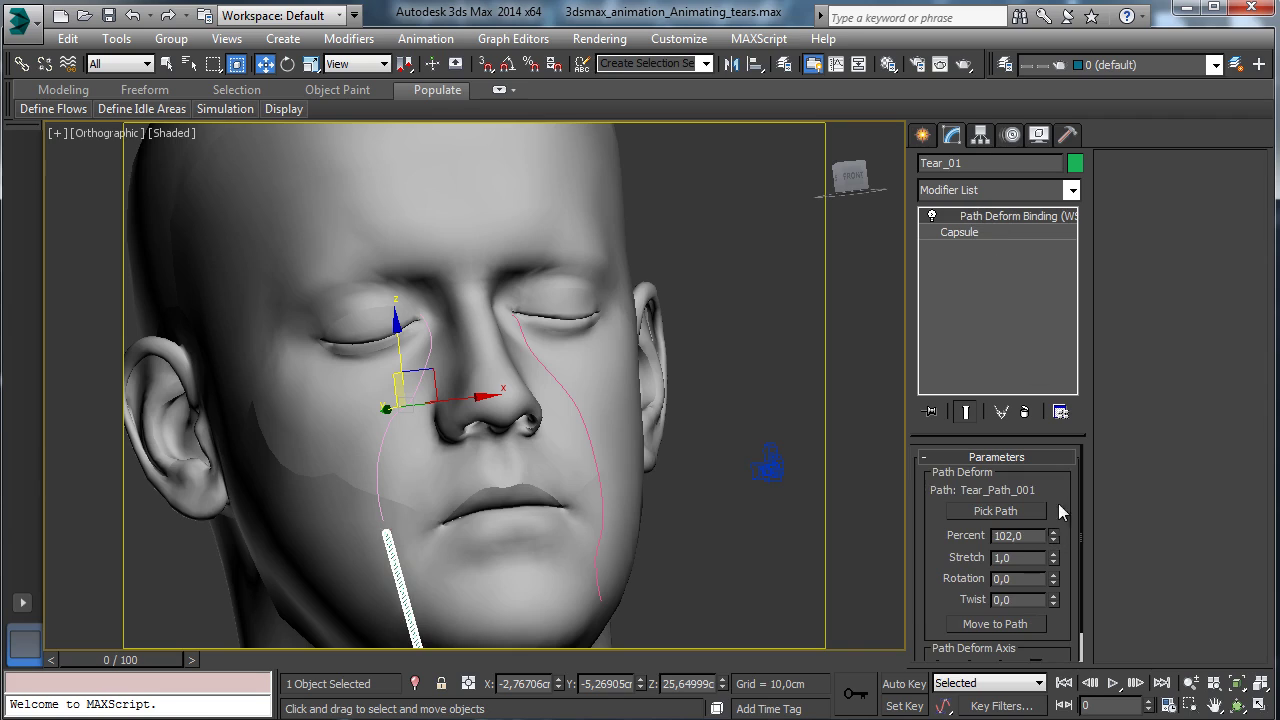
left_click_drag(1053, 536, 1040, 712)
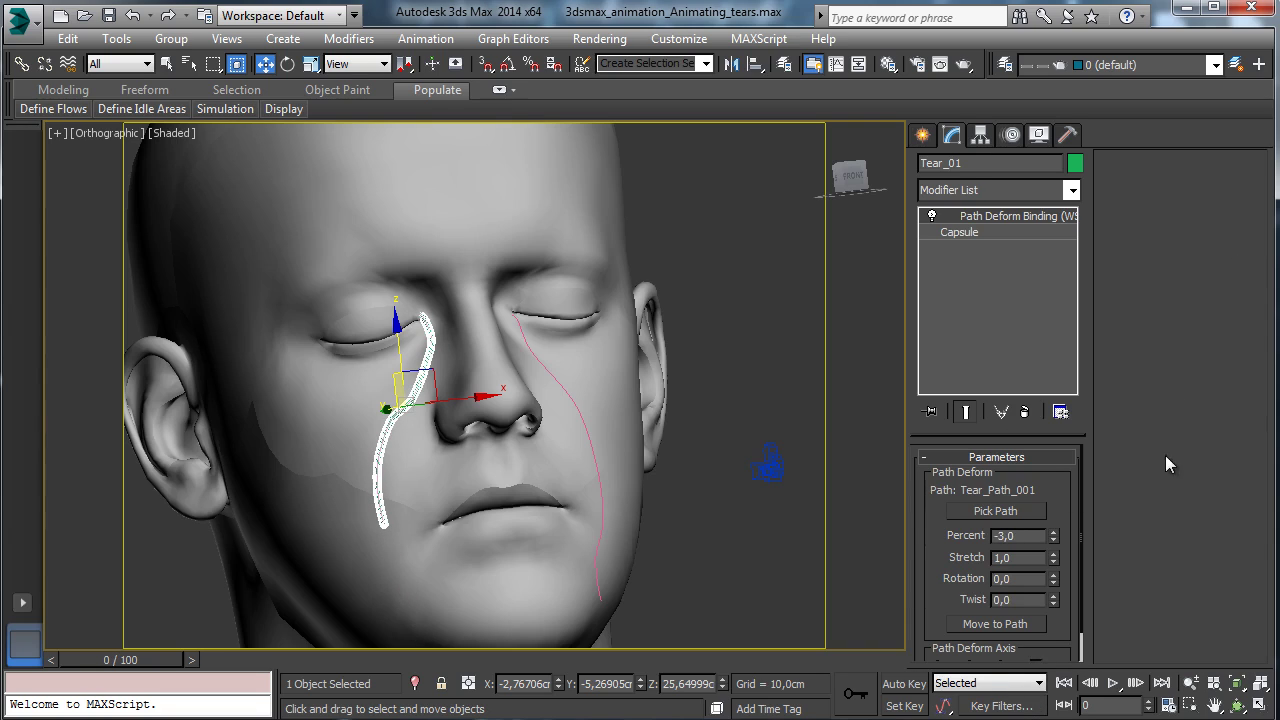
left_click(1237, 706)
left_click_drag(484, 416, 402, 304)
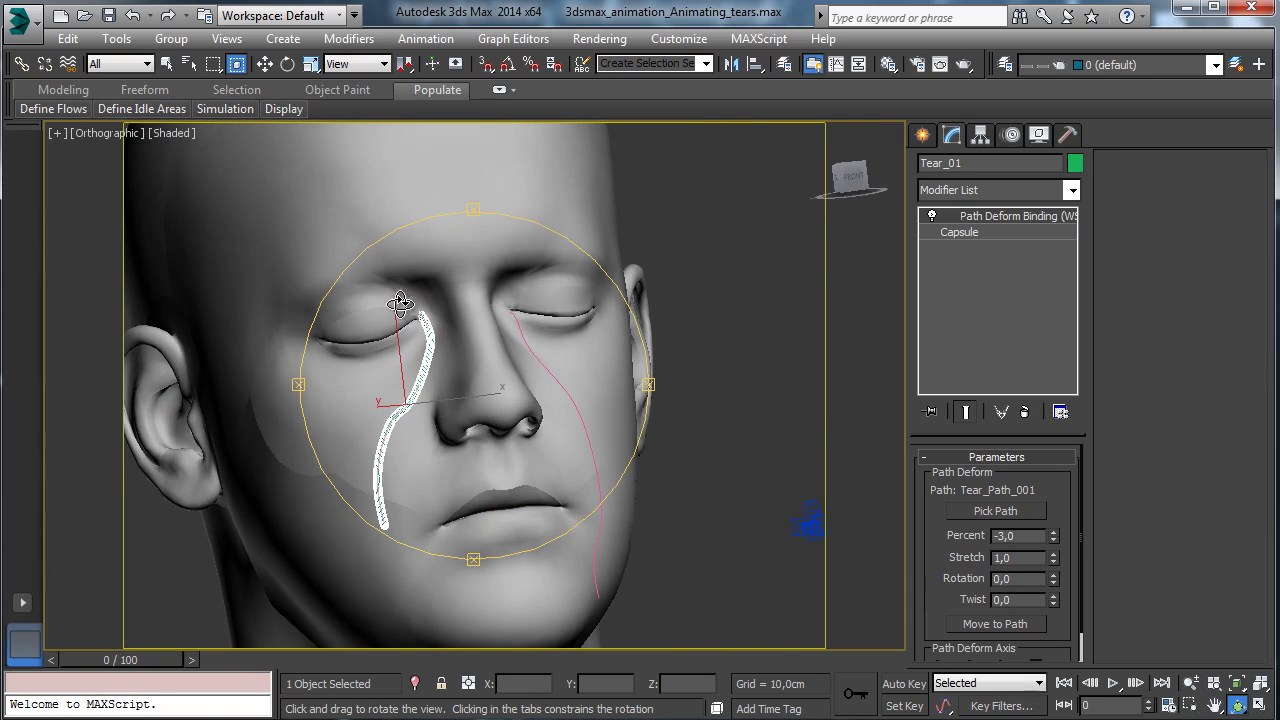
- Zoom in on the tear and raise the capsule's height segments from 43 to 50
left_click(1214, 705)
left_click_drag(500, 488, 586, 491)
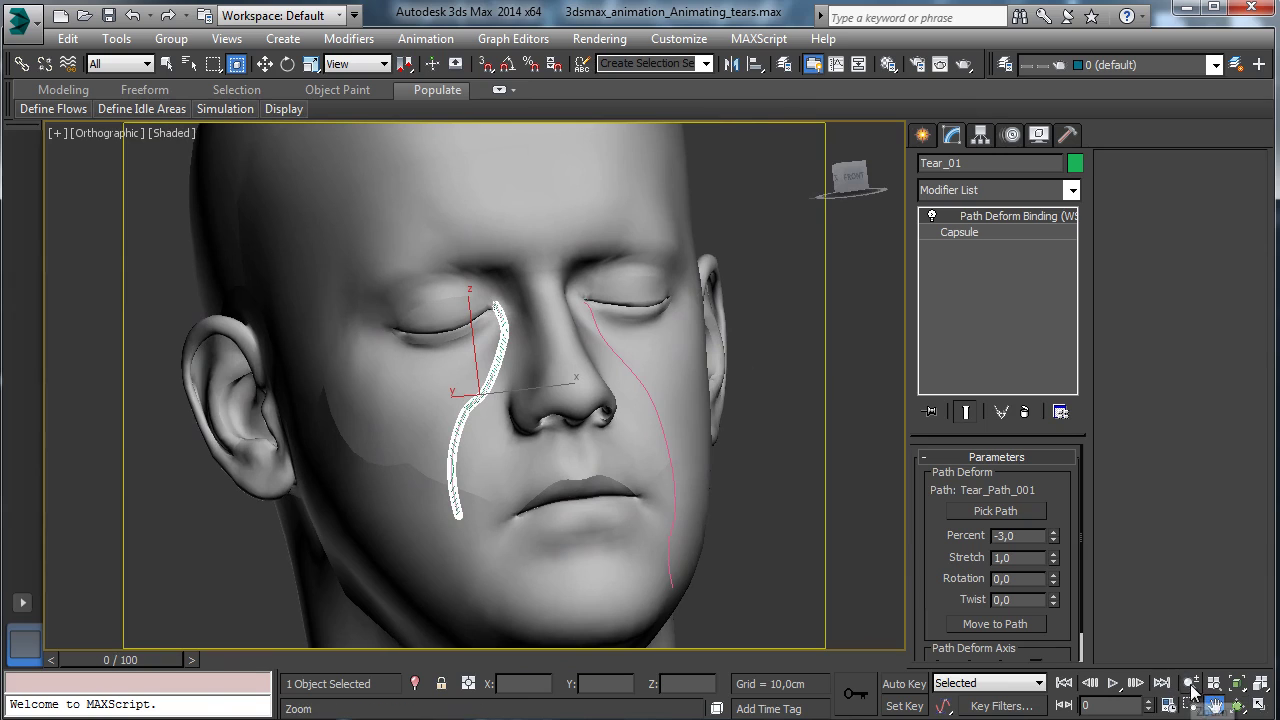
left_click(1191, 683)
left_click_drag(509, 437, 737, 309)
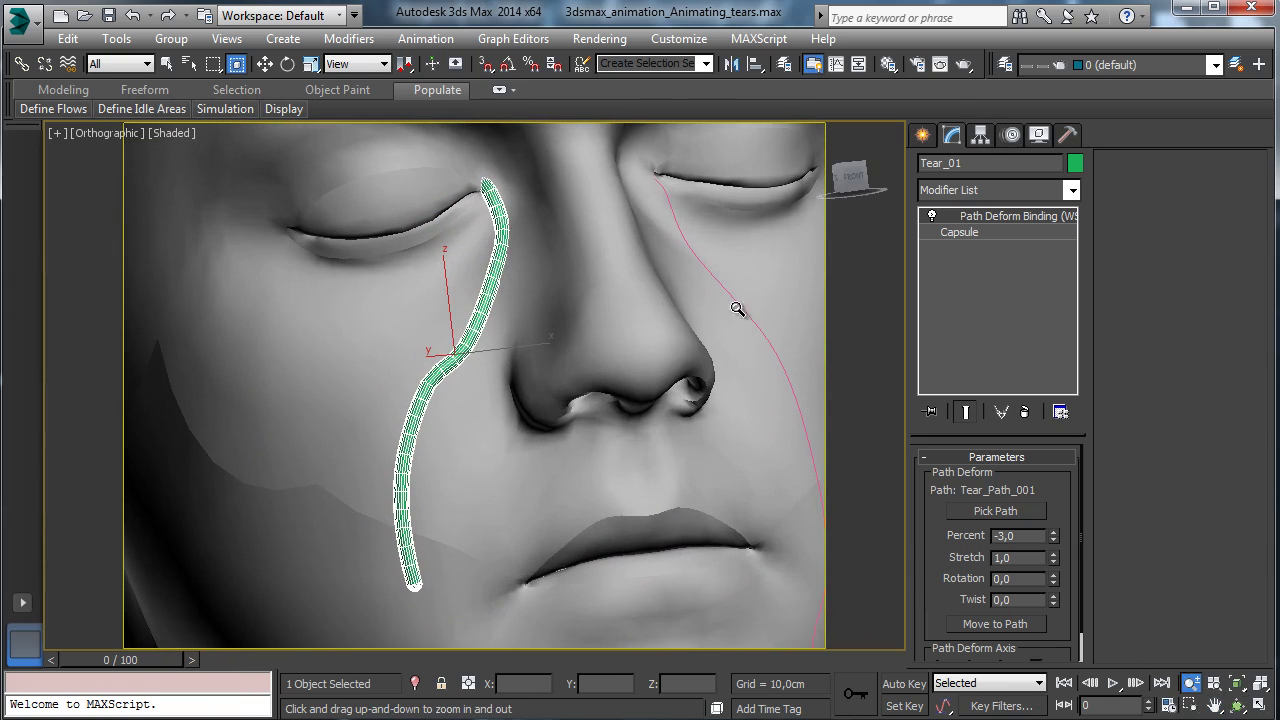
left_click(995, 232)
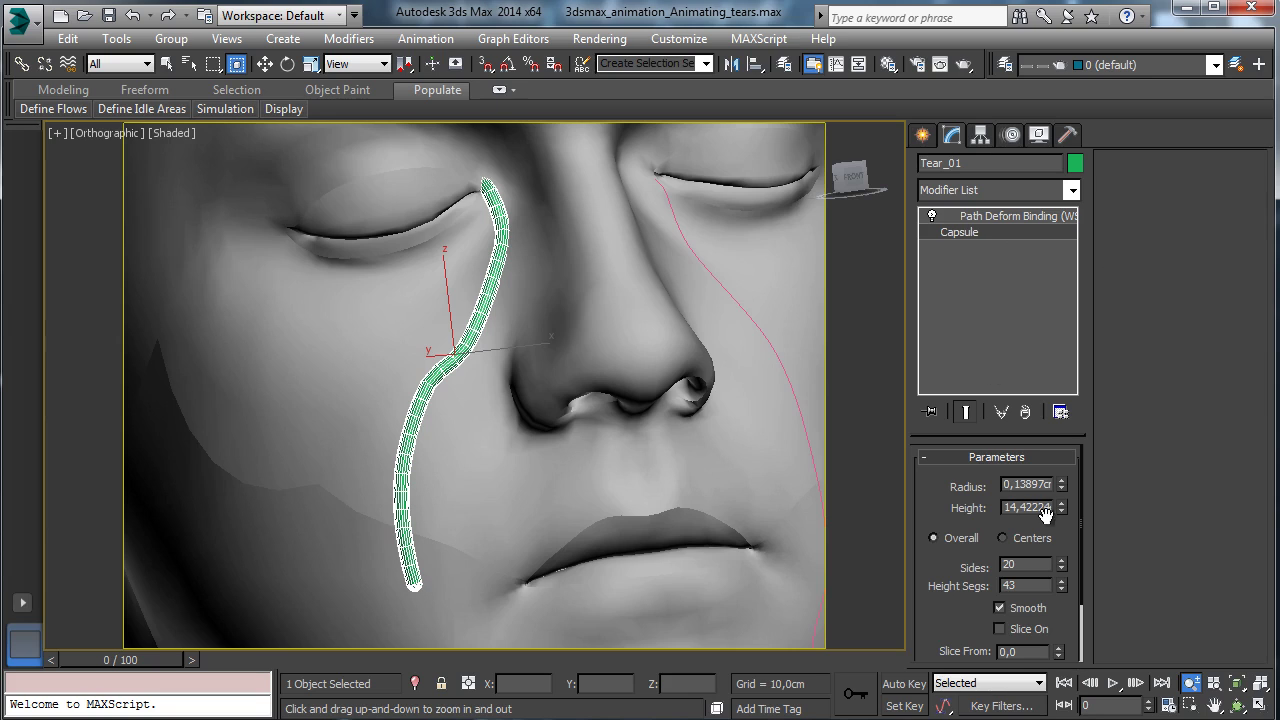
left_click_drag(1061, 586, 1063, 514)
- Raise the capsule's sides to 24 and thin its radius to 0,07897
left_click(1061, 561)
left_click(1061, 561)
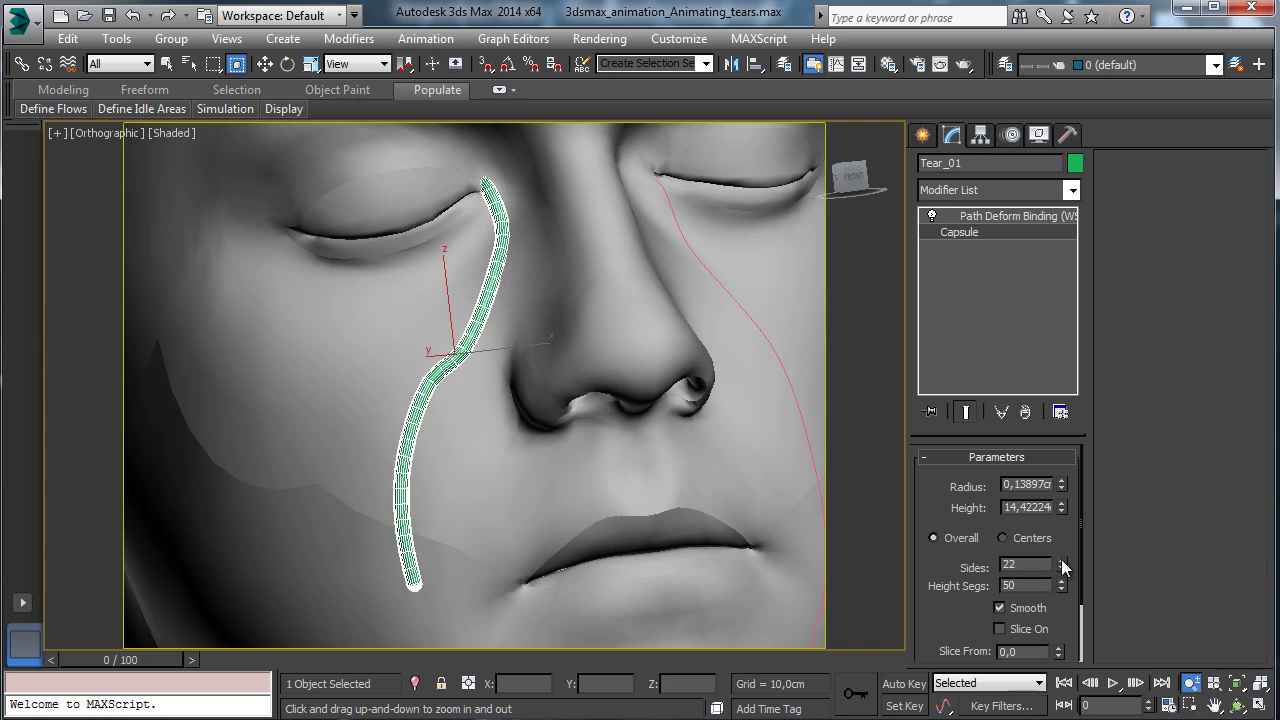
left_click(1061, 561)
left_click(1061, 561)
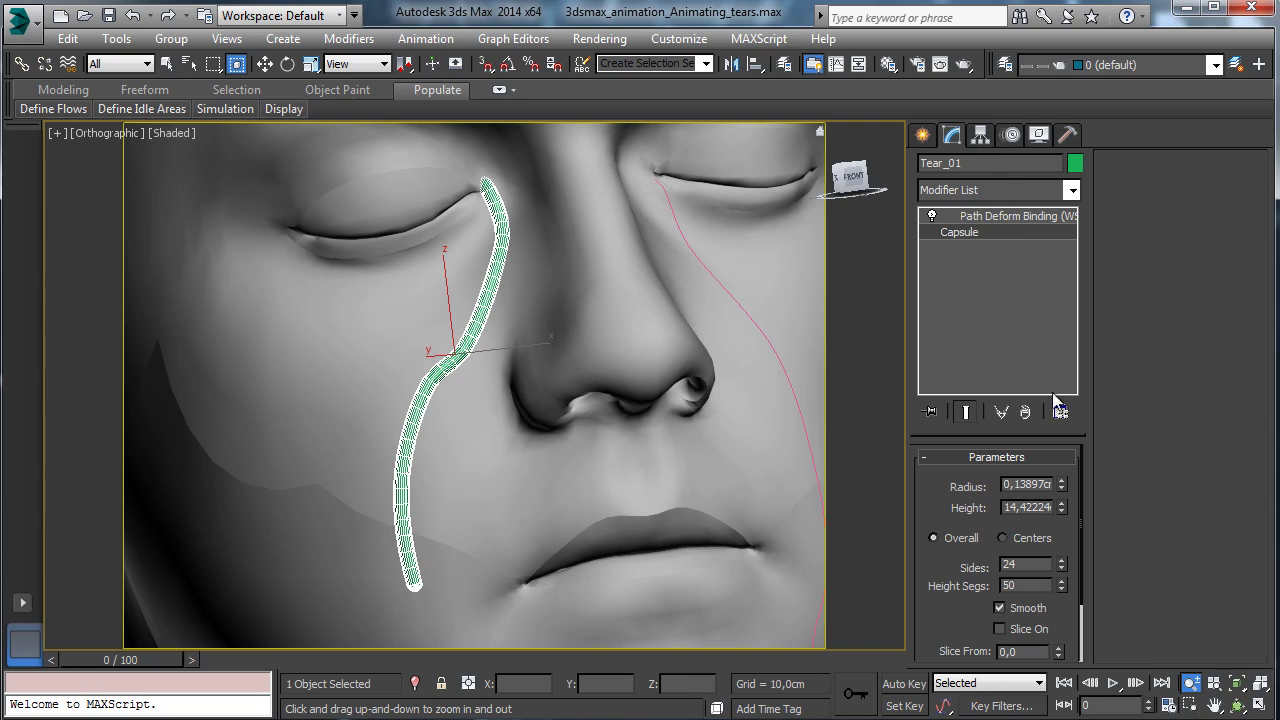
left_click_drag(1063, 483, 1062, 486)
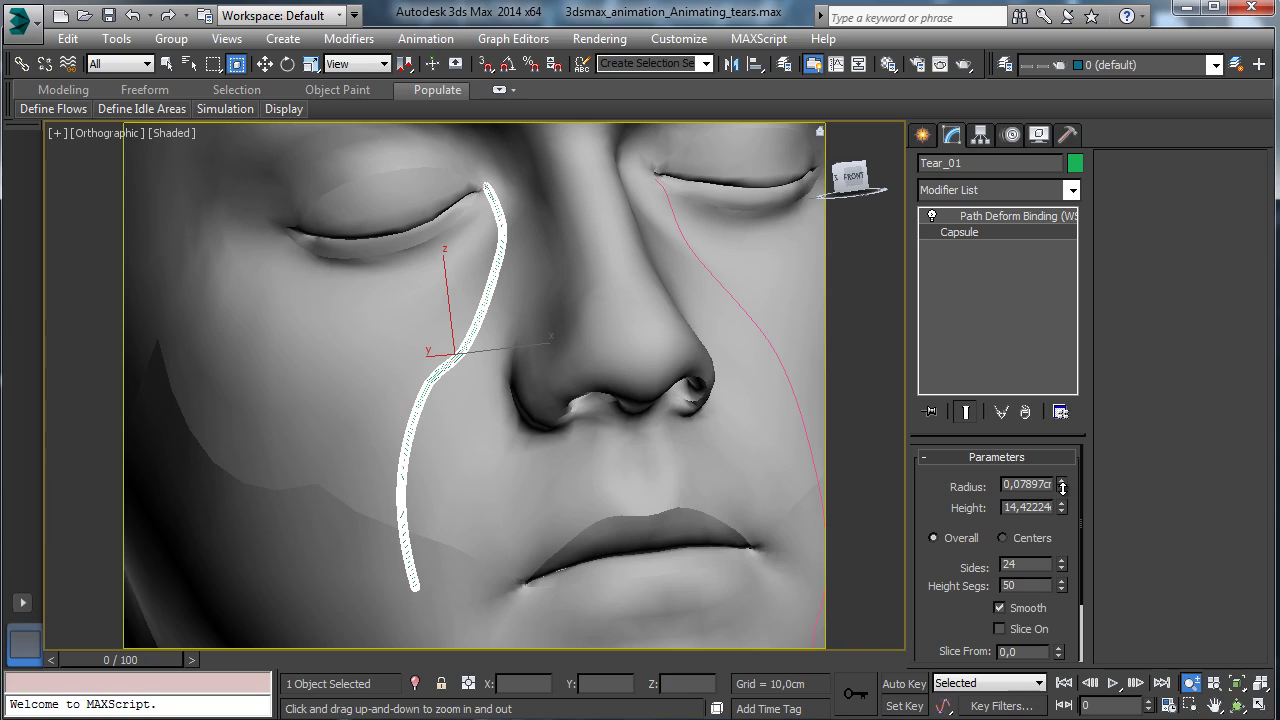
- Add an XForm modifier to Tear_01 and enter its Gizmo sub-object level
left_click(1072, 190)
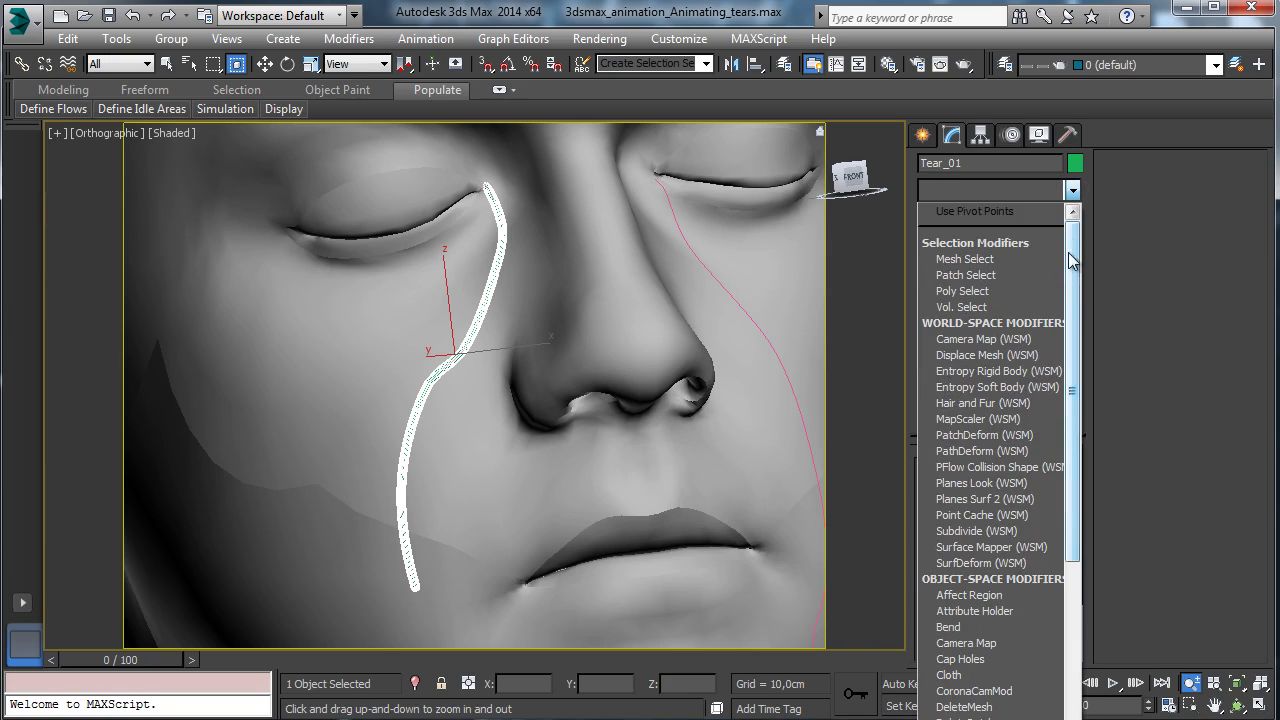
left_click_drag(1072, 225, 1072, 718)
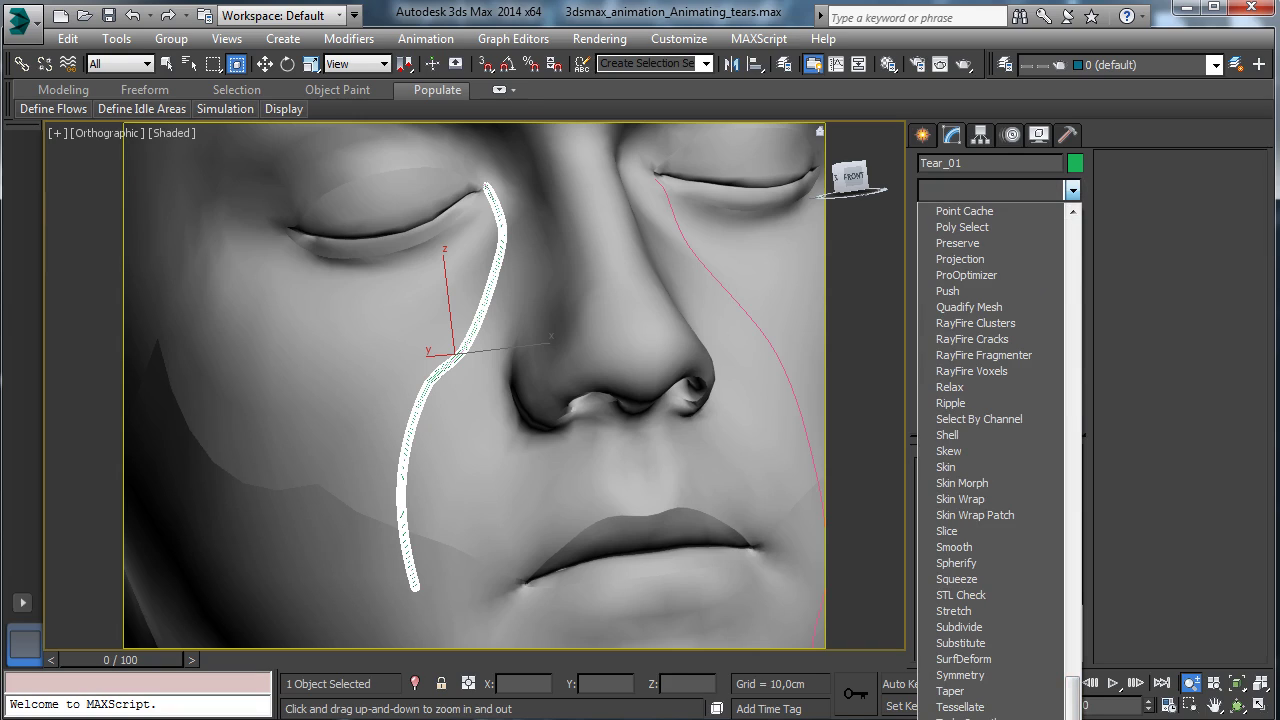
key("x")
key("Return")
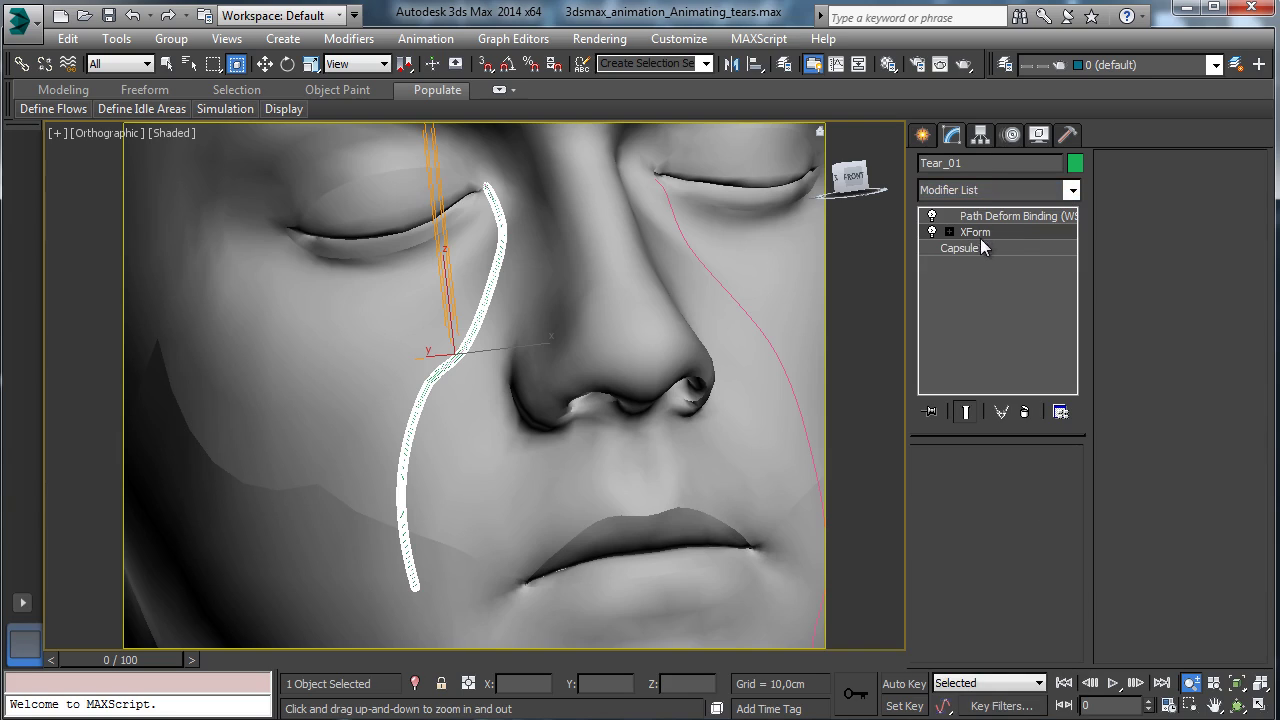
left_click(966, 411)
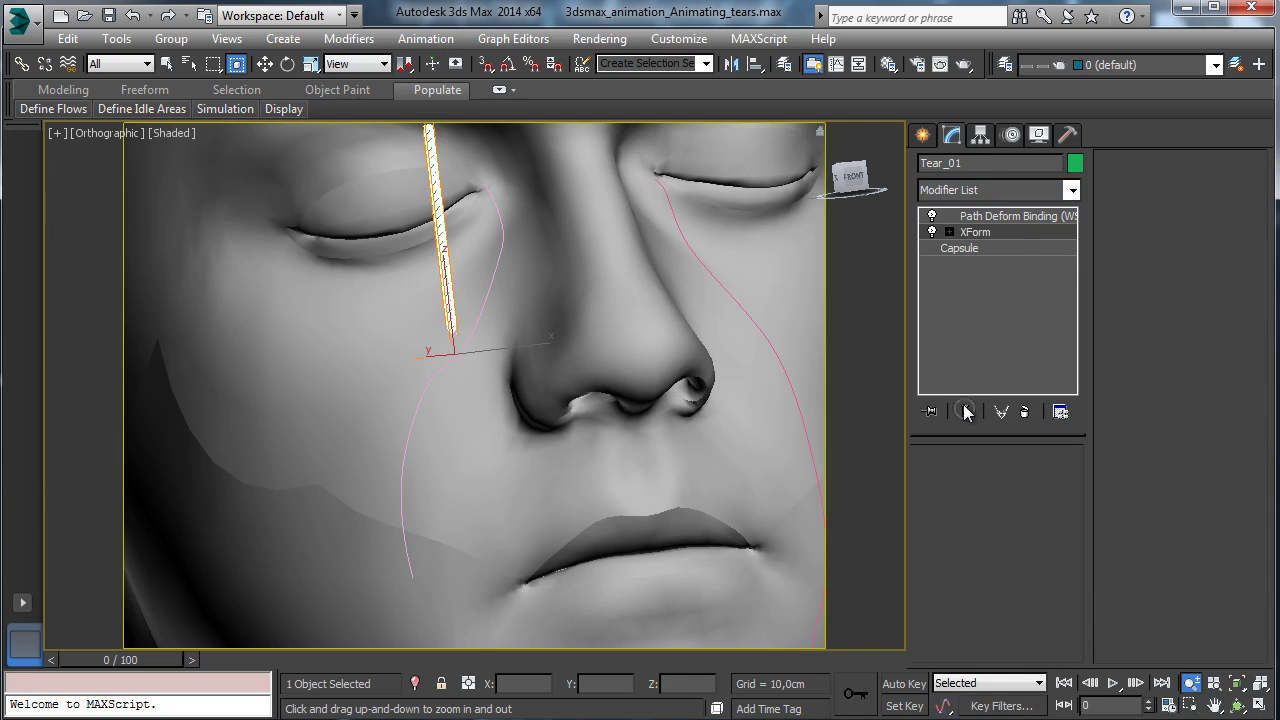
left_click(949, 231)
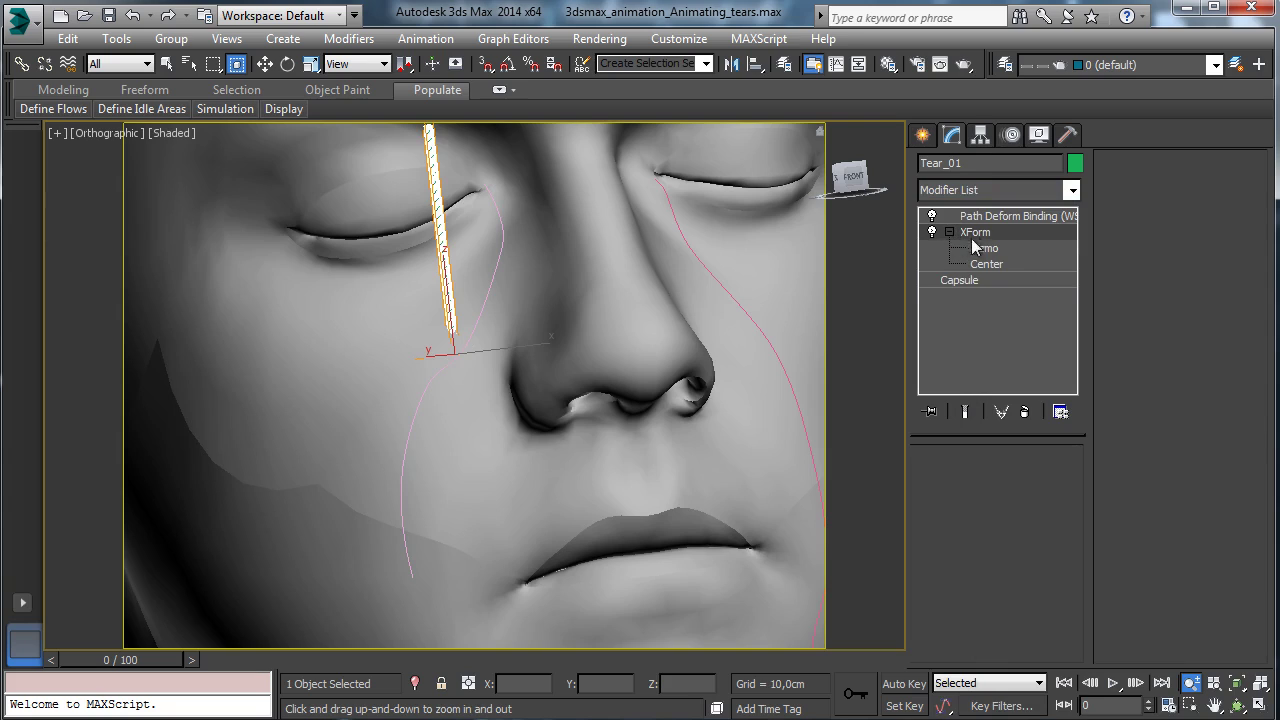
left_click(999, 248)
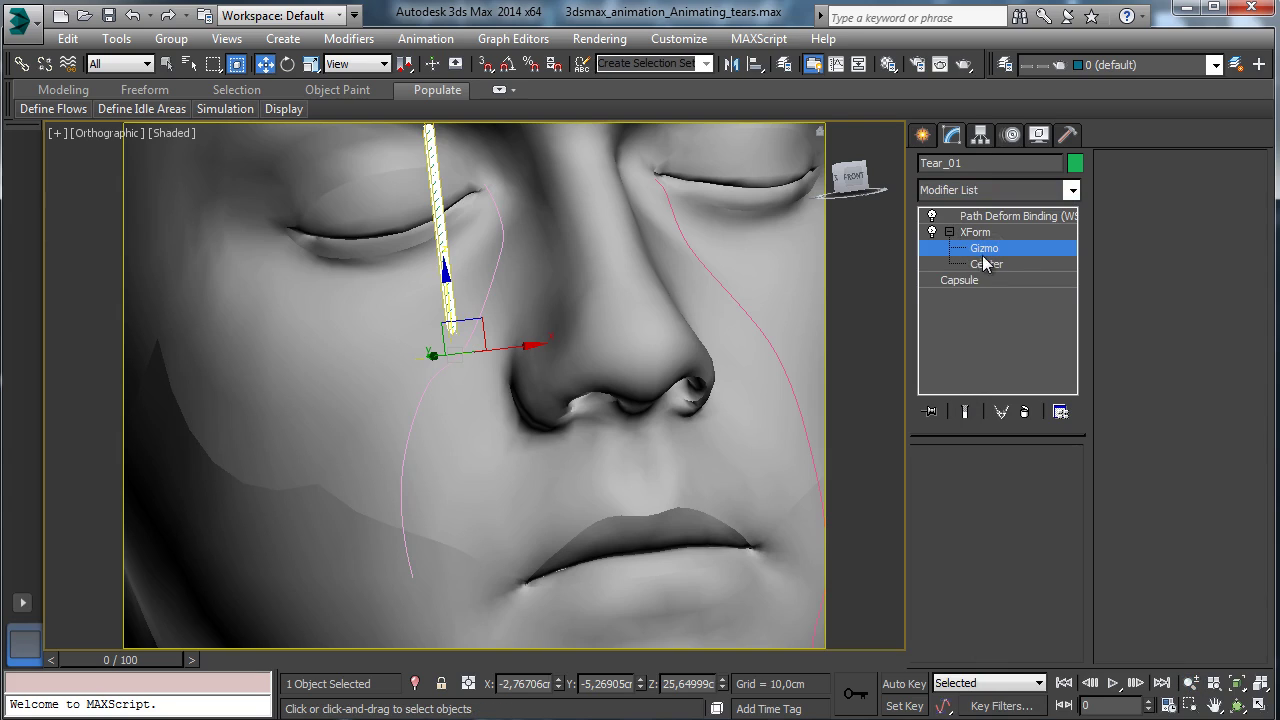
- Uniformly scale the XForm gizmo along X and Y with Show End Result turned on
left_click(1237, 705)
left_click_drag(437, 360, 443, 300)
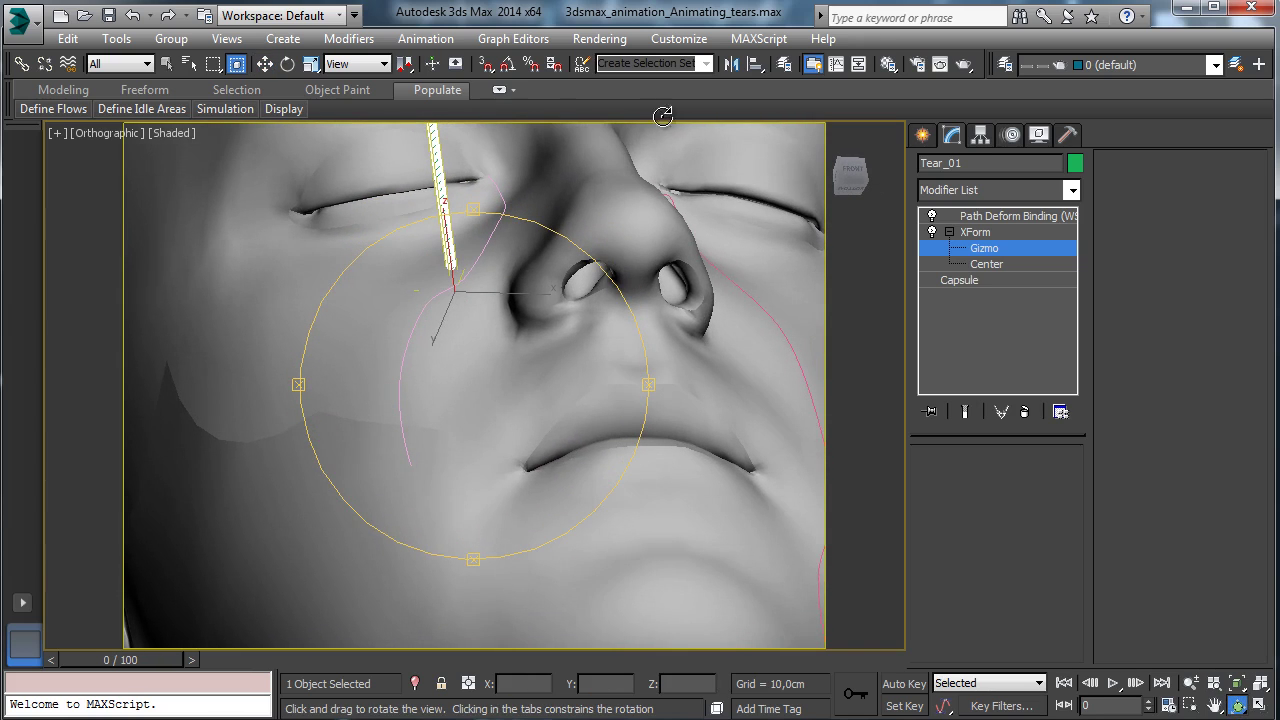
left_click(313, 63)
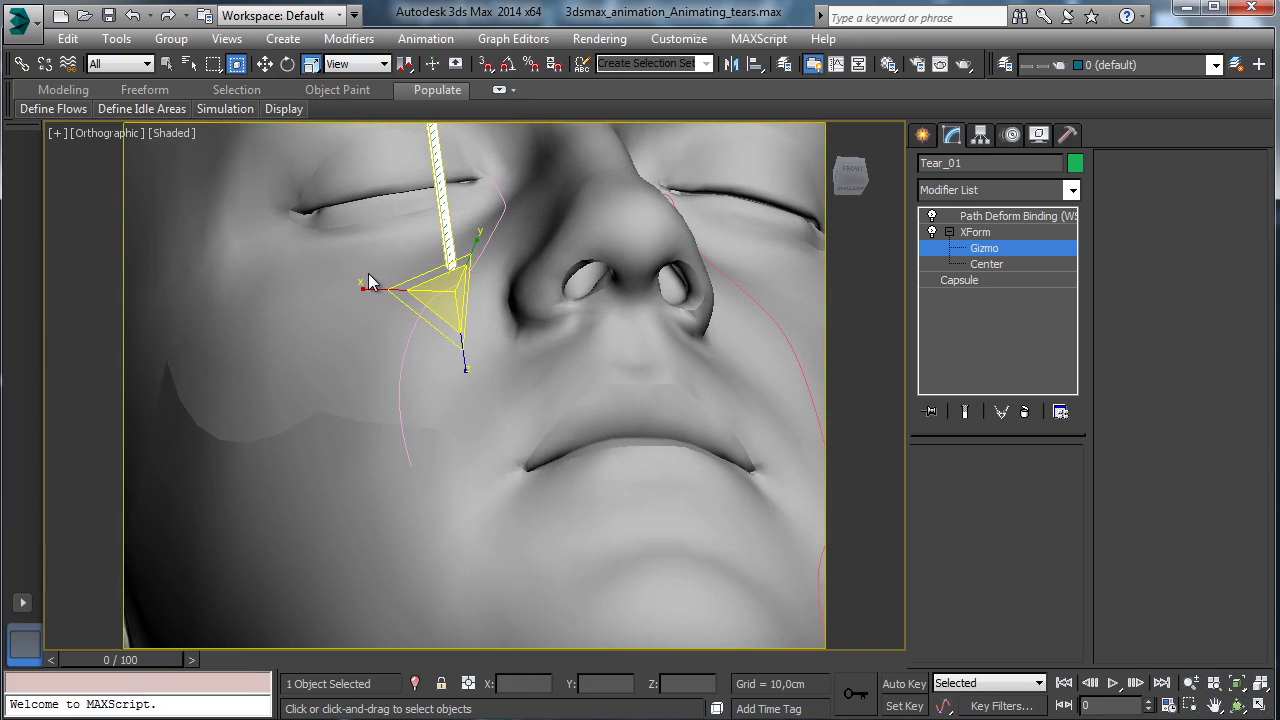
left_click_drag(364, 288, 336, 285)
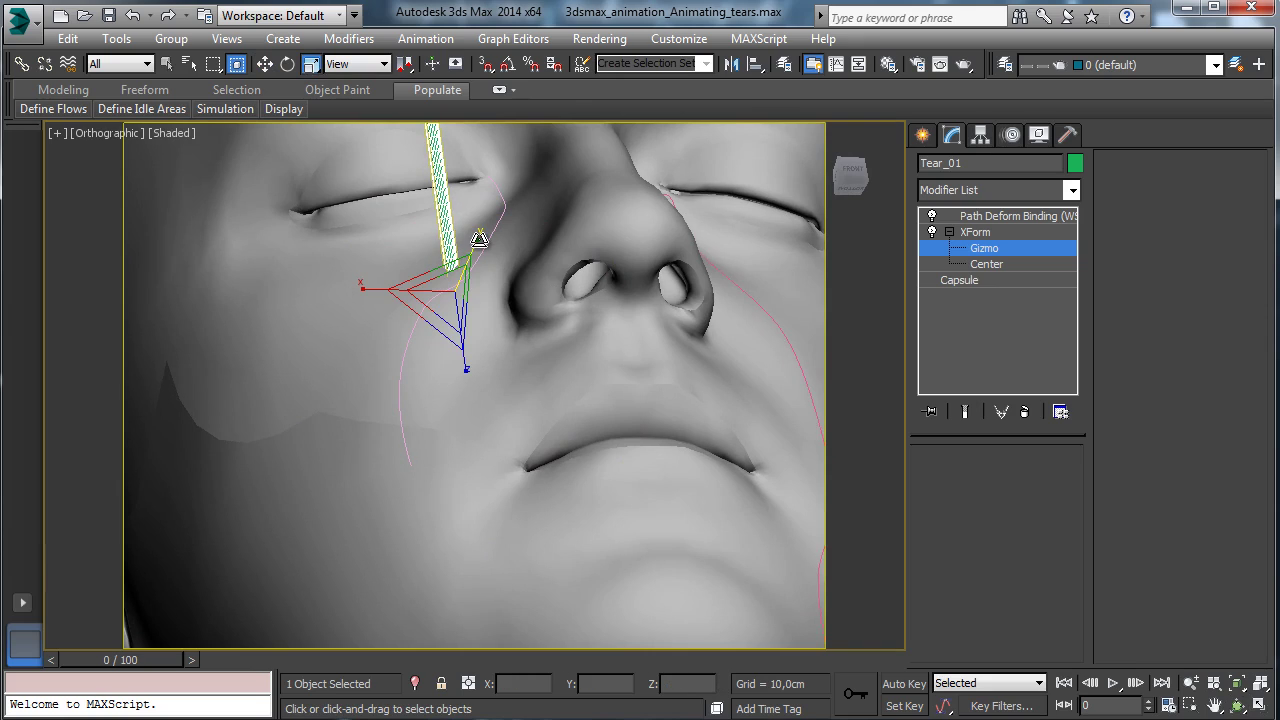
left_click_drag(480, 238, 661, 287)
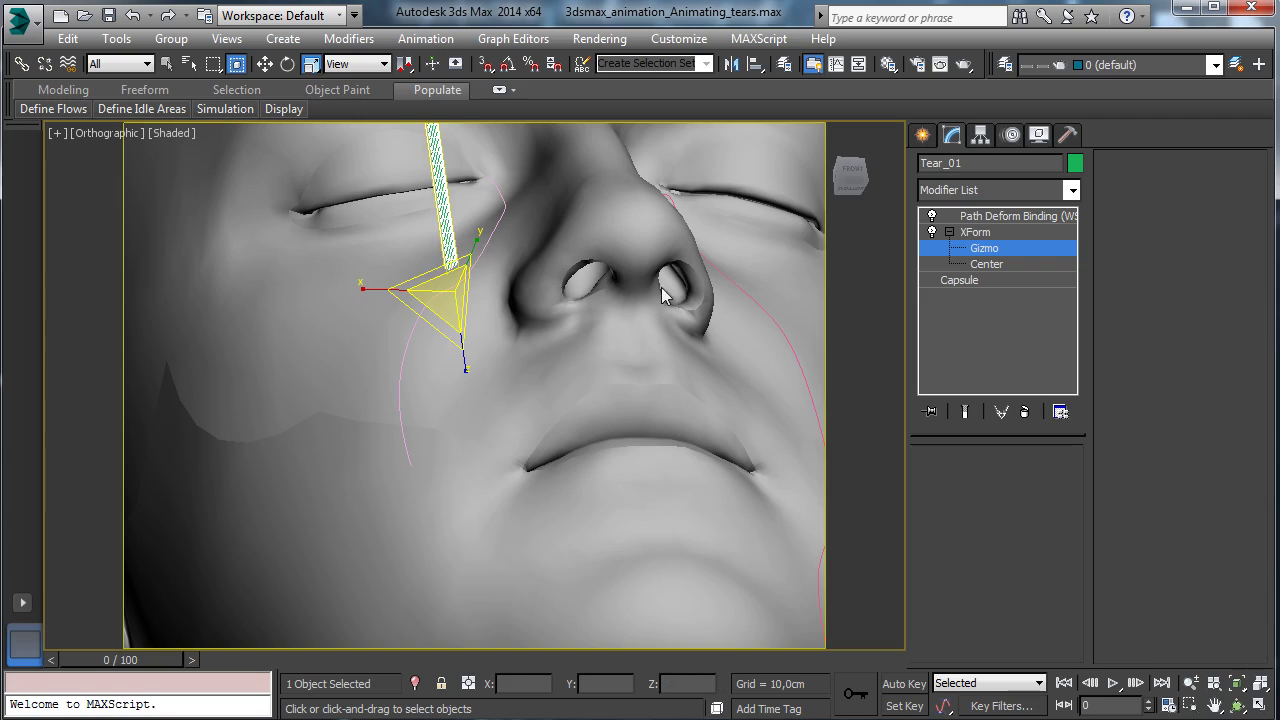
left_click(965, 411)
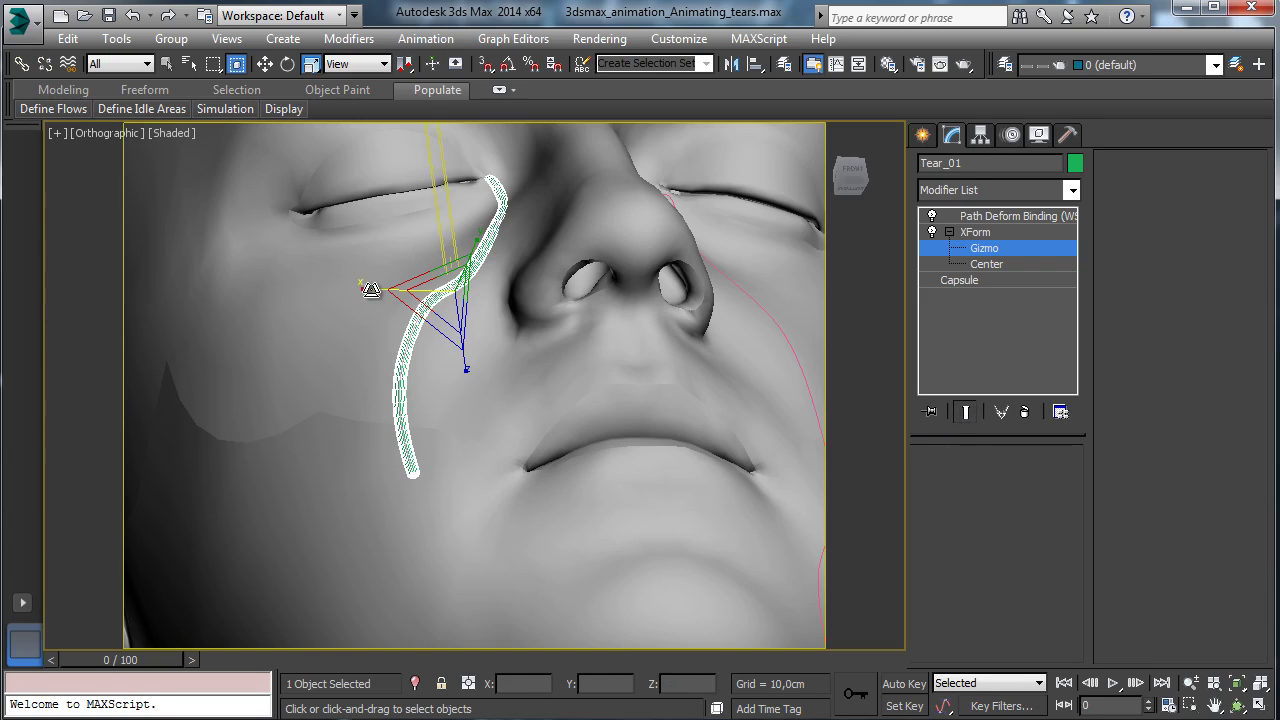
mouse_move(368, 289)
left_mouse_down()
mouse_move(340, 286)
mouse_move(360, 285)
left_mouse_up()
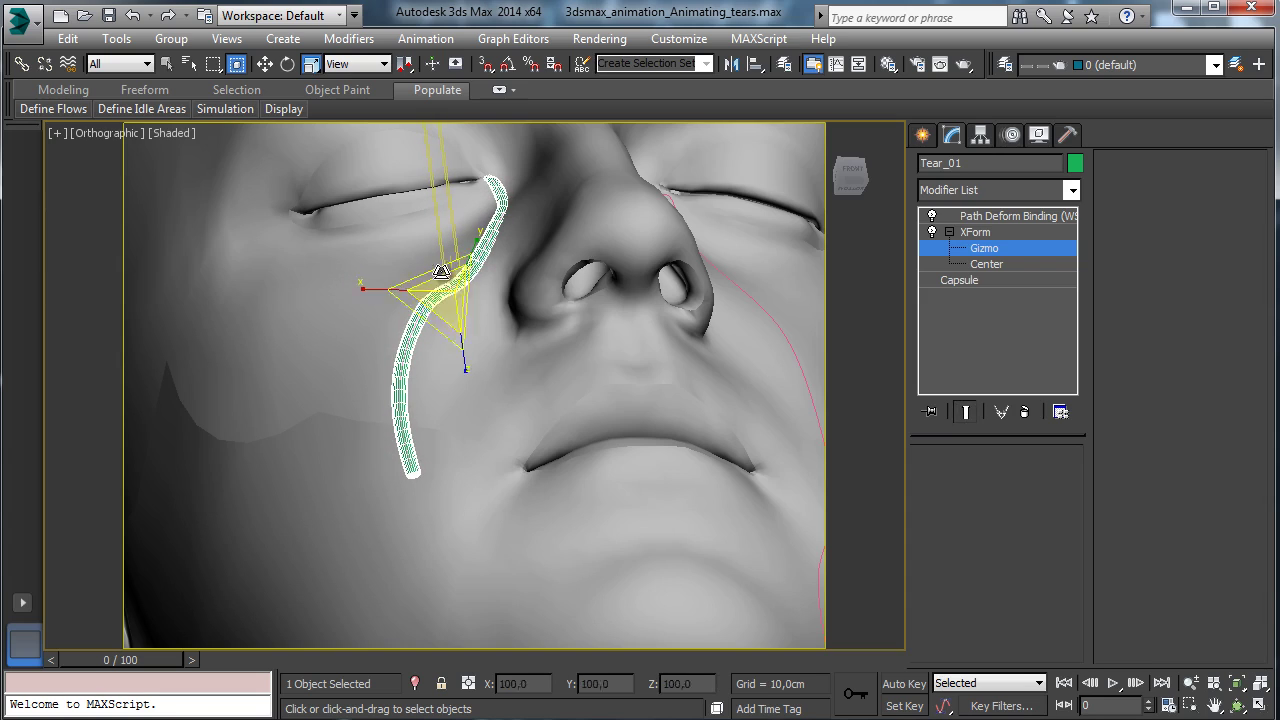
left_click_drag(477, 240, 468, 238)
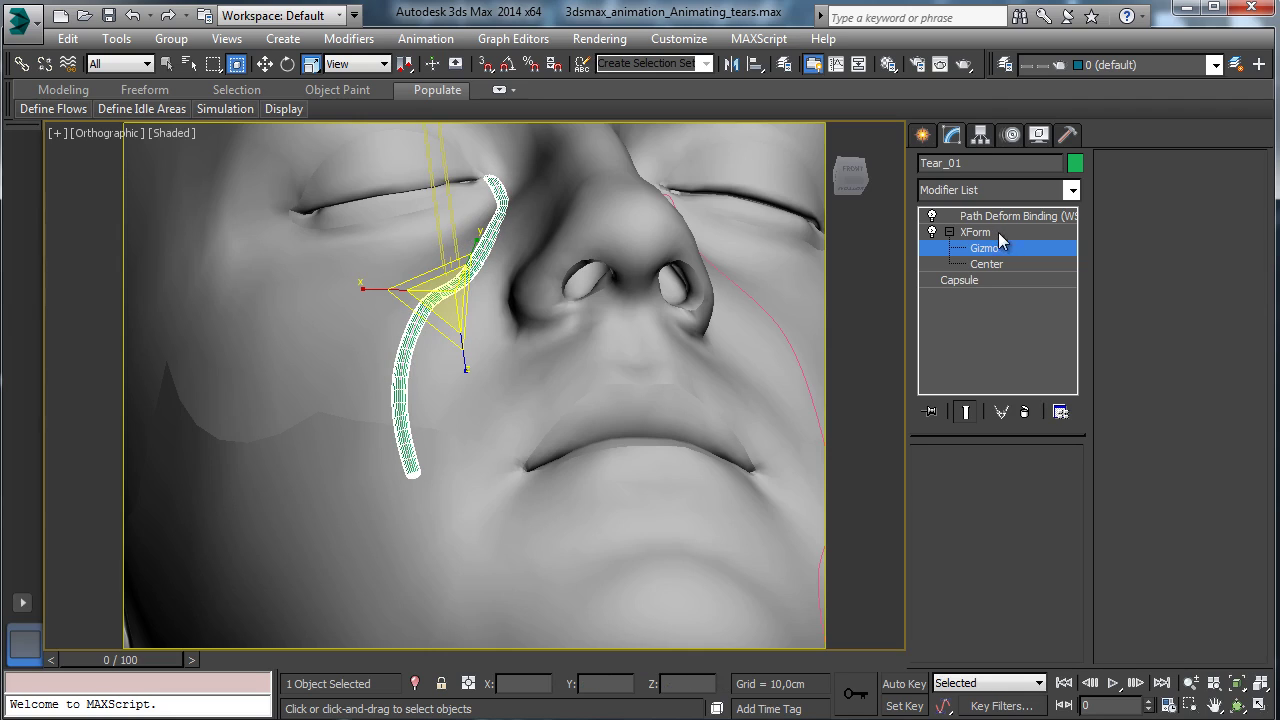
left_click(1003, 215)
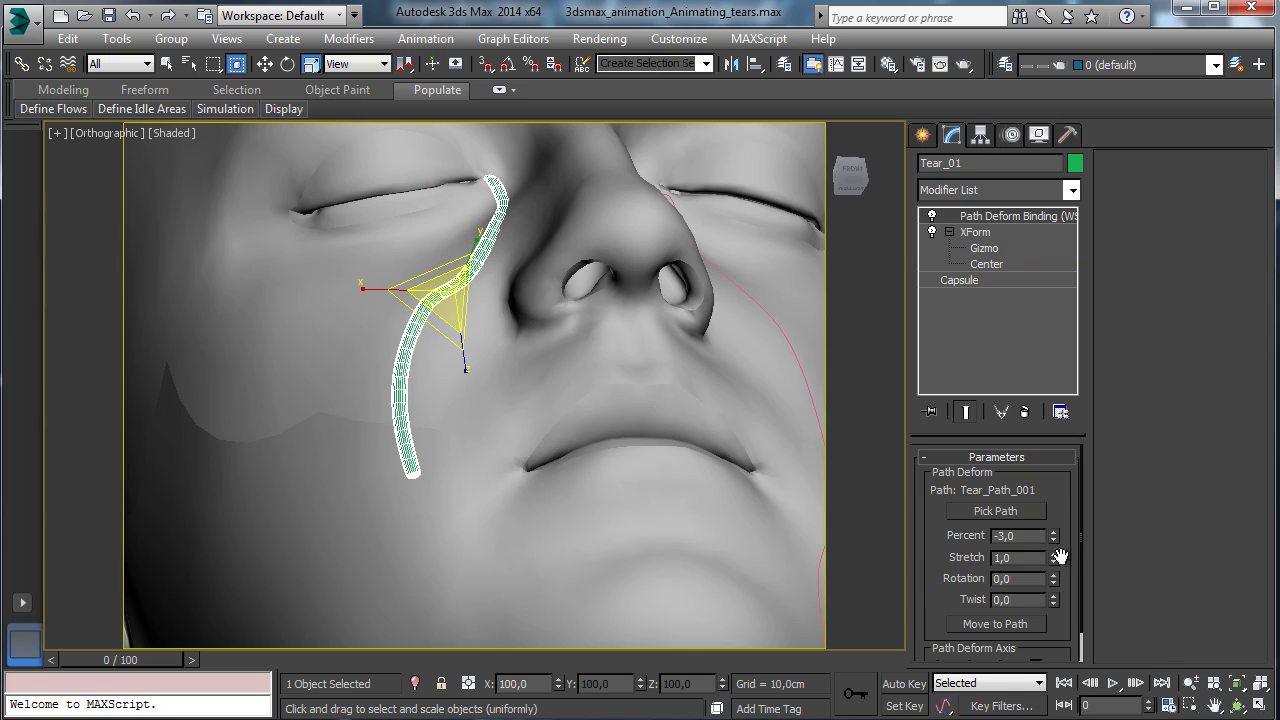
- Set Tear_01's Path Deform Rotation to 0
left_click_drag(1052, 578, 1031, 554)
left_click(1028, 583)
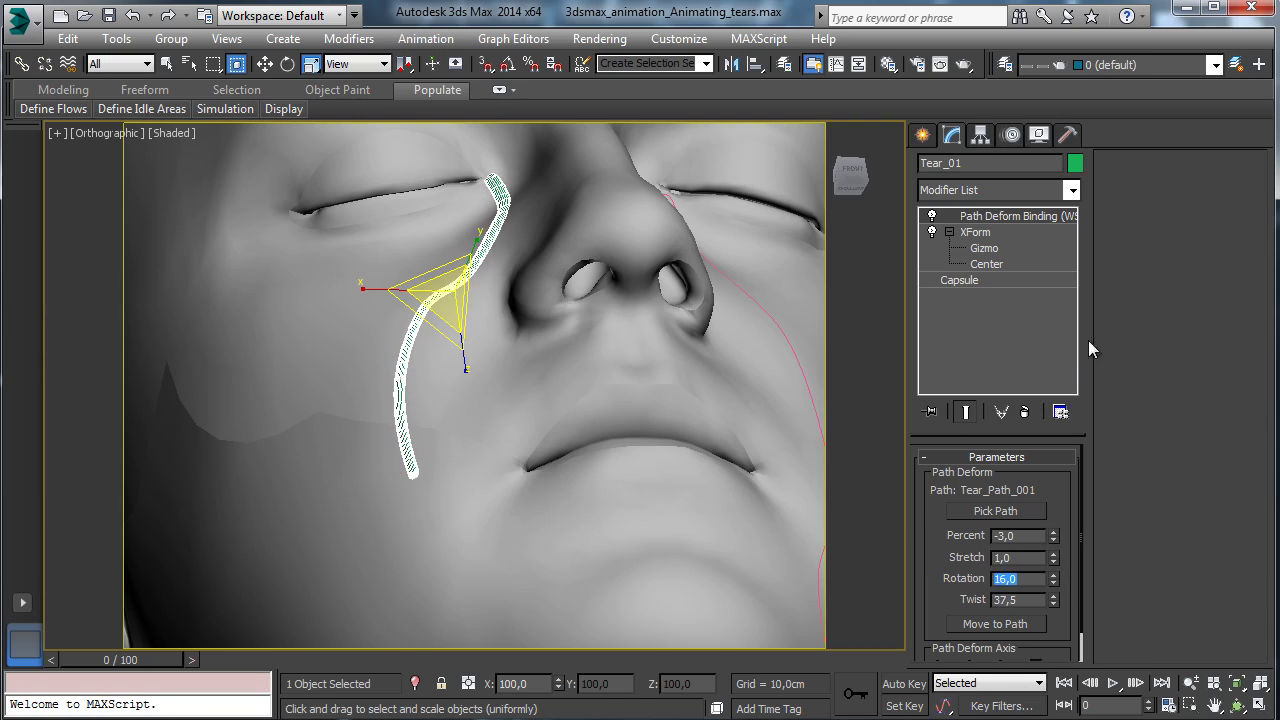
type("0")
key("Return")
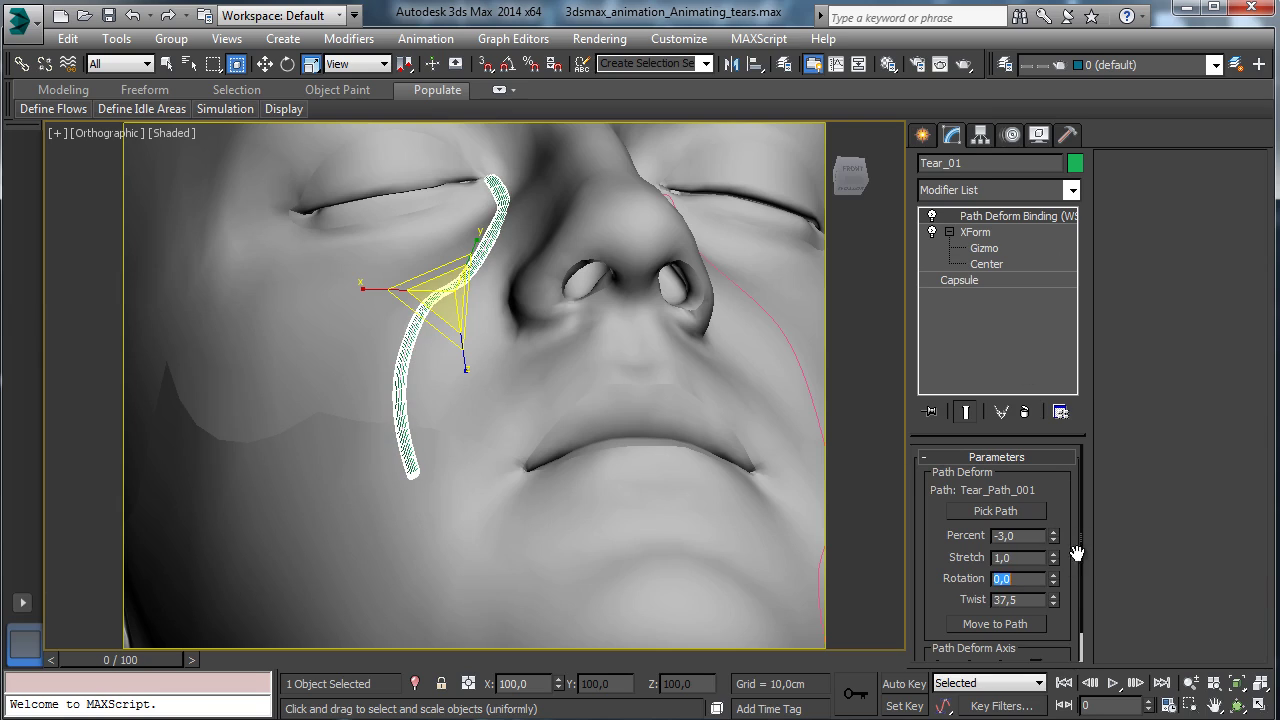
- Reduce the Path Deform Twist to 4,5, checking the tear from side and front views
left_click_drag(1055, 599, 1060, 506)
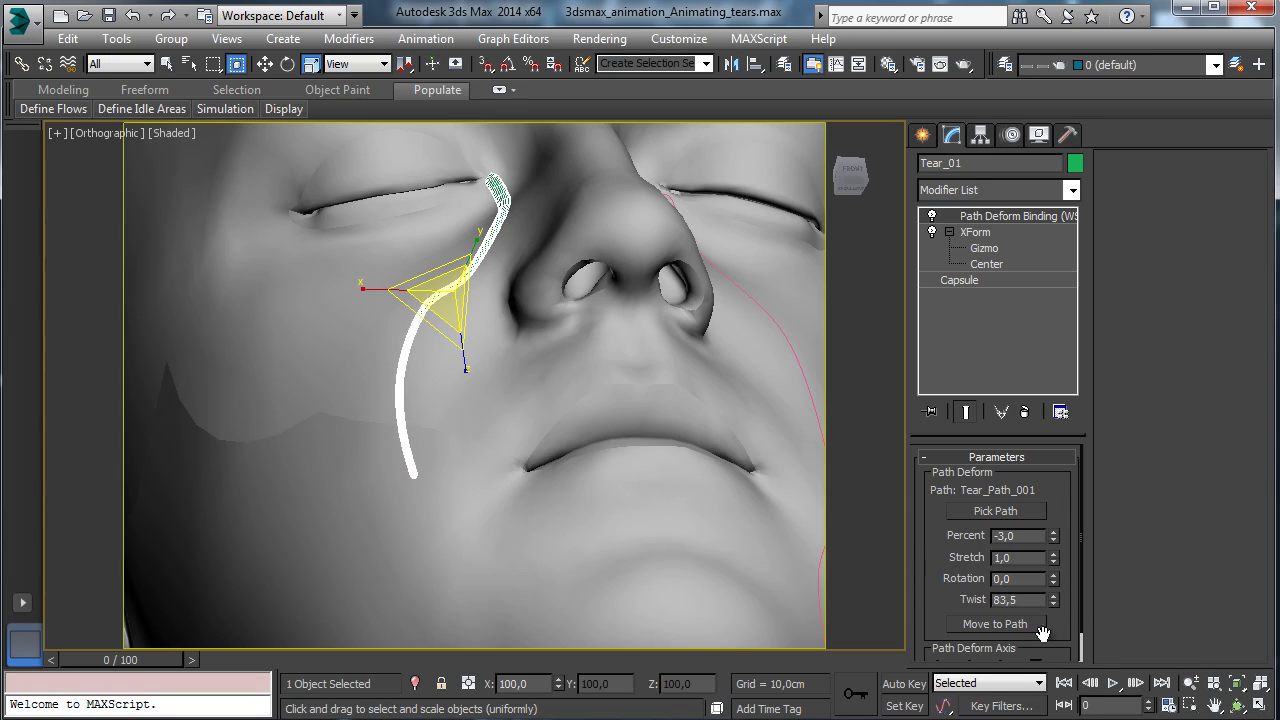
left_click(1238, 705)
left_click_drag(583, 457, 631, 349)
left_click_drag(1056, 602, 1060, 668)
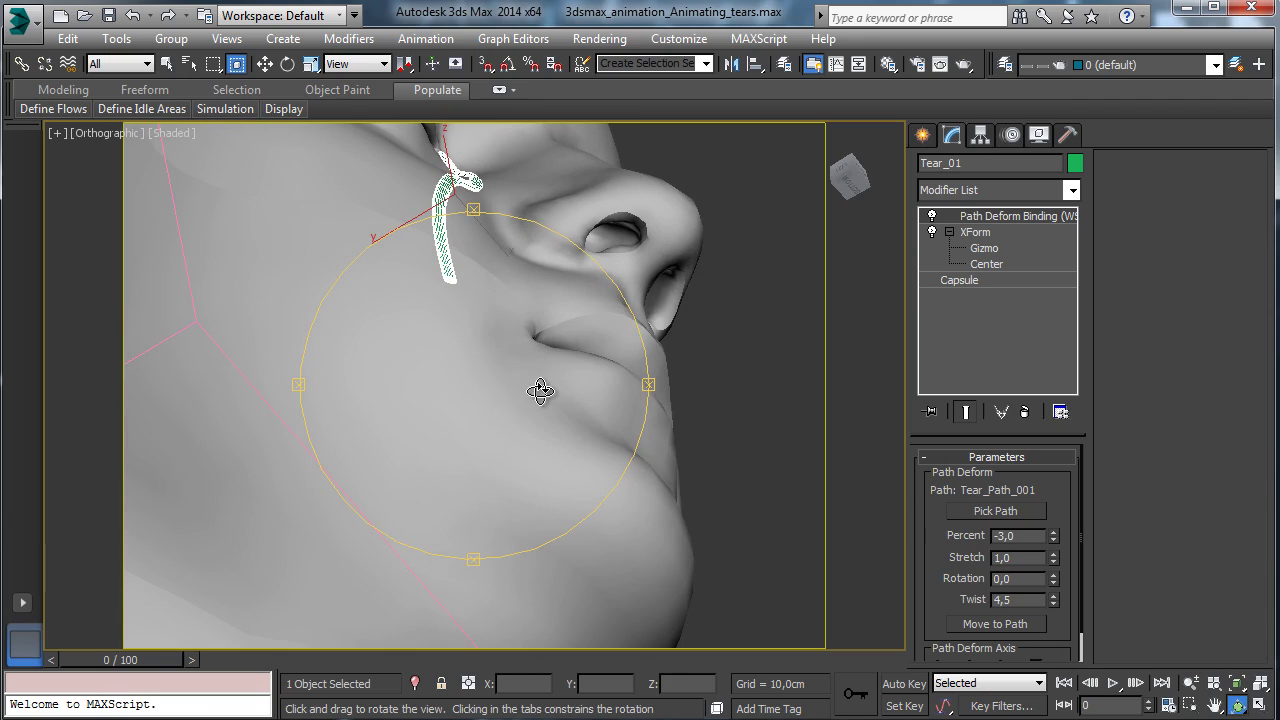
left_click_drag(529, 380, 523, 493)
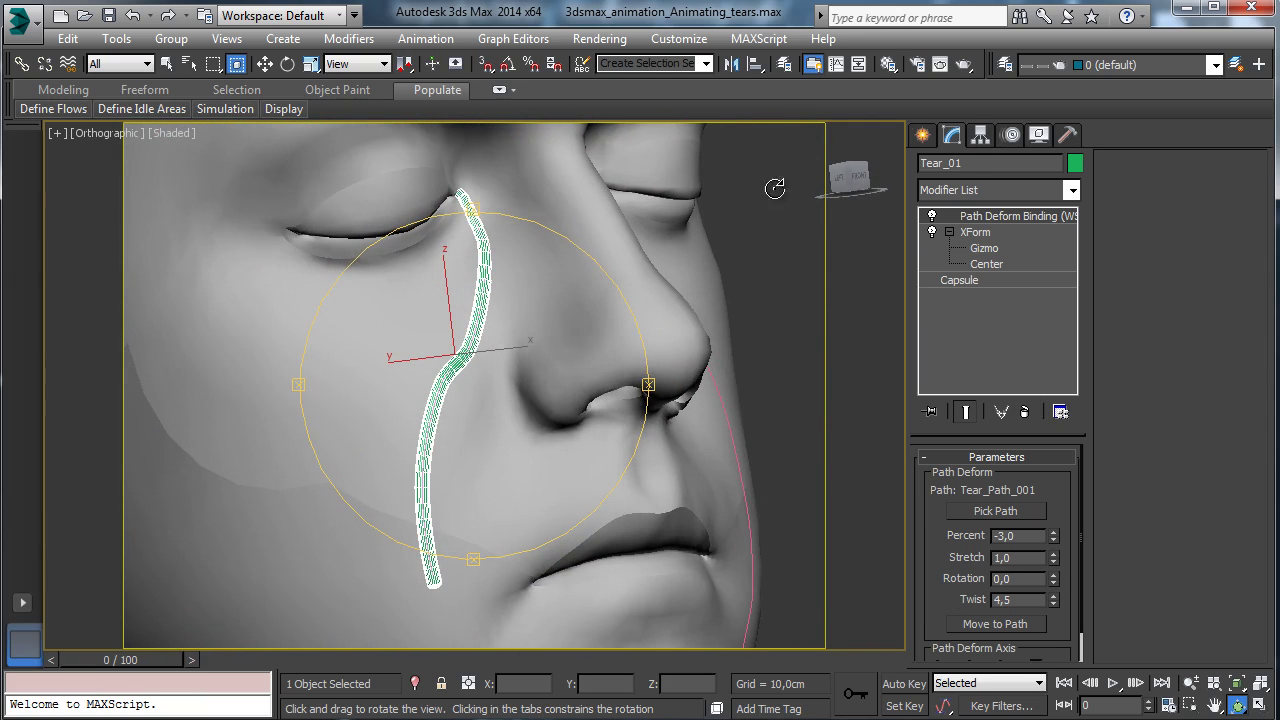
left_click(1013, 231)
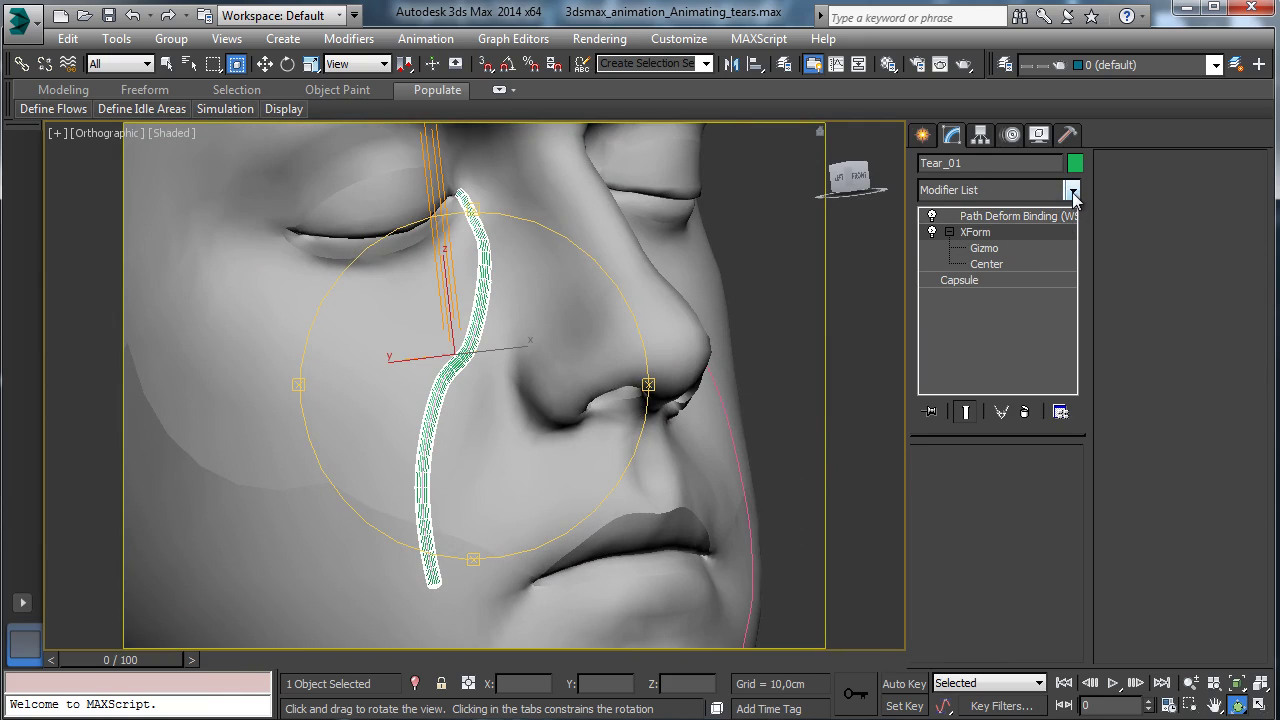
- Add an Edit Poly modifier to Tear_01 with the undeformed capsule shown
left_click(1071, 191)
left_click_drag(1076, 258, 1073, 330)
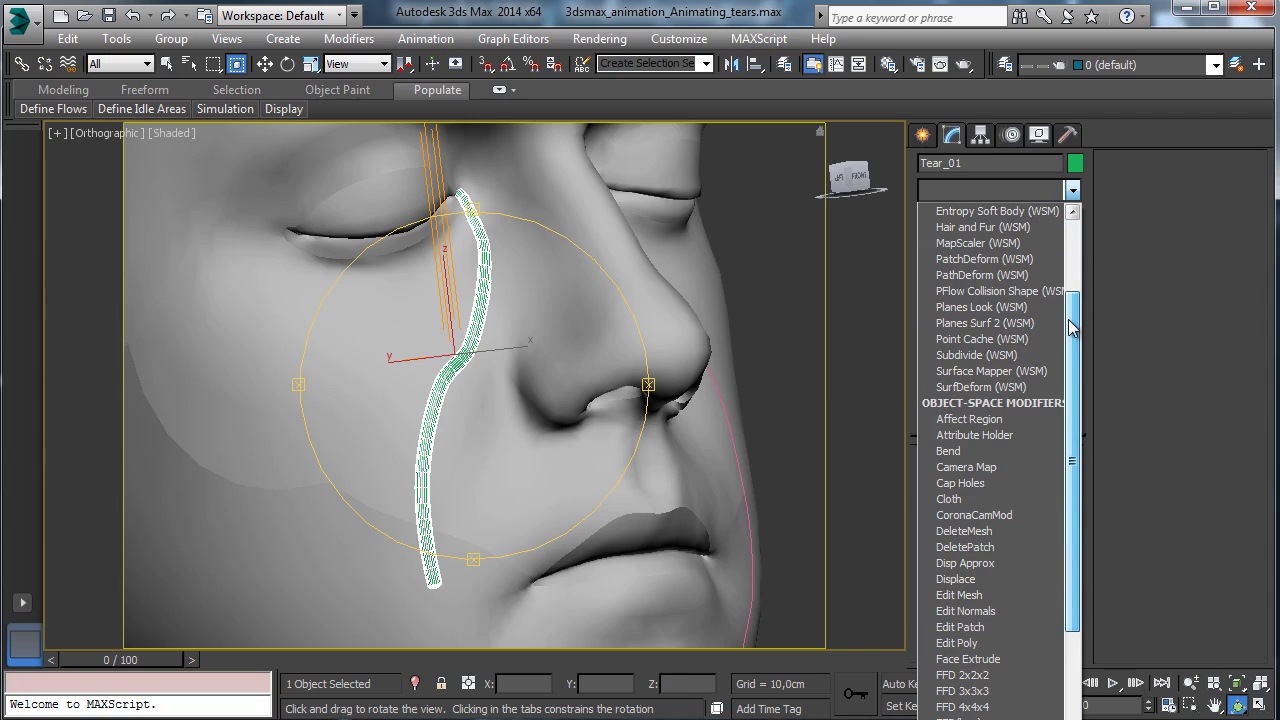
left_click_drag(1073, 330, 1073, 392)
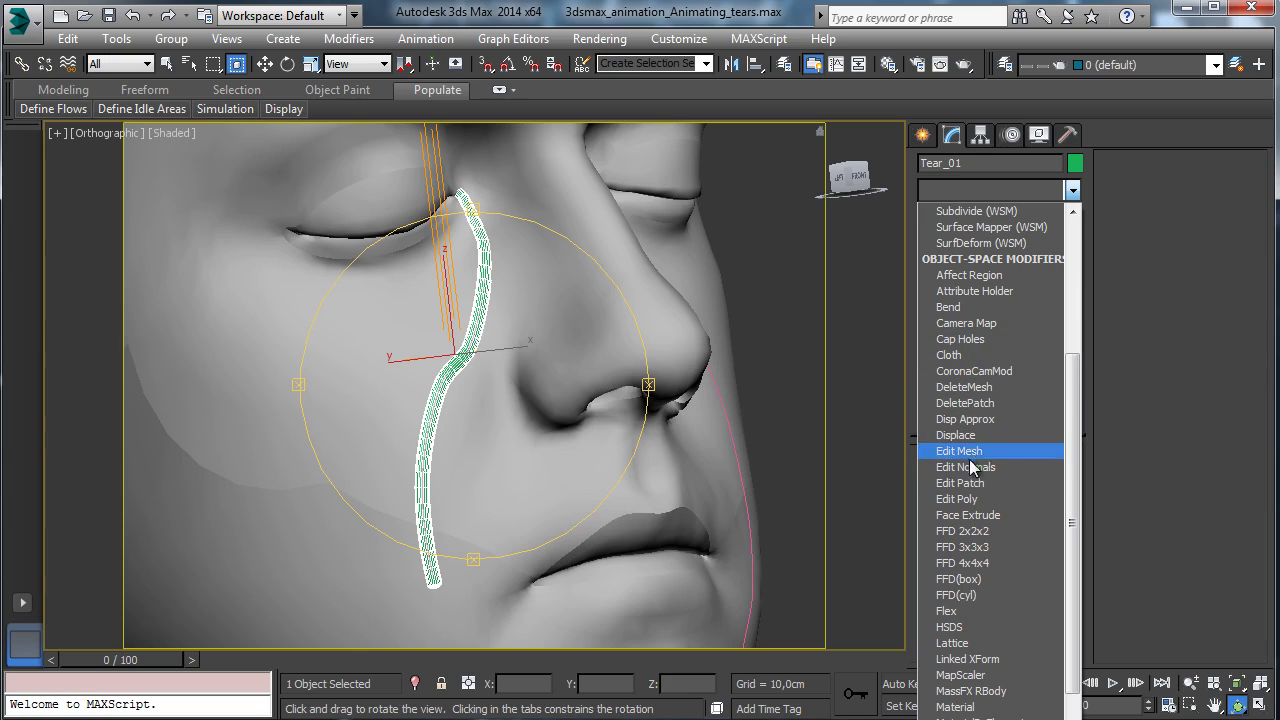
left_click(958, 499)
left_click(965, 411)
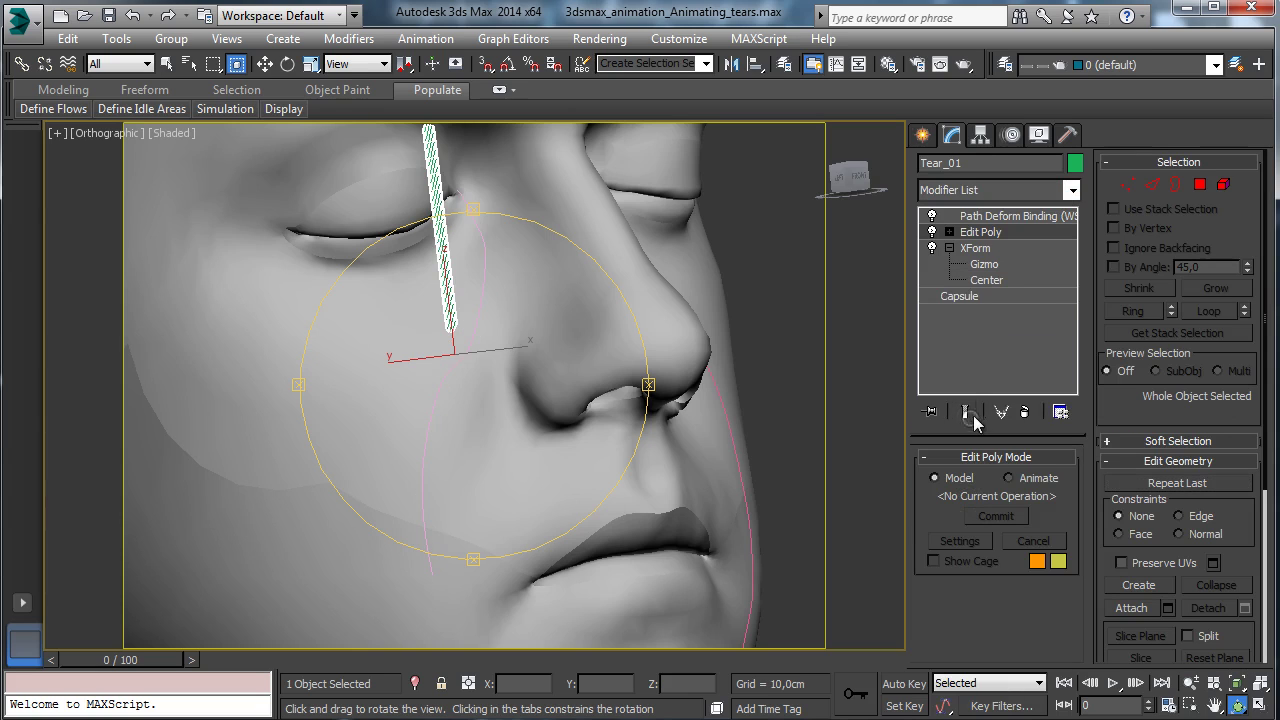
- Select the vertices at the capsule's lower end and isolate the tear for editing
left_click_drag(448, 372, 360, 374)
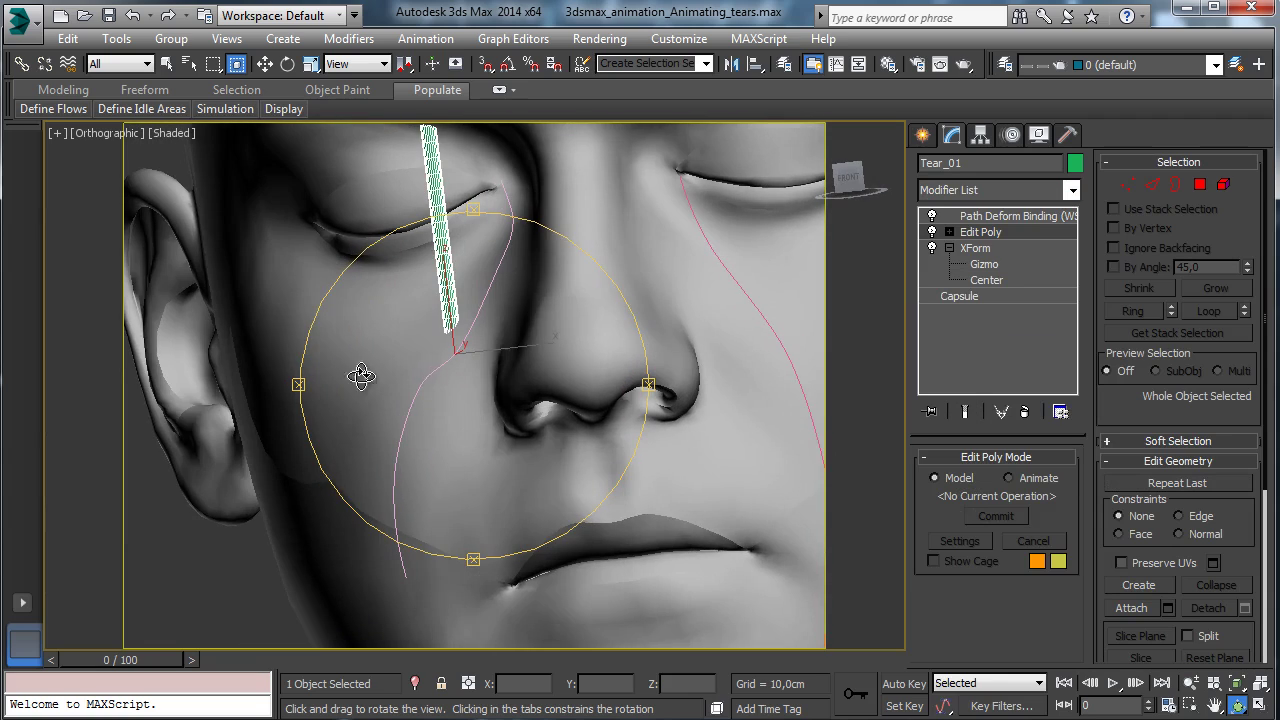
left_click(1128, 185)
left_click_drag(417, 314, 561, 377)
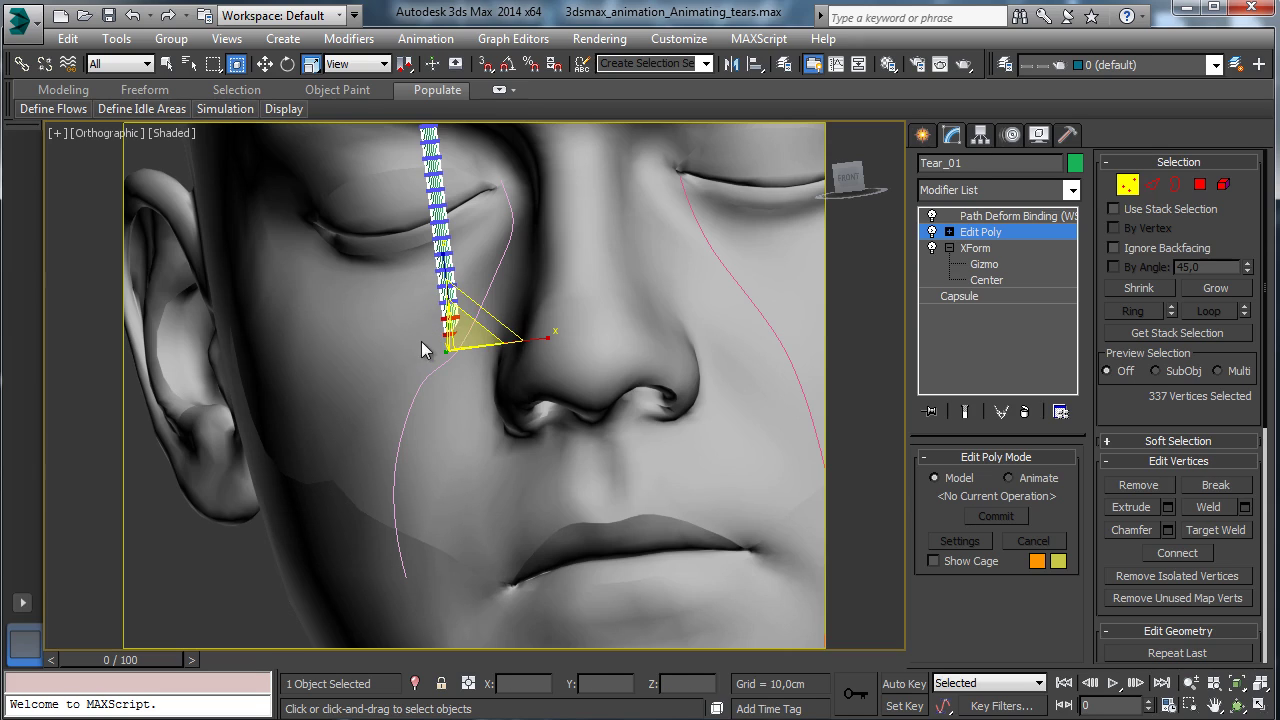
left_click_drag(498, 367, 497, 365, "alt")
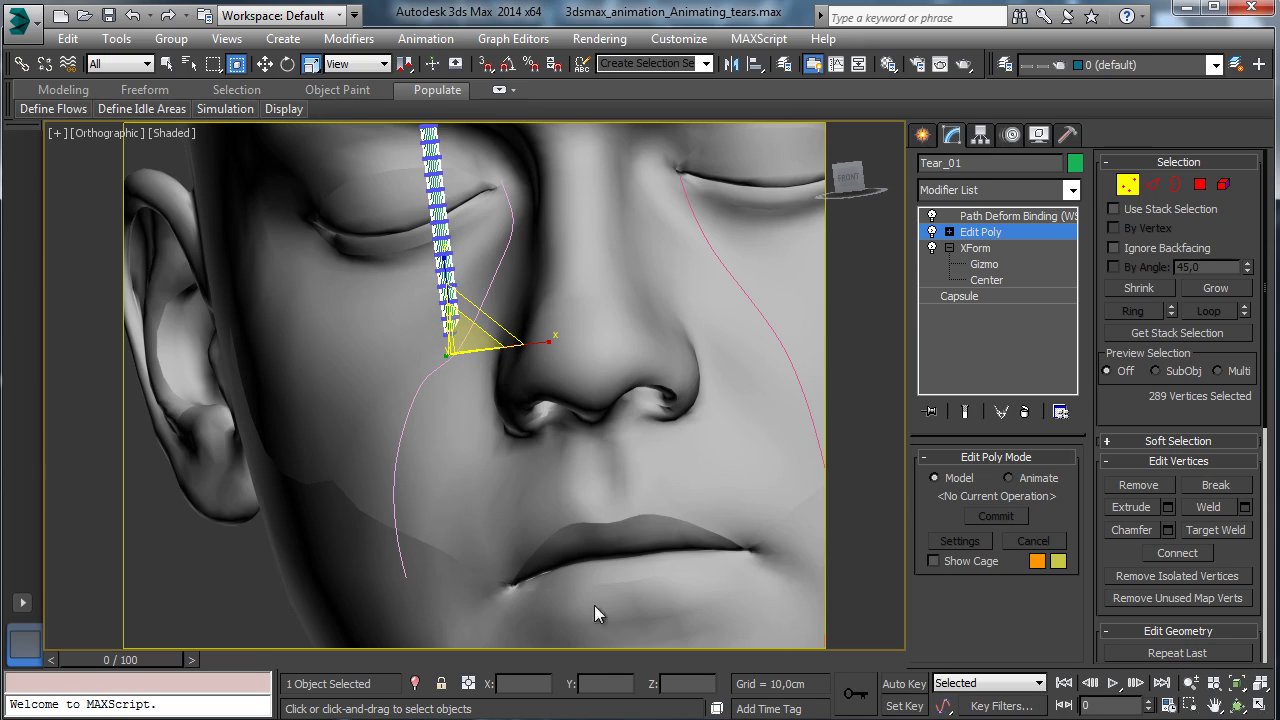
left_click(416, 684)
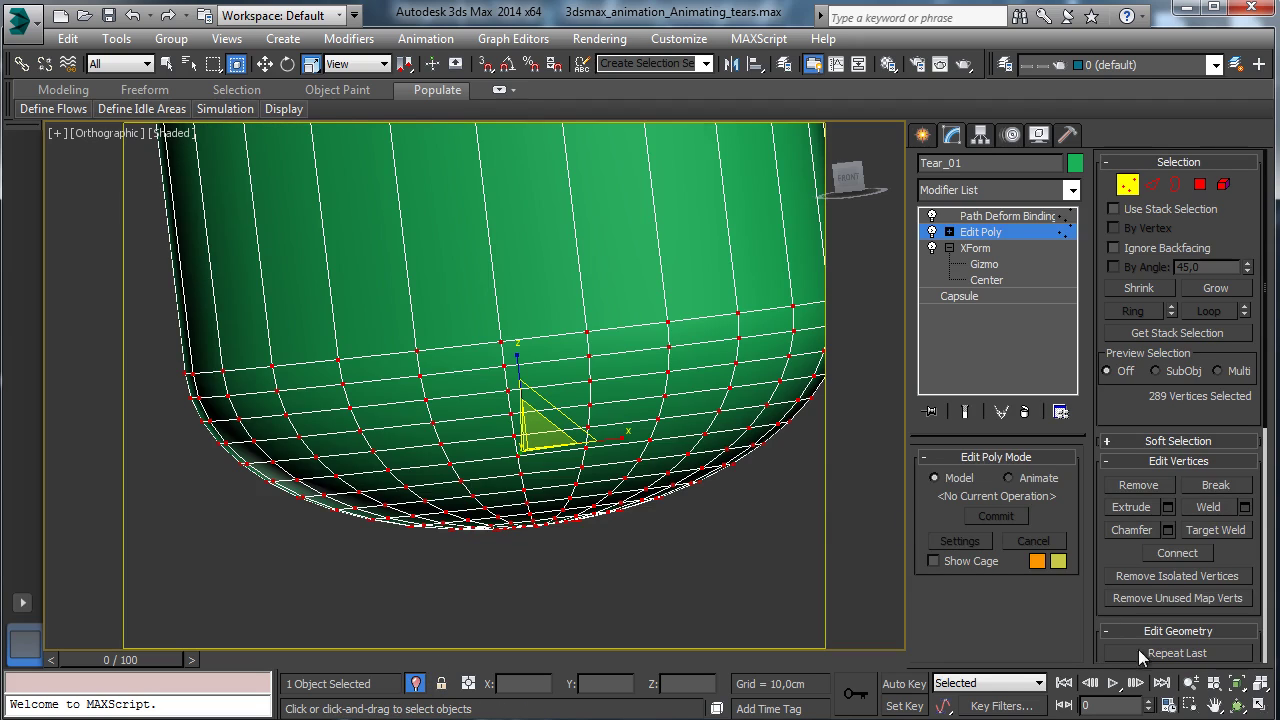
left_click(1192, 684)
left_click_drag(557, 346, 542, 410)
- Move the bottom vertex ring down the capsule and scale it wider to flare the tip
left_click(264, 64)
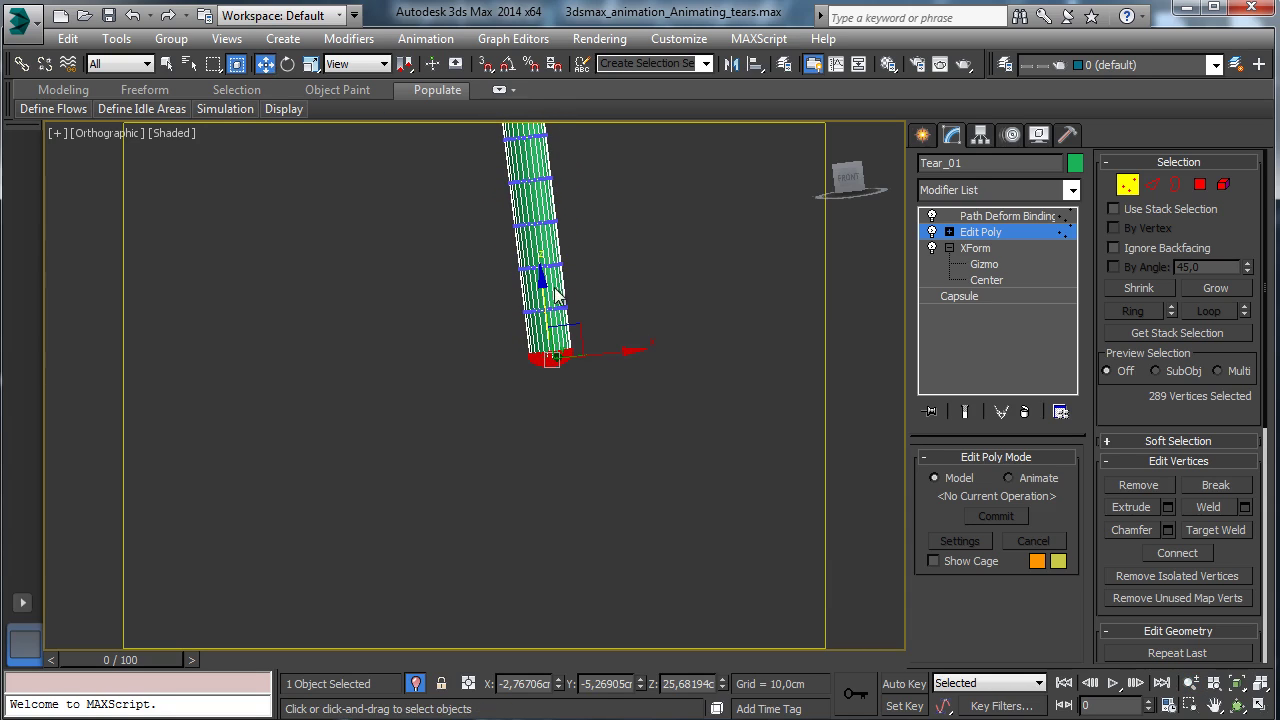
left_click_drag(541, 292, 612, 280)
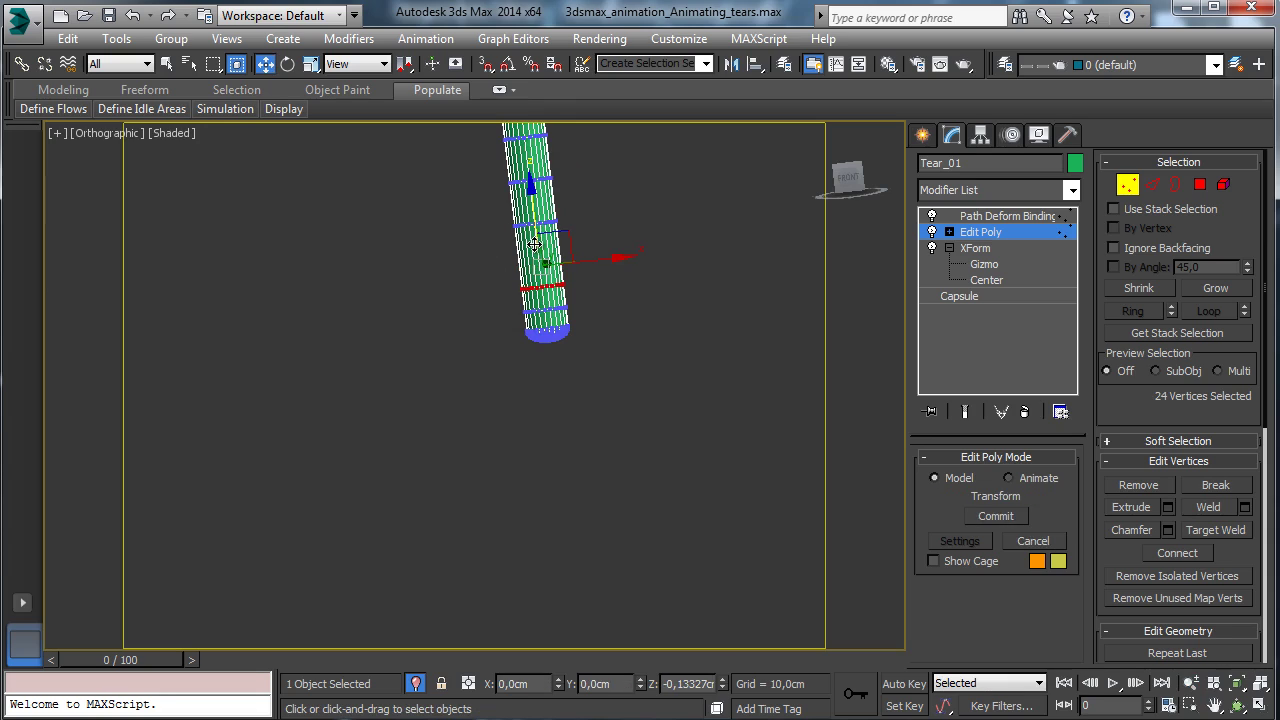
left_click_drag(562, 316, 675, 291)
left_click(311, 63)
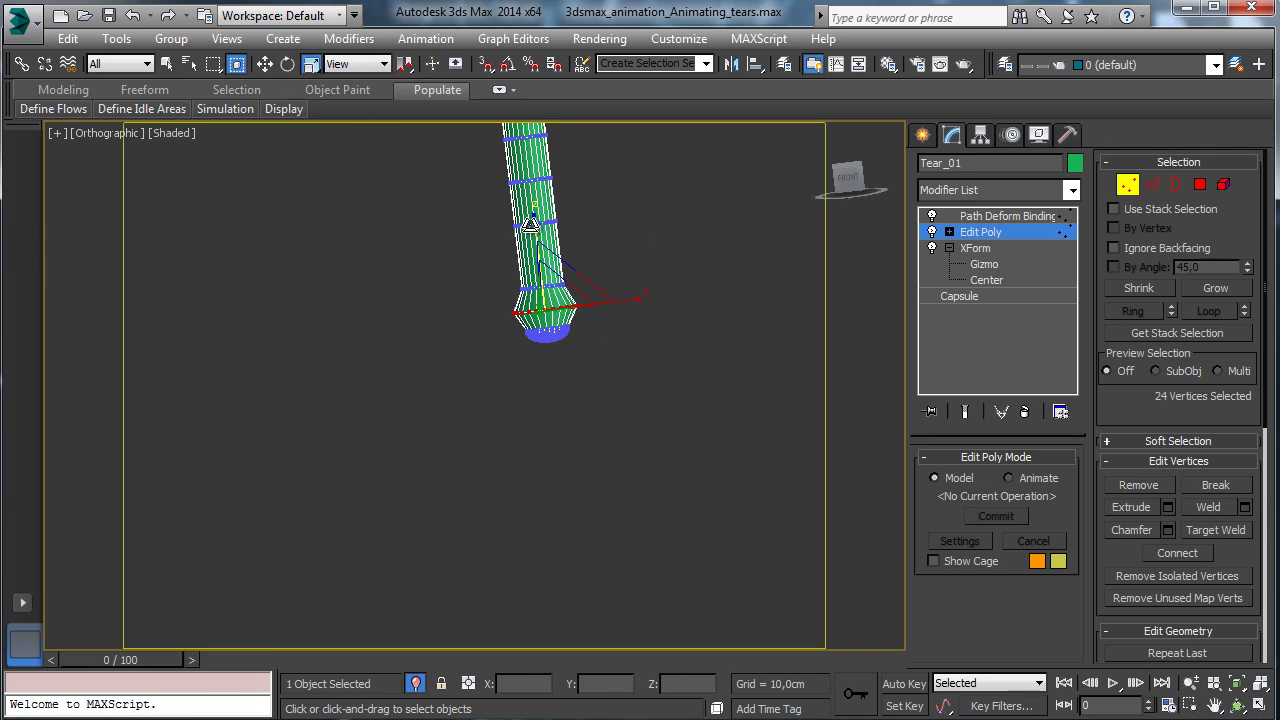
left_click(1238, 705)
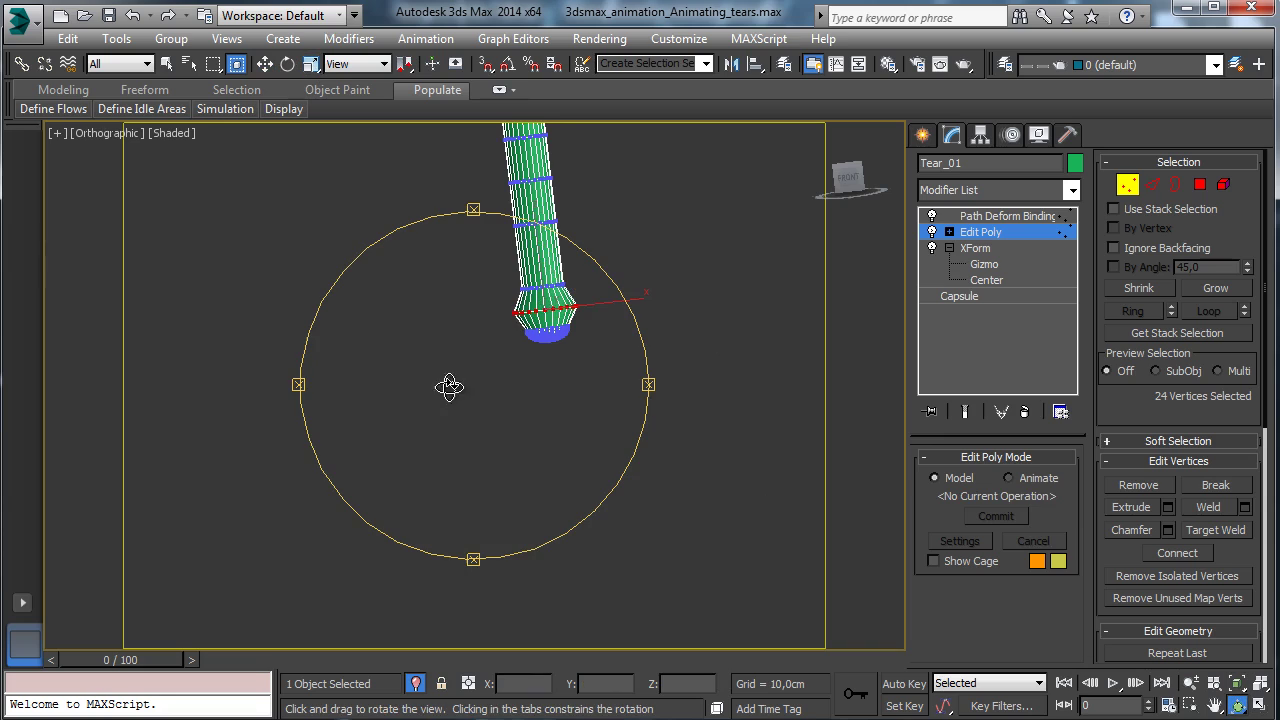
left_click_drag(449, 387, 643, 380)
left_click(311, 63)
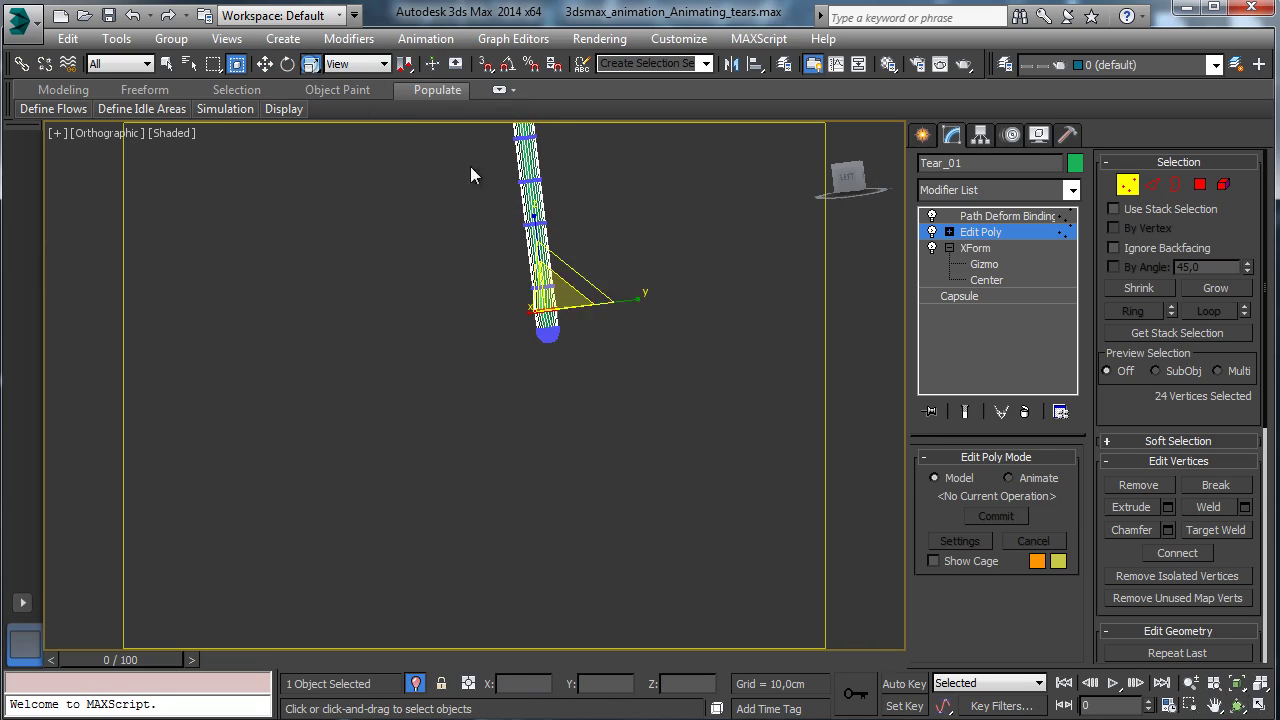
left_click_drag(637, 303, 720, 300)
- Select the vertices around the capsule tip and nudge them along Z to round the droplet
left_click(547, 366)
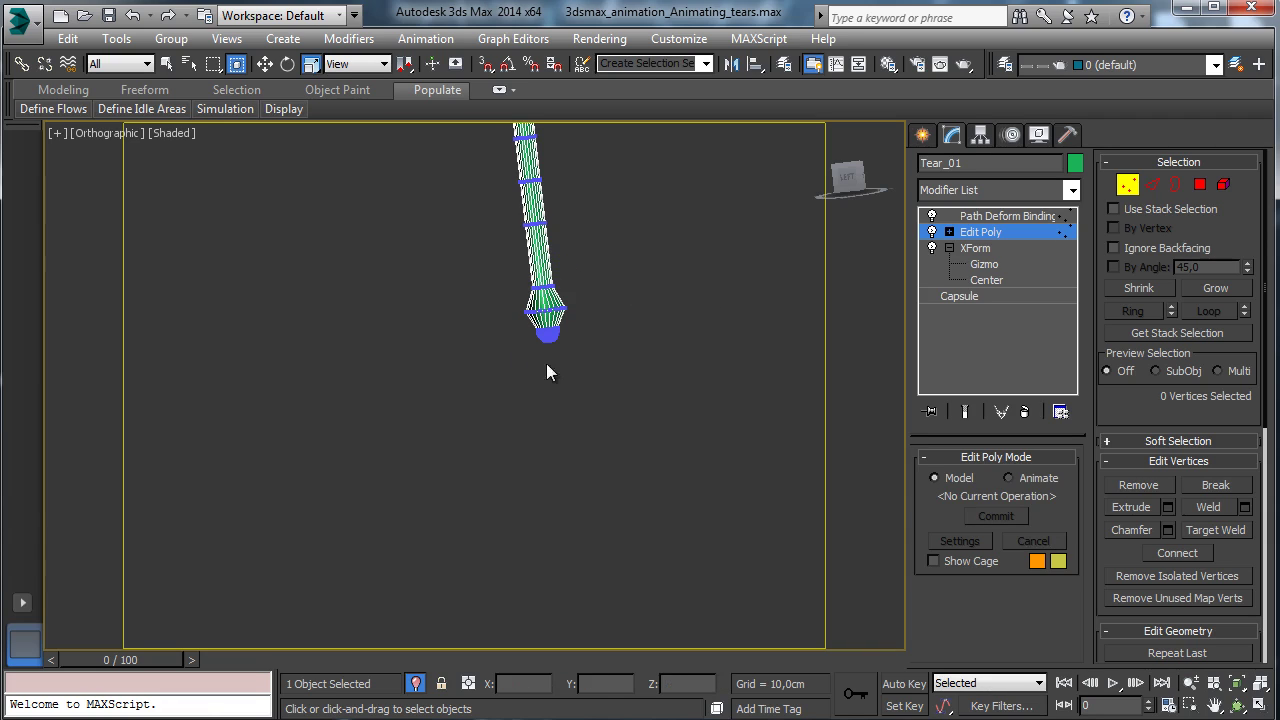
left_click_drag(593, 330, 593, 328)
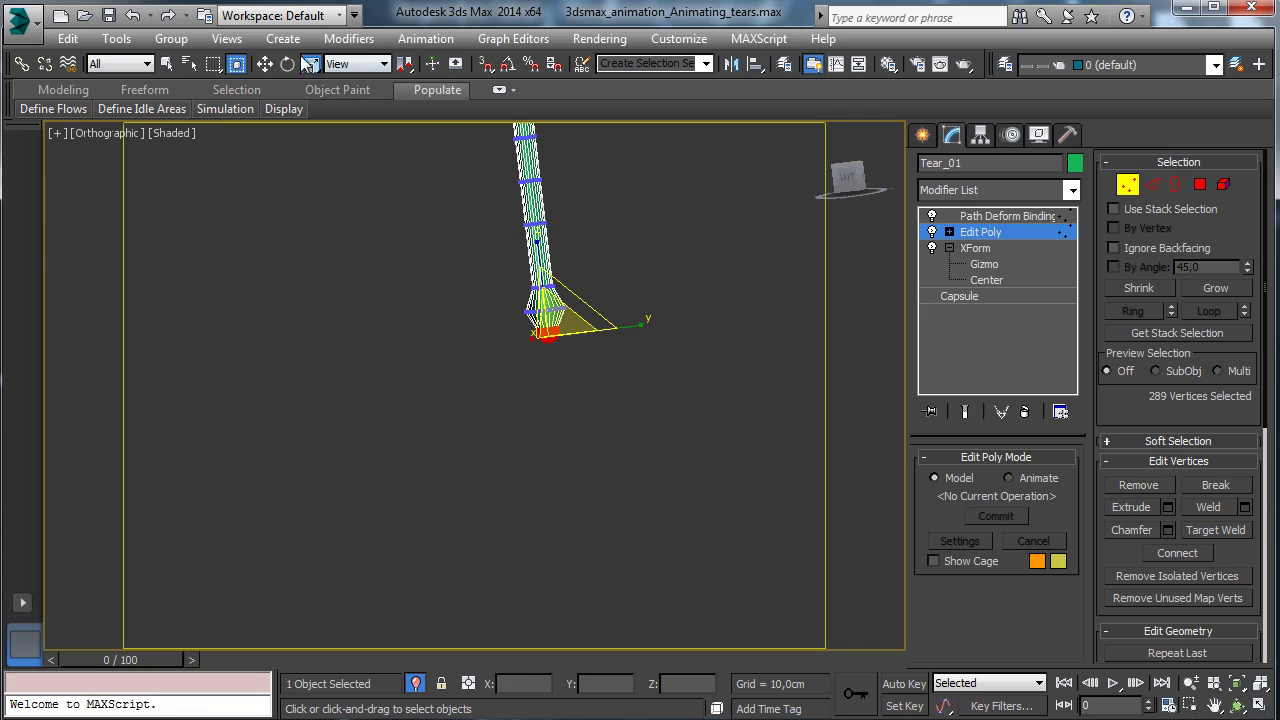
key("w")
left_click_drag(537, 276, 541, 270)
- Exit vertex editing and add a TurboSmooth modifier above Edit Poly on Tear_01
left_click(1060, 231)
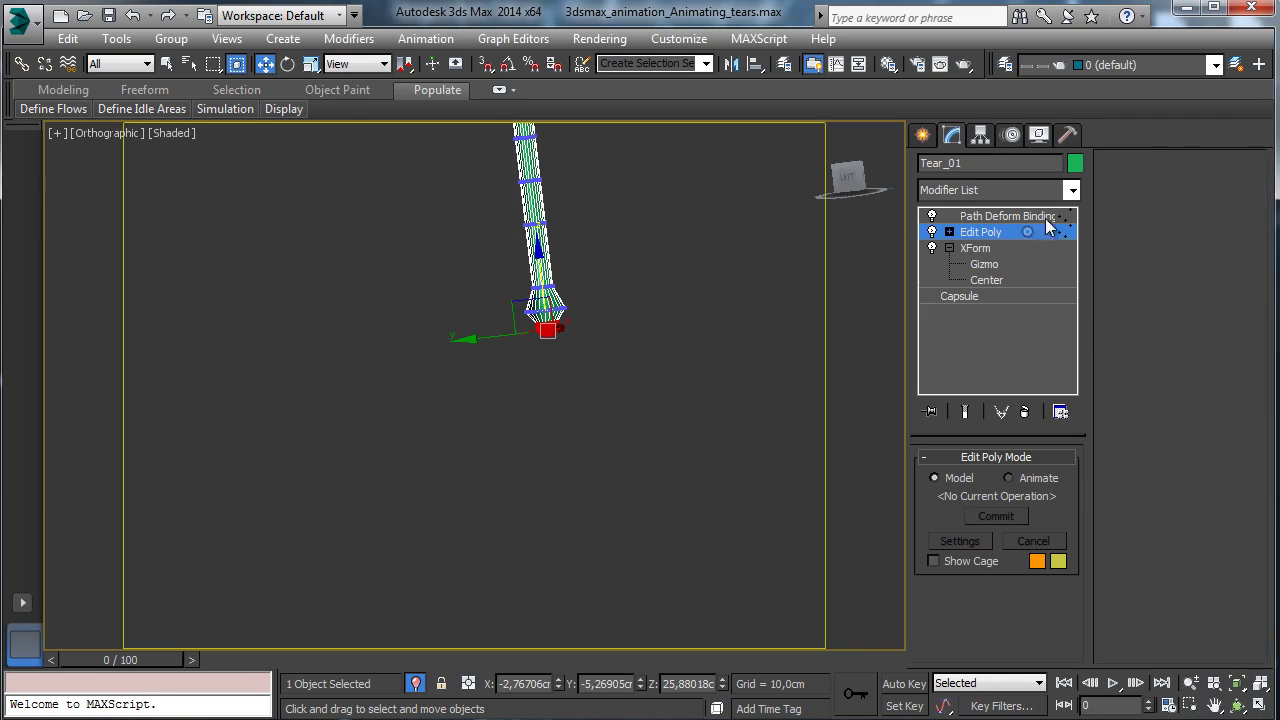
left_click(1072, 190)
scroll(1052, 390, "down", 20)
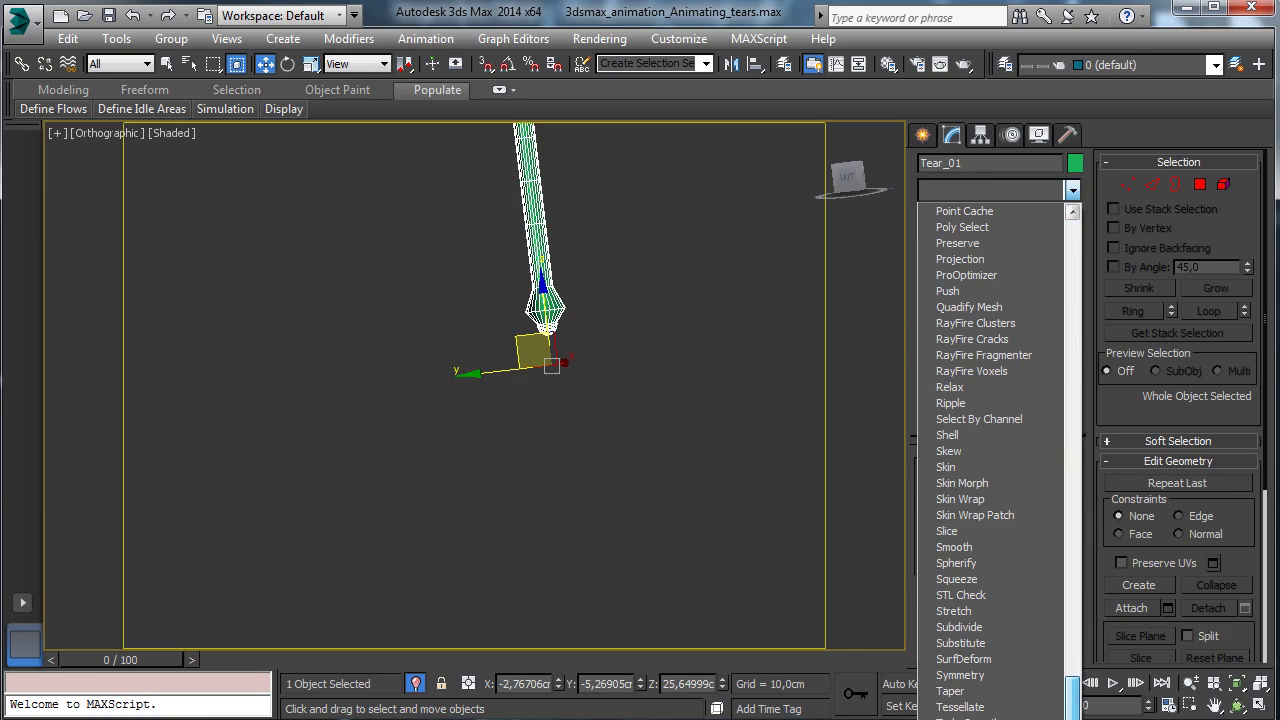
left_click(962, 716)
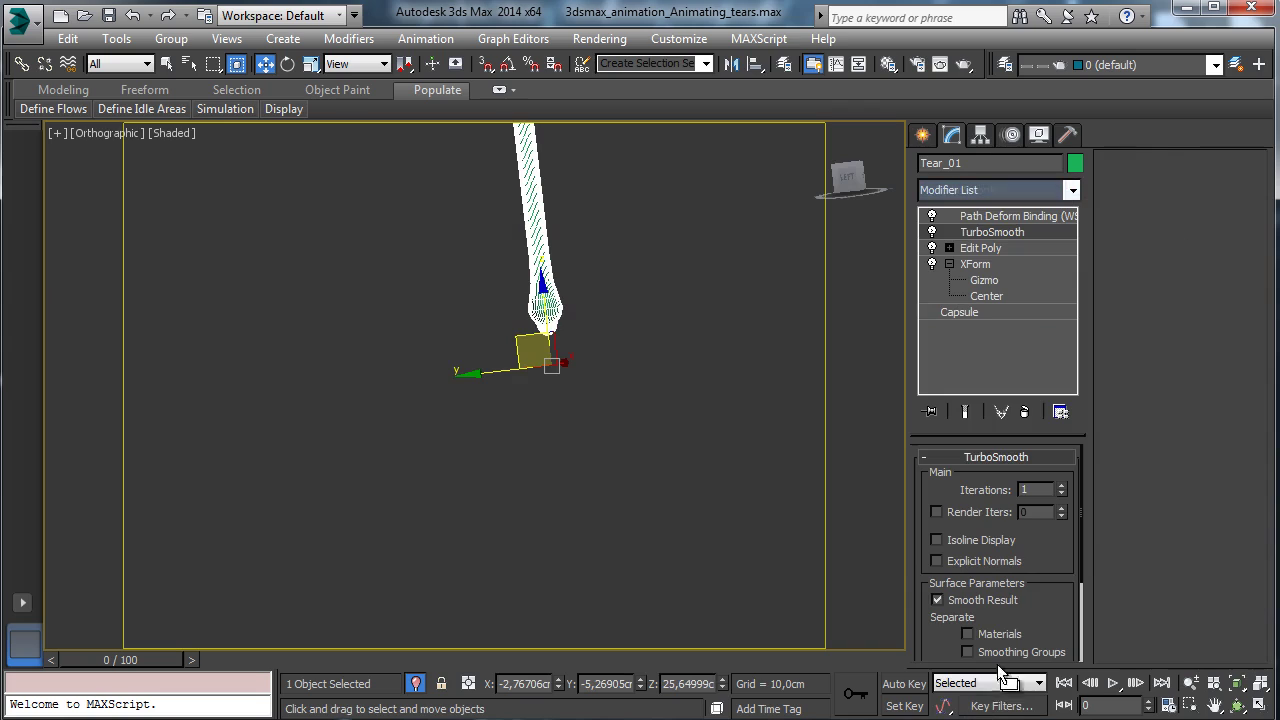
- Orbit around the tear and return to the Edit Poly modifier at Vertex level
left_click(1237, 707)
left_click_drag(529, 371, 413, 374)
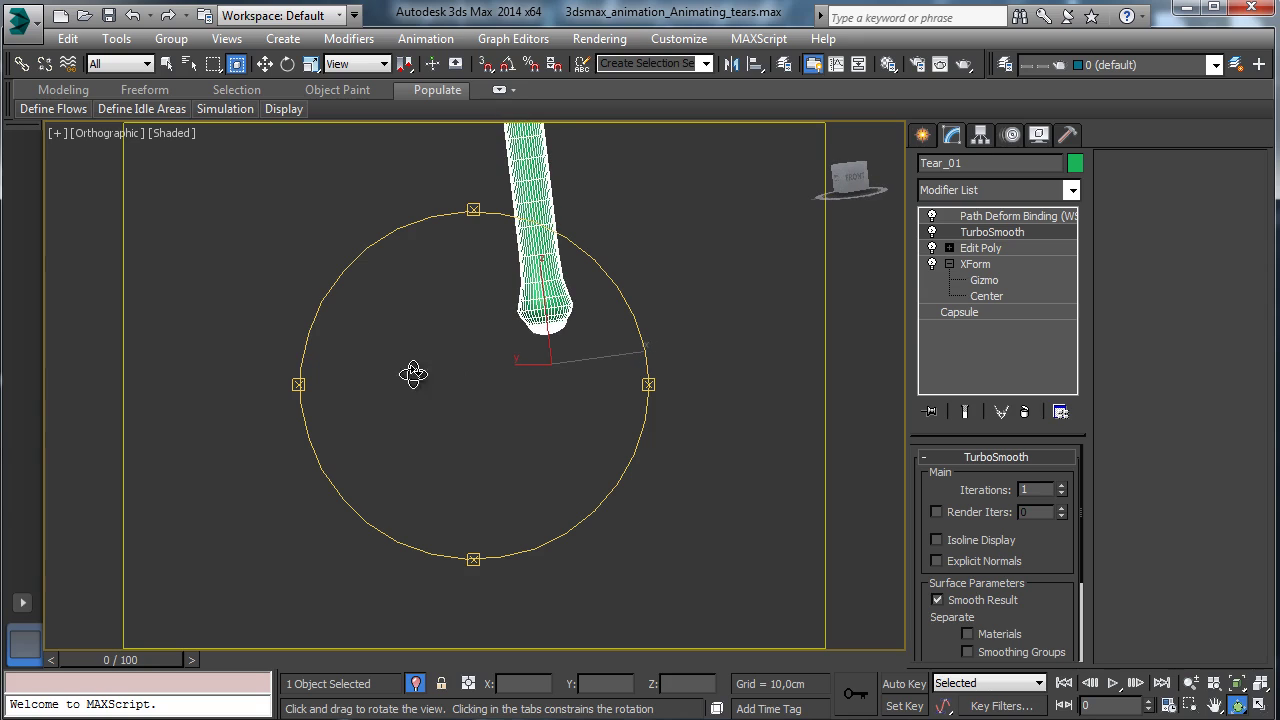
left_click(985, 249)
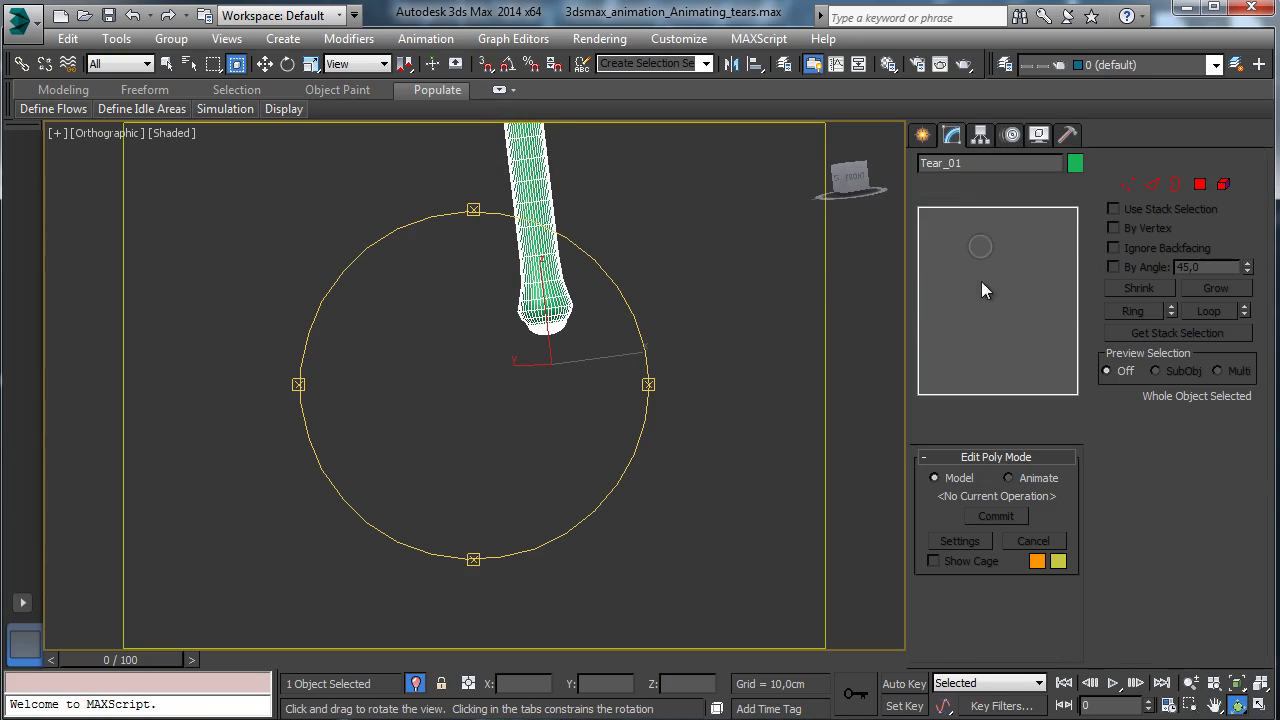
left_click(1128, 184)
- Select the tear's bottom vertex ring and raise it slightly with Show End Result on
key("ctrl+a")
key("w")
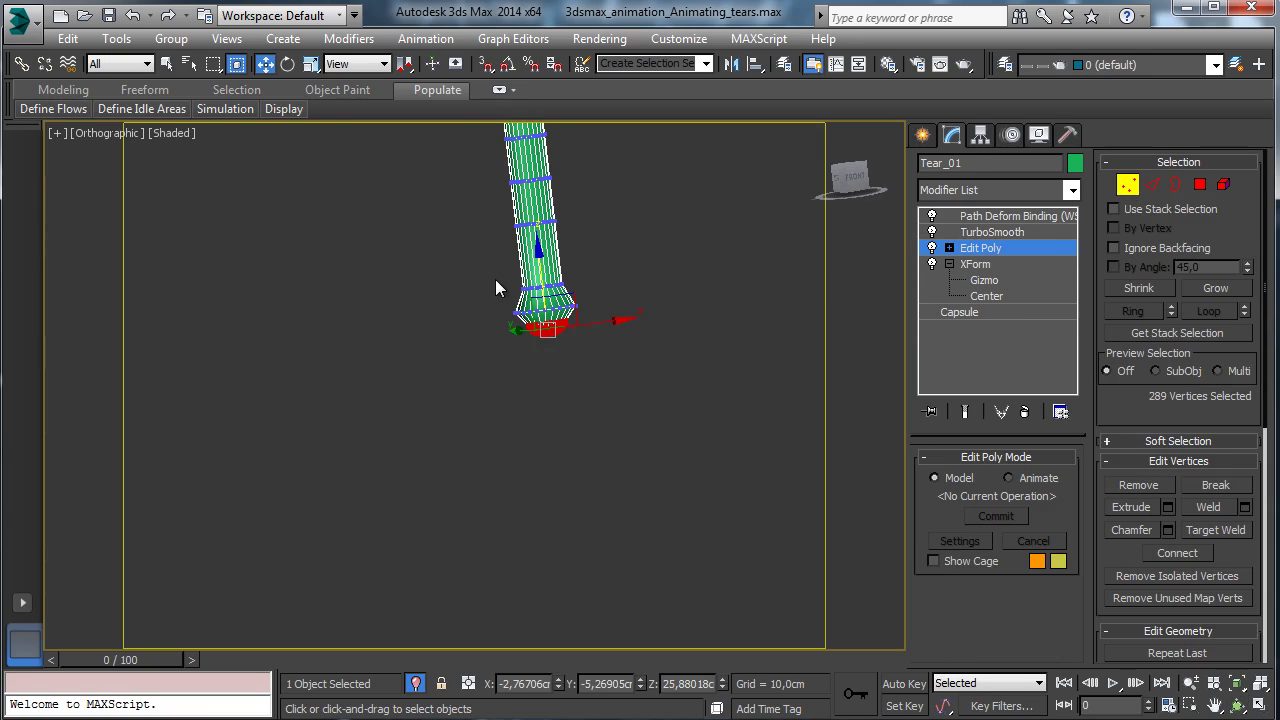
left_click_drag(607, 298, 610, 299)
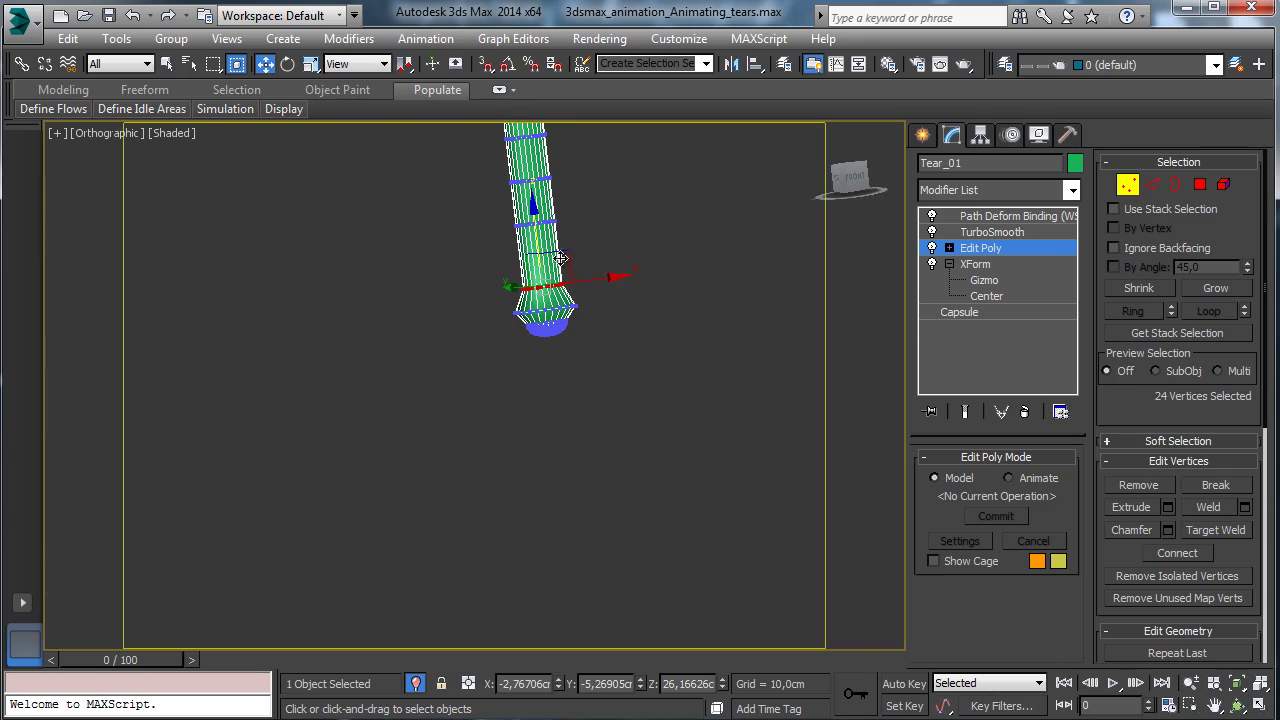
left_click(962, 411)
left_click_drag(534, 228, 527, 186)
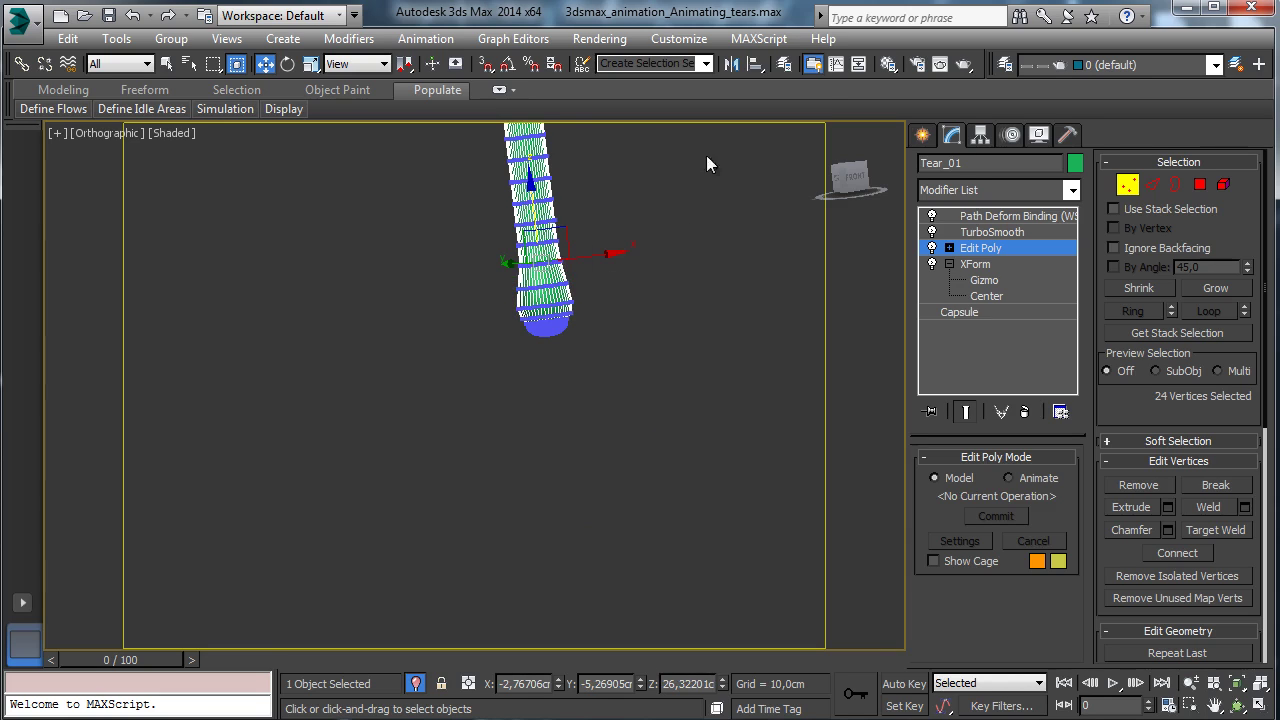
left_click(966, 413)
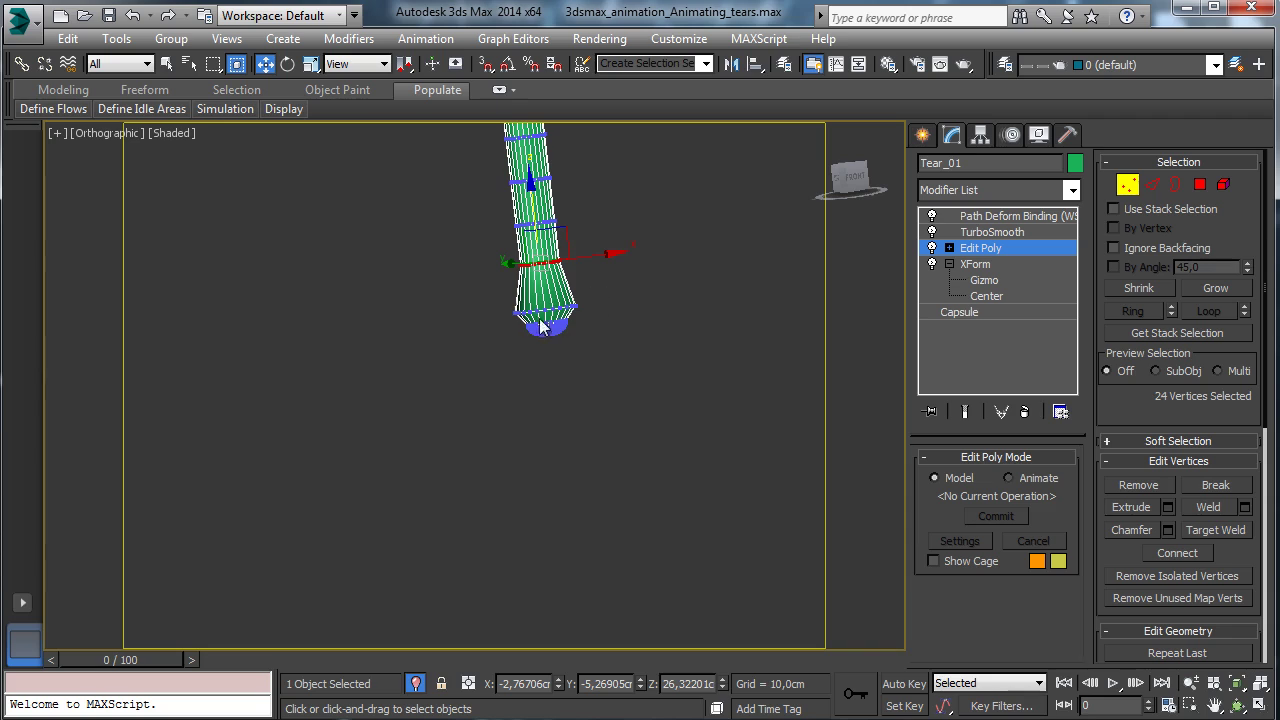
- Uniformly scale the bottom cap vertices to about 116% wider, checking from the side
left_click_drag(541, 326, 825, 314)
left_click(964, 414)
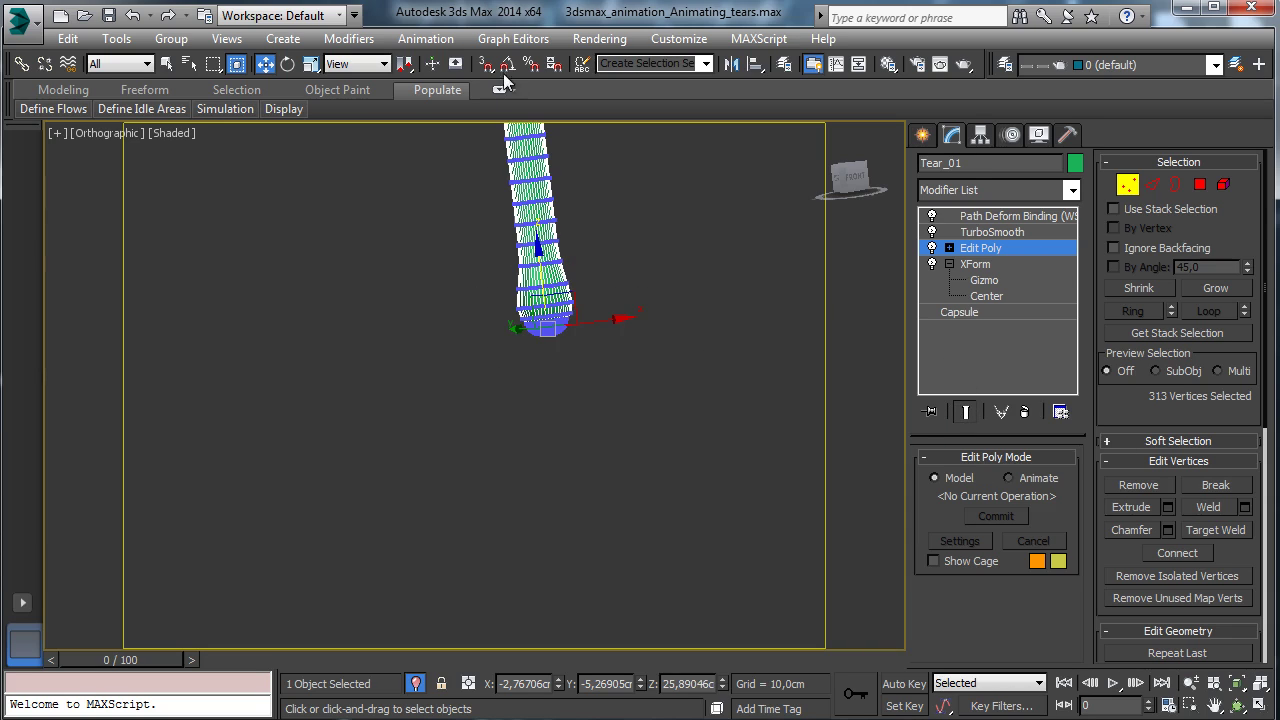
left_click(311, 64)
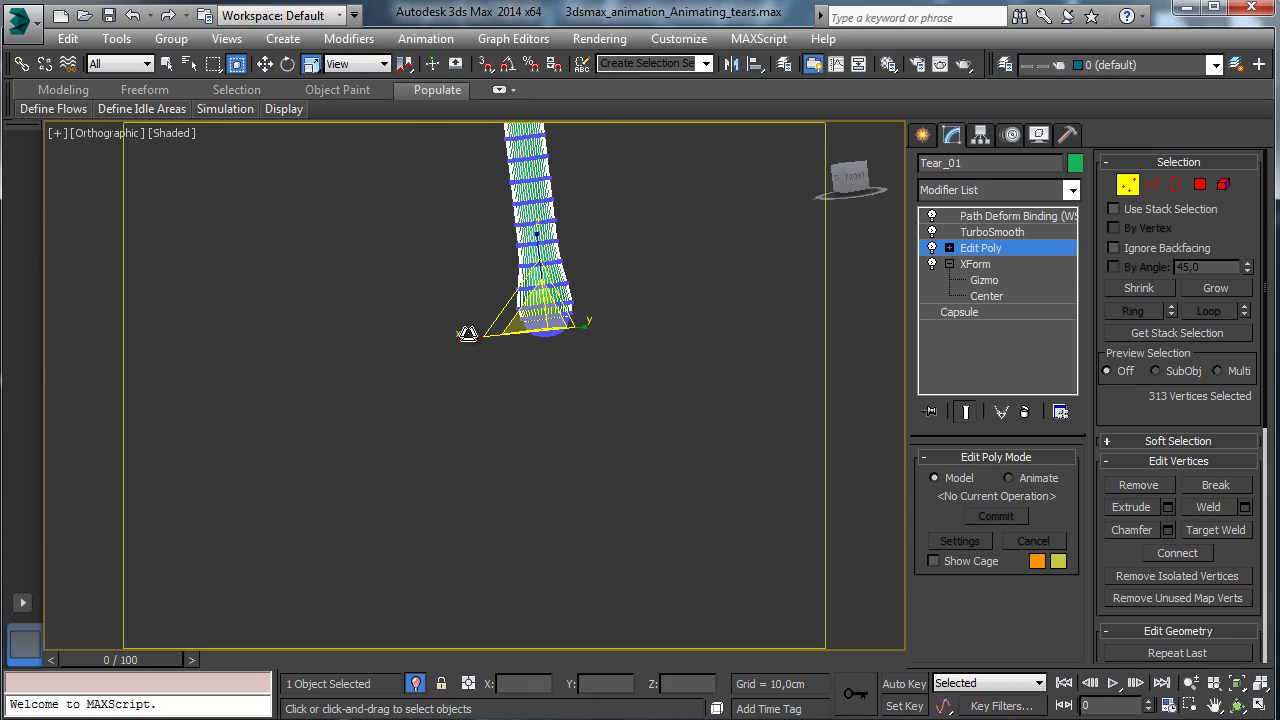
mouse_move(458, 336)
left_mouse_down()
mouse_move(437, 340)
mouse_move(470, 334)
left_mouse_up()
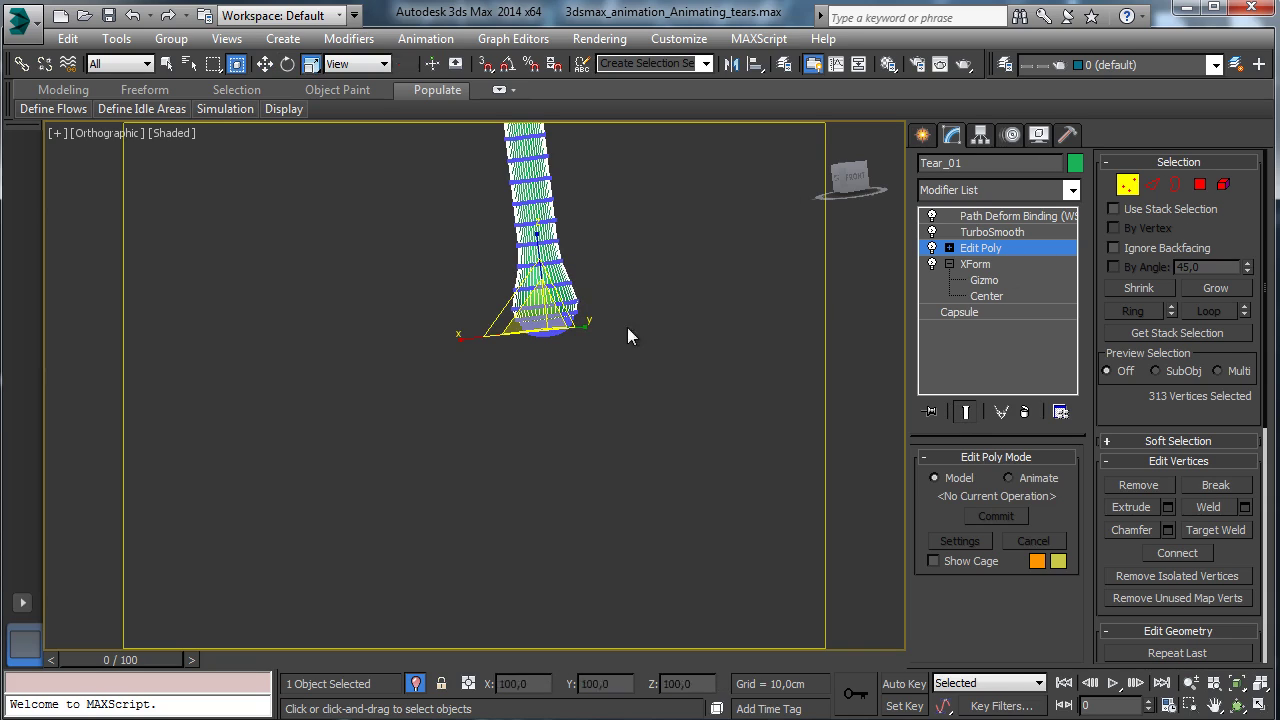
left_click(1238, 706)
left_click_drag(438, 365, 563, 351)
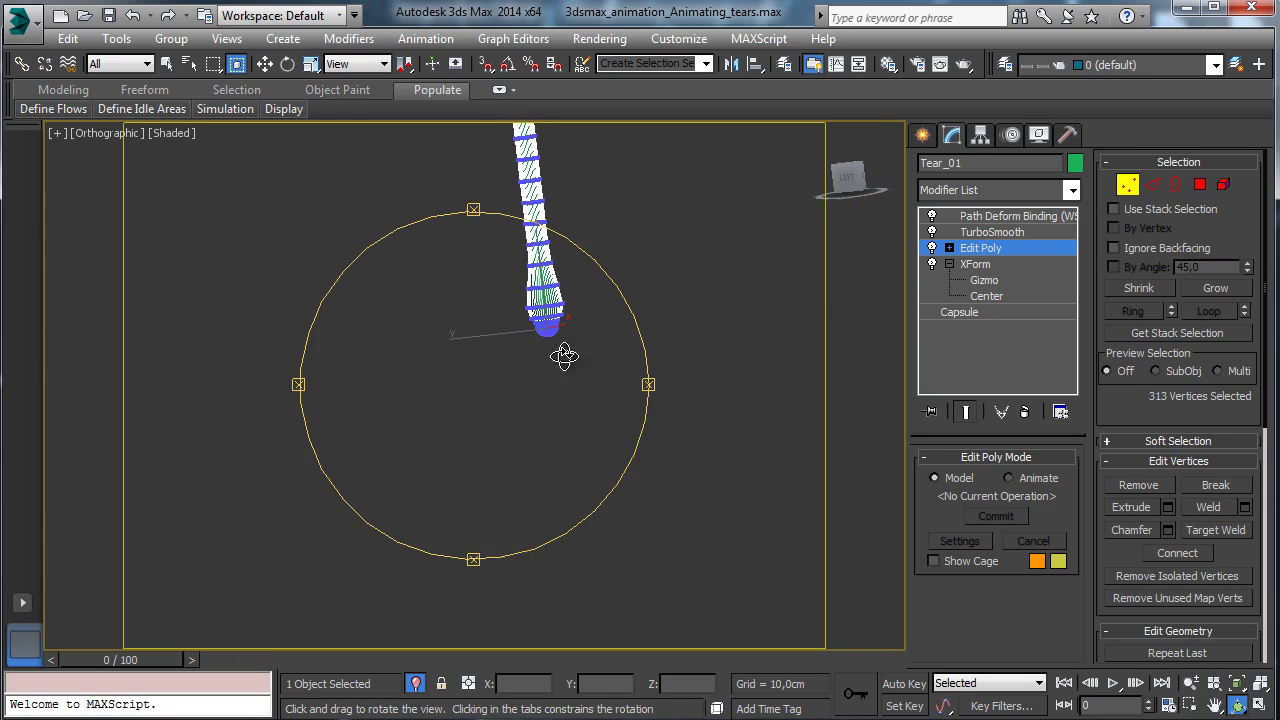
left_click(966, 412)
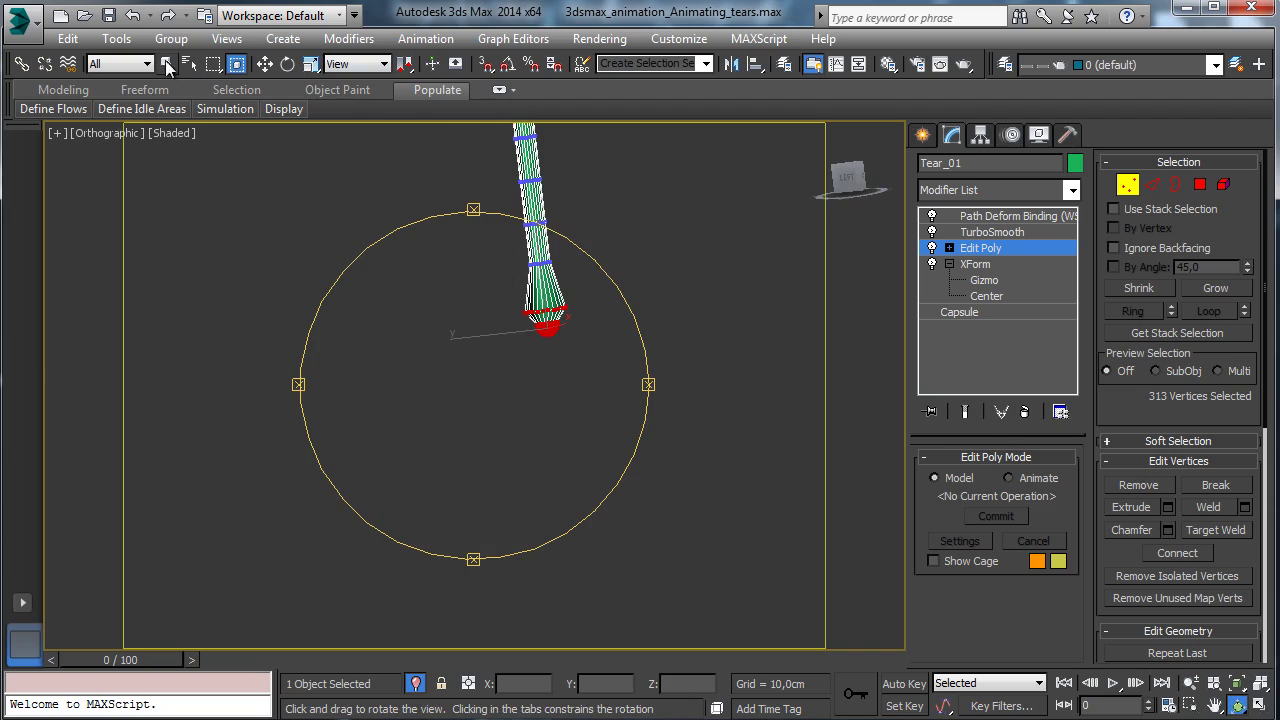
- Select the lower vertex ring, preview the smoothed result, and exit Vertex level
left_click(167, 64)
left_click_drag(588, 317, 640, 306)
left_click(311, 64)
left_click(966, 418)
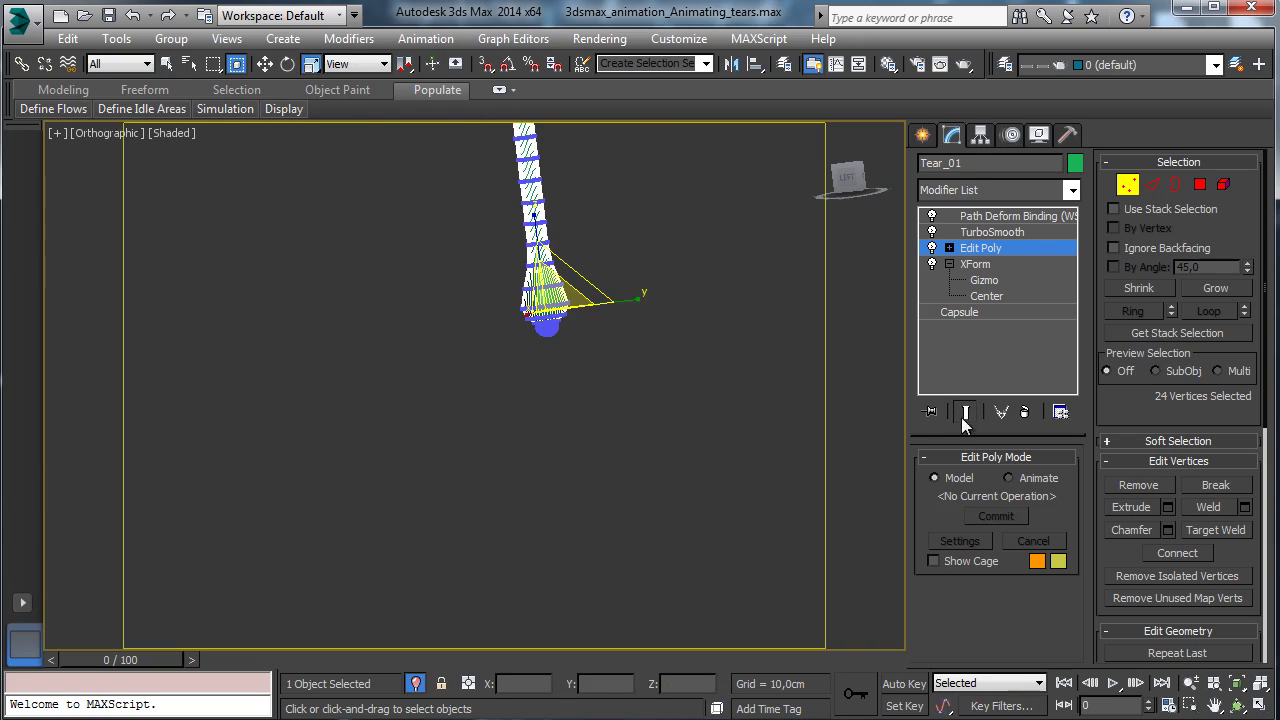
left_click(1238, 705)
left_click_drag(499, 343, 412, 343)
left_click(1008, 247)
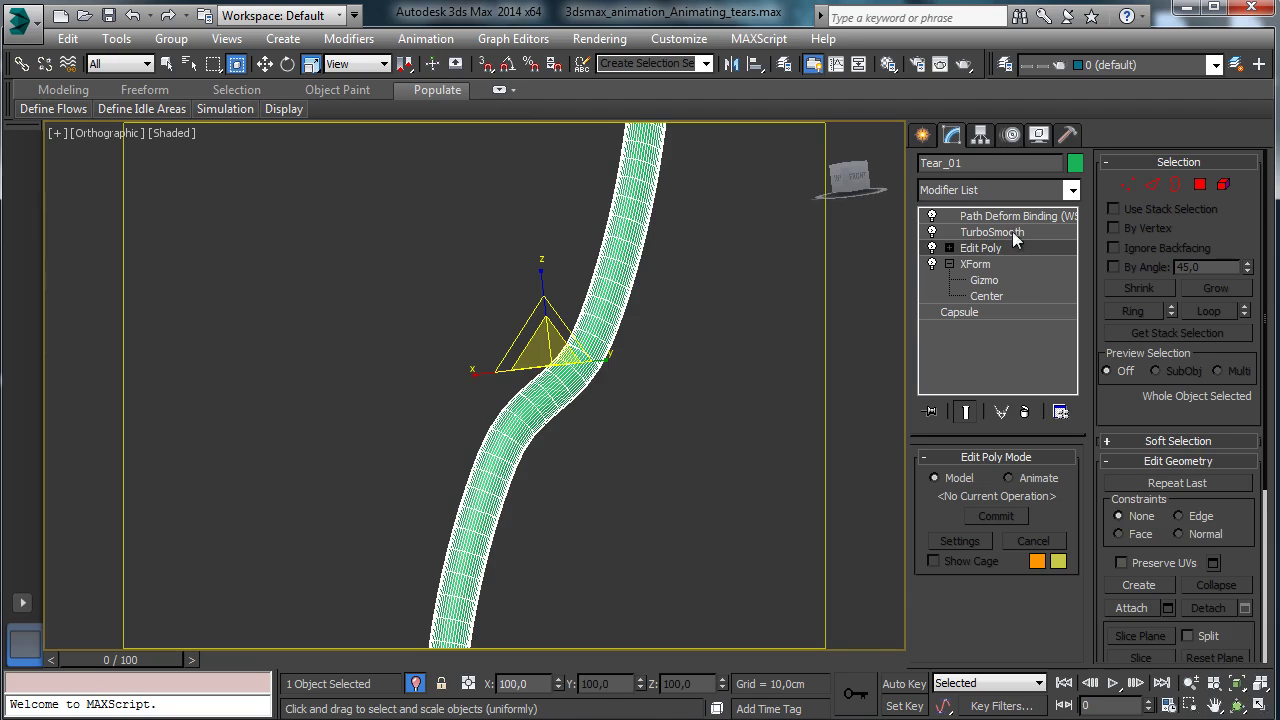
- Zoom out to the whole tear, toggle Isolate Selection off and on, and select the XForm Gizmo
left_click(1190, 683)
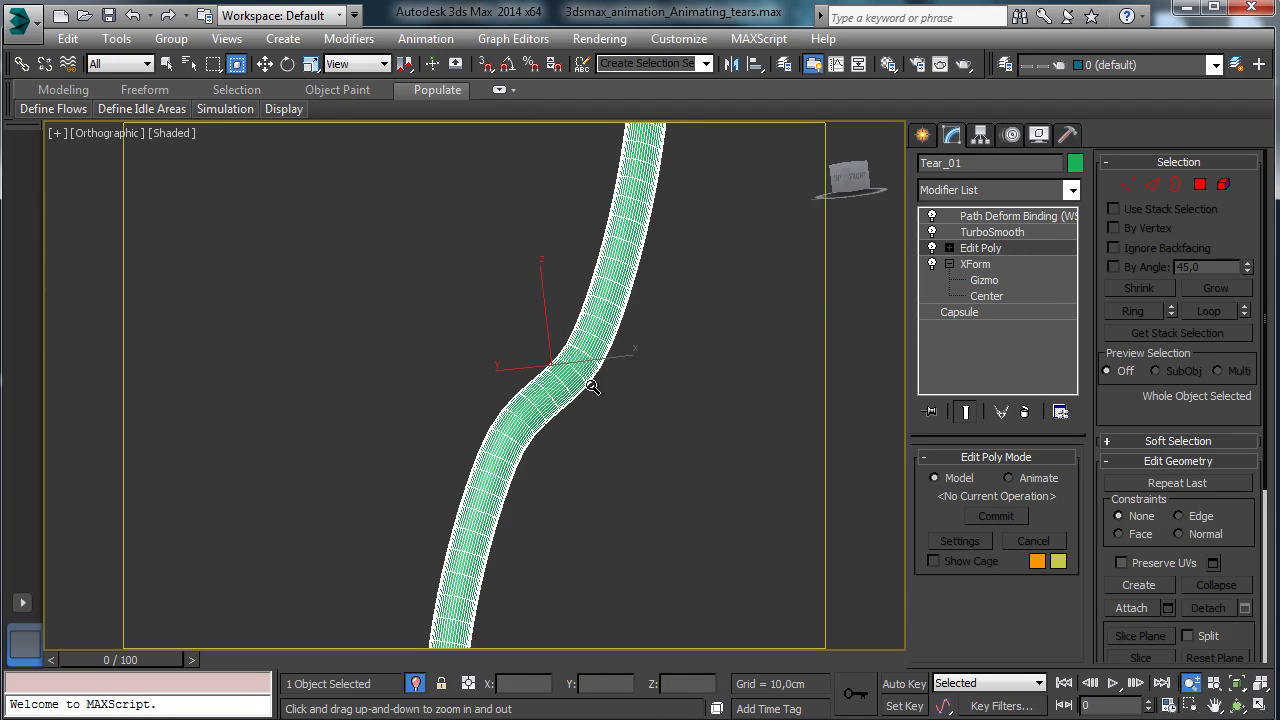
left_click_drag(594, 387, 598, 475)
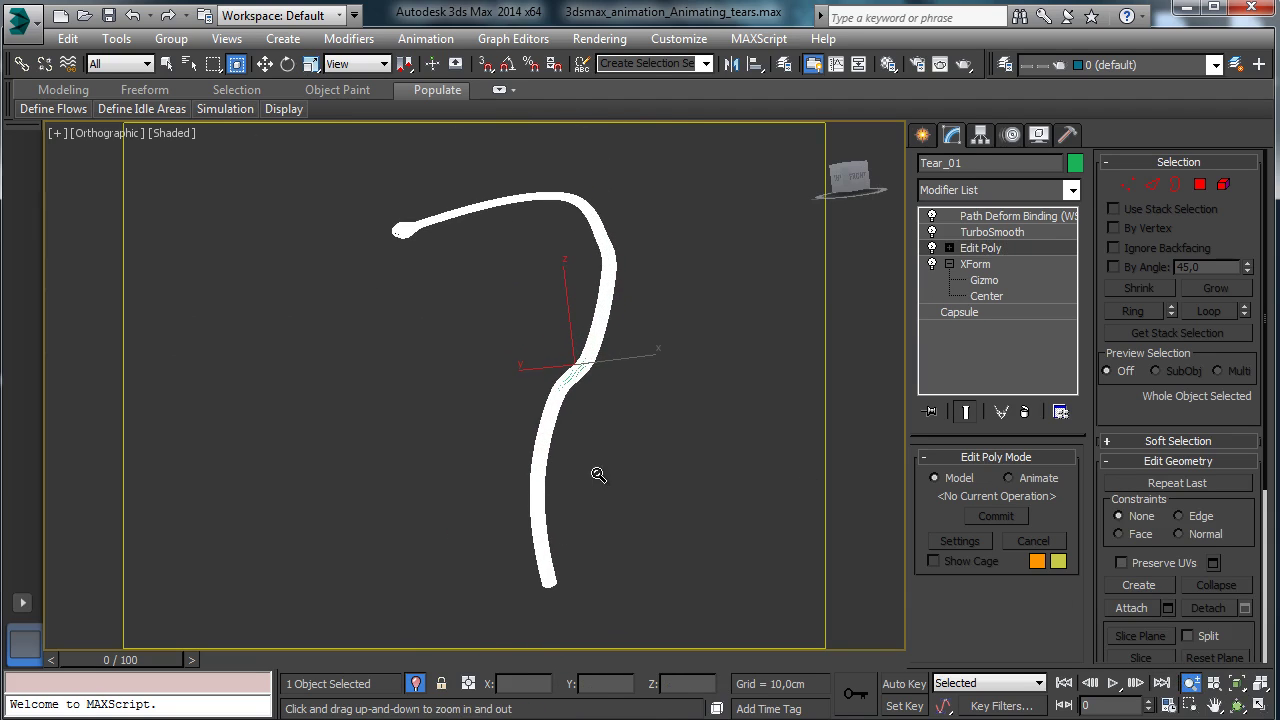
left_click(416, 683)
left_click(416, 683)
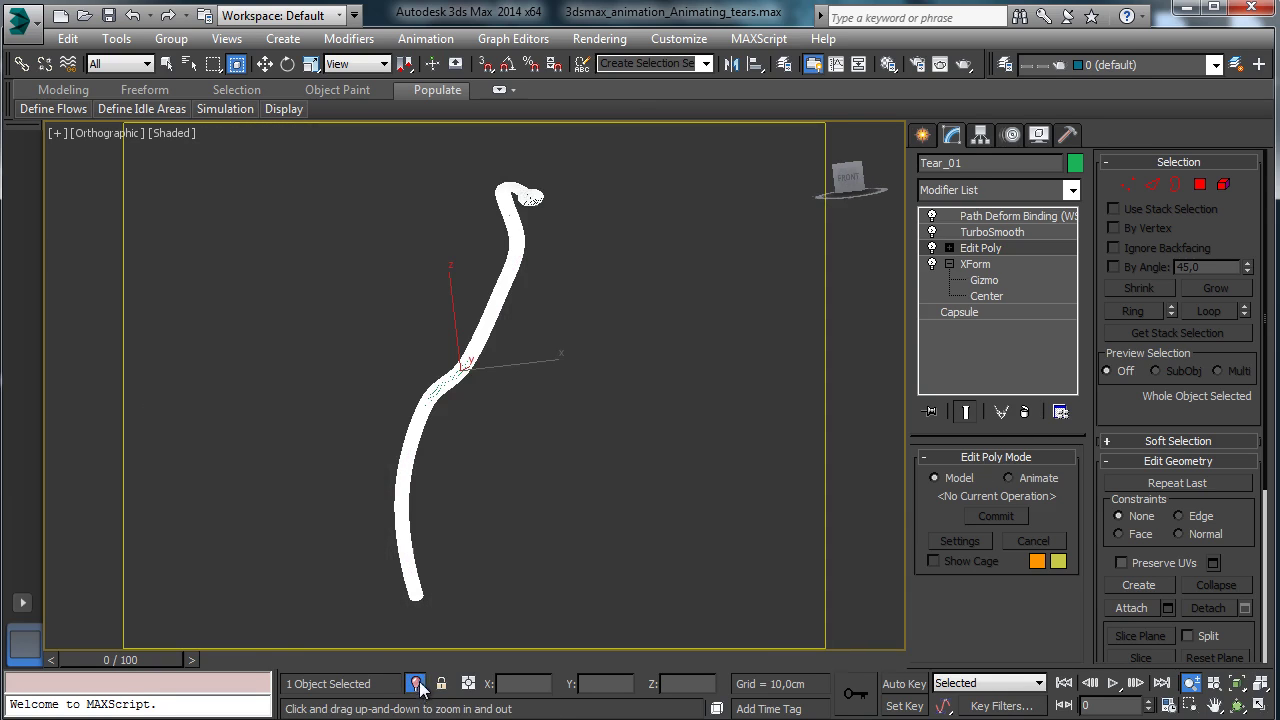
left_click(984, 281)
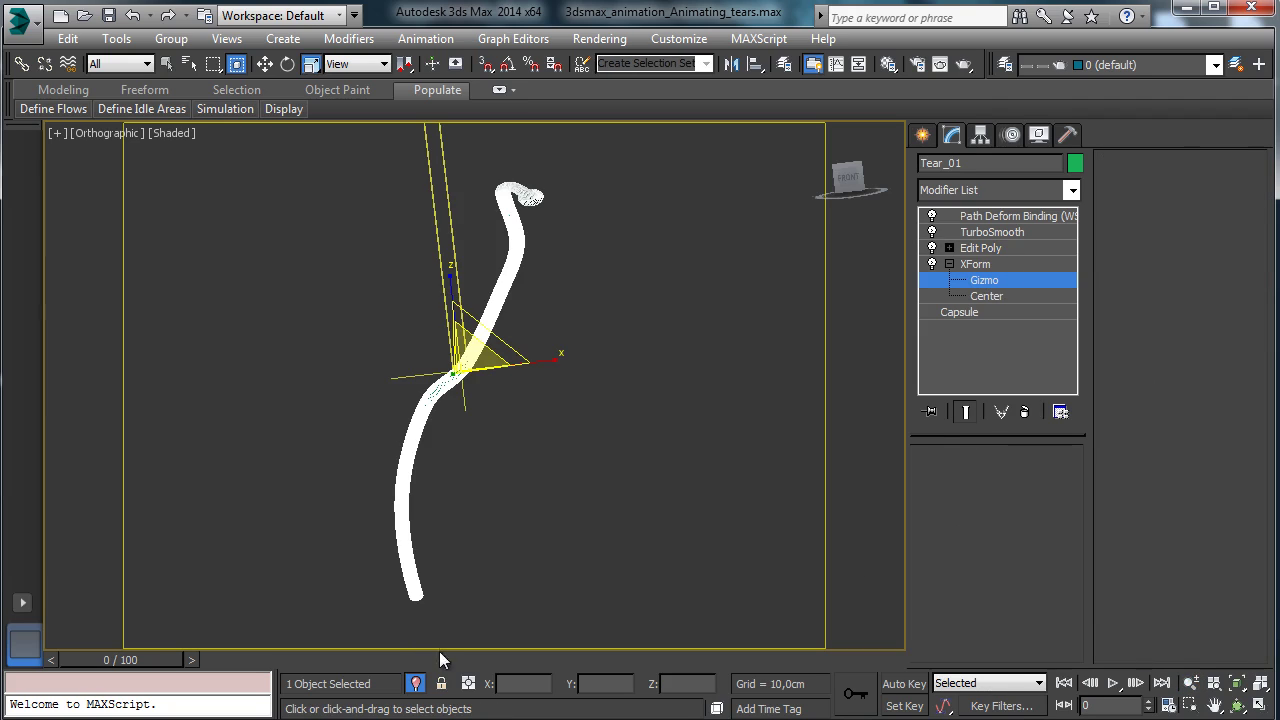
- With Angle Snap on, rotate the XForm gizmo -180° on Y, then exit Gizmo and un-isolate
left_click(966, 412)
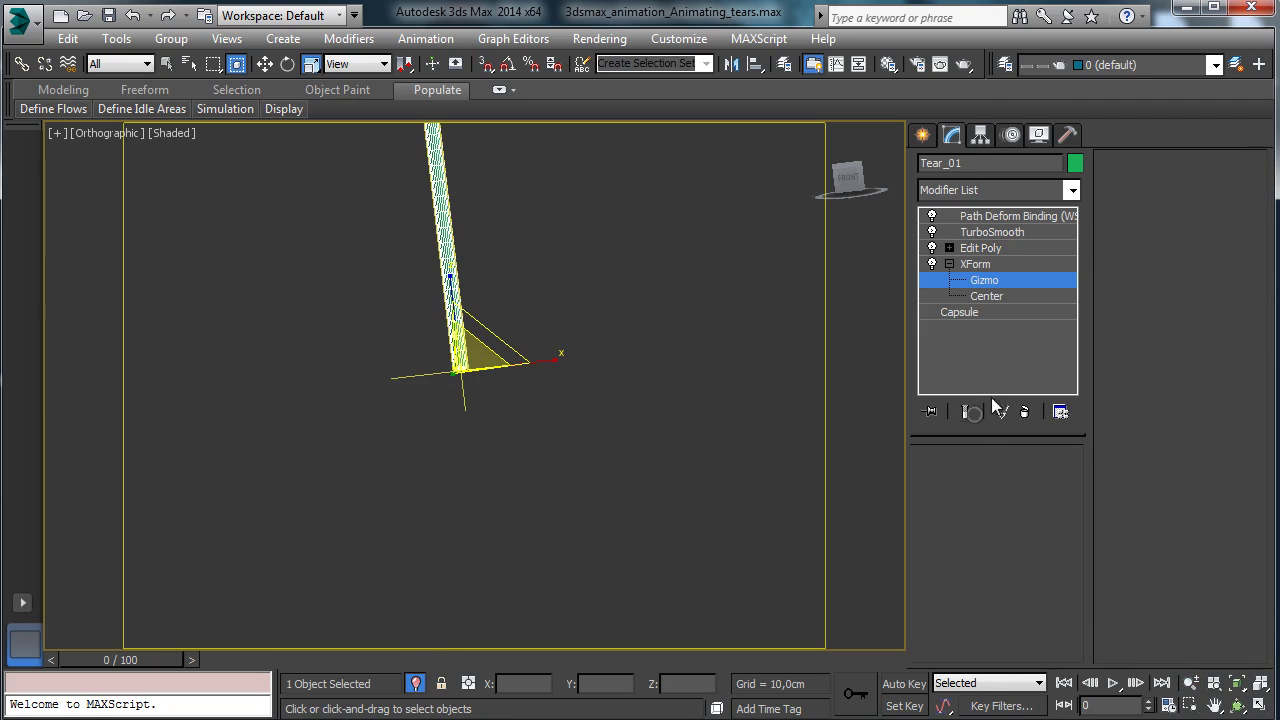
left_click(287, 63)
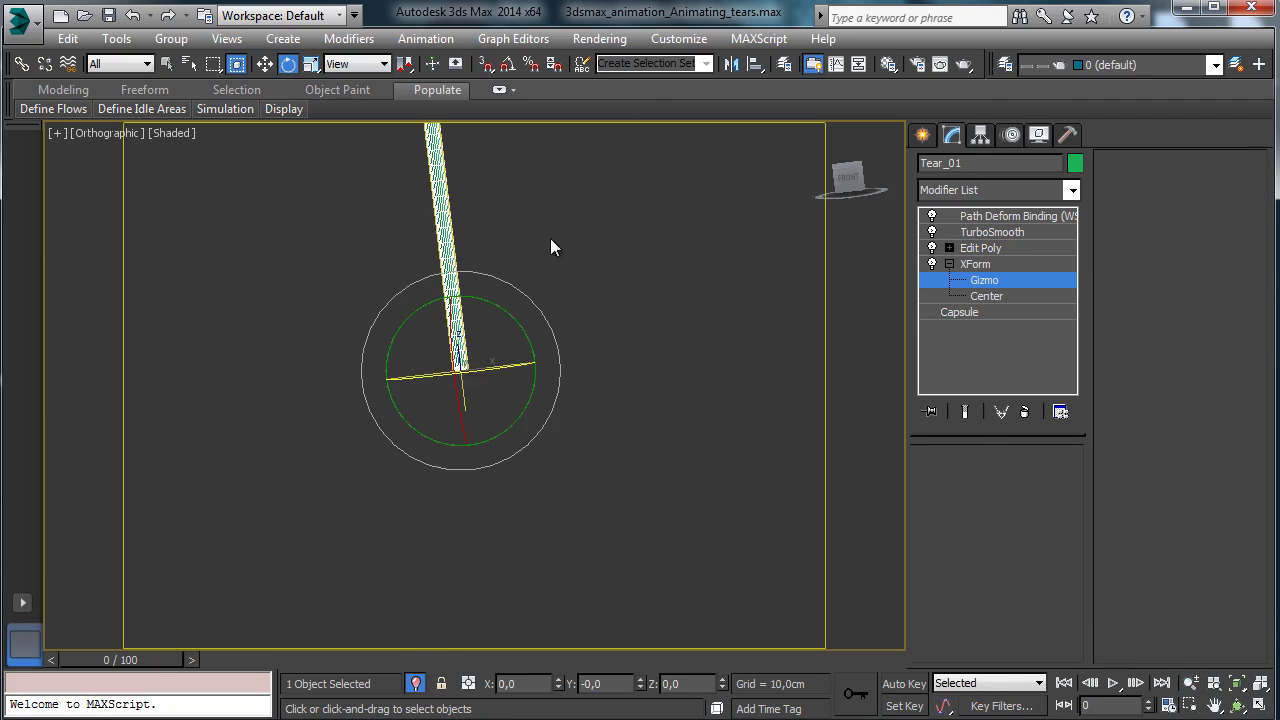
right_click(491, 304)
left_click(545, 337)
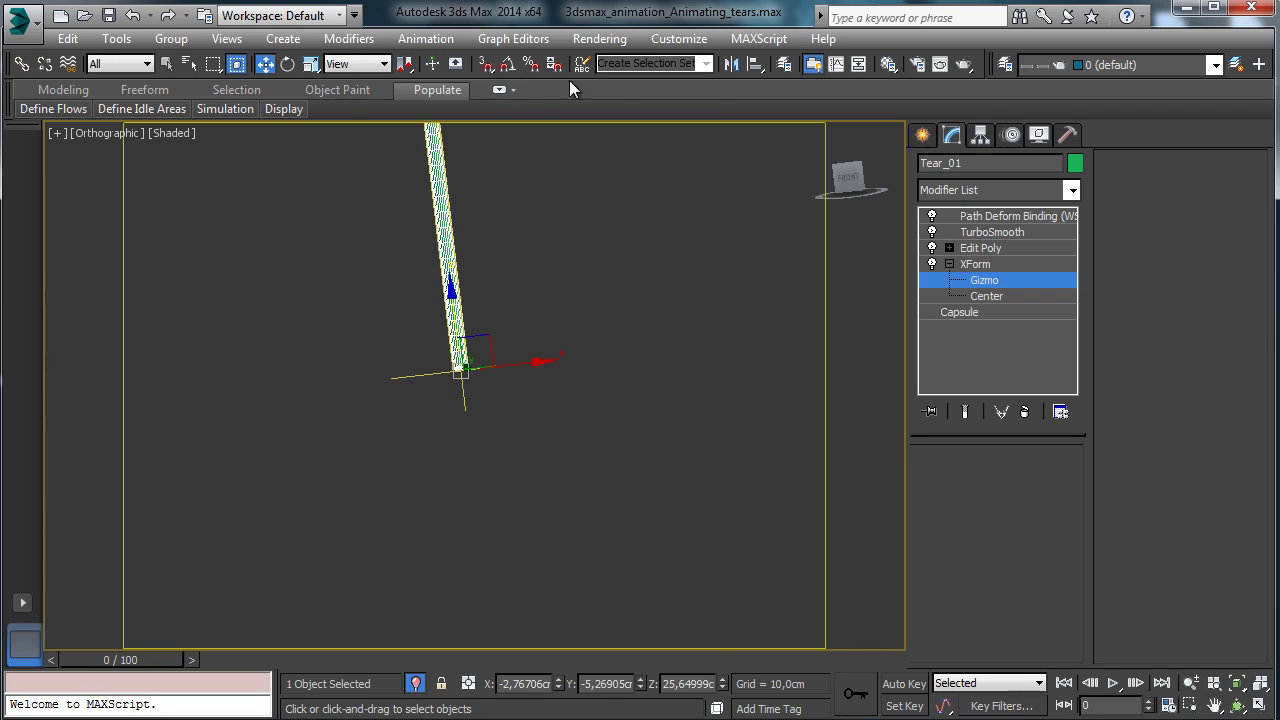
left_click(507, 65)
left_click(287, 64)
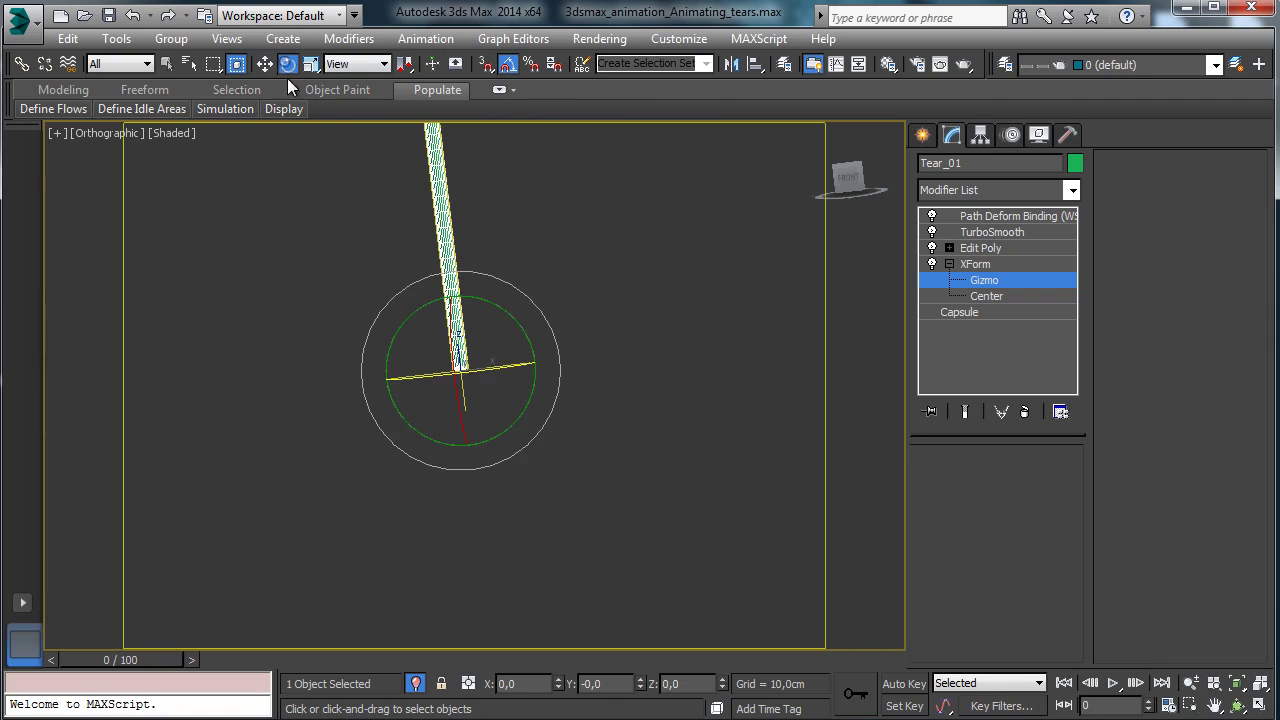
left_click_drag(501, 314, 634, 437)
left_click(967, 218)
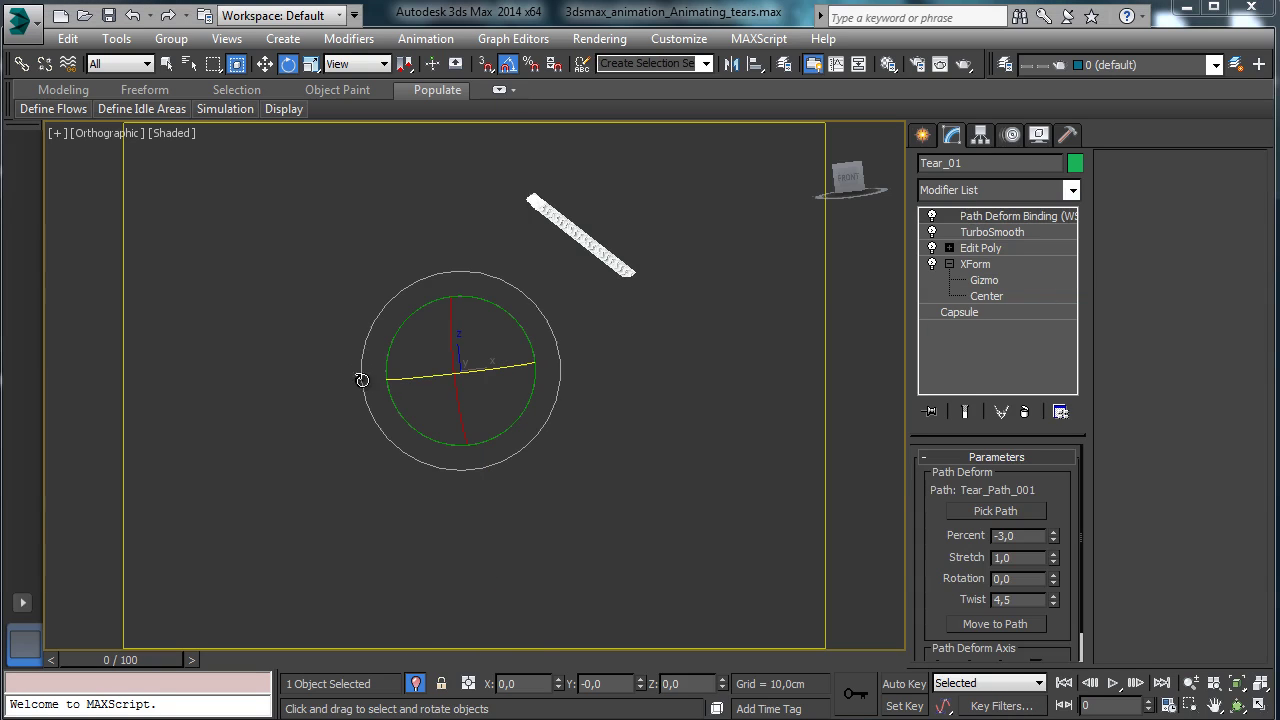
left_click(416, 680)
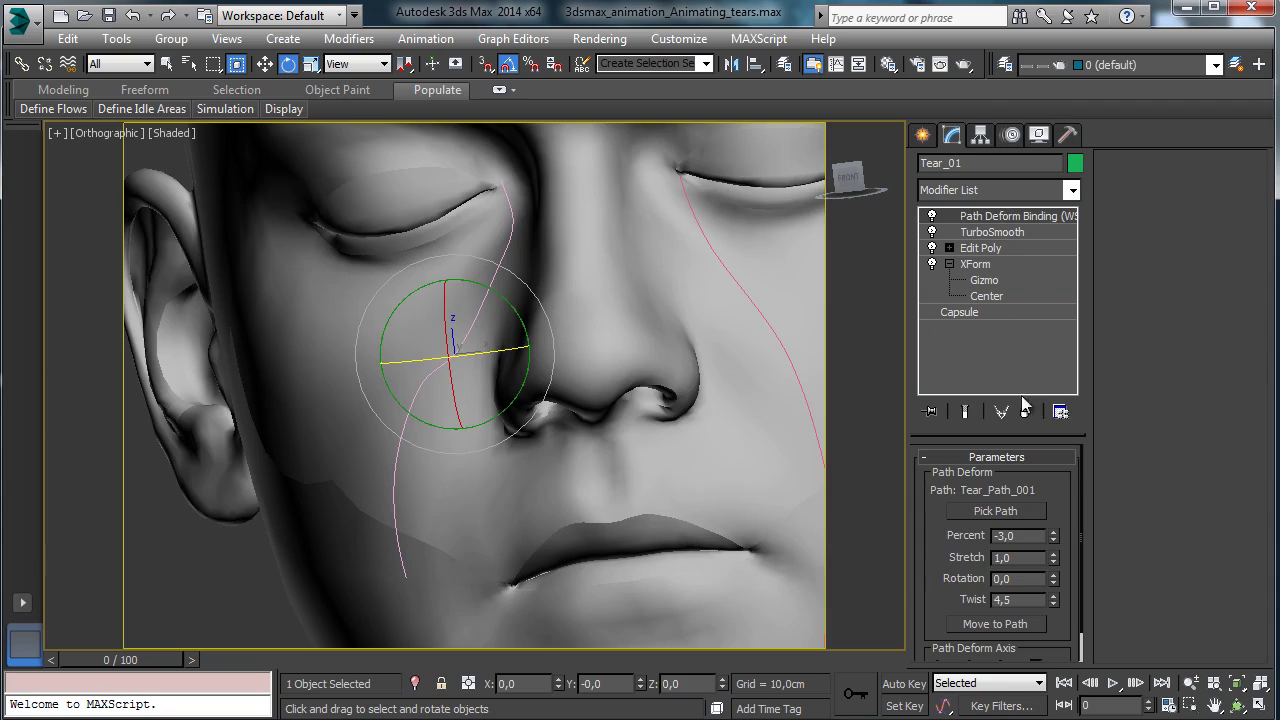
- Slide the tear along the cheek path and toggle Edit Poly, TurboSmooth and XForm to compare
left_click_drag(1054, 536, 1056, 340)
left_click(932, 248)
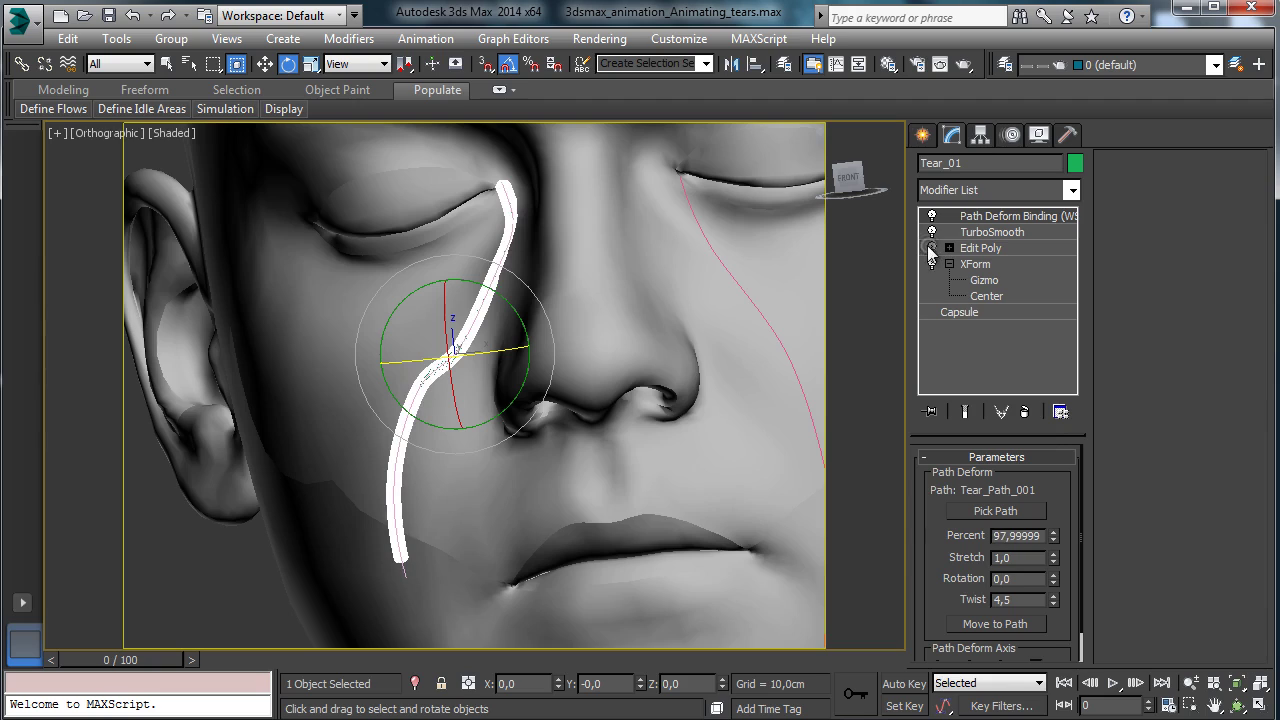
left_click(932, 248)
left_click(932, 232)
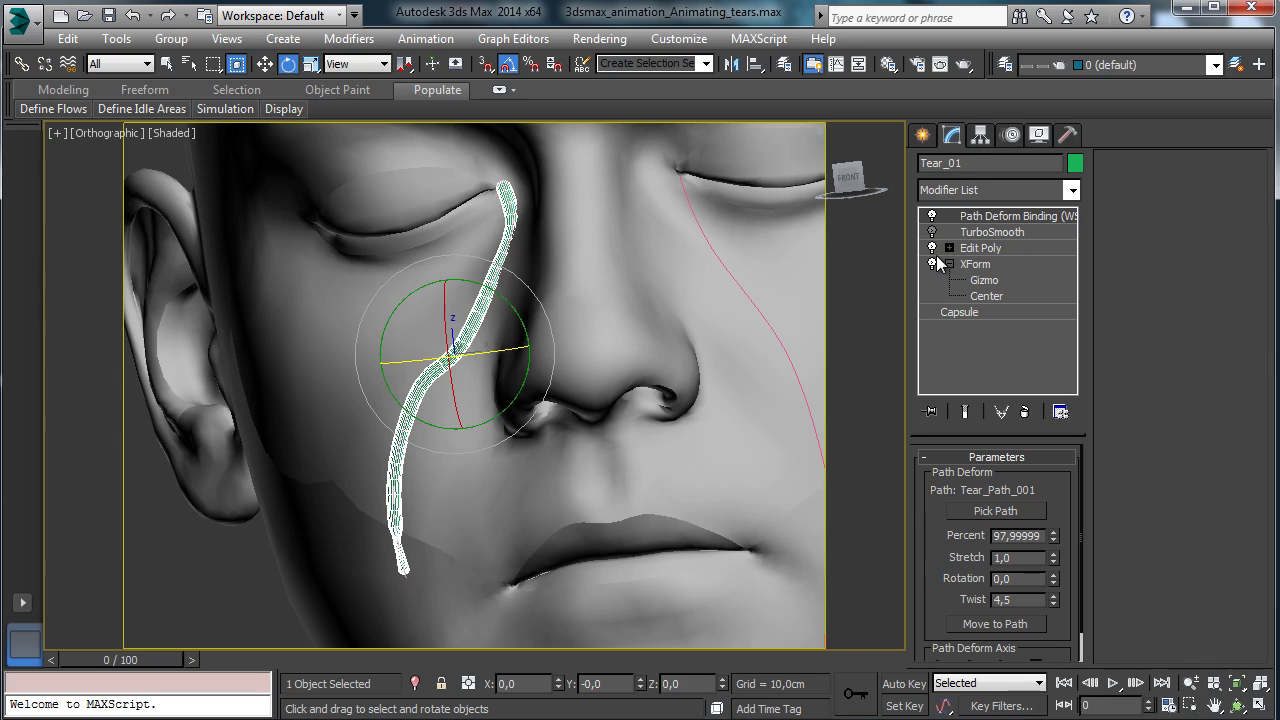
left_click(932, 264)
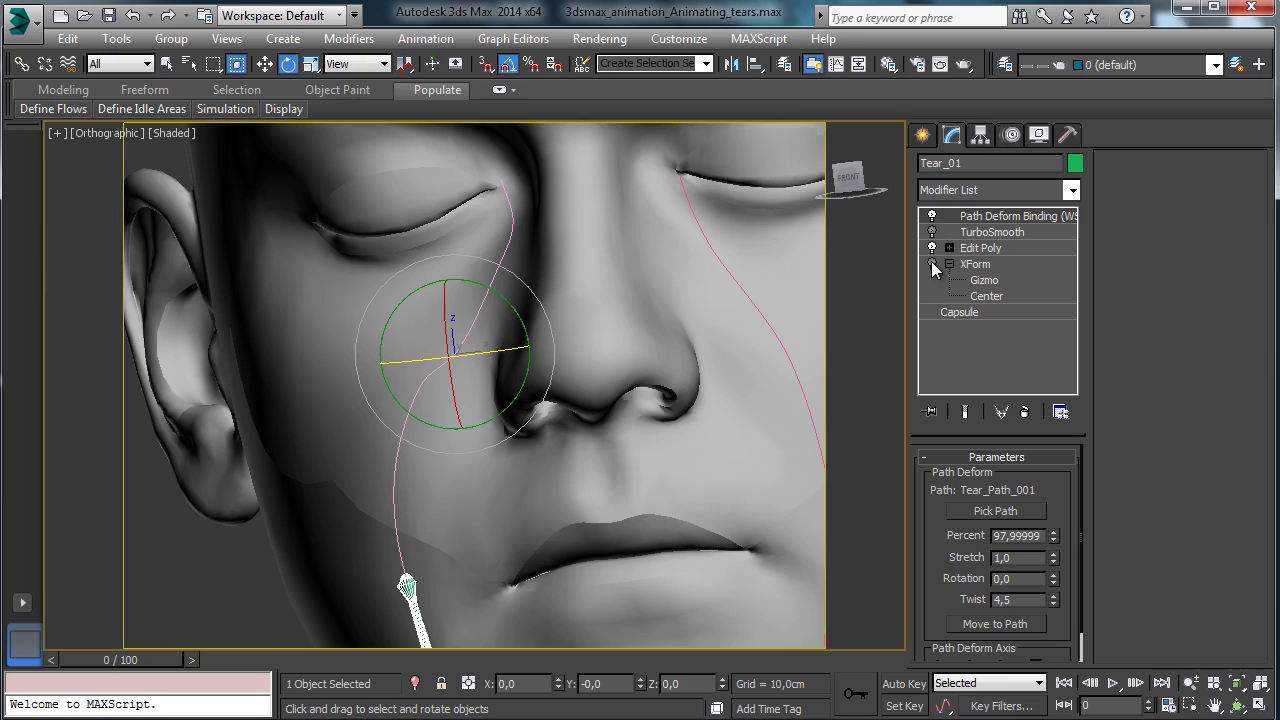
left_click(932, 264)
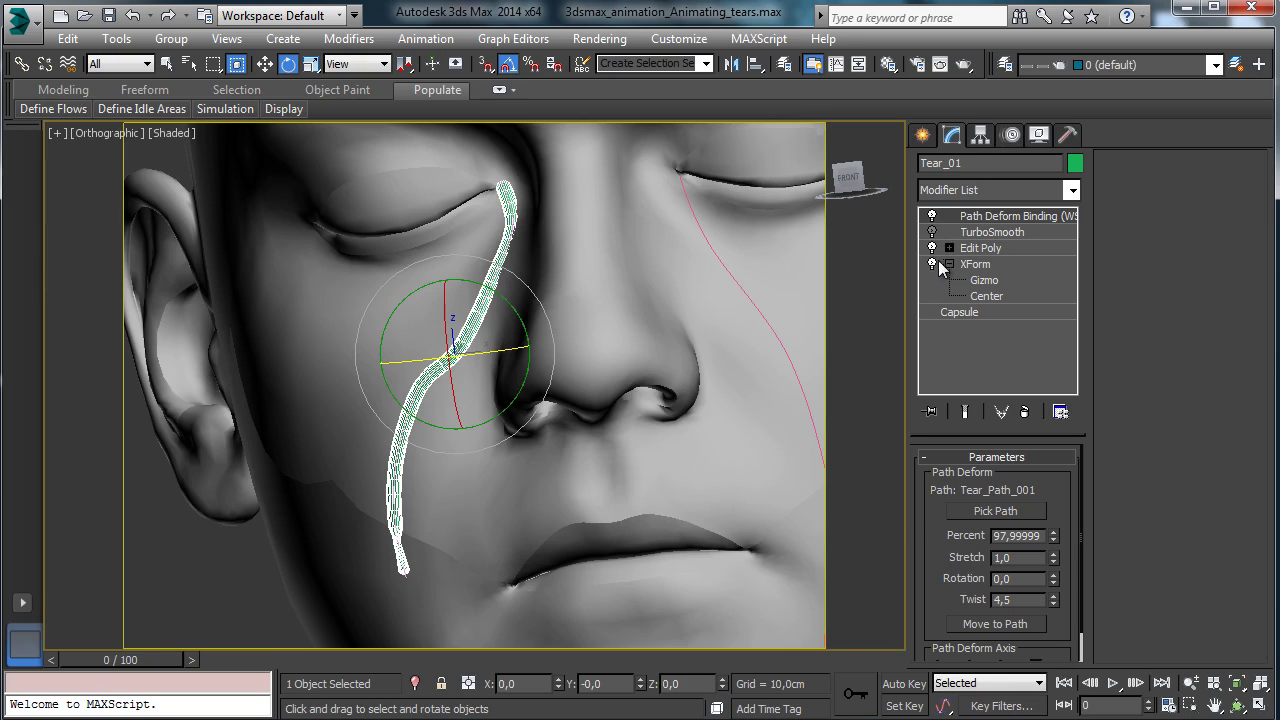
left_click(953, 250)
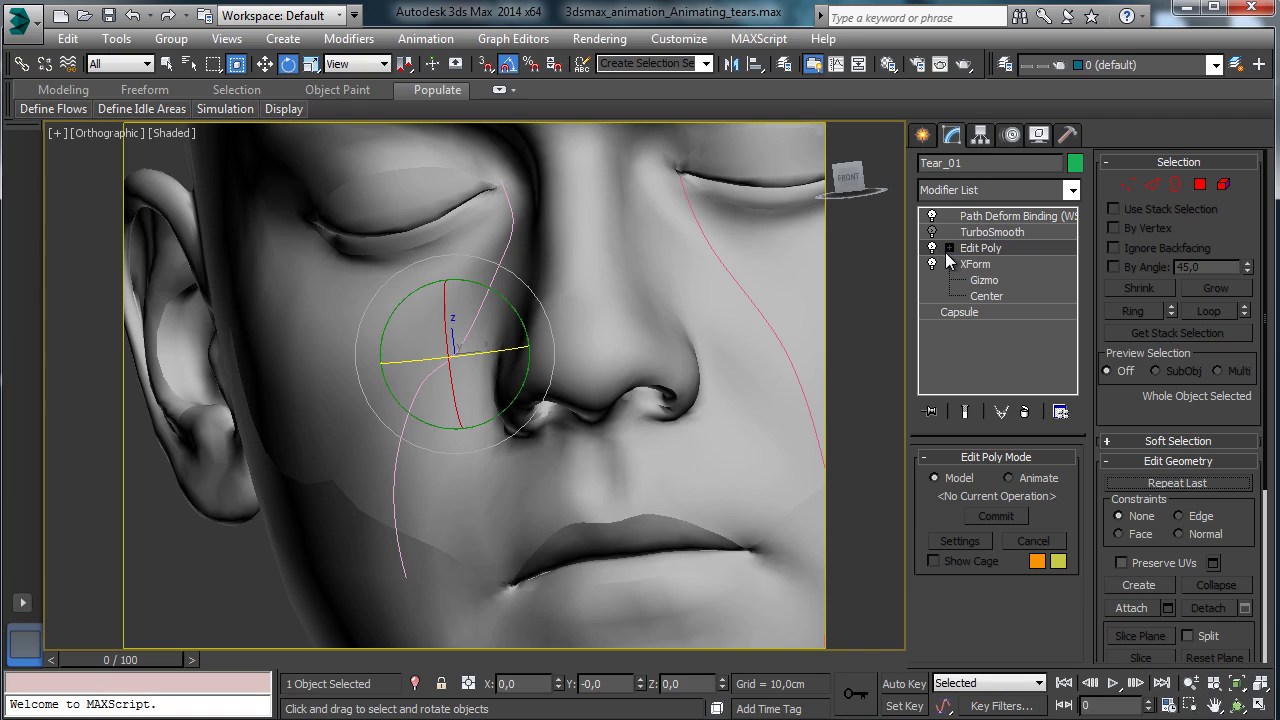
- Enter Edit Poly Vertex level and isolate Tear_01, zooming out to frame the whole tear
left_click(1126, 190)
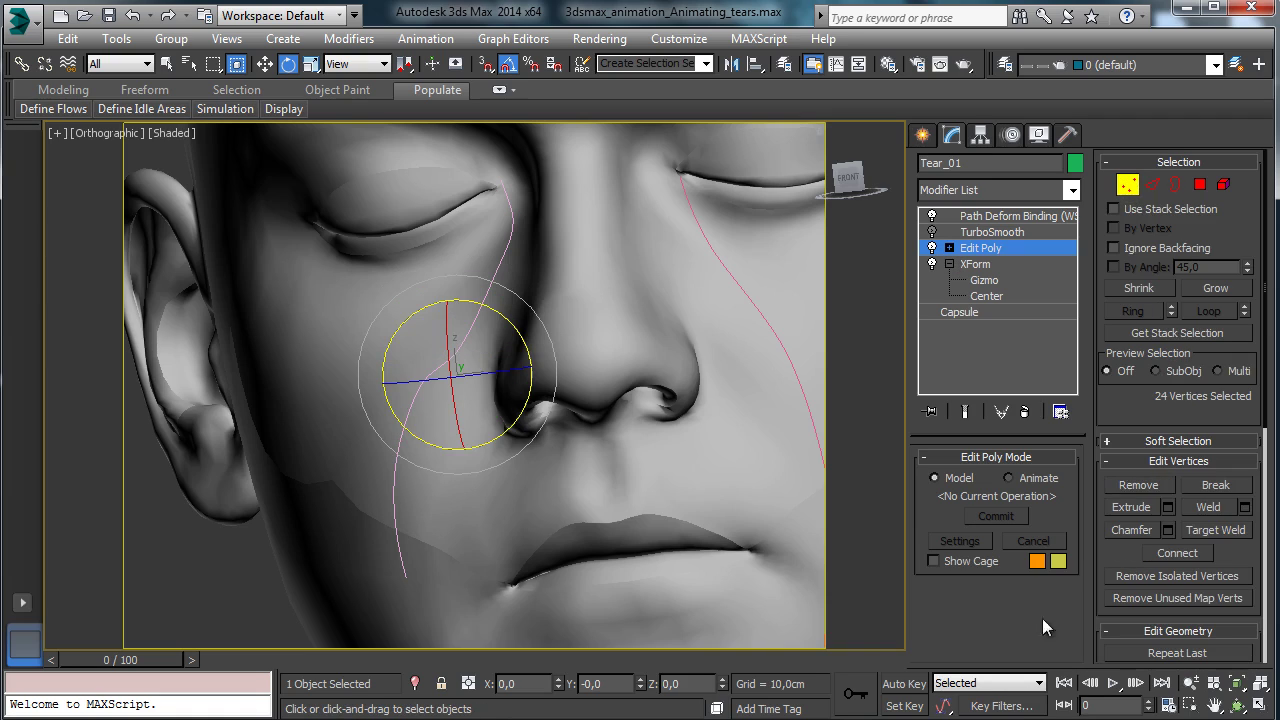
left_click(416, 684)
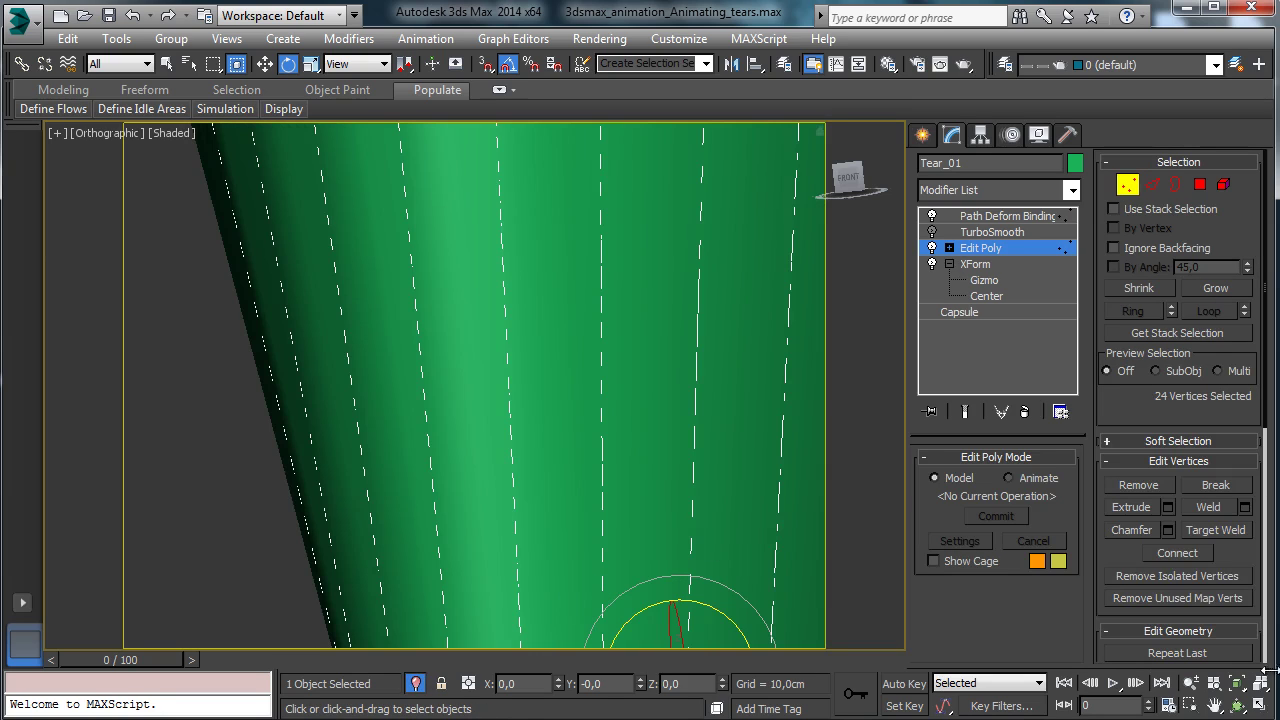
left_click(1190, 683)
left_click_drag(643, 351, 666, 471)
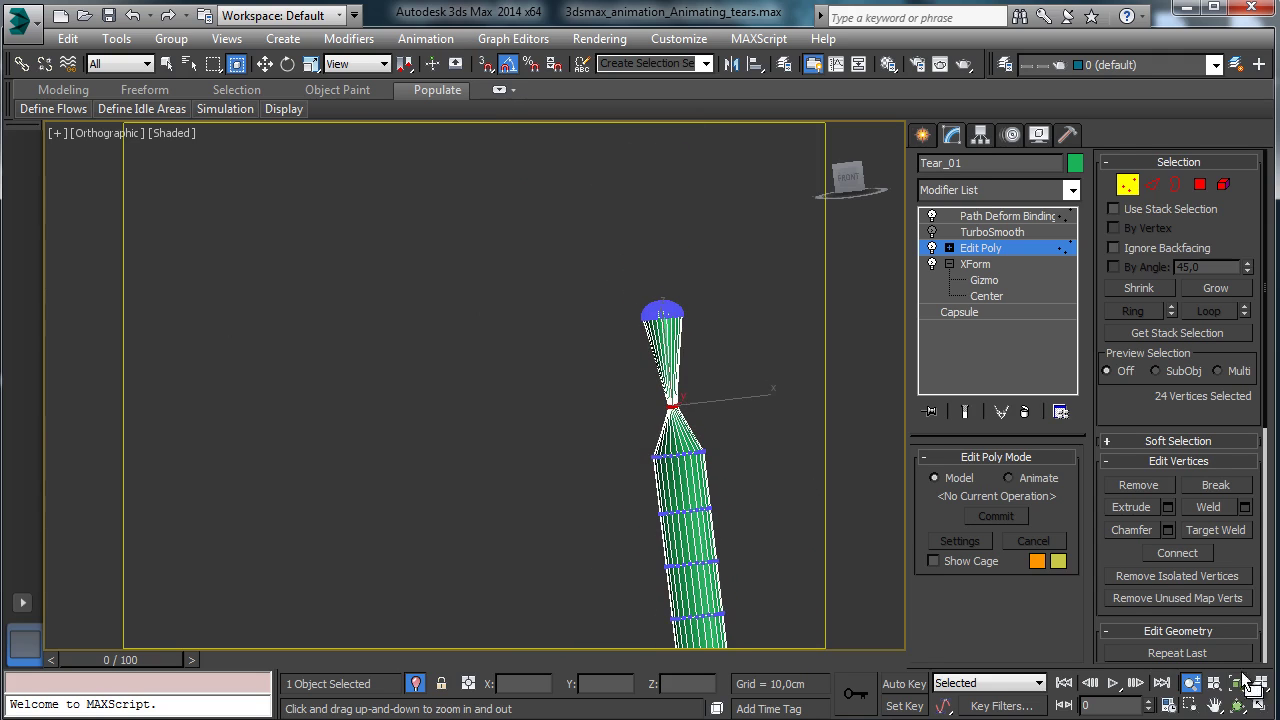
left_click(1237, 706)
mouse_move(564, 450)
left_mouse_down()
mouse_move(189, 460)
mouse_move(337, 457)
mouse_move(275, 467)
mouse_move(491, 431)
mouse_move(423, 457)
mouse_move(570, 447)
left_mouse_up()
- Turn off Path Deform Binding and Edit Poly so the tear shows as a straight capsule
left_click(965, 412)
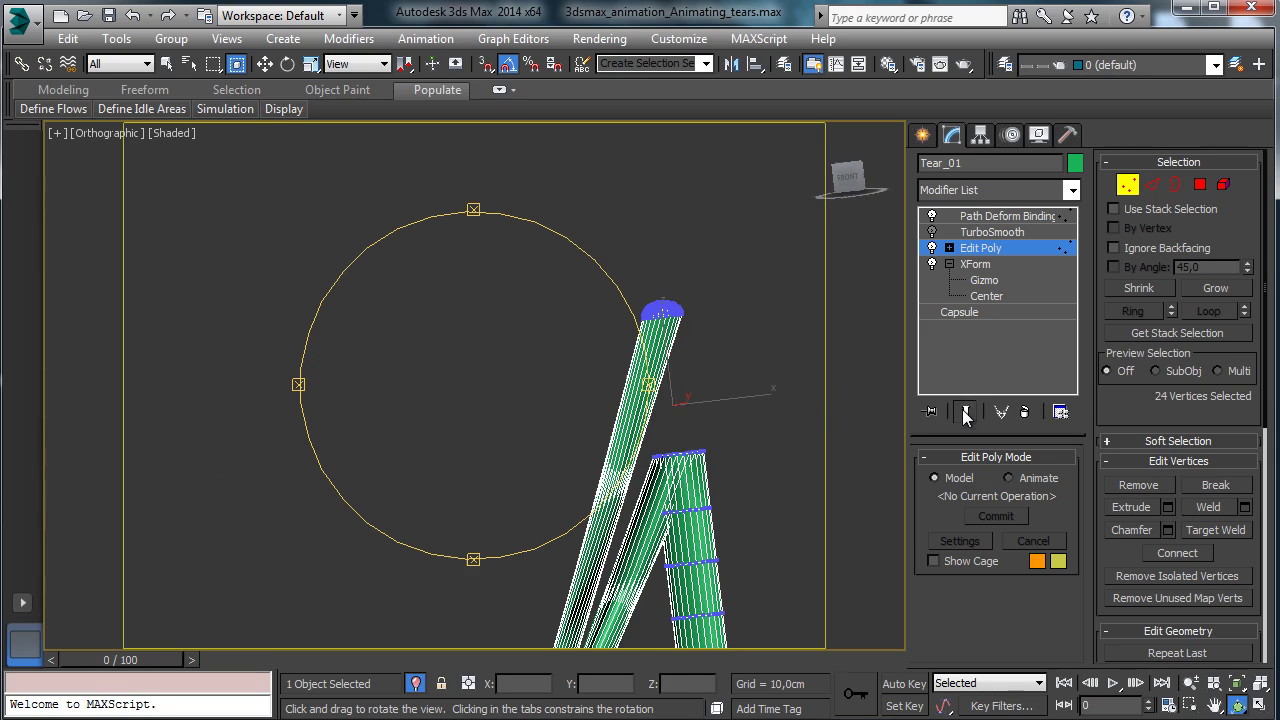
left_click(966, 416)
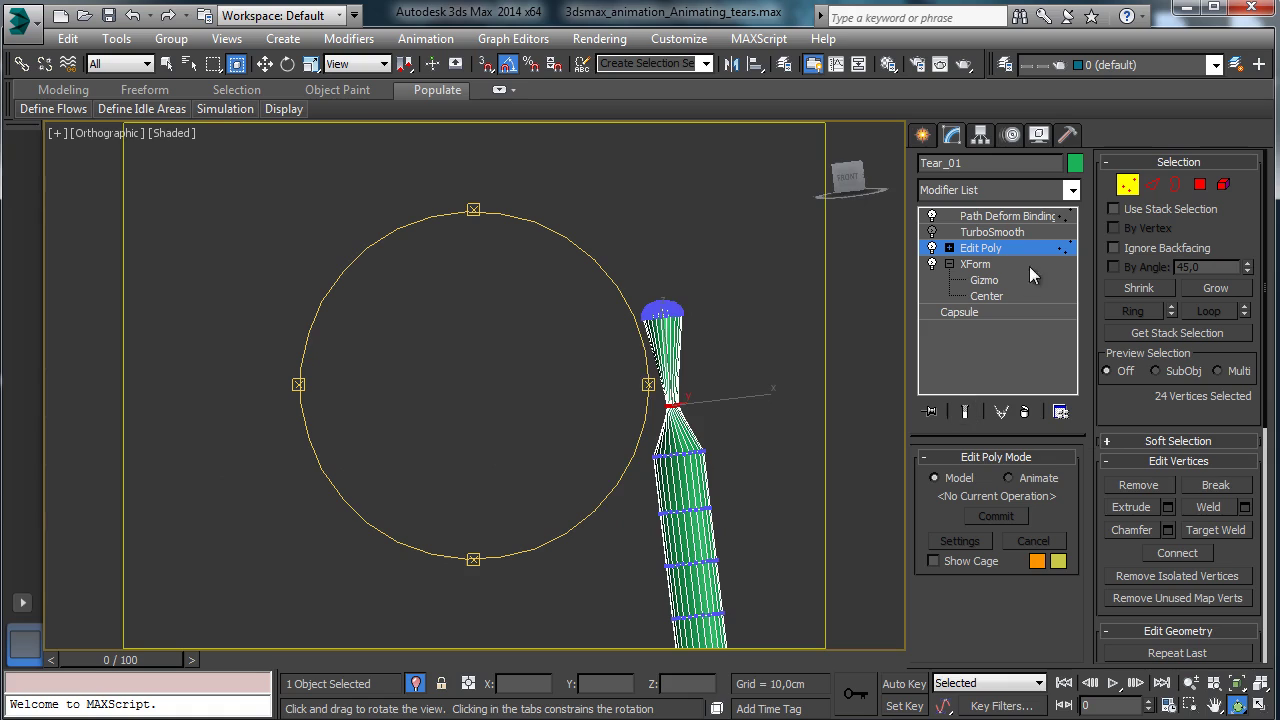
left_click(931, 218)
left_click(931, 248)
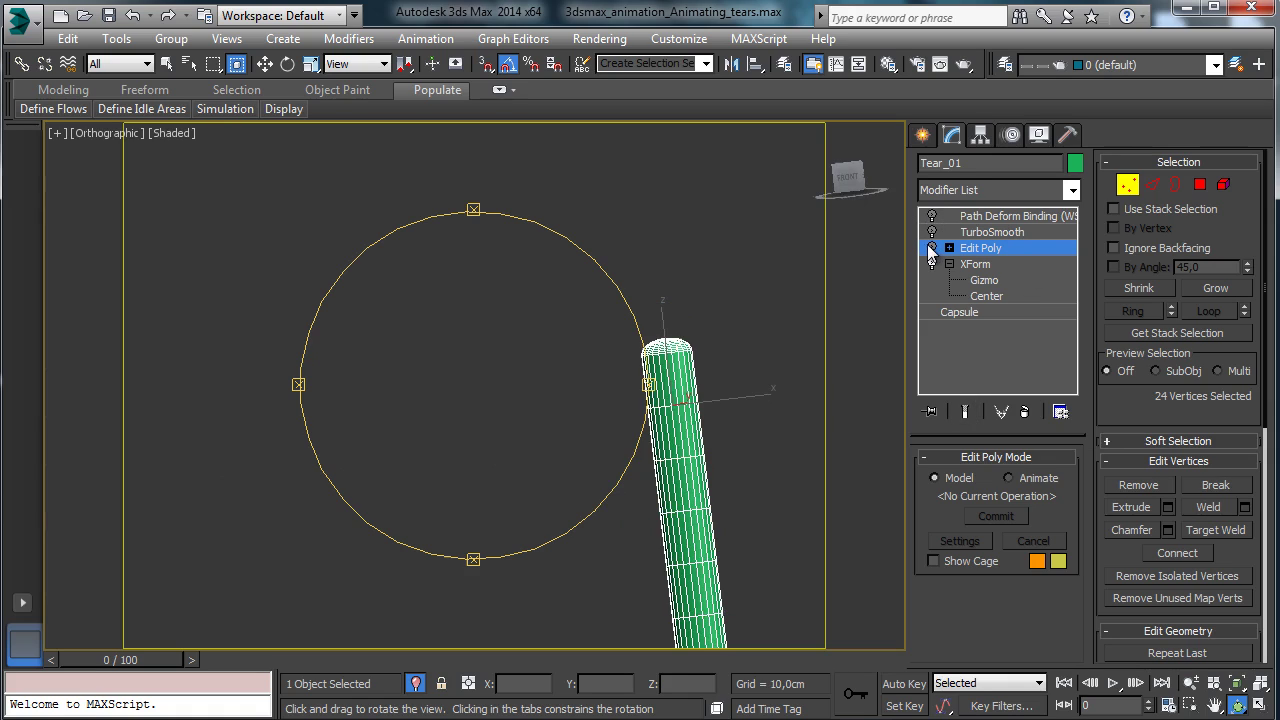
left_click(931, 248)
left_click(931, 248)
- Delete the Edit Poly modifier from Tear_01's stack
left_click(1026, 412)
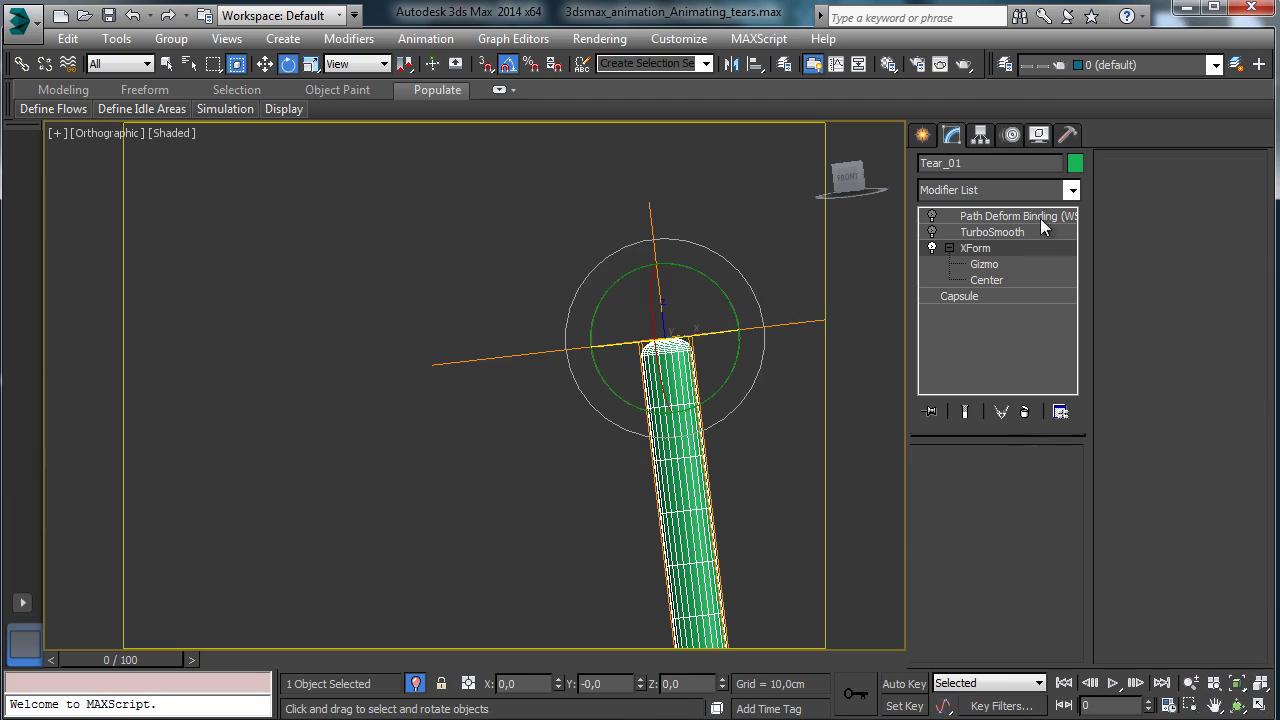
left_click(1073, 190)
left_click_drag(1074, 223, 1087, 199)
left_click(1072, 192)
- Add a Poly Select modifier and marquee-select the vertices at the tear's top end
left_click(1071, 192)
left_click(985, 289)
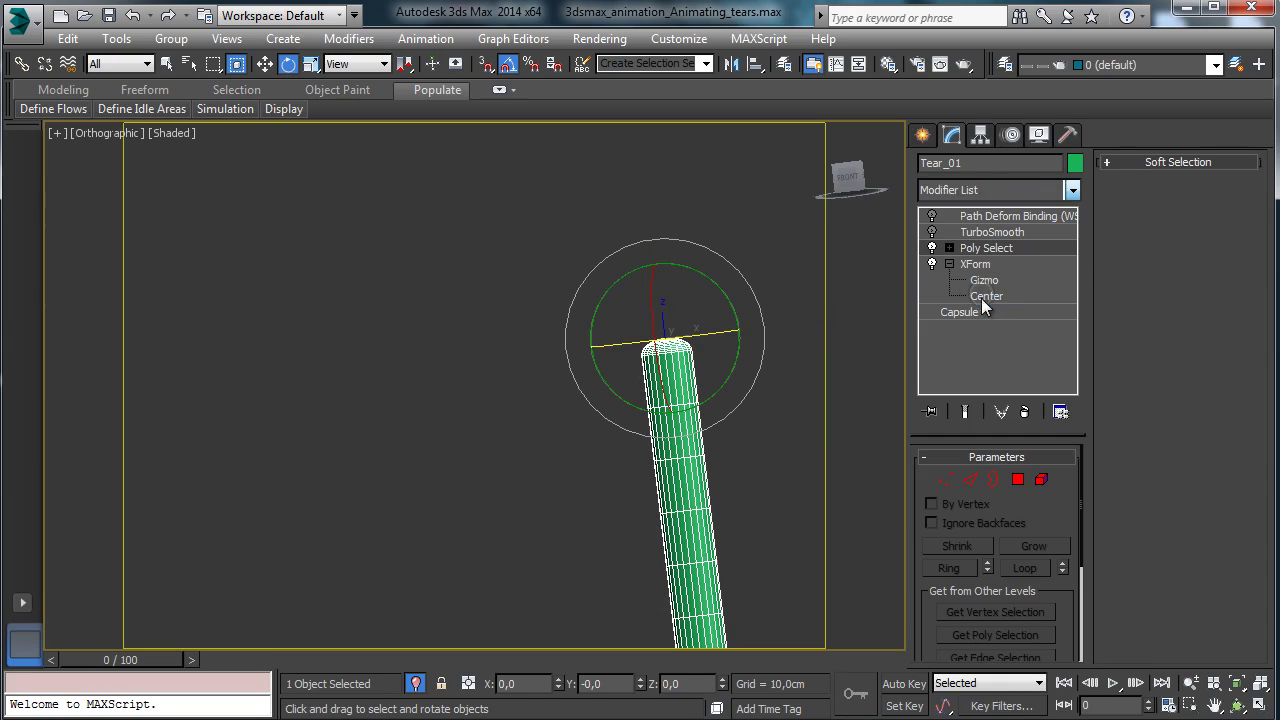
left_click(945, 479)
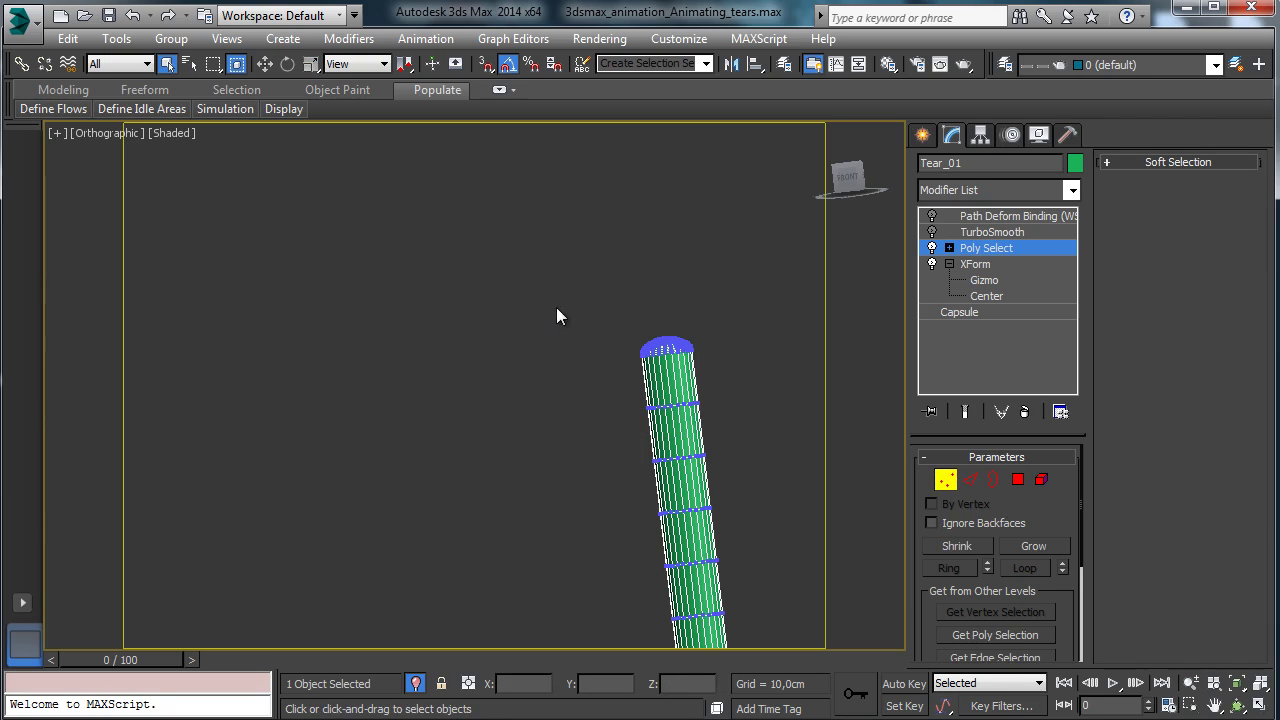
left_click_drag(702, 583, 757, 537)
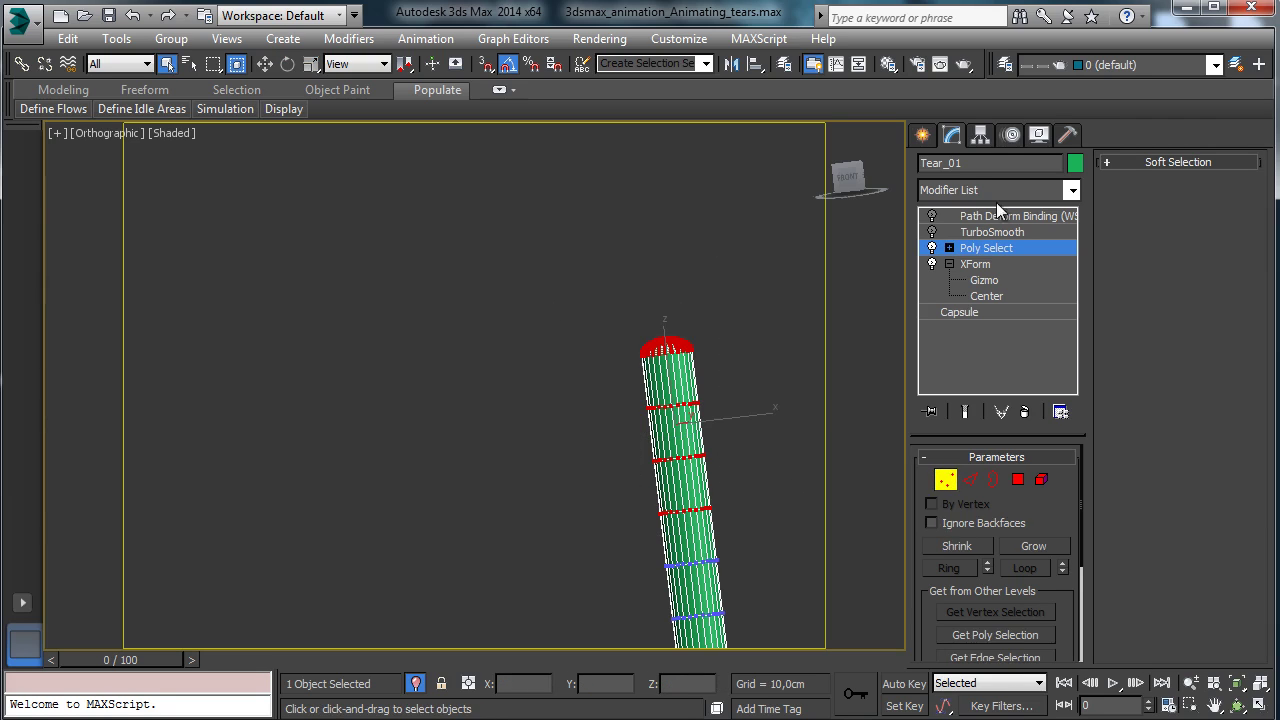
left_click(1073, 190)
- Add an FFD 3x3x3, scale up its middle lattice row to widen the tear, and lower the top row
left_click(1003, 707)
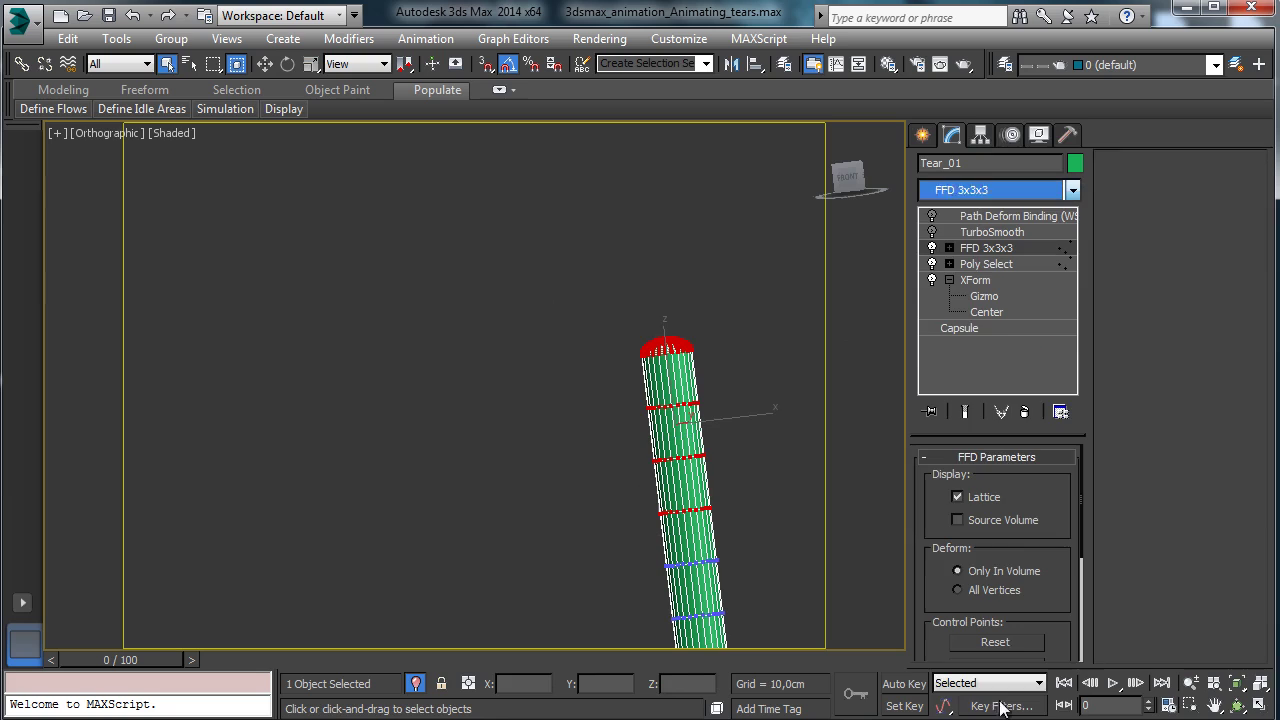
left_click(1237, 705)
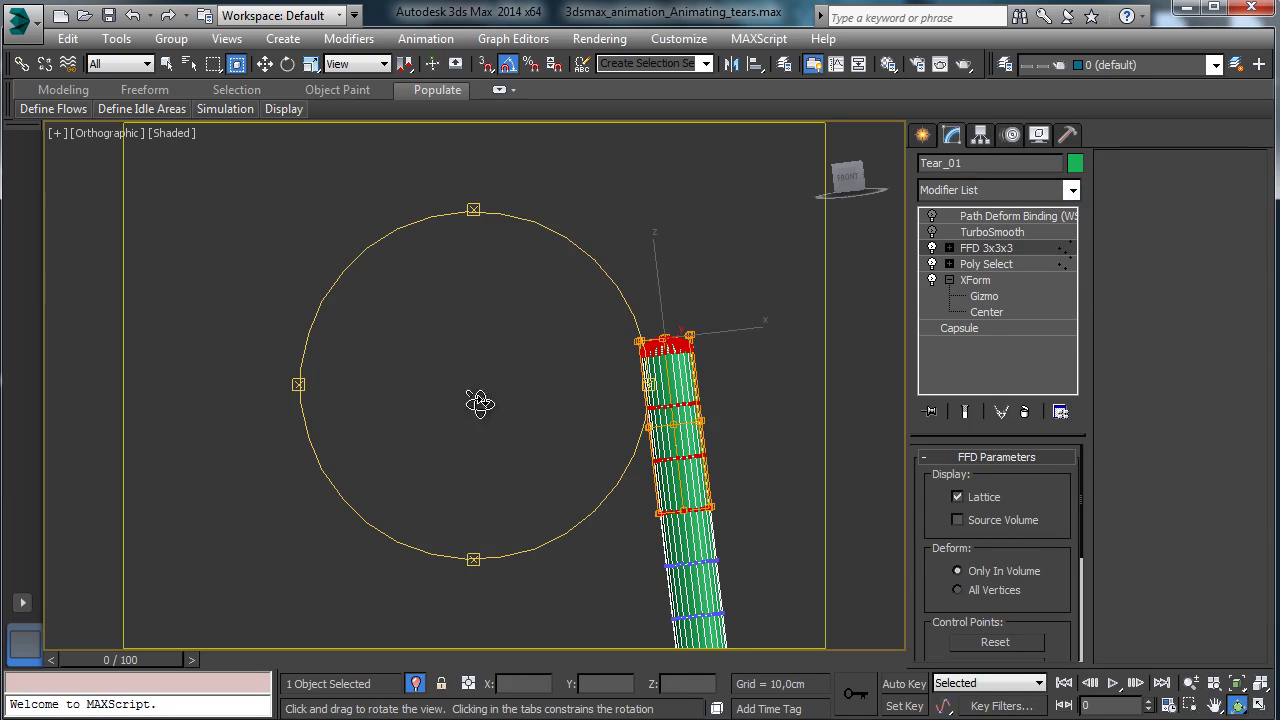
left_click_drag(479, 403, 560, 391)
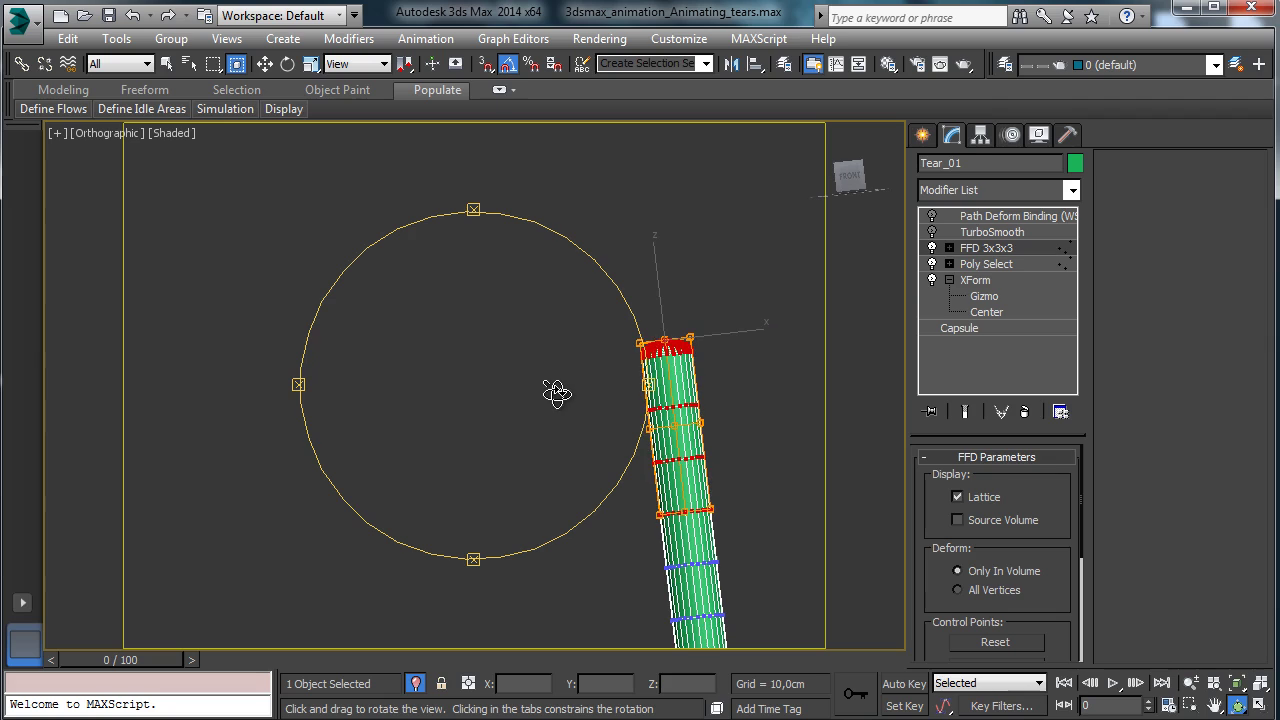
left_click(949, 248)
left_click(985, 265)
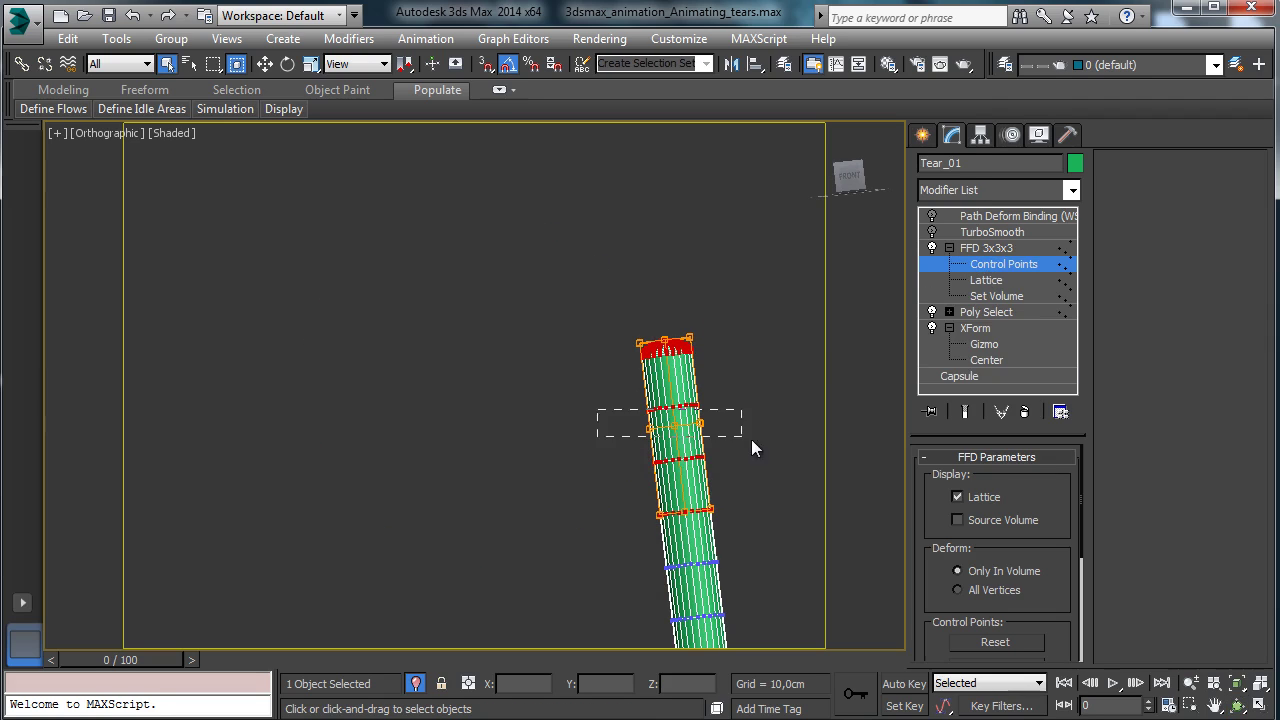
left_click(312, 64)
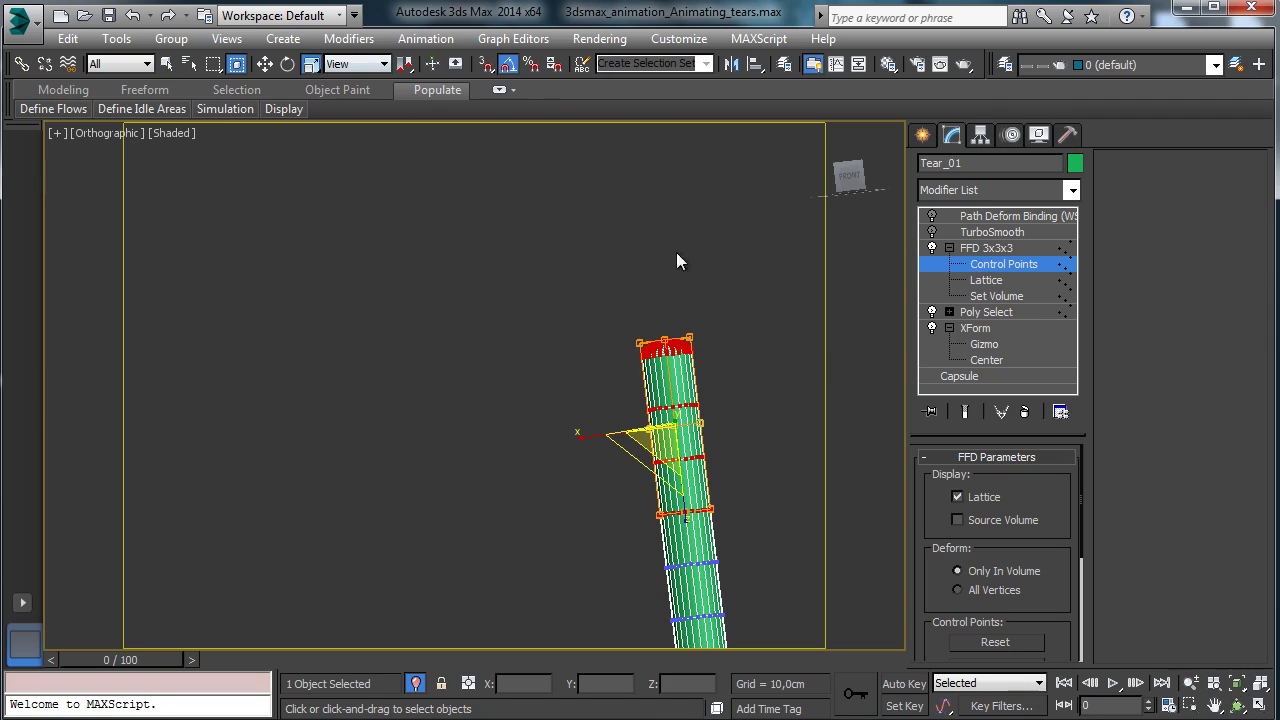
left_click_drag(660, 441, 750, 356)
left_click(265, 64)
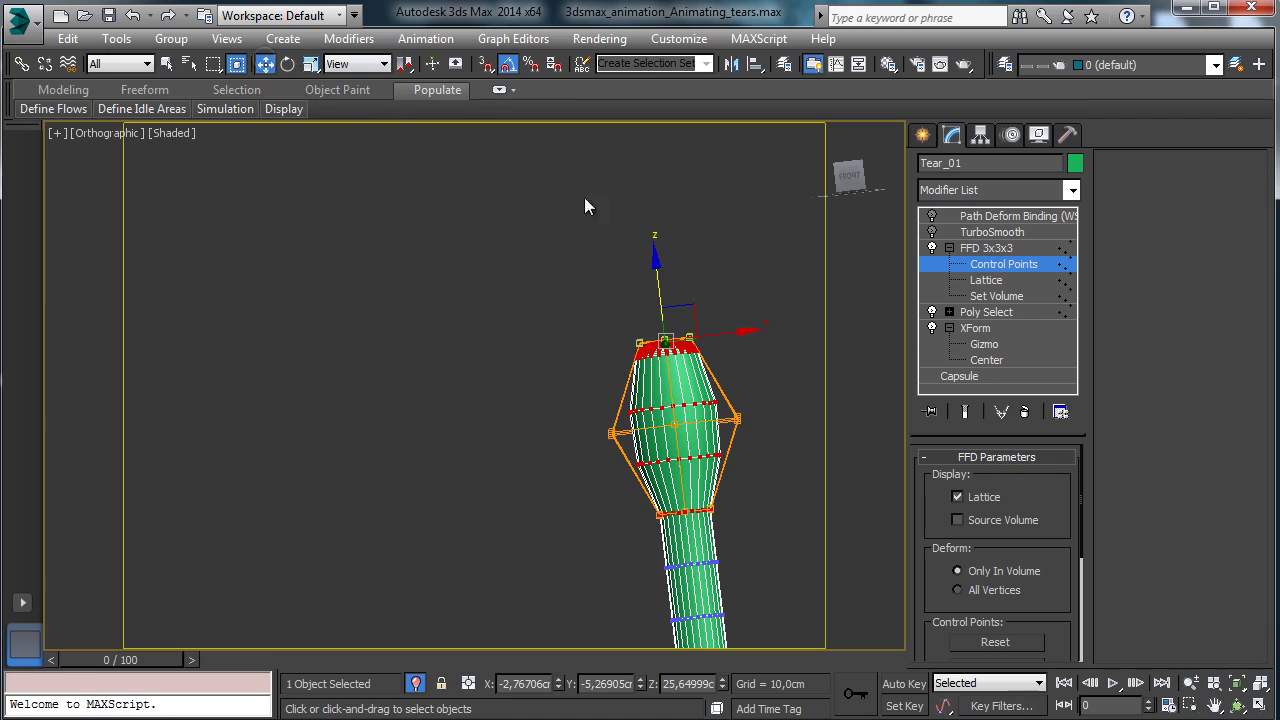
left_click_drag(655, 272, 645, 340)
- Nudge the top lattice row down, then scale the control points around the bulb along Y
left_click_drag(766, 442, 768, 438)
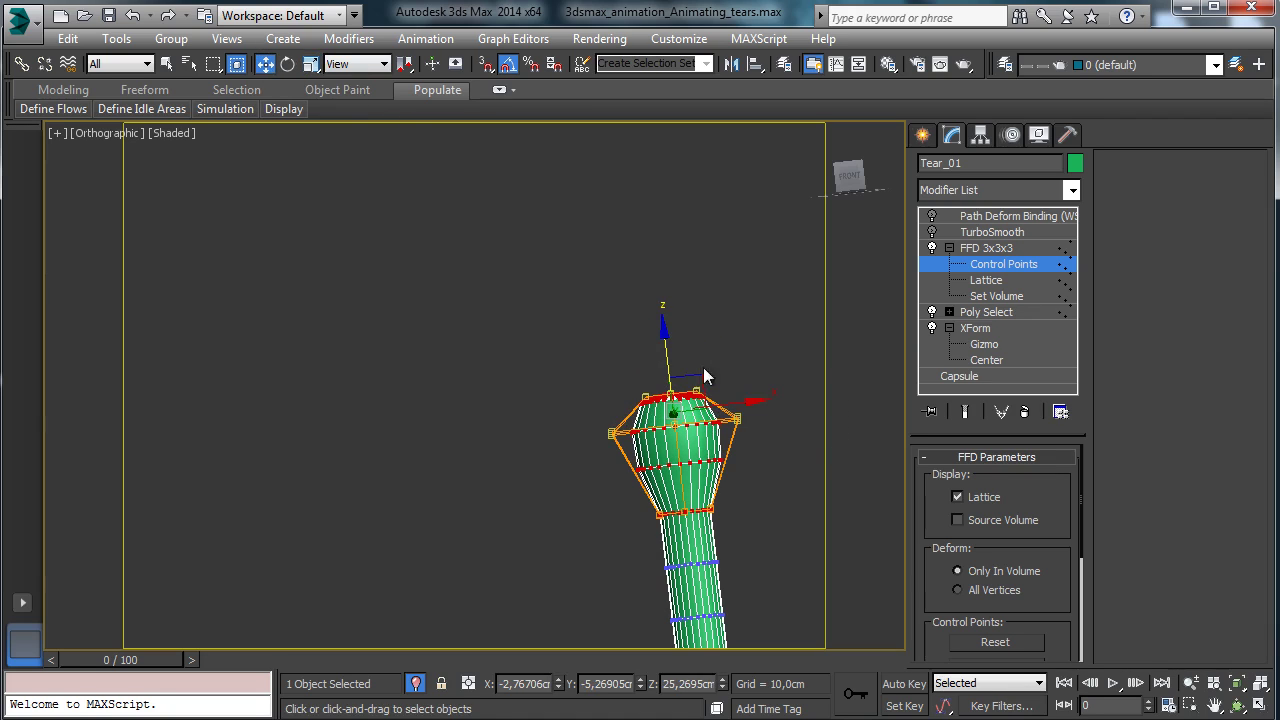
left_click_drag(663, 353, 678, 378)
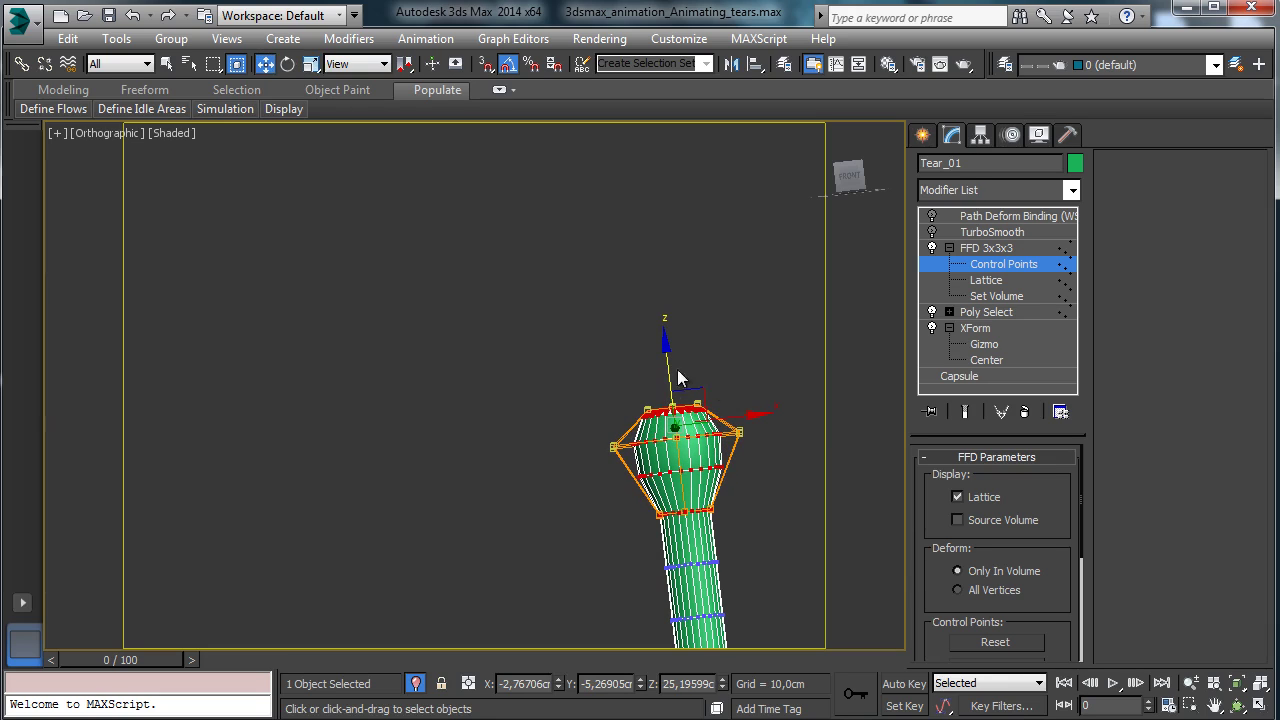
left_click_drag(618, 494, 757, 538)
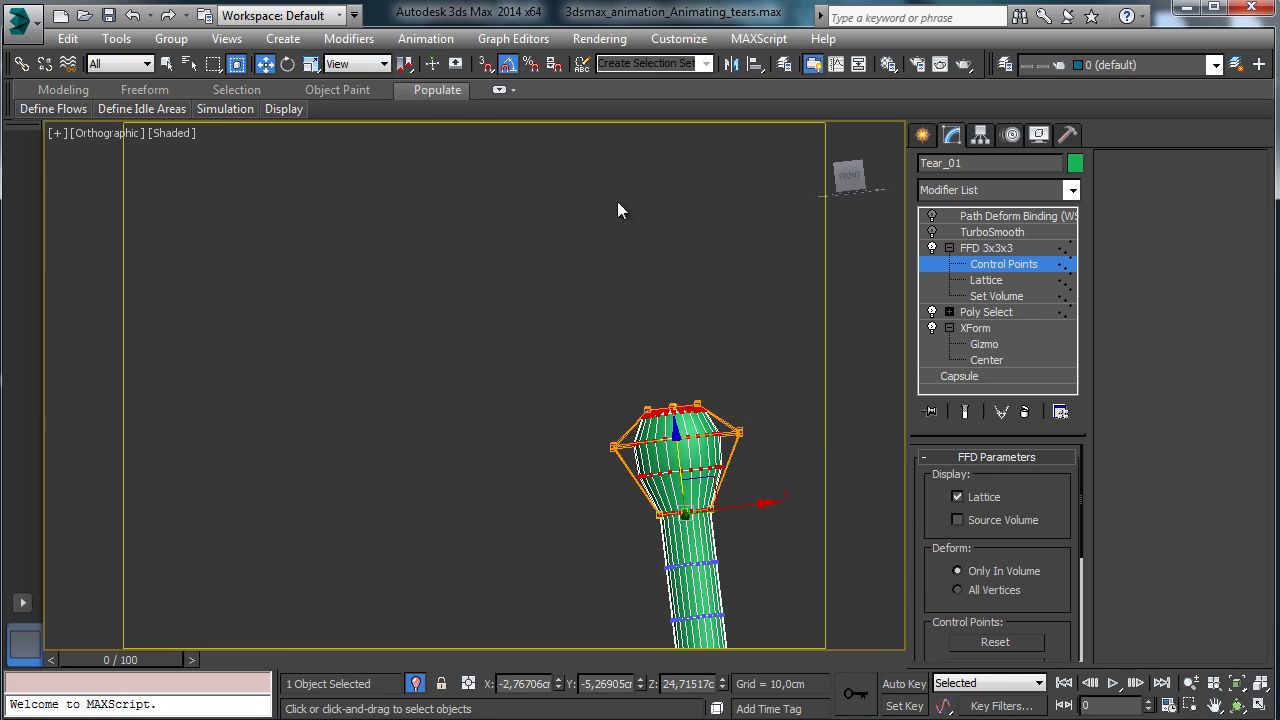
left_click(308, 66)
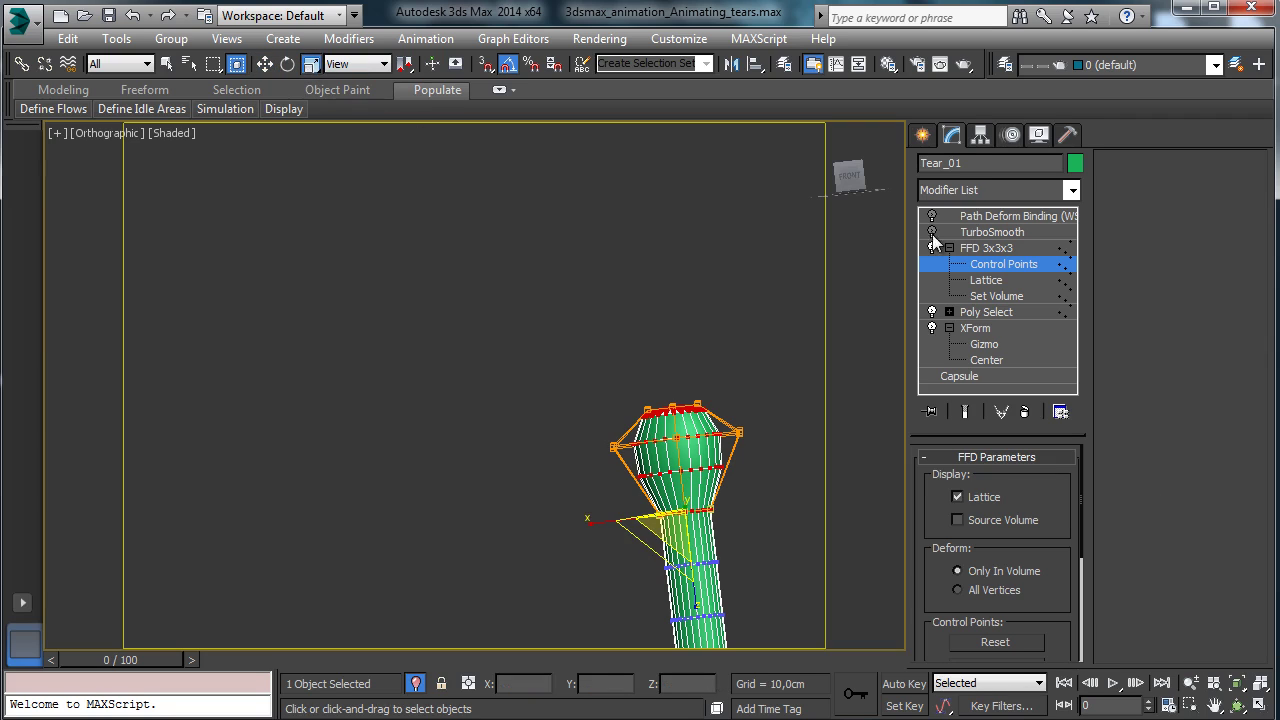
left_click(967, 411)
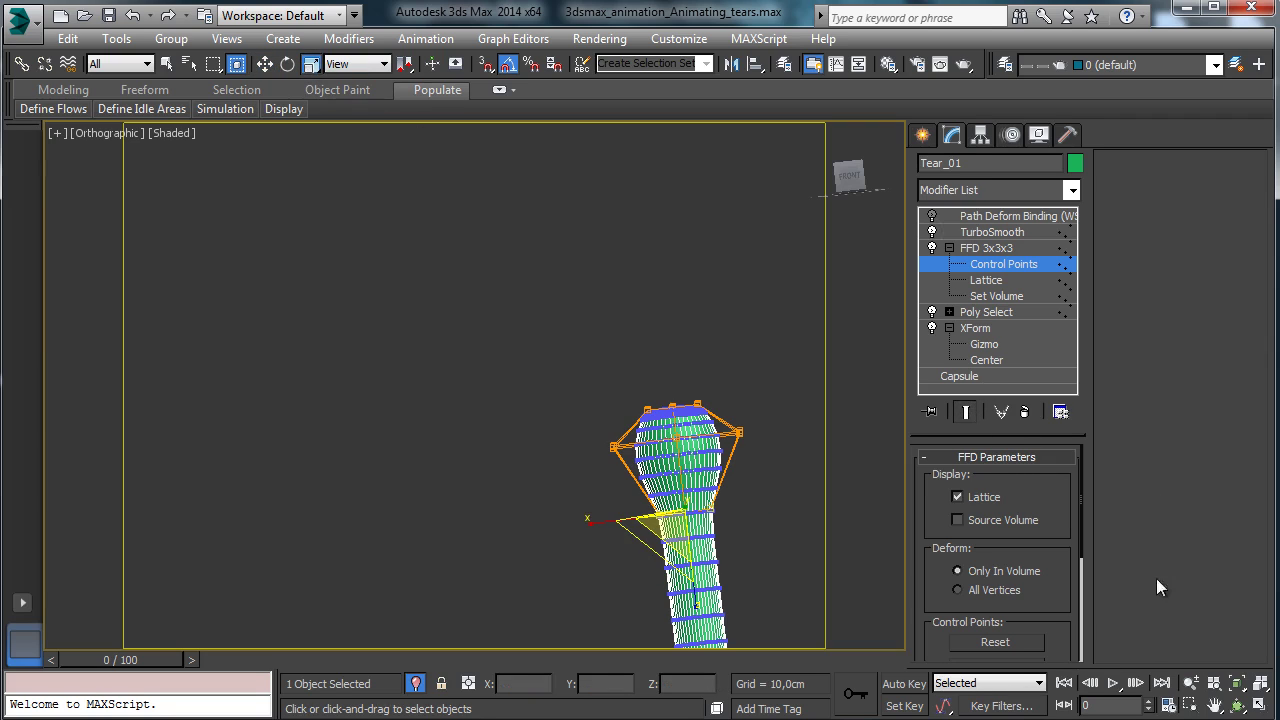
left_click(1237, 705)
left_click_drag(609, 471, 420, 474)
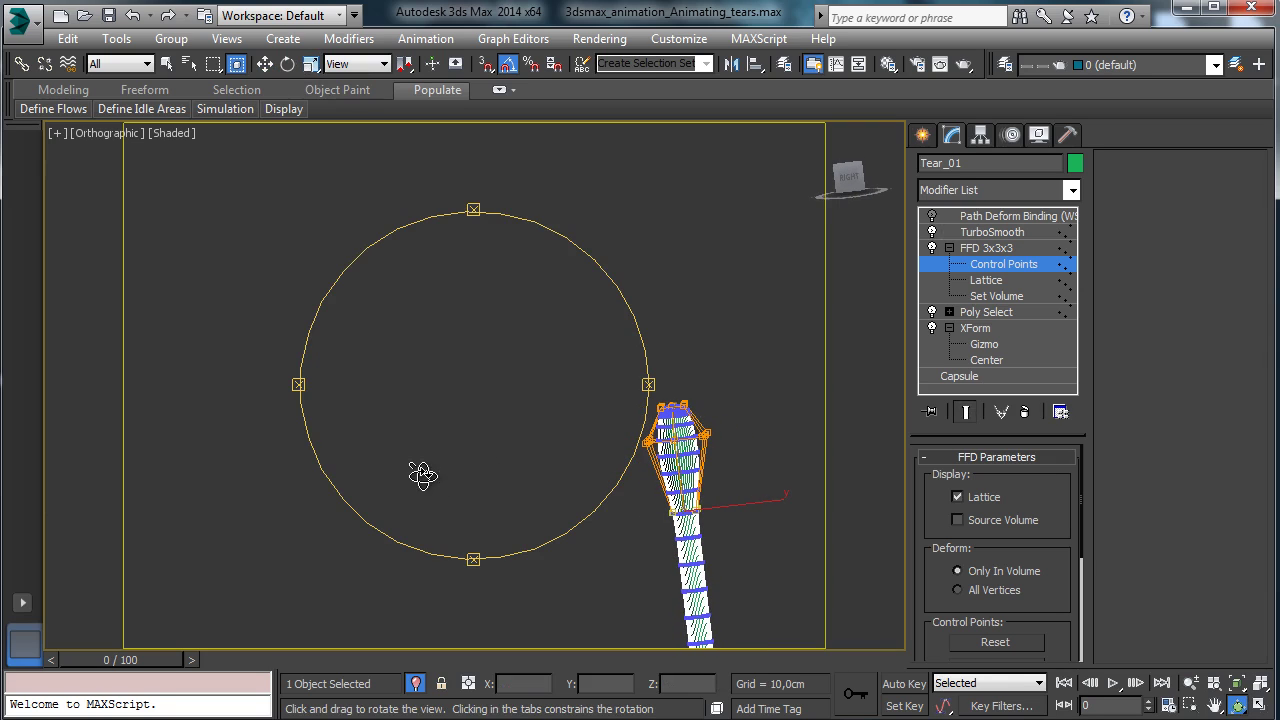
left_click(265, 63)
left_click_drag(779, 453, 781, 453)
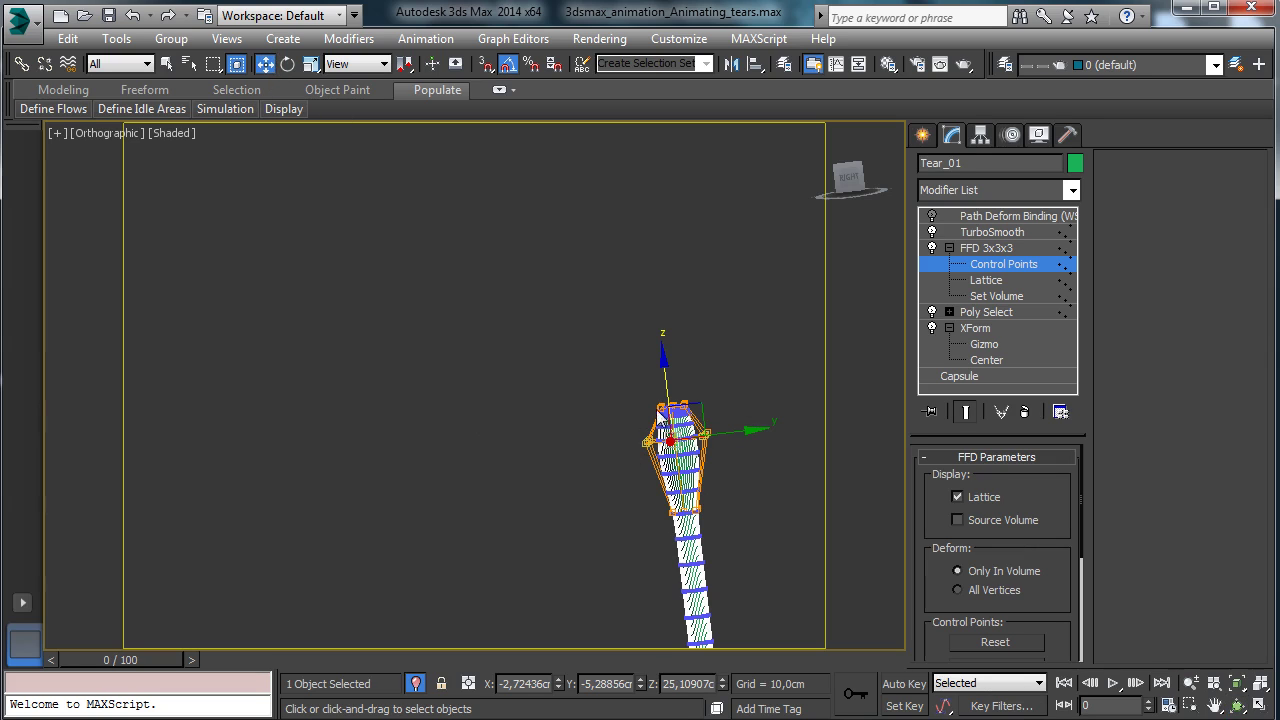
left_click(311, 65)
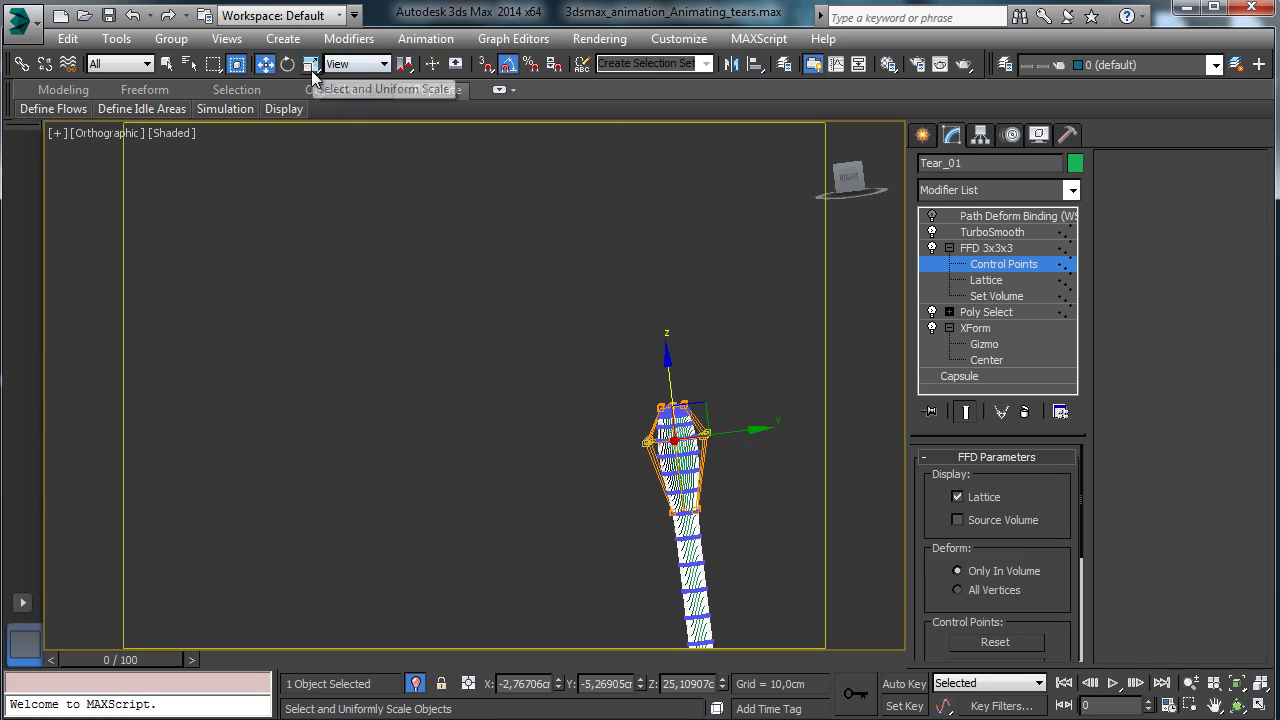
left_click_drag(771, 429, 634, 391)
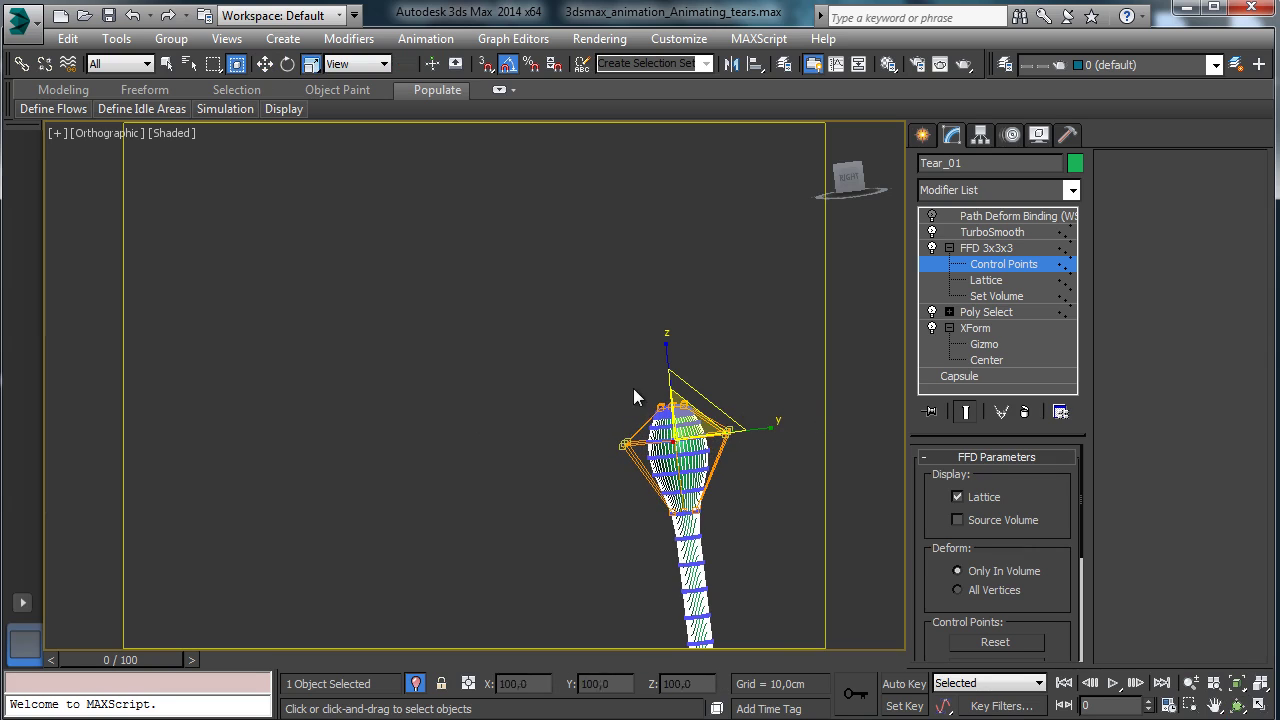
- Pull the top control point upward into a tip, then exit Control Points for Path Deform Binding
left_click(1237, 705)
left_click_drag(576, 440, 761, 437)
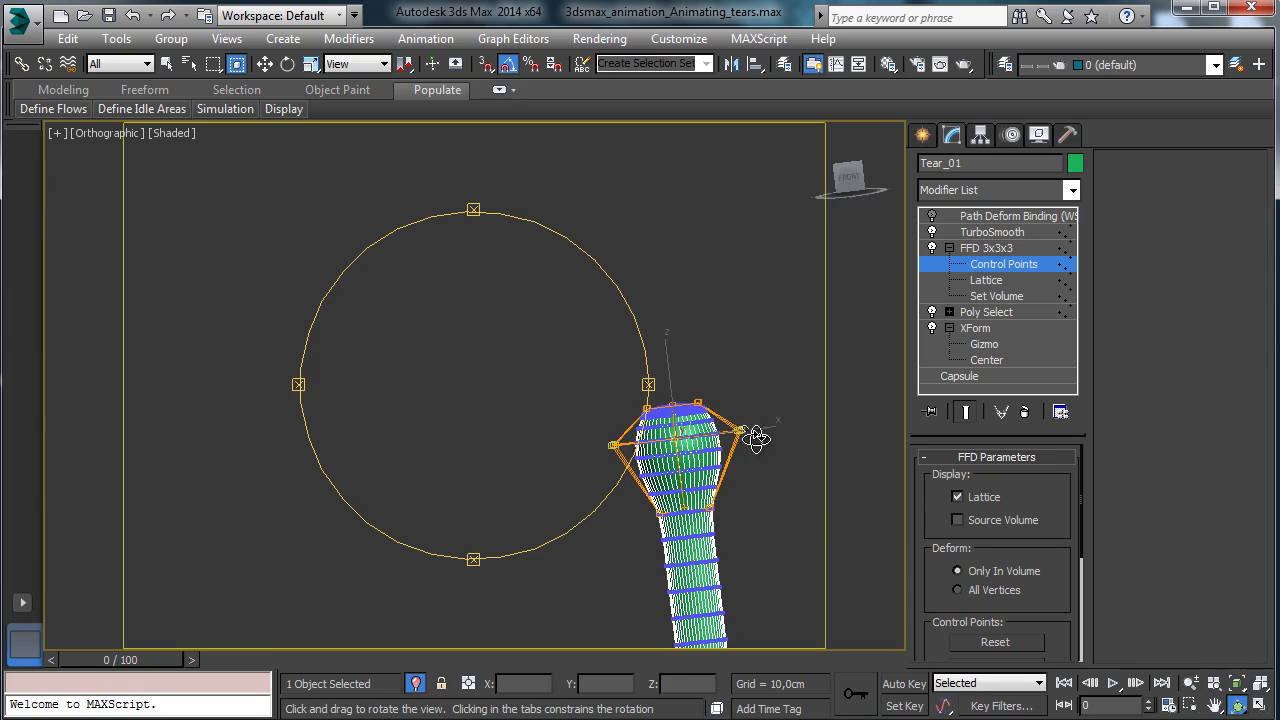
left_click(266, 64)
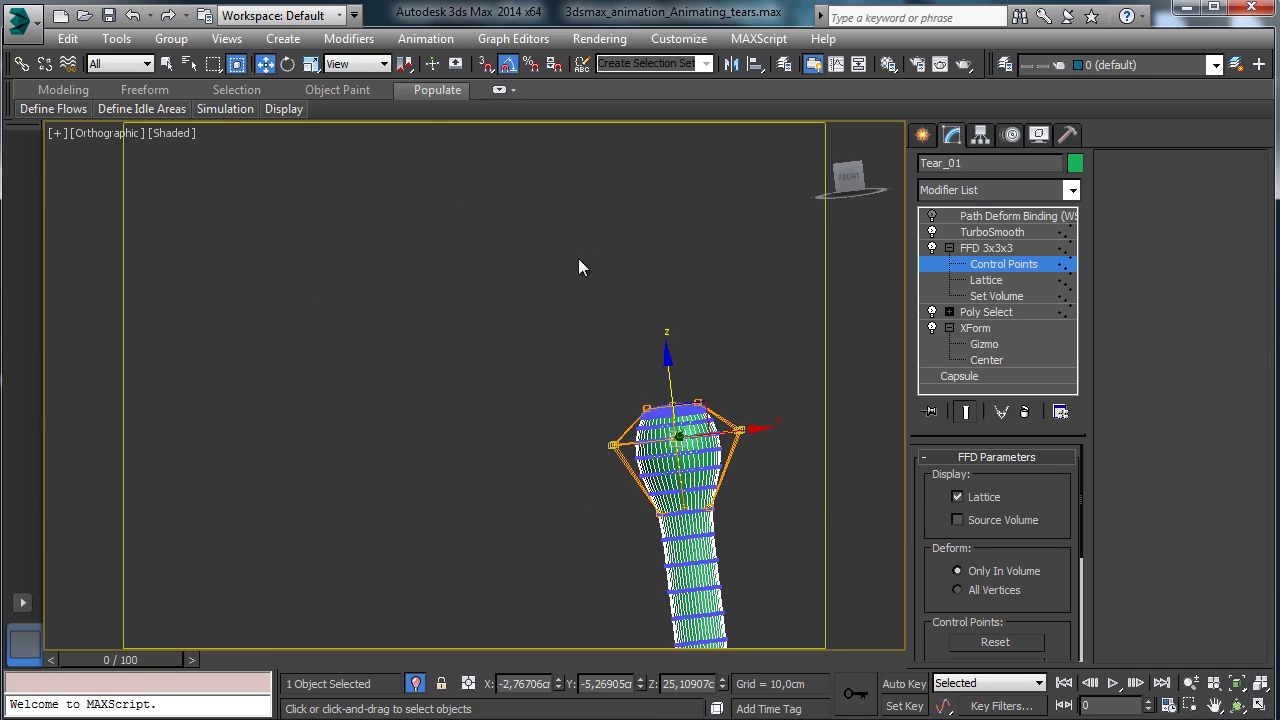
left_click(675, 404)
left_click_drag(669, 354, 660, 328)
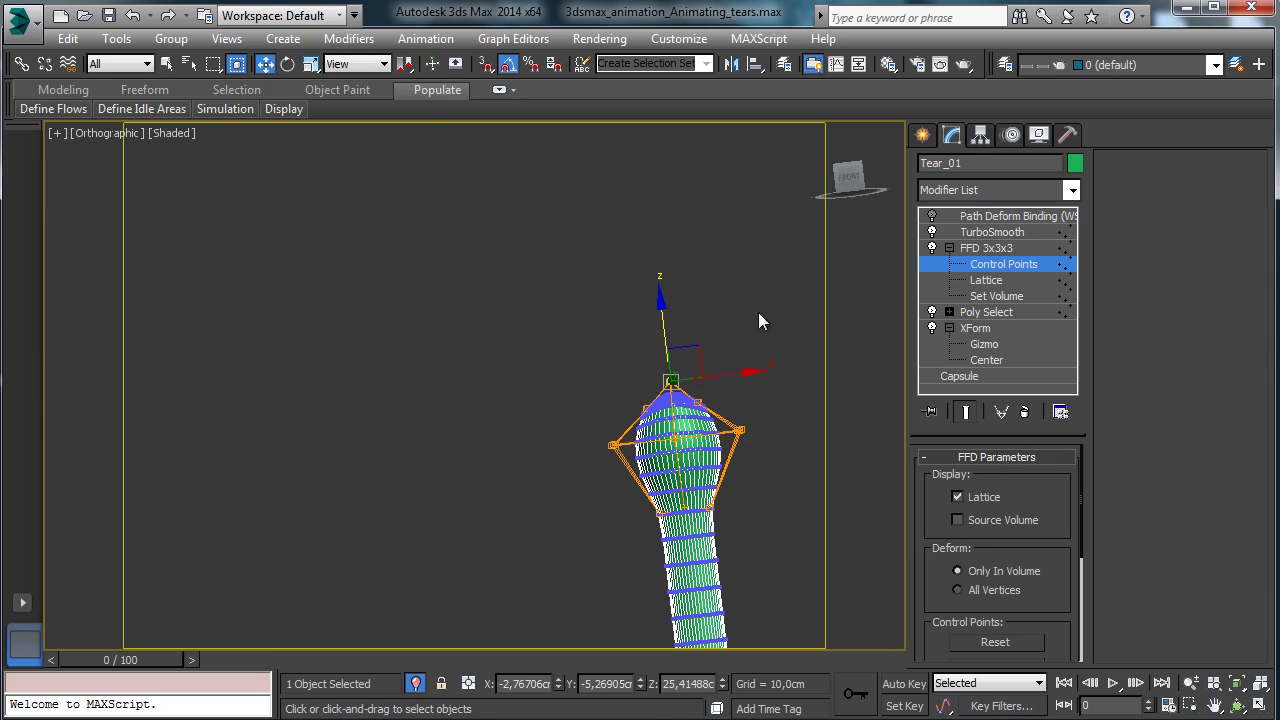
left_click(1236, 705)
left_click_drag(531, 434, 353, 433)
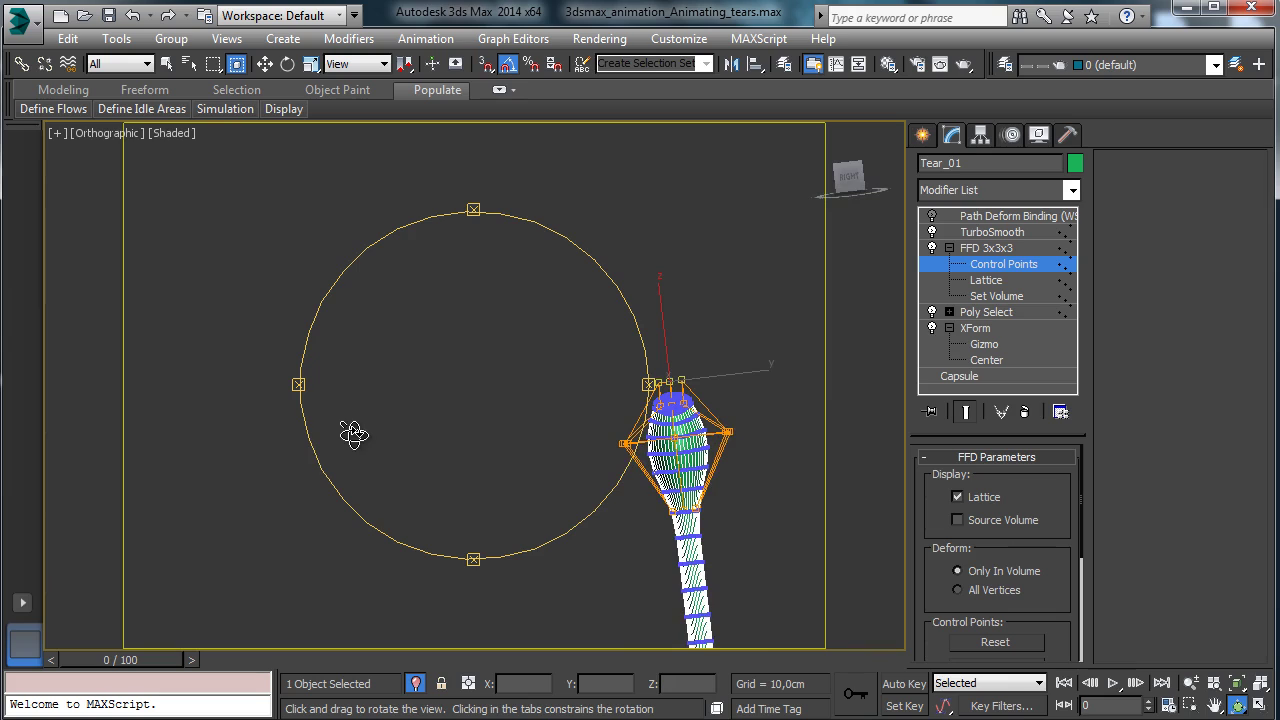
left_click(1000, 247)
left_click(1000, 216)
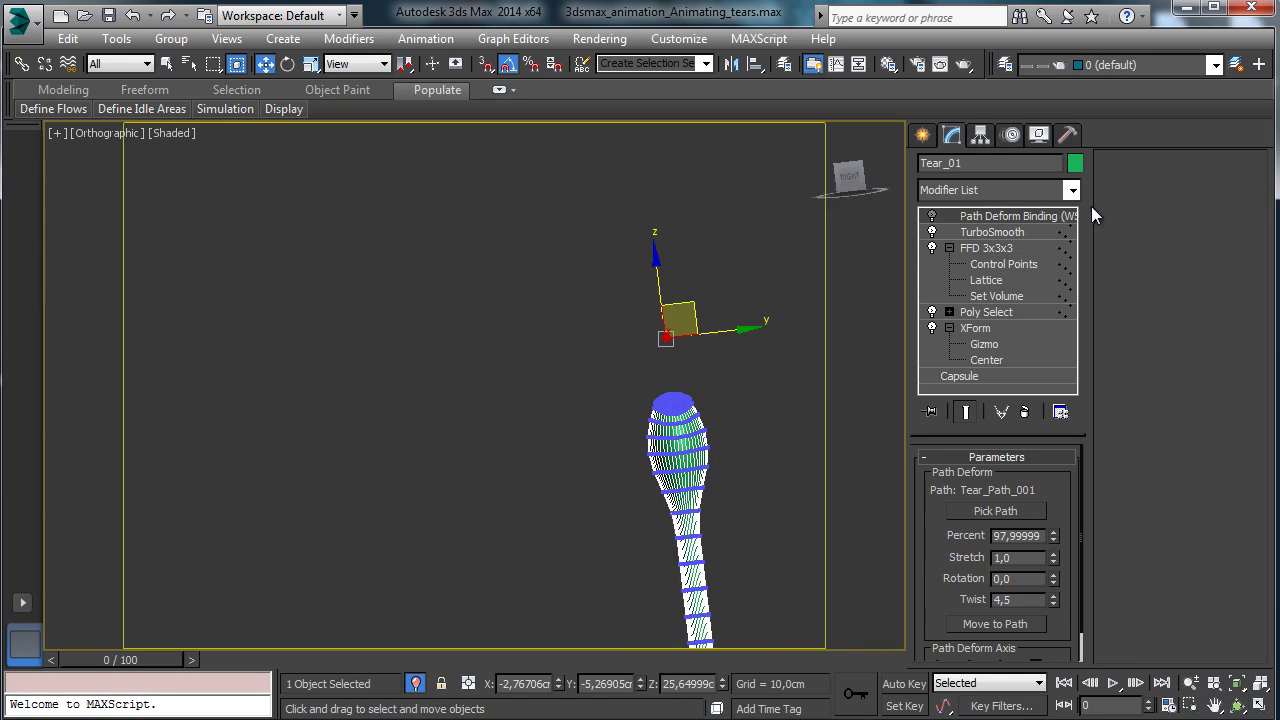
- Add a second Poly Select above FFD 3x3x3, then return to Path Deform Binding and un-isolate
left_click(997, 311)
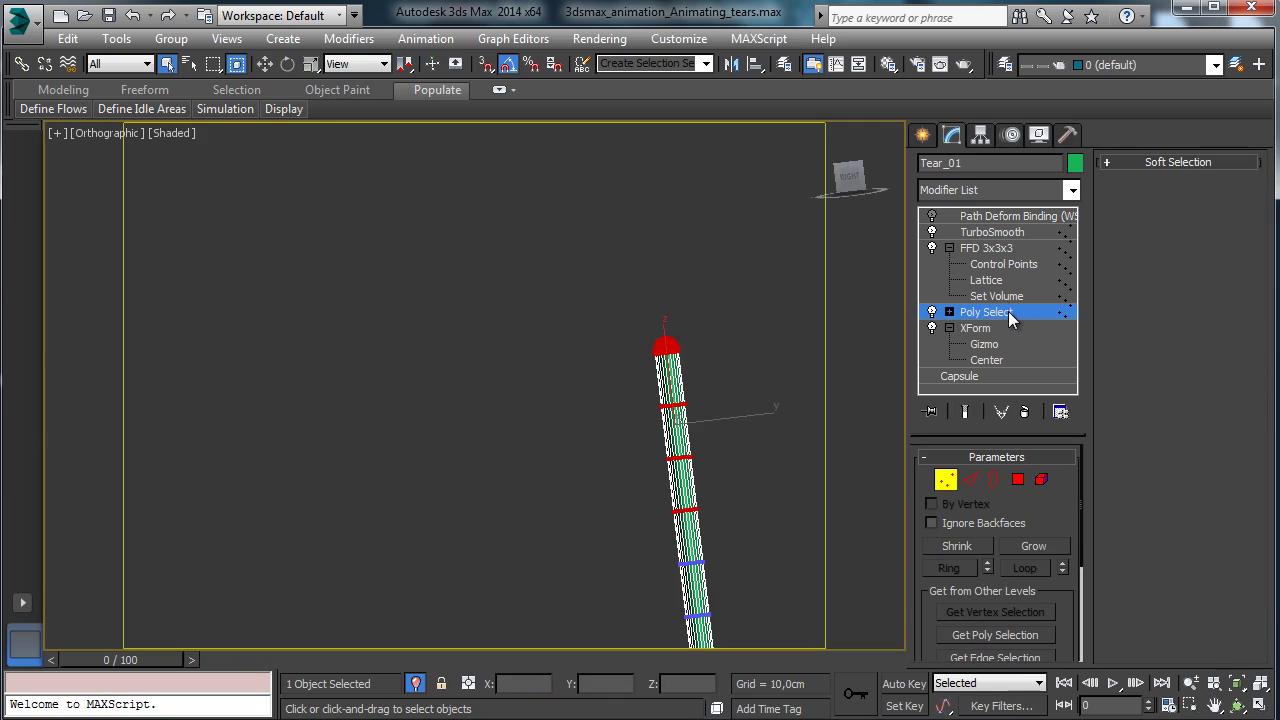
left_click(997, 233)
left_click(1000, 248)
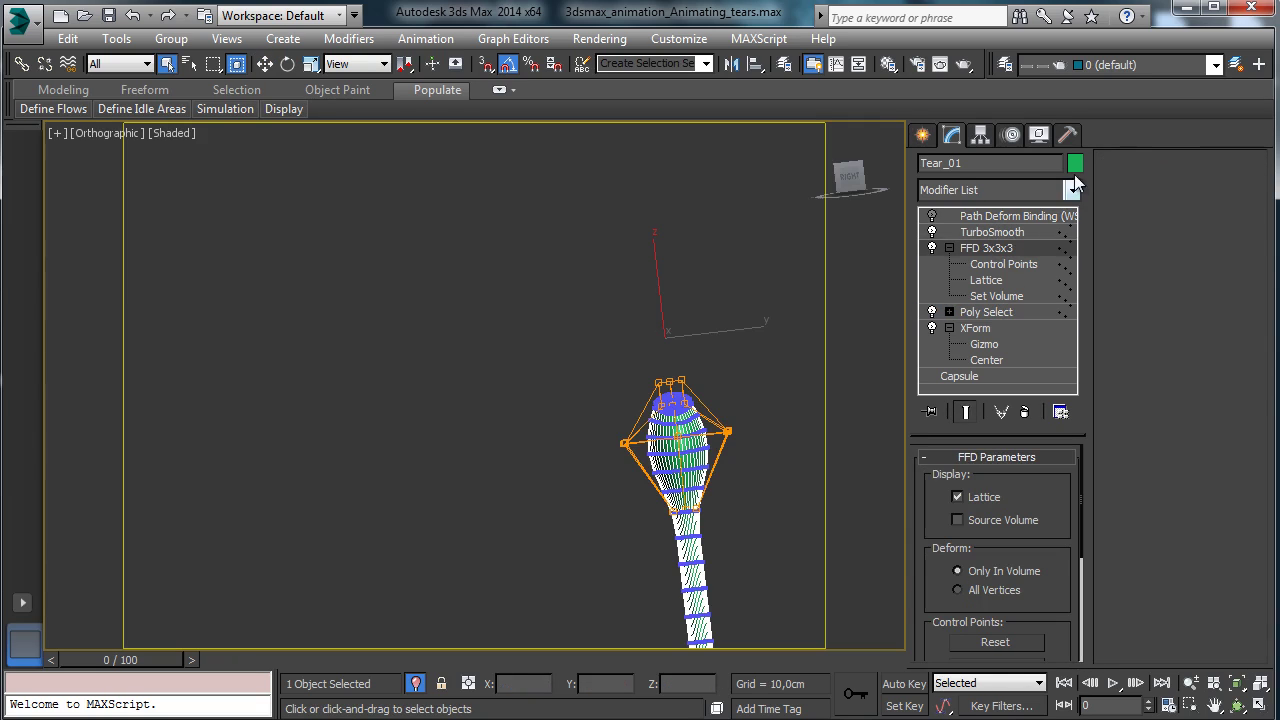
left_click(1073, 190)
left_click(990, 288)
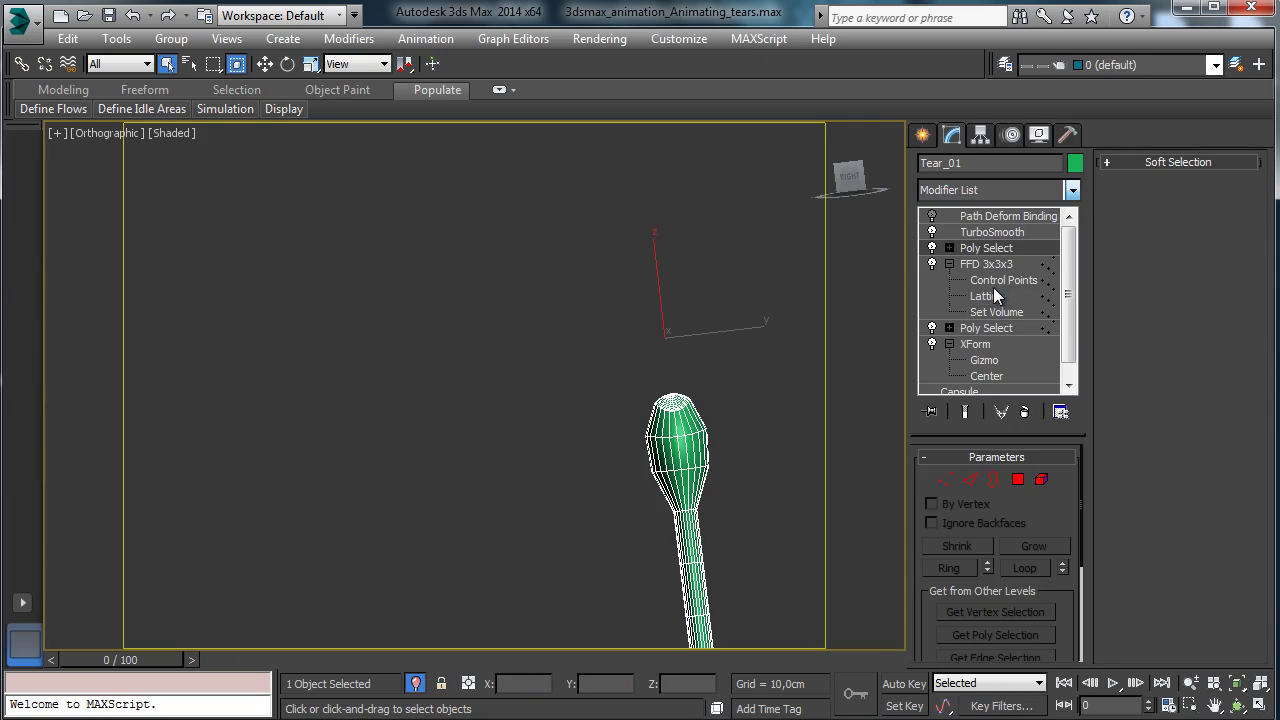
left_click(992, 232)
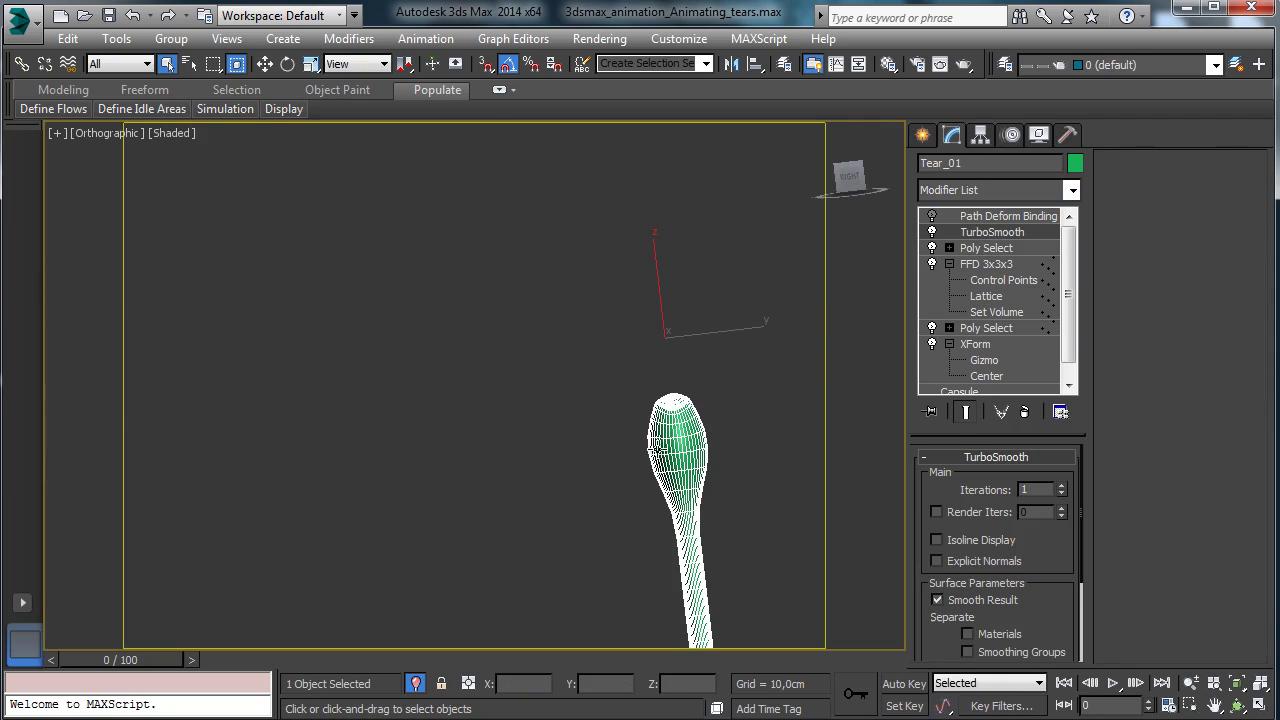
left_click(981, 220)
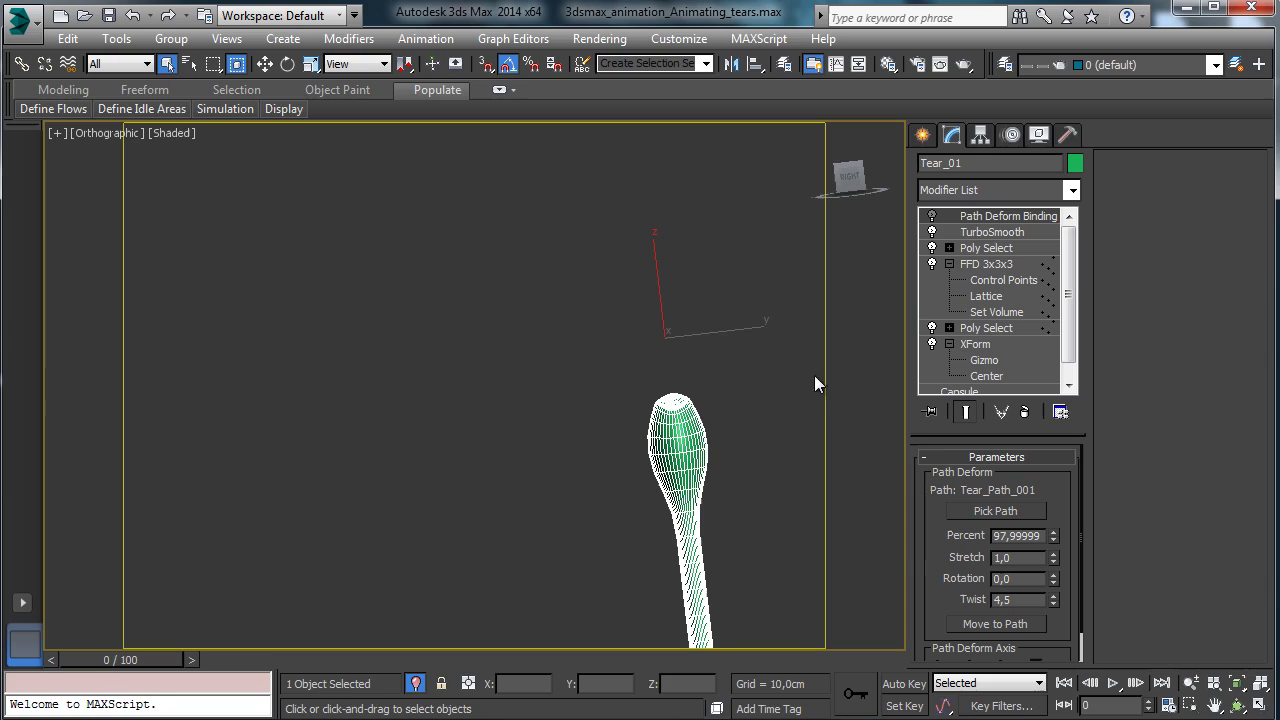
left_click(415, 684)
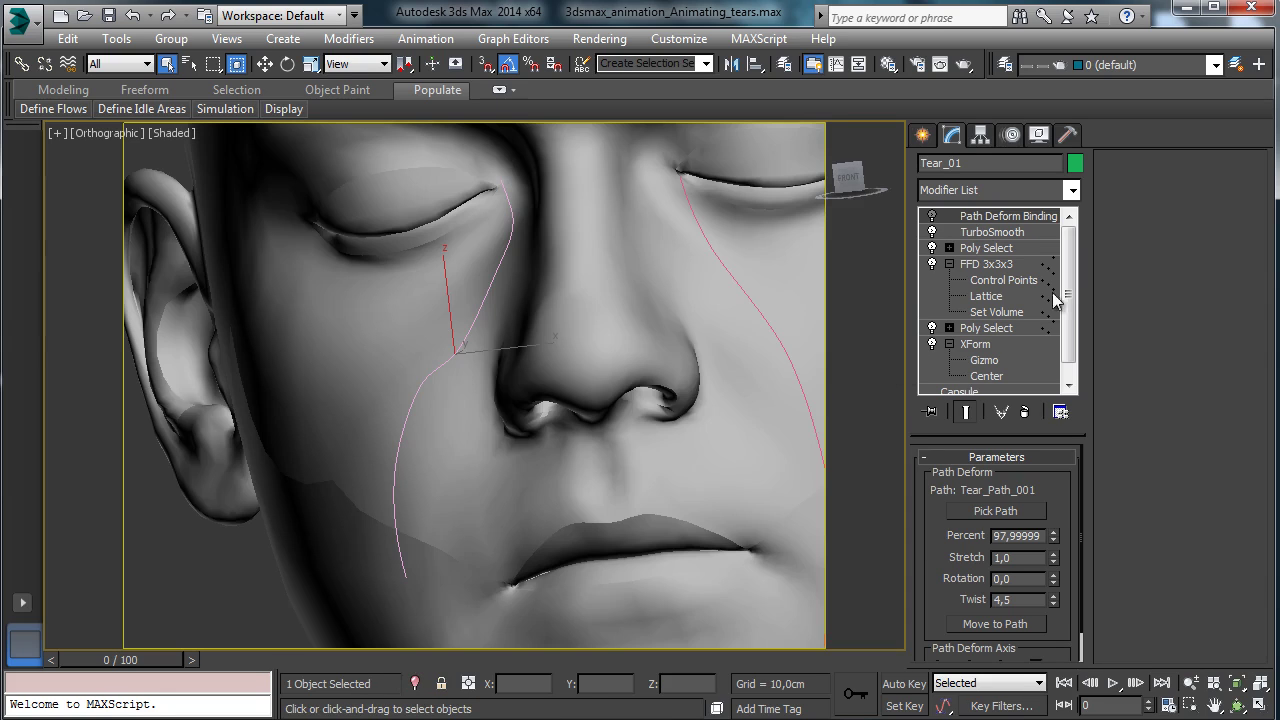
- Re-enable Path Deform Binding so the tear follows its cheek path, framing the face
left_click(932, 216)
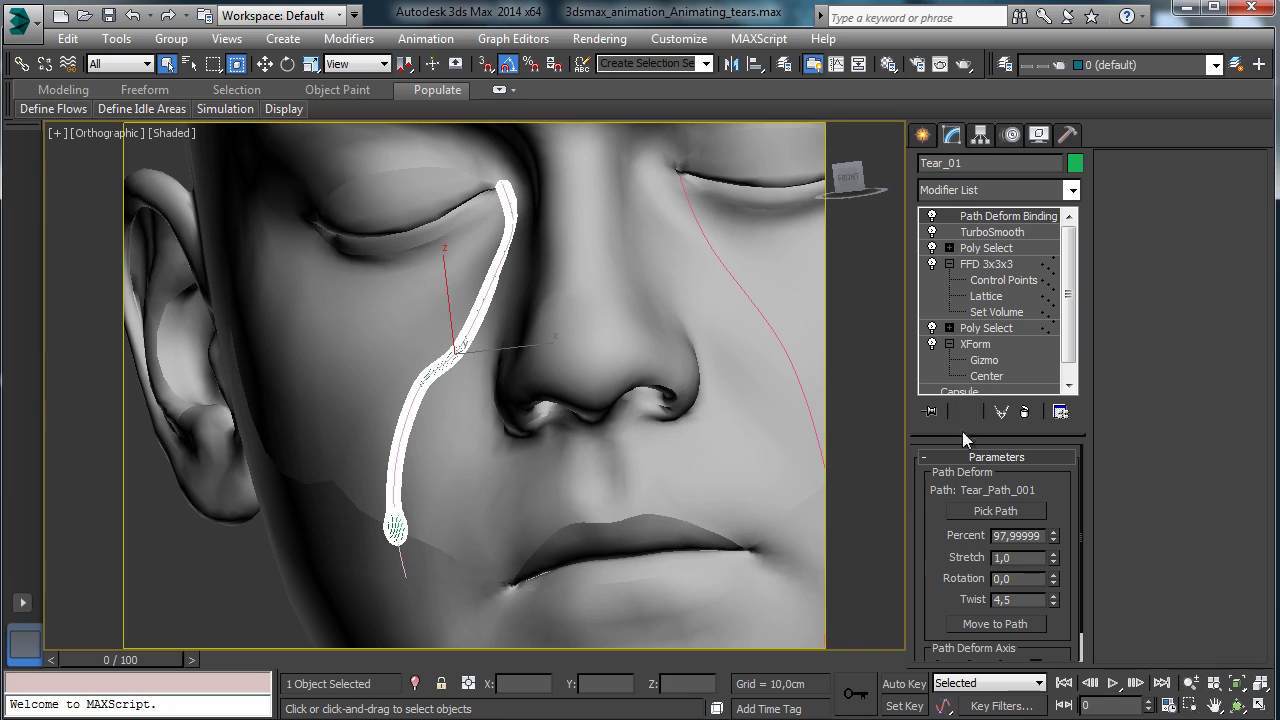
left_click(1240, 708)
left_click_drag(537, 360, 668, 312)
left_click(1190, 683)
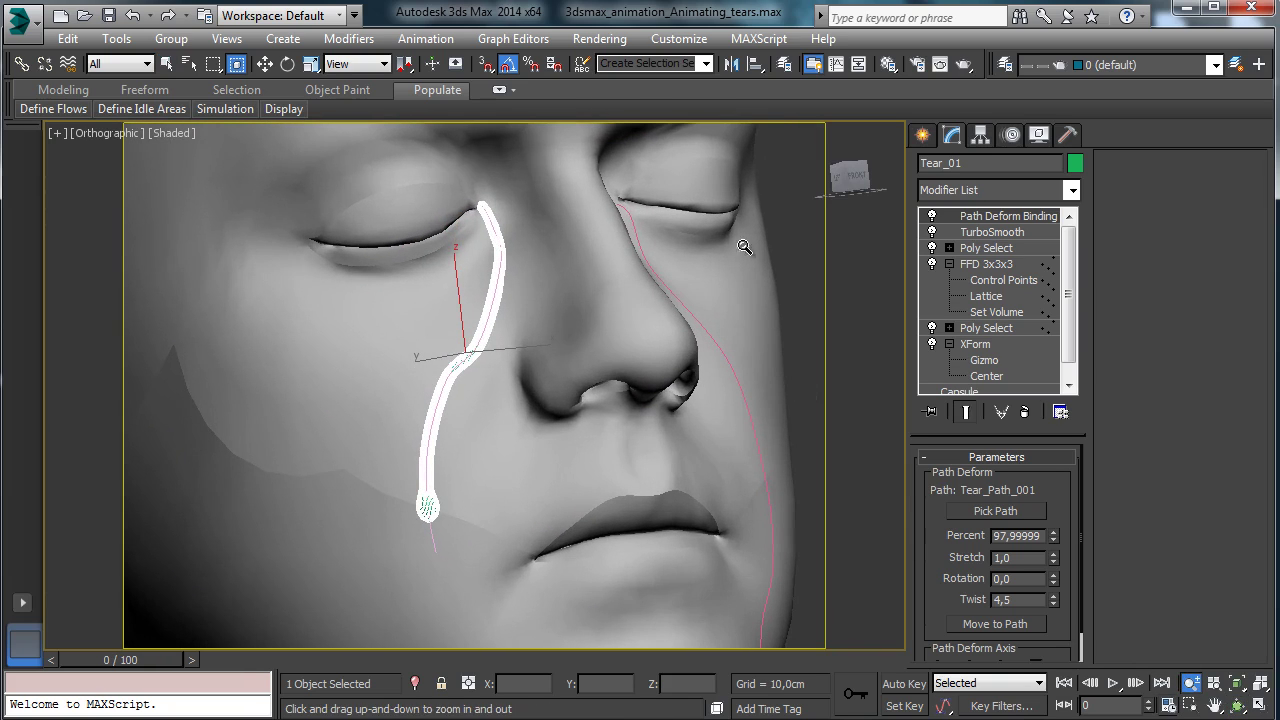
- Test-squash the XForm gizmo along X, then drag Path Deform Percent down to 43.5
left_click(983, 360)
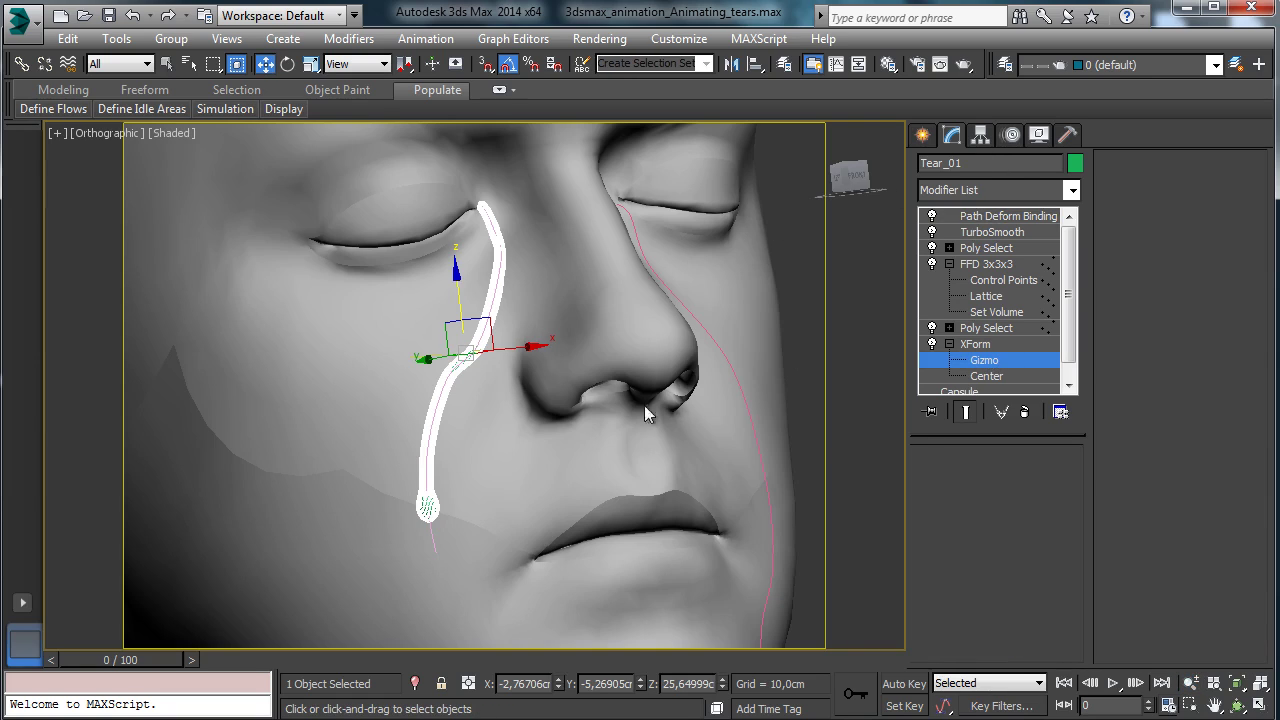
left_click(311, 64)
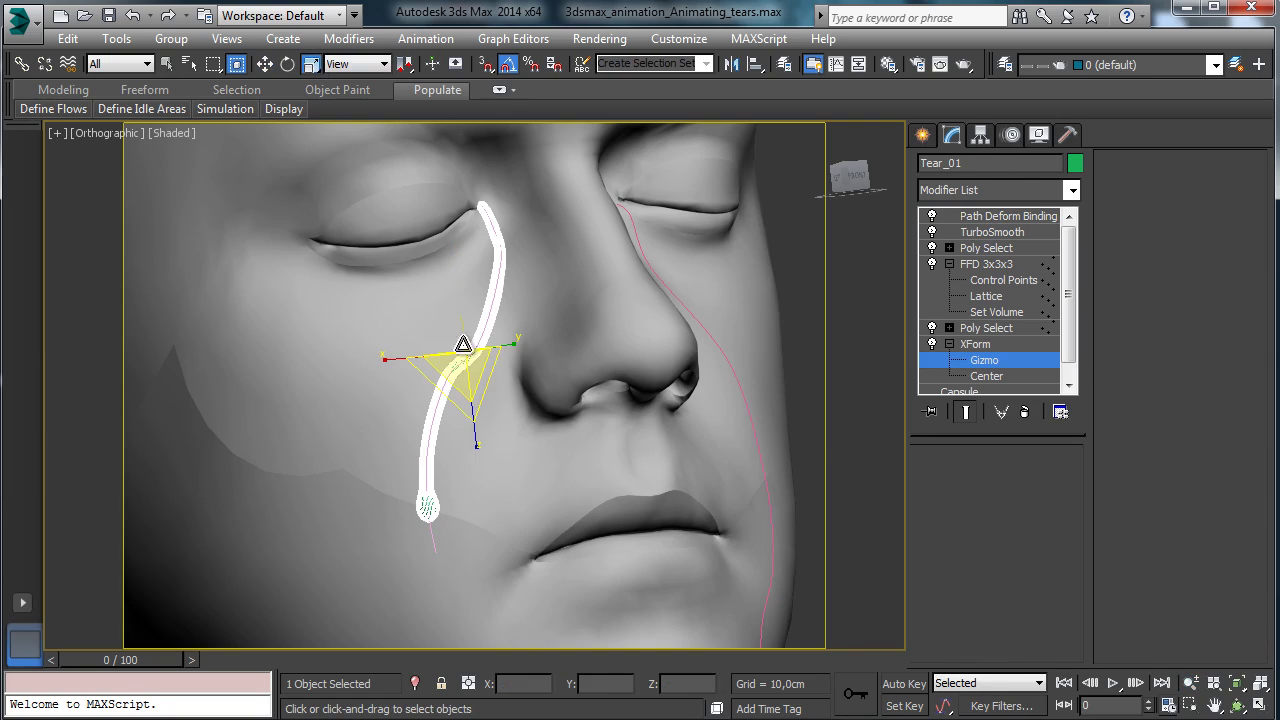
left_click(967, 412)
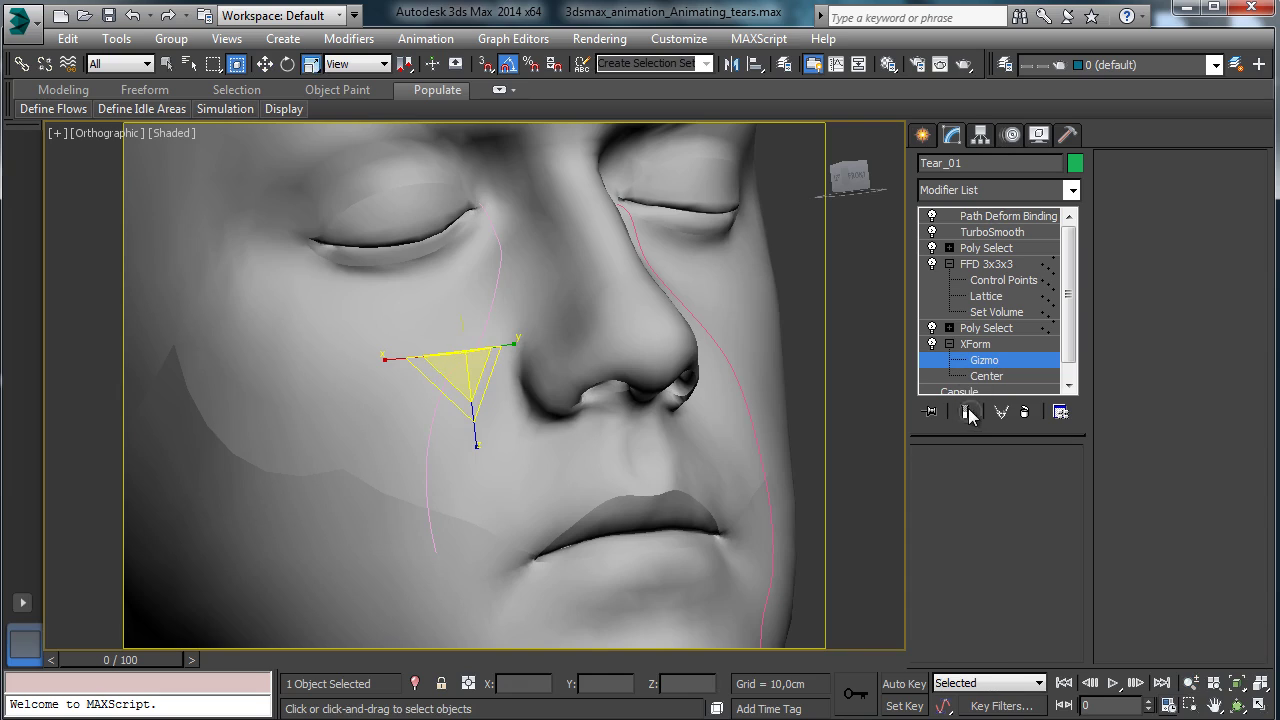
left_click(967, 412)
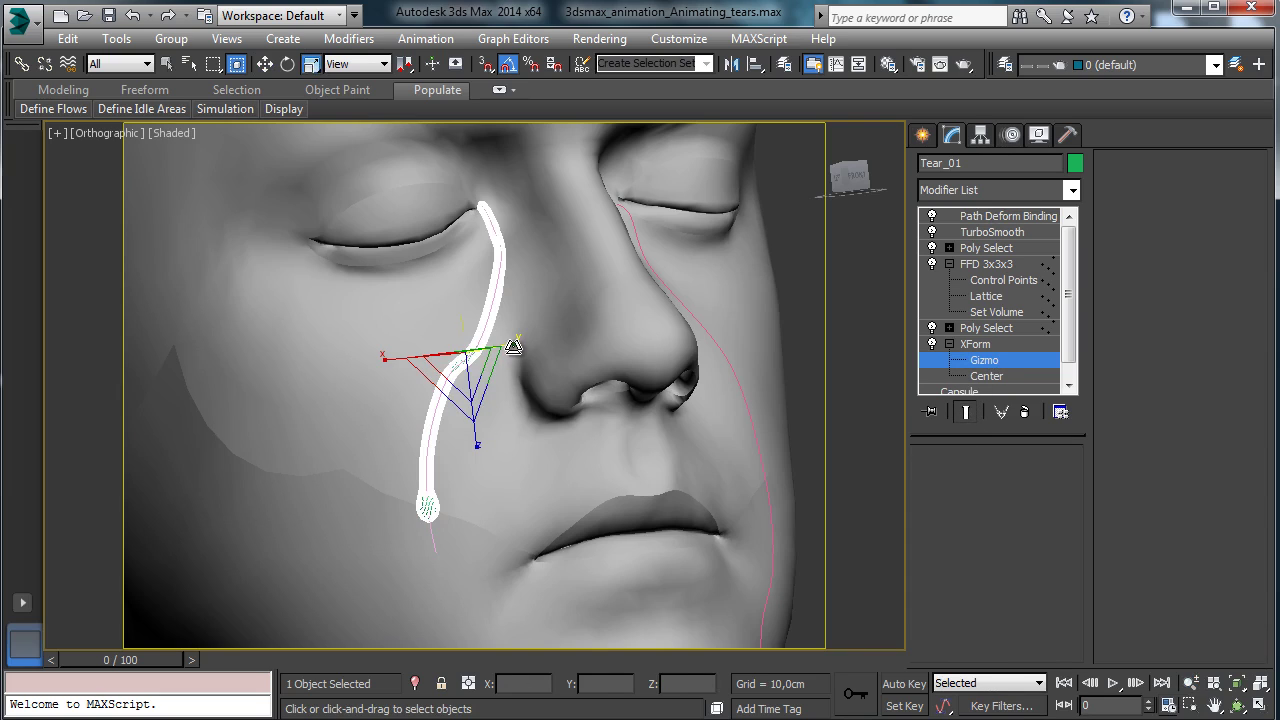
left_click(447, 352)
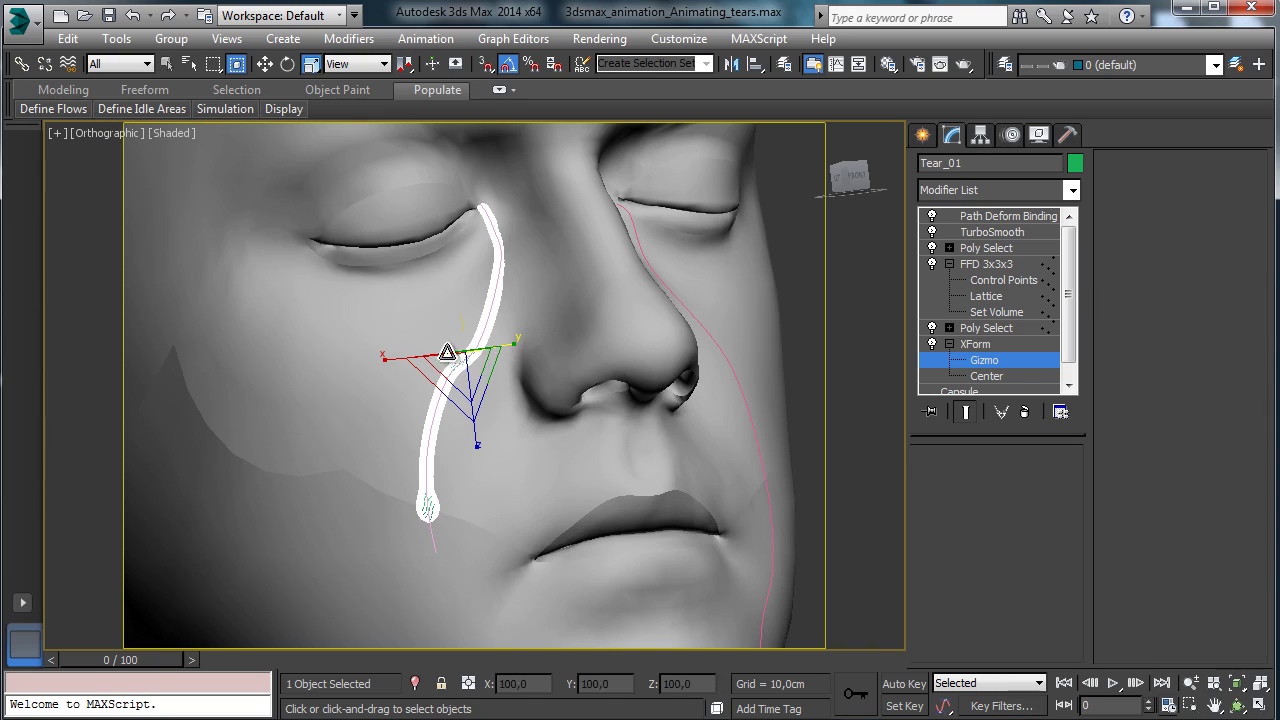
left_click_drag(447, 352, 402, 355)
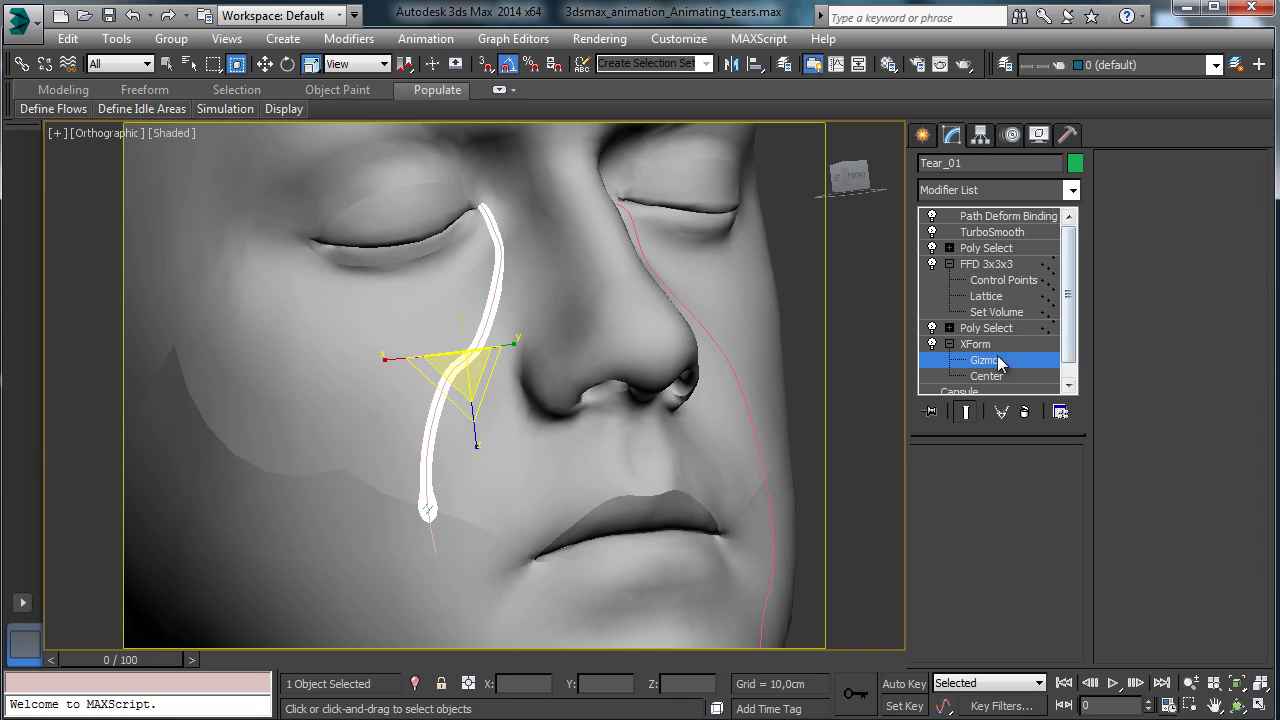
left_click(1009, 218)
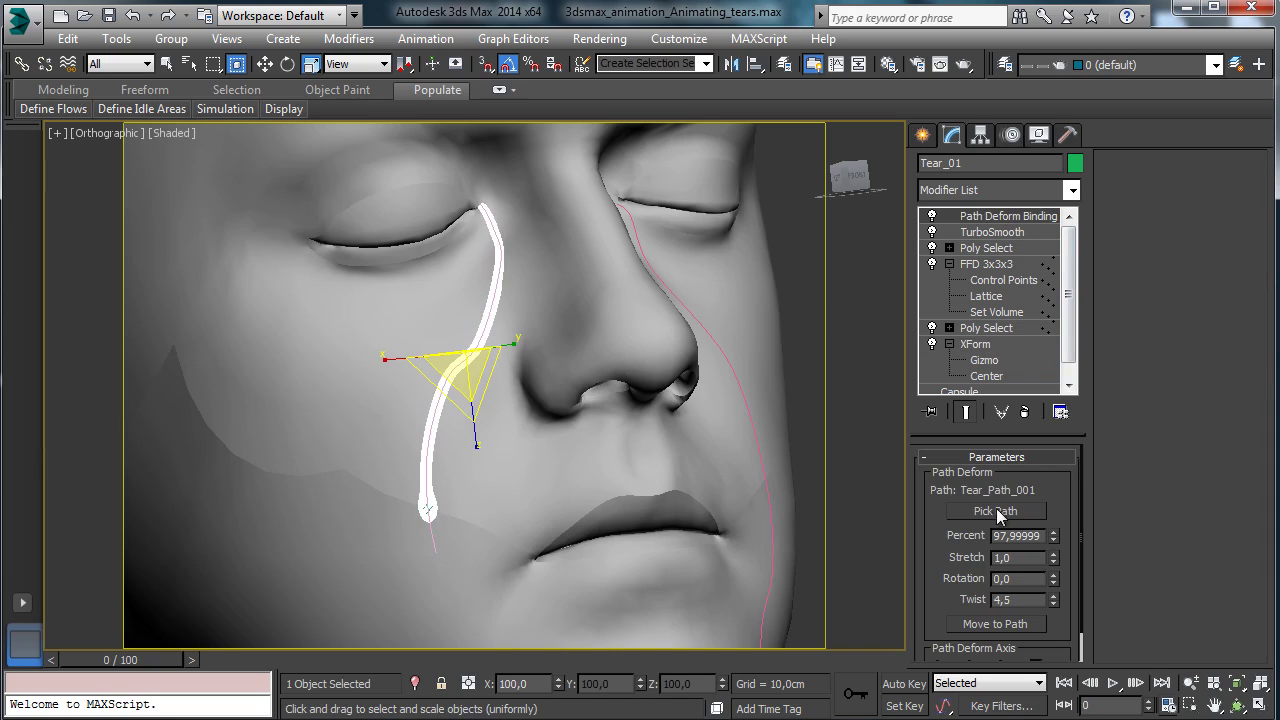
left_click_drag(1058, 536, 1048, 636)
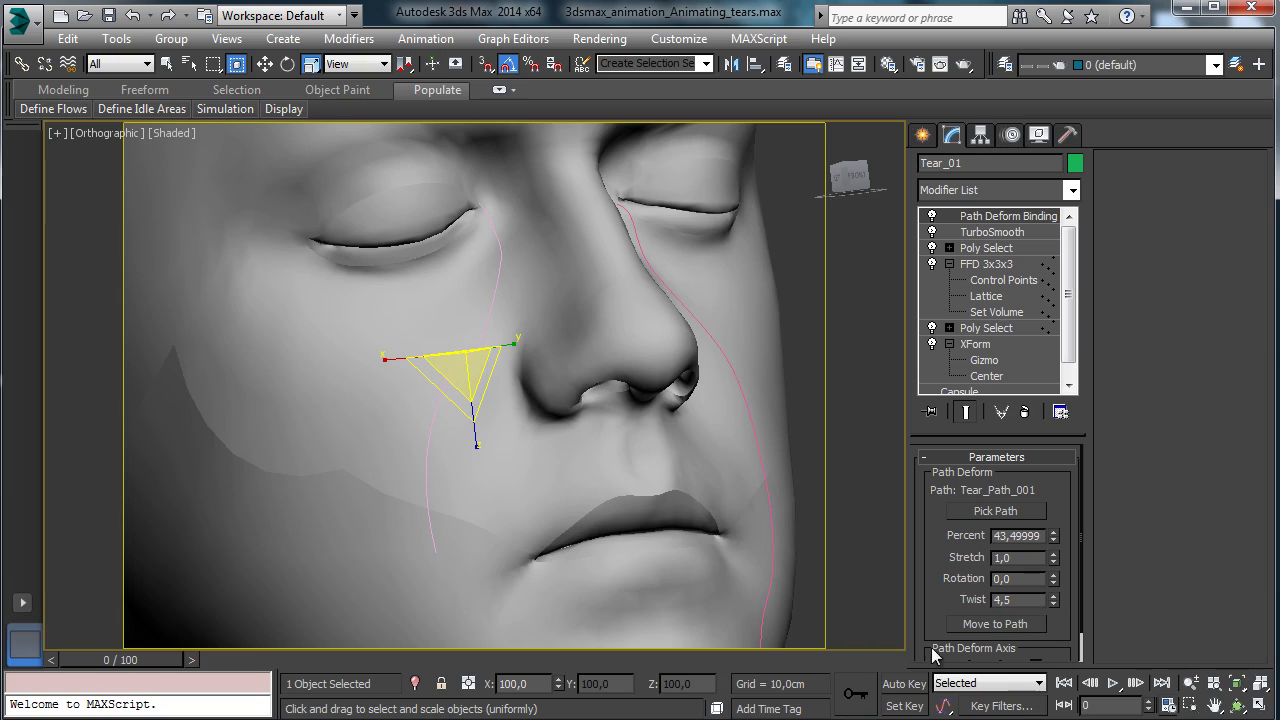
- With Auto Key, keyframe Tear_01's Percent to 101.5 at frame 100 and scrub to preview
left_click(904, 684)
left_click_drag(120, 668, 880, 662)
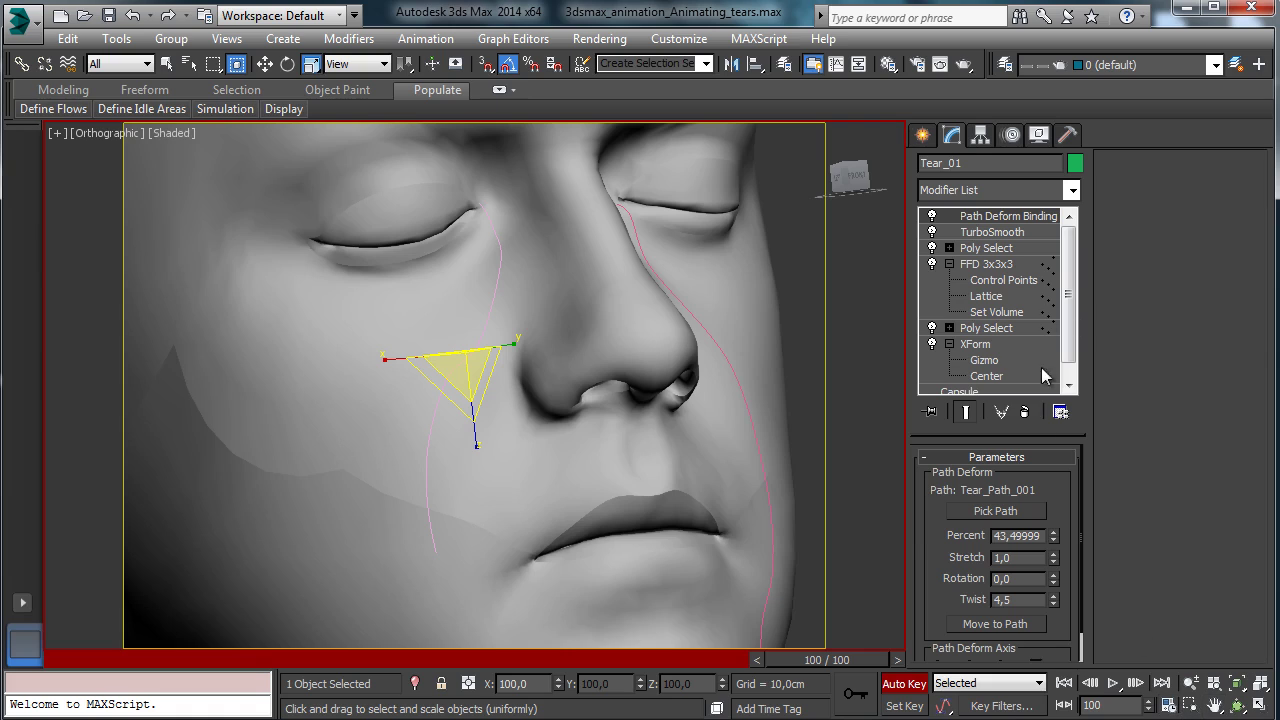
left_click_drag(1058, 541, 1063, 416)
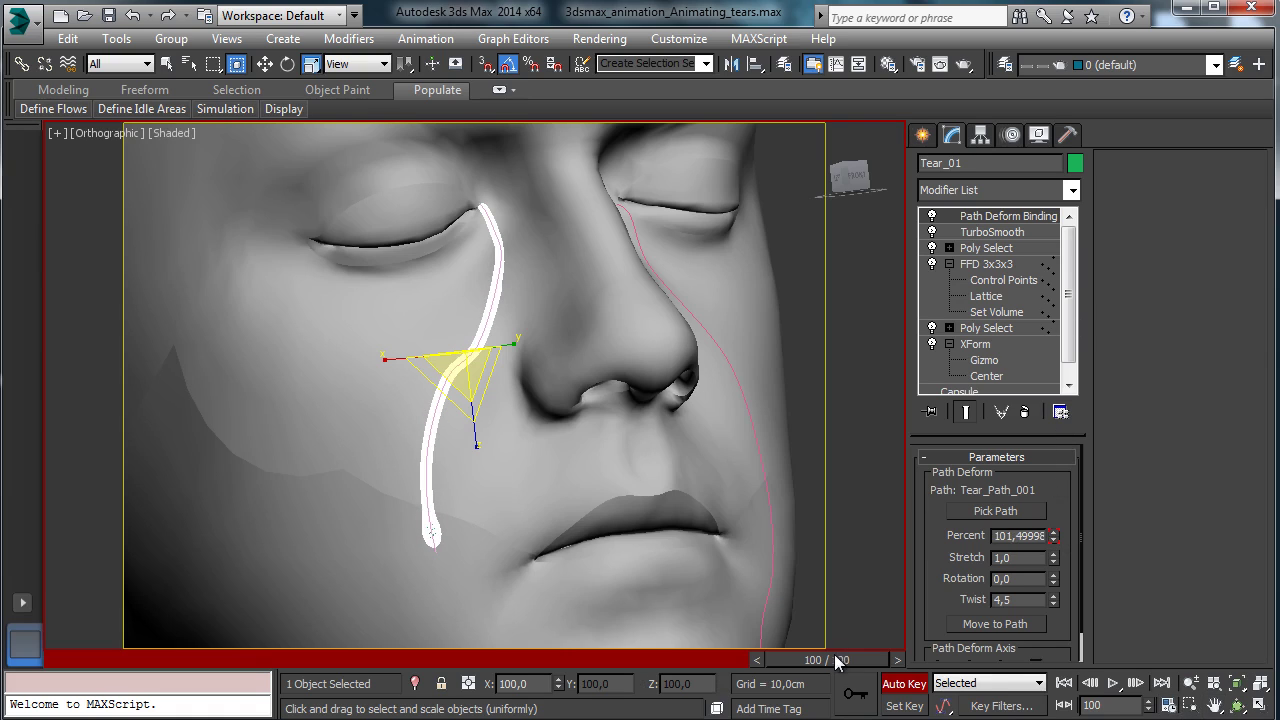
left_click_drag(836, 662, 415, 632)
left_click_drag(477, 626, 103, 617)
left_click(905, 683)
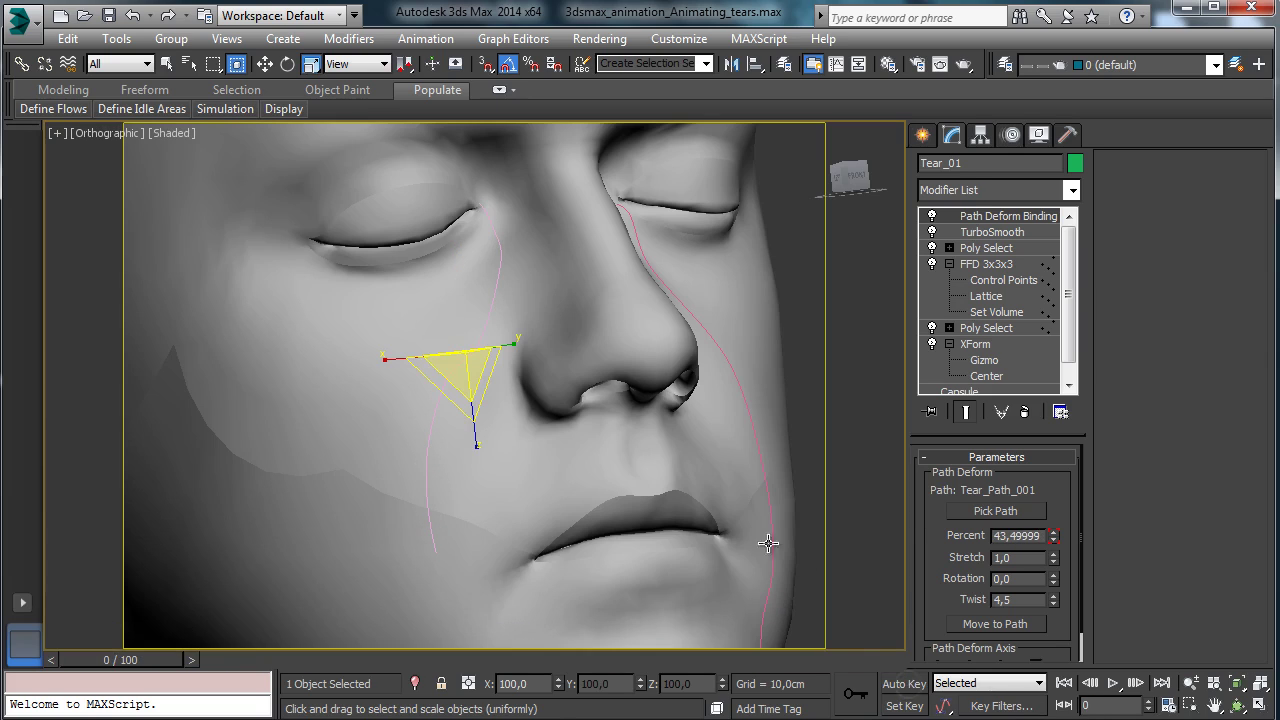
- Select Tear_Path_001, scrub the timeline to check the motion, then reselect Tear_01
left_click(430, 525)
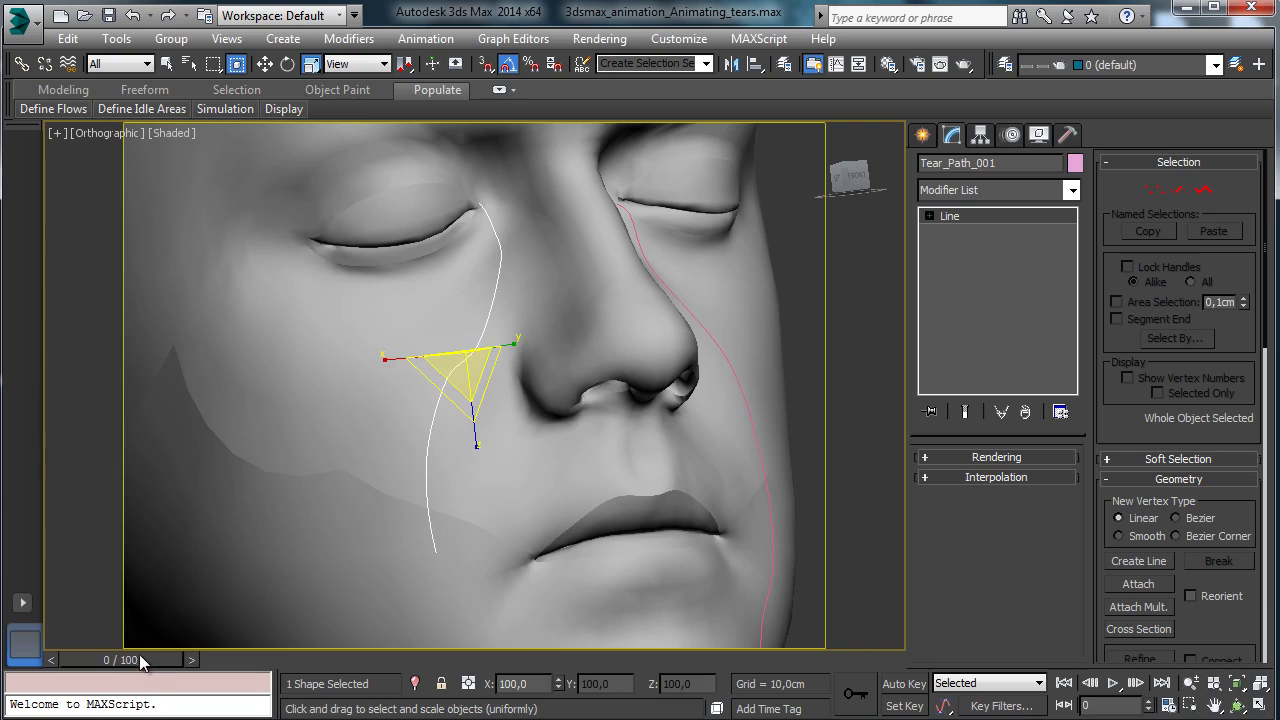
left_click_drag(139, 654, 771, 609)
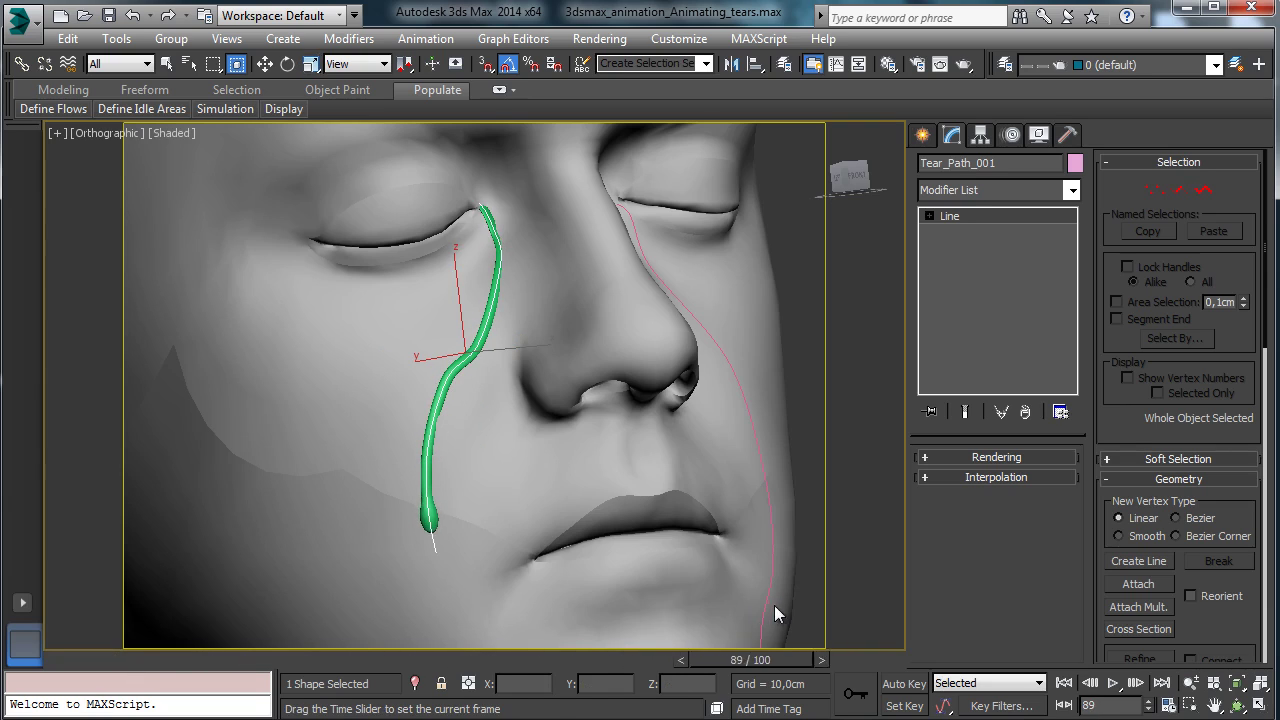
key("r")
left_click(428, 528)
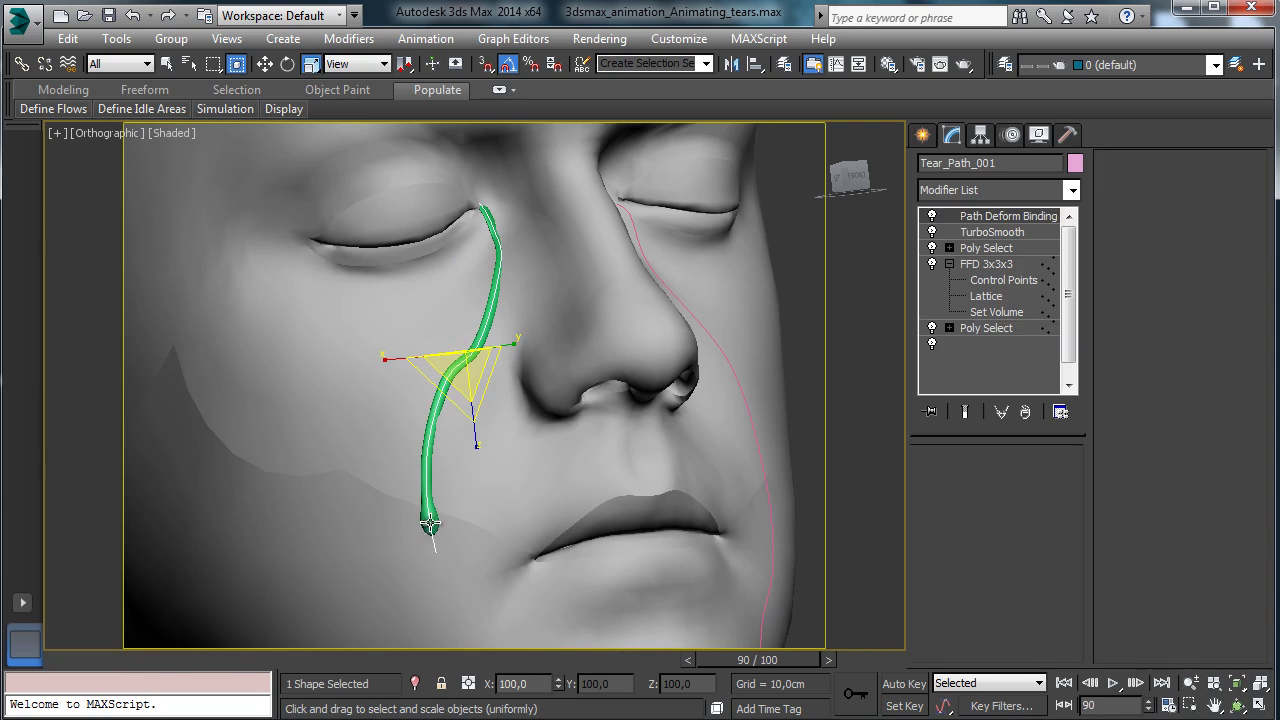
- Save the scene
left_click(425, 38)
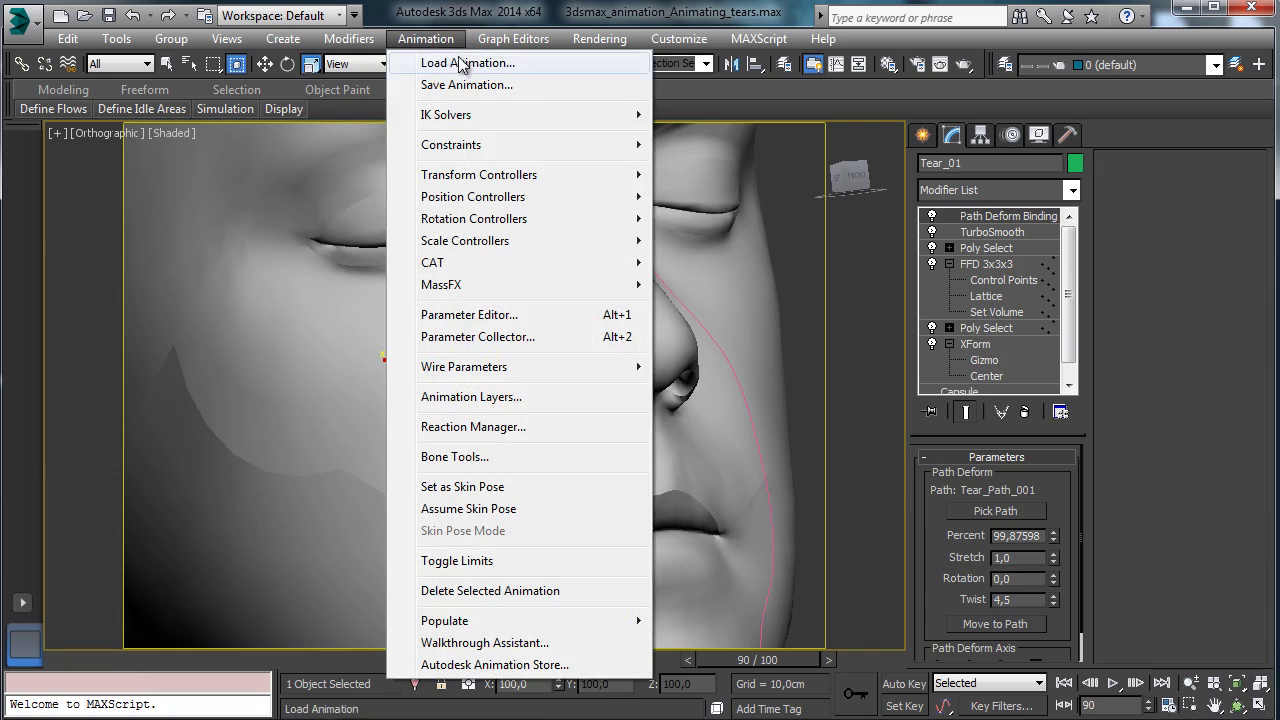
left_click(425, 38)
left_click(108, 15)
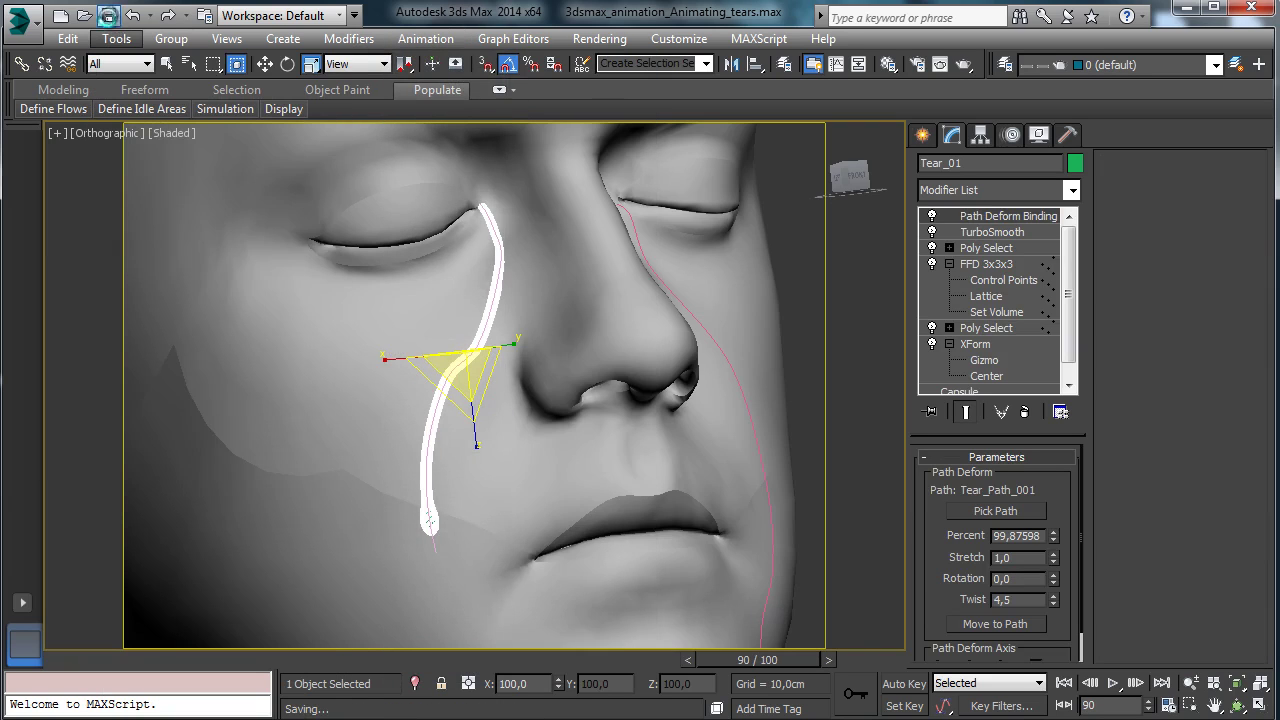
- Cancel the Load Animation dialog and open Track View - Curve Editor instead
left_click(441, 40)
left_click(470, 58)
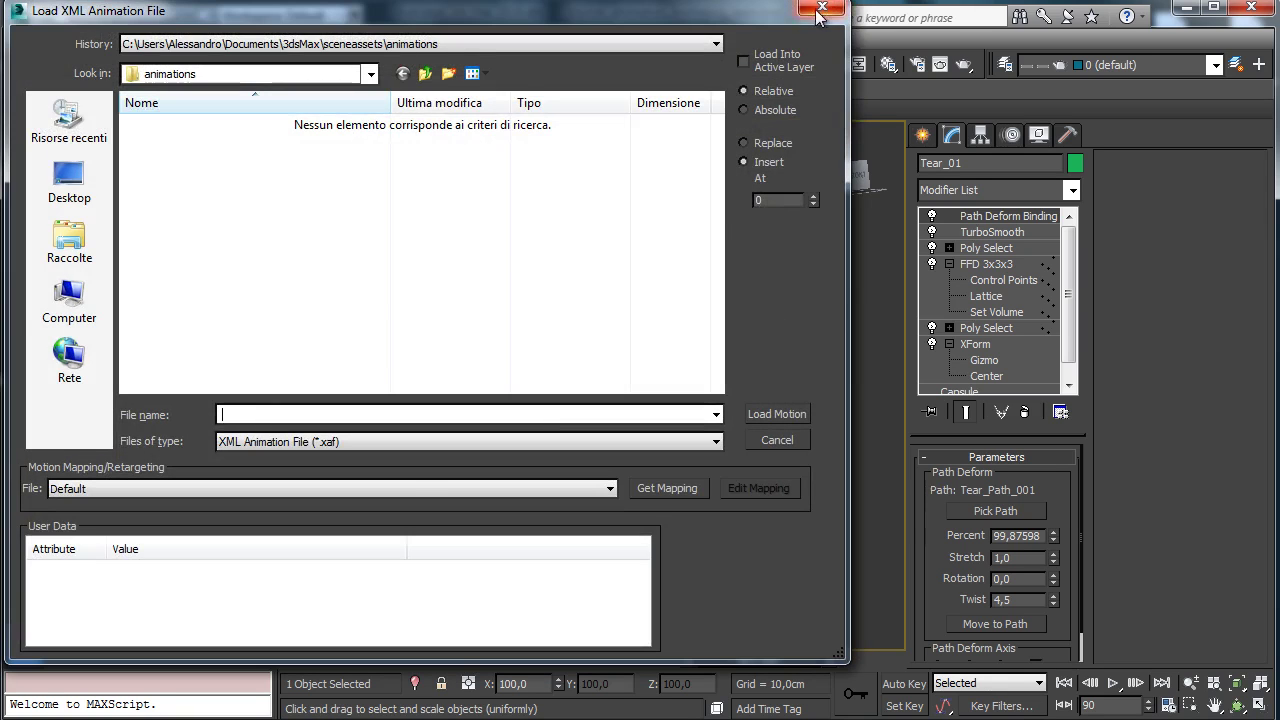
left_click(818, 10)
left_click(513, 38)
left_click(565, 60)
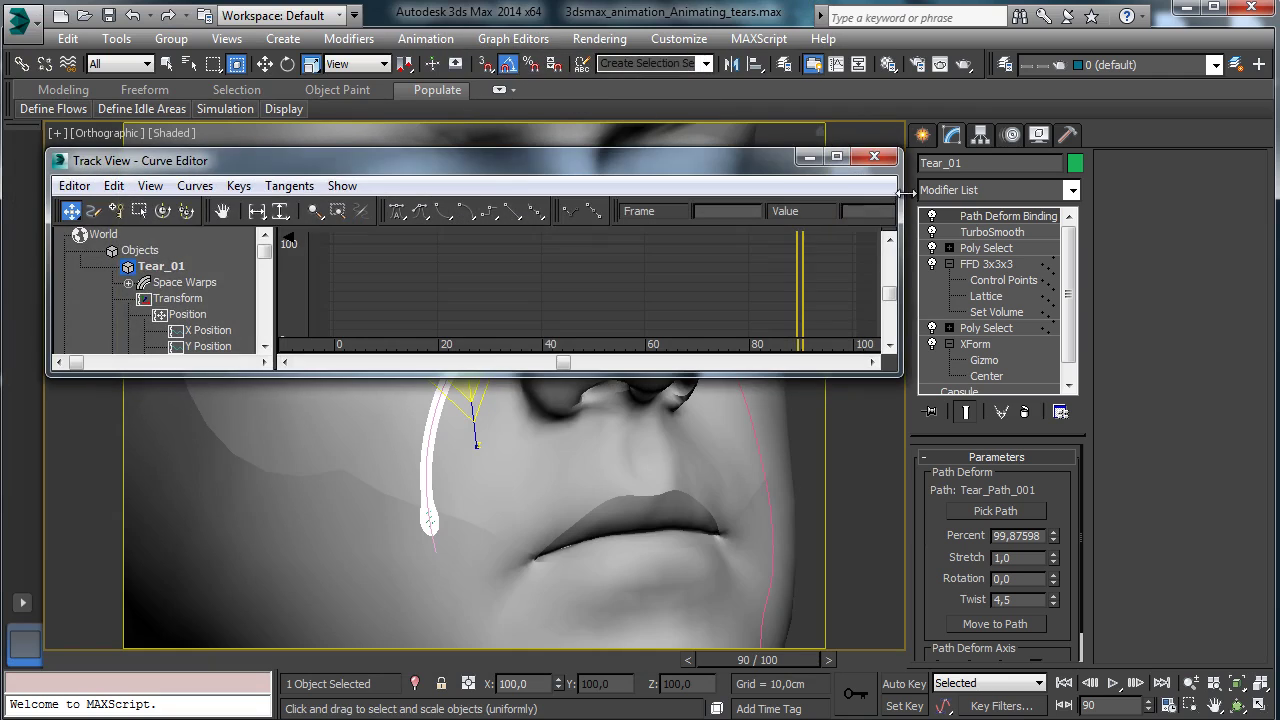
- Show Tear_01's Percent along curve and make the frame-100 key's tangent linear
left_click_drag(521, 160, 715, 12)
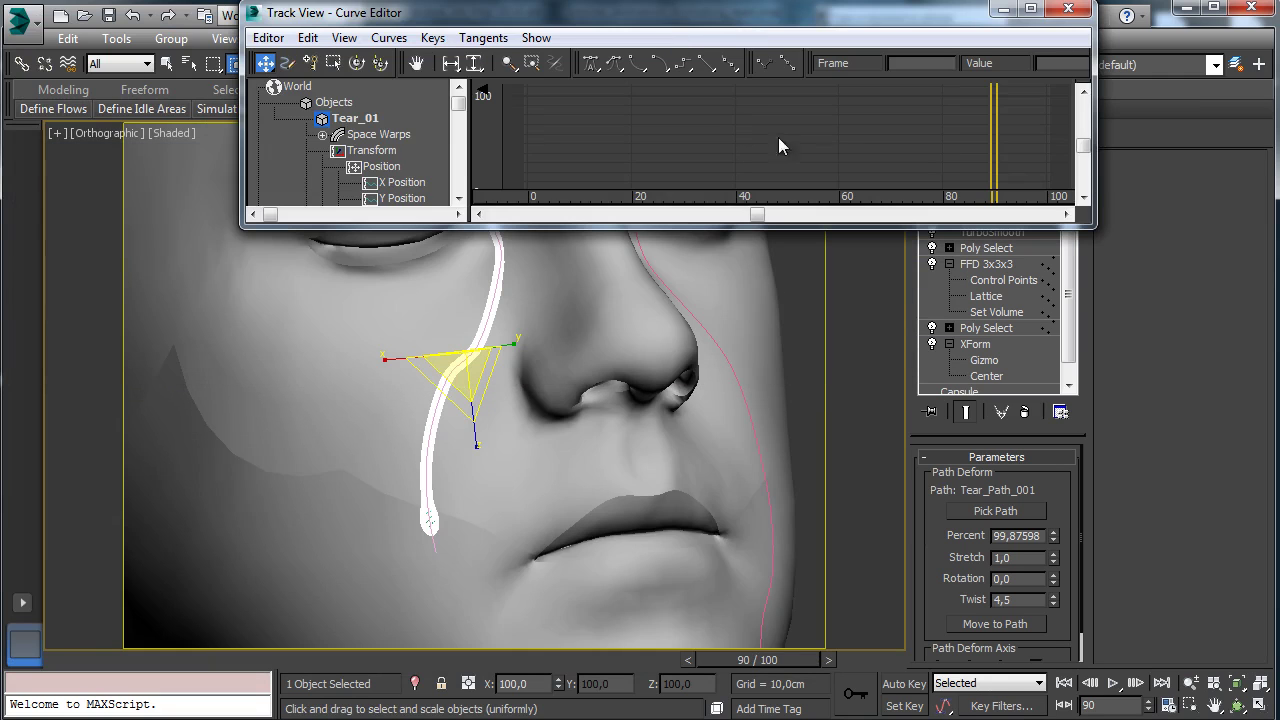
left_click_drag(1094, 227, 1270, 240)
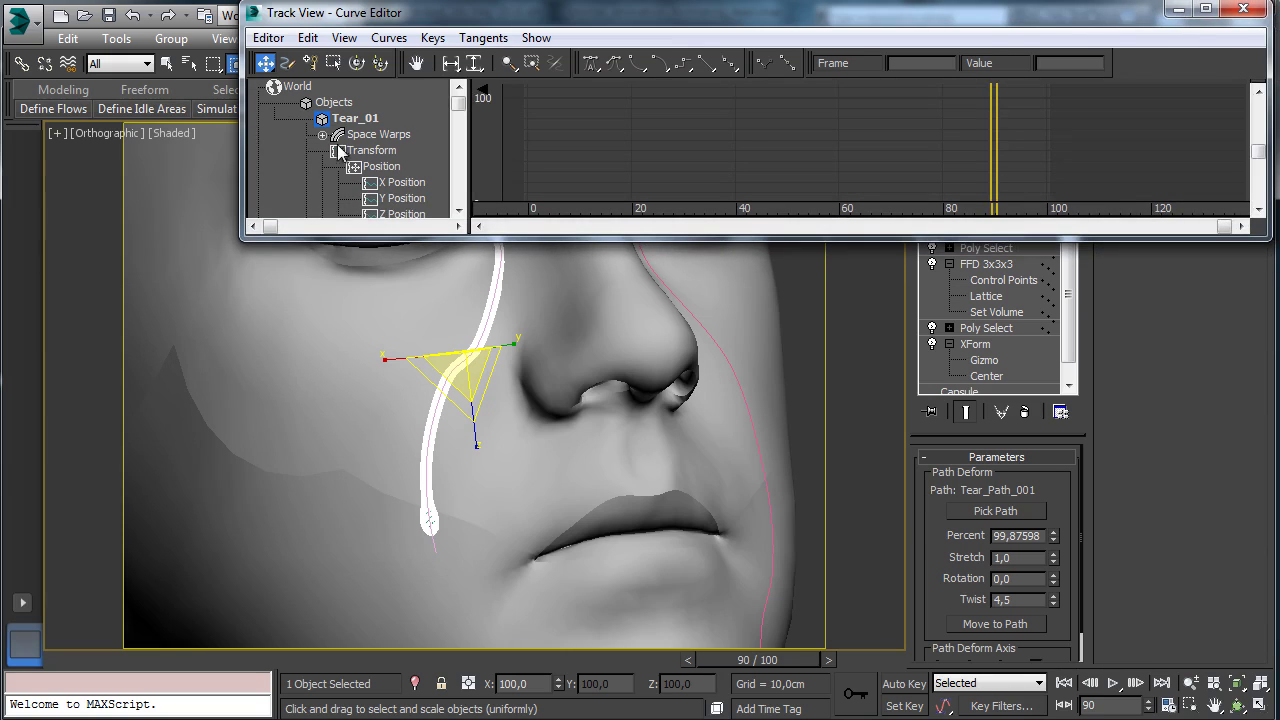
left_click(322, 135)
left_click(338, 150)
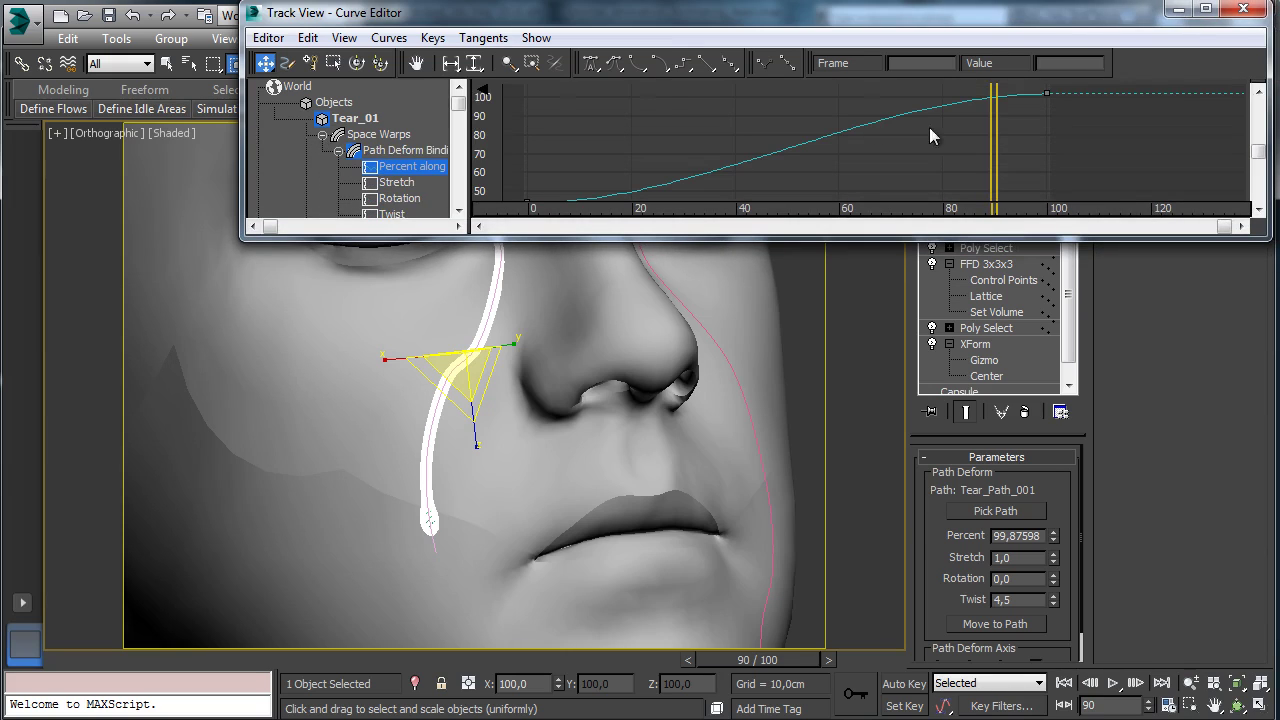
left_click_drag(655, 236, 655, 285)
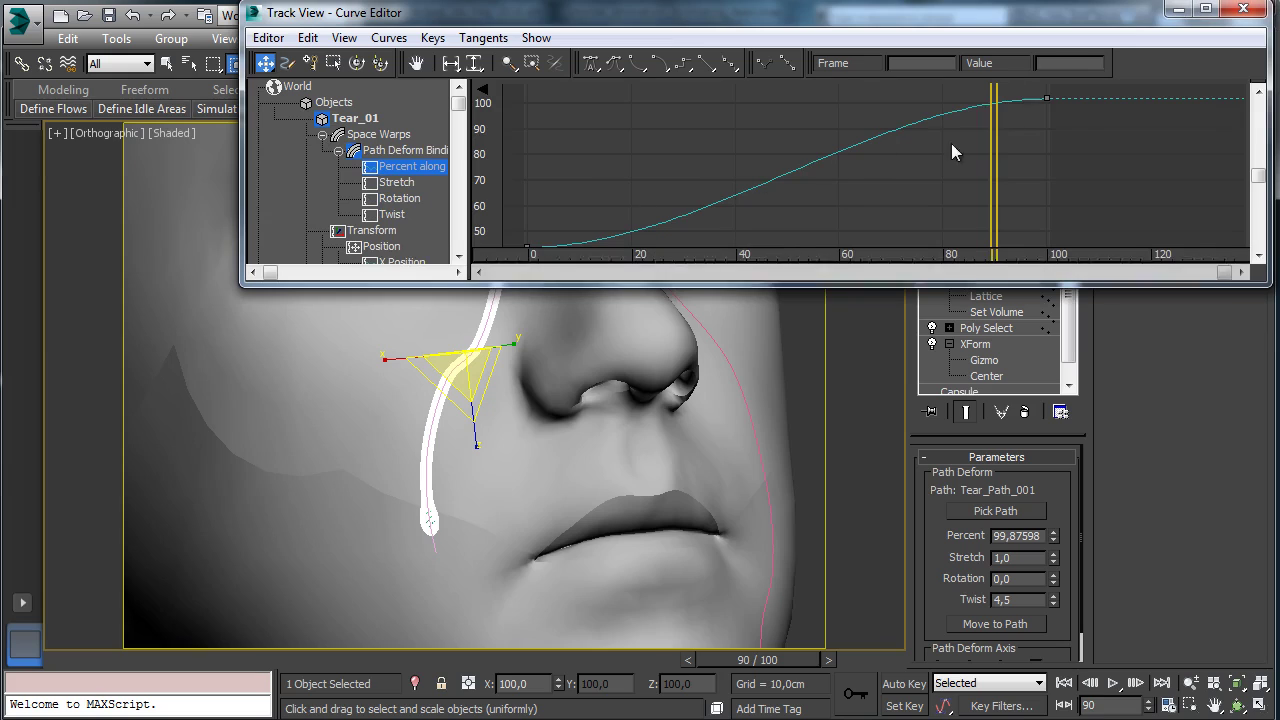
left_click_drag(1075, 95, 1030, 110)
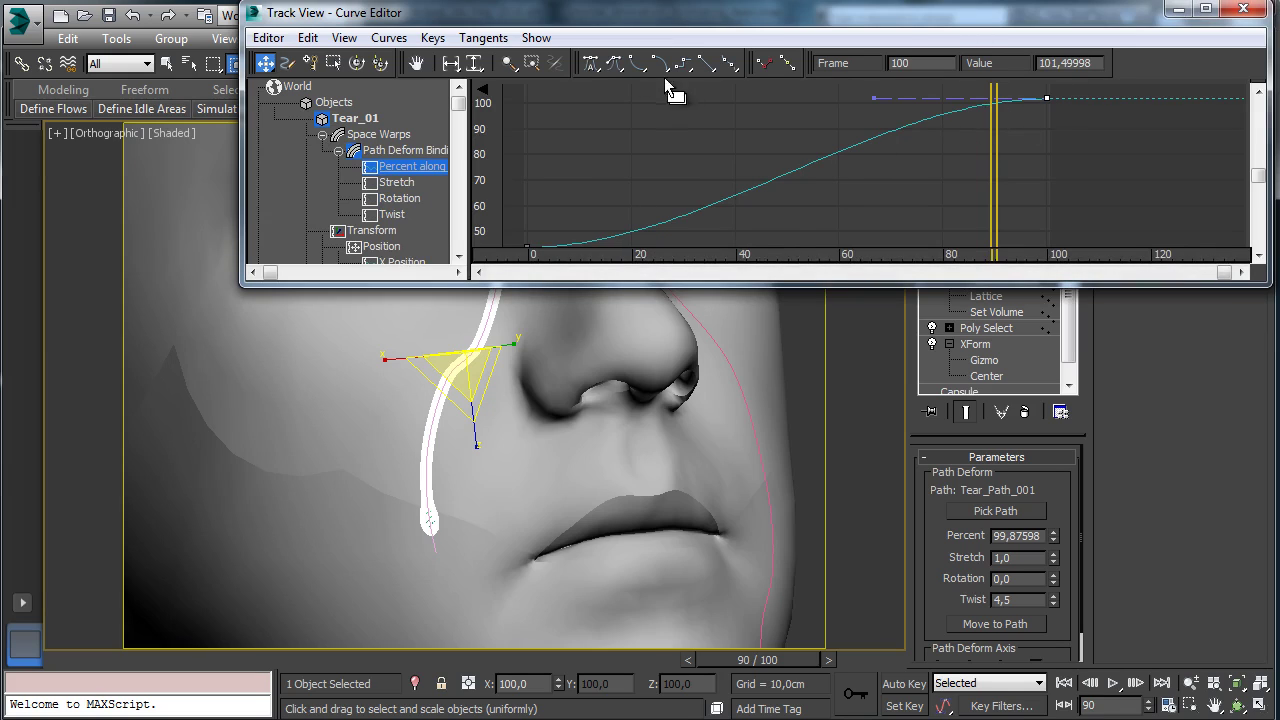
left_click(707, 62)
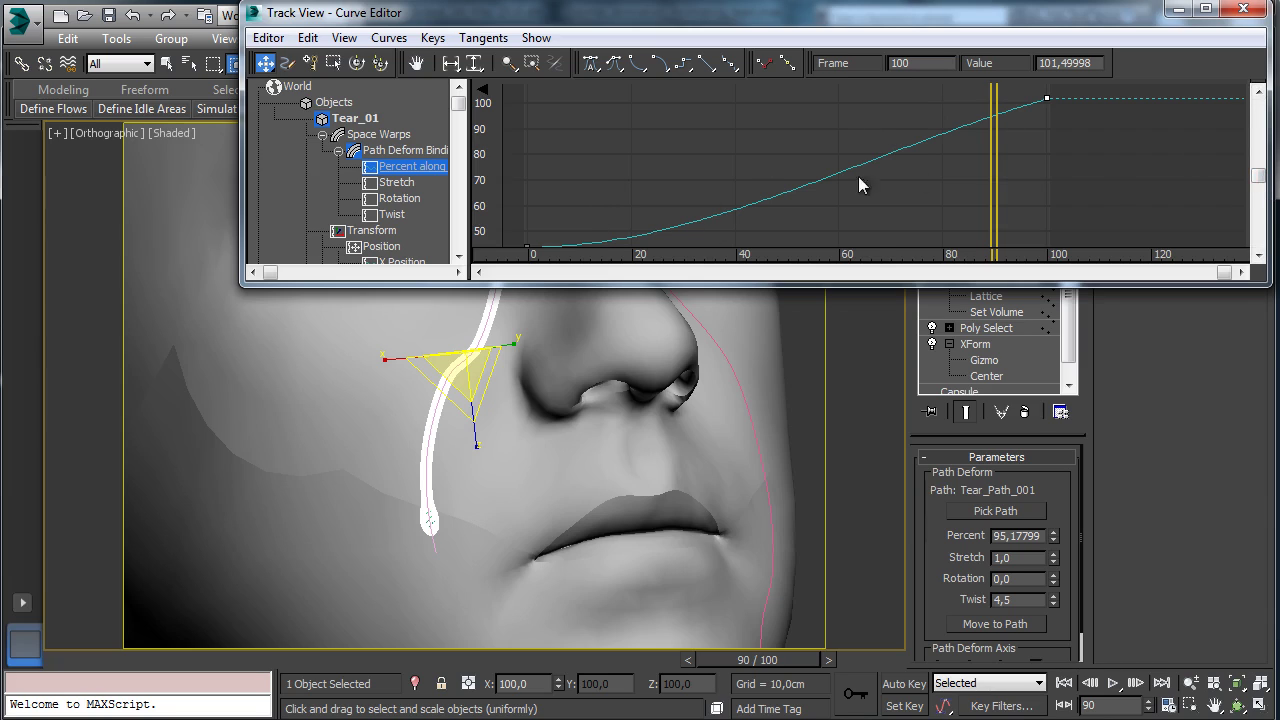
- Add keys at frames 20, 27 and 63, then shift them for an uneven slide
left_click_drag(992, 167, 636, 185)
left_click(311, 62)
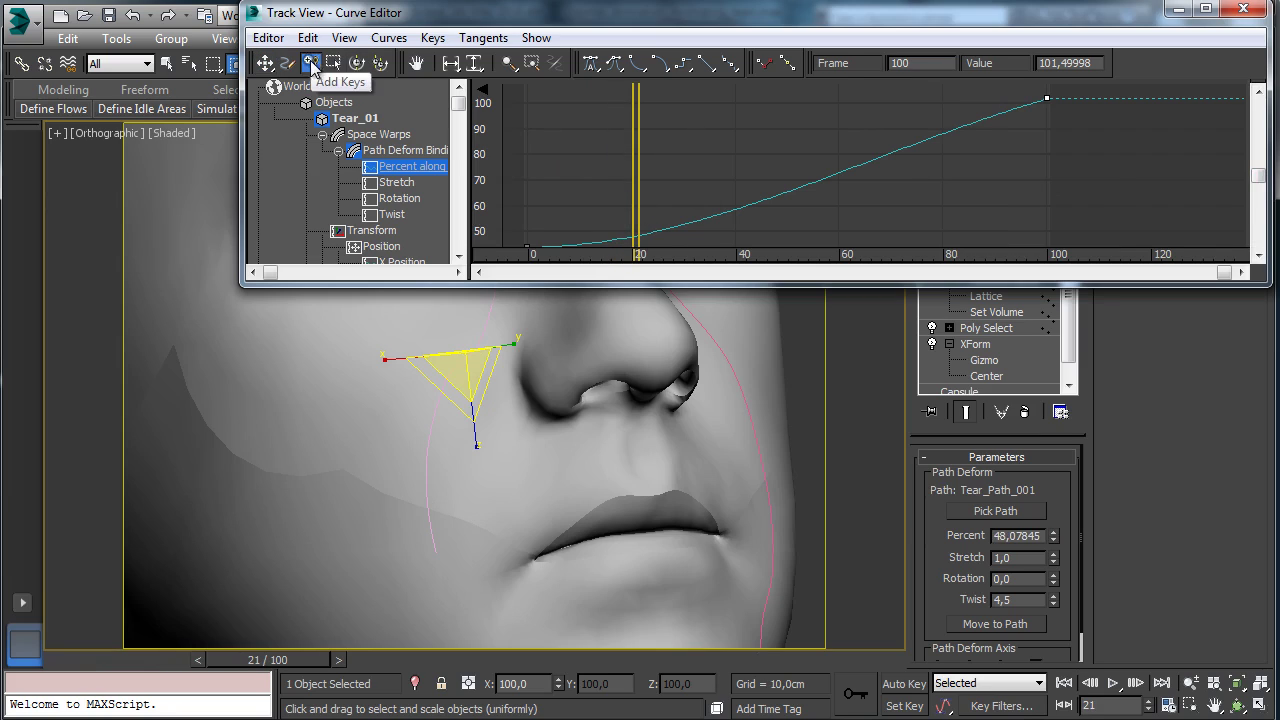
left_click(637, 240)
left_click(668, 227)
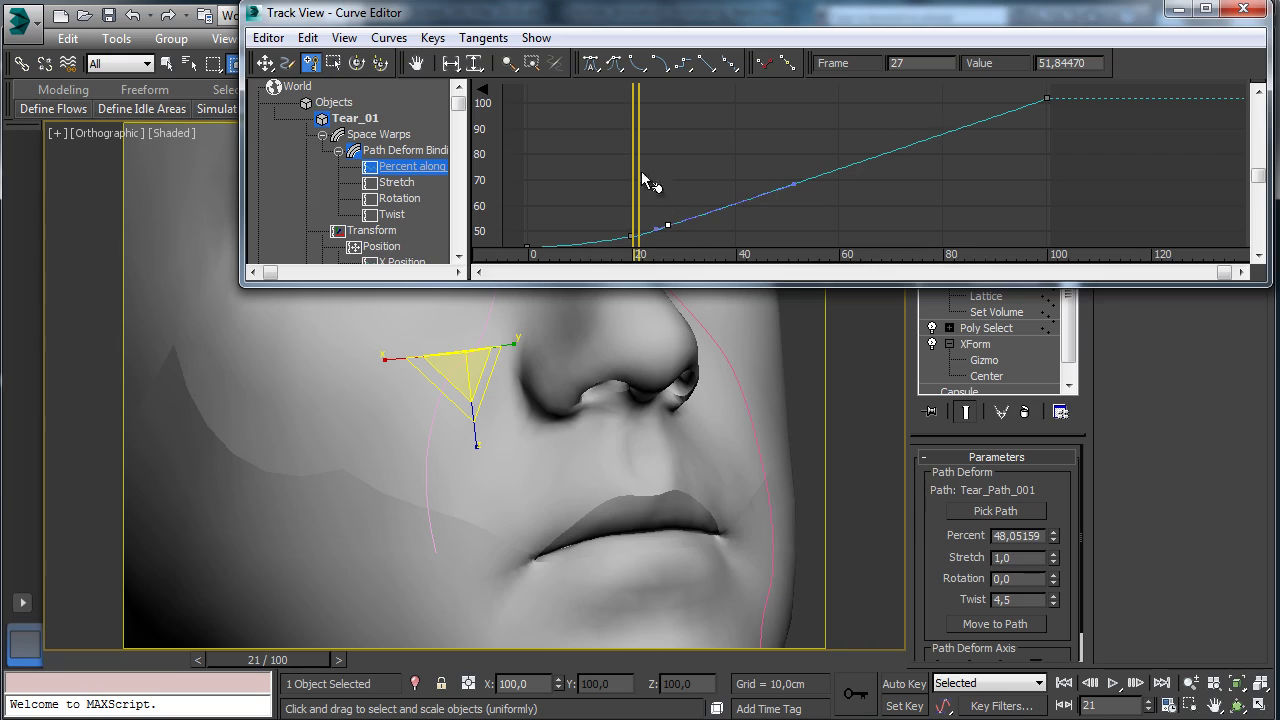
left_click_drag(638, 171, 826, 163)
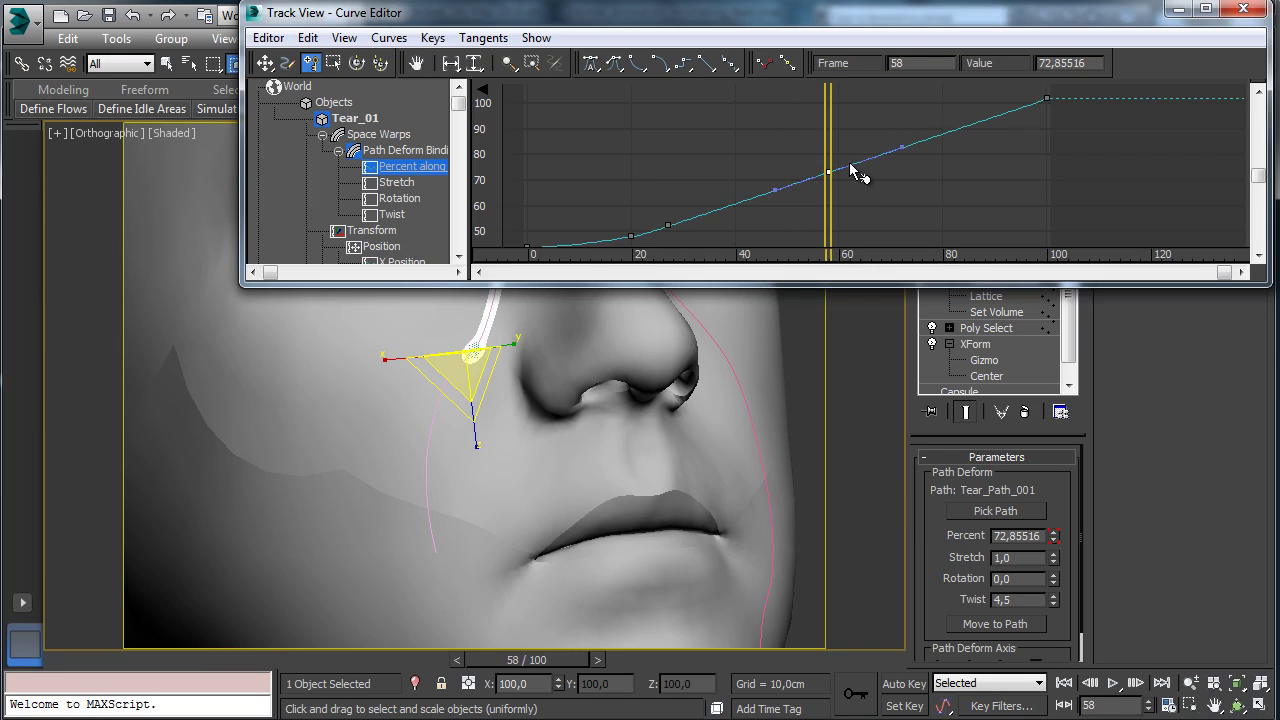
left_click(855, 164)
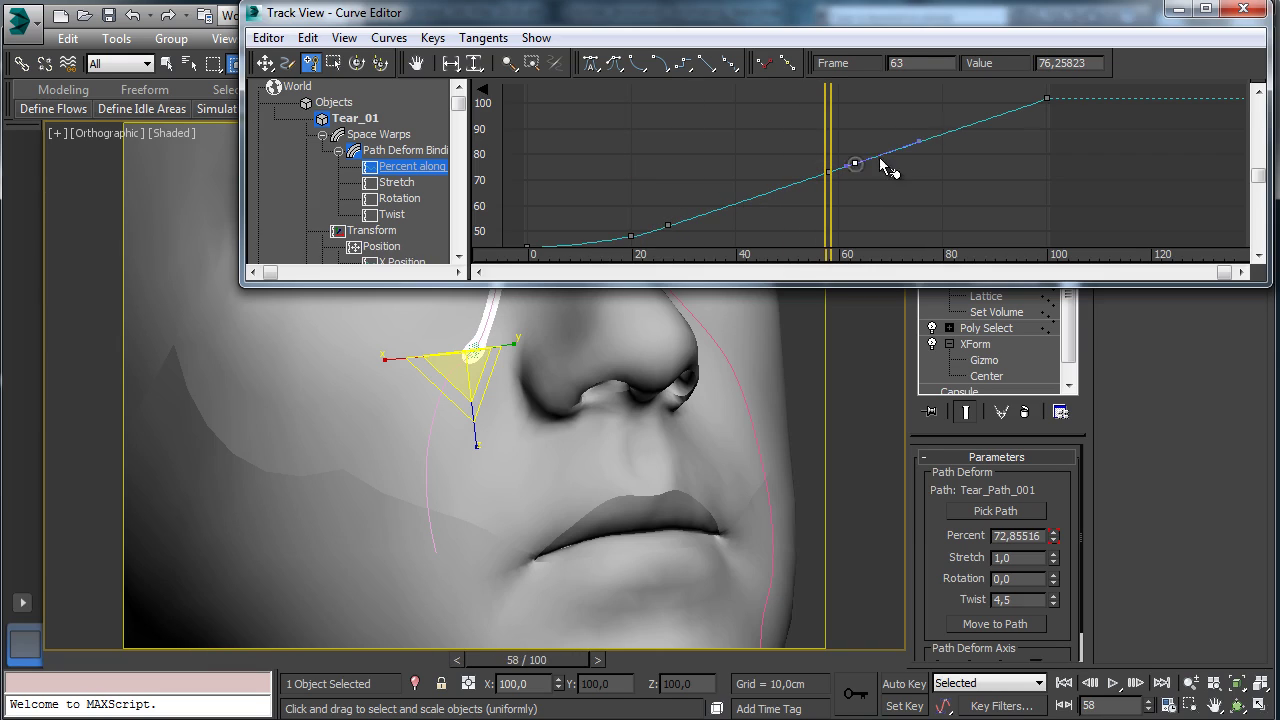
left_click(272, 66)
left_click_drag(855, 164, 871, 169)
left_click_drag(668, 228, 662, 235)
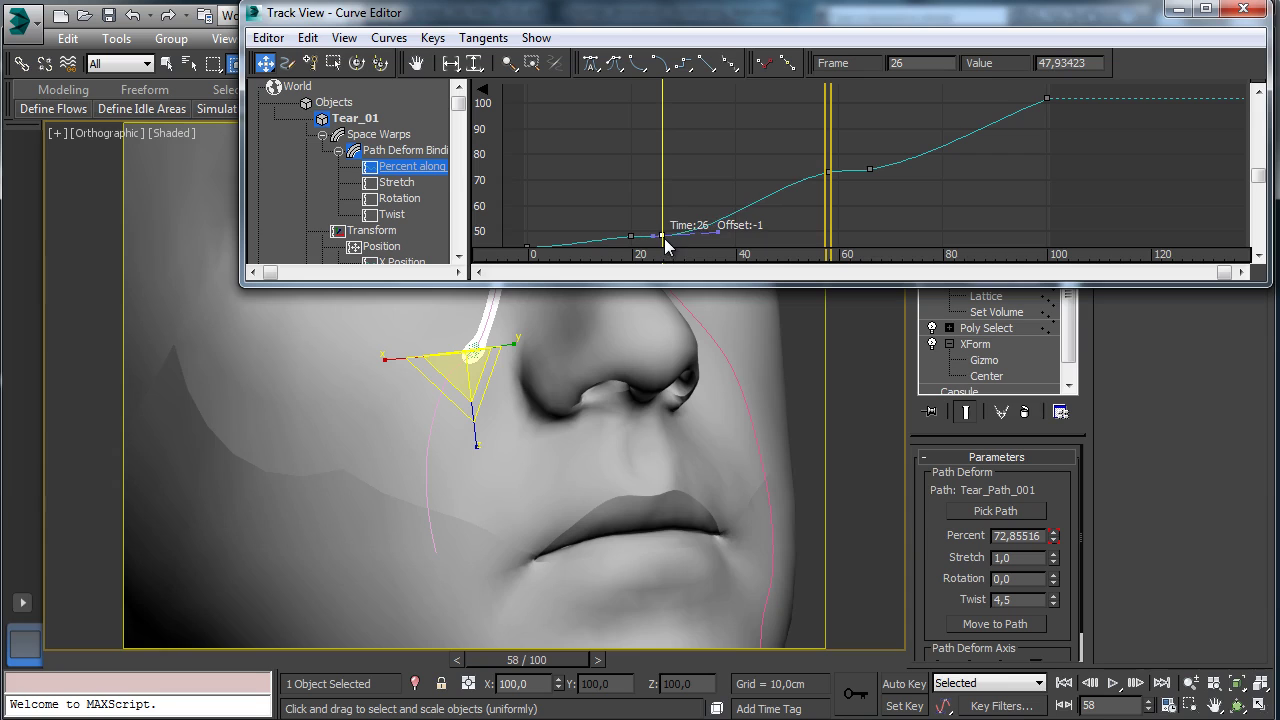
- Preview the tear sliding down the cheek from frame 0, then close the Curve Editor
key("Home")
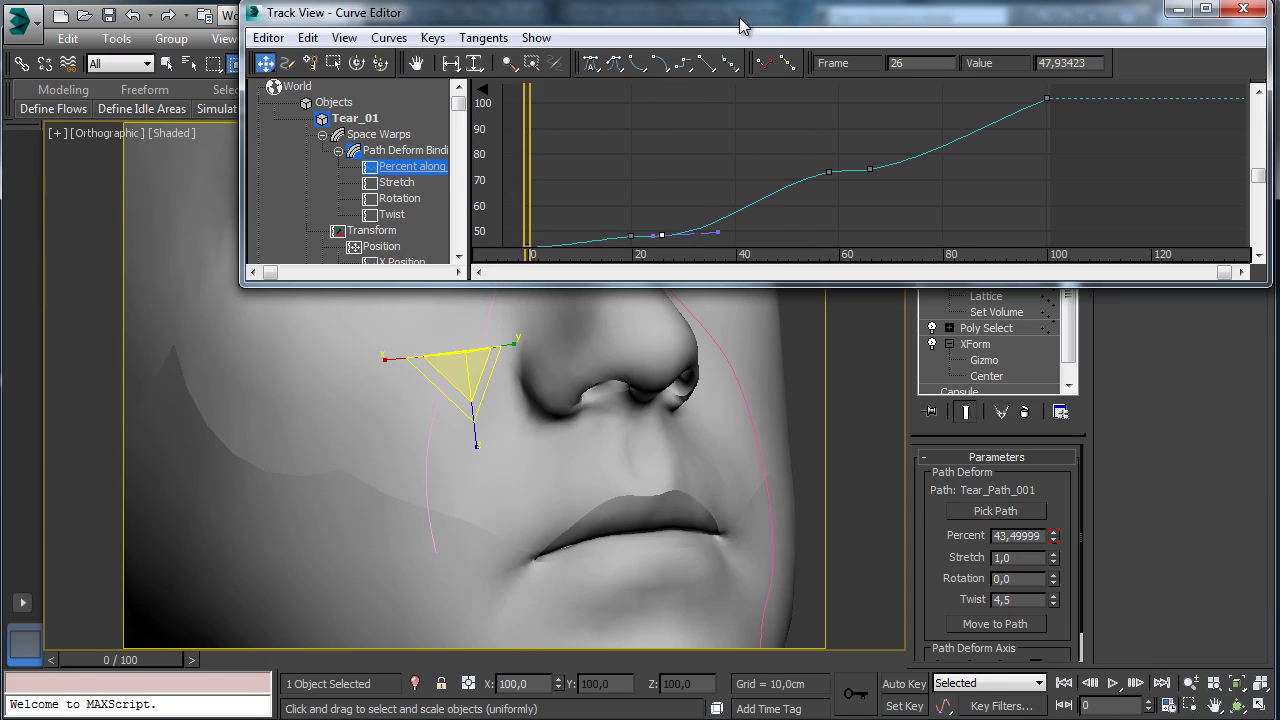
left_click_drag(741, 26, 1120, 345)
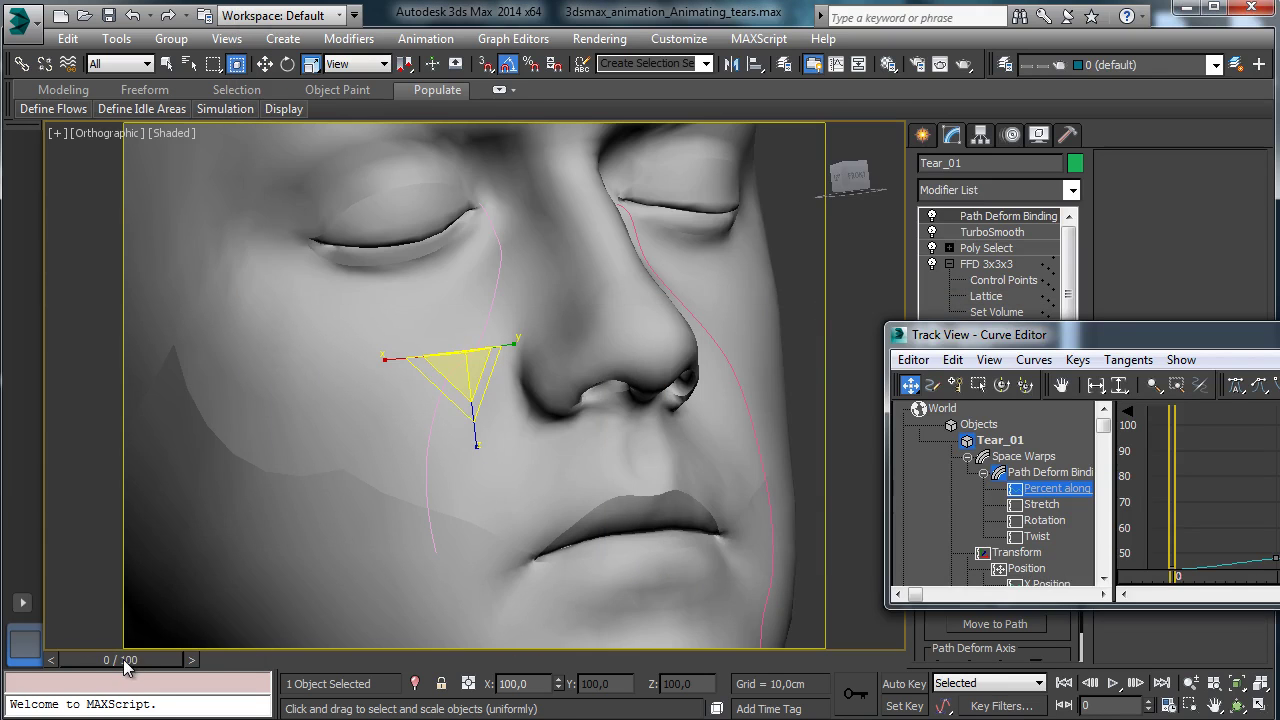
key("q")
left_click_drag(125, 668, 80, 635)
left_click_drag(910, 335, 145, 174)
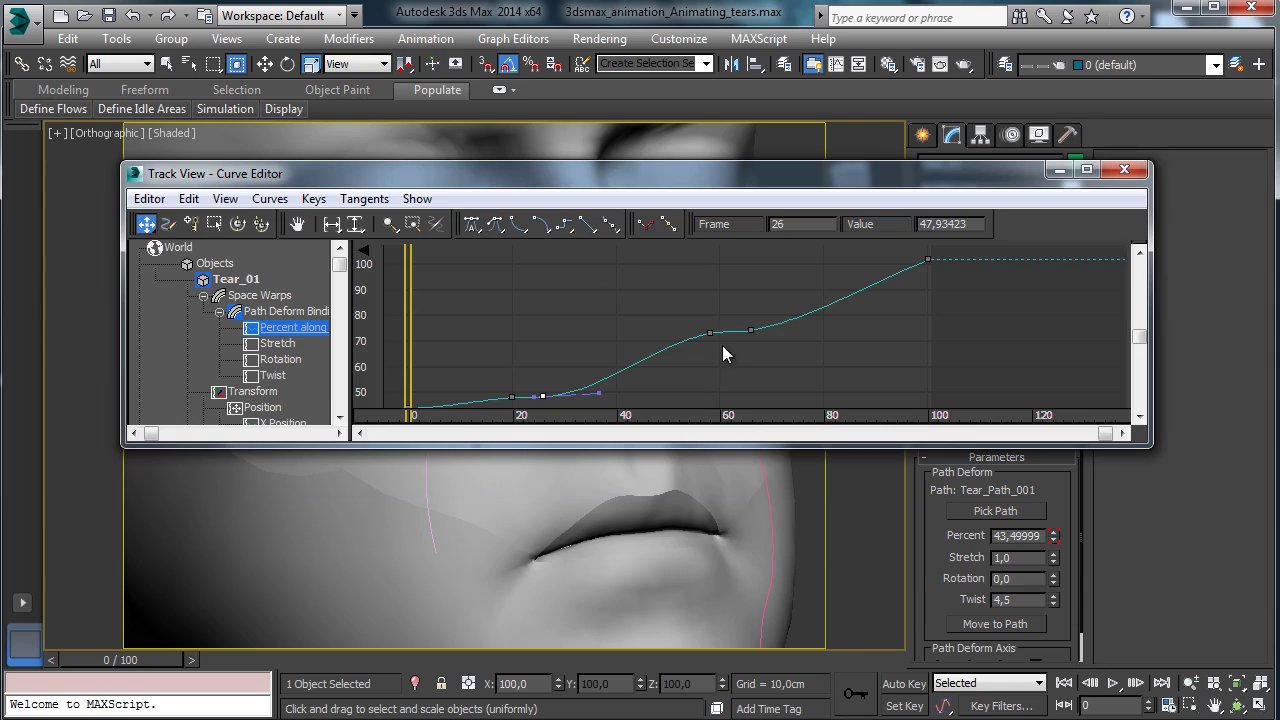
left_click(1124, 171)
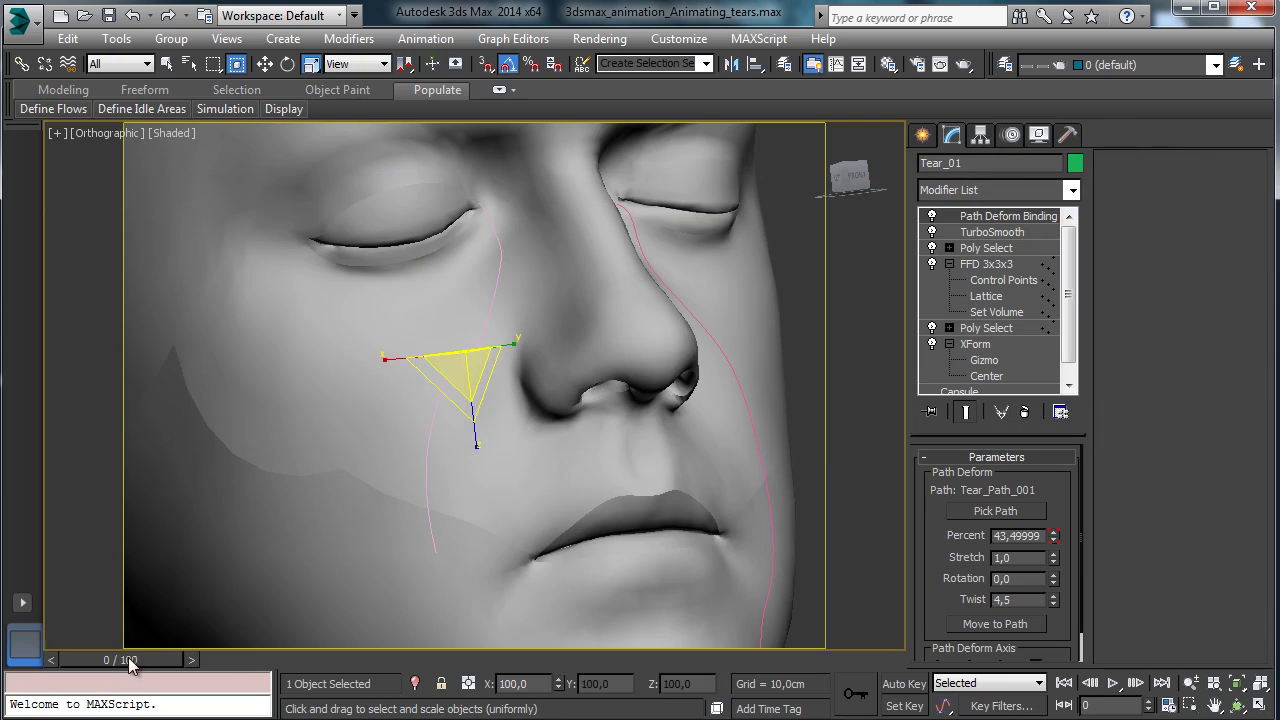
- At frame 96, select TurboSmooth in Tear_01's stack and browse the Modifier List
left_click_drag(130, 665, 812, 592)
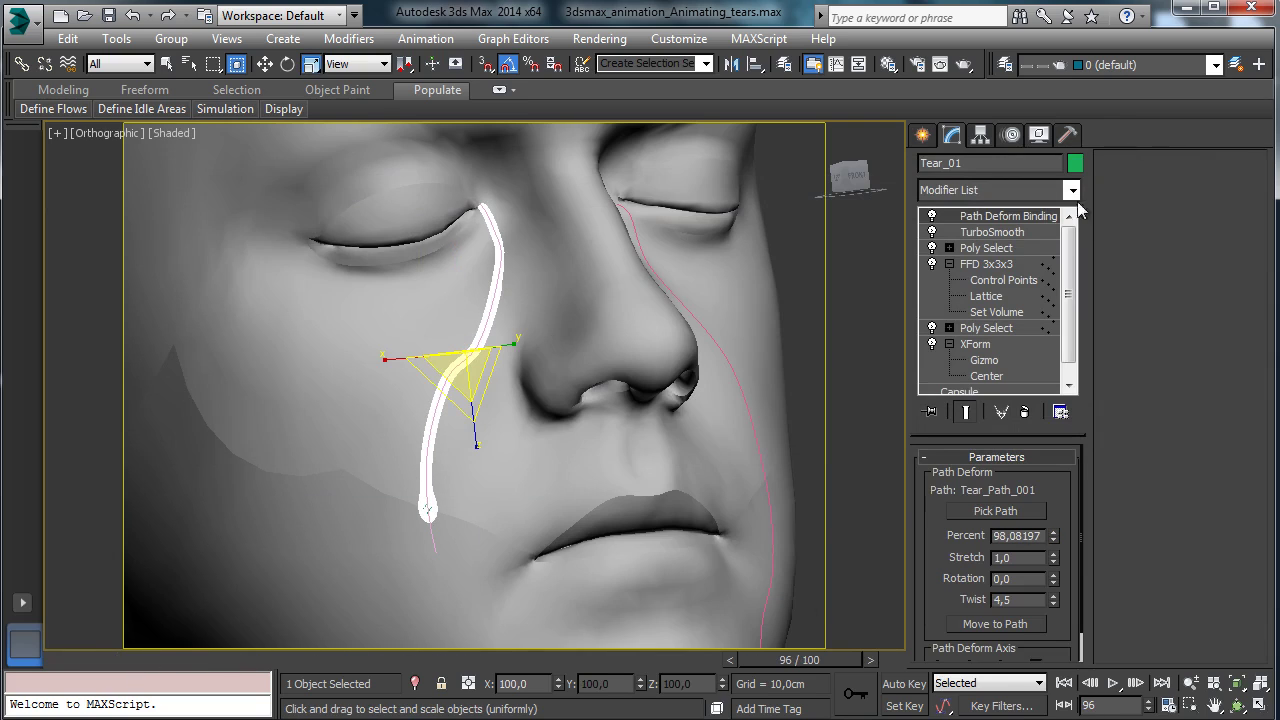
left_click(1030, 234)
left_click(1071, 190)
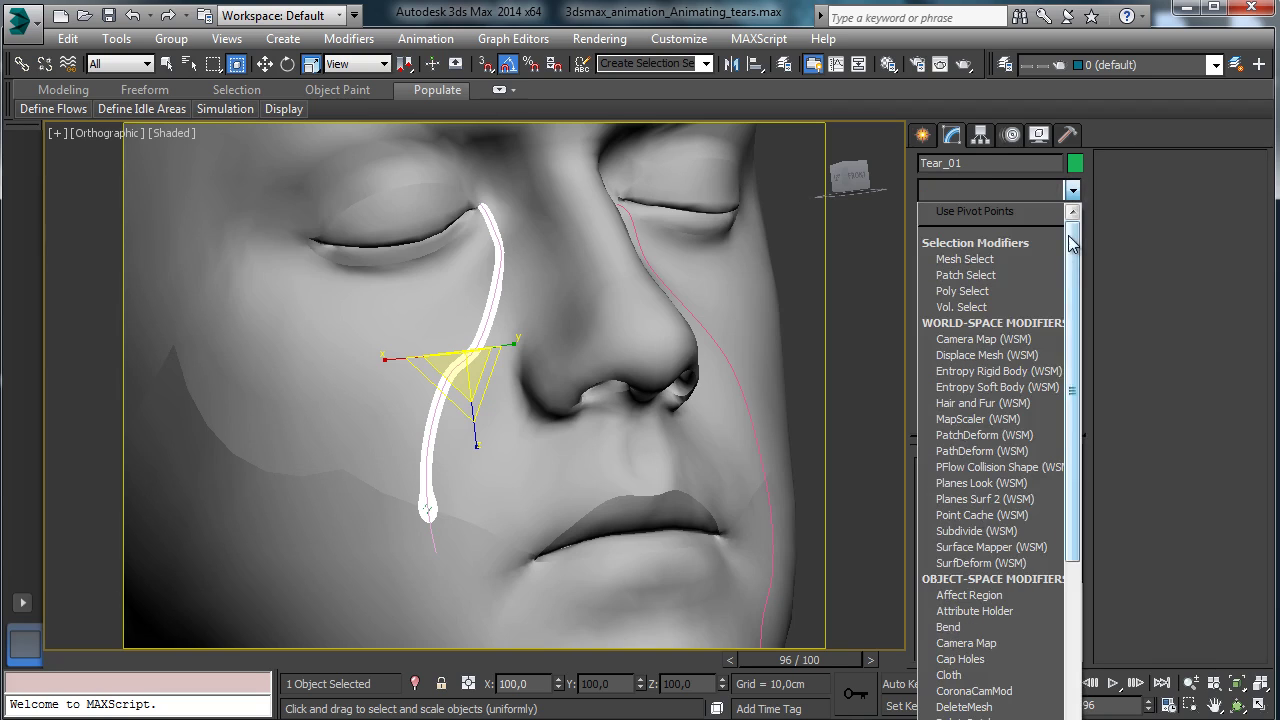
scroll(1058, 500, "down", 15)
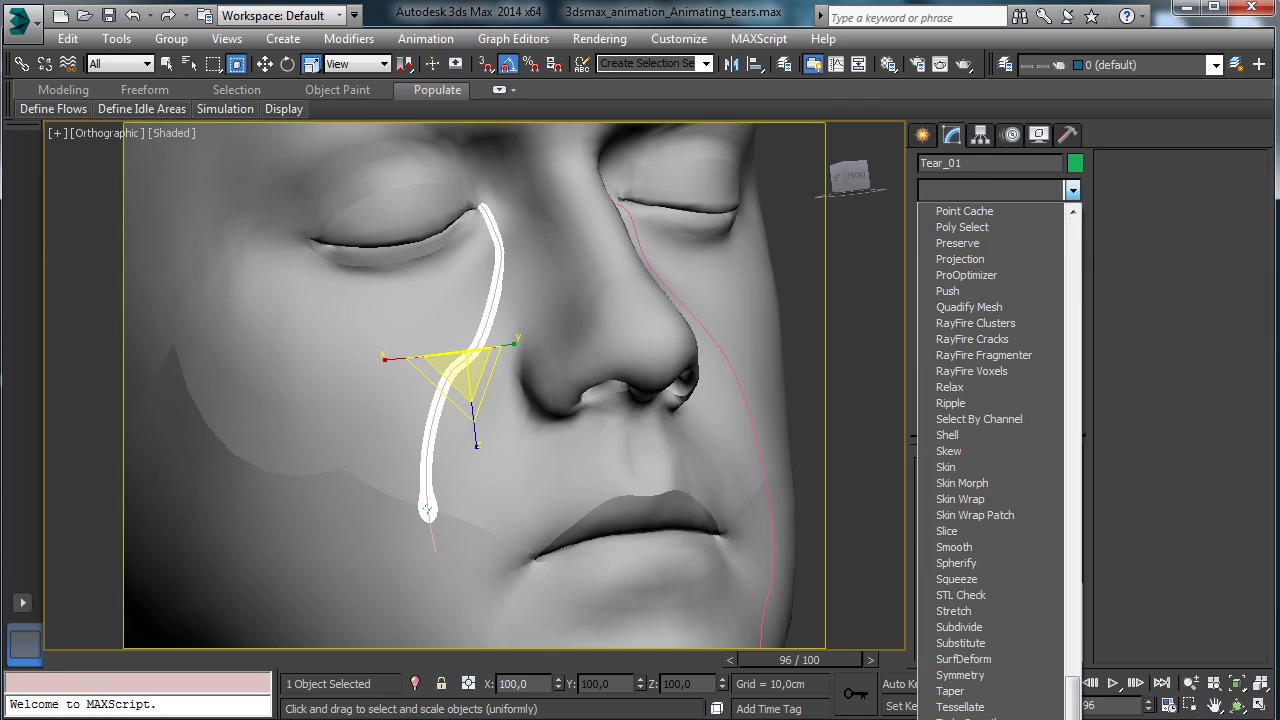
left_click_drag(1076, 712, 1080, 533)
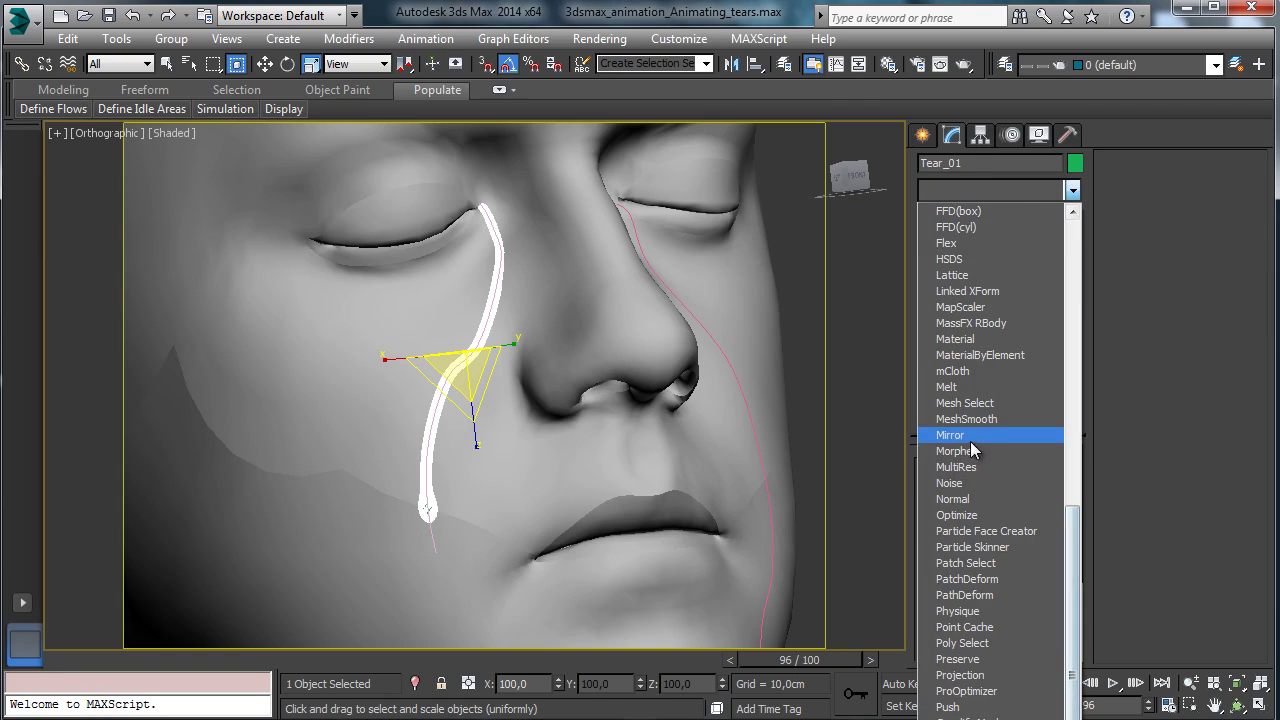
scroll(990, 514, "up", 5)
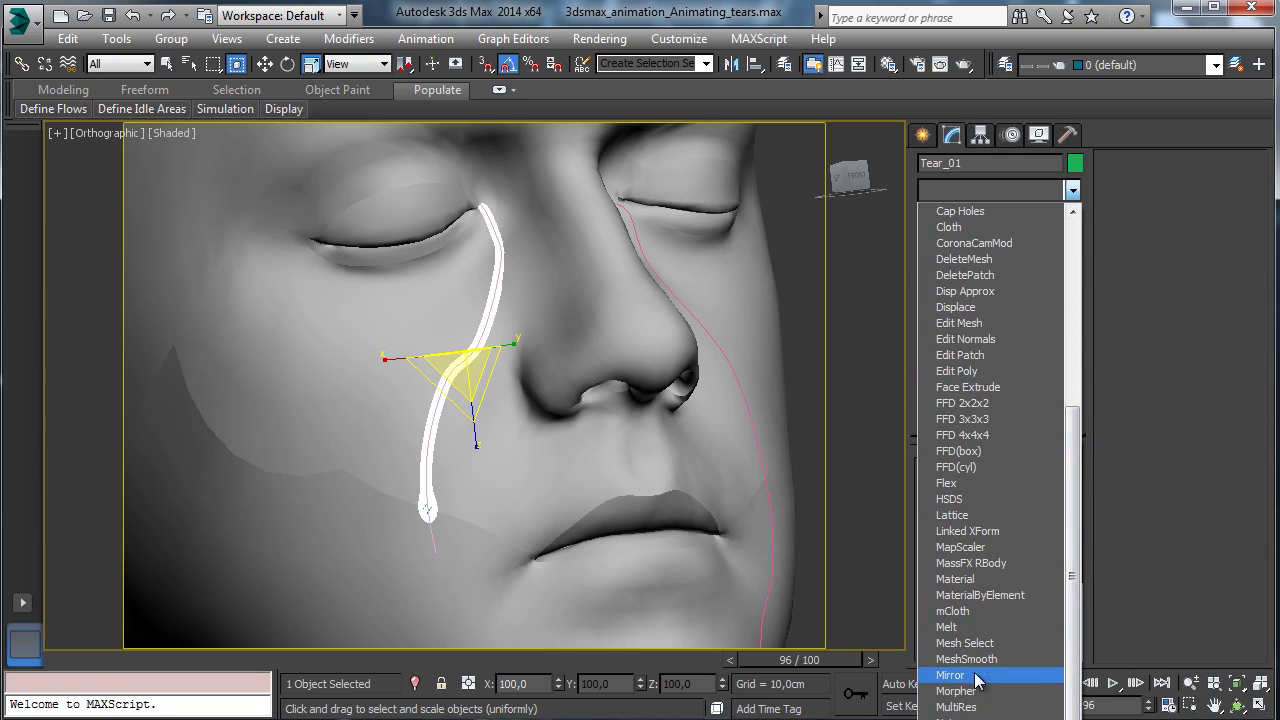
- Add a Noise modifier to Tear_01 and try initial Scale and X strength values
left_click(985, 719)
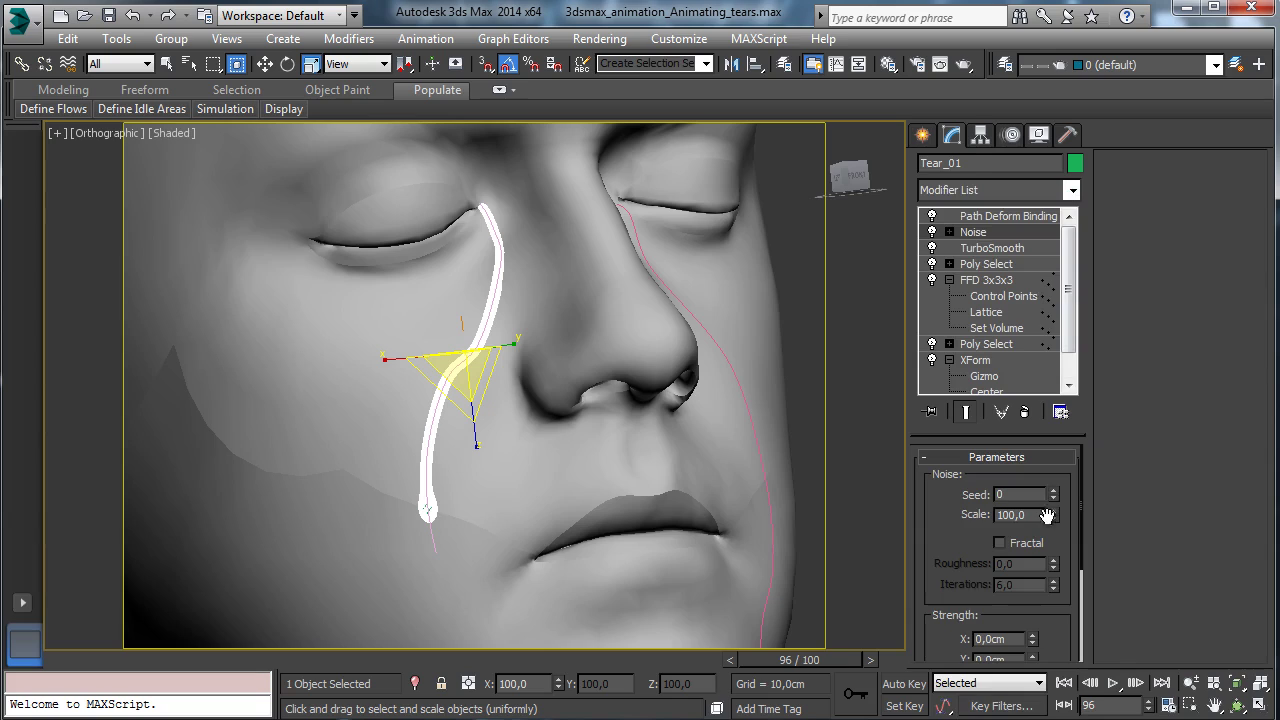
scroll(1046, 515, "down", 2)
left_click_drag(1032, 594, 1032, 553)
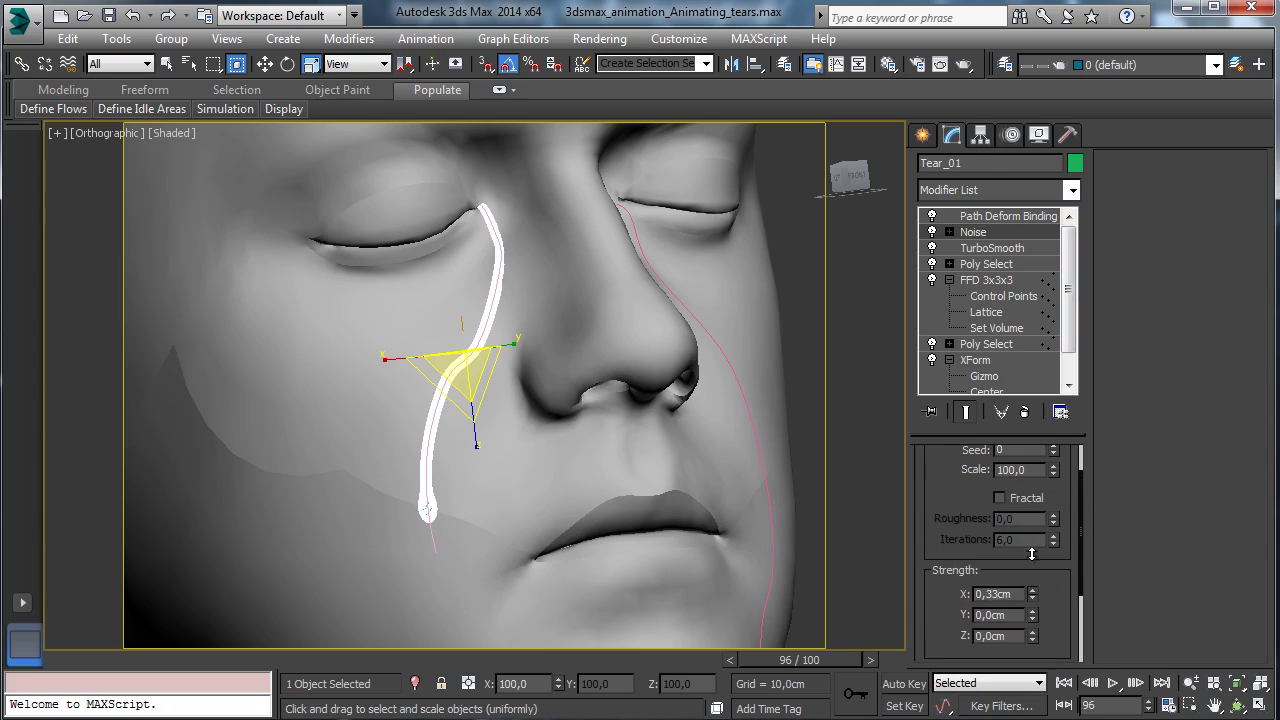
scroll(955, 530, "up", 2)
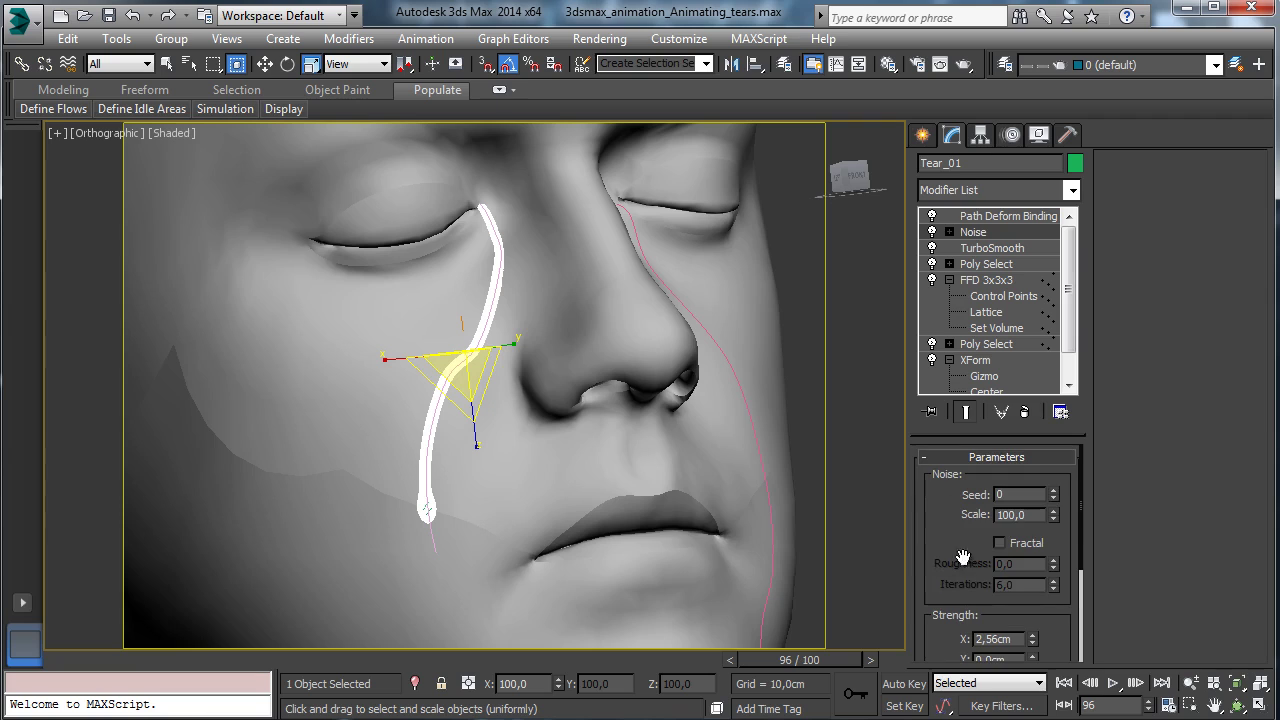
left_click_drag(1050, 568, 1040, 606)
scroll(1026, 514, "down", 4)
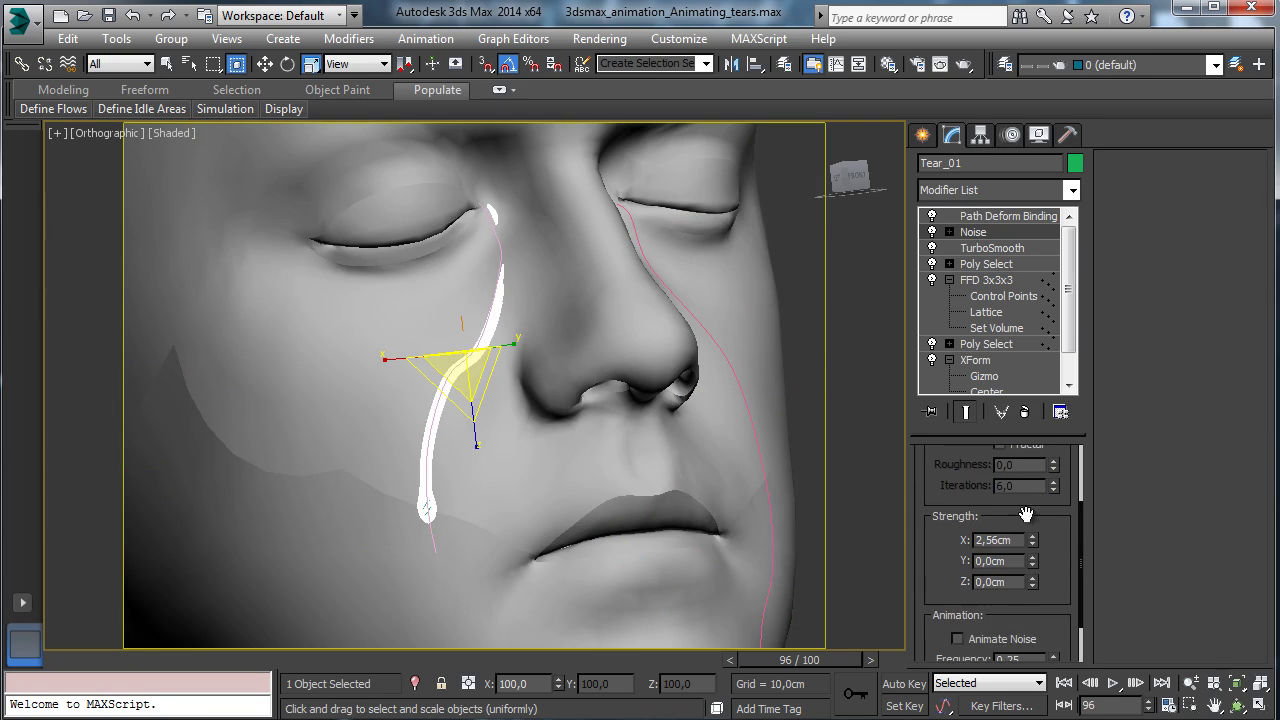
left_click_drag(1034, 541, 958, 459)
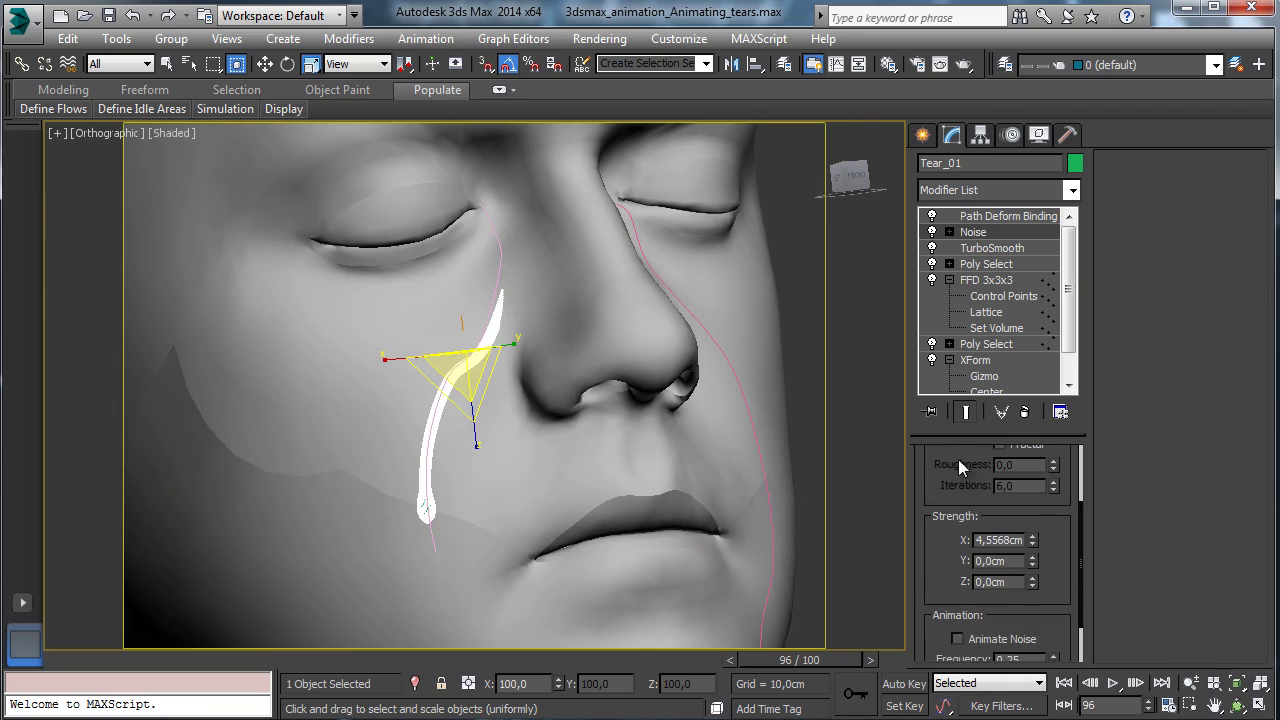
scroll(1053, 524, "up", 4)
- Refine the Noise to Scale 0,868, Strength X 0,11102 cm and Z 0,94 cm
left_click_drag(1053, 521, 1053, 584)
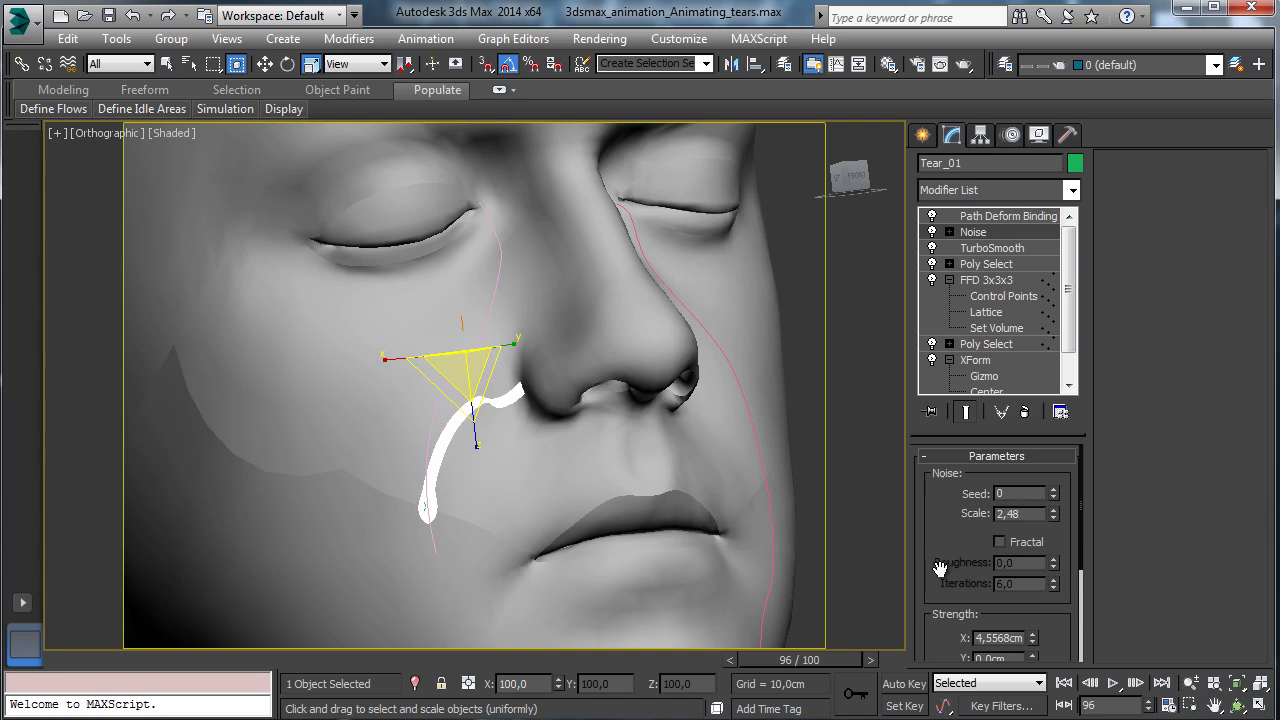
left_click_drag(940, 568, 975, 503)
left_click_drag(1034, 582, 1018, 685)
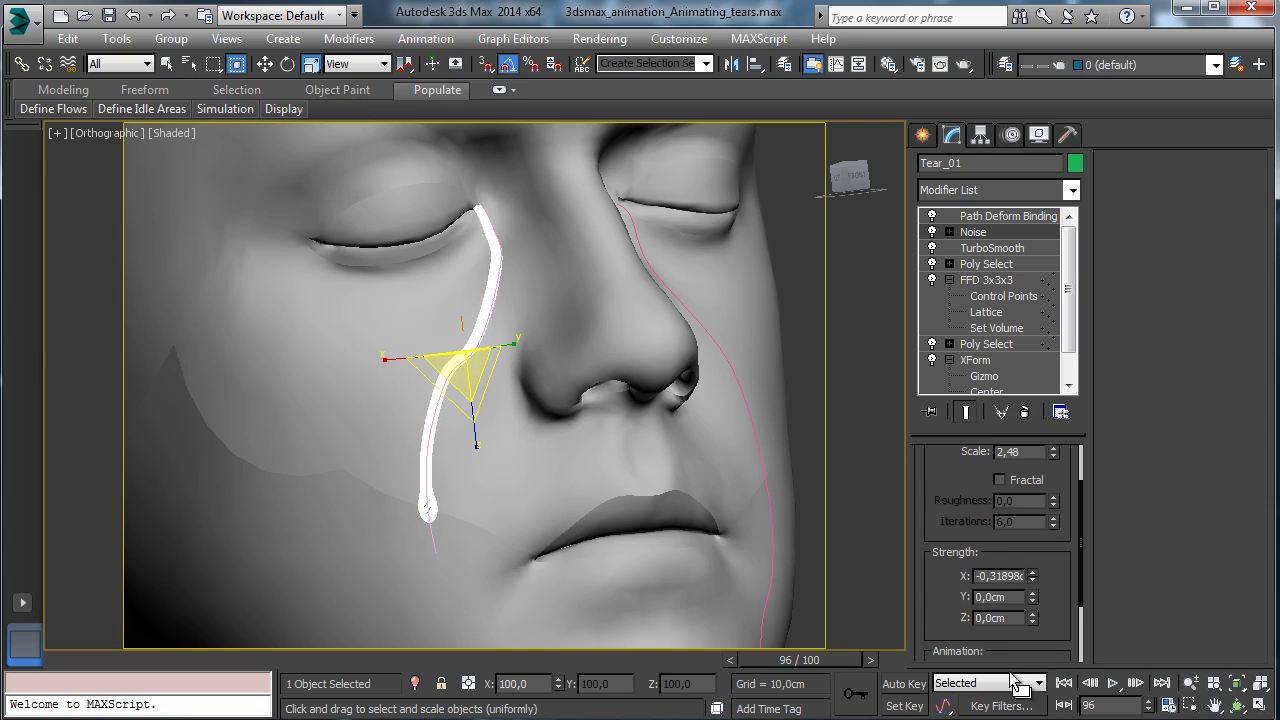
double_click(1034, 452)
left_click_drag(1054, 458, 1042, 516)
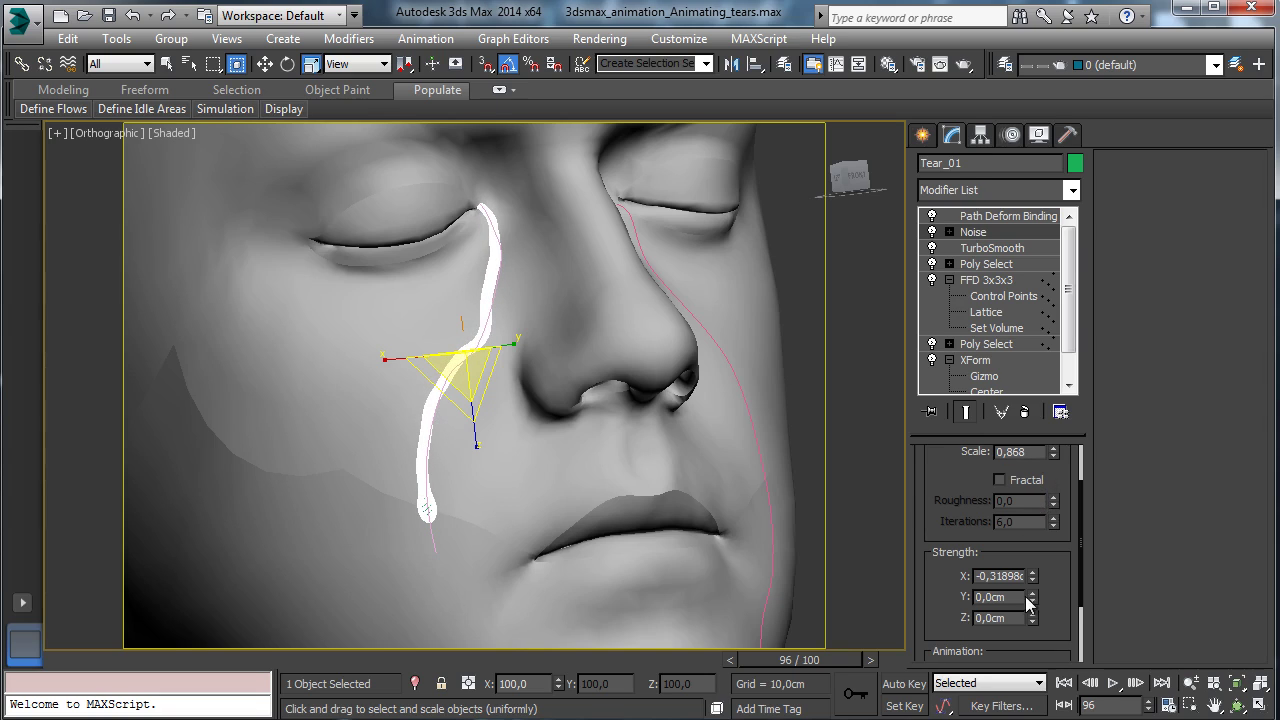
left_click_drag(1034, 576, 1048, 502)
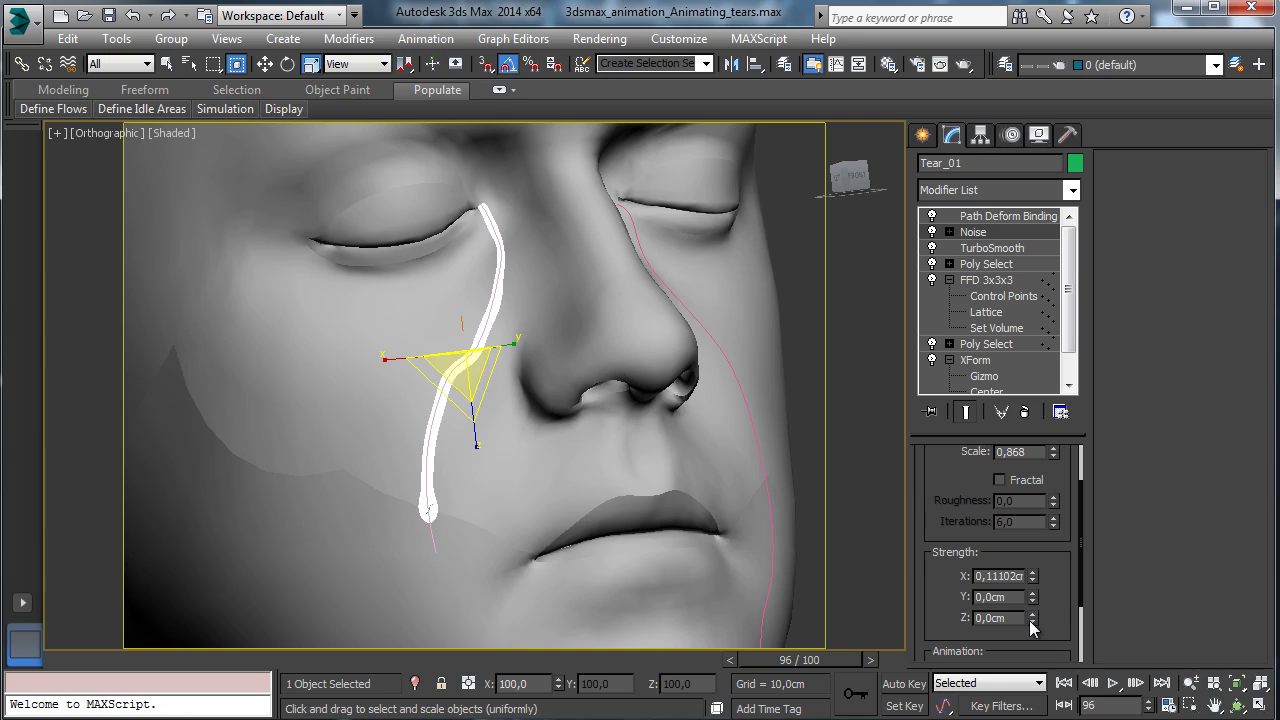
left_click_drag(1030, 620, 1054, 526)
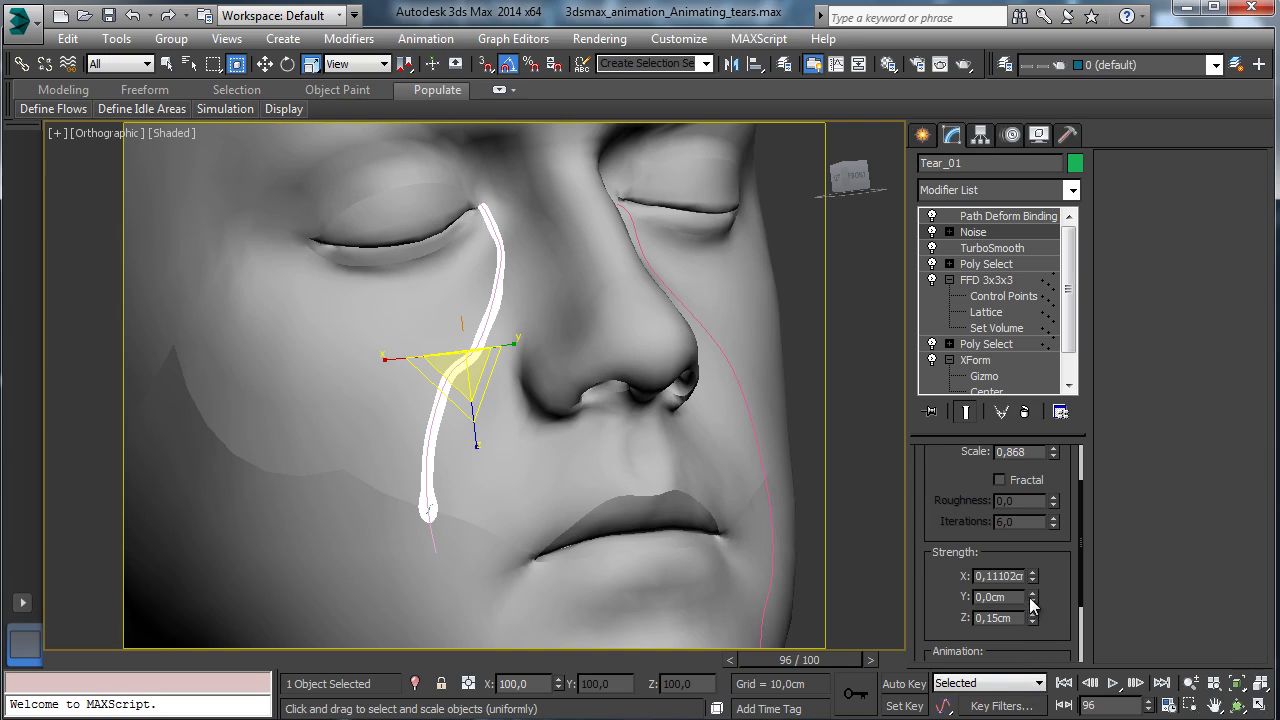
- Raise the tear's Noise strength along Y and scrub the animation to preview it
mouse_move(1031, 598)
left_mouse_down()
mouse_move(1032, 562)
mouse_move(1029, 578)
left_mouse_up()
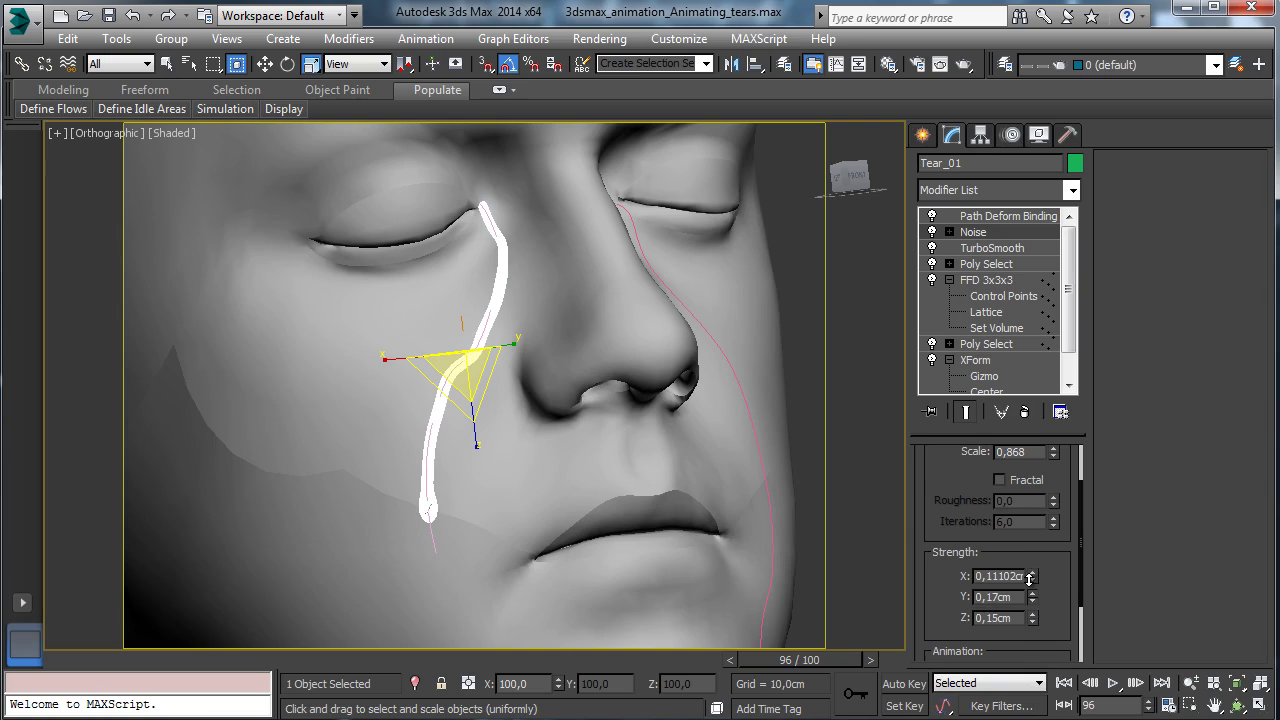
left_click_drag(112, 662, 781, 632)
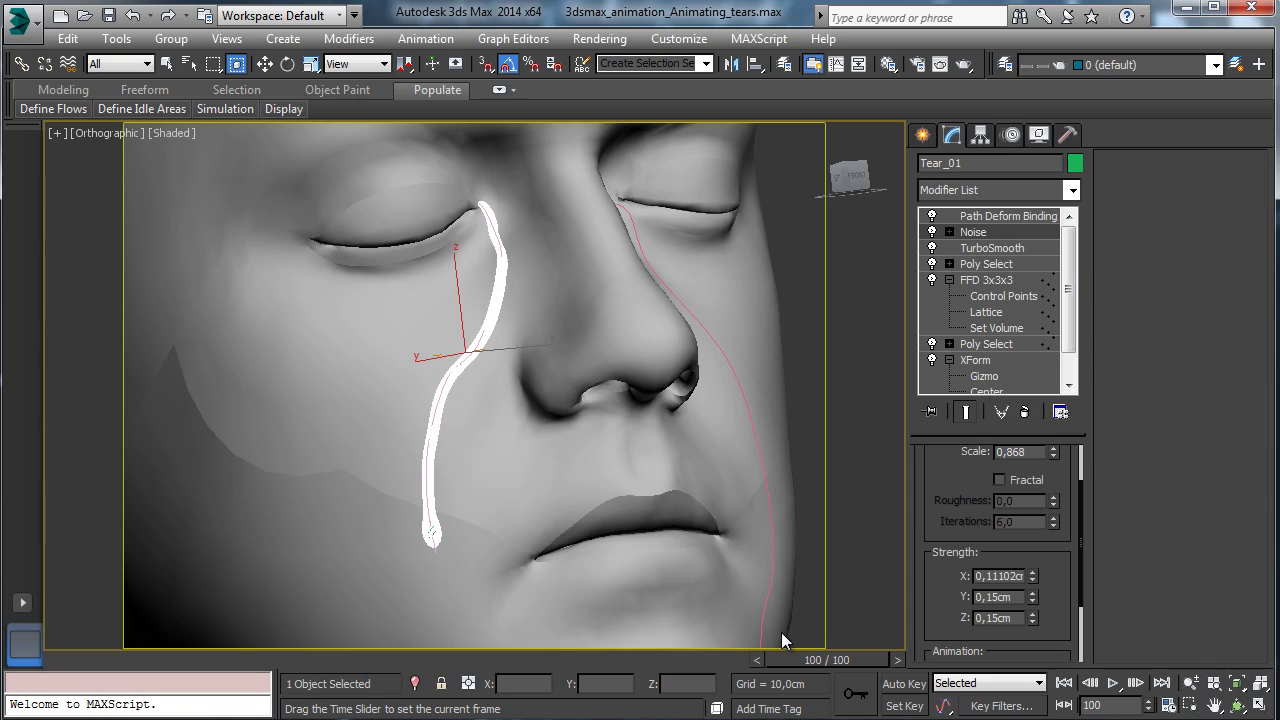
key("r")
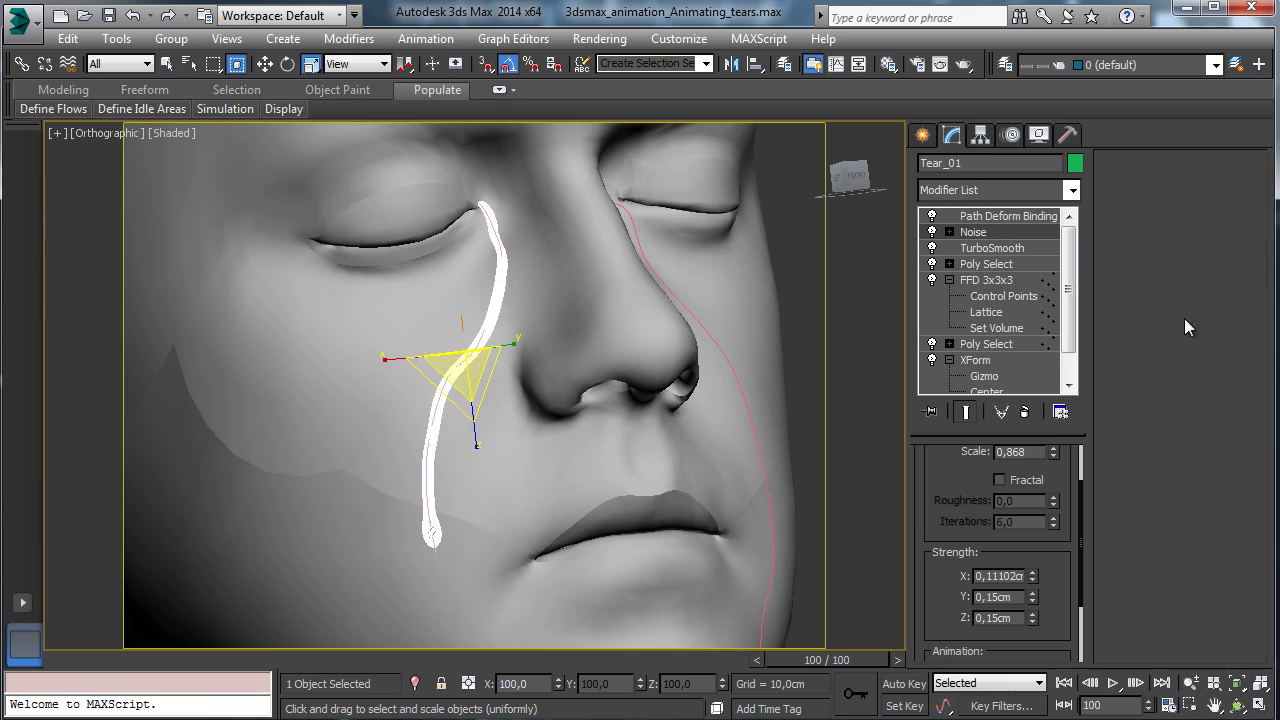
- Copy the Noise modifier from Tear_01 and paste it onto Tear_Path_001
right_click(975, 216)
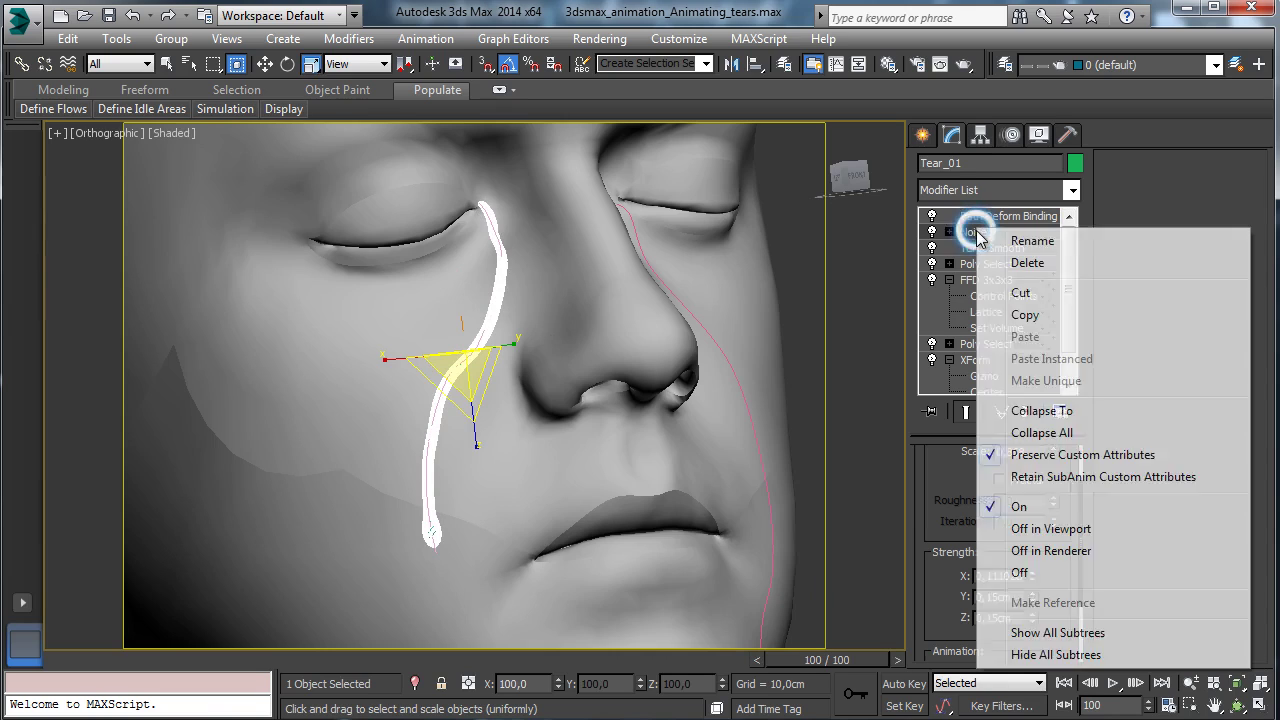
left_click(1037, 313)
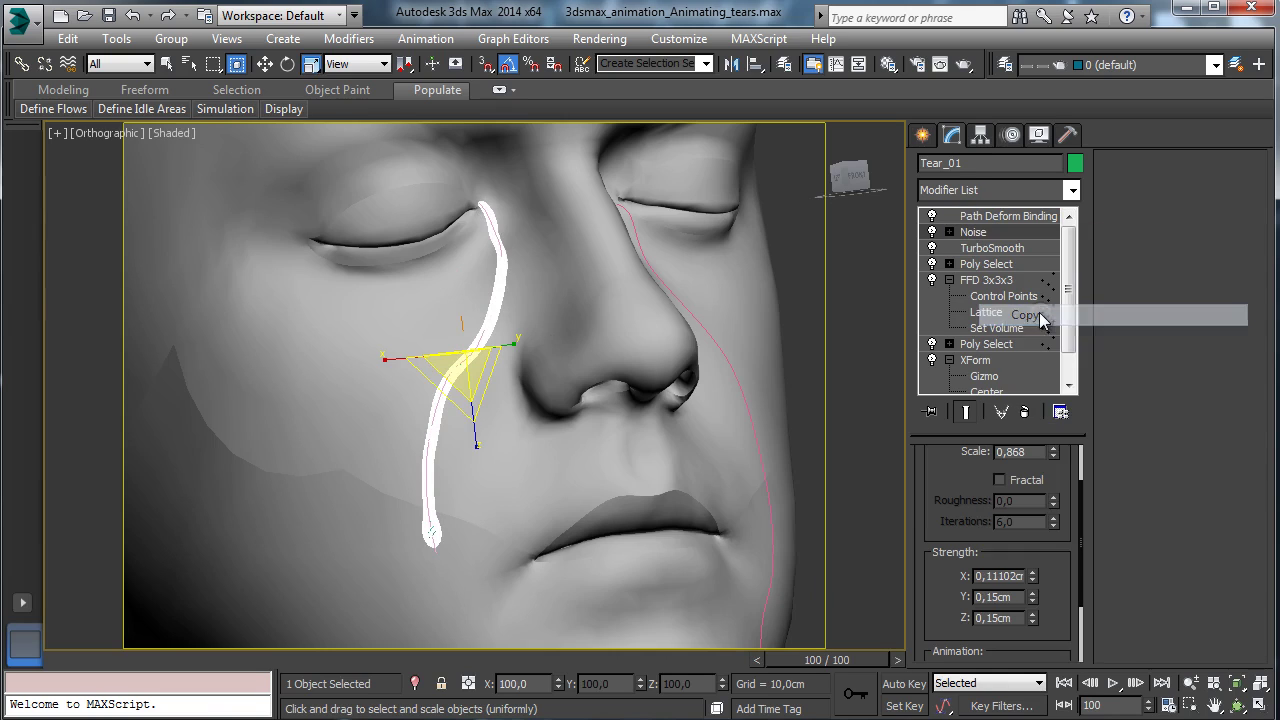
left_click(437, 551)
left_click(434, 549)
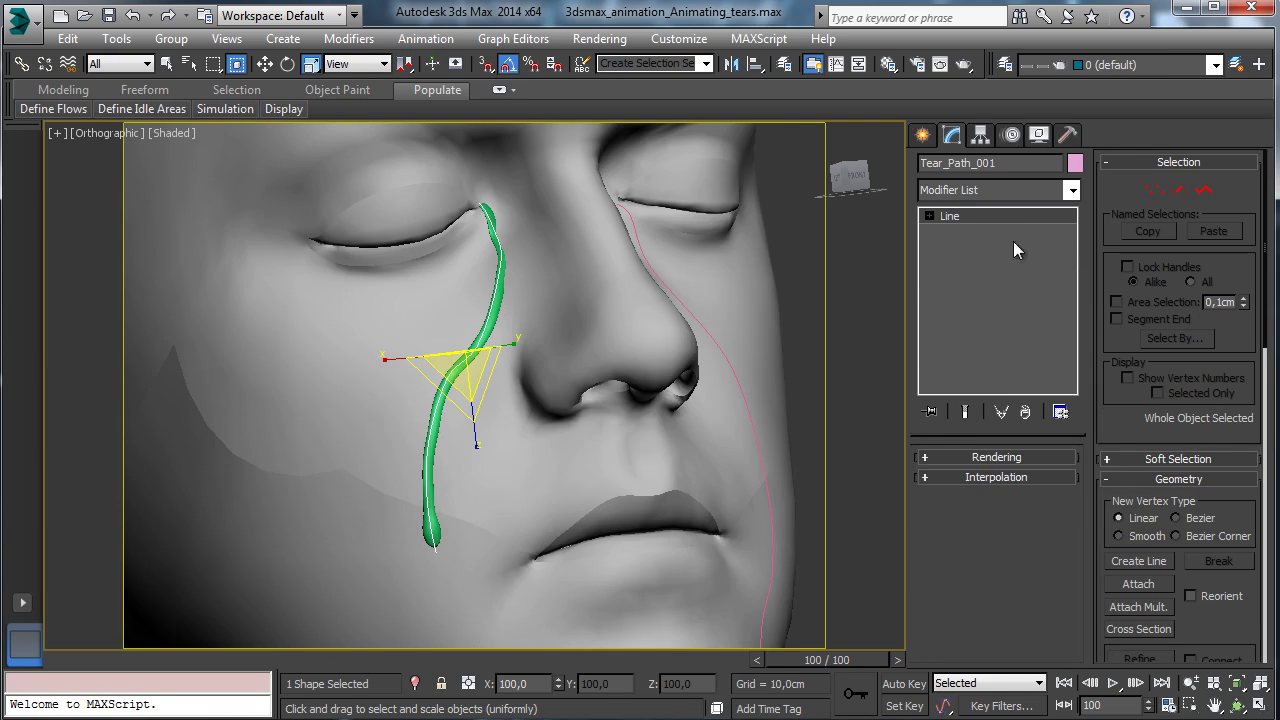
right_click(975, 220)
left_click(1047, 224)
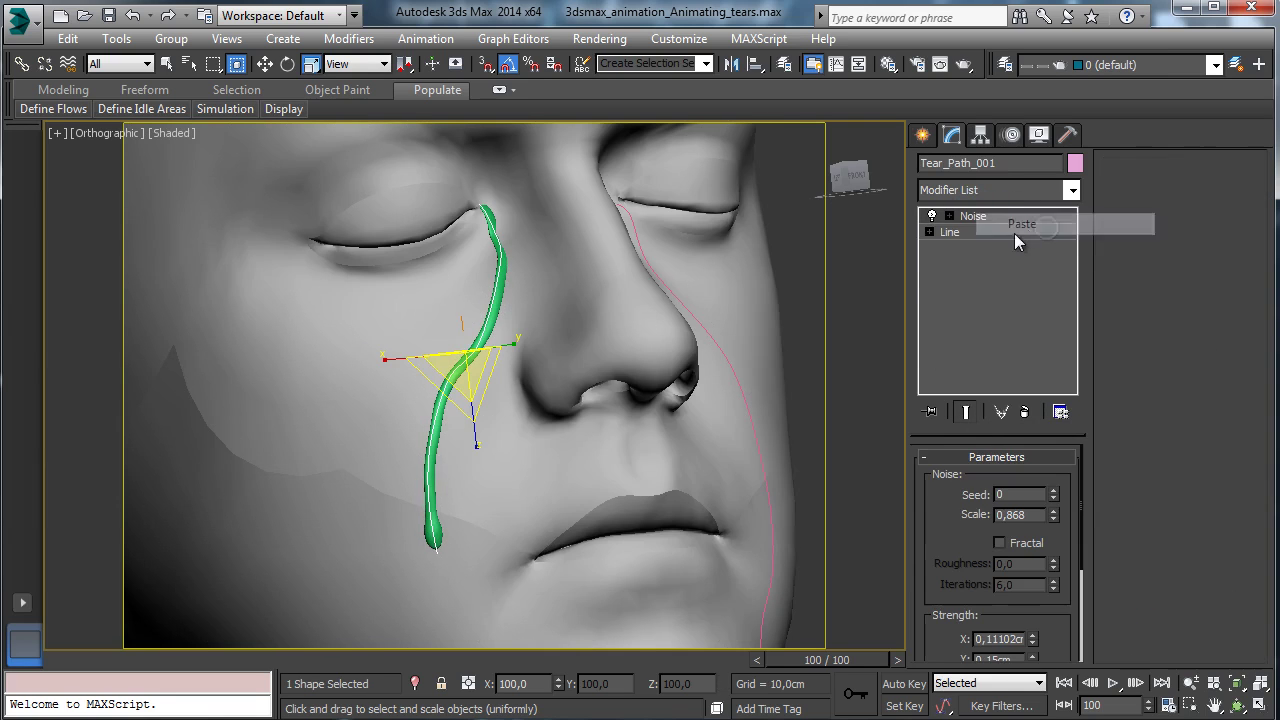
- Delete the Noise modifier from Tear_01's stack and scrub to check the tear
left_click(501, 297)
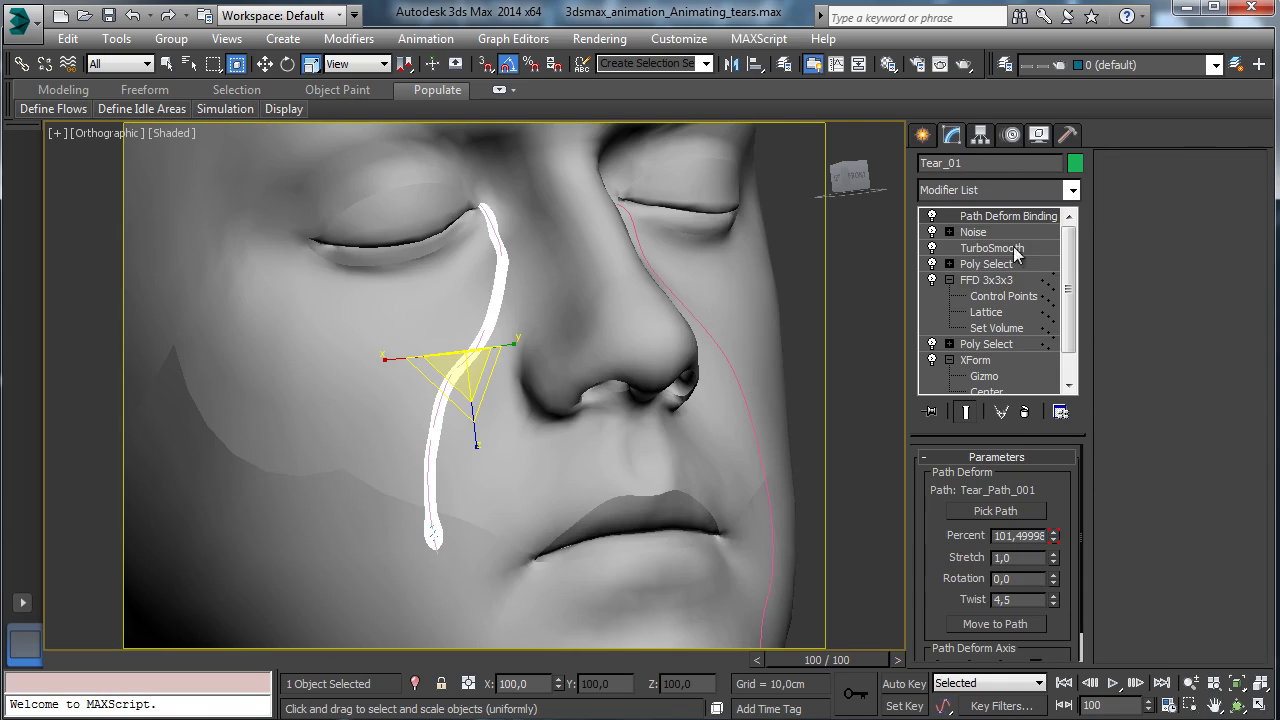
left_click(981, 231)
left_click(1024, 412)
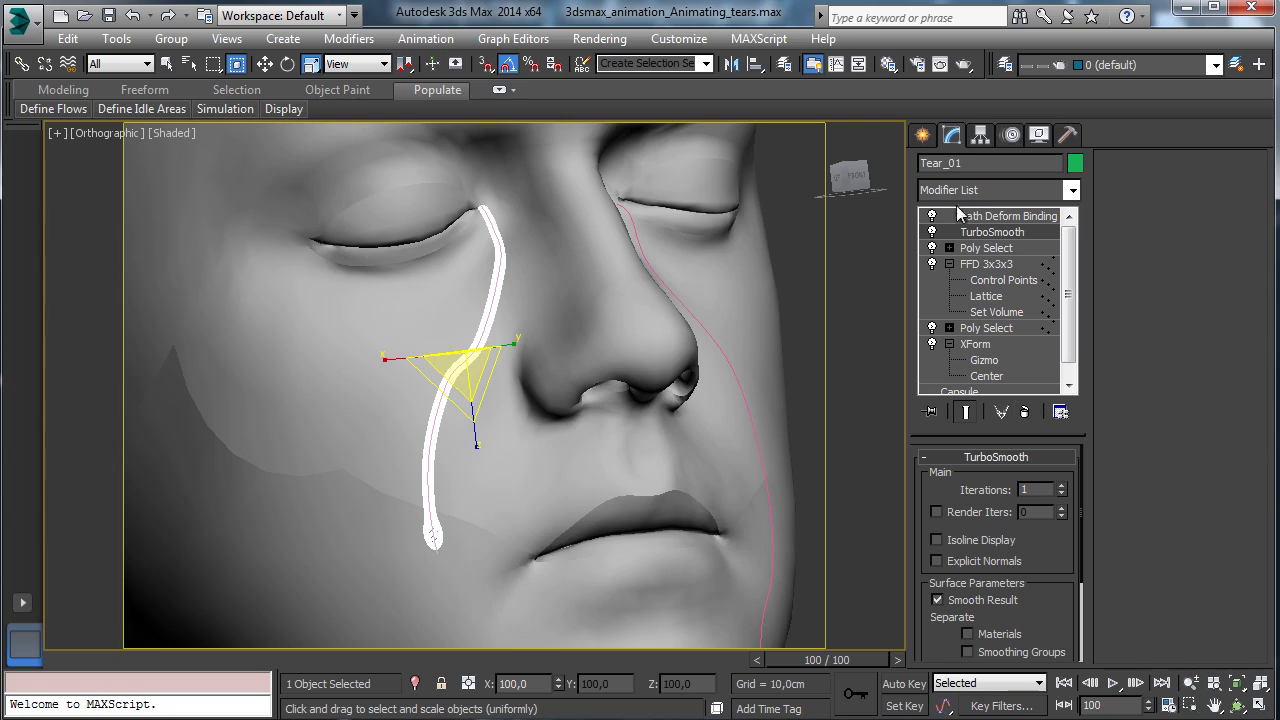
left_click_drag(100, 660, 145, 660)
- Select Tear_Path_001, then adjust its Noise X and Y strengths and lower its scale
key("r")
left_click(434, 429)
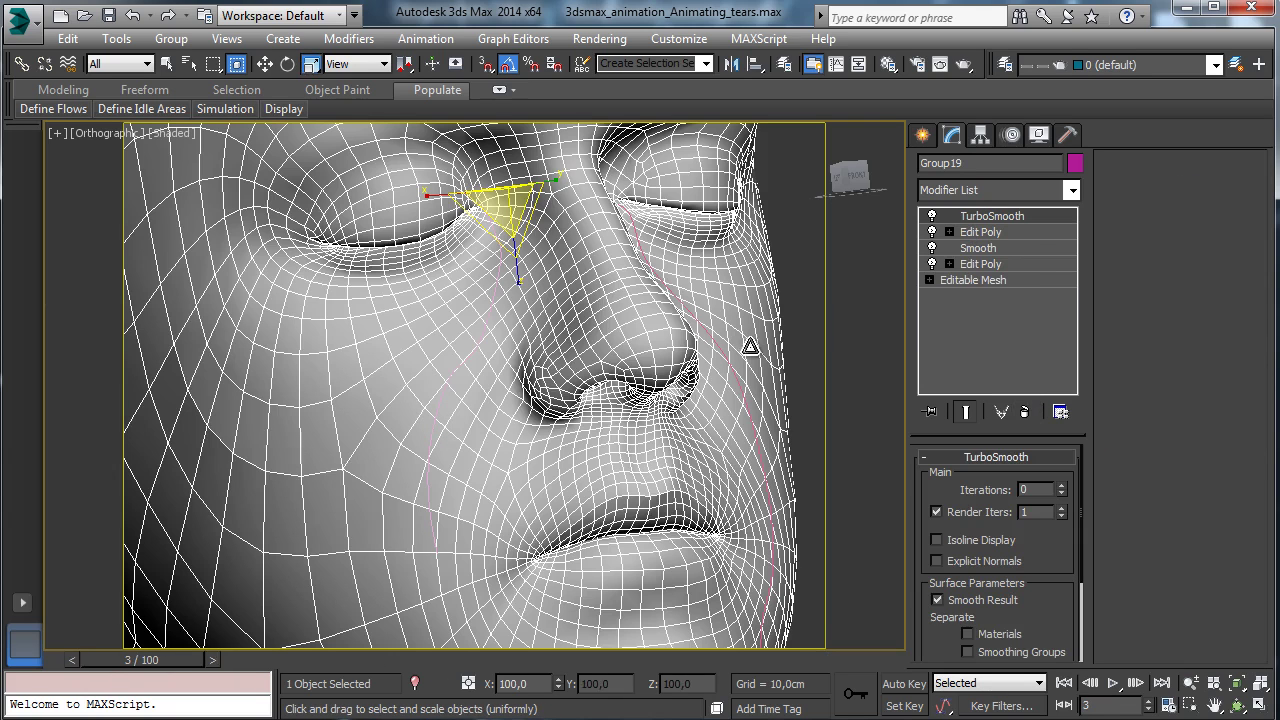
left_click(438, 408)
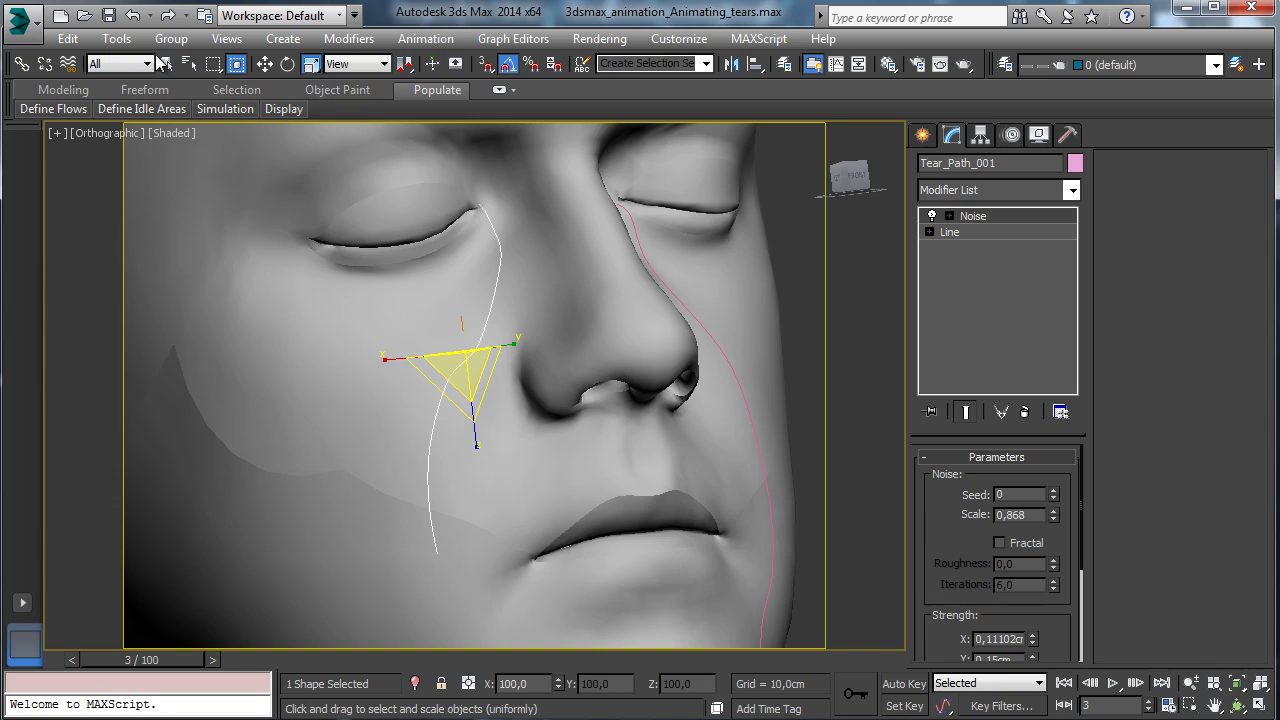
left_click(166, 64)
scroll(960, 524, "down", 3)
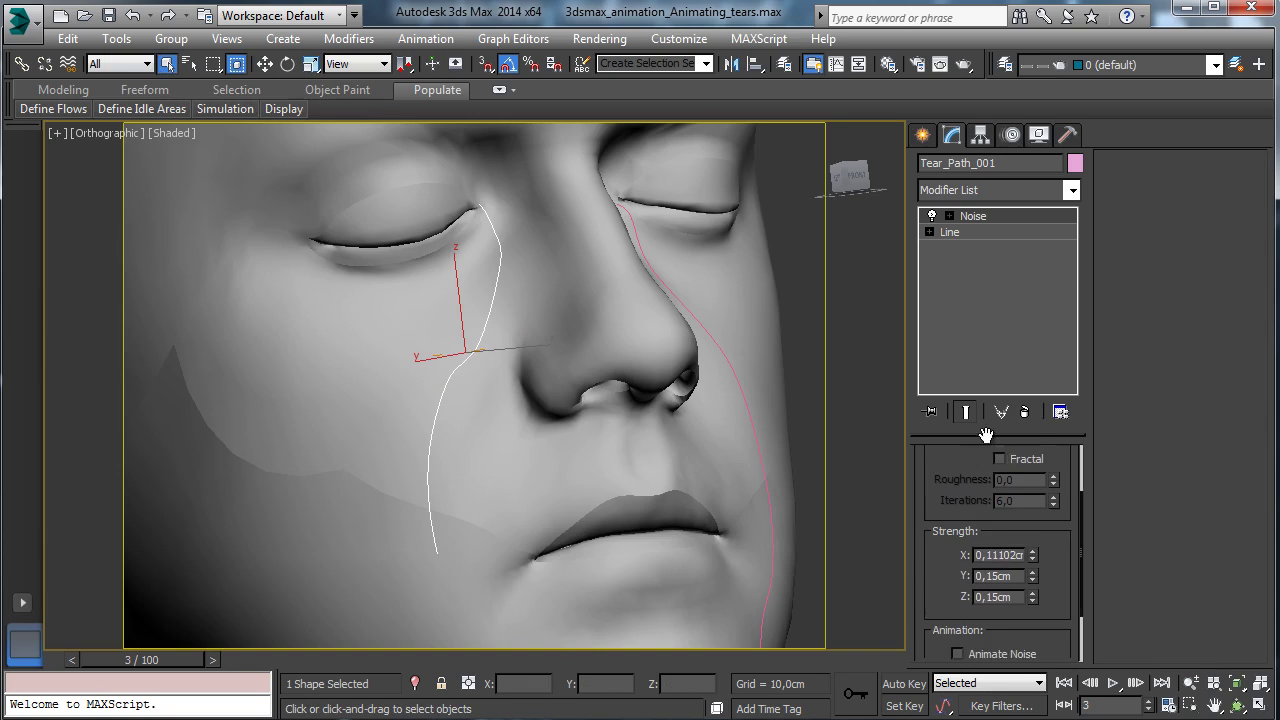
left_click_drag(1032, 542, 1032, 540)
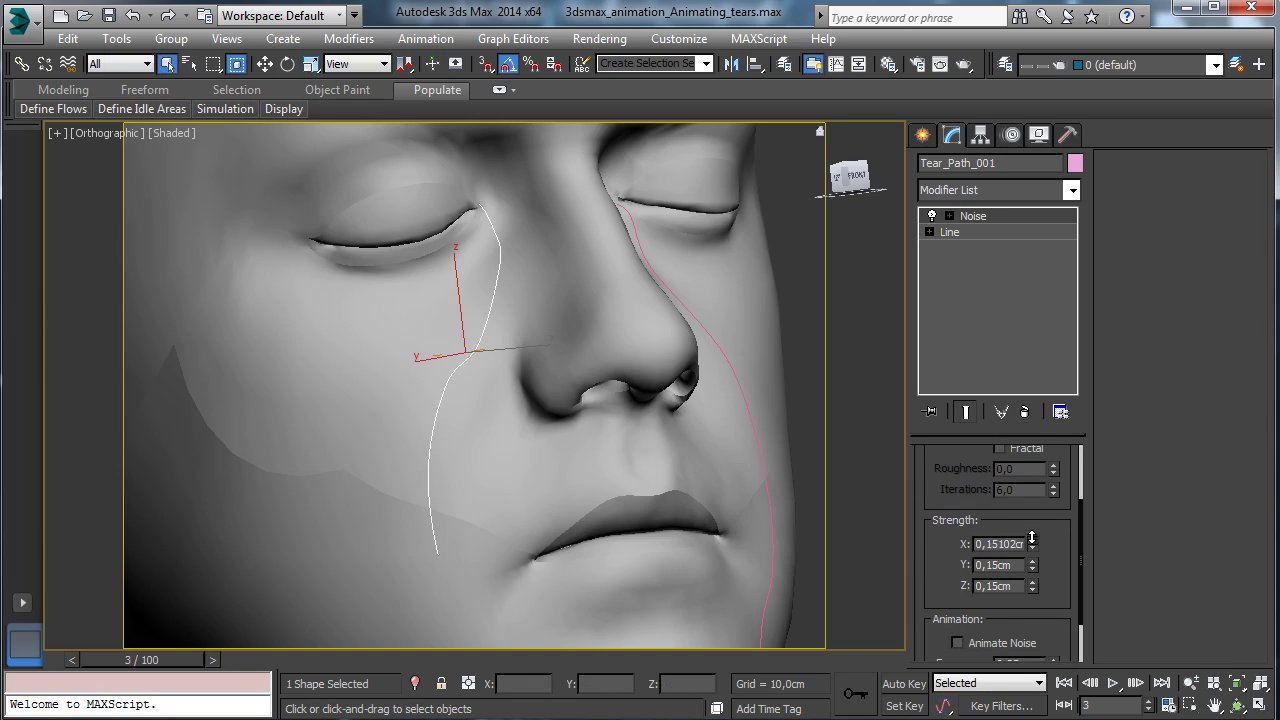
scroll(960, 468, "up", 2)
left_click_drag(1053, 482, 1049, 568)
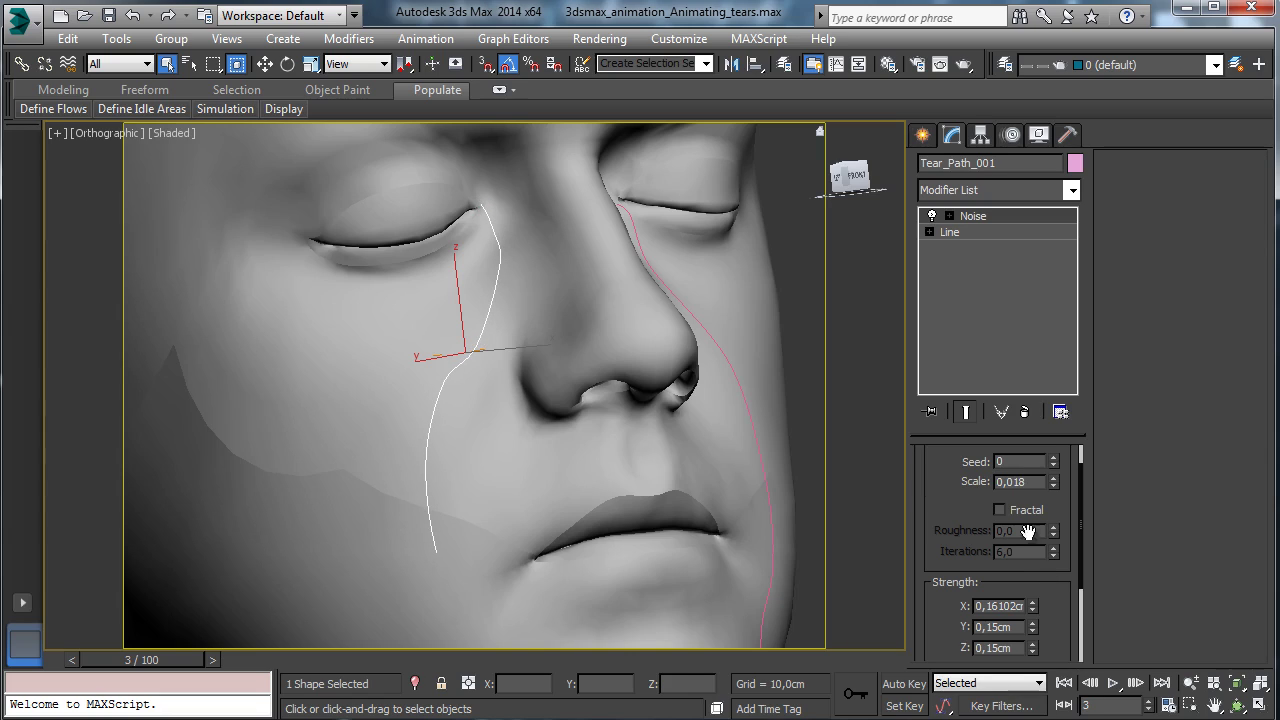
mouse_move(1034, 612)
left_mouse_down()
mouse_move(1030, 578)
mouse_move(1035, 592)
left_mouse_up()
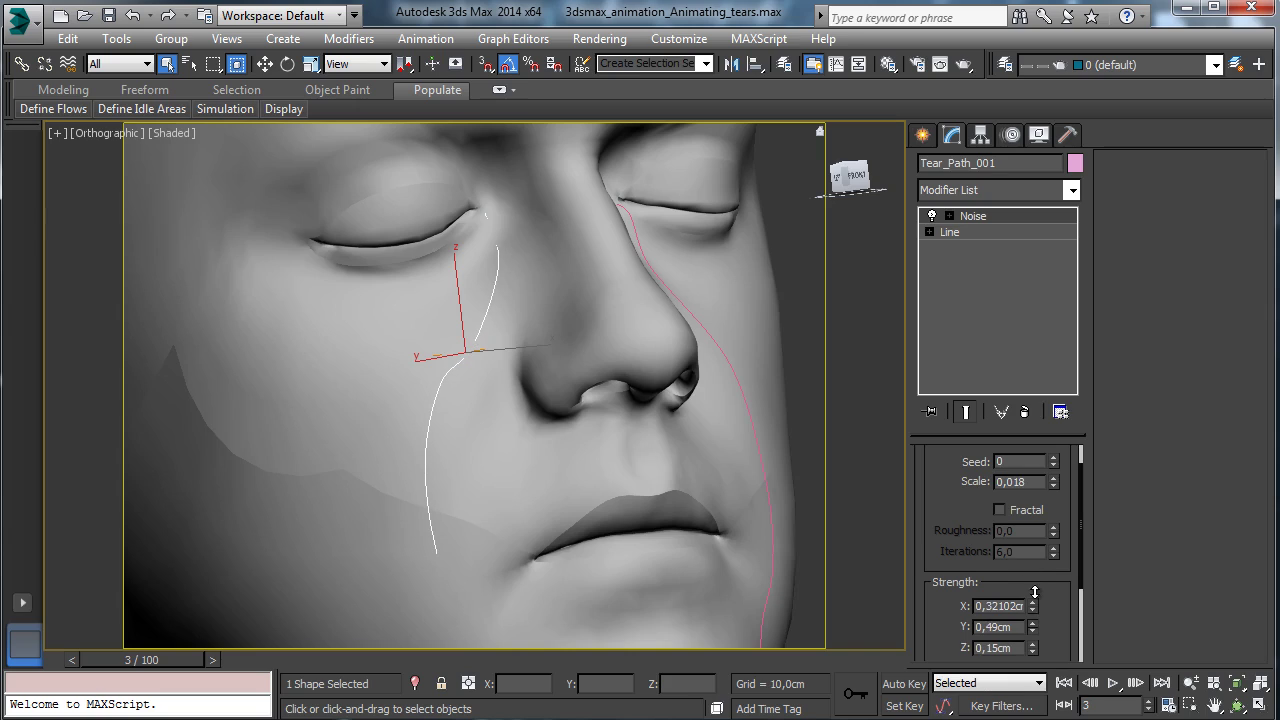
mouse_move(1035, 648)
left_mouse_down()
mouse_move(1031, 571)
mouse_move(1029, 672)
left_mouse_up()
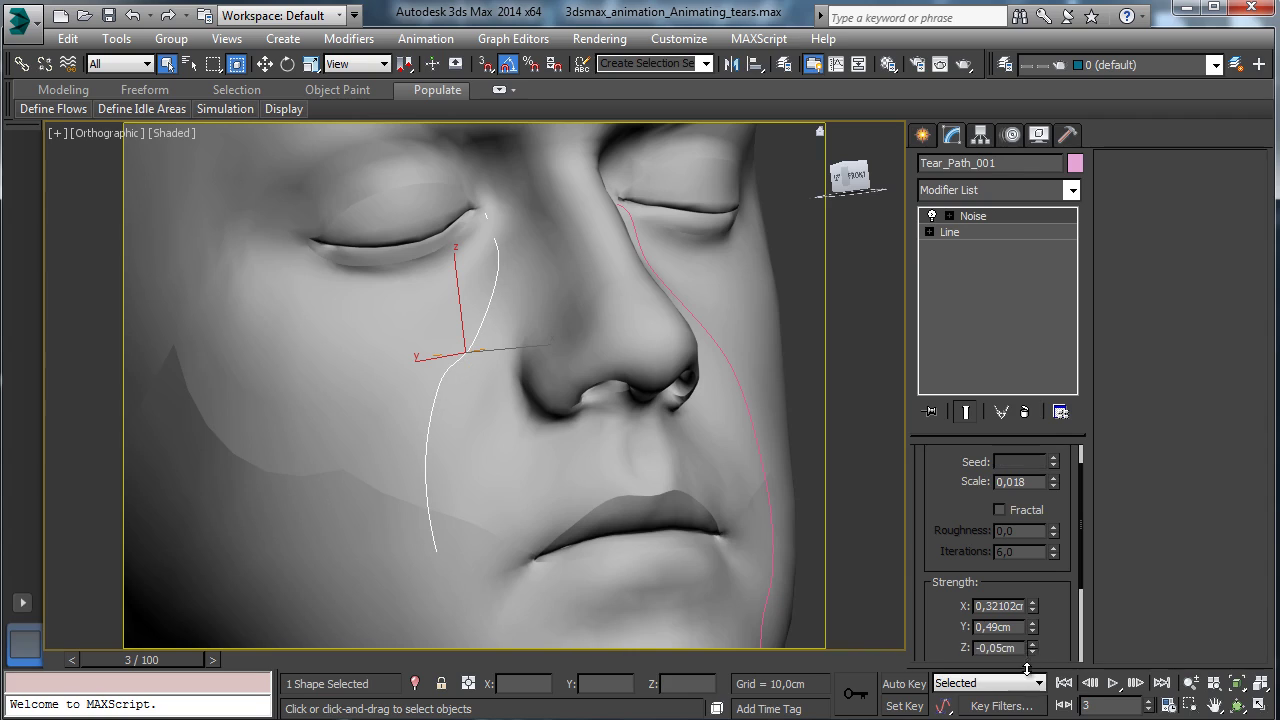
- Set the path's Noise Scale to 0.002, leaving fractal noise off
left_click(1031, 510)
left_click(1031, 510)
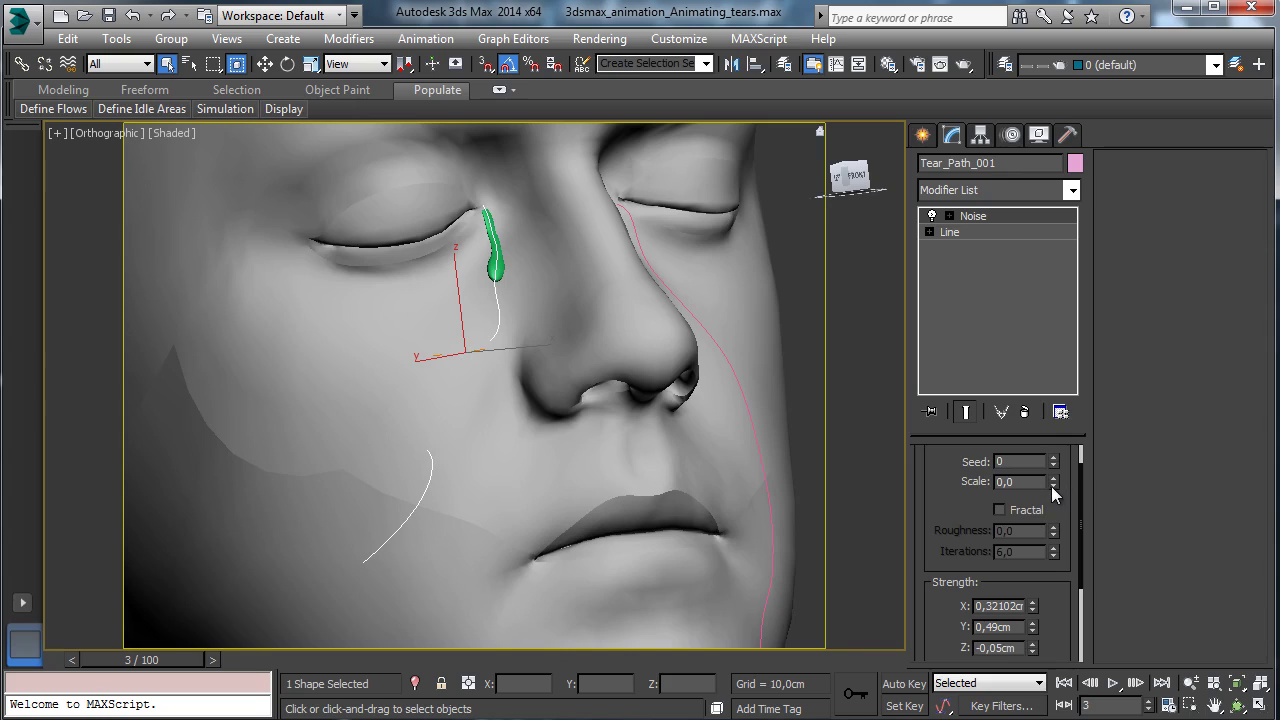
right_click(1053, 485)
left_click(1053, 478)
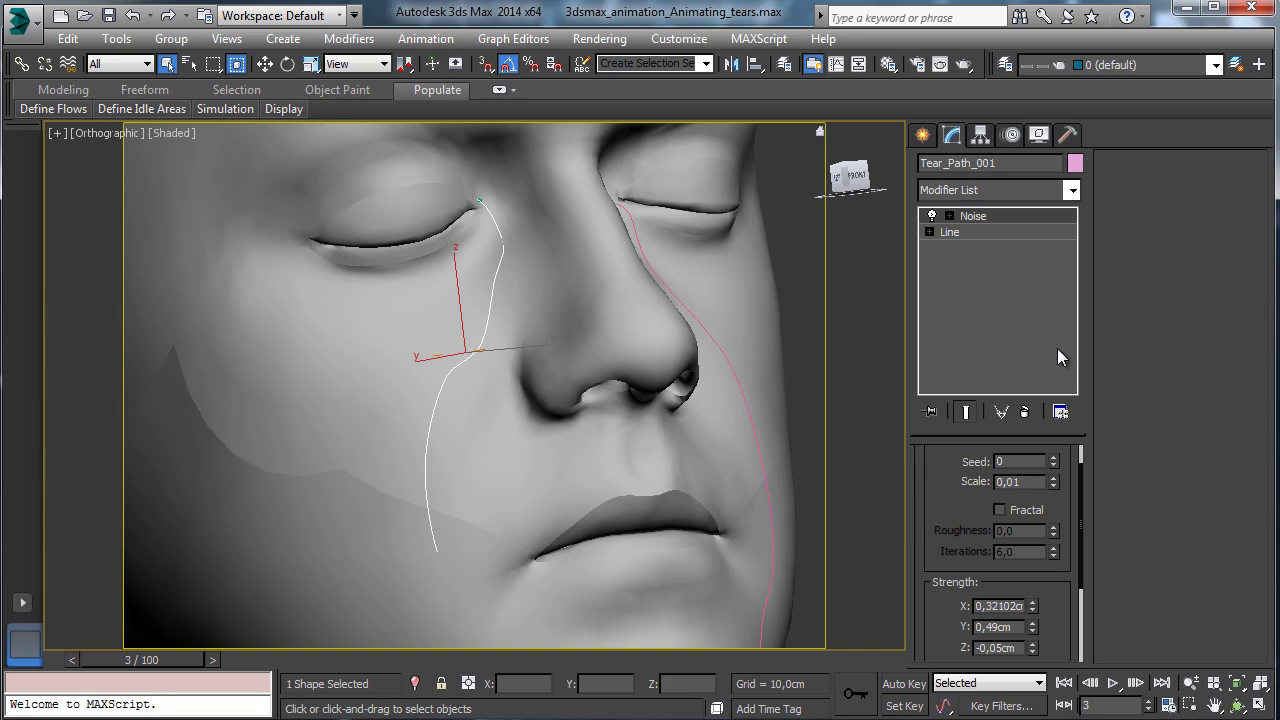
key("BackSpace")
type("02")
key("Return")
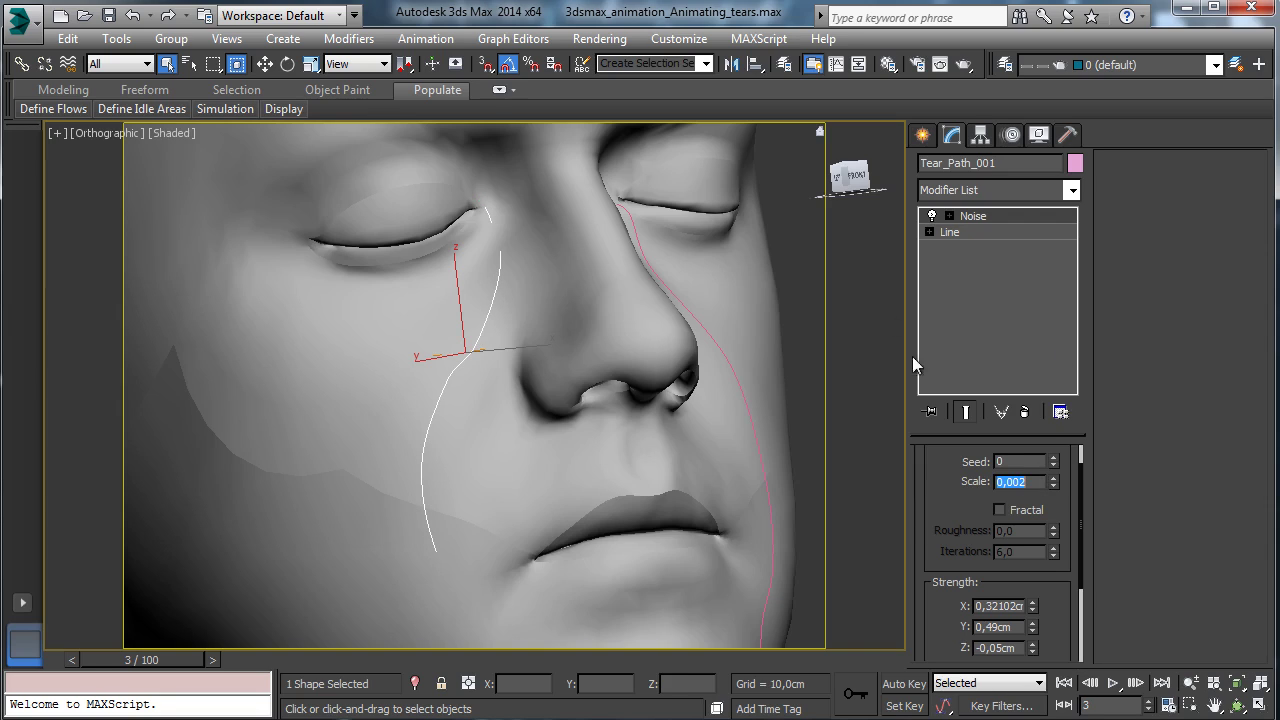
- Toggle the path's Noise off and on to compare, then select its base Line
left_click(933, 214)
left_click(933, 214)
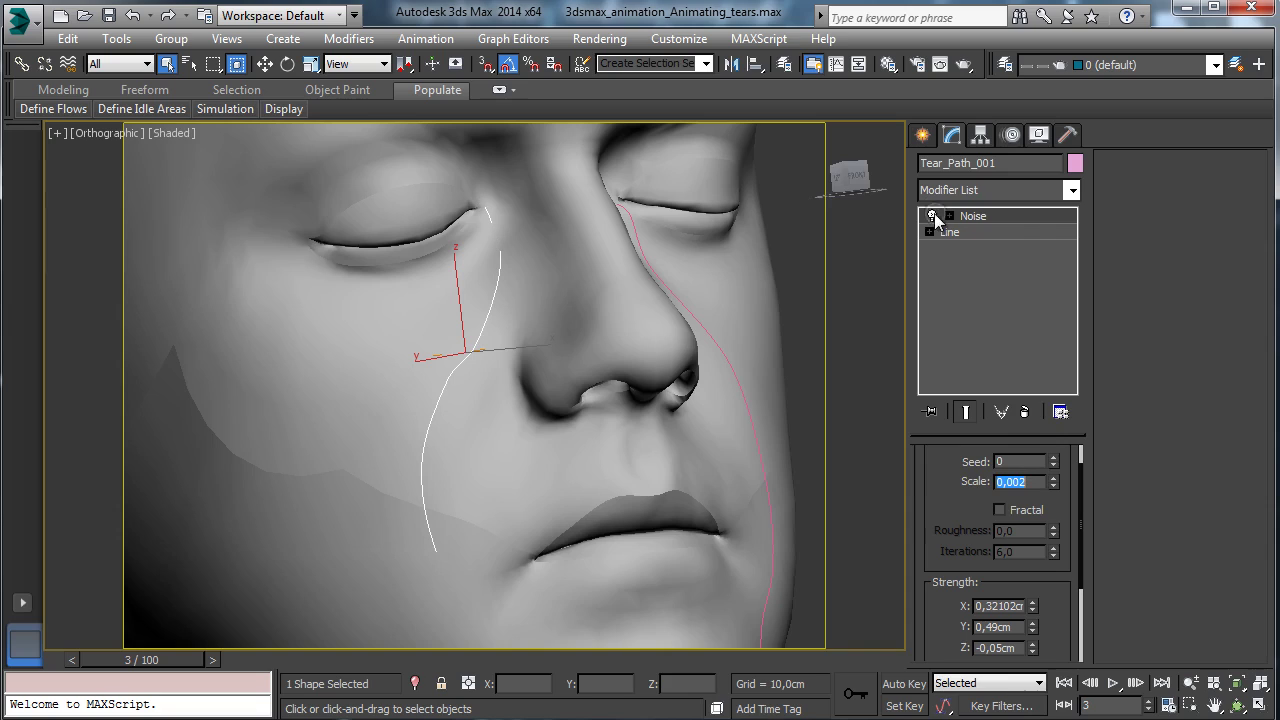
left_click(986, 231)
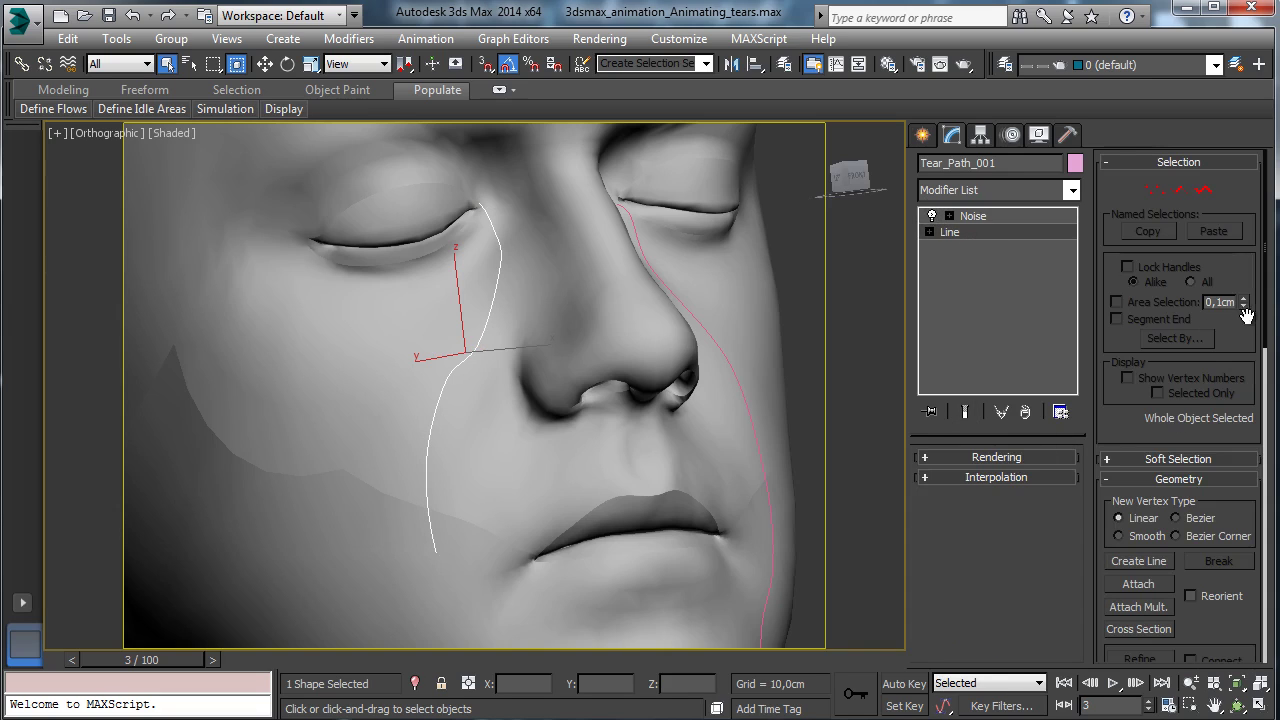
scroll(1126, 420, "down", 5)
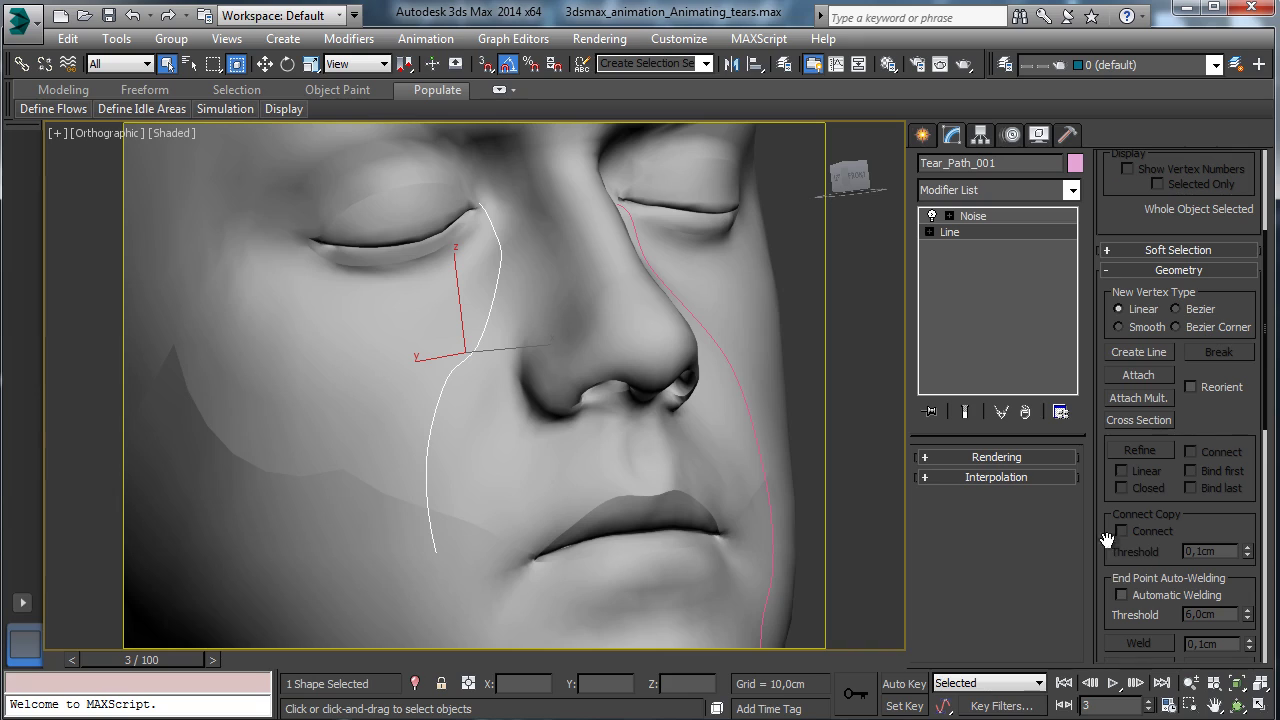
scroll(1191, 416, "down", 5)
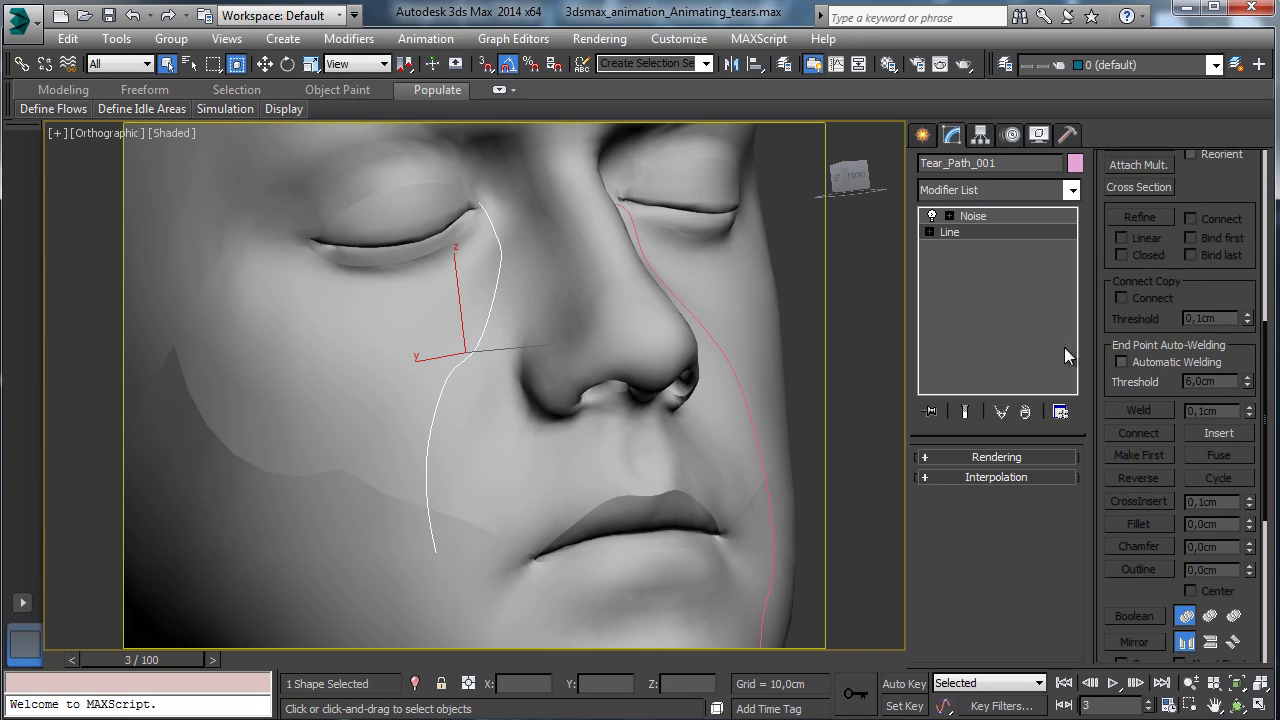
- At the Line's Vertex level, refine in vertices below the eye and down the cheek
left_click(949, 216)
left_click(929, 263)
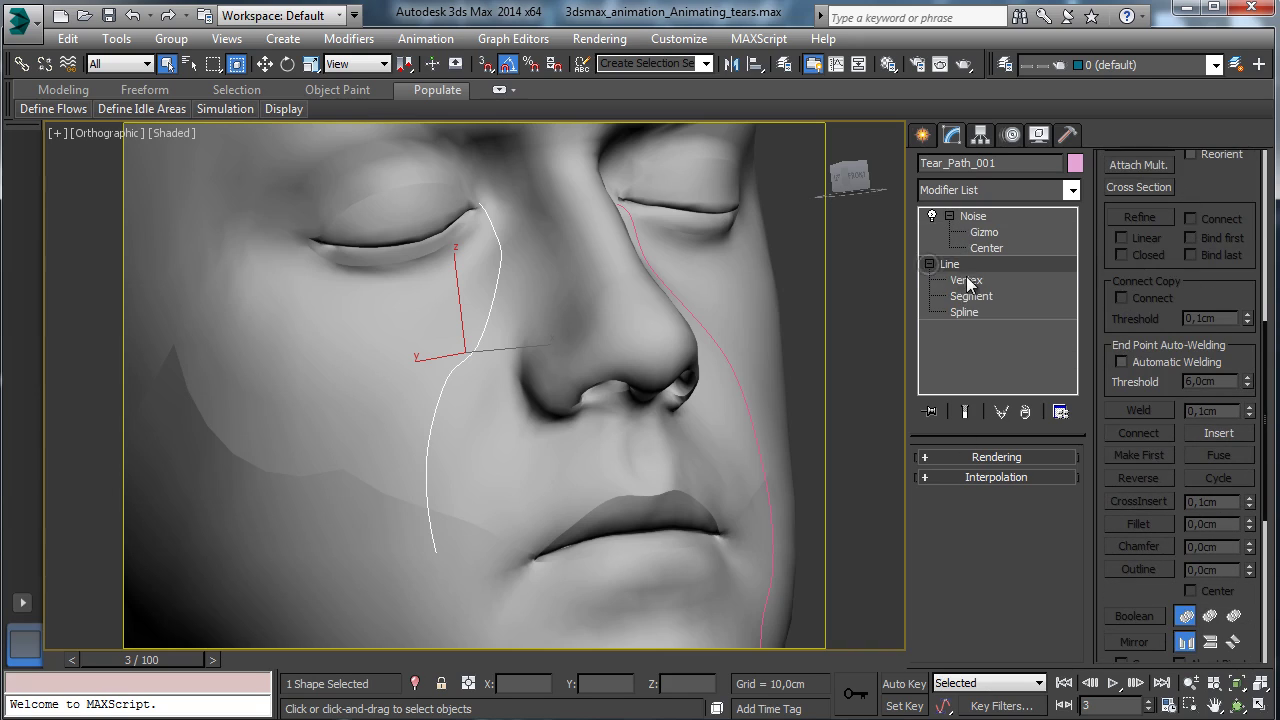
left_click(966, 280)
left_click(1150, 217)
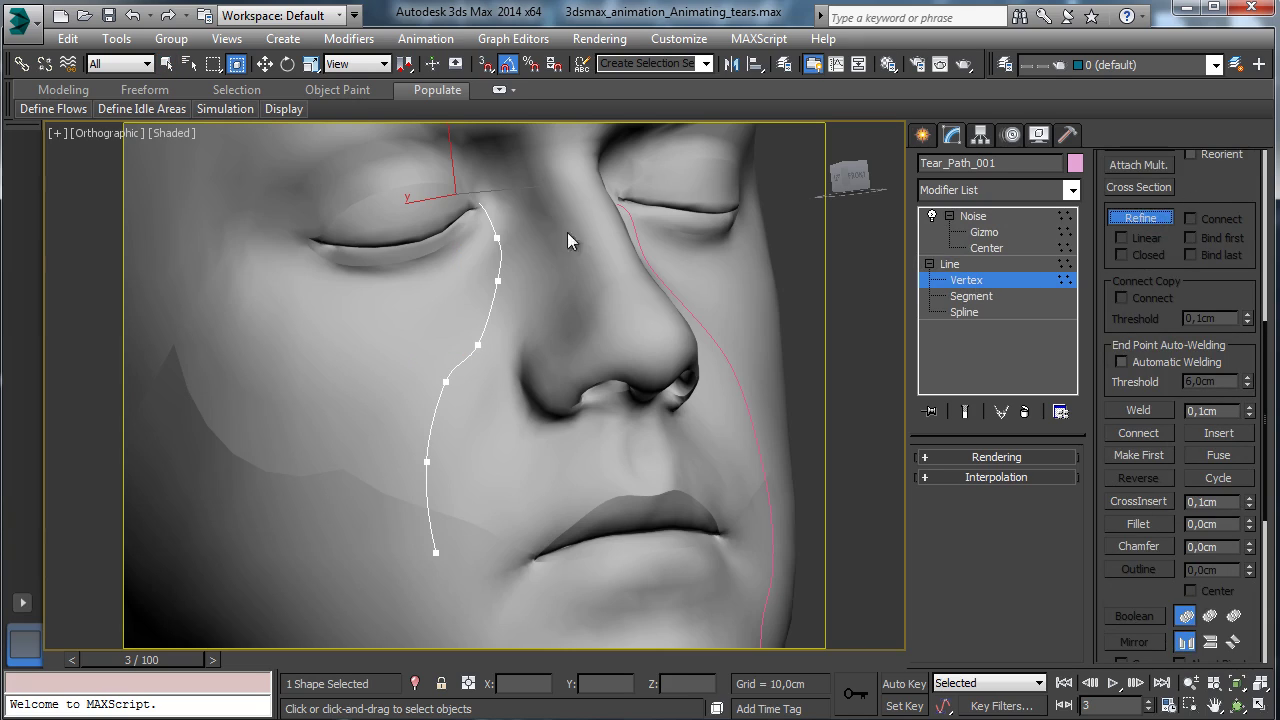
left_click(498, 252)
left_click(498, 266)
left_click(489, 312)
left_click(484, 329)
left_click(443, 396)
left_click(437, 413)
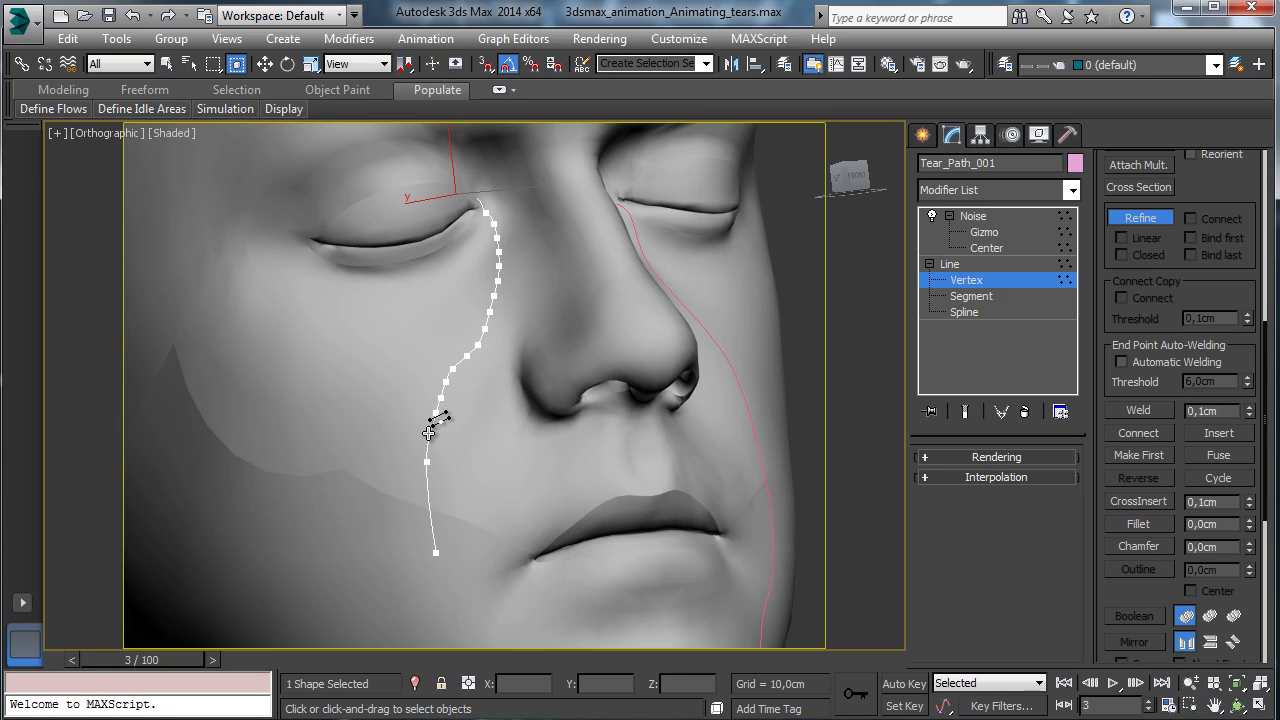
left_click(430, 433)
left_click(426, 448)
- Add more vertices near the path's lower end, then exit Refine and return to Noise
left_click(427, 479)
left_click(429, 494)
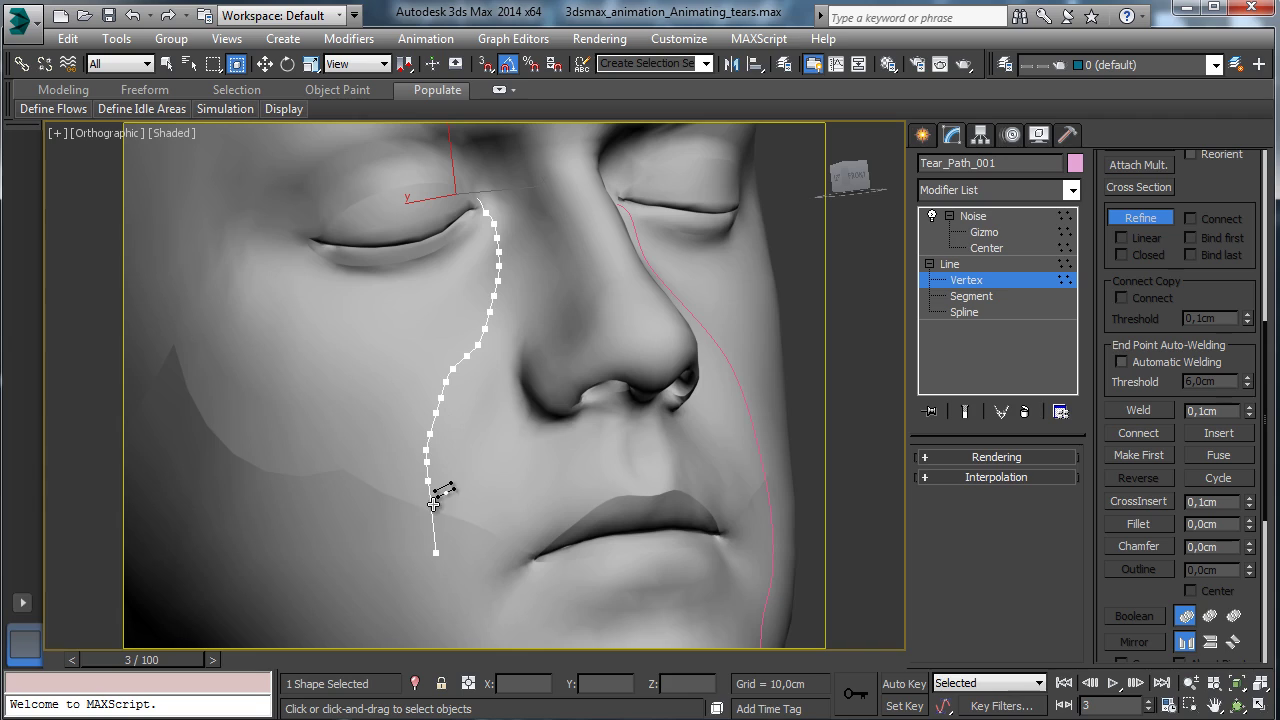
left_click(431, 508)
left_click(433, 526)
left_click(435, 539)
left_click(1145, 219)
left_click(978, 285)
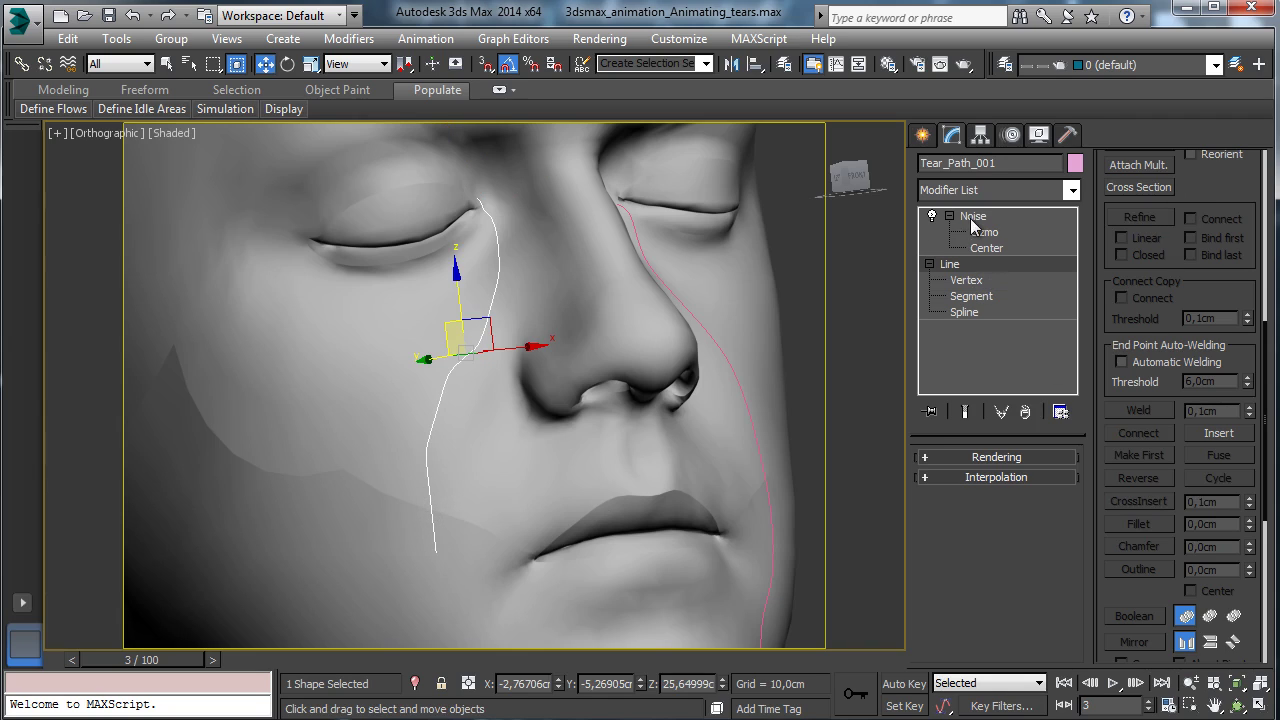
left_click(975, 217)
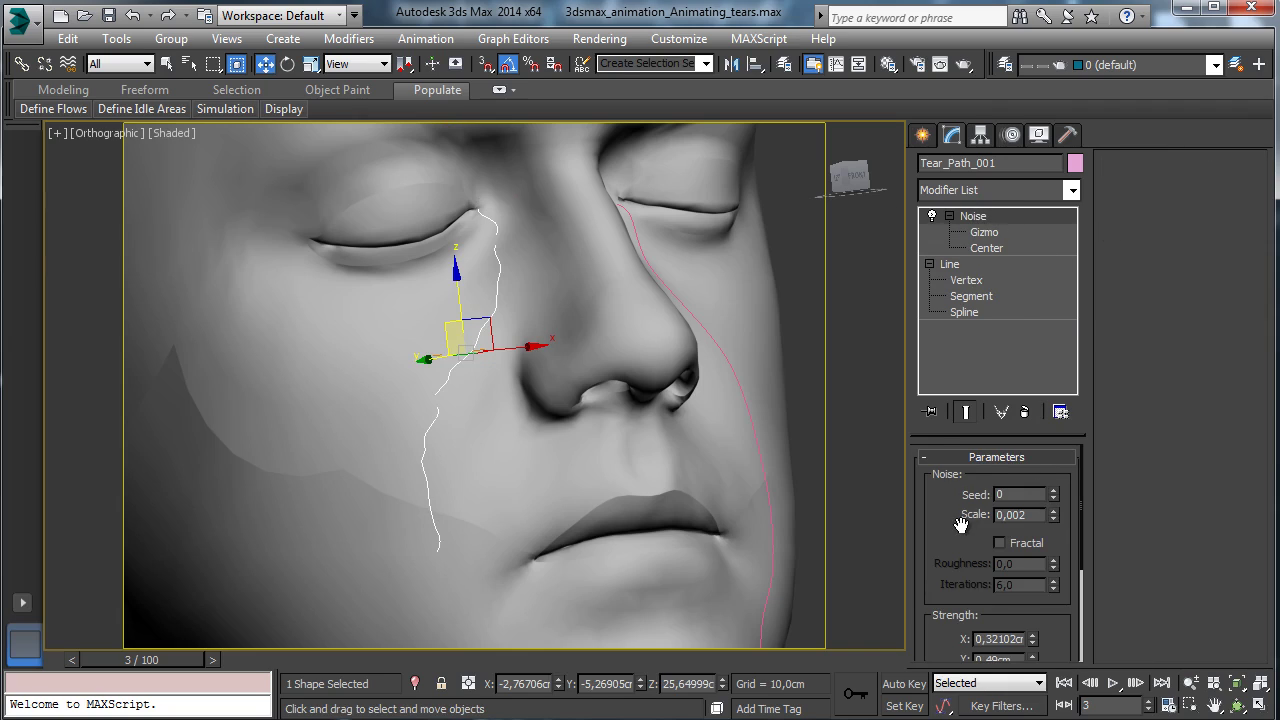
- Raise the path's Noise scale to 0.822 and cut X strength to about 0.16 cm, then scrub the tear
scroll(960, 525, "down", 1)
left_click_drag(1055, 481, 1044, 395)
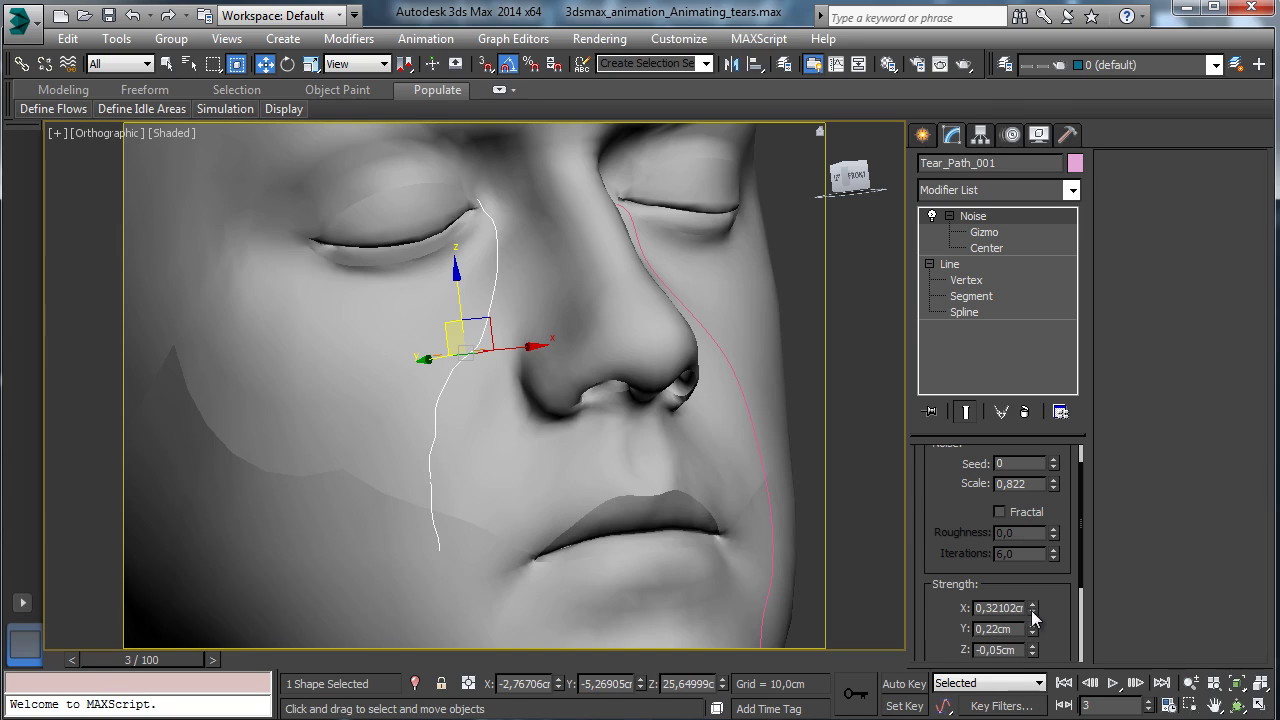
left_click_drag(1032, 613, 1032, 624)
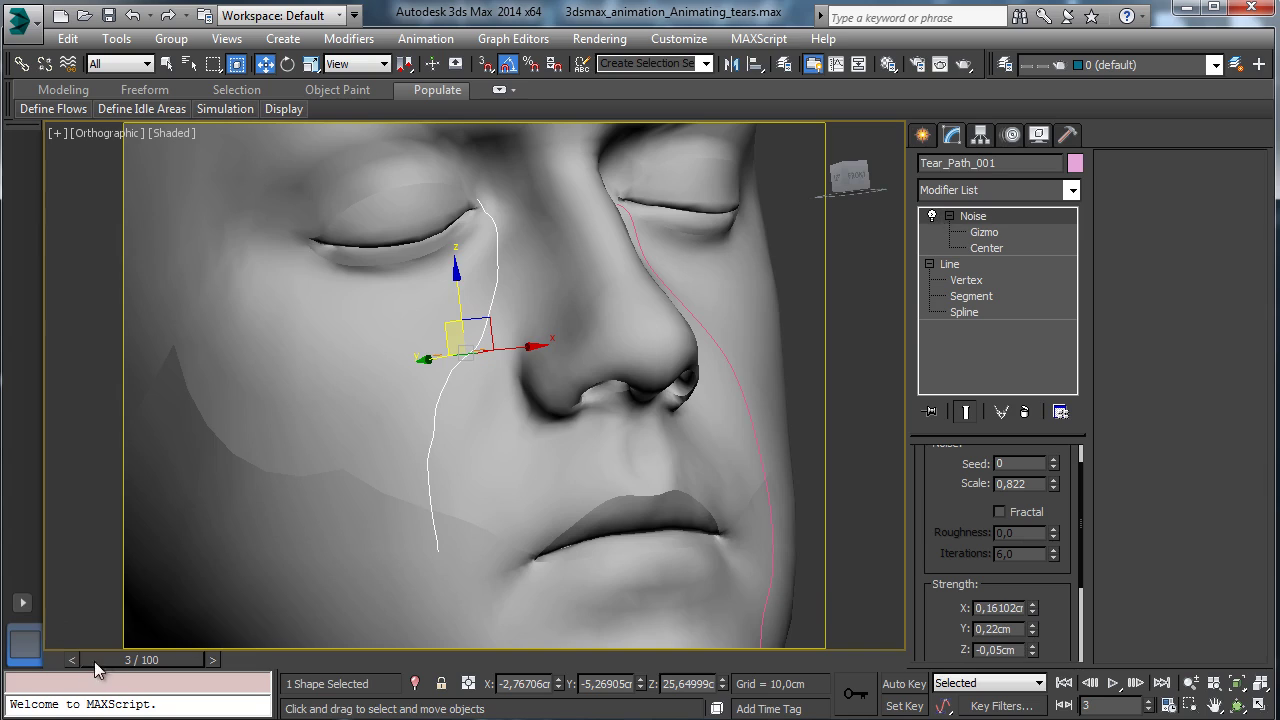
key("q")
left_click_drag(96, 663, 895, 589)
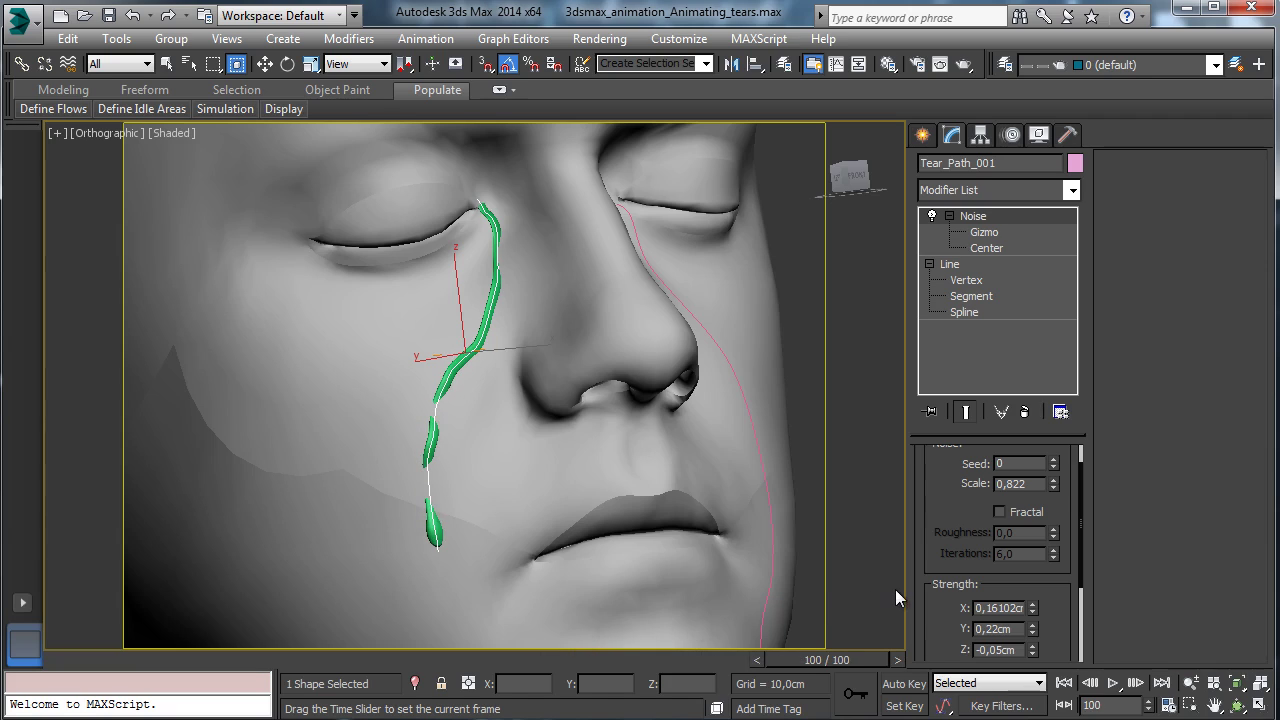
key("w")
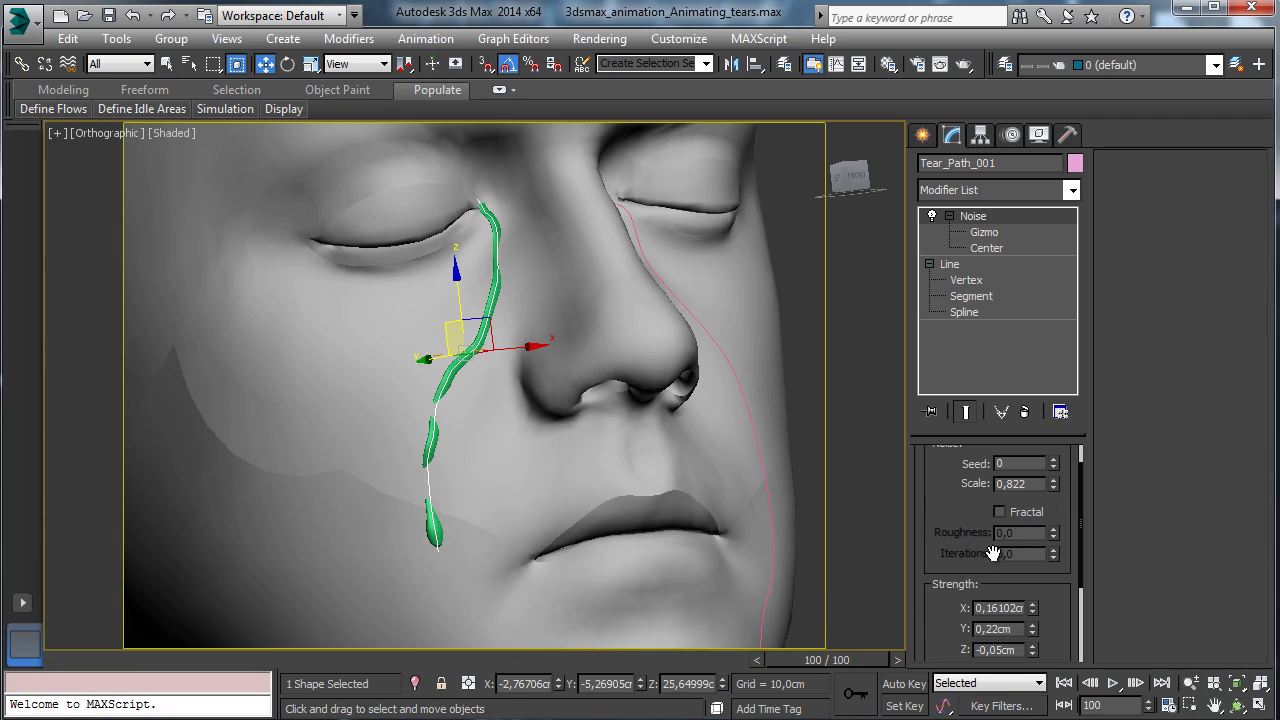
- Move Tear_Path_001's top vertex down to the eye's inner corner, then check from the side
left_click(1238, 707)
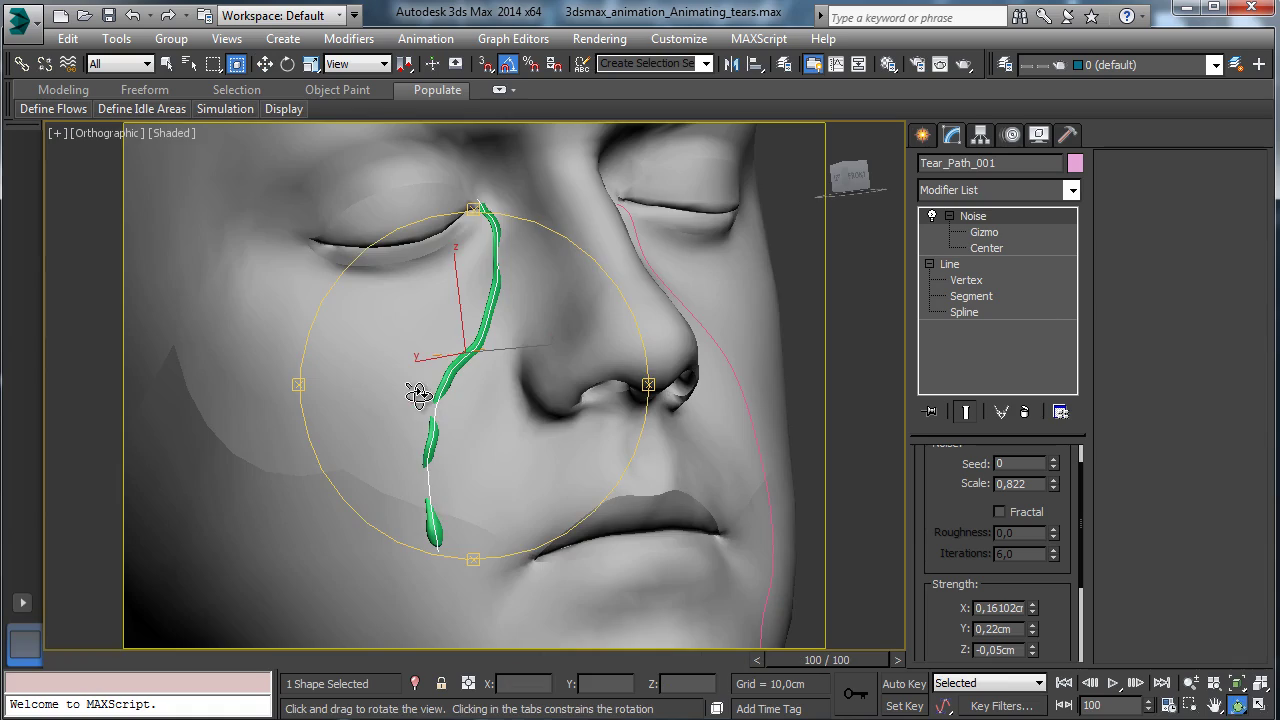
mouse_move(423, 391)
left_mouse_down()
mouse_move(449, 271)
mouse_move(520, 340)
mouse_move(486, 409)
mouse_move(394, 400)
mouse_move(440, 384)
left_mouse_up()
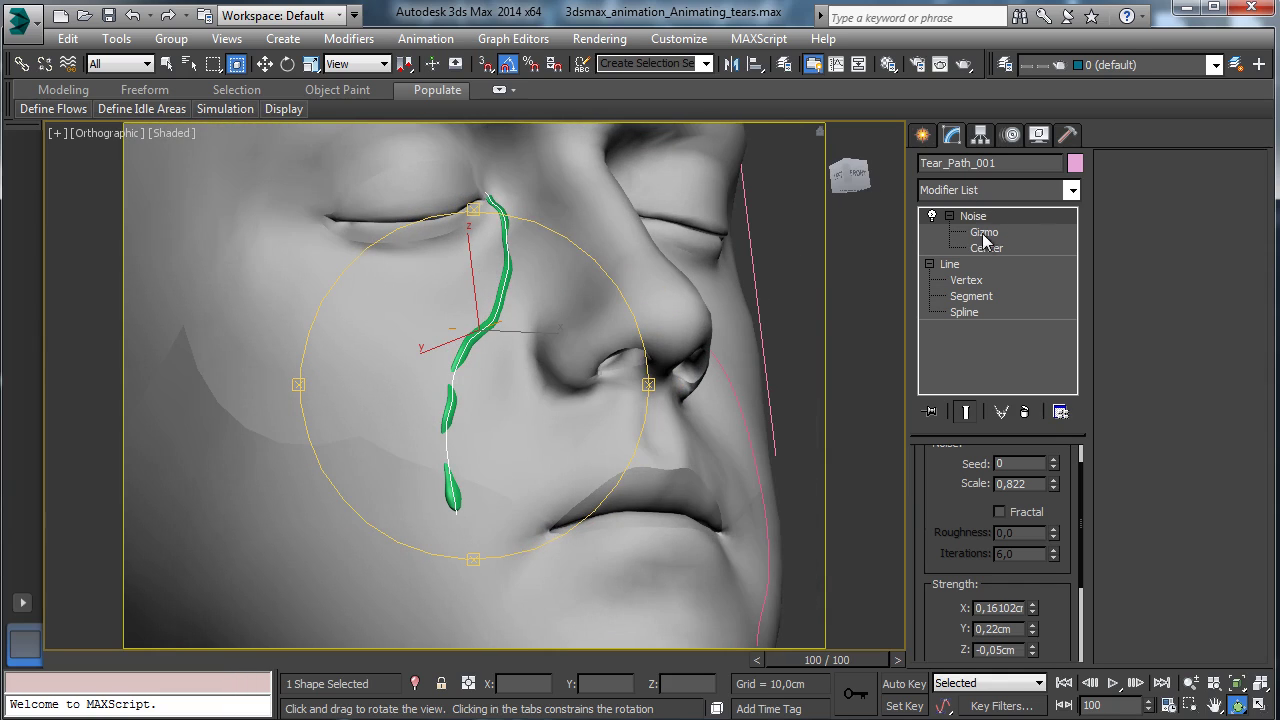
left_click(966, 280)
key("w")
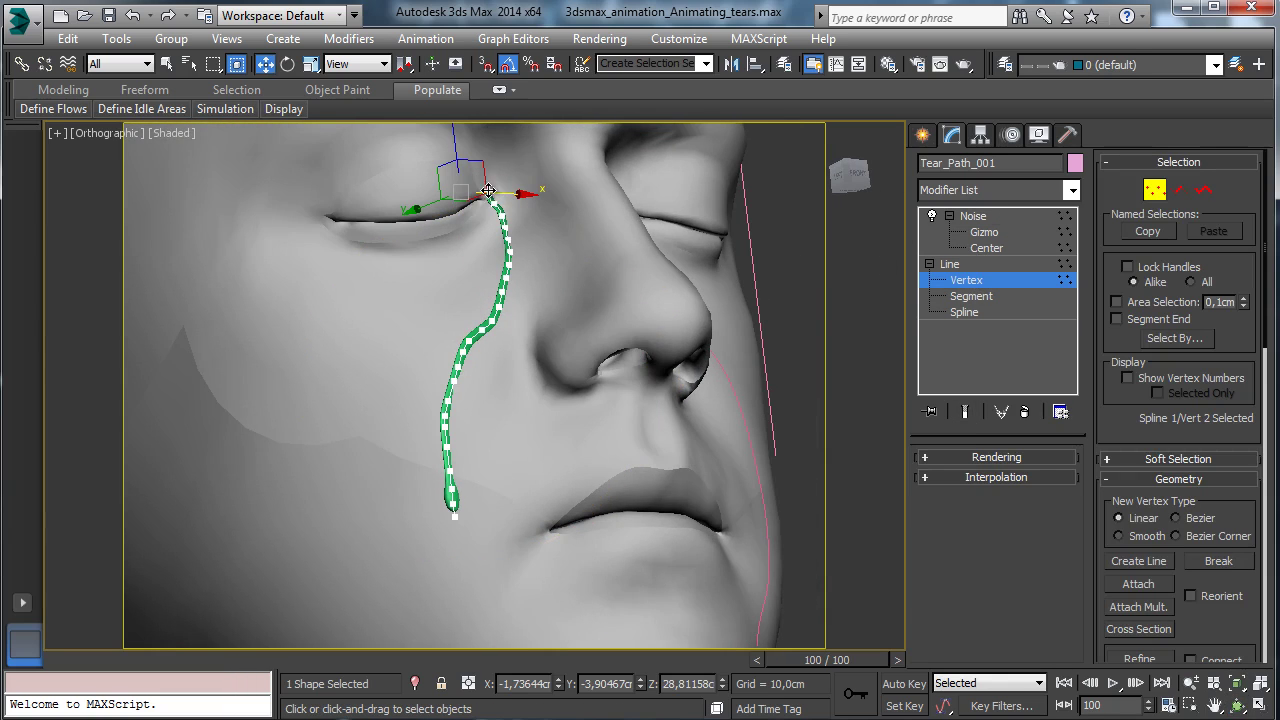
left_click(528, 206)
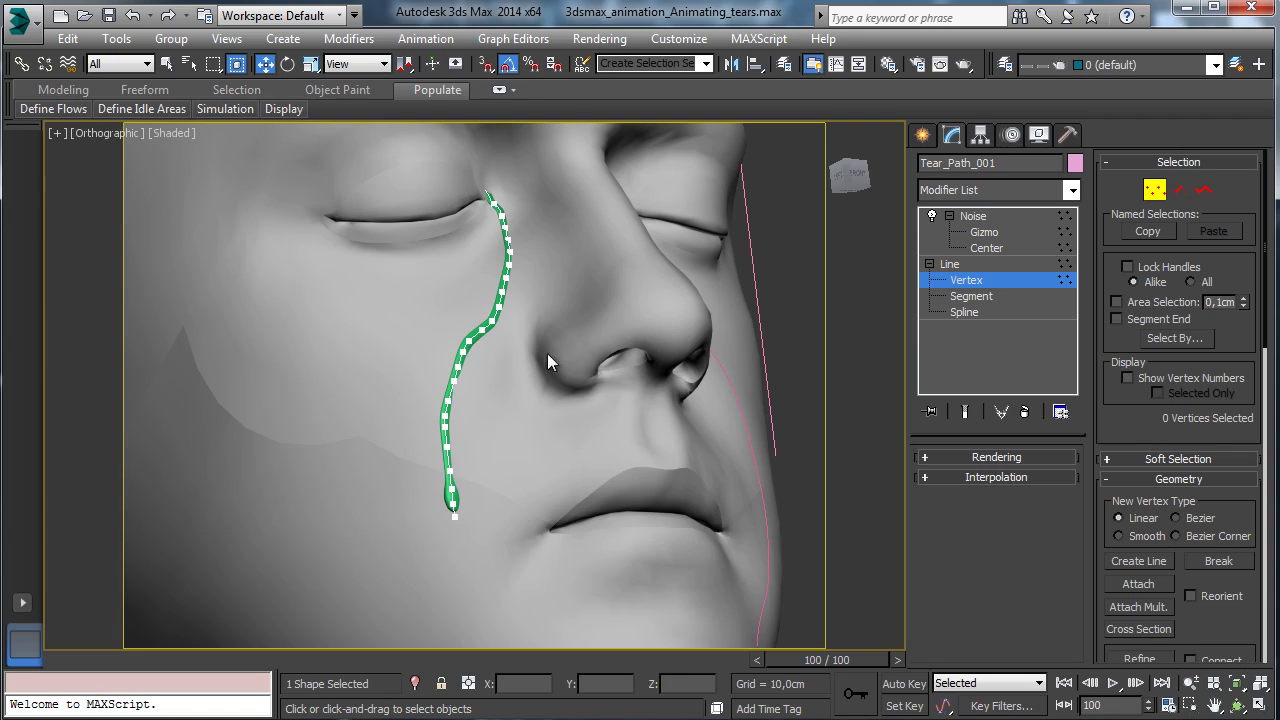
left_click(494, 203)
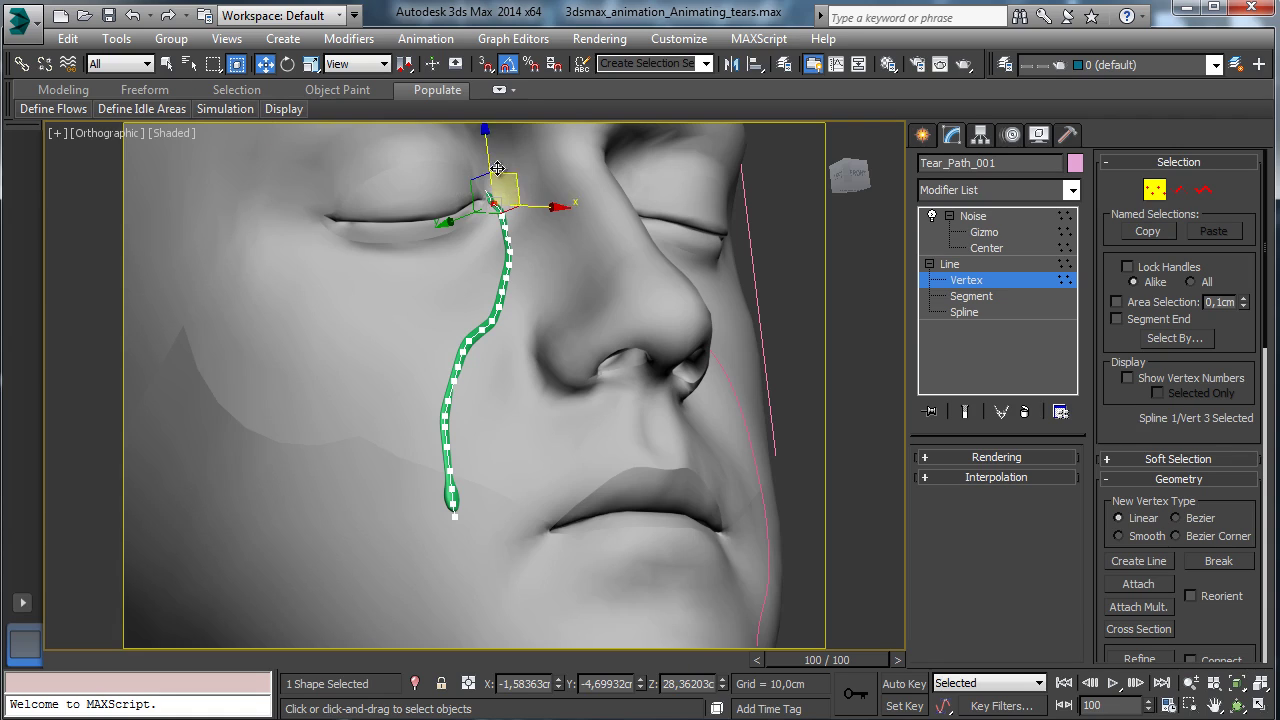
left_click_drag(489, 173, 502, 220)
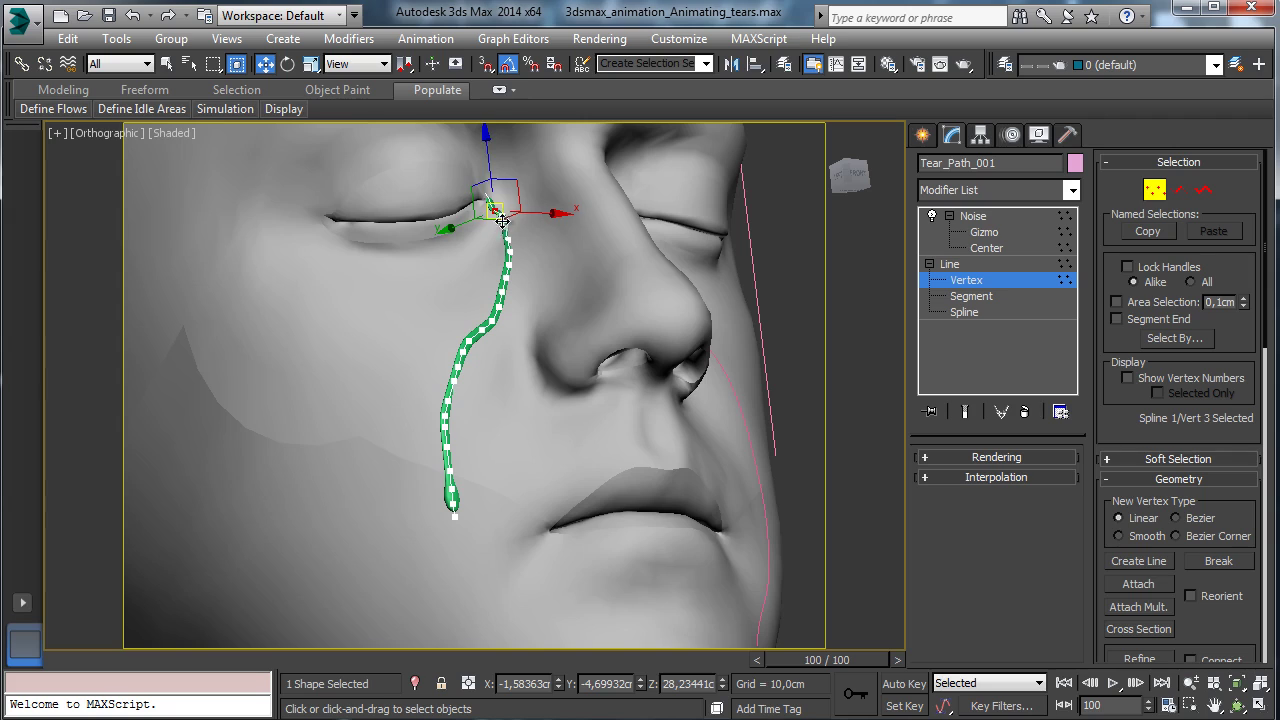
left_click(502, 216)
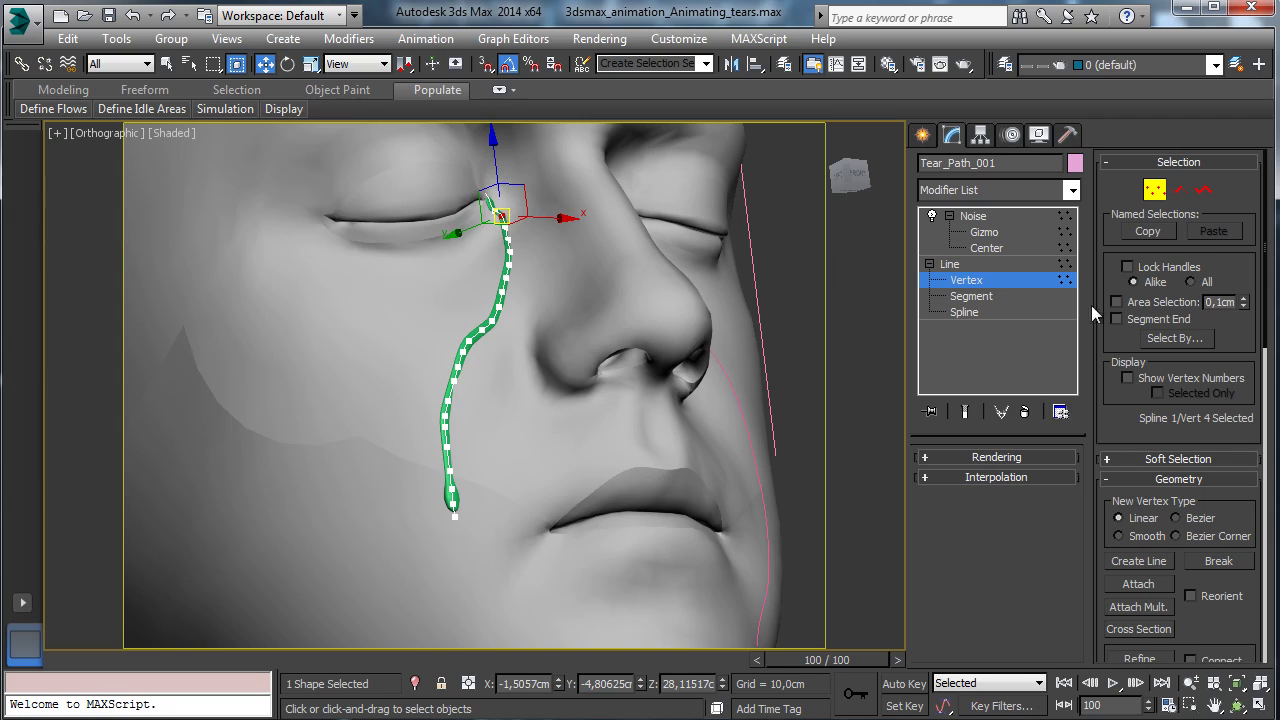
left_click(1026, 280)
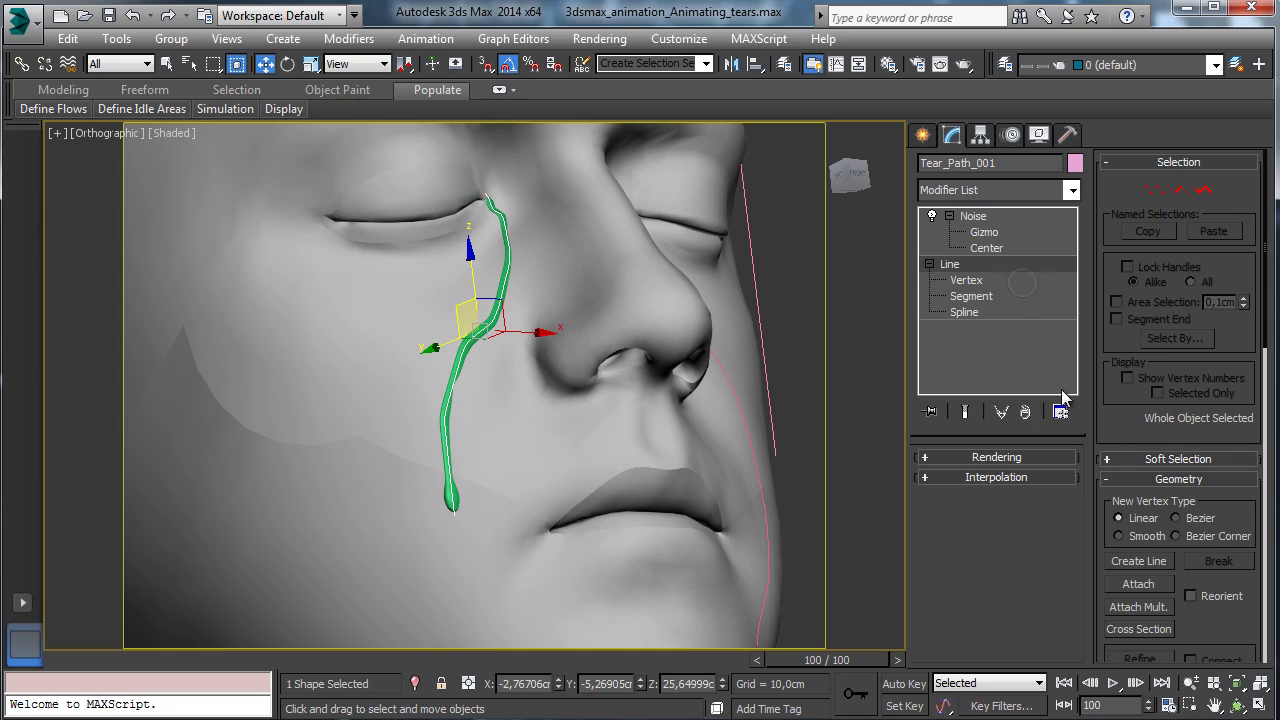
left_click(1237, 706)
left_click_drag(463, 429, 369, 440)
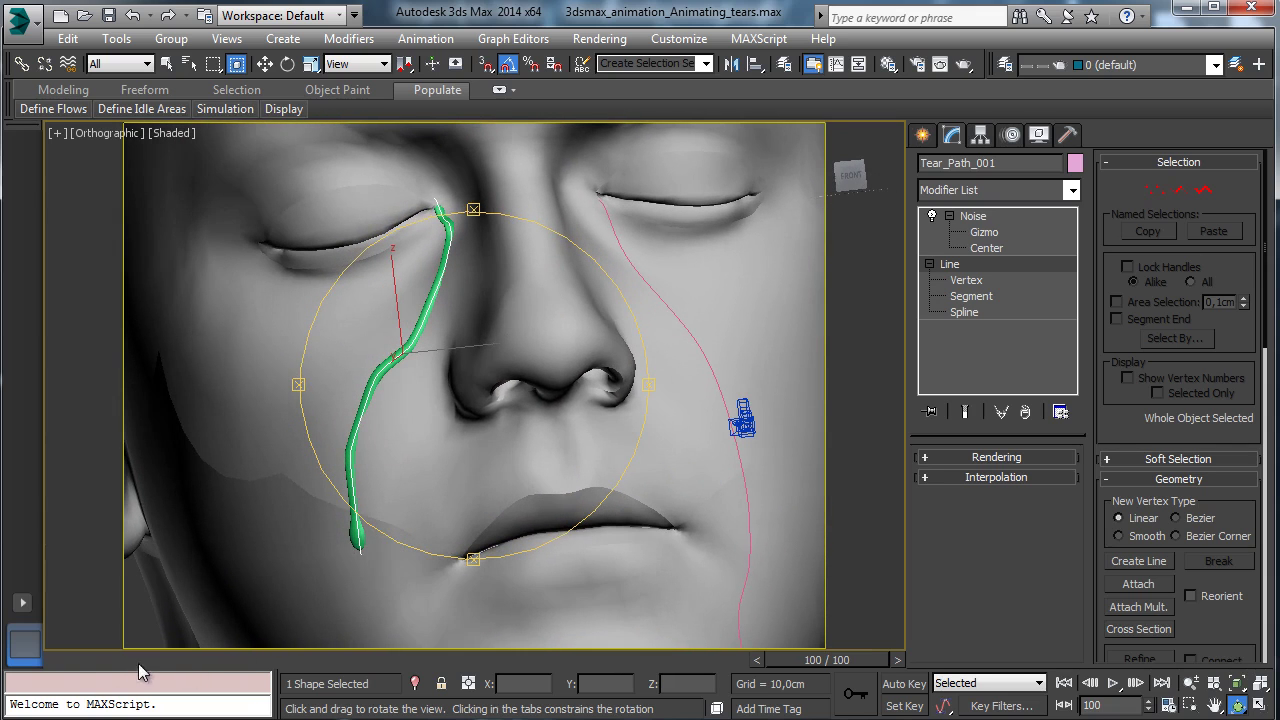
- Scrub the animation from frame 64 to frame 88 and select the Tear_01 mesh
left_click_drag(58, 667, 151, 607)
key("ctrl+r")
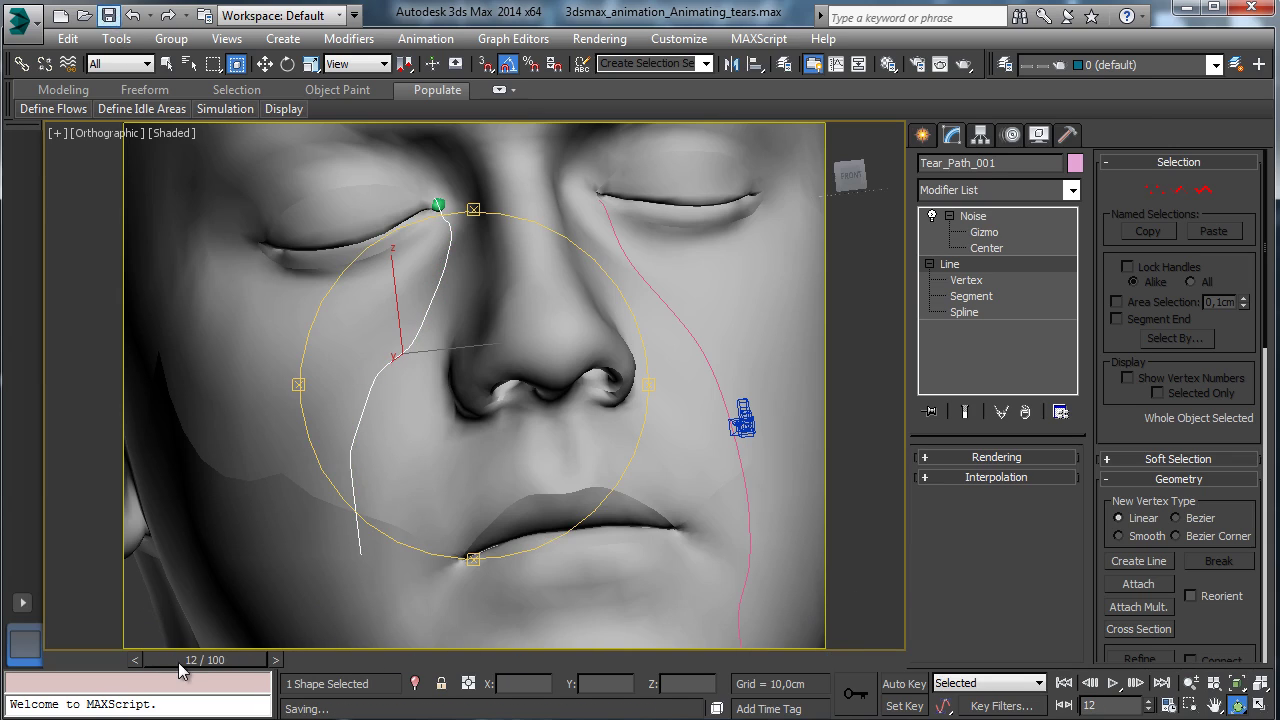
left_click_drag(195, 665, 745, 645)
left_click(167, 64)
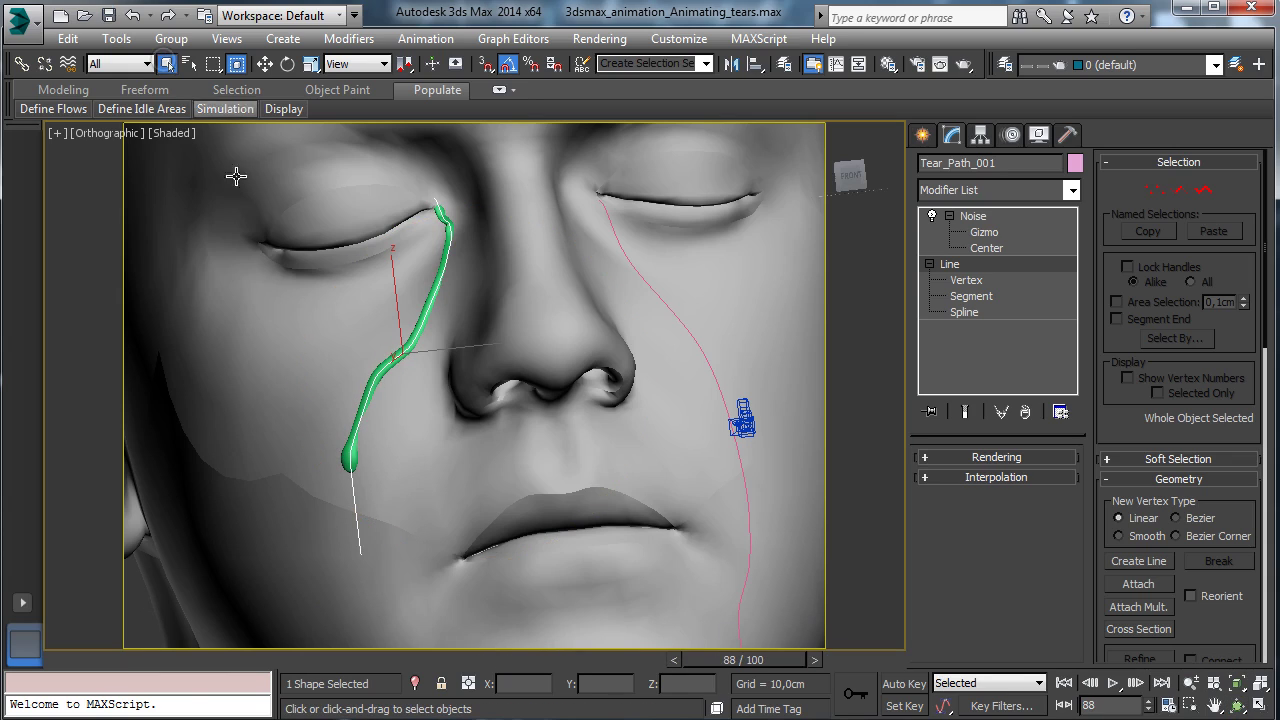
left_click(345, 457)
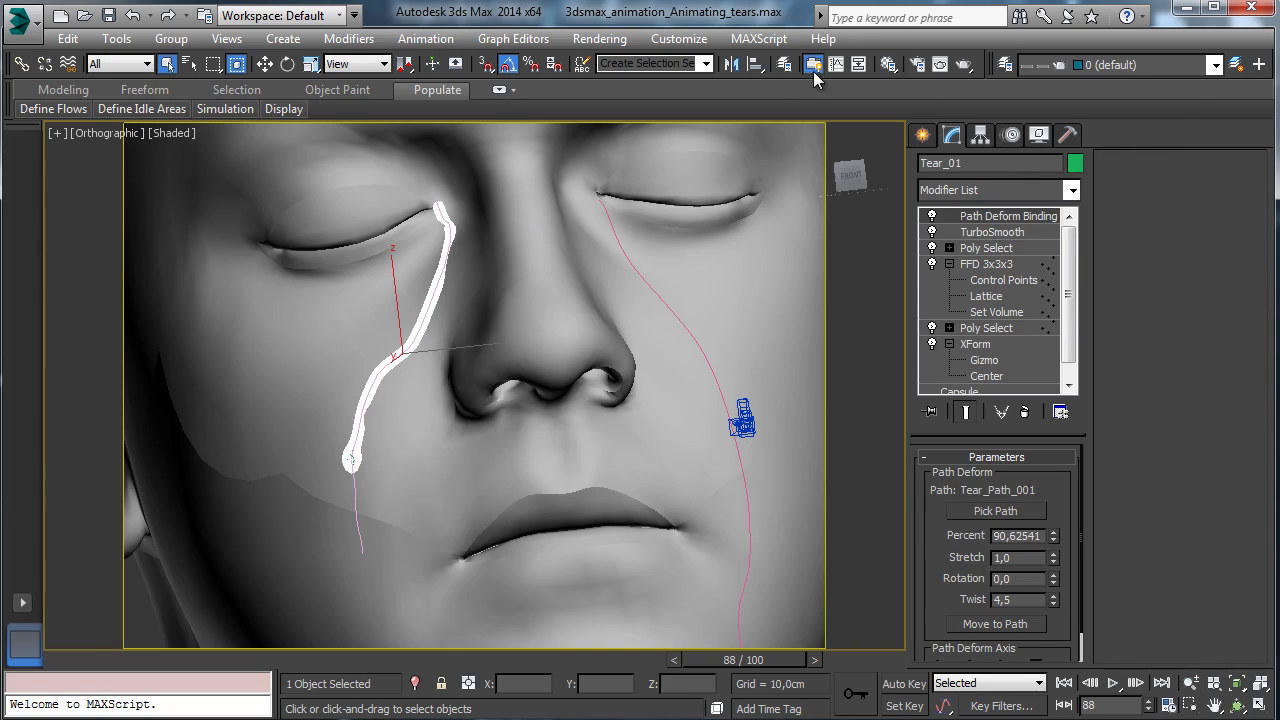
- Rename an unused Material Editor slot to 'Tear'
left_click(888, 64)
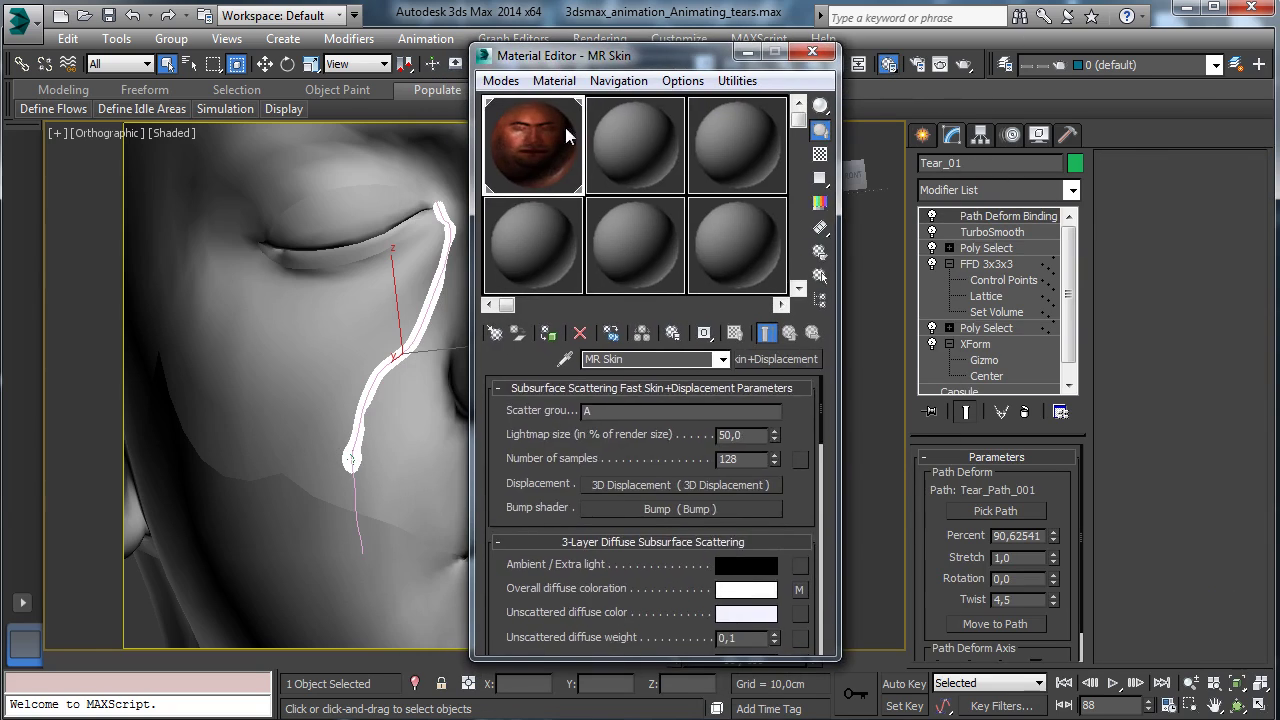
left_click(630, 160)
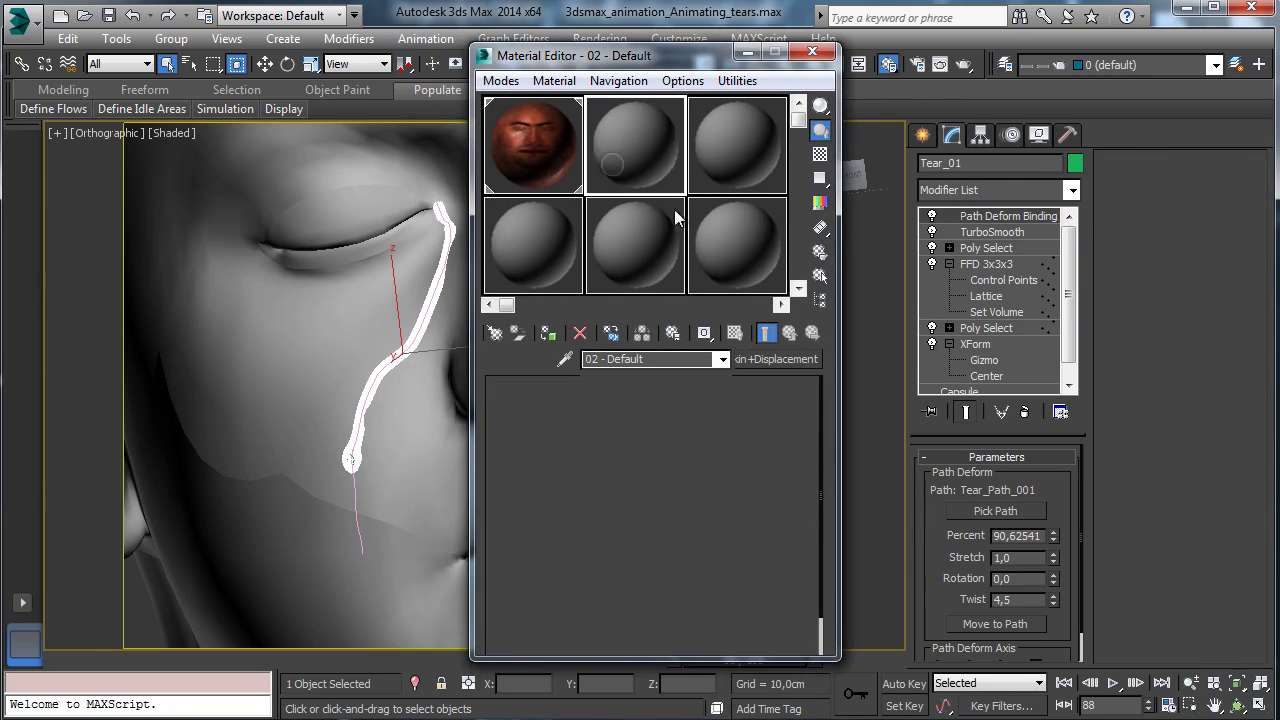
triple_click(645, 358)
type("Tear")
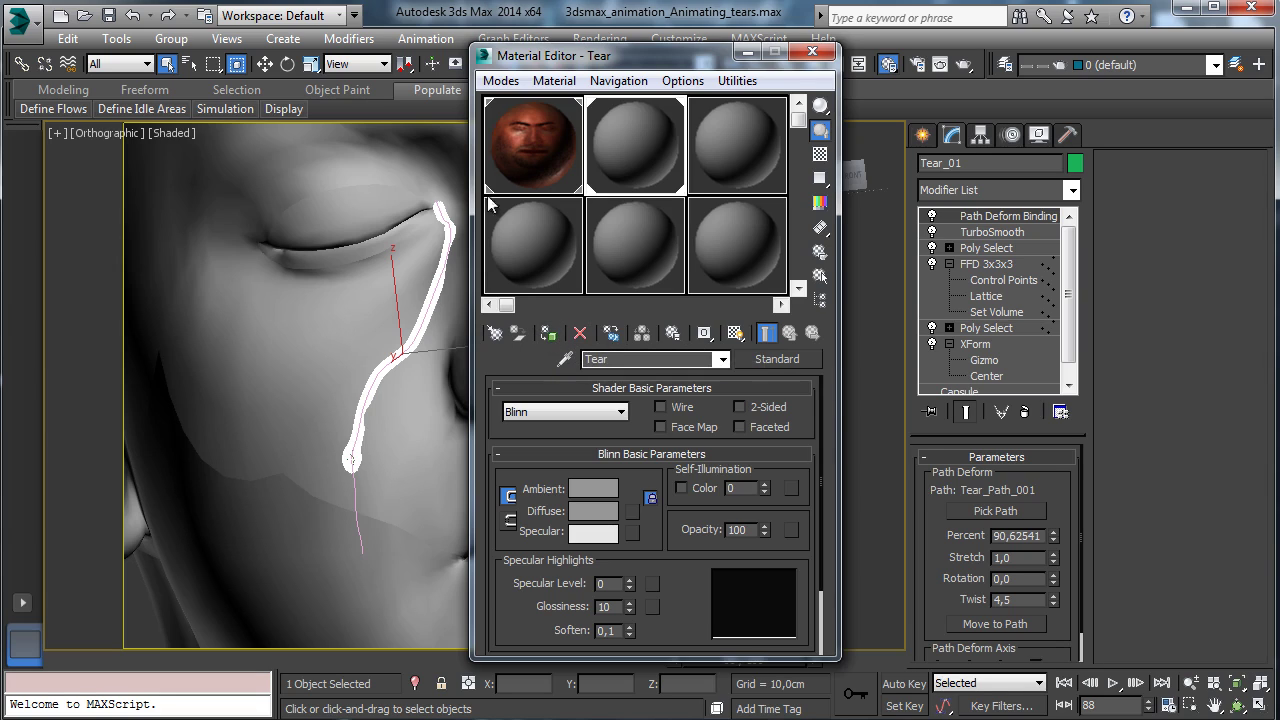
- Change the face's MR Skin material to Subsurface Scattering Fast Skin
left_click(572, 181)
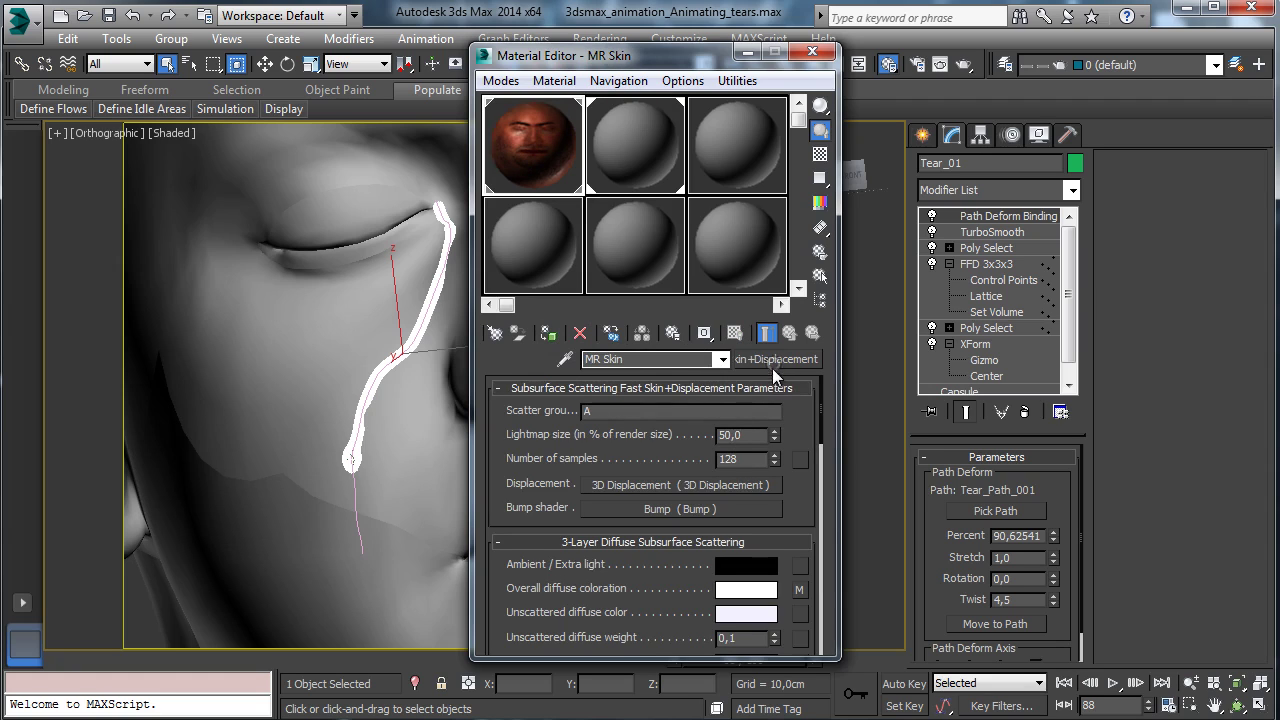
key("g")
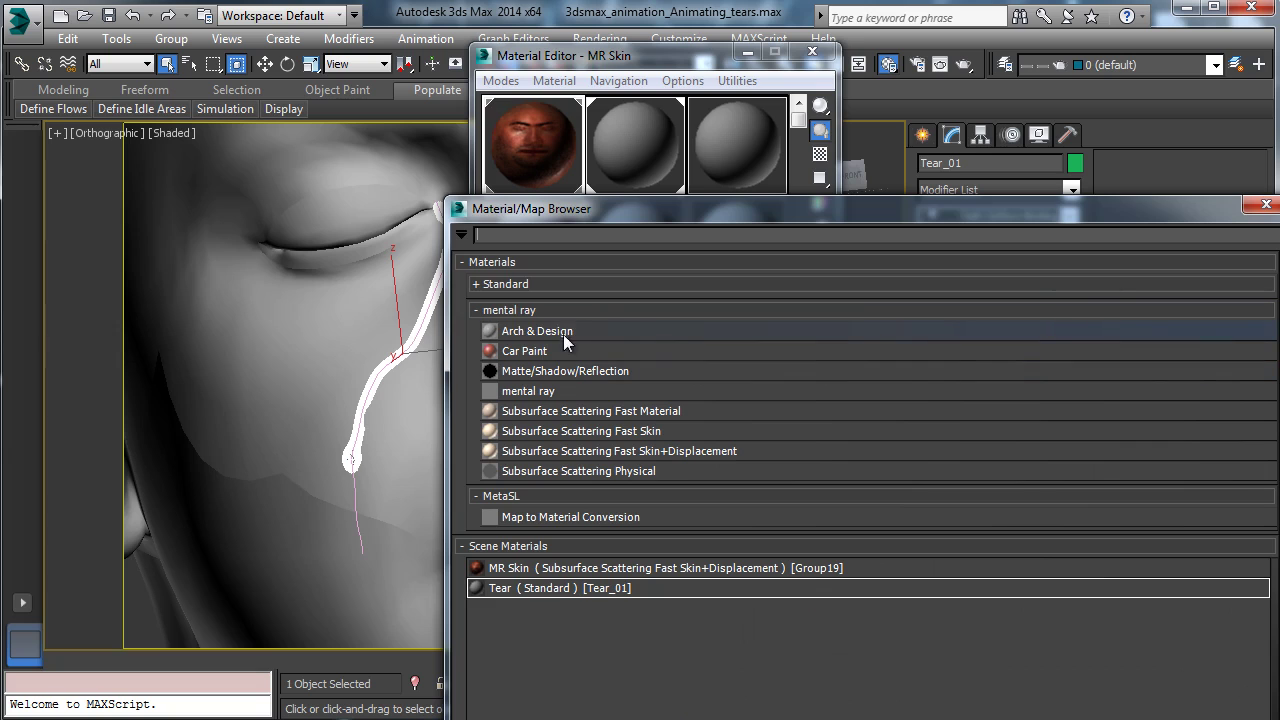
left_click(561, 330)
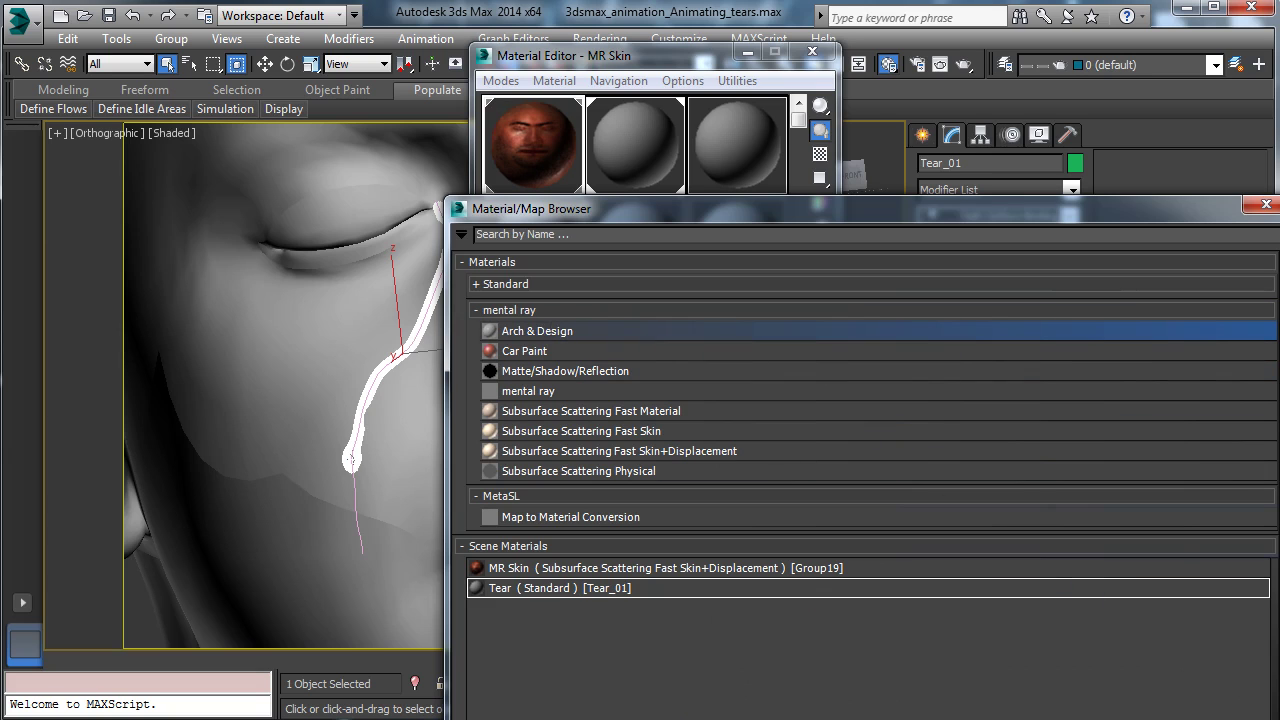
key("Return")
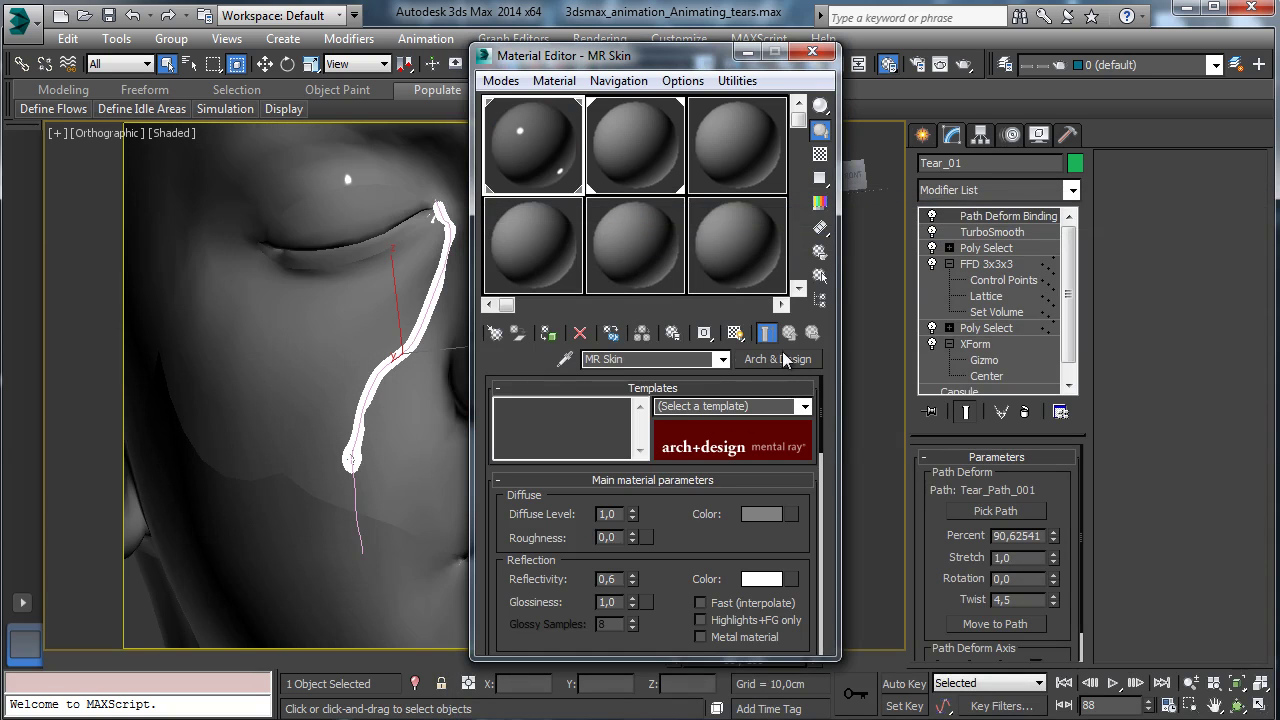
left_click(784, 360)
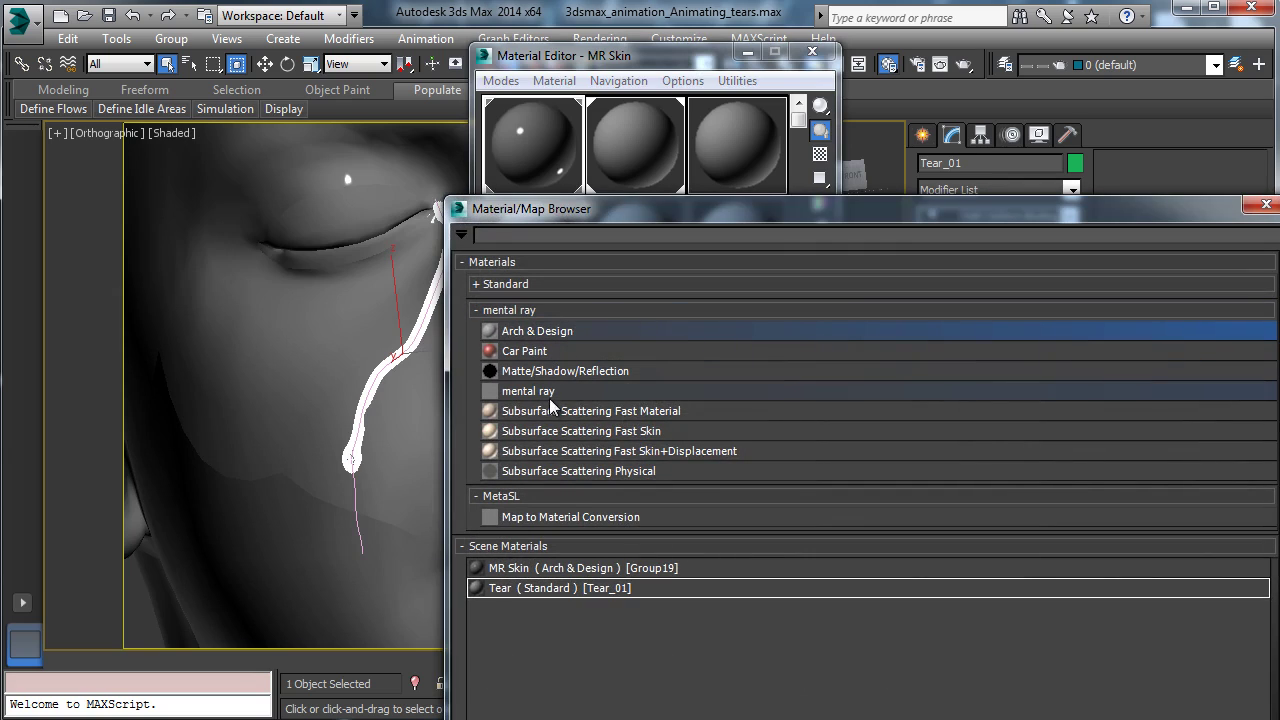
left_click(594, 431)
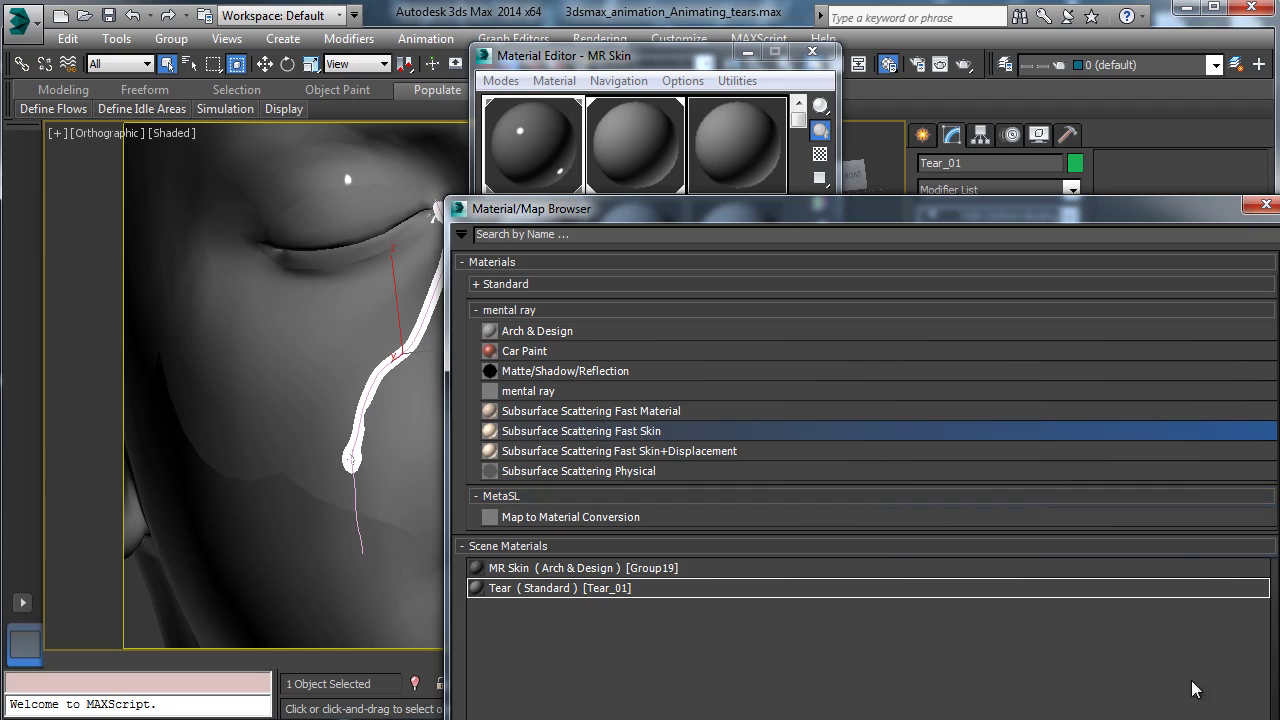
key("Return")
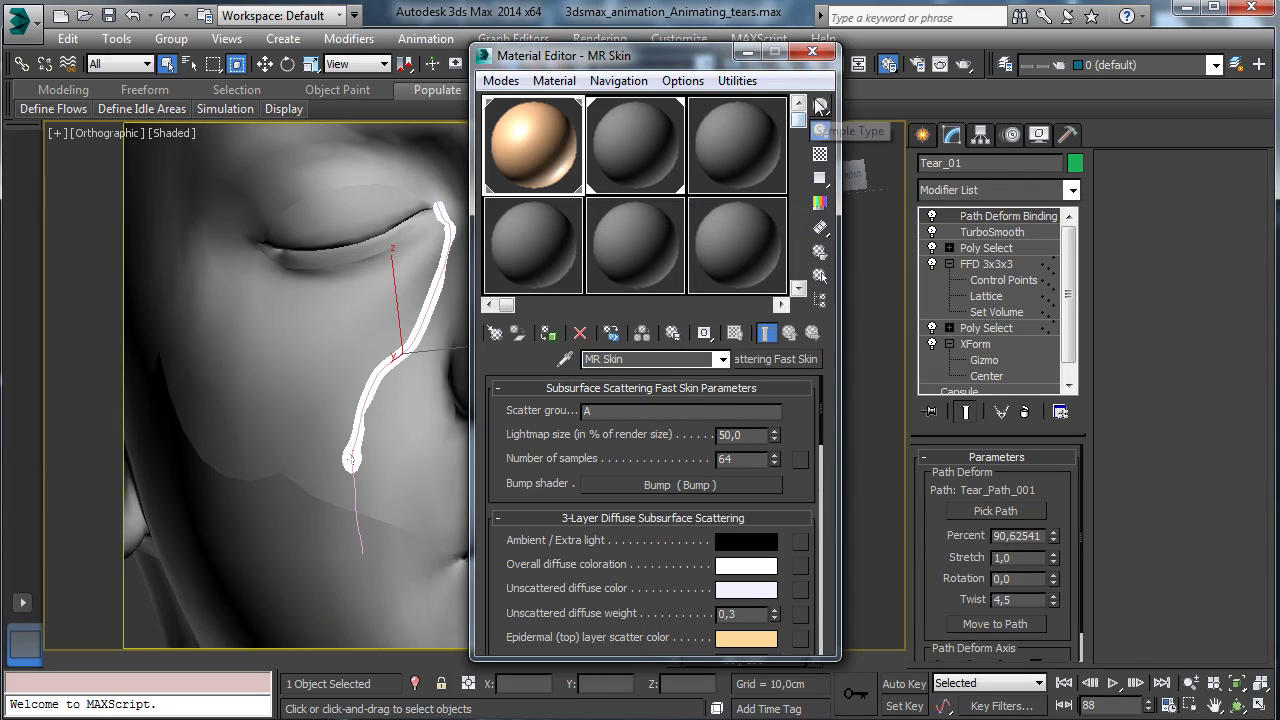
left_click(812, 52)
- Switch the viewport to Perspective and frame the whole head
left_click(1192, 682)
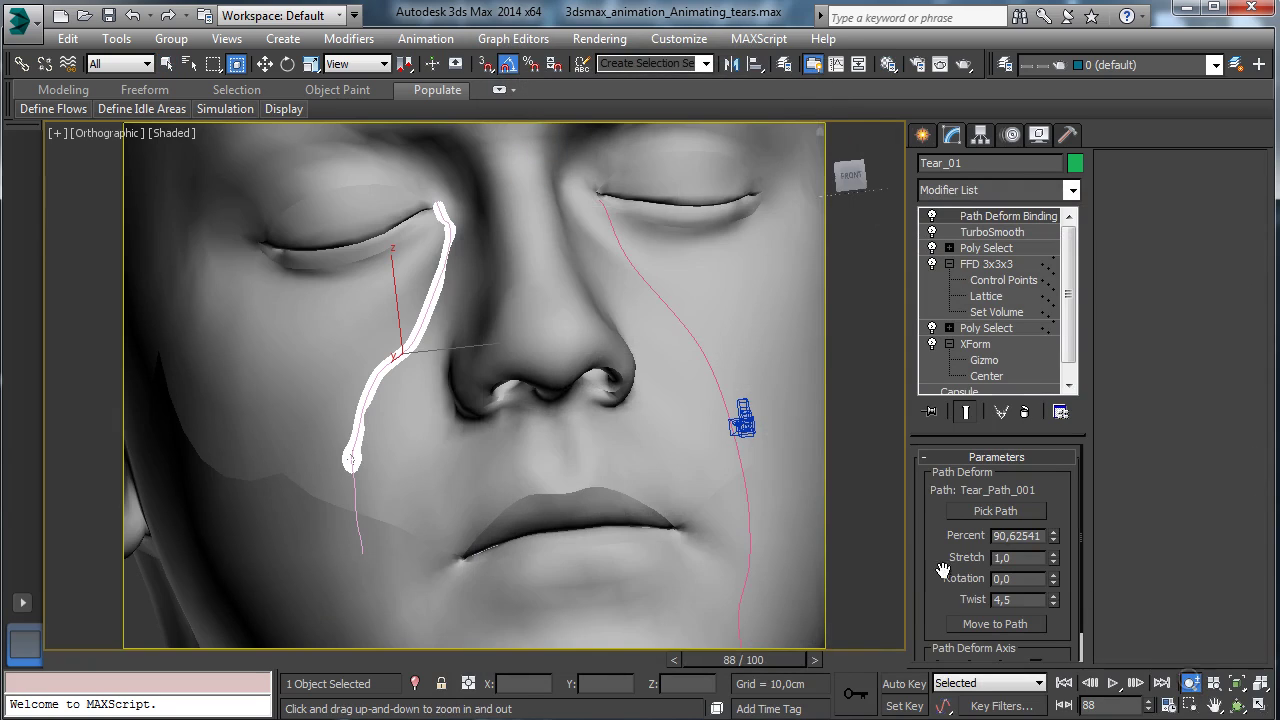
left_click_drag(582, 366, 585, 413)
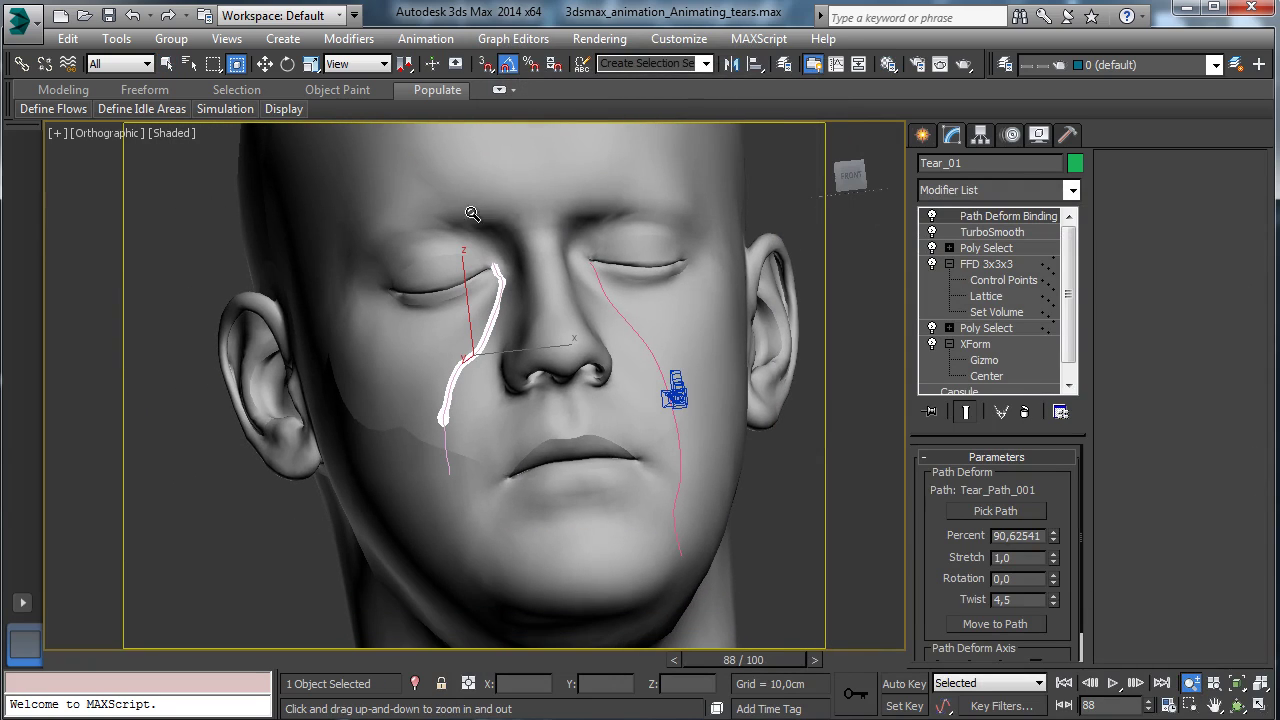
left_click(128, 138)
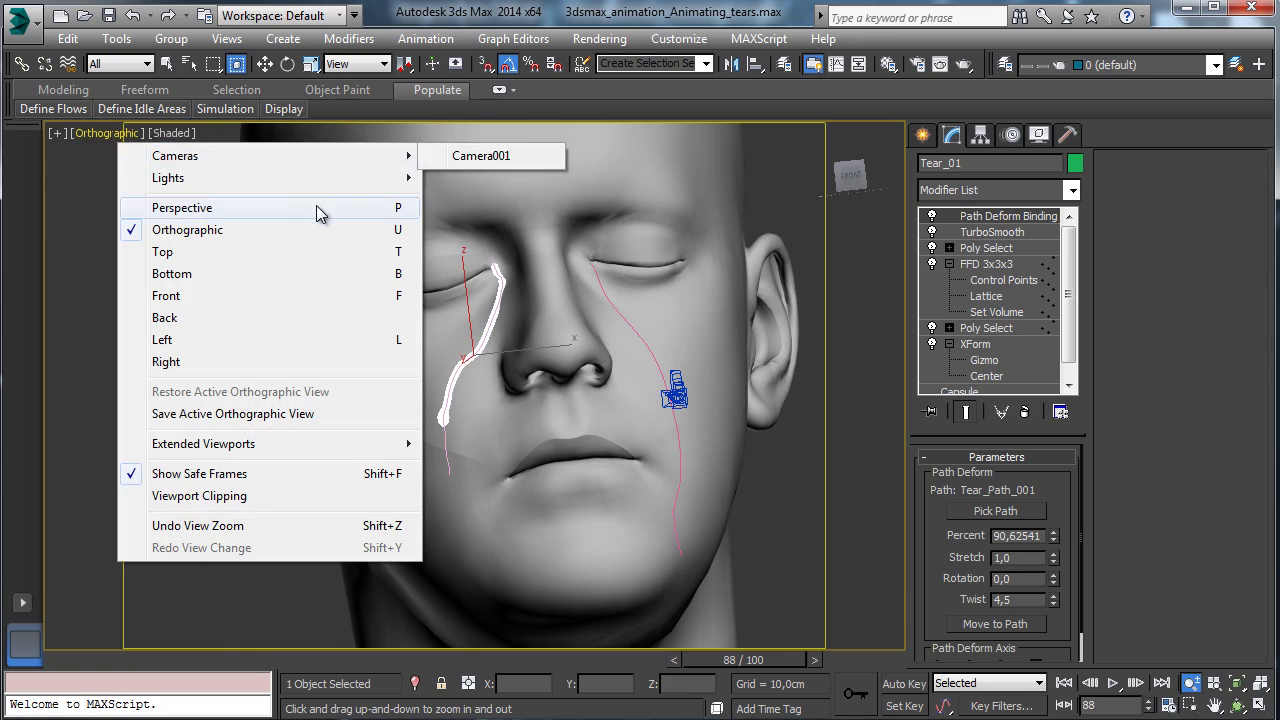
left_click(320, 211)
left_click_drag(632, 383, 636, 440)
left_click(1238, 705)
left_click_drag(523, 403, 569, 418)
left_click(1214, 705)
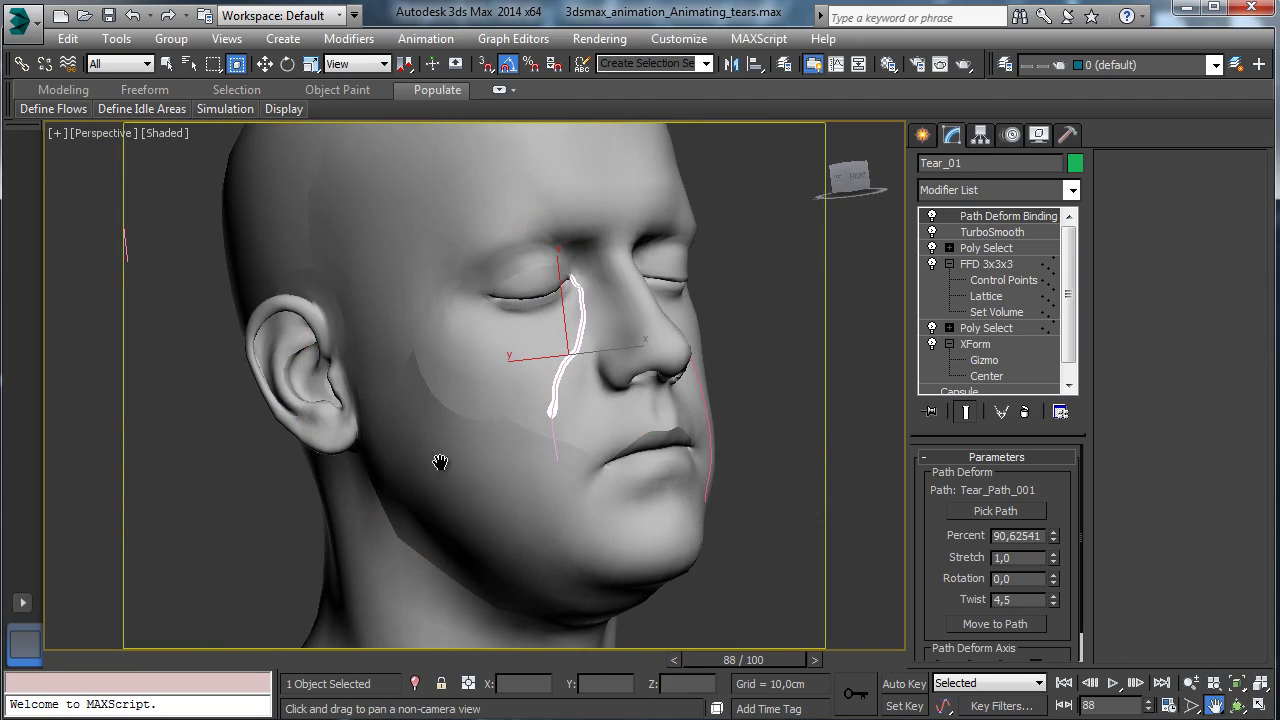
left_click_drag(443, 463, 320, 510)
left_click(167, 64)
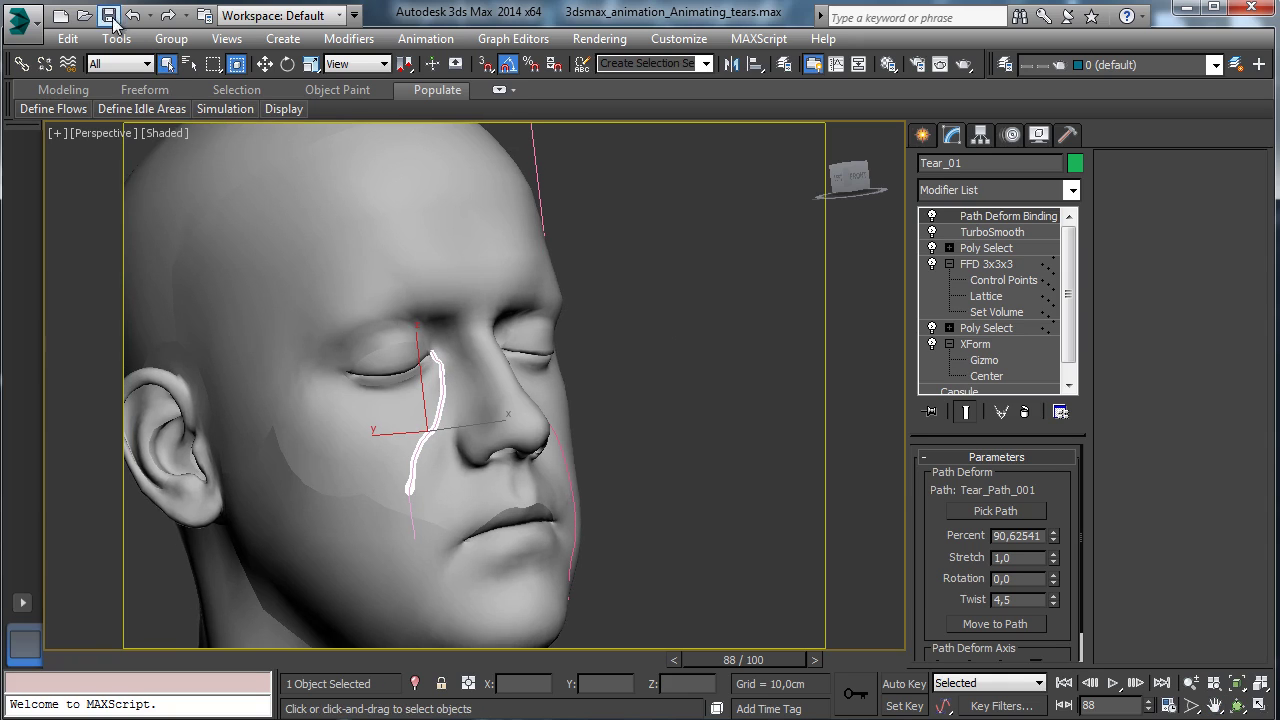
- Render frame 88 from Render Setup and close the rendered frame
left_click(918, 65)
left_click_drag(911, 3, 866, 58)
left_click(909, 657)
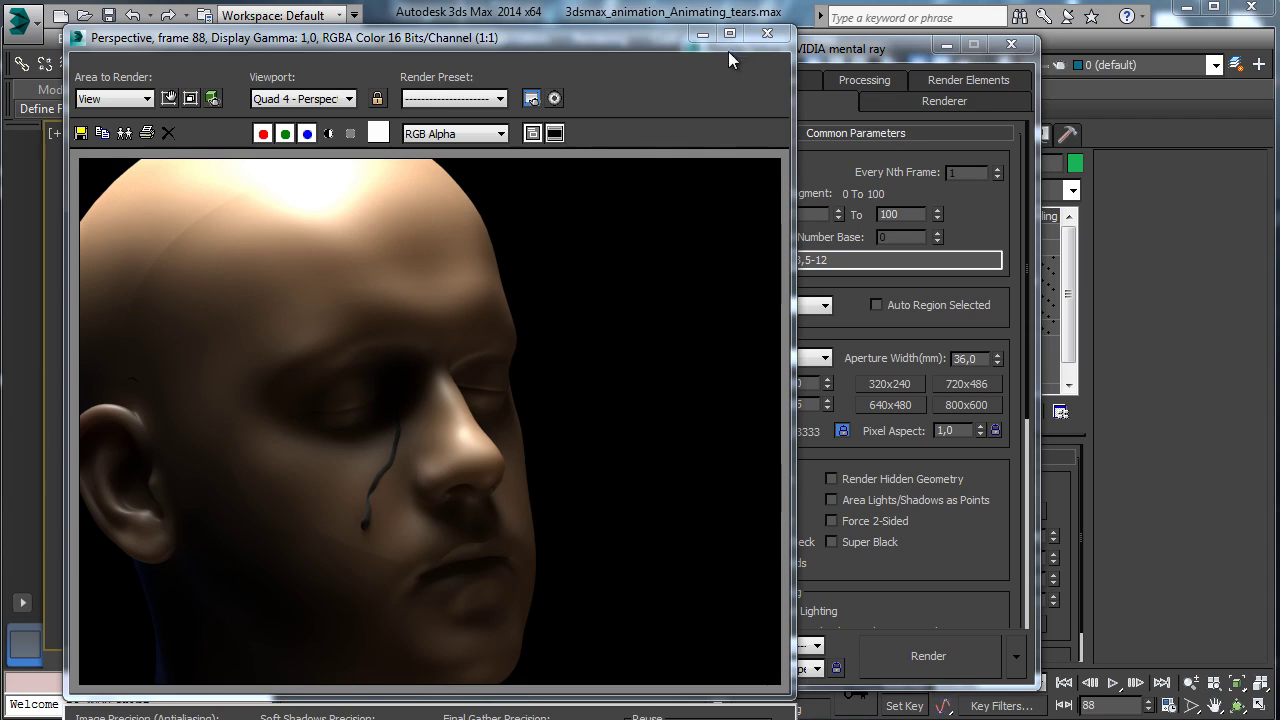
left_click(767, 33)
- Switch the Tear material to the Arch & Design type
left_click(946, 46)
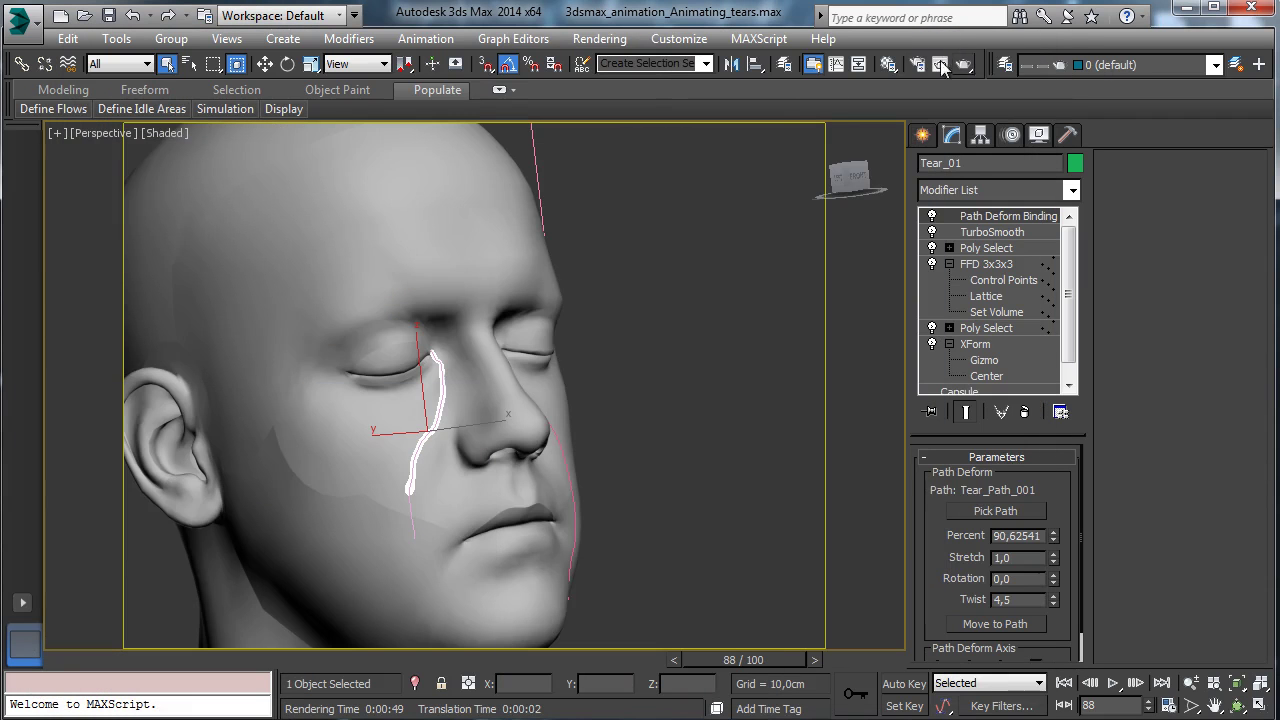
key("m")
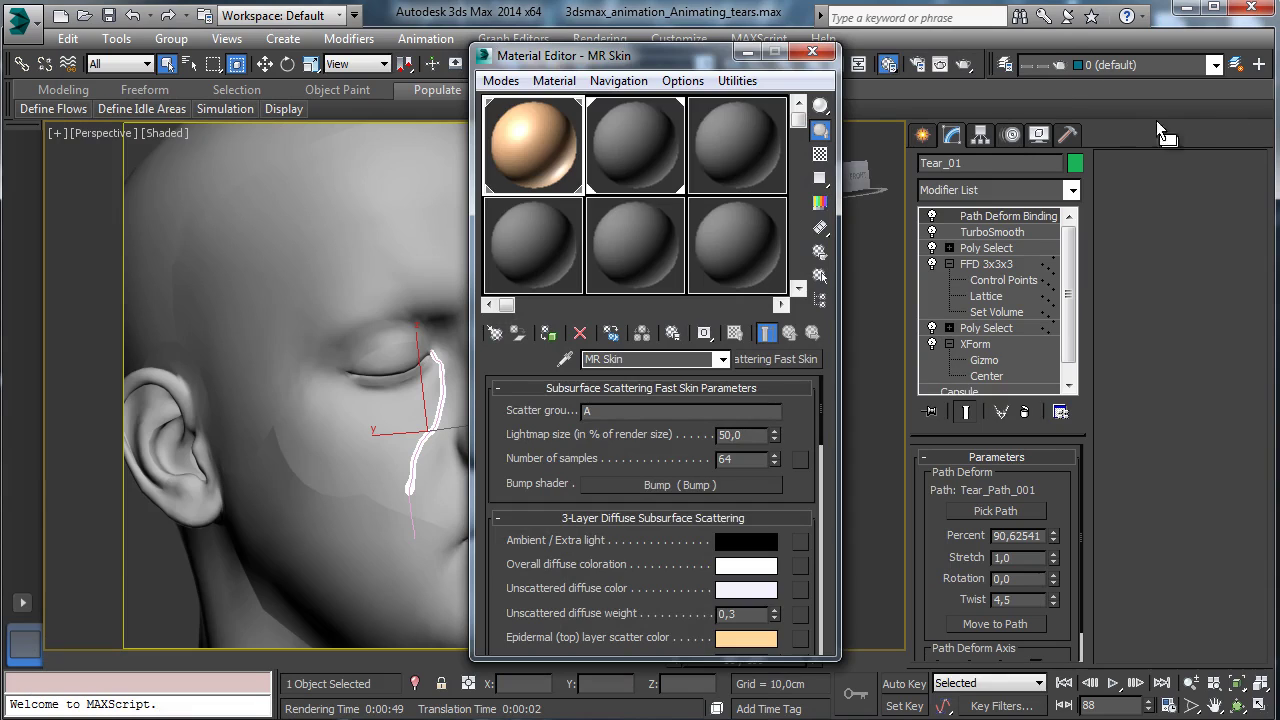
left_click(635, 145)
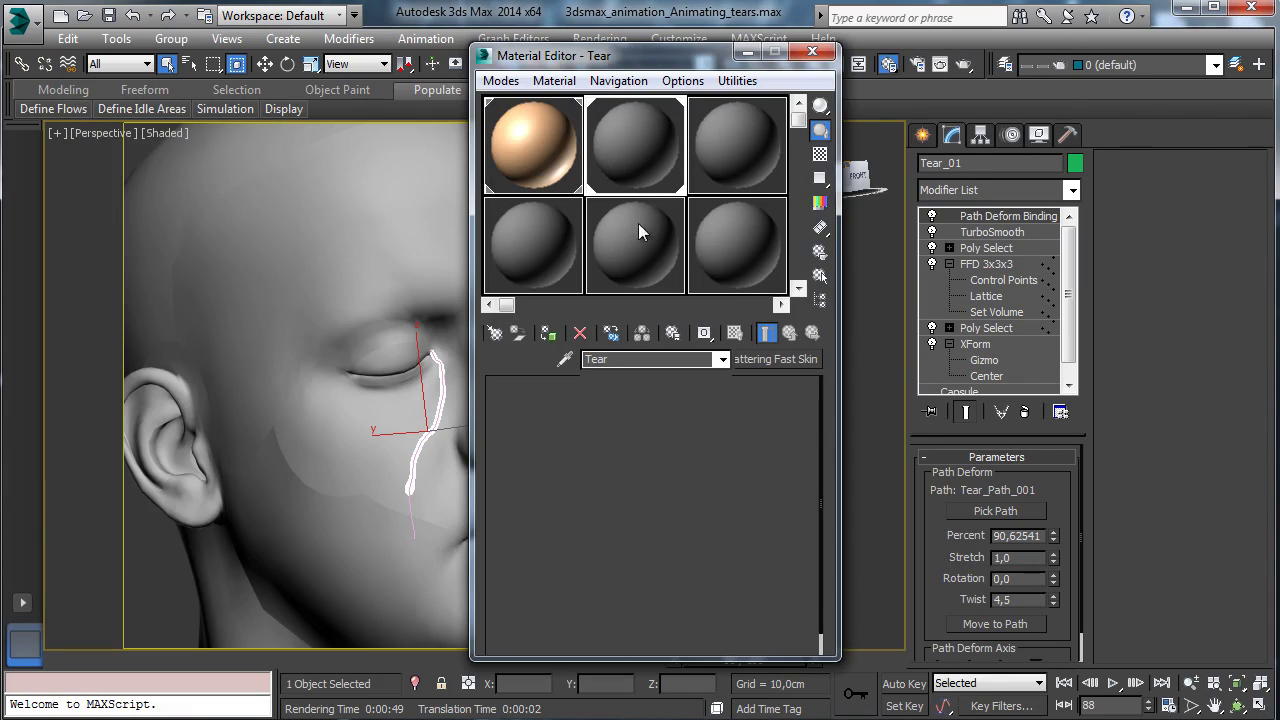
left_click(751, 361)
left_click(527, 331)
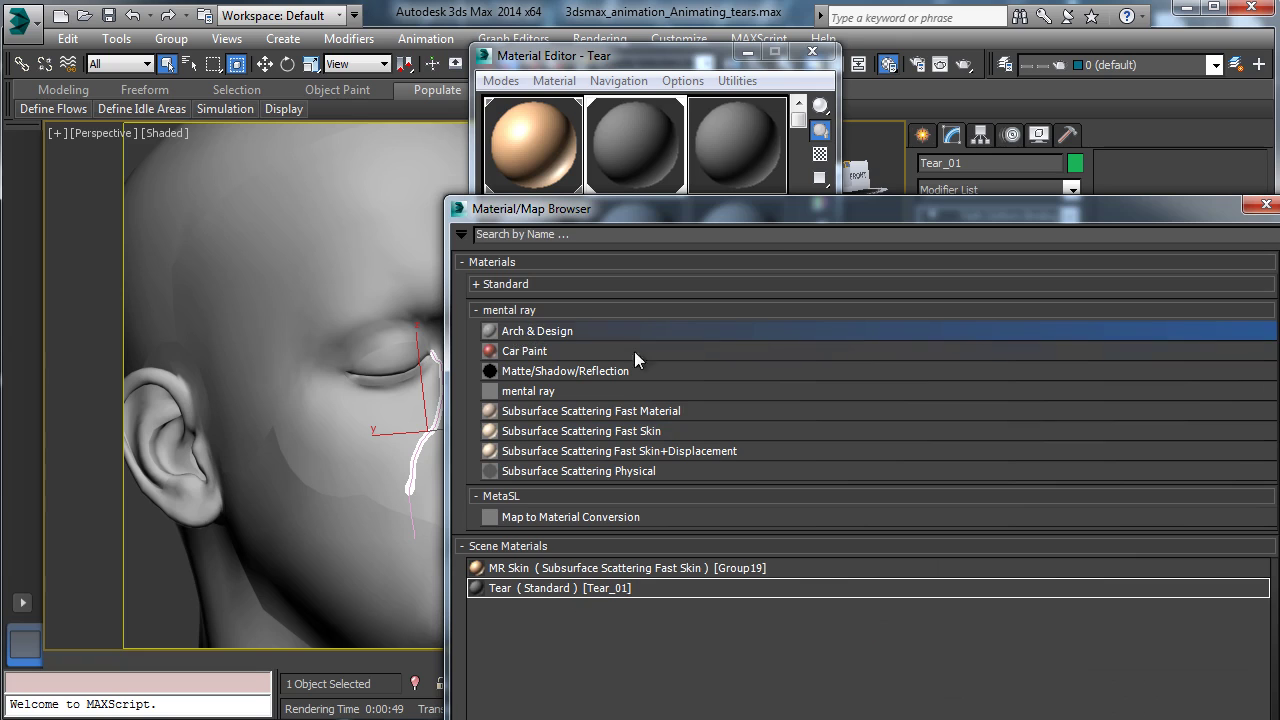
left_click_drag(737, 211, 544, 79)
left_click(936, 664)
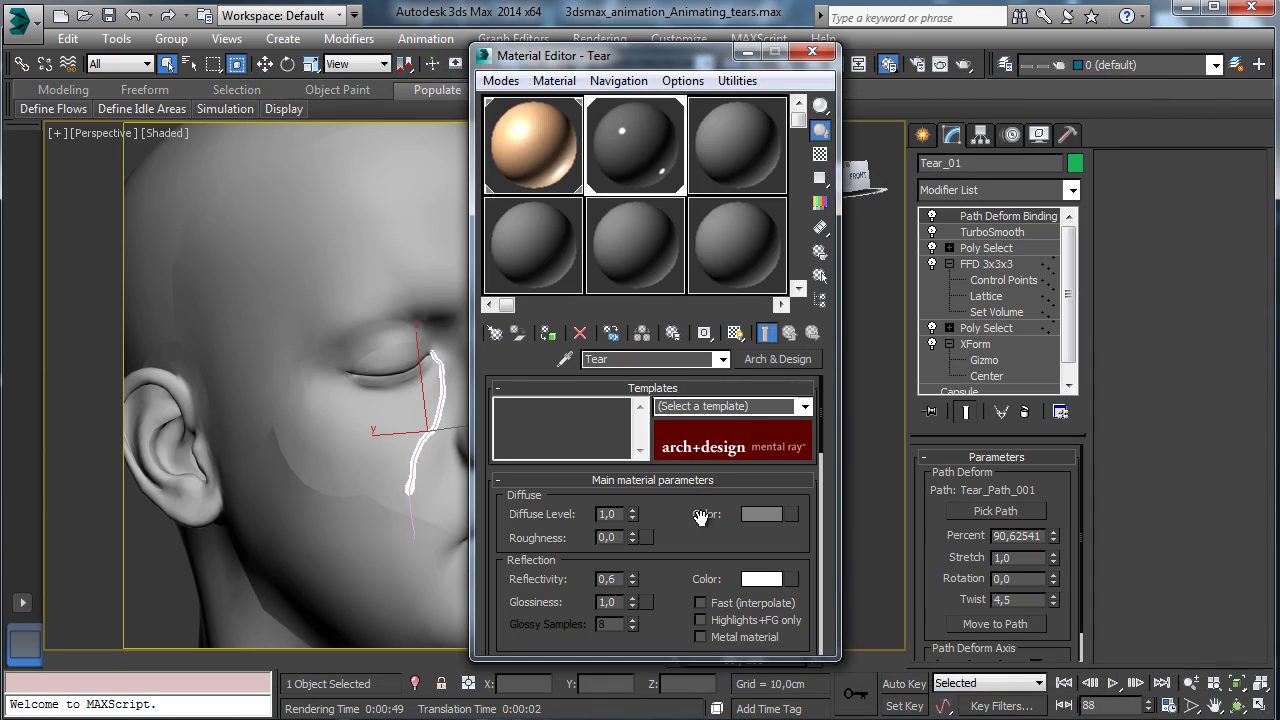
- Give Tear a black diffuse colour and transparency 0,99
left_click(761, 513)
left_click_drag(572, 136, 545, 136)
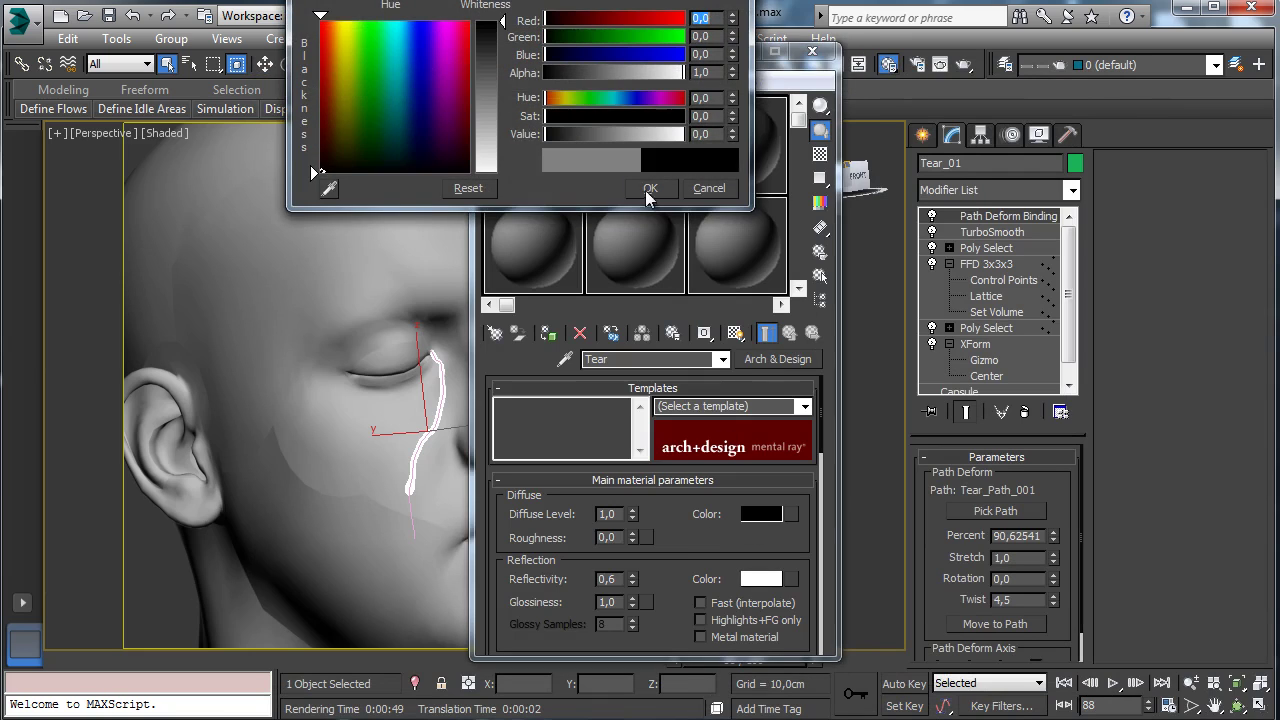
left_click(650, 188)
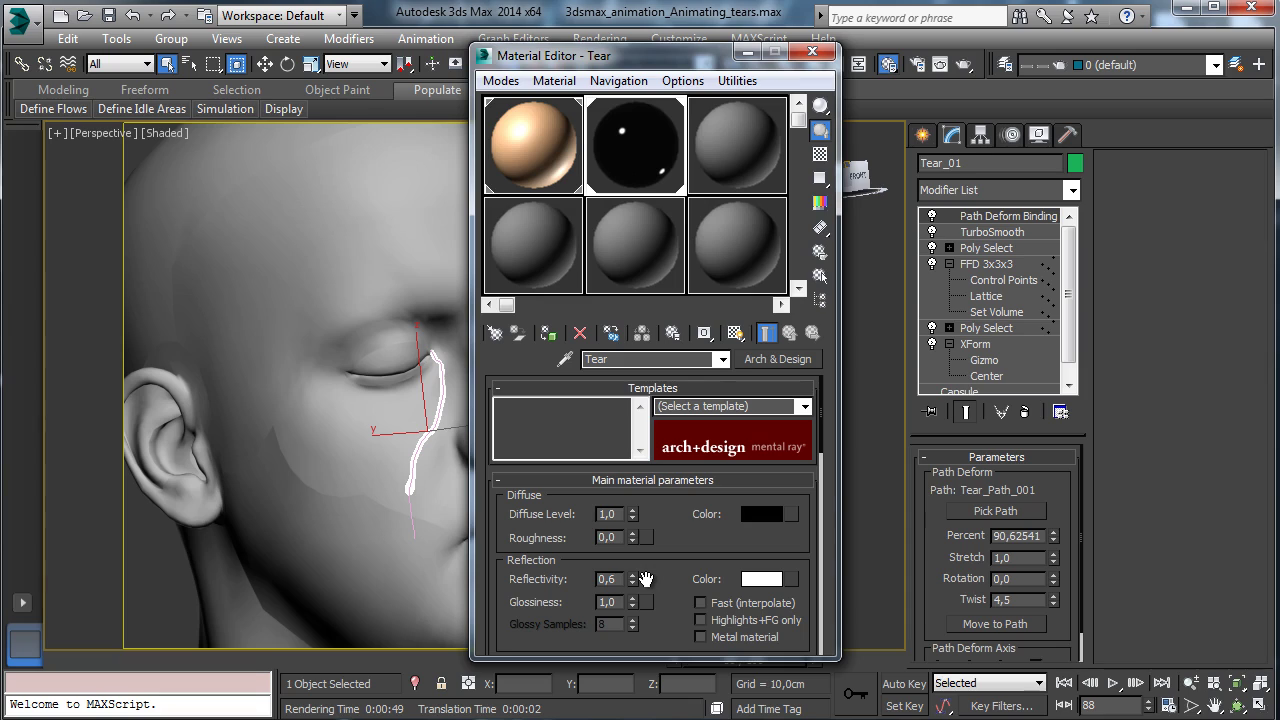
left_click(820, 154)
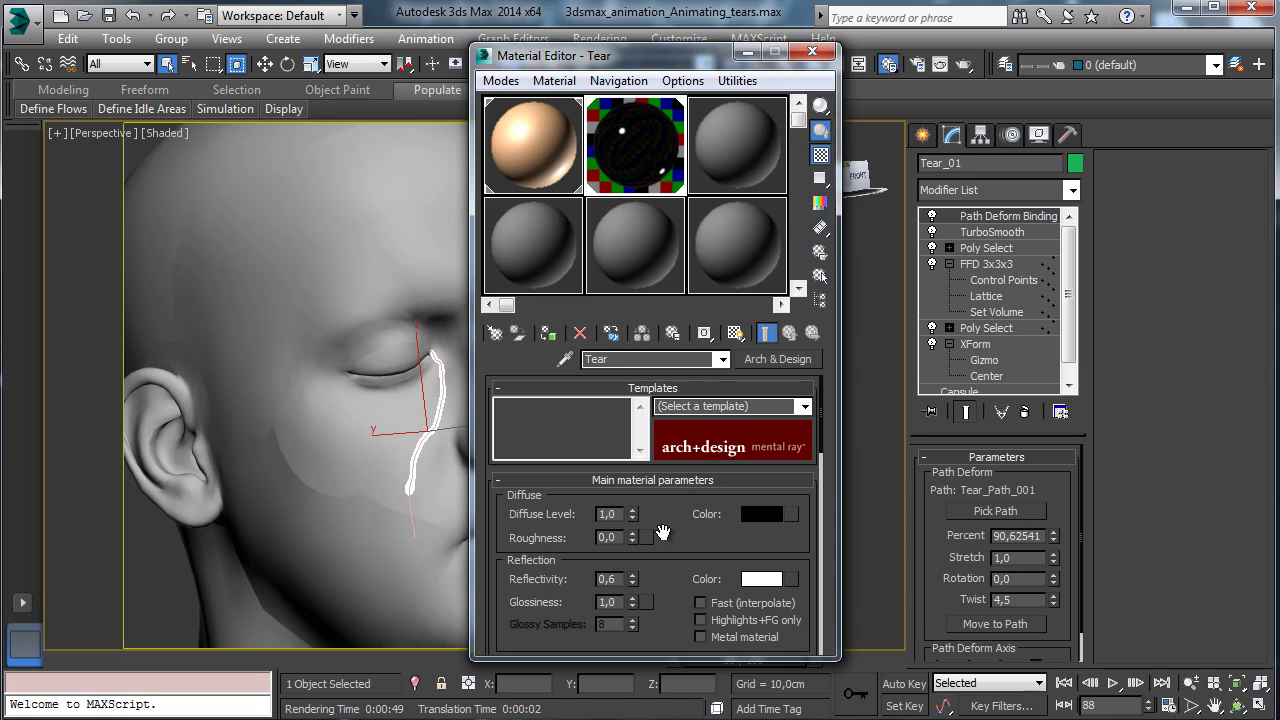
scroll(688, 518, "down", 3)
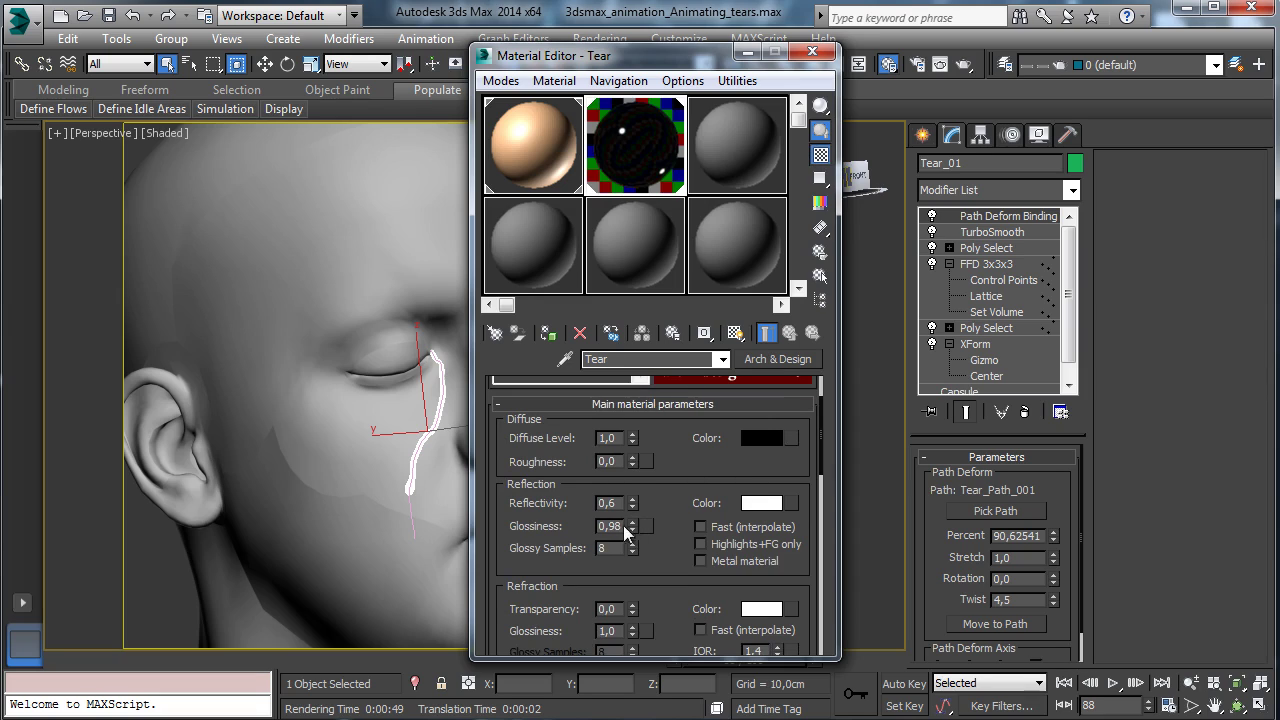
left_click_drag(667, 531, 707, 340)
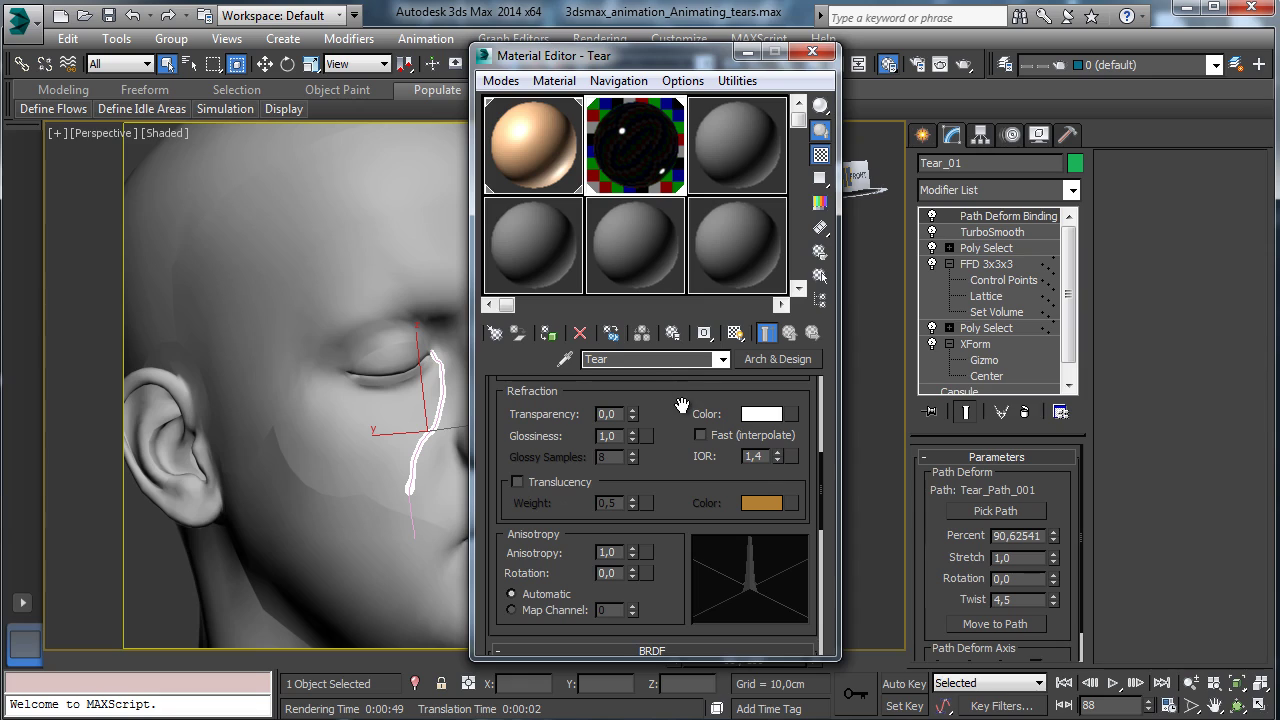
left_click_drag(635, 387, 636, 351)
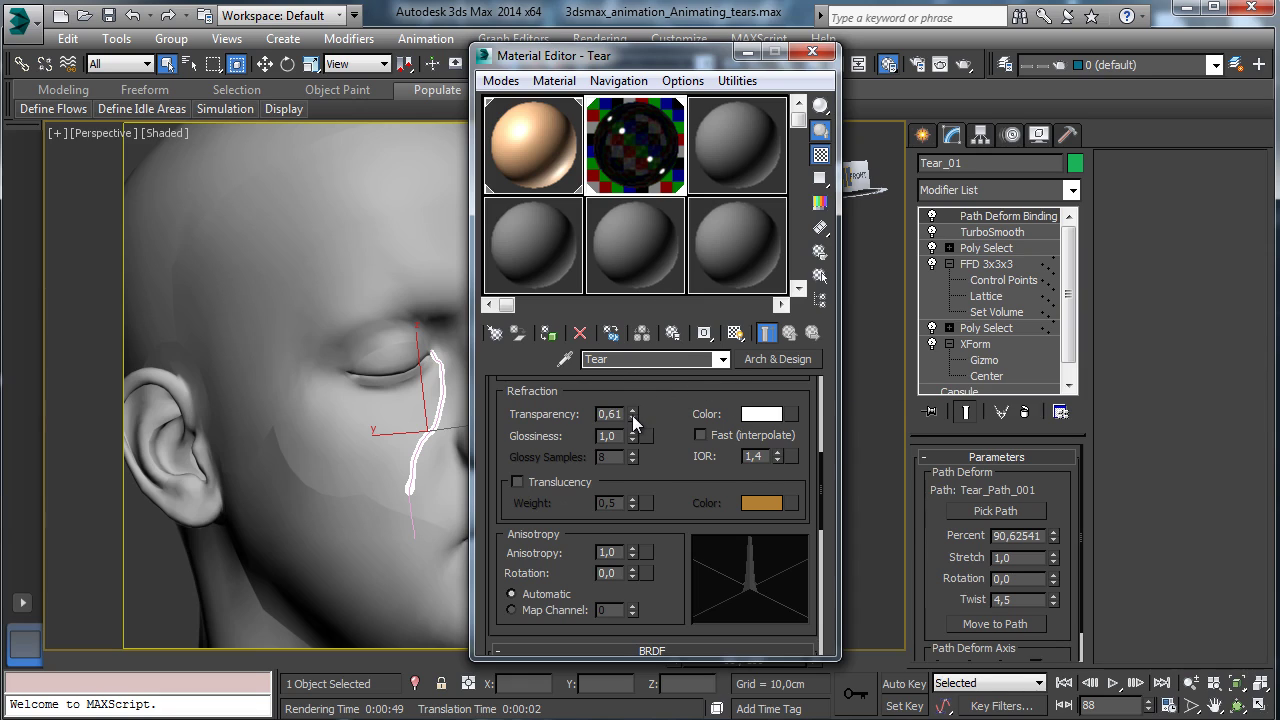
left_click_drag(632, 412, 632, 392)
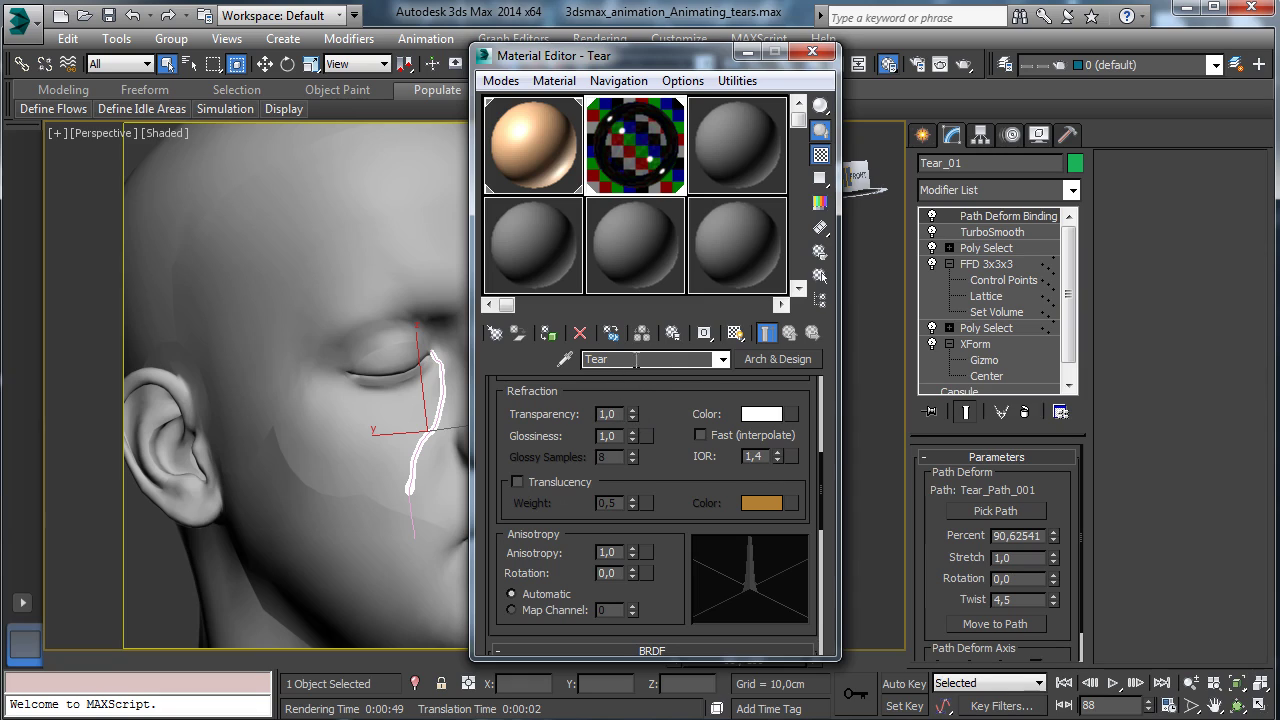
left_click(632, 419)
- Lower Tear's refraction IOR to 1,34 and base reflections on By IOR fresnel
left_click(778, 460)
left_click(778, 460)
left_click_drag(692, 478, 706, 258)
left_click(546, 458)
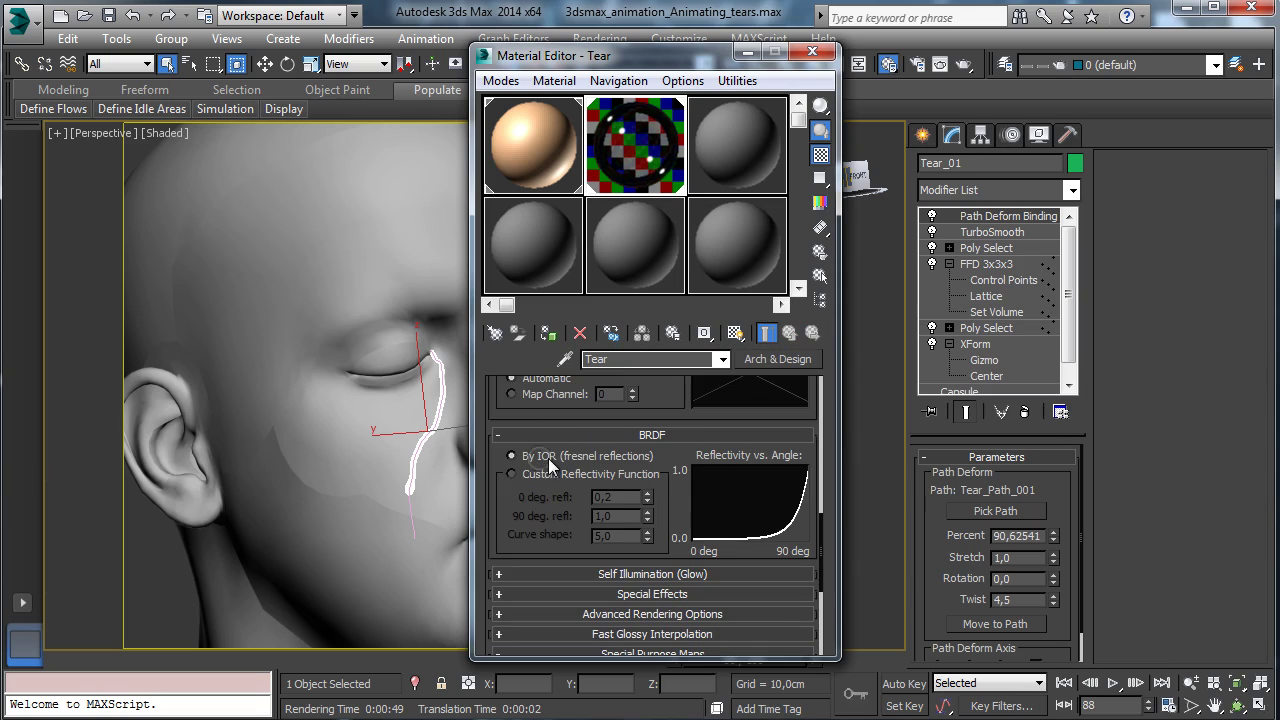
left_click_drag(666, 400, 674, 650)
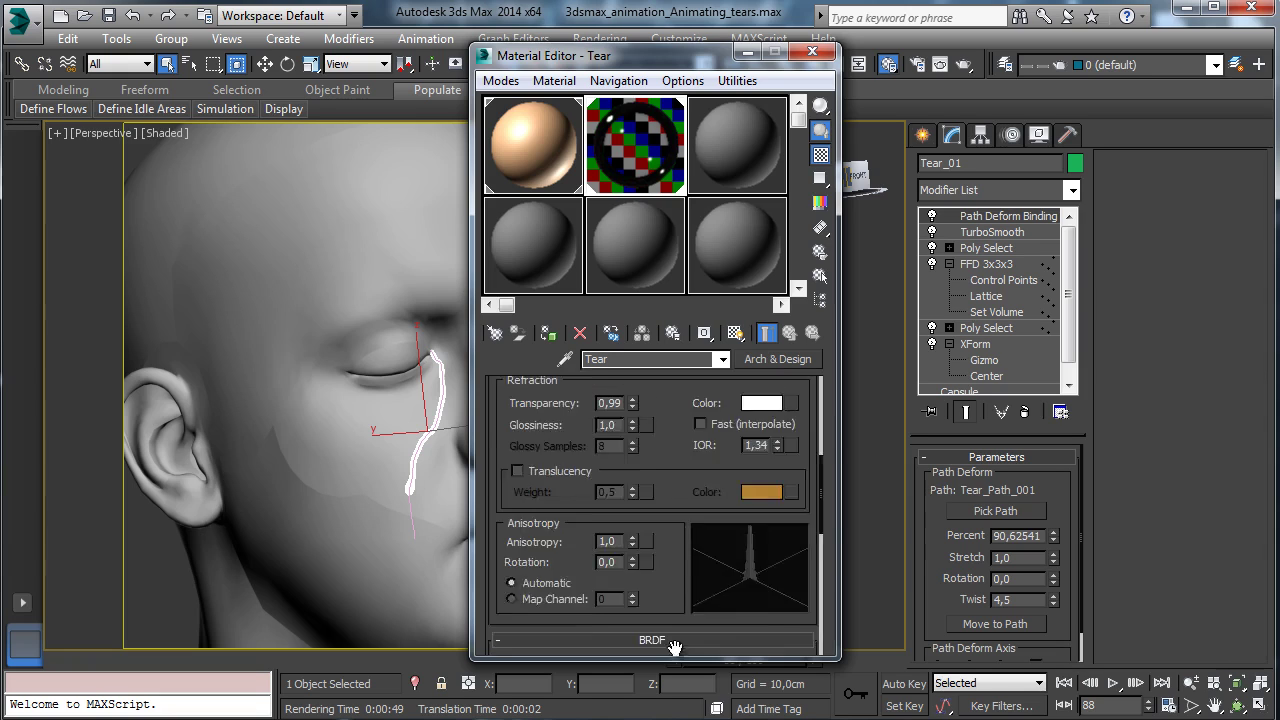
scroll(755, 543, "up", 3)
left_click_drag(657, 429, 662, 602)
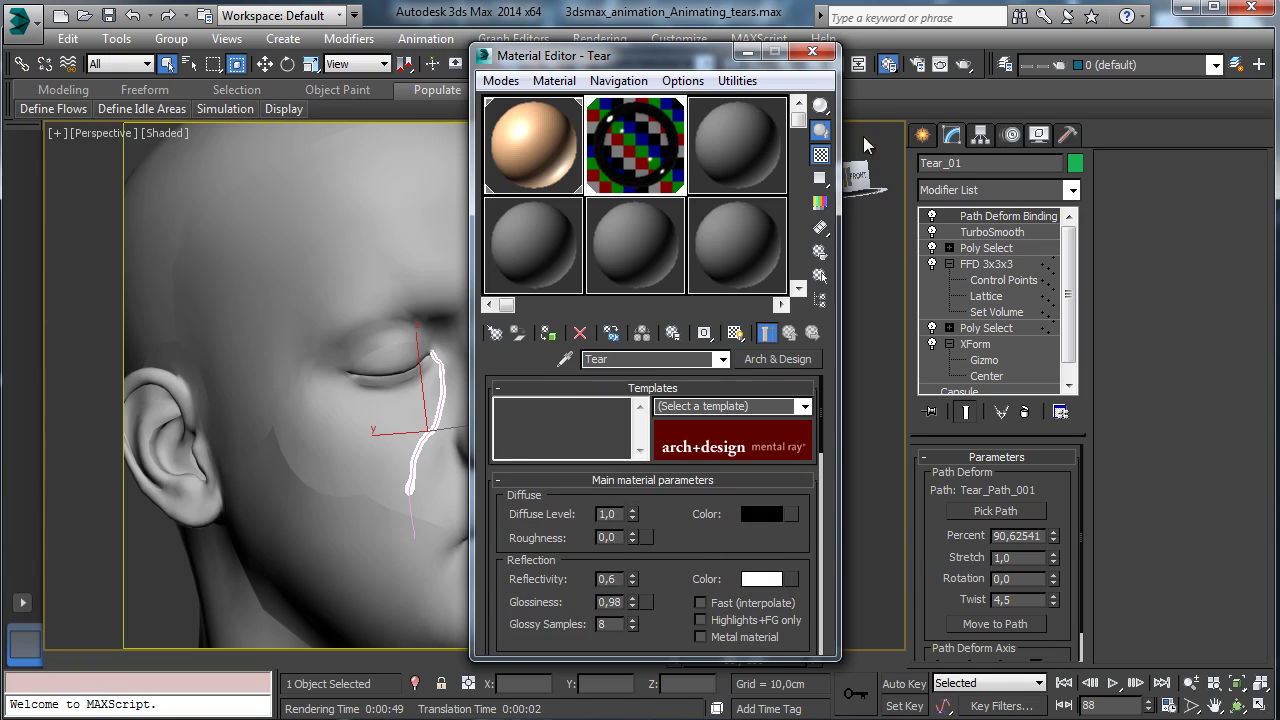
left_click(812, 51)
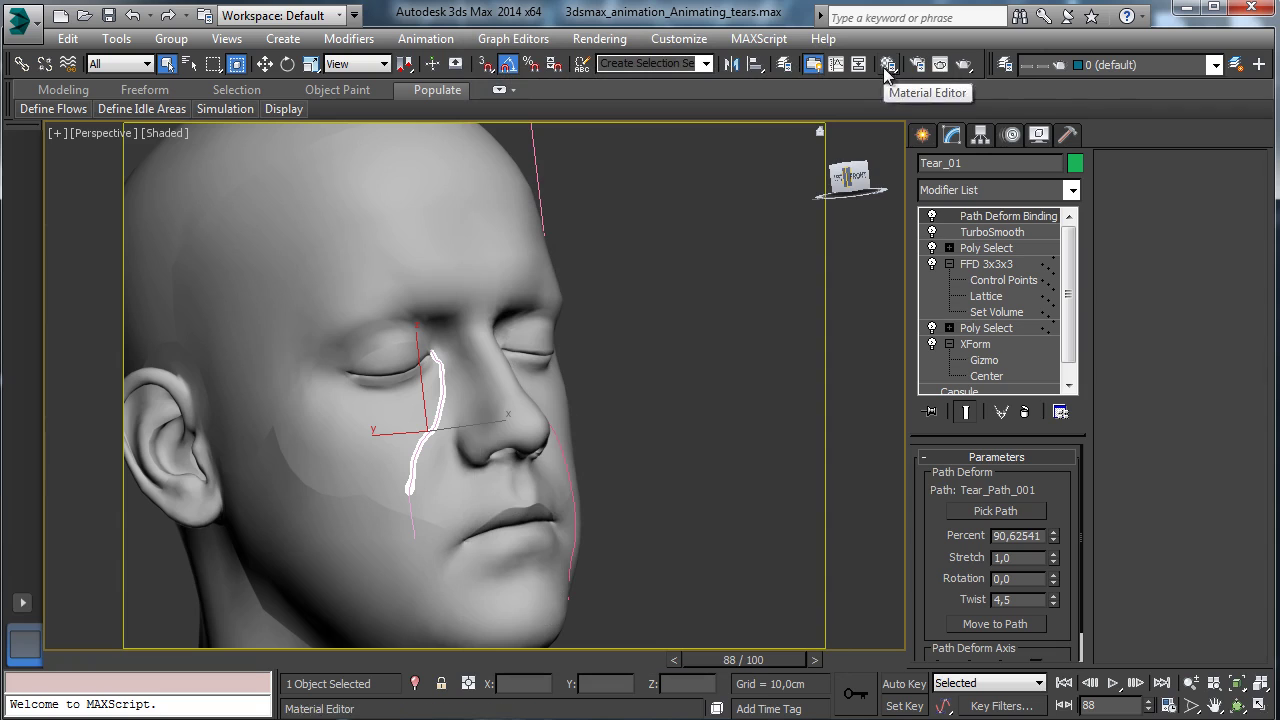
- Set the render area to a region over the eye and cheek
left_click(887, 64)
left_click(846, 38)
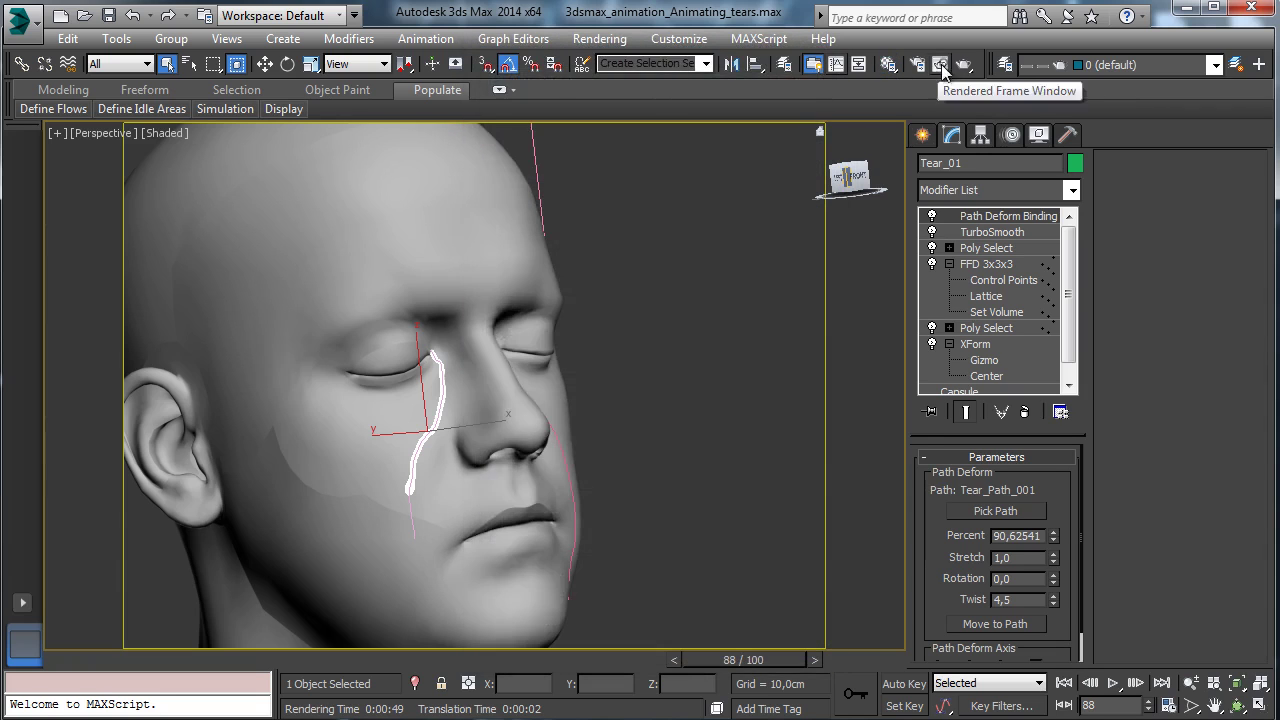
left_click(942, 66)
left_click(169, 98)
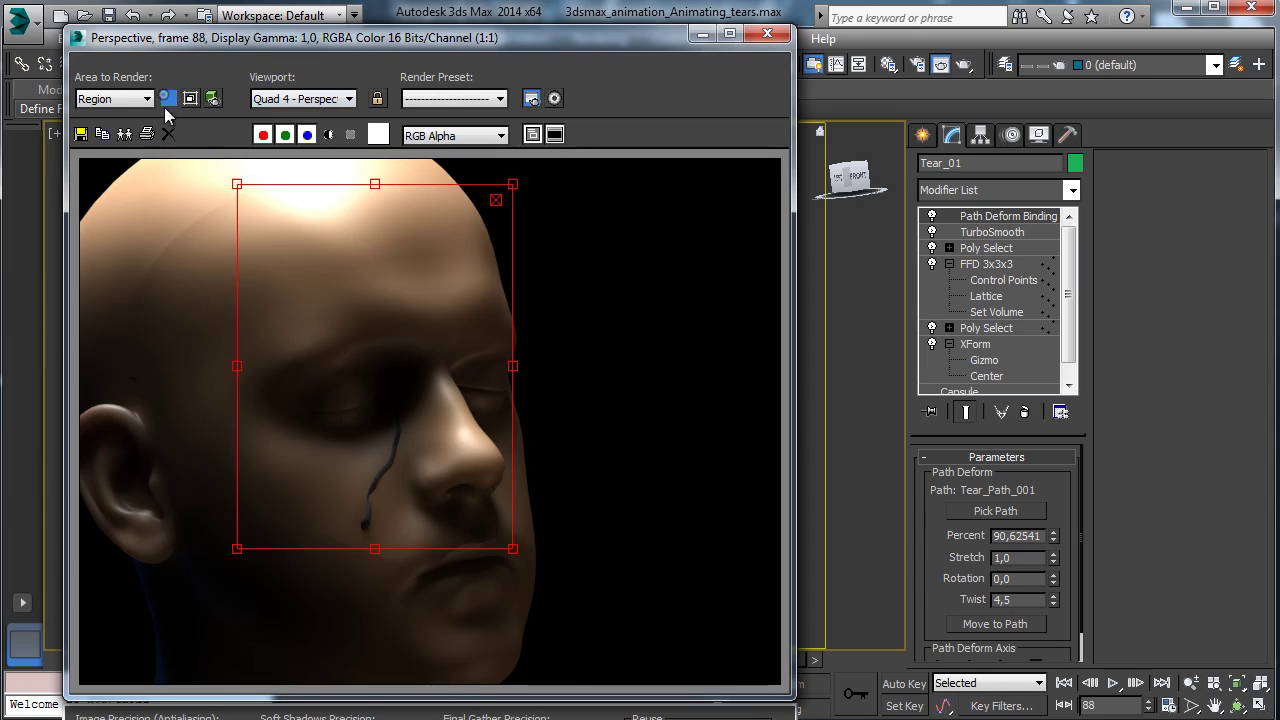
left_click_drag(510, 183, 409, 332)
left_click_drag(358, 385, 421, 407)
left_click(169, 98)
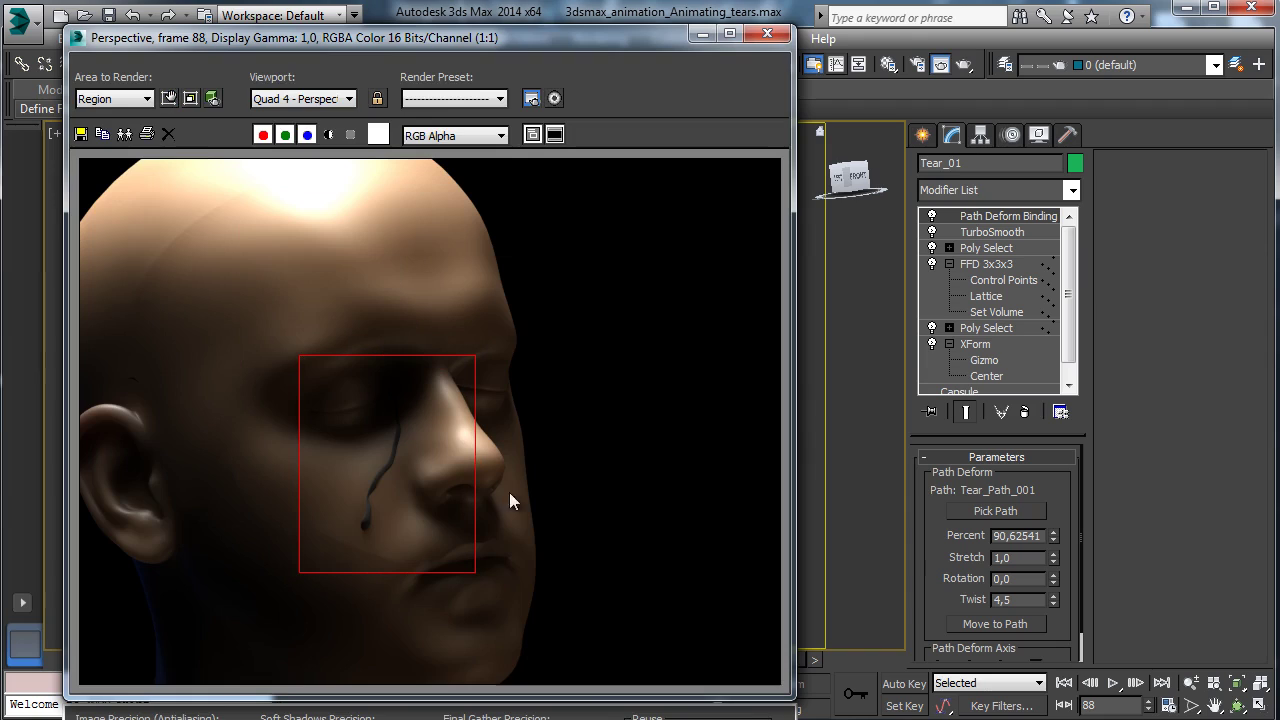
- Render the region to check the tear, then show the Create panel's light types
key("shift+q")
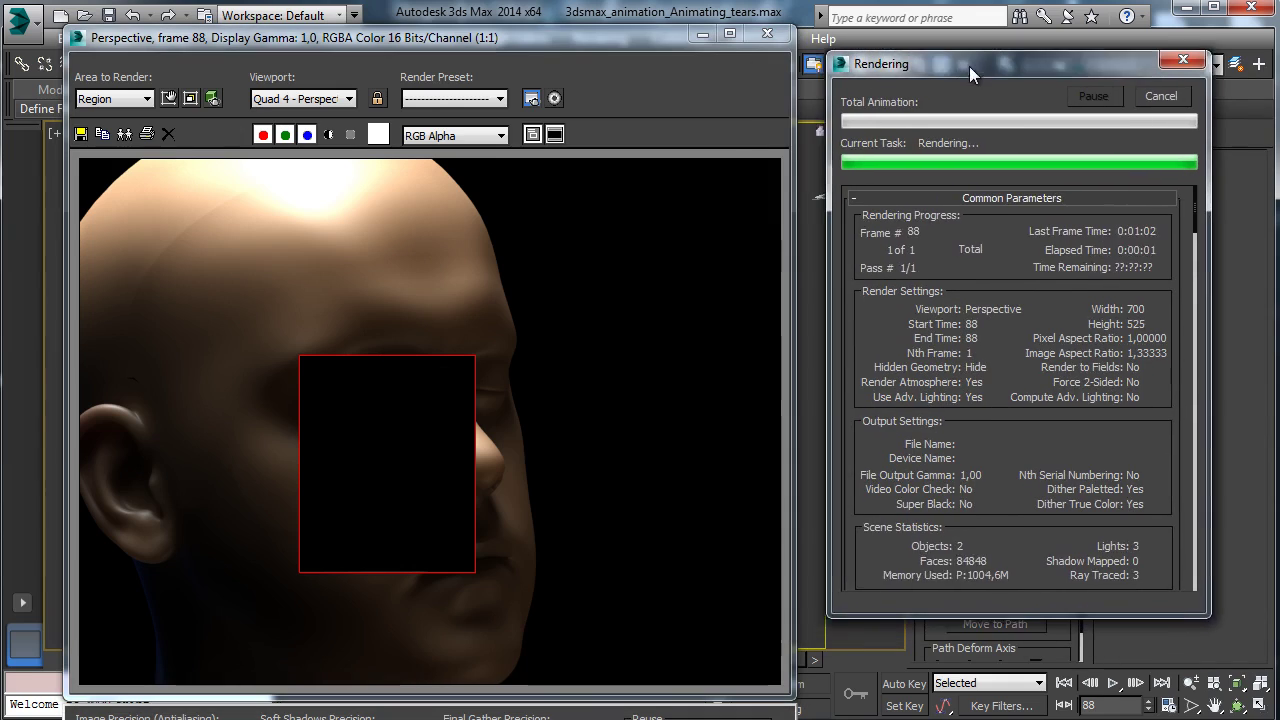
left_click_drag(969, 66, 984, 62)
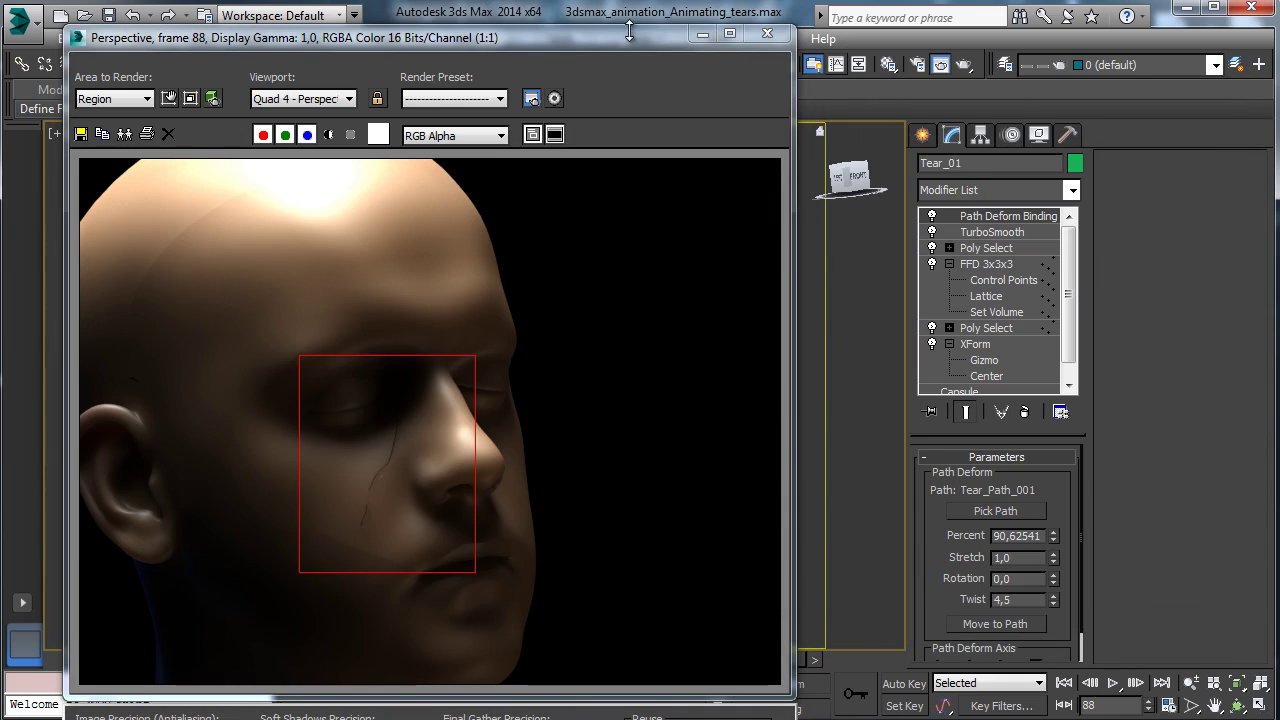
left_click(767, 33)
left_click(922, 134)
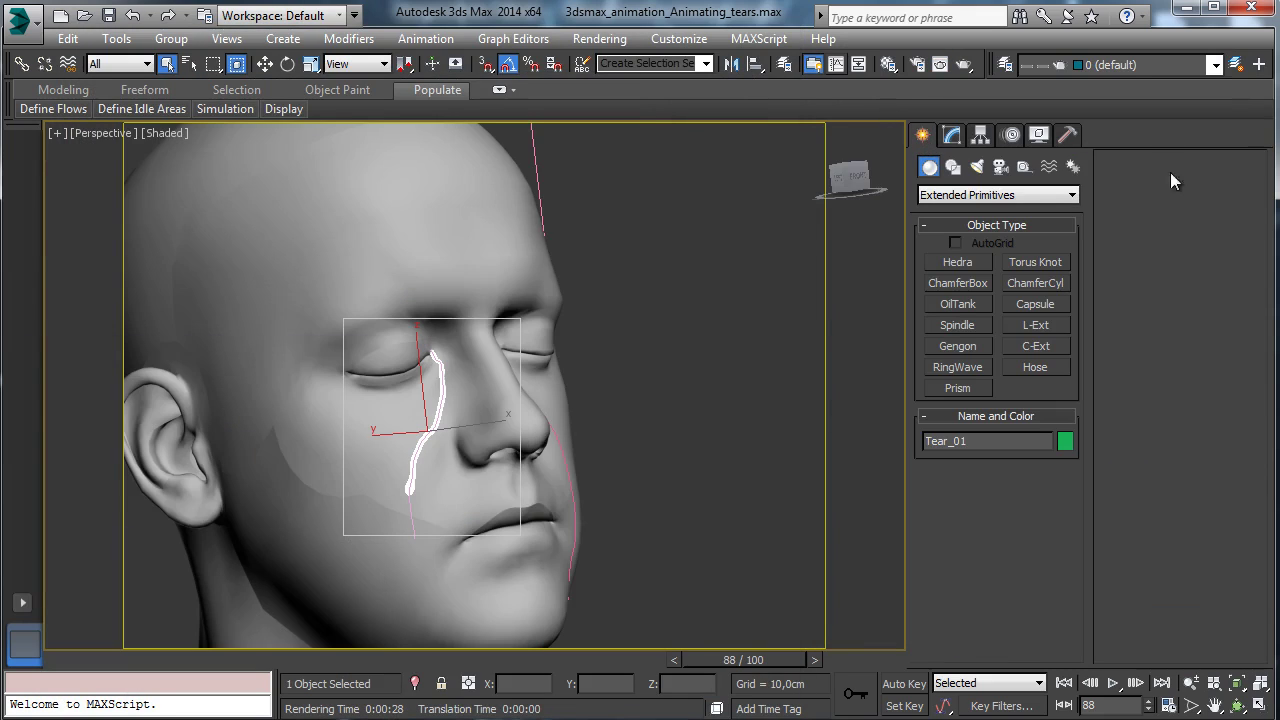
left_click(977, 166)
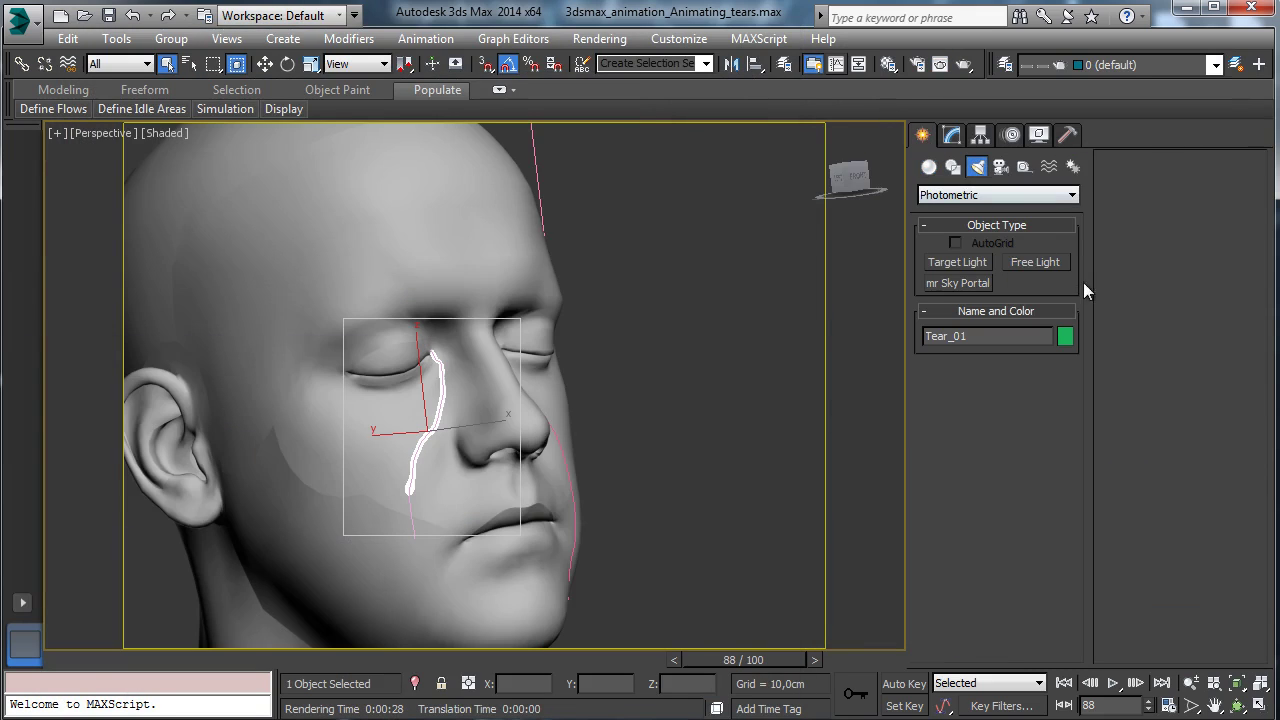
- Create a Standard Skylight, Sky001, in the Top viewport and open its Modify panel settings
left_click(977, 197)
left_click(962, 227)
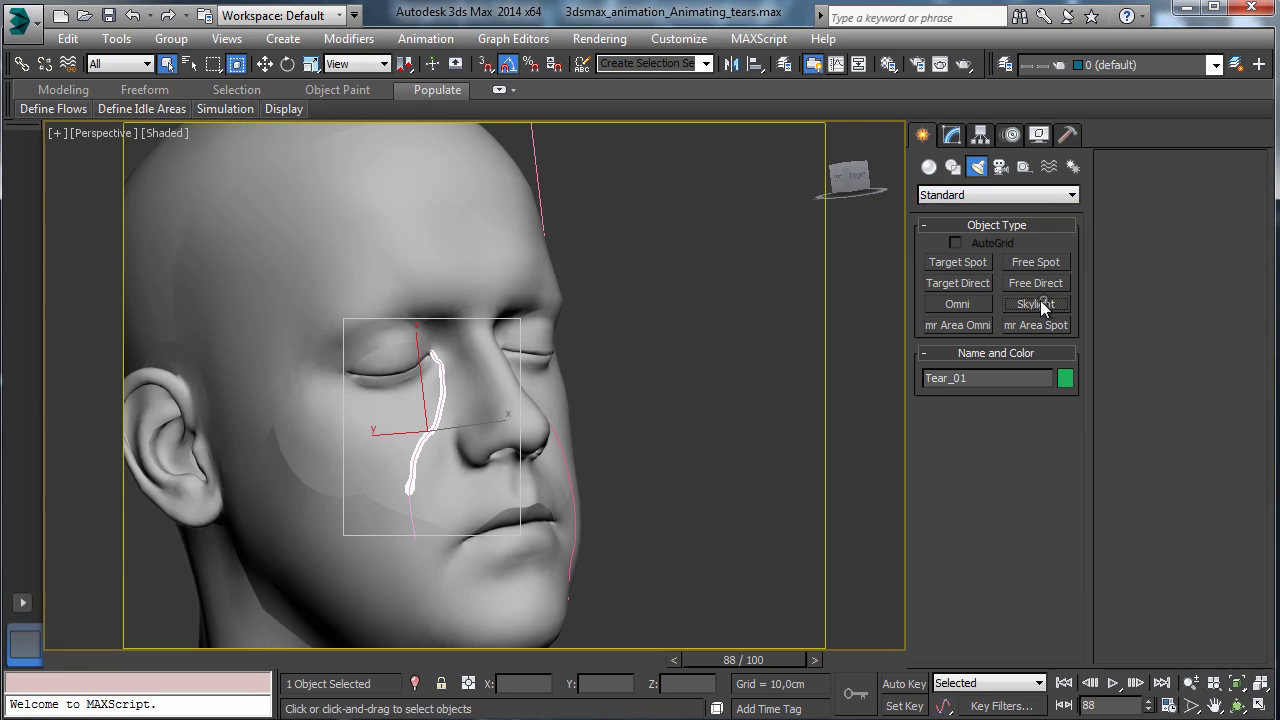
left_click(1038, 302)
left_click(1260, 706)
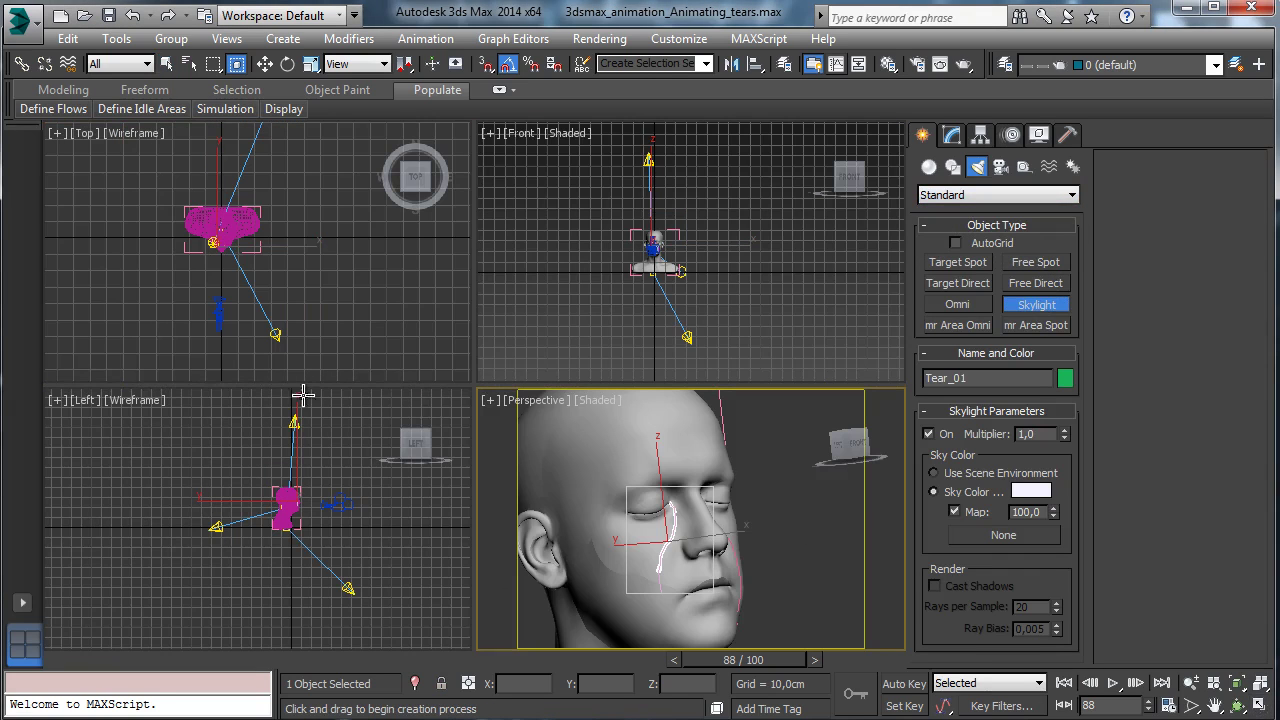
left_click(320, 291)
left_click(168, 65)
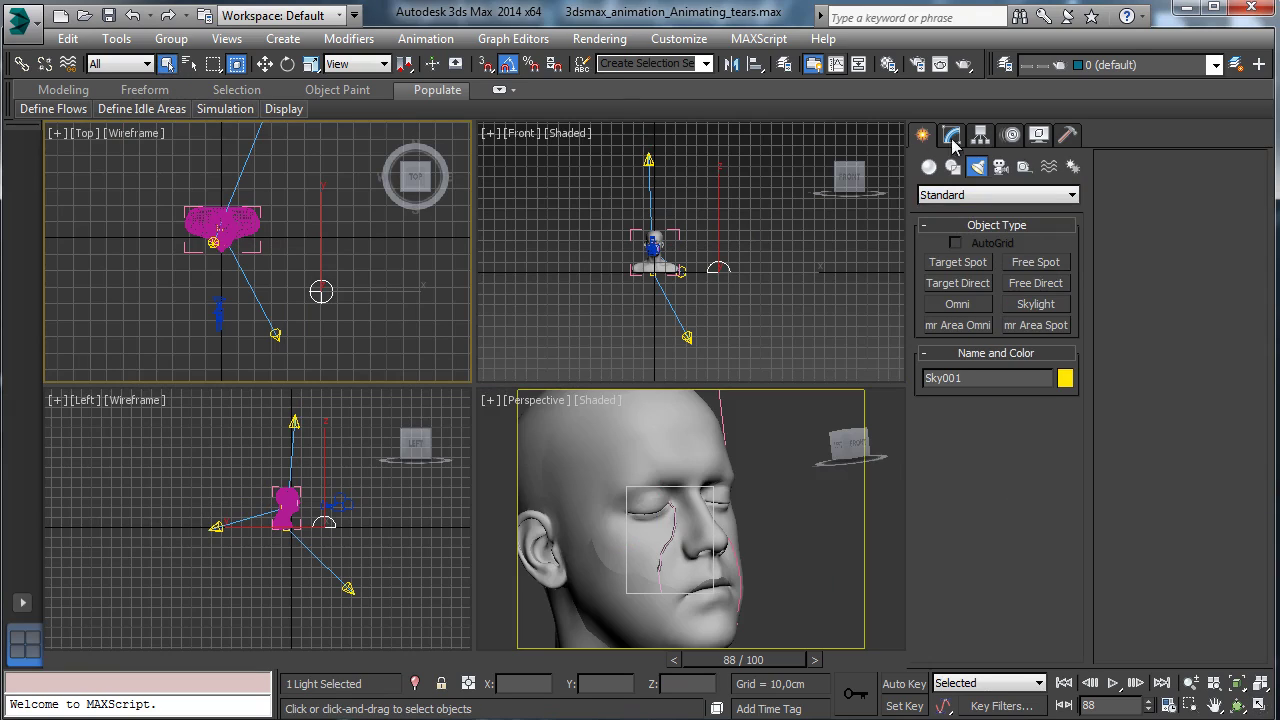
right_click(768, 472)
left_click(951, 134)
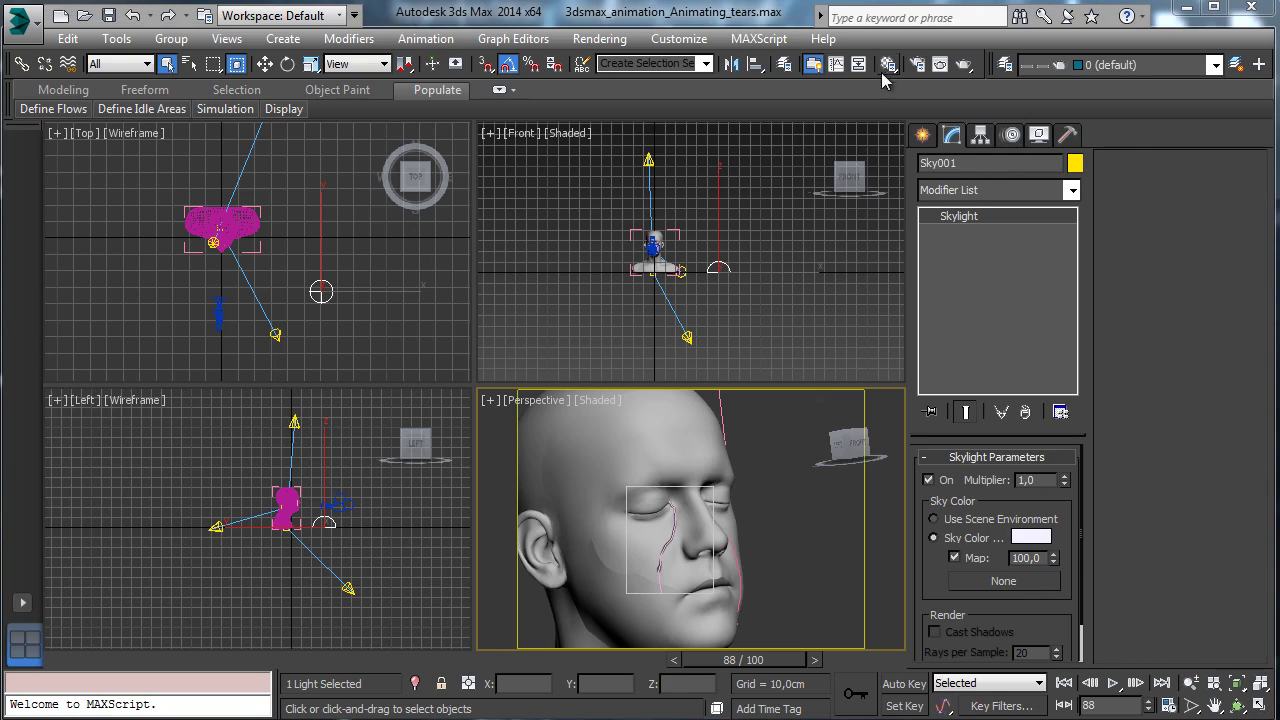
- Load sky_cloudy_free.hdr from the 3dsmax_animation_Animating_tears folder as Sky001's Bitmap sky colour map
left_click(1003, 581)
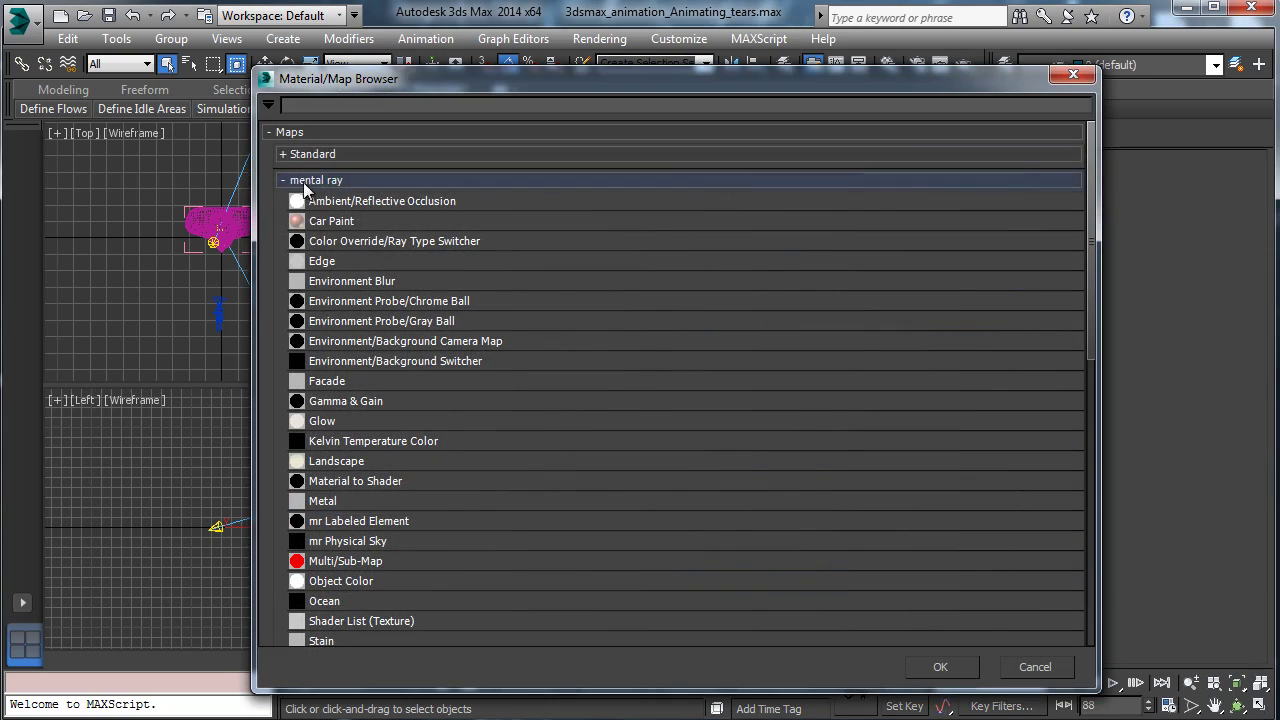
left_click(321, 154)
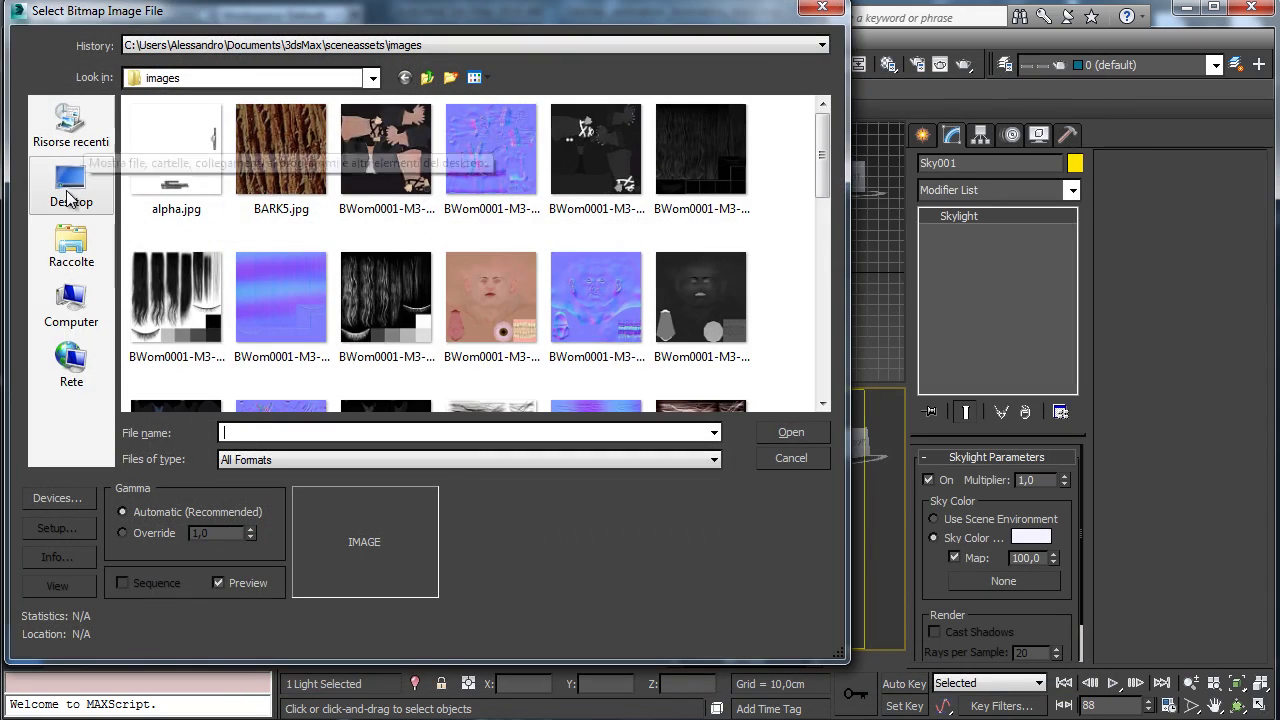
left_click(70, 198)
left_click_drag(811, 153, 812, 306)
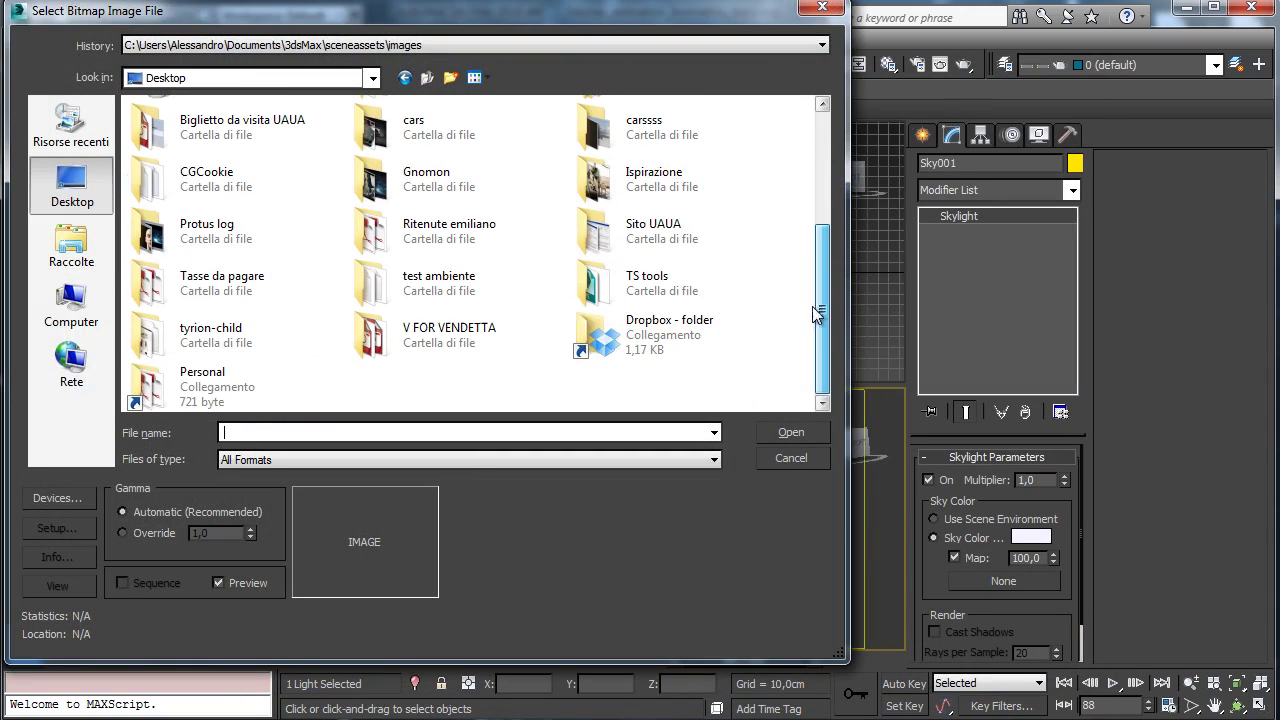
double_click(650, 330)
double_click(262, 148)
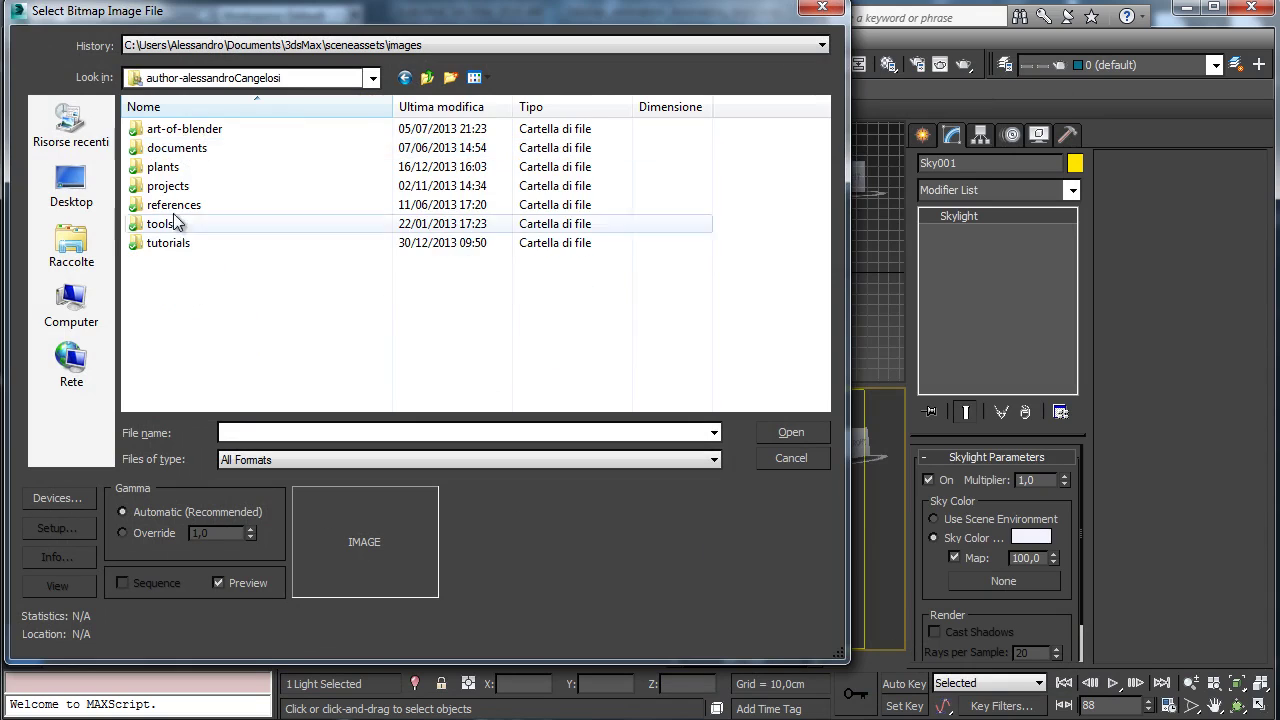
double_click(170, 243)
double_click(168, 149)
double_click(185, 130)
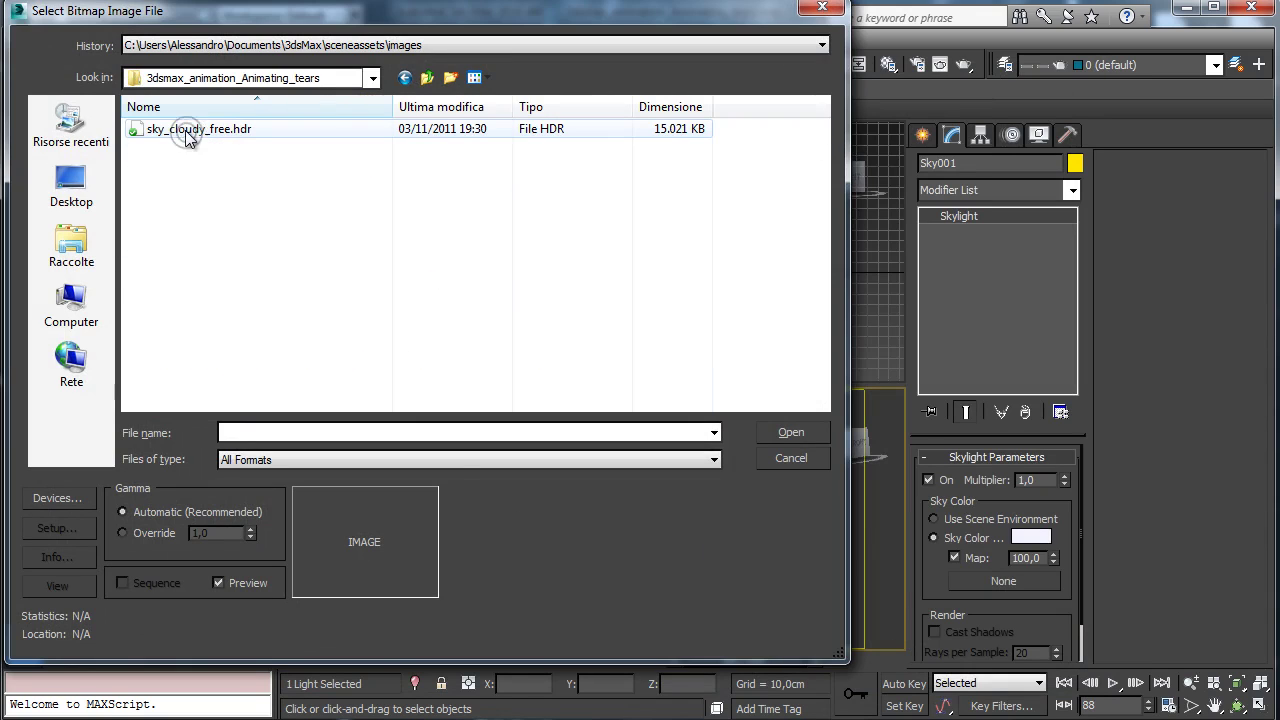
left_click(192, 130)
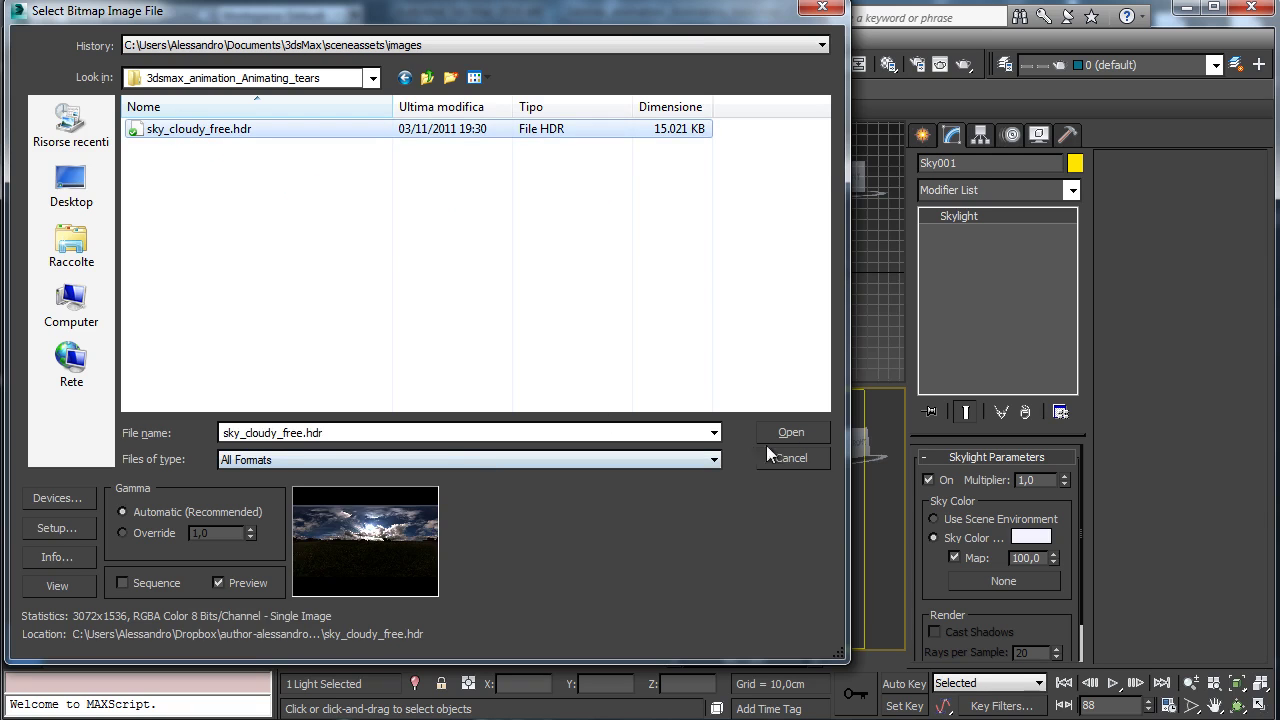
left_click(788, 432)
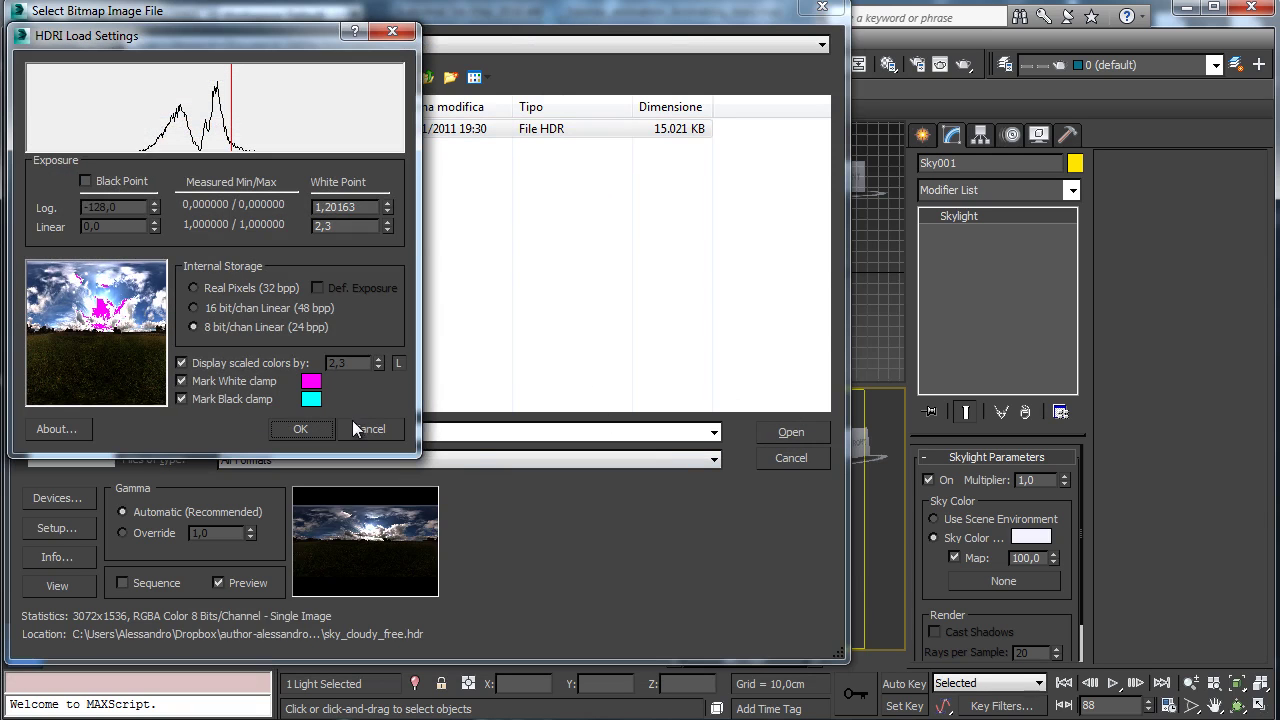
left_click(302, 428)
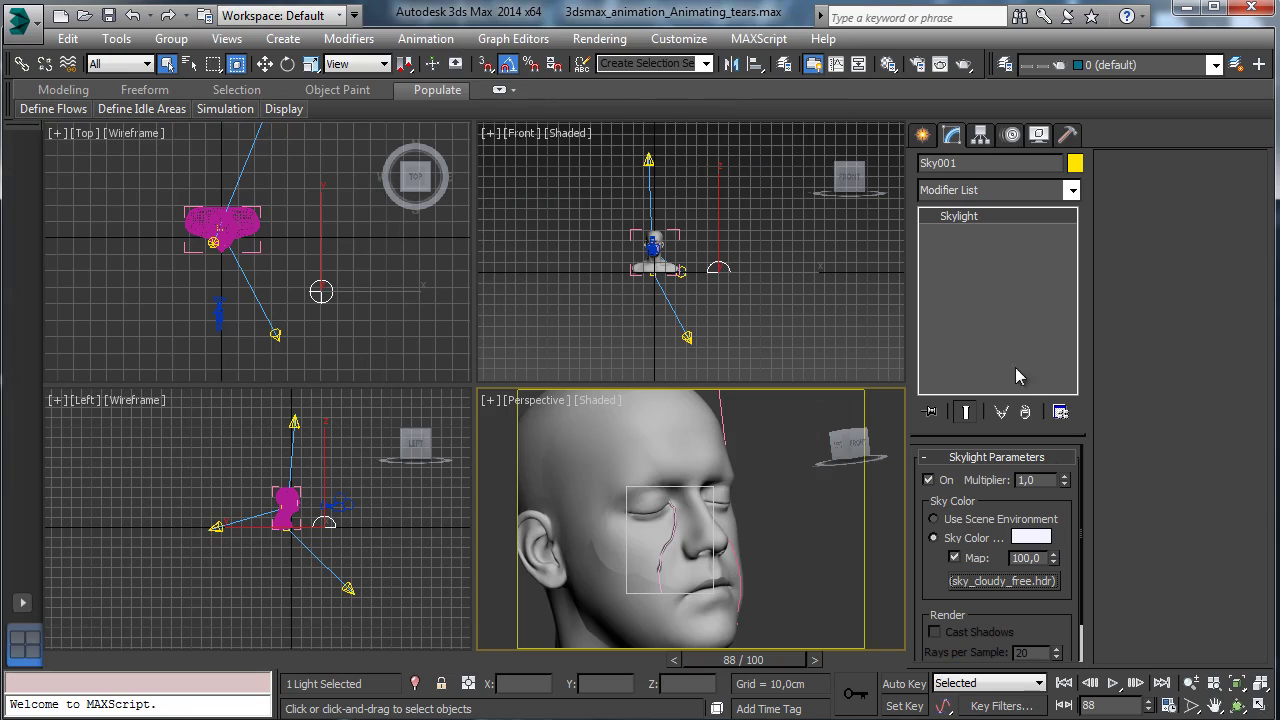
- Instance Sky001's sky map into a Material Editor sample slot as Map #25
left_click(888, 64)
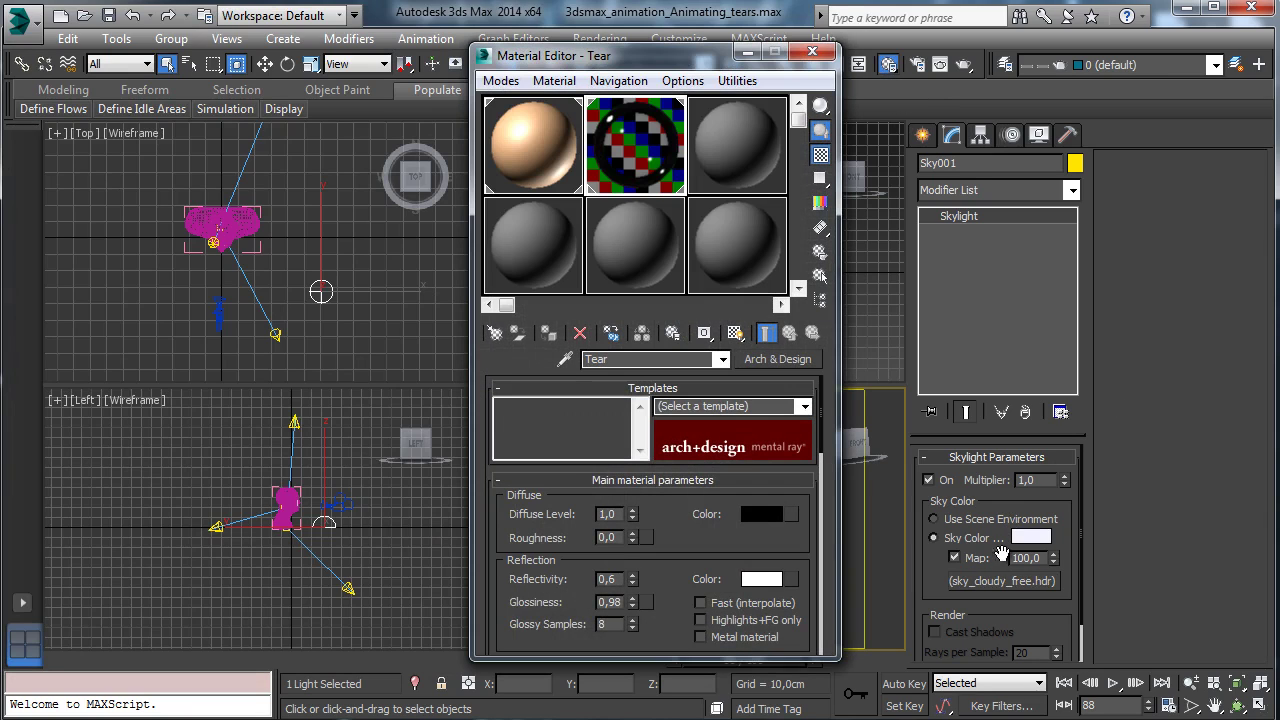
left_click_drag(1002, 580, 748, 208)
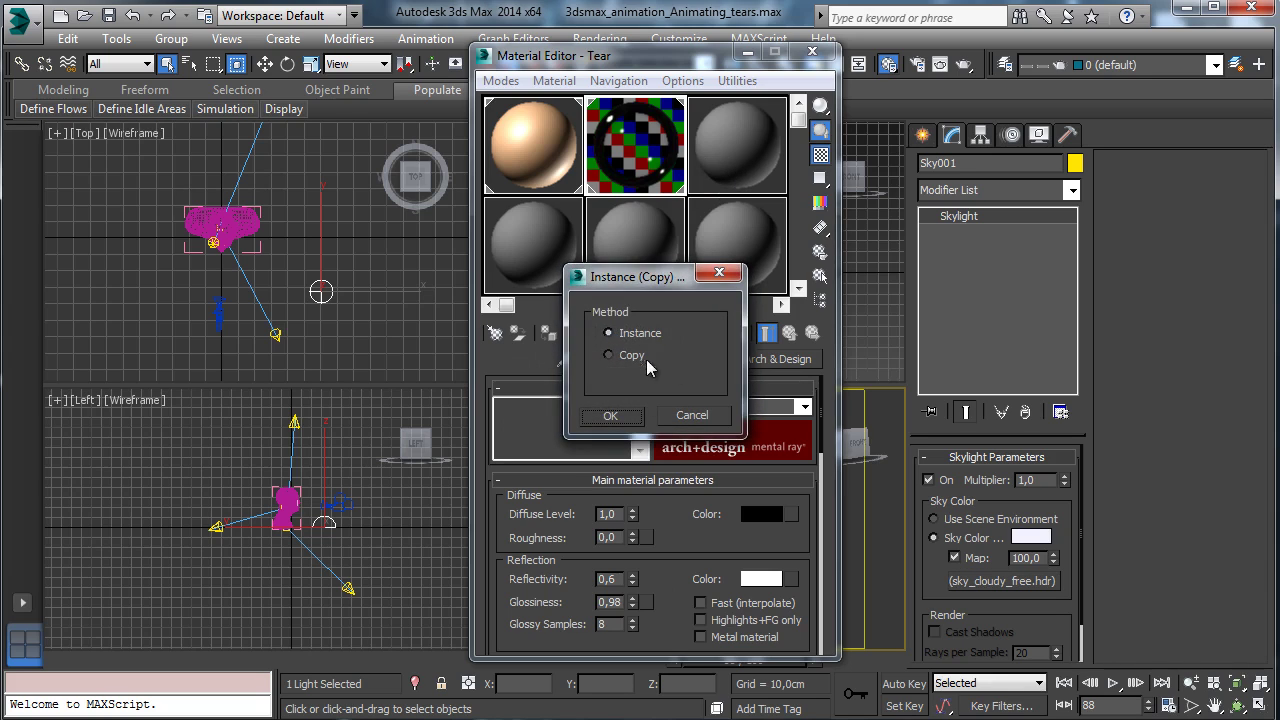
left_click(610, 415)
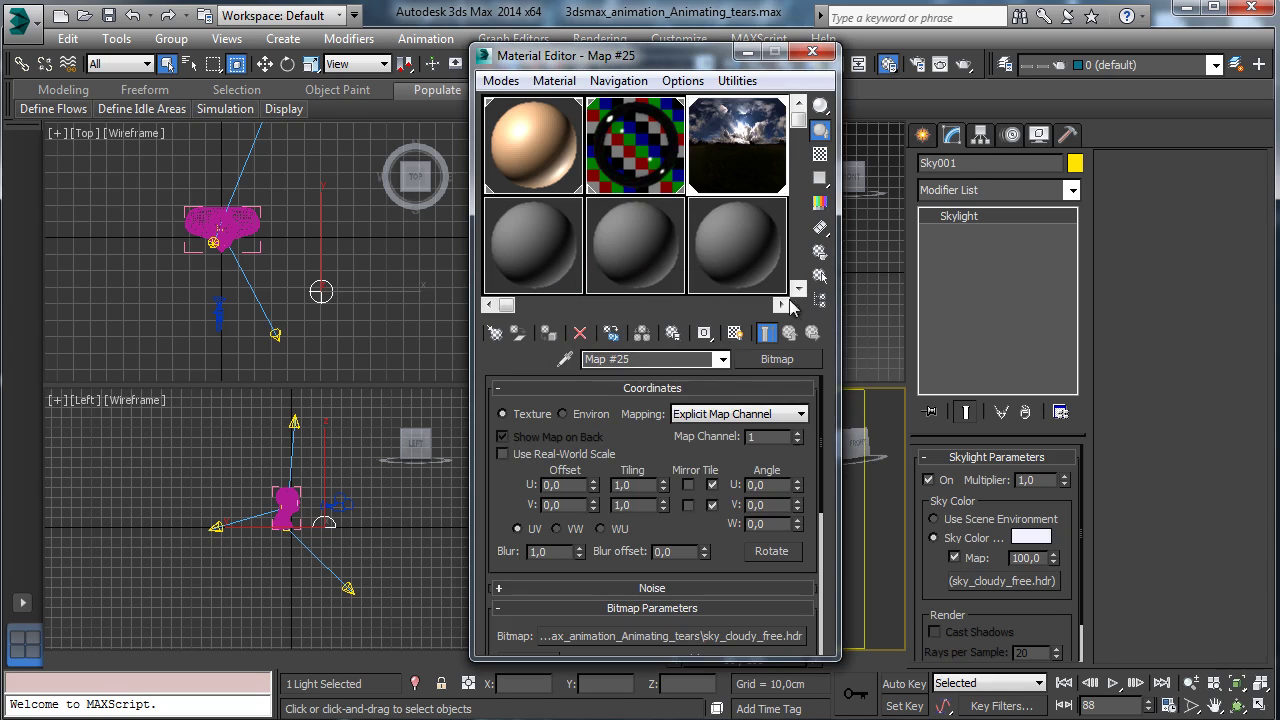
- Set Map #25 to Environ coordinates with Spherical Environment mapping, then select the head
left_click(585, 414)
left_click(740, 413)
left_click(730, 430)
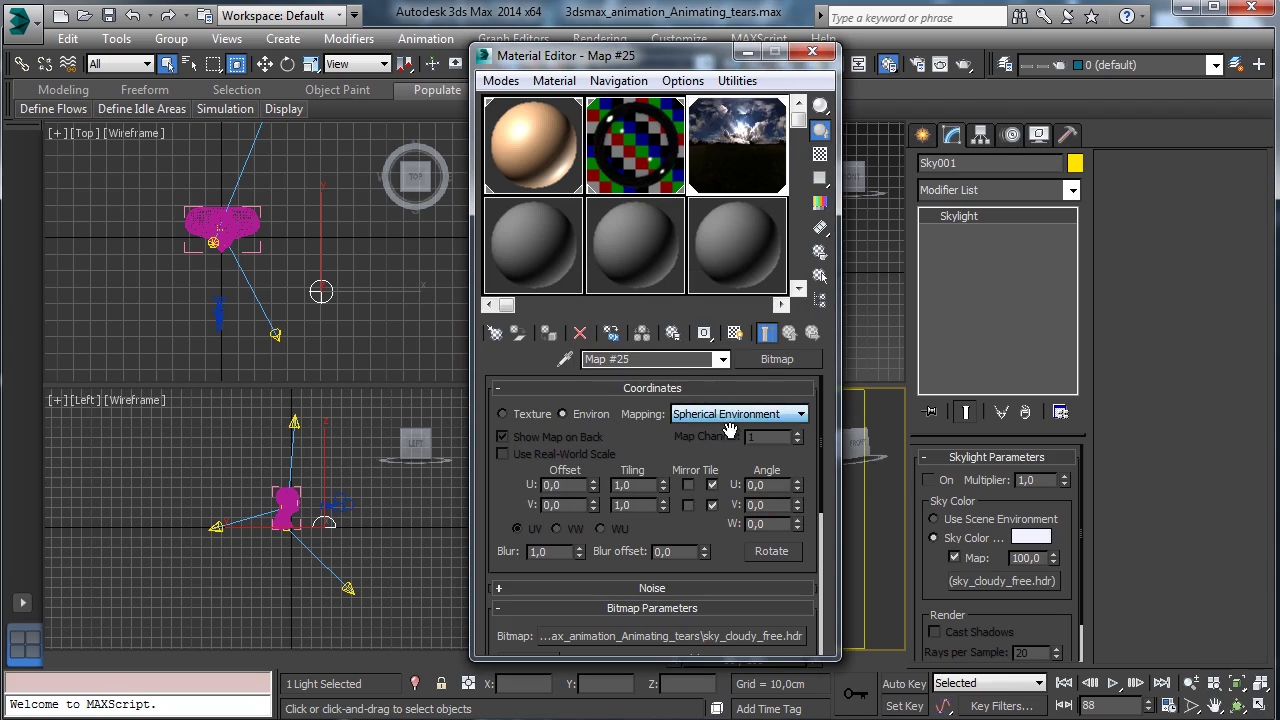
left_click(812, 52)
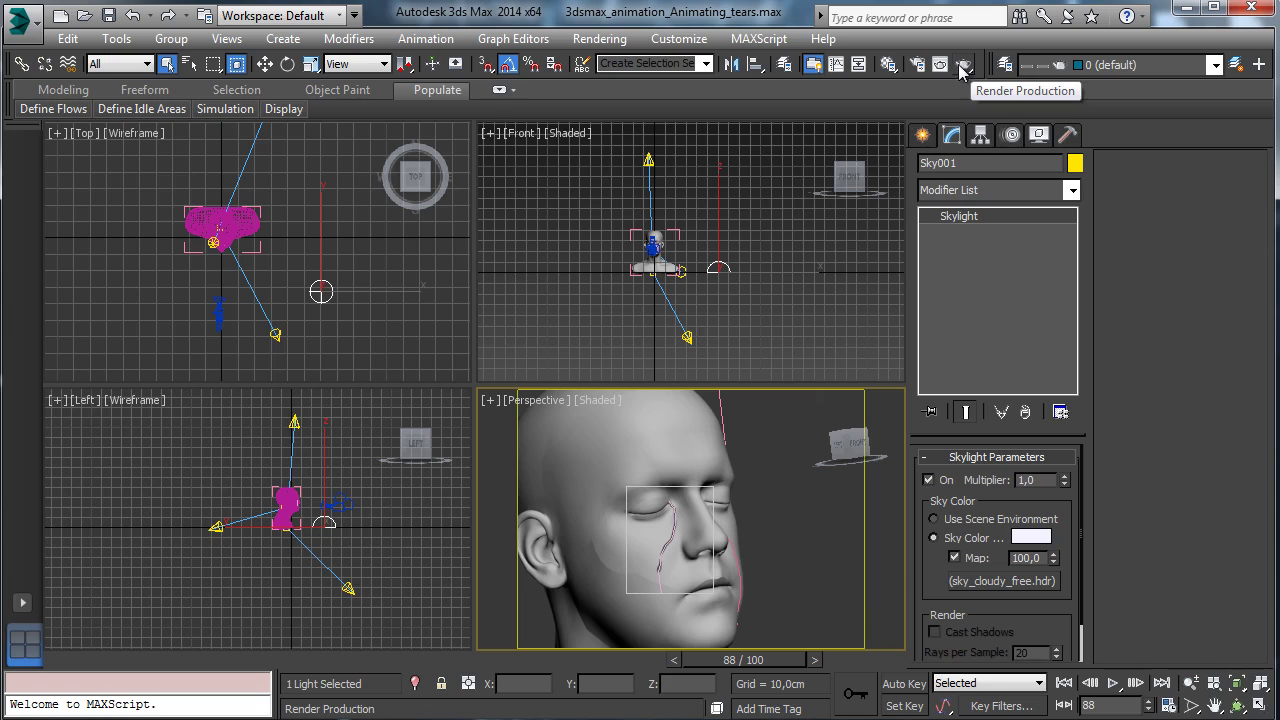
left_click(611, 407)
- Copy the MR Skin epidermal colour, then convert the material to Arch & Design
left_click(887, 68)
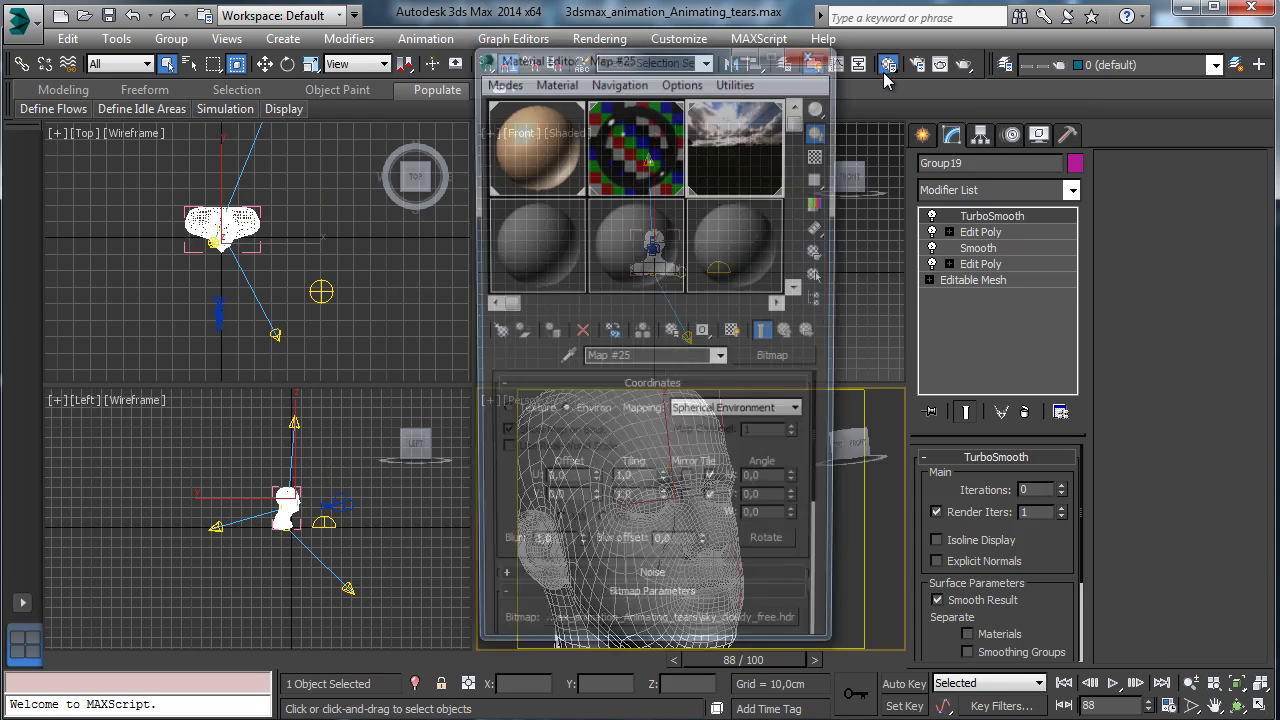
left_click(540, 248)
left_click(635, 245)
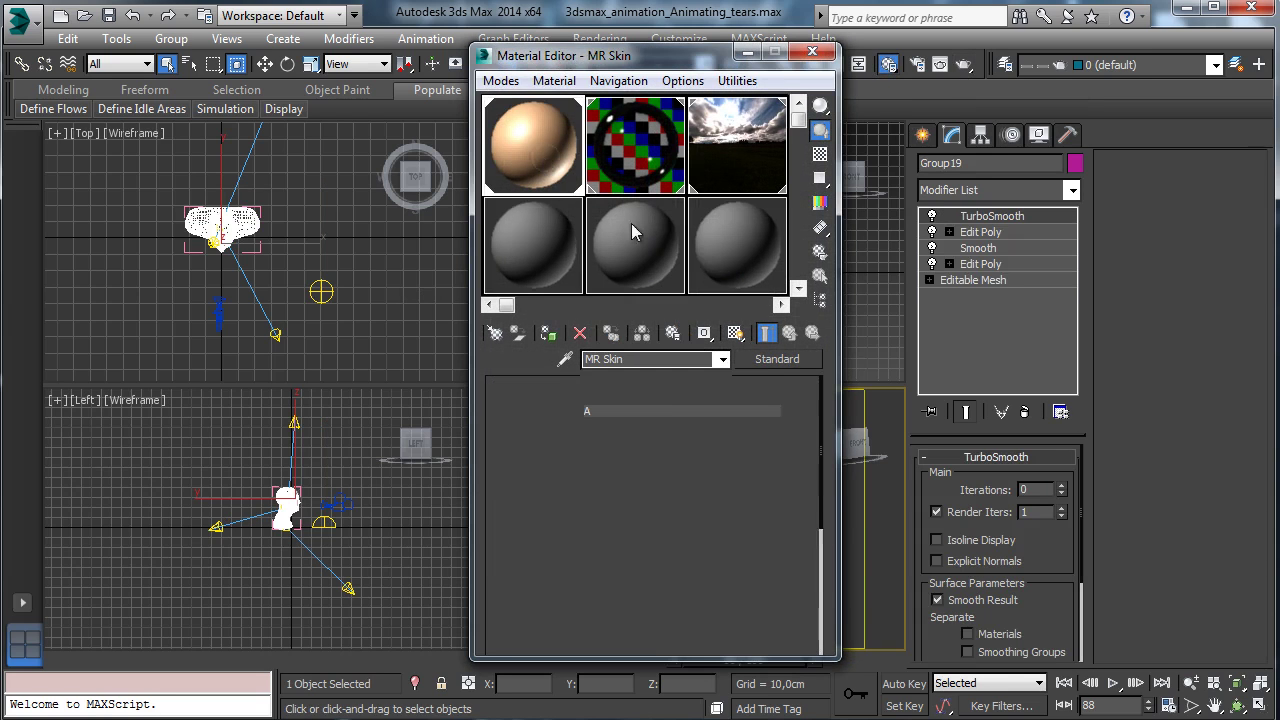
left_click(770, 360)
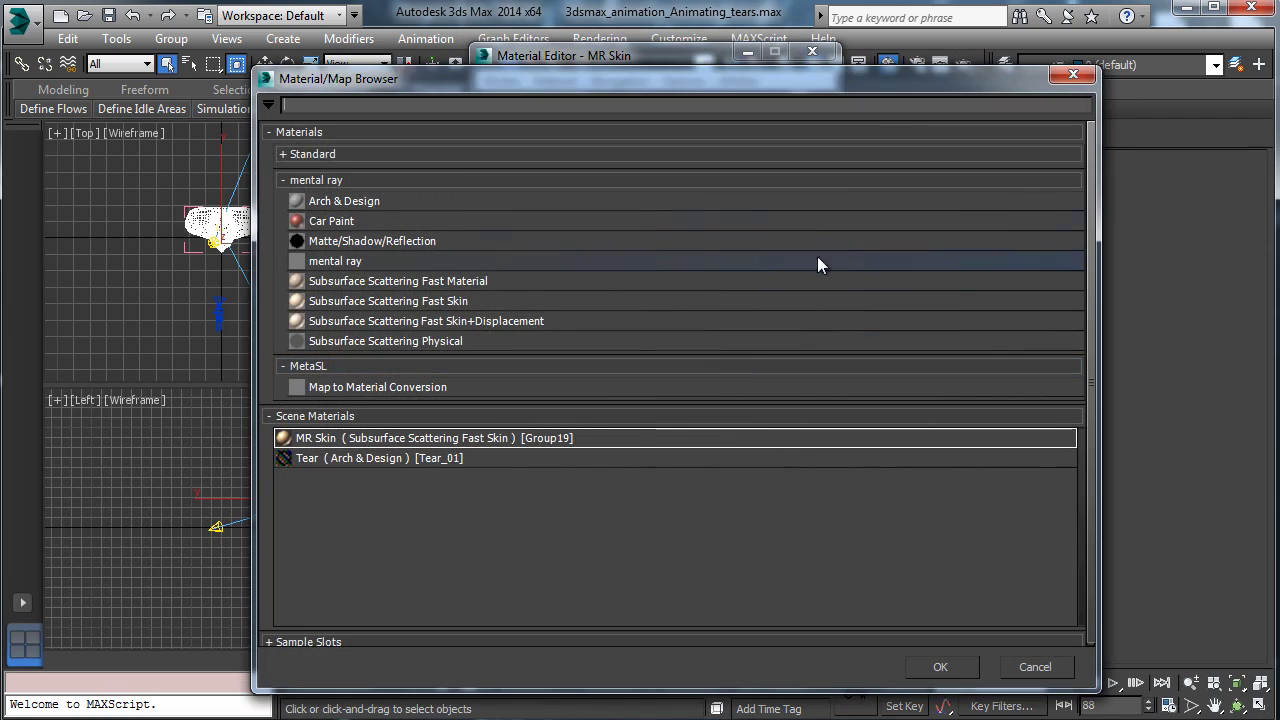
left_click(1070, 76)
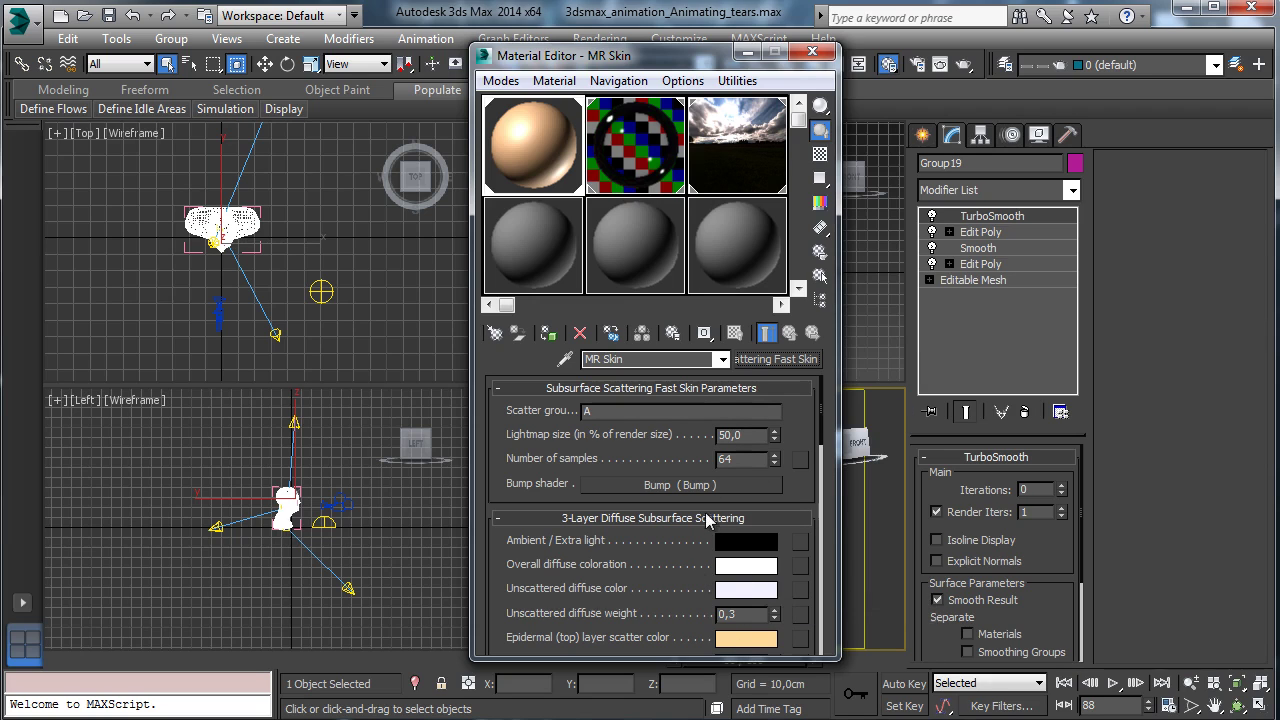
right_click(728, 648)
key("Escape")
left_click(784, 360)
left_click(320, 153)
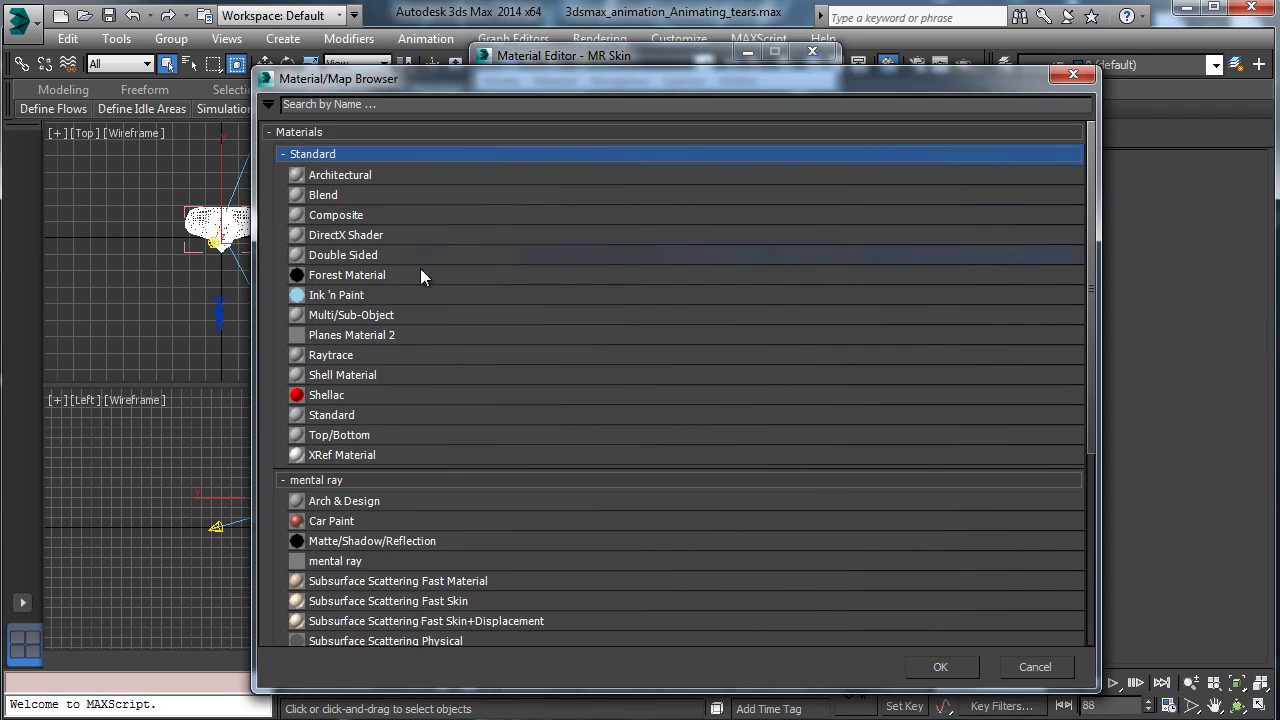
left_click(343, 500)
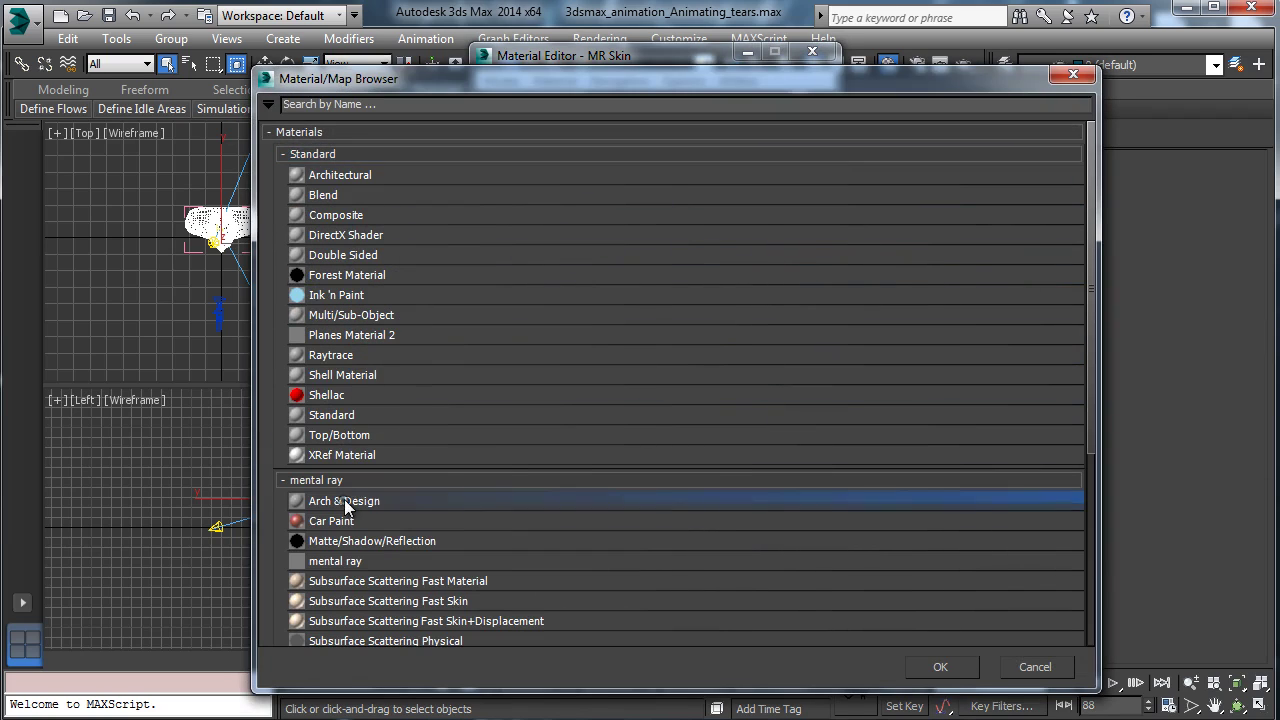
left_click(938, 666)
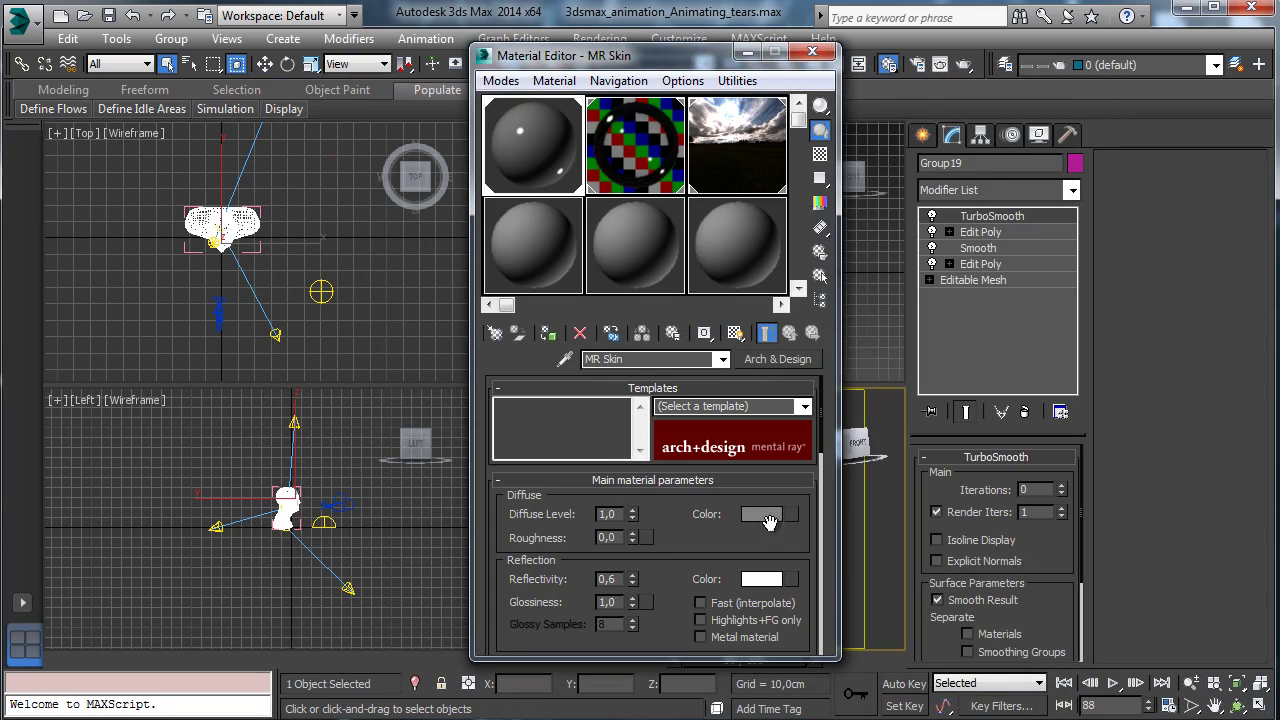
- Paste the peach skin colour as diffuse, then desaturate and darken it to beige
right_click(768, 522)
left_click(820, 549)
left_click(766, 517)
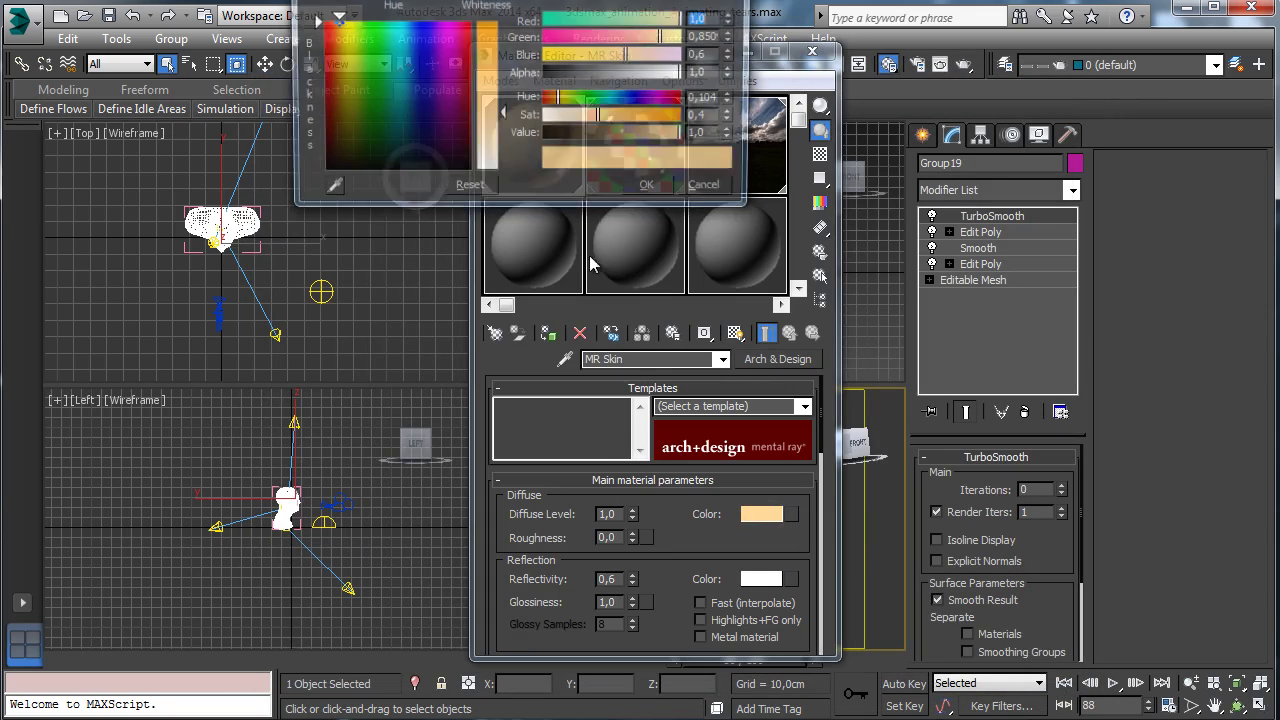
left_click(583, 117)
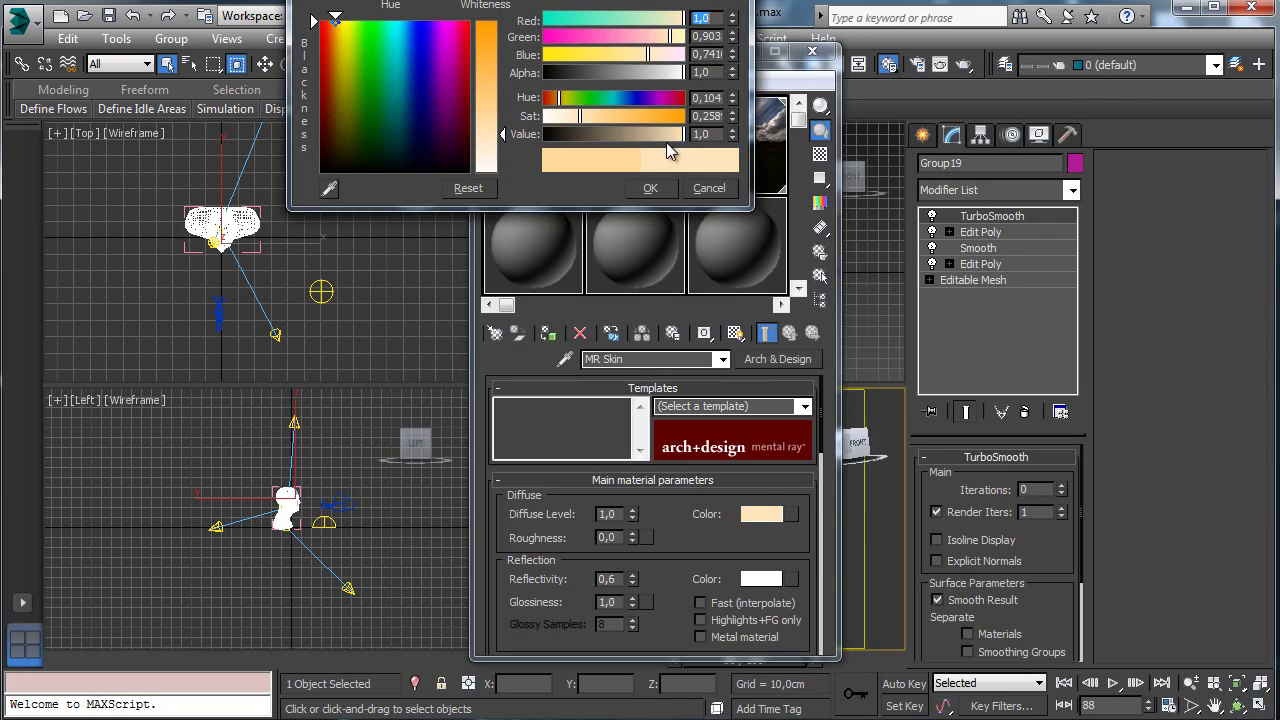
left_click_drag(641, 136, 628, 133)
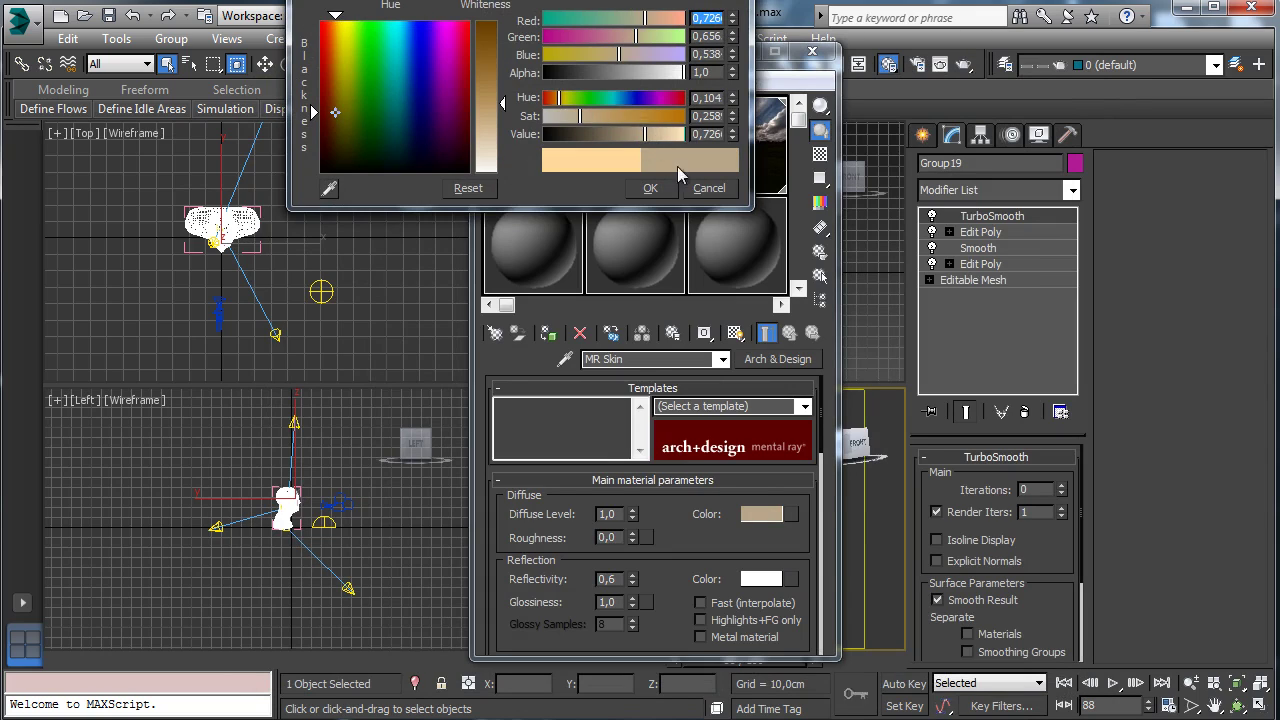
left_click(650, 188)
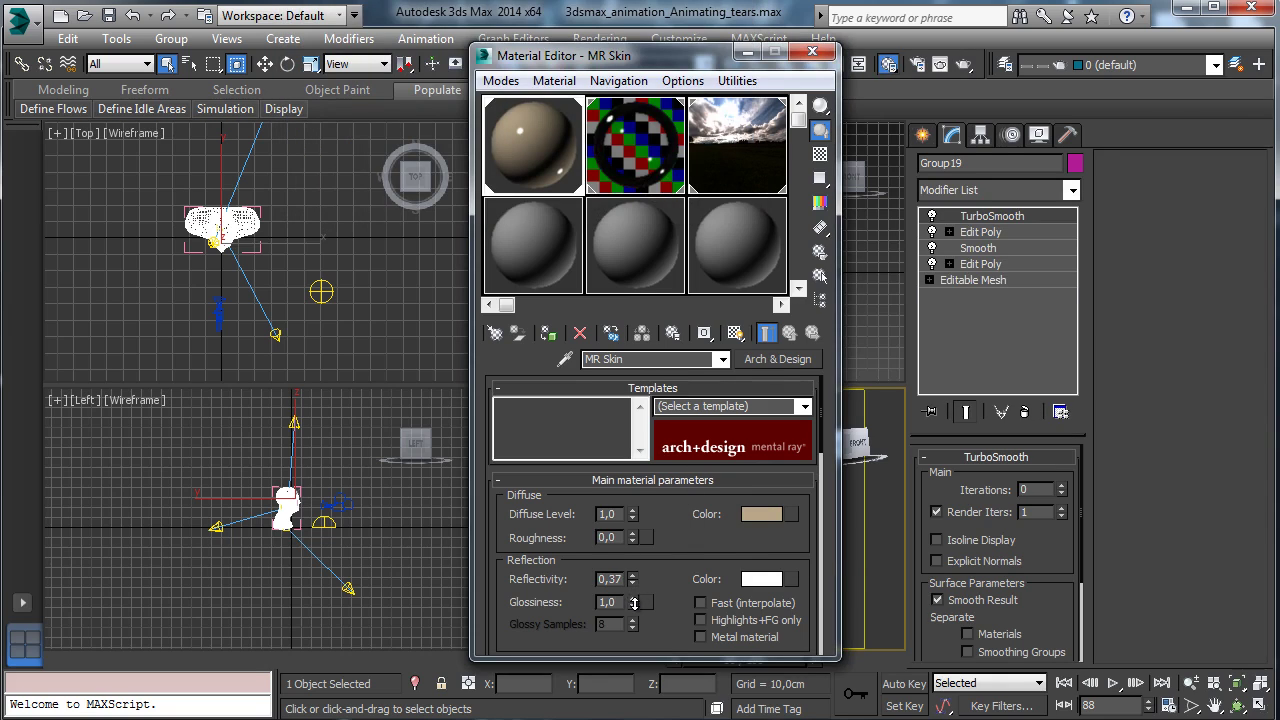
- Set the skin glossiness to 0.59 and switch reflections to BRDF By IOR
left_click_drag(631, 606, 632, 630)
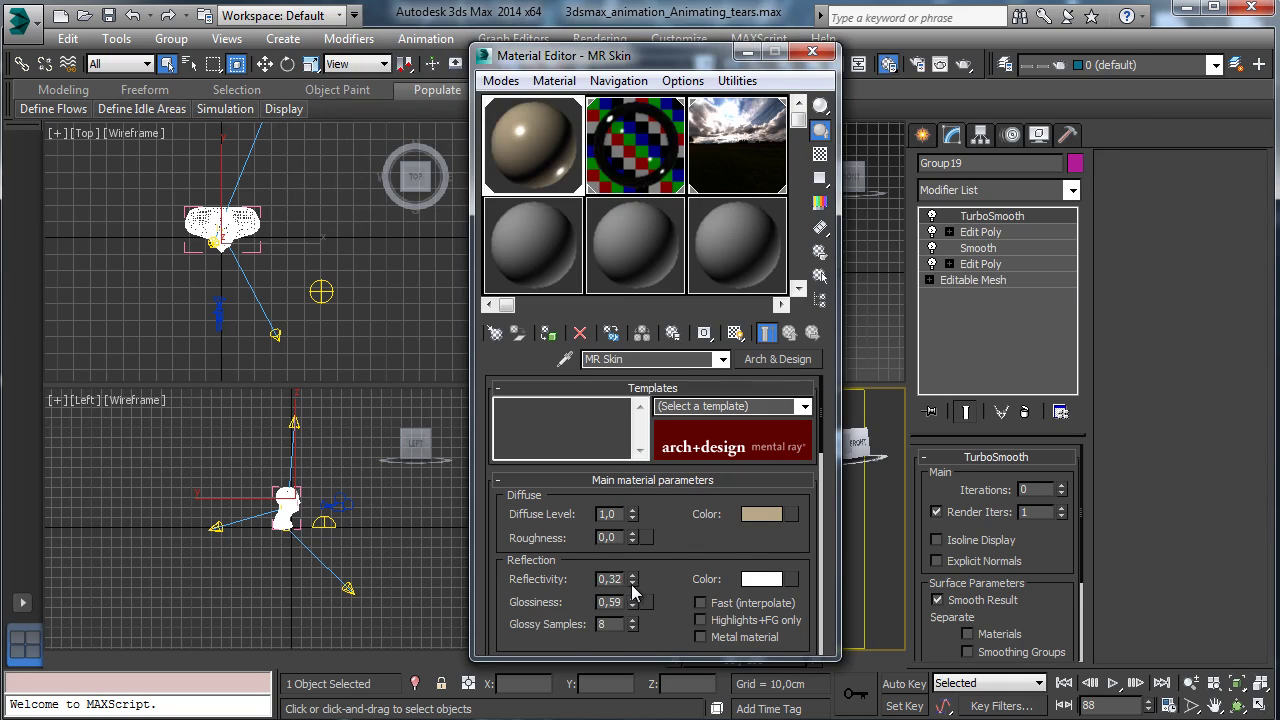
scroll(640, 560, "down", 10)
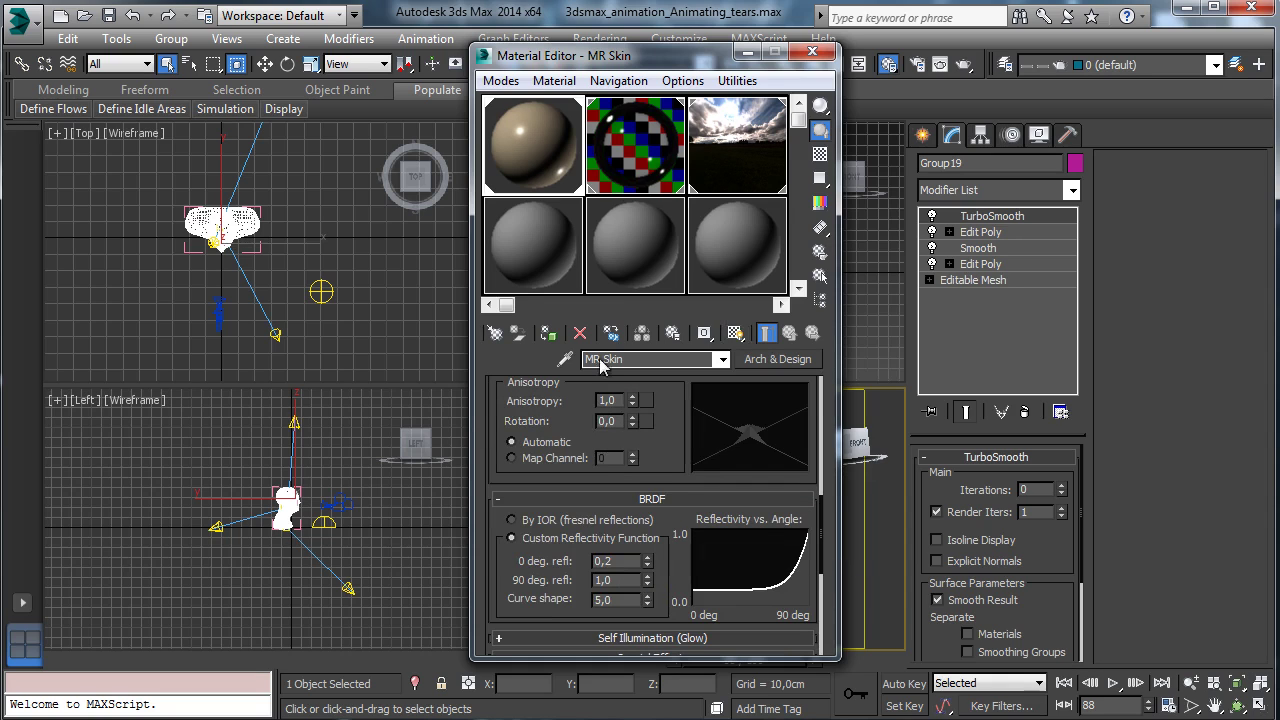
left_click(512, 520)
scroll(668, 398, "up", 10)
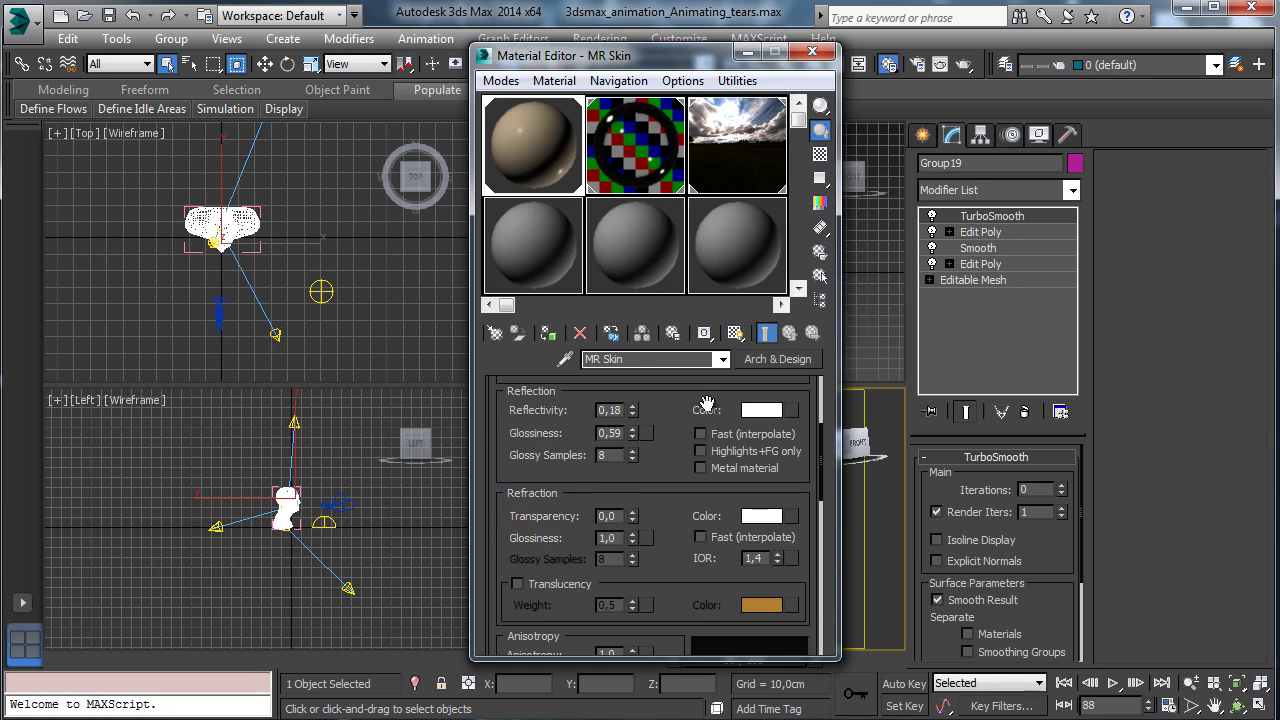
left_click(812, 51)
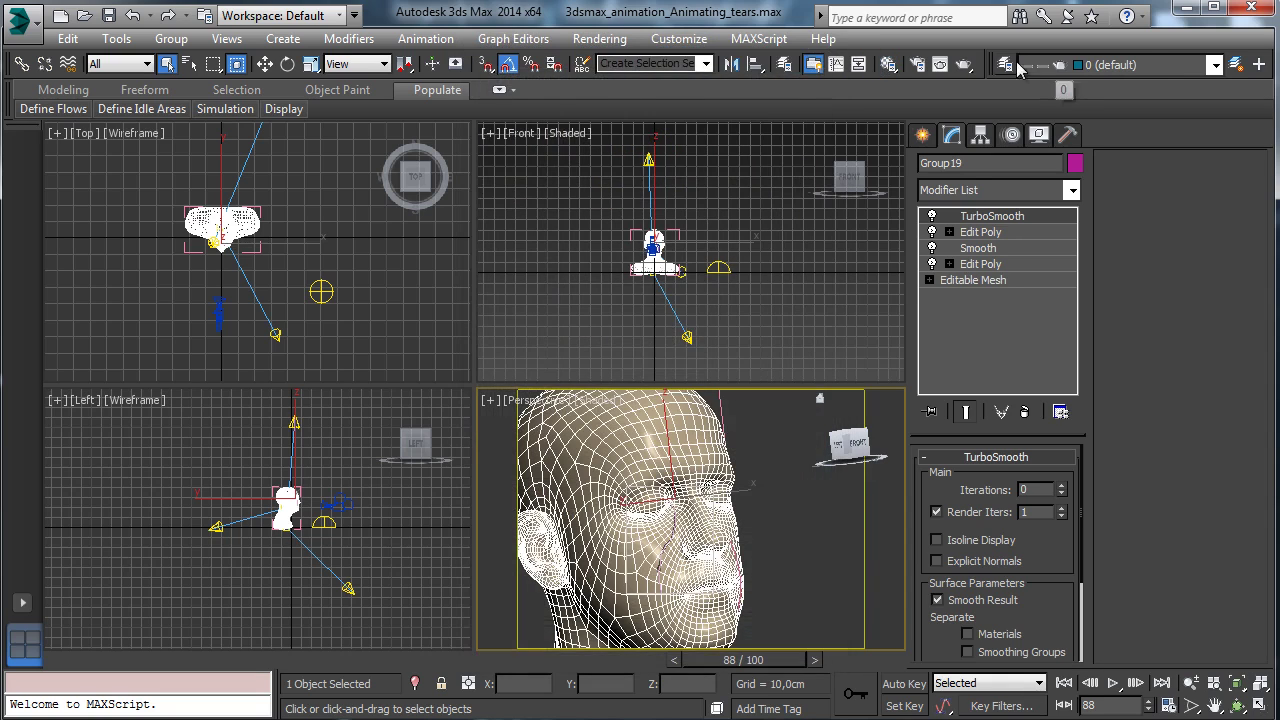
- Render frame 88's face region, minimize the frame window, and open Rendering > Environment
left_click(963, 64)
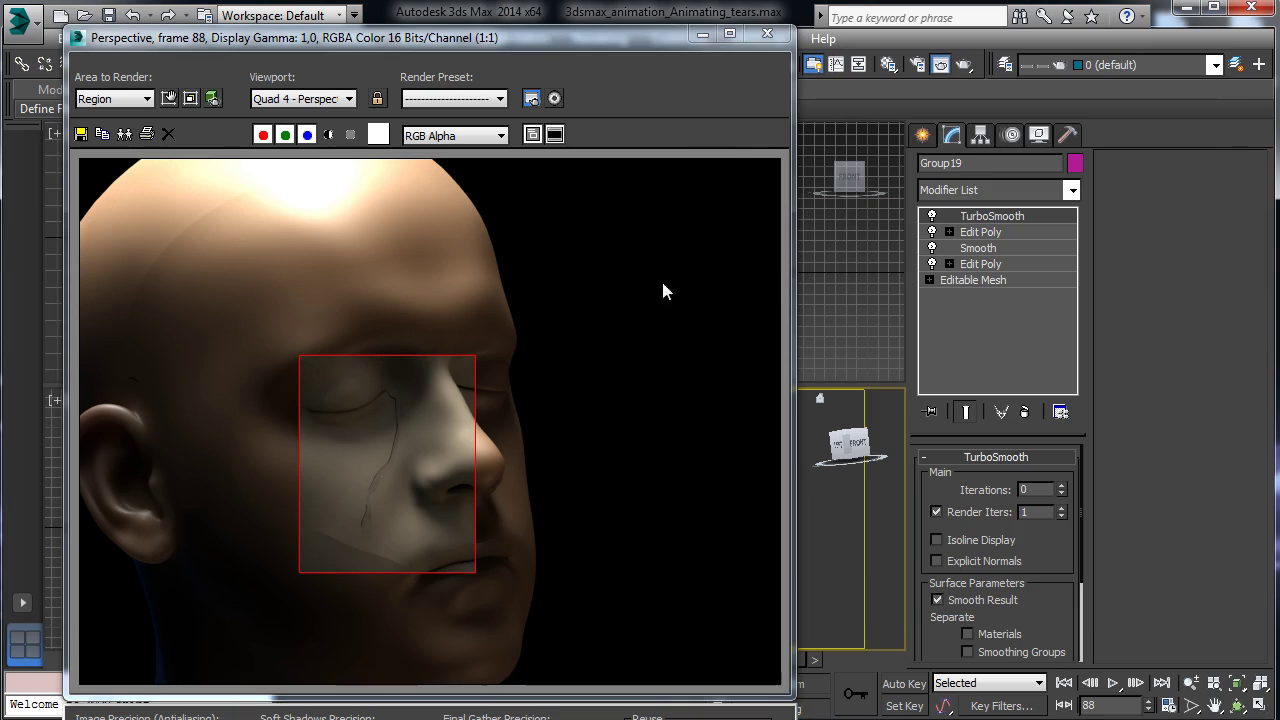
left_click(703, 34)
left_click(599, 38)
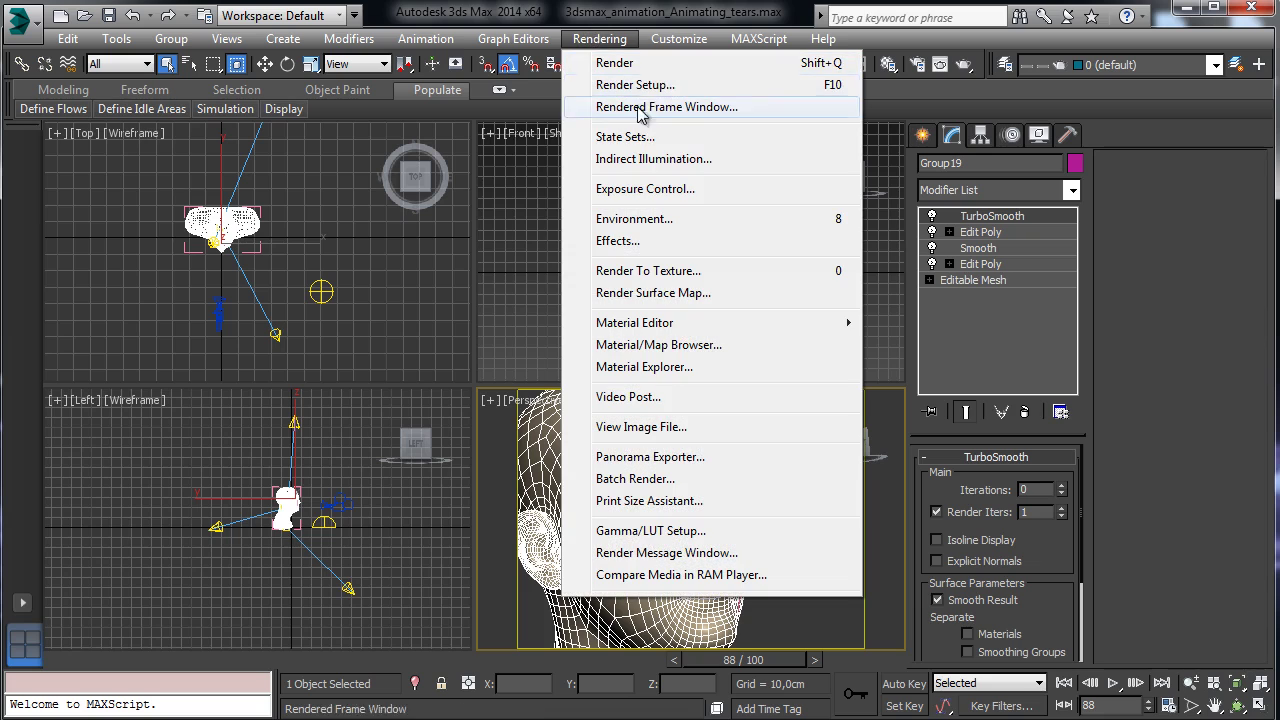
left_click(634, 218)
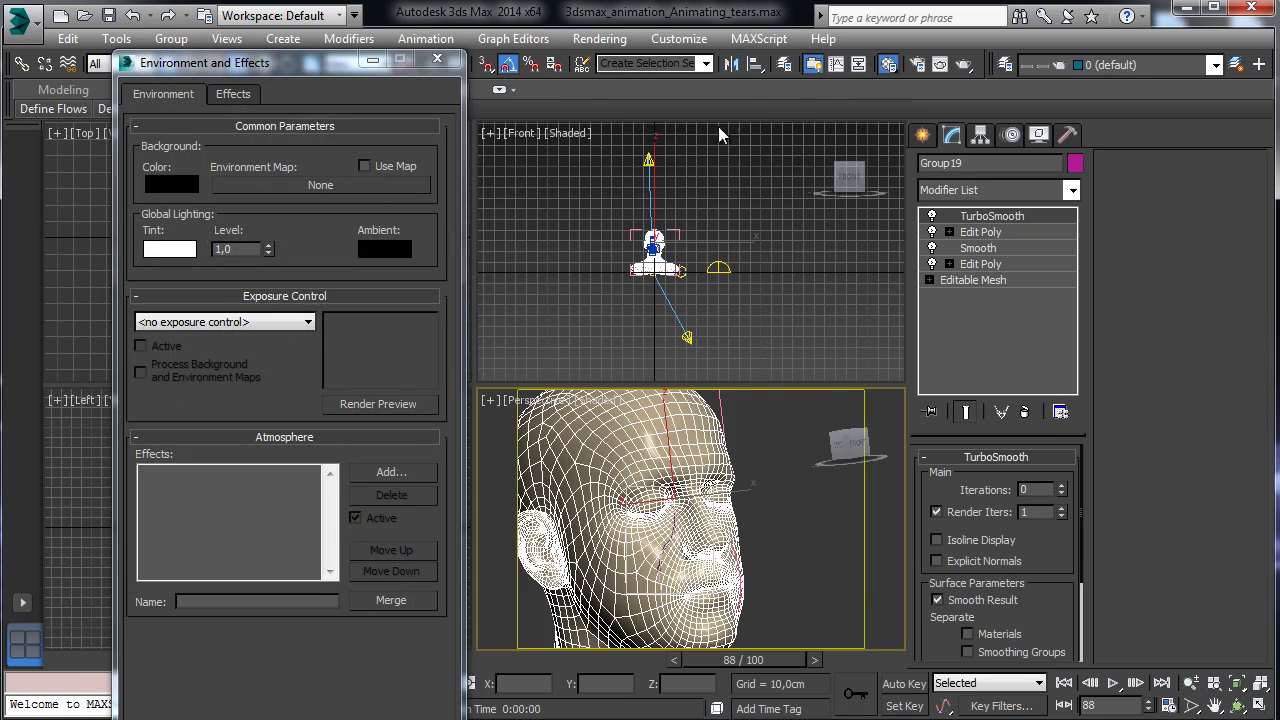
- Instance Map #25 (sky_cloudy_free.hdr) onto the Environment Map button
key("m")
left_click(757, 164)
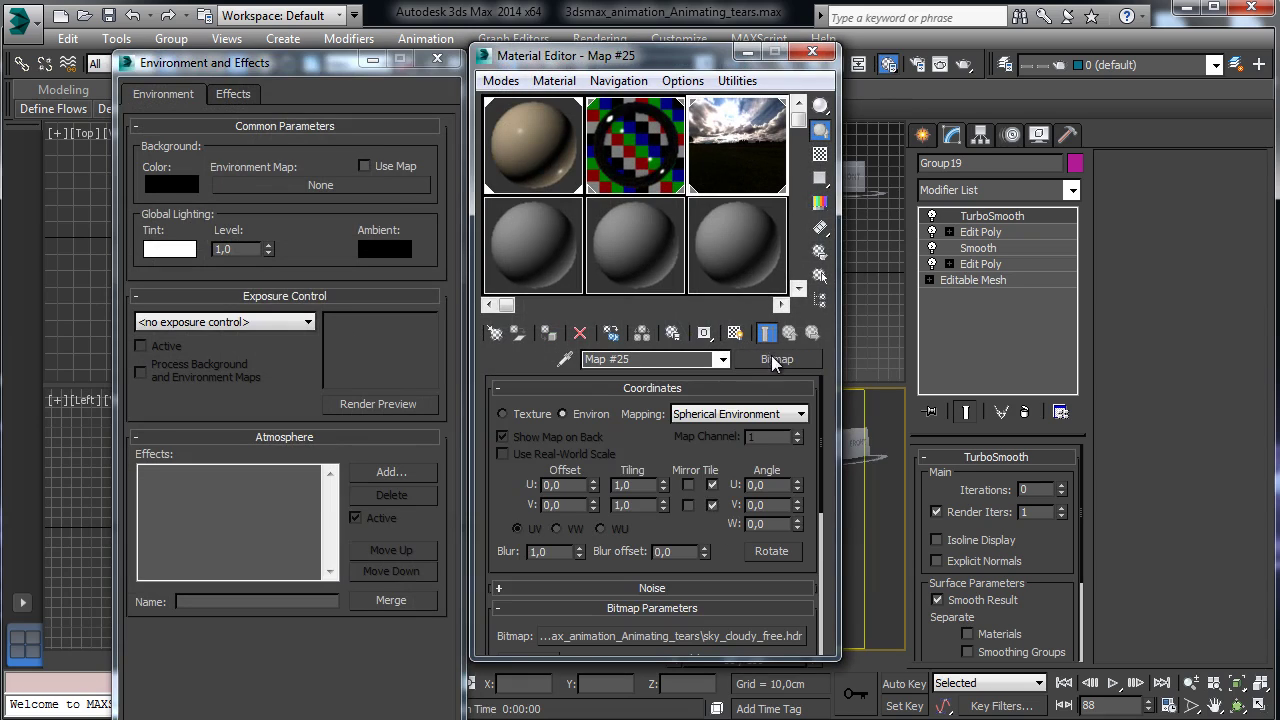
left_click_drag(783, 367, 324, 186)
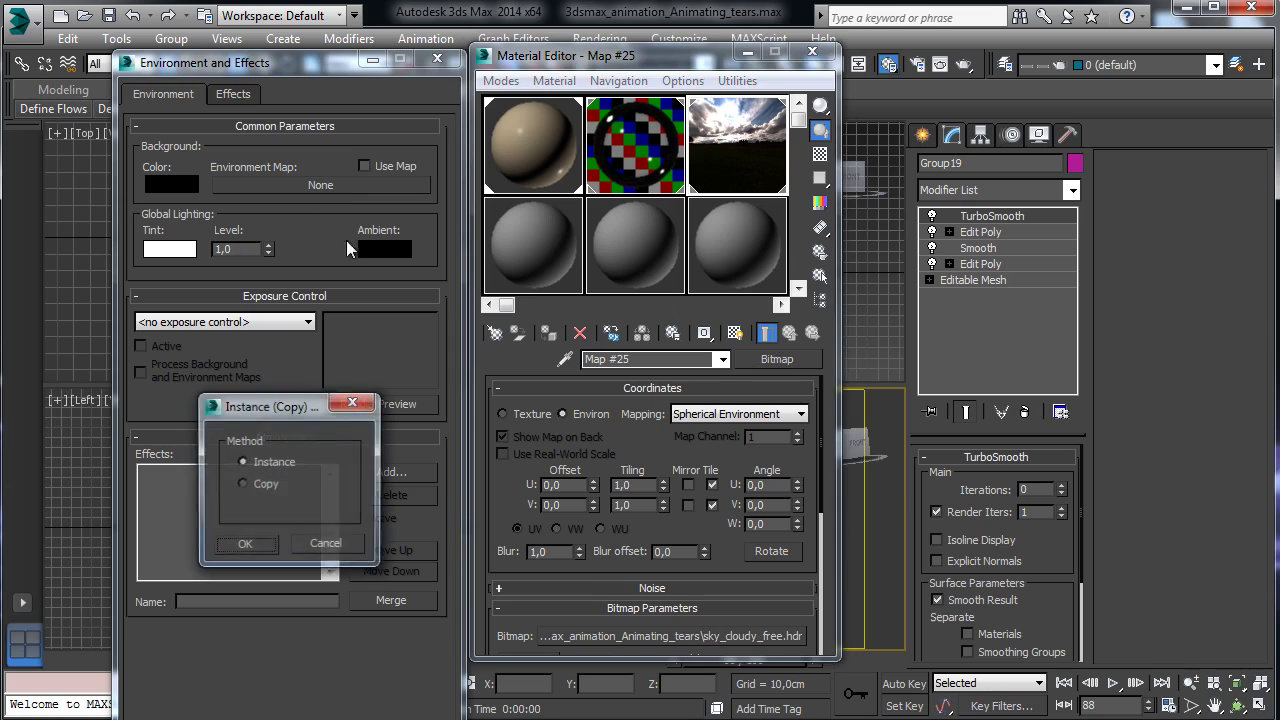
left_click(246, 545)
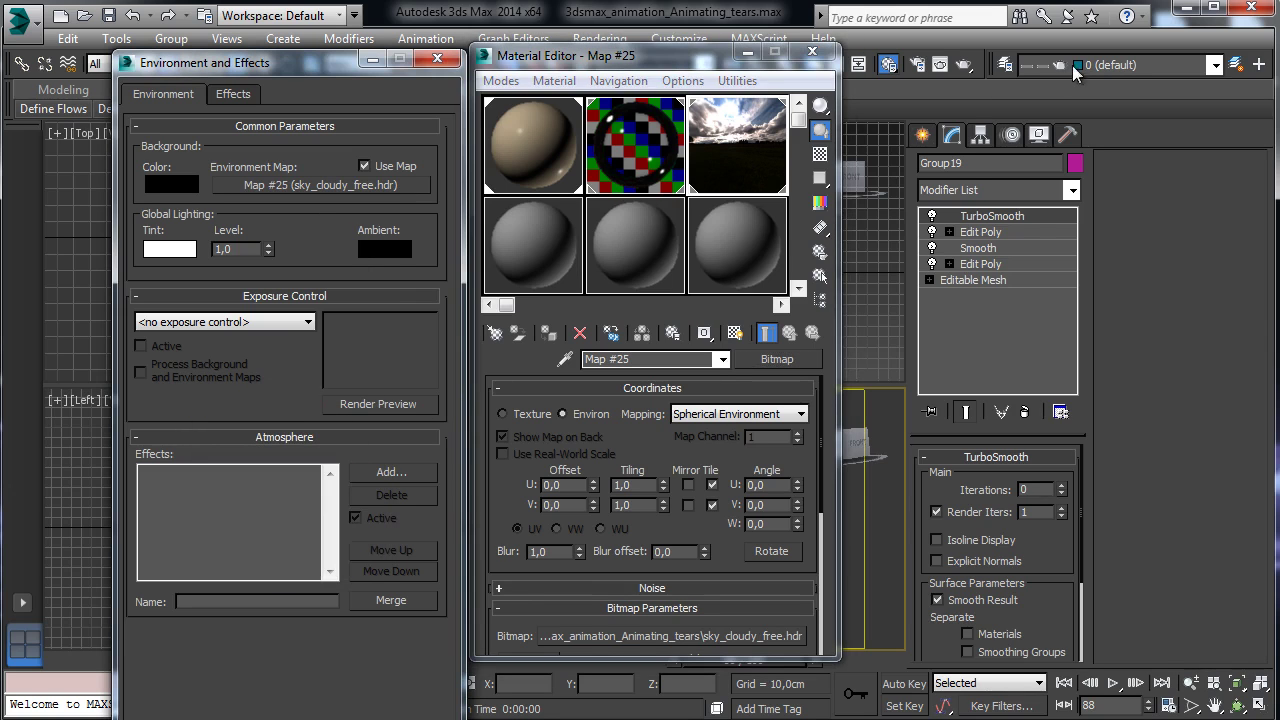
- Re-render frame 88 with the sky environment and select the Tear material
left_click(965, 65)
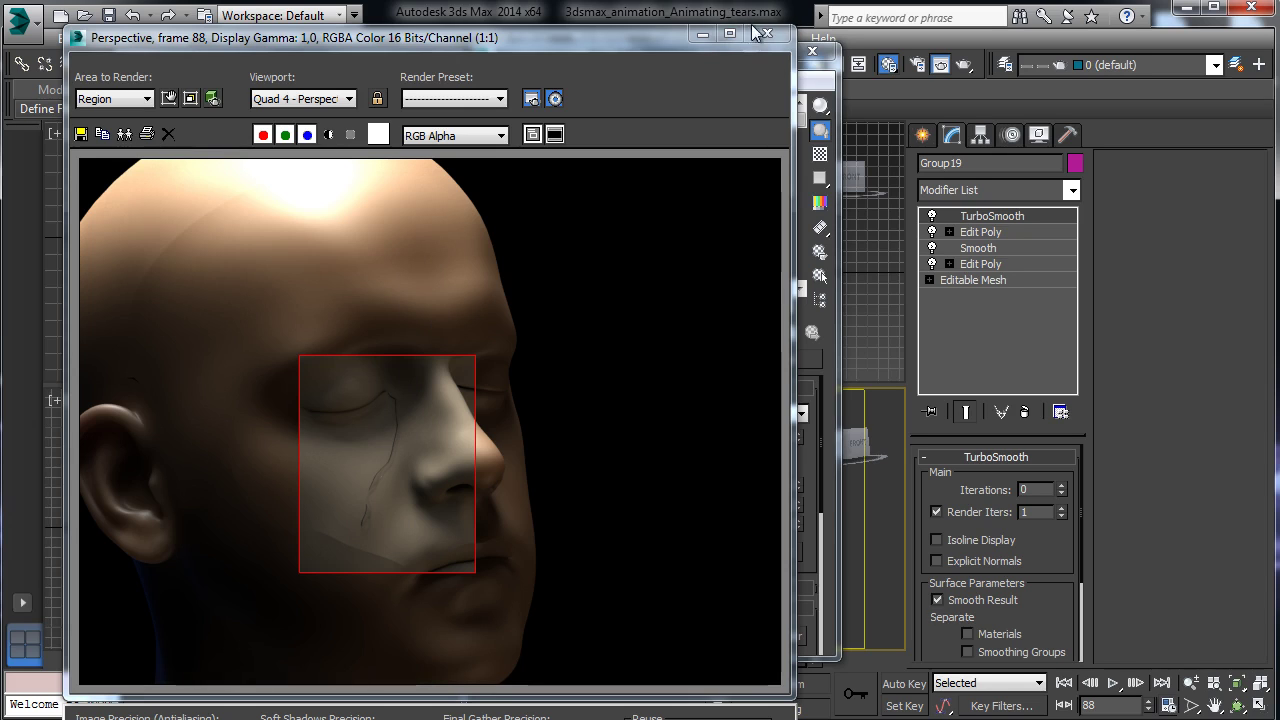
left_click(702, 34)
left_click(610, 158)
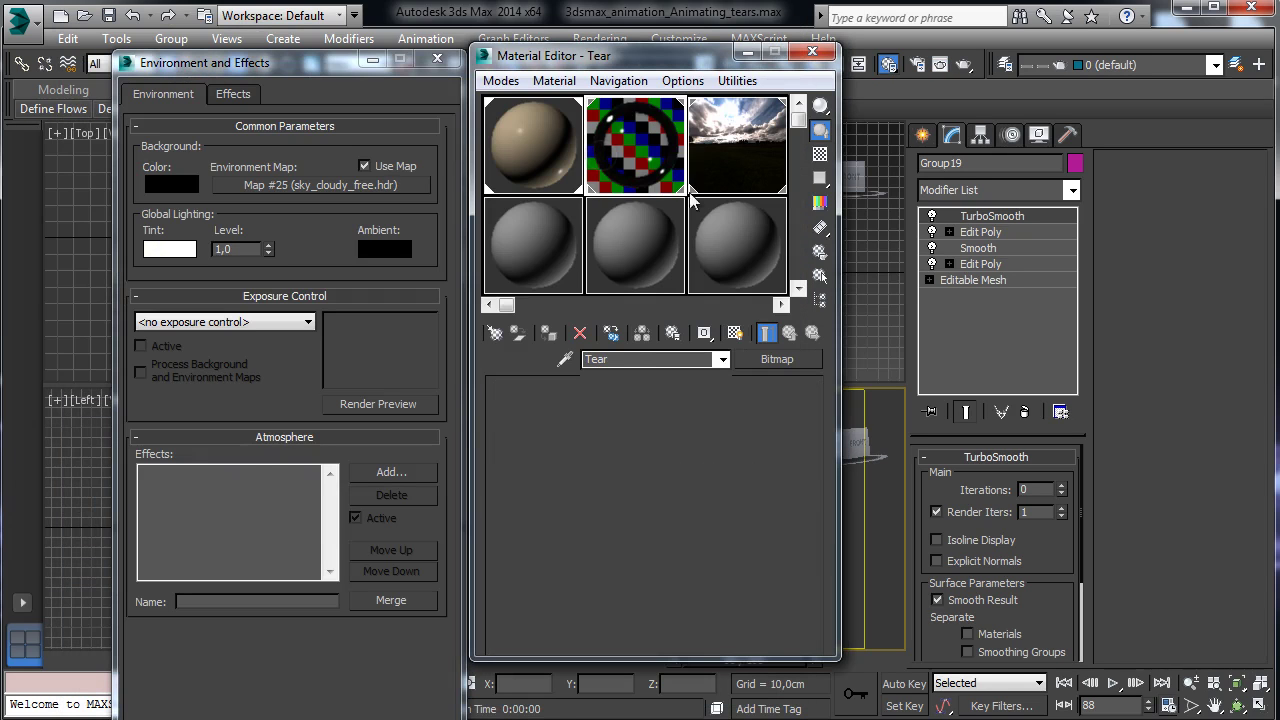
- Set the Tear material's reflectivity to 0 and its transparency to 1,0
left_click_drag(685, 557, 910, 348)
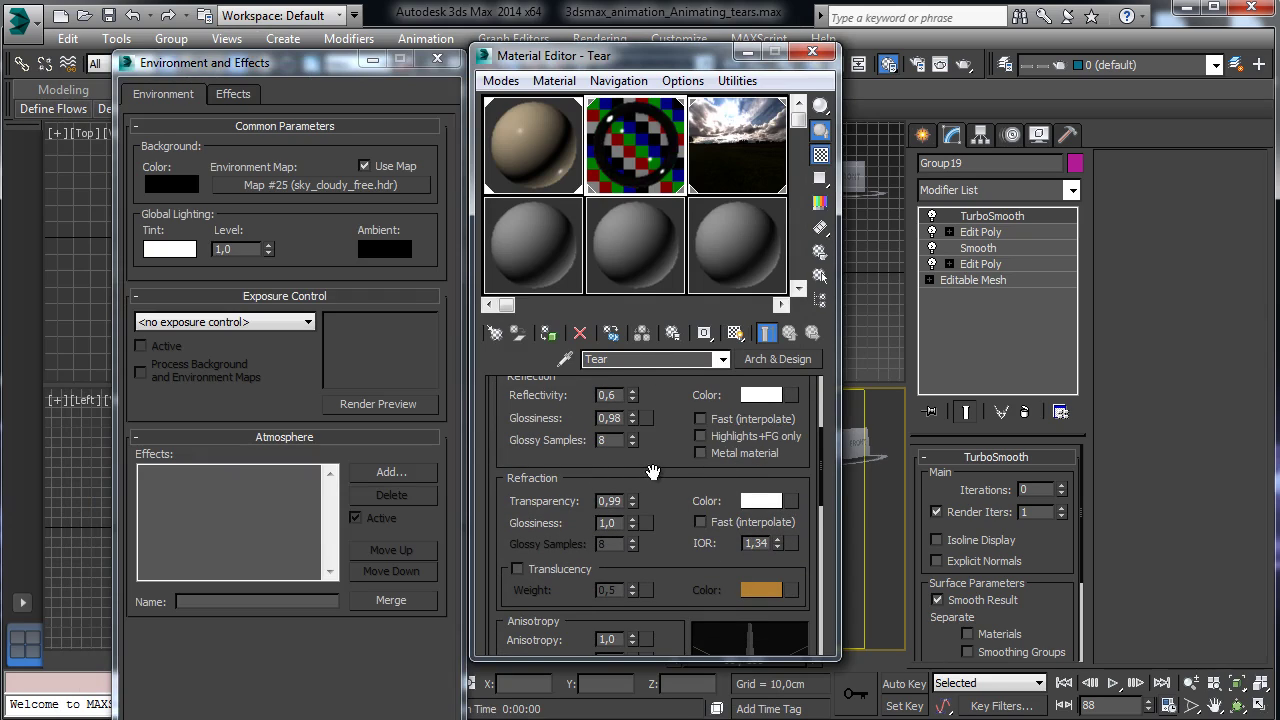
scroll(655, 468, "down", 3)
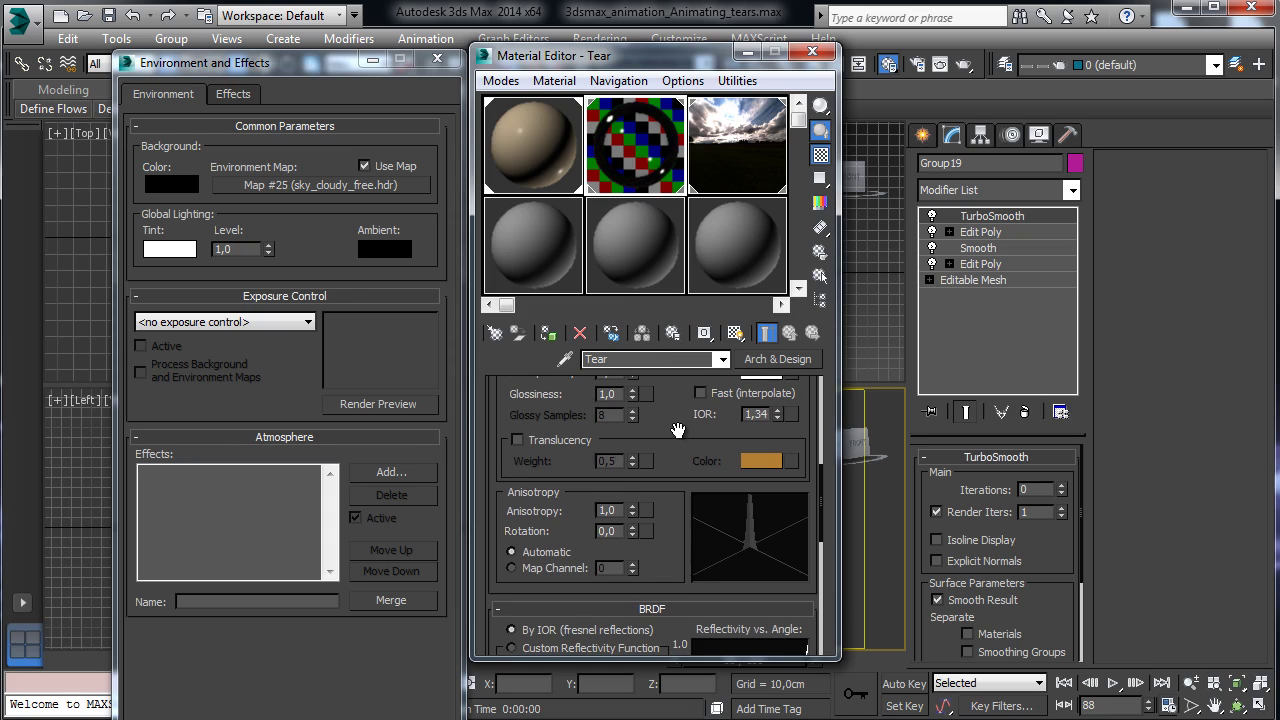
left_click_drag(678, 430, 663, 551)
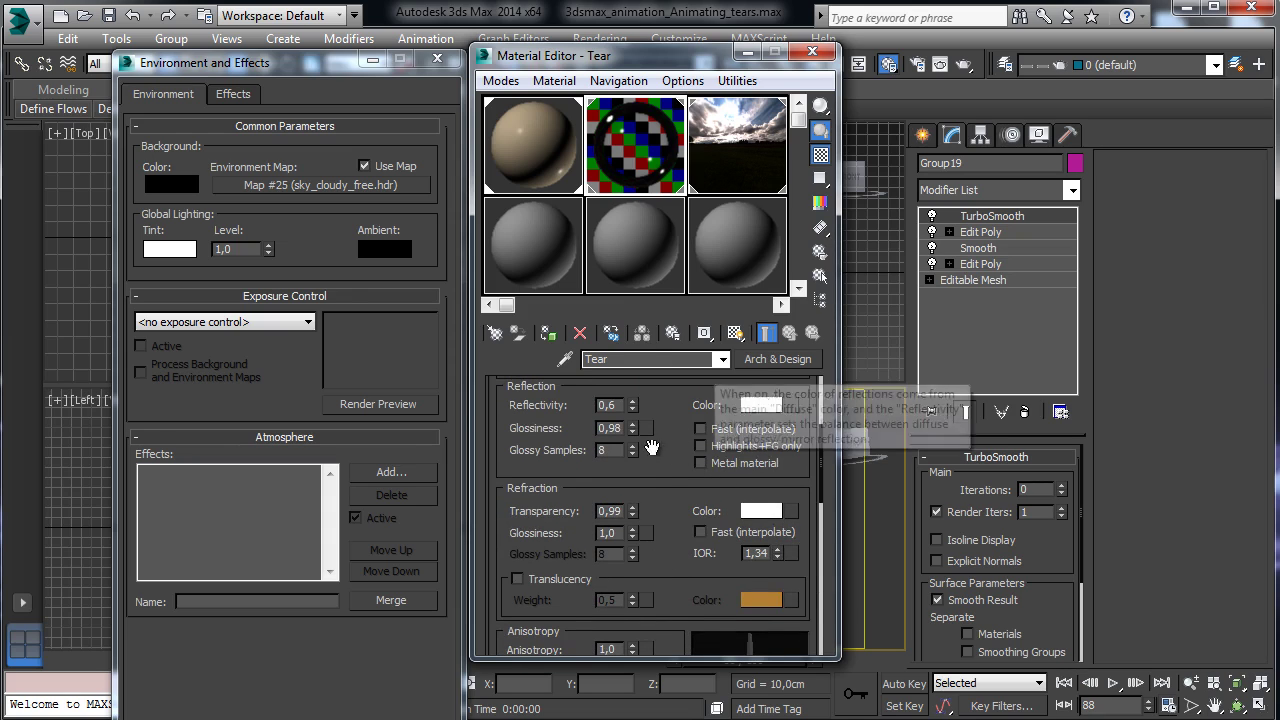
mouse_move(632, 412)
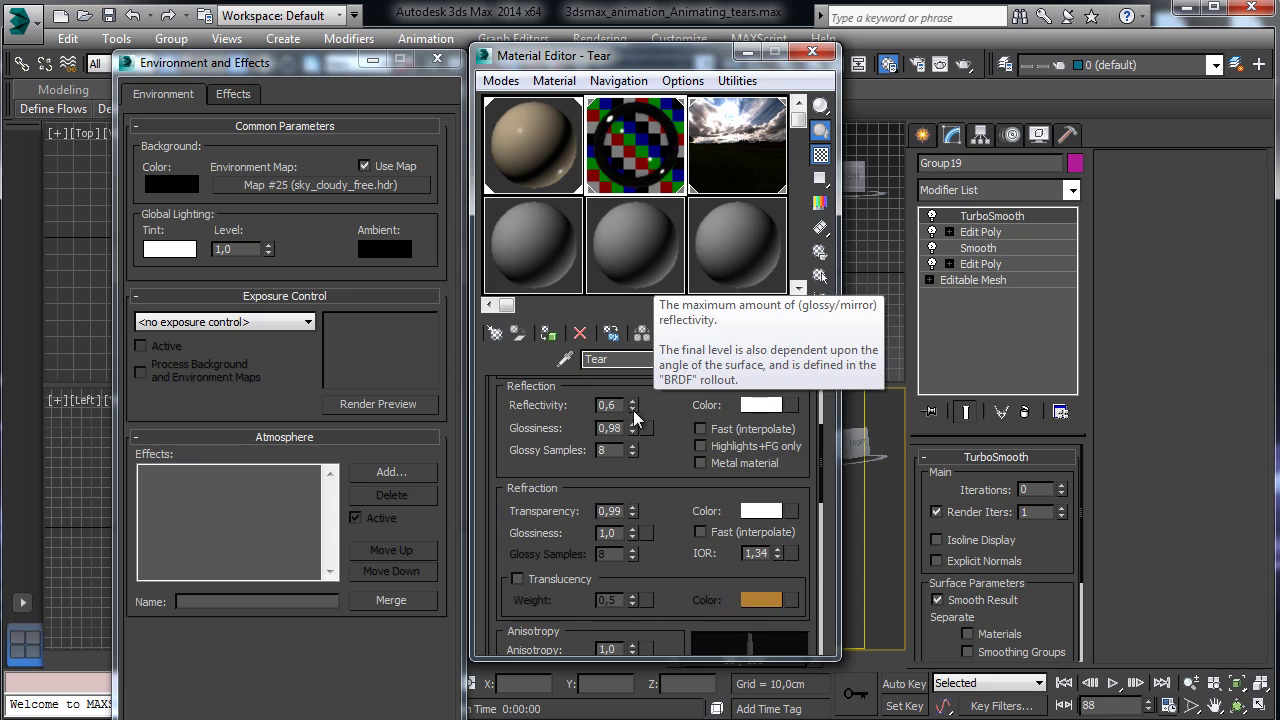
right_click(633, 413)
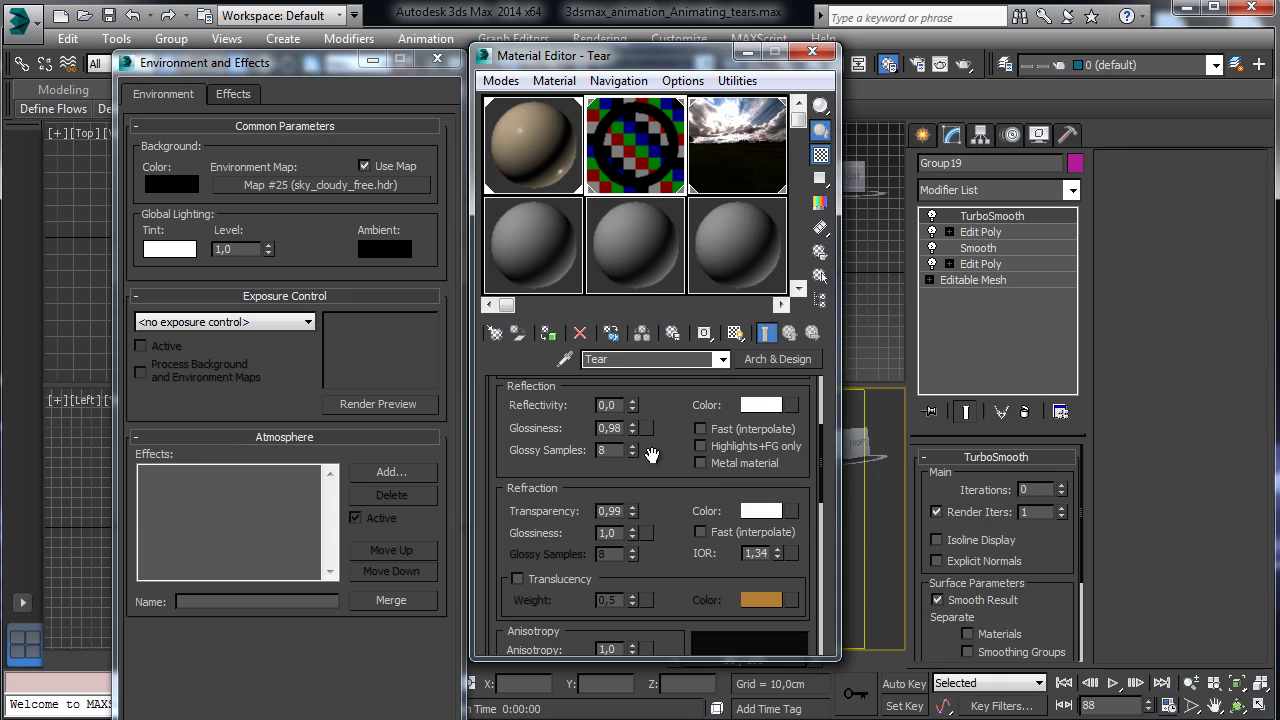
left_click(632, 507)
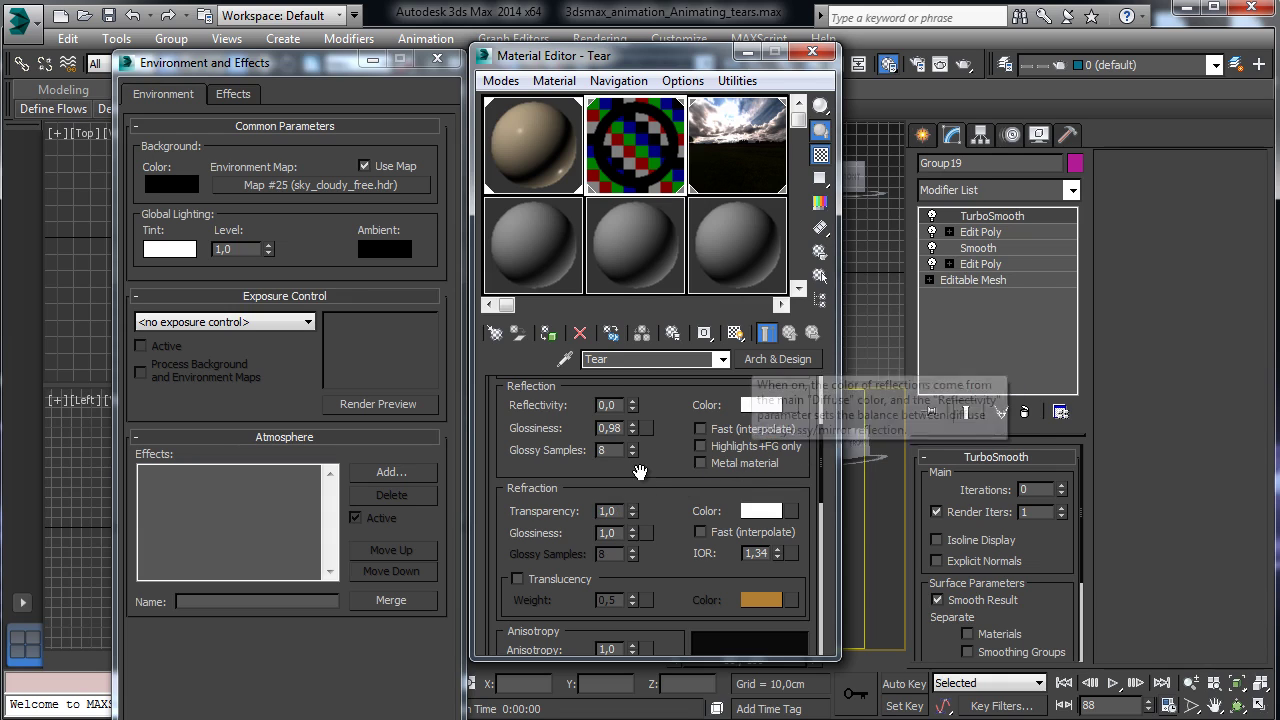
scroll(700, 450, "down", 3)
scroll(702, 437, "up", 2)
scroll(702, 437, "down", 3)
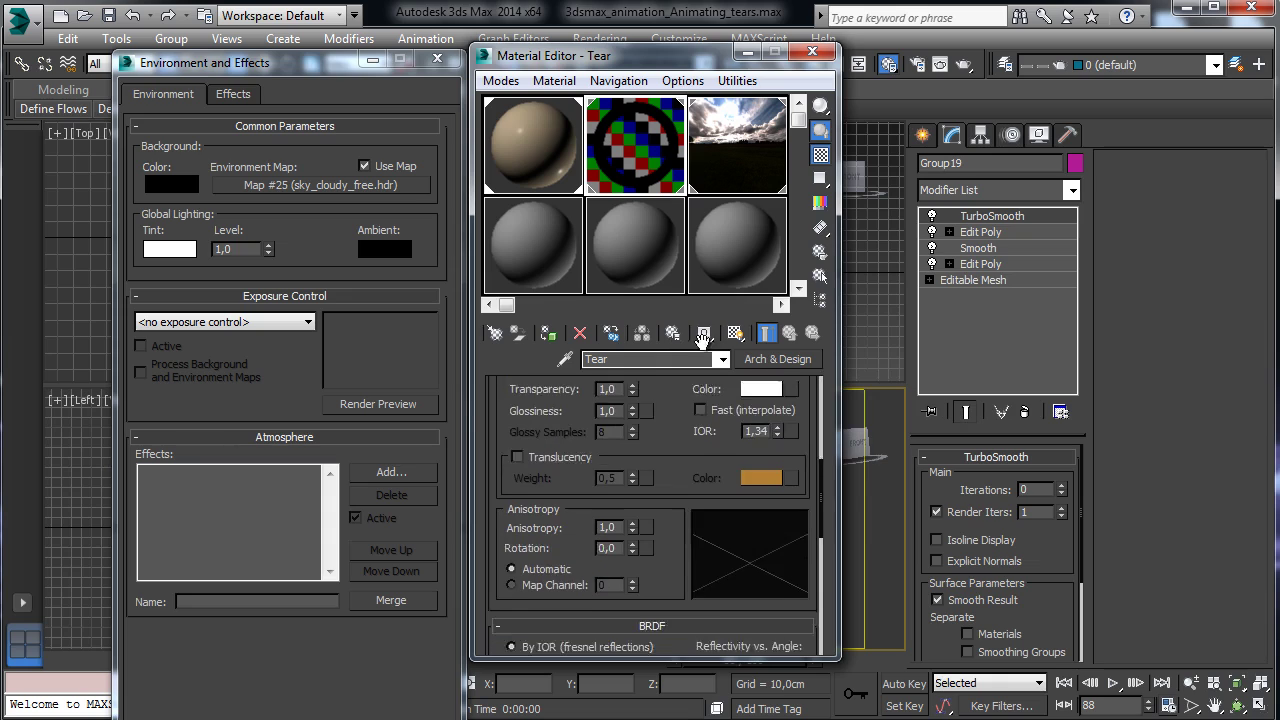
scroll(740, 400, "up", 5)
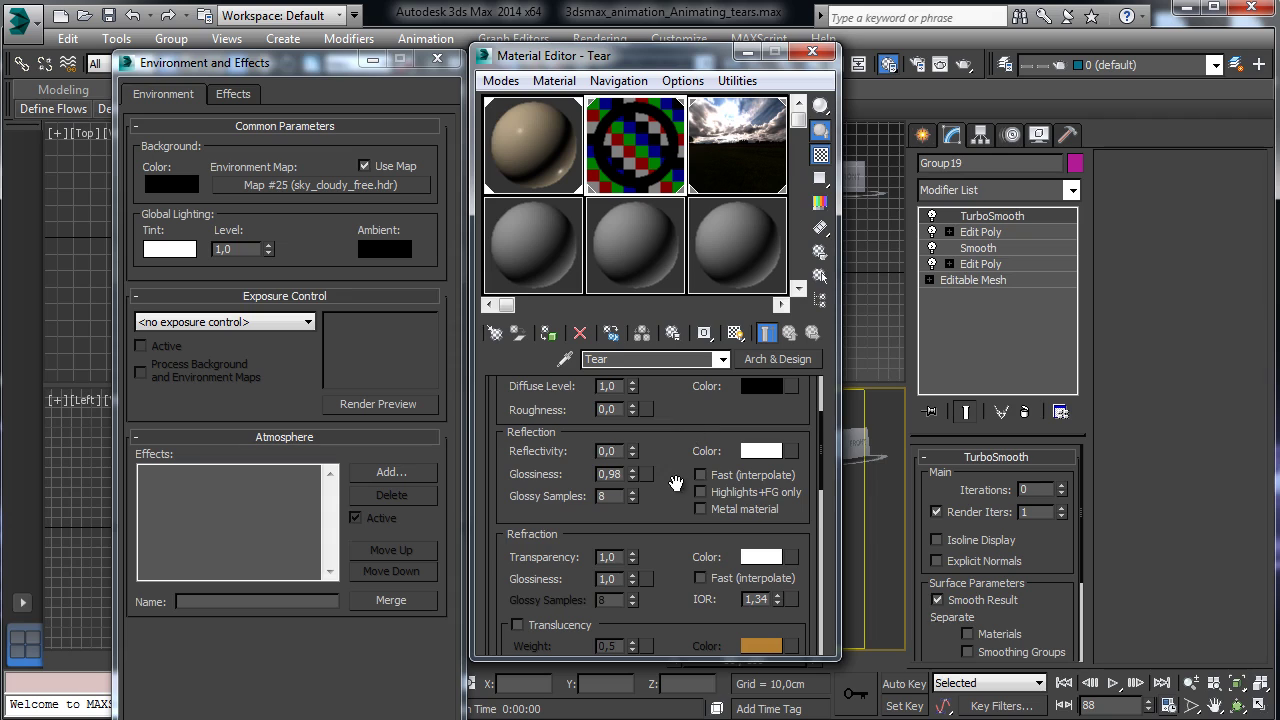
left_click_drag(680, 478, 705, 402)
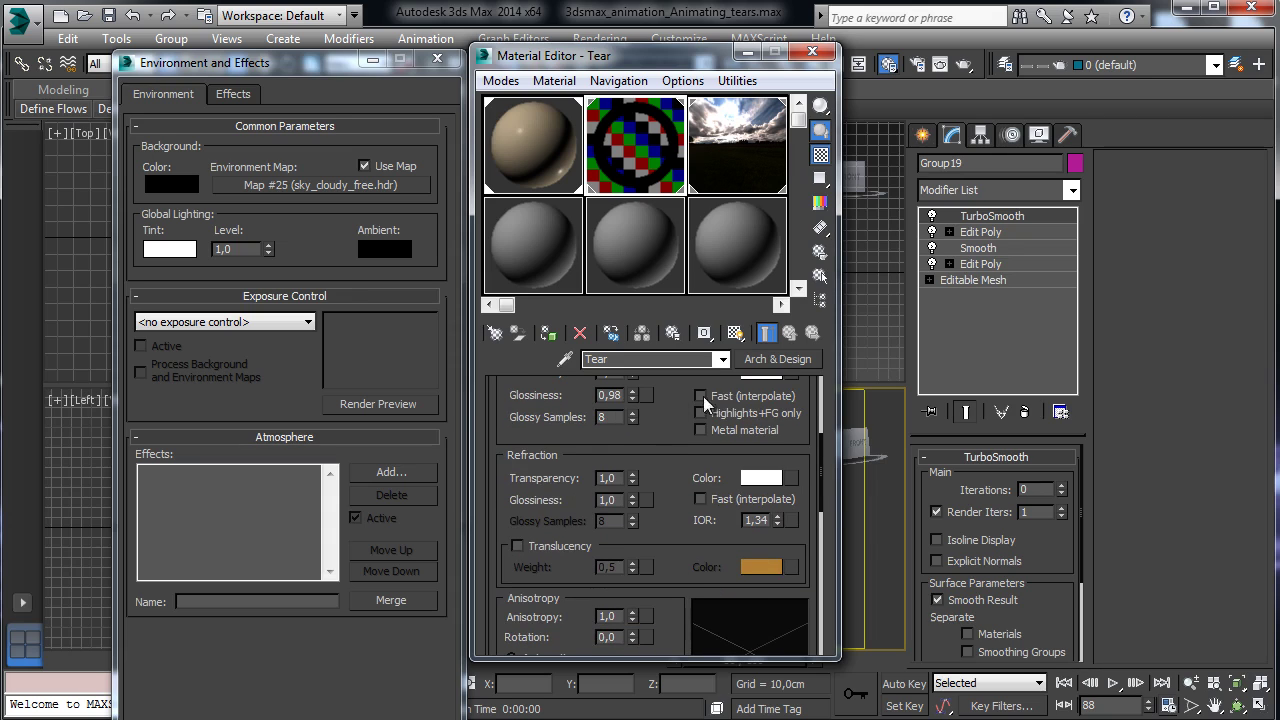
- Render frame 88, then shrink the render region around the tear and re-render it
left_click(932, 70)
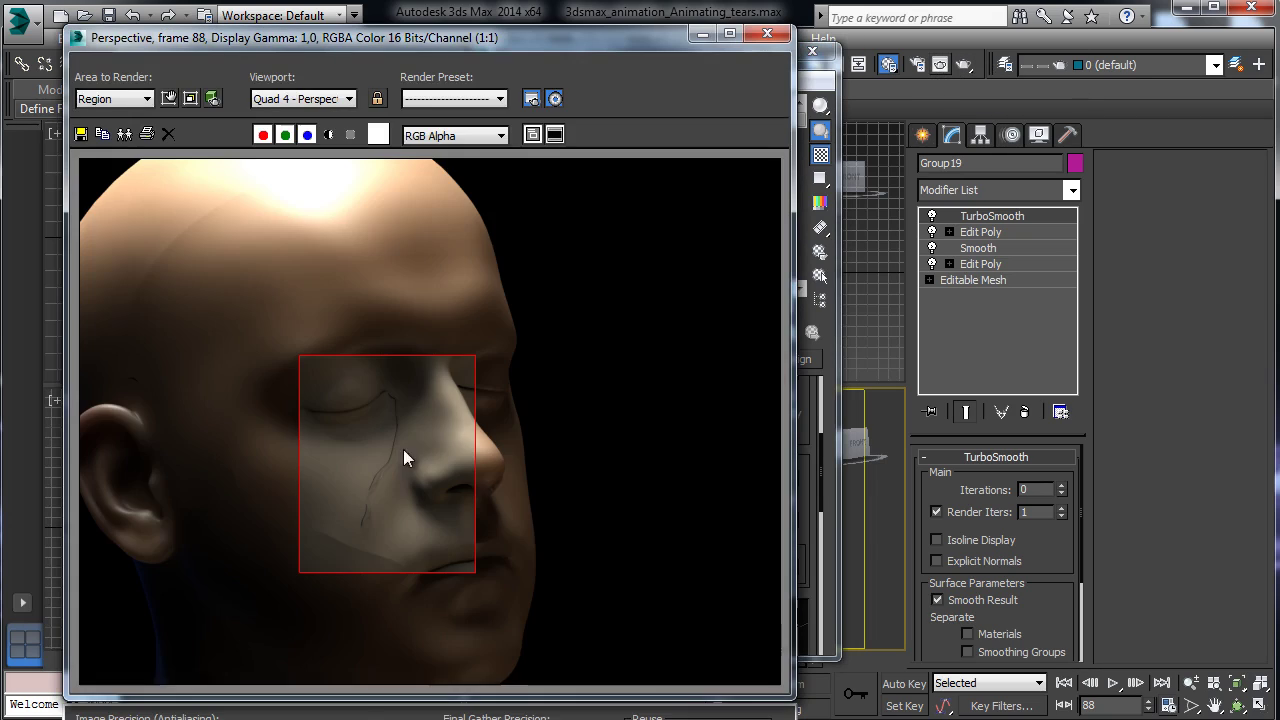
left_click(169, 98)
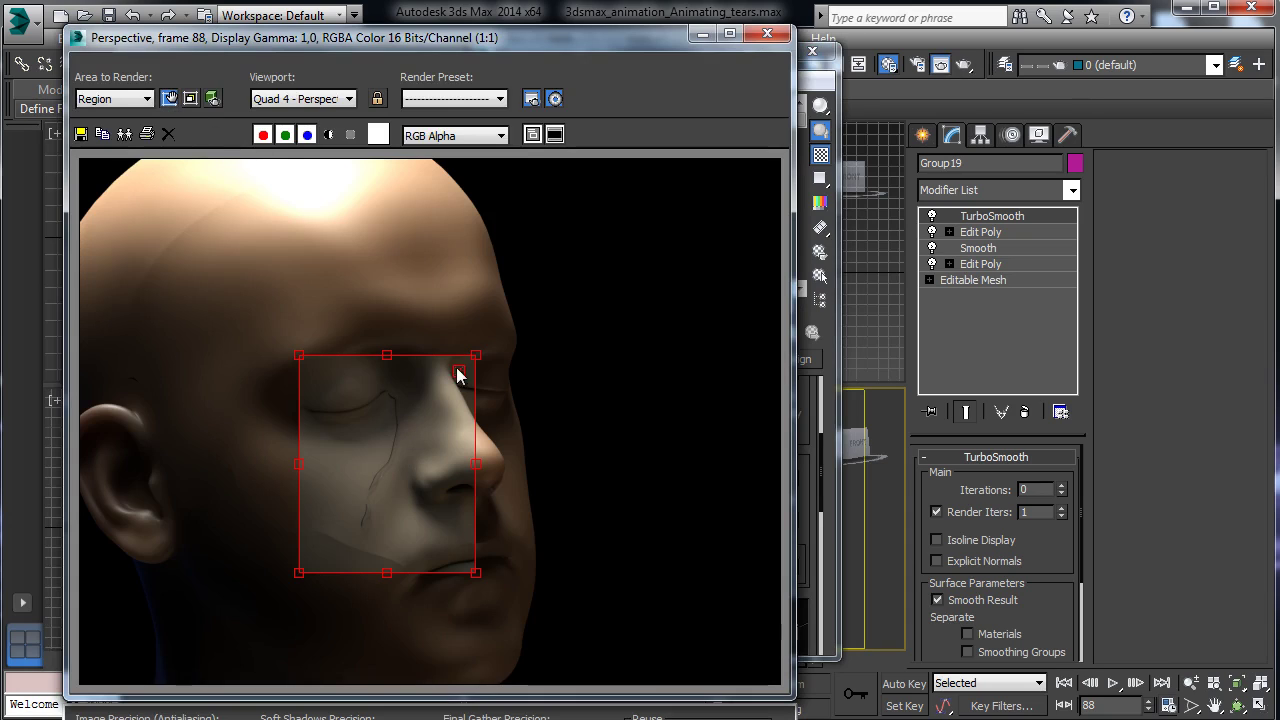
left_click_drag(476, 356, 378, 473)
key("shift+q")
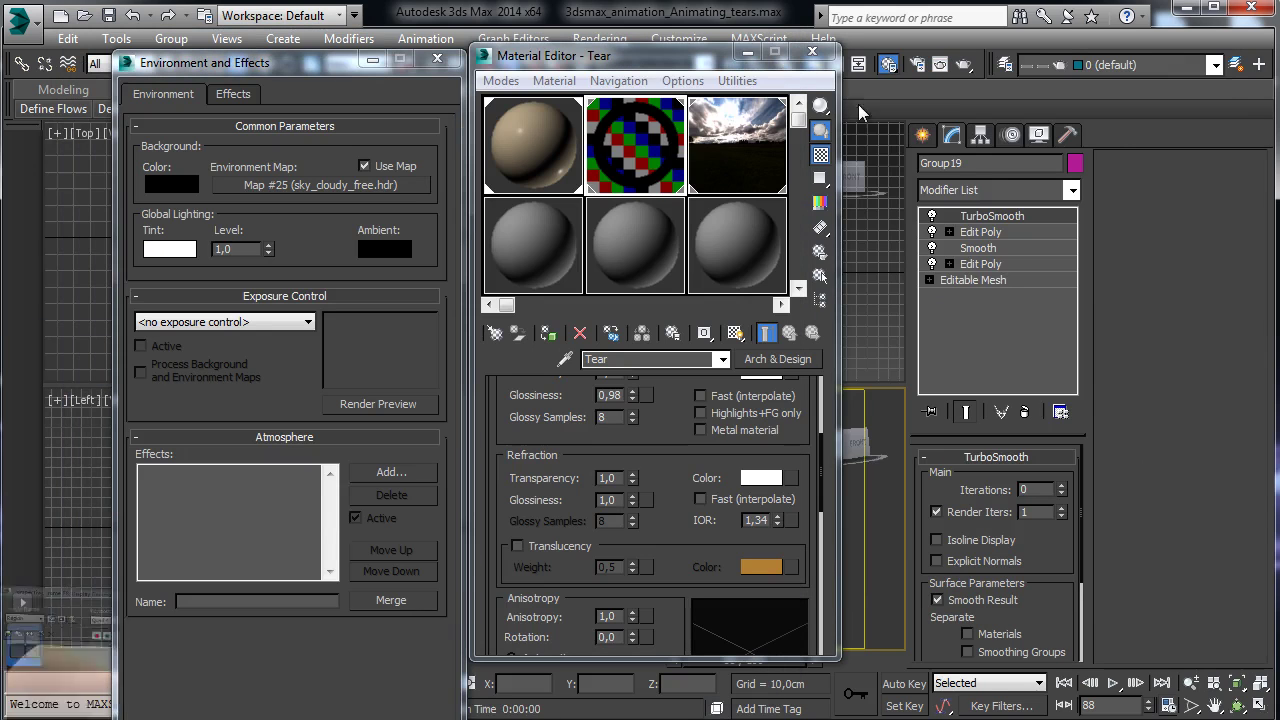
- Copy Map #25 to a sample slot and crop its sky image to W 0.89063, H 0.4557
left_click(748, 157)
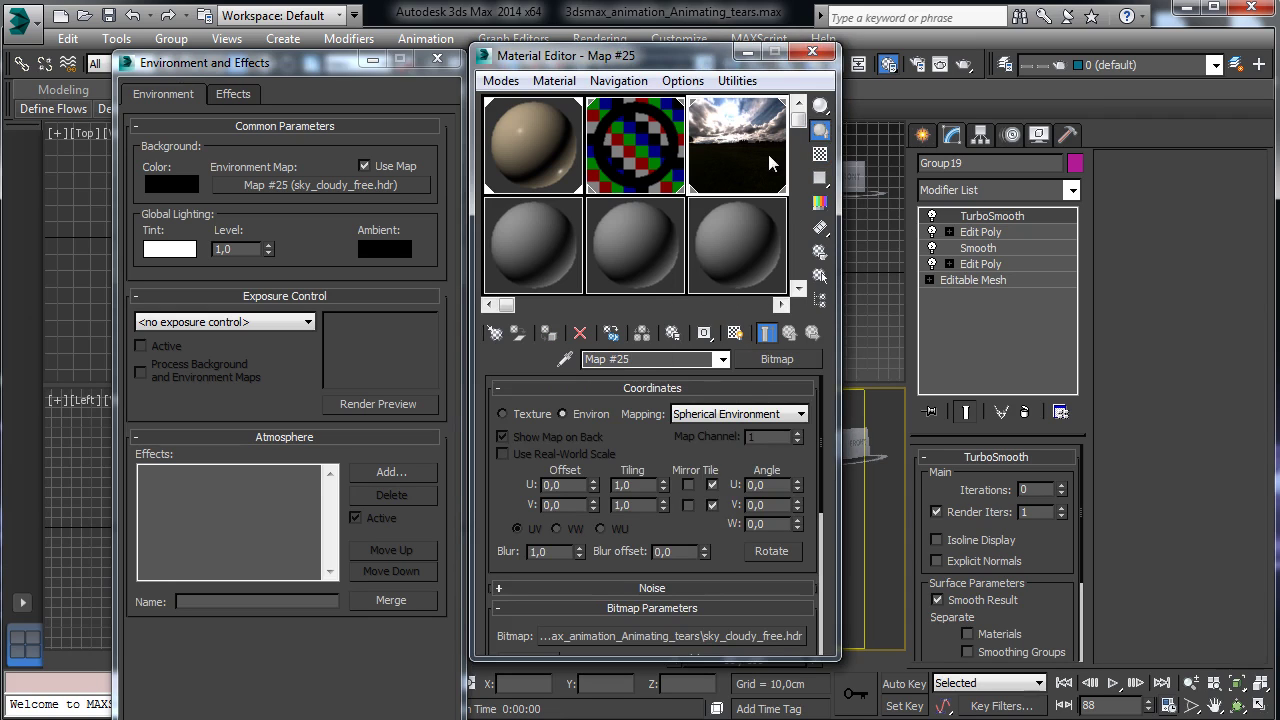
left_click_drag(770, 160, 571, 251)
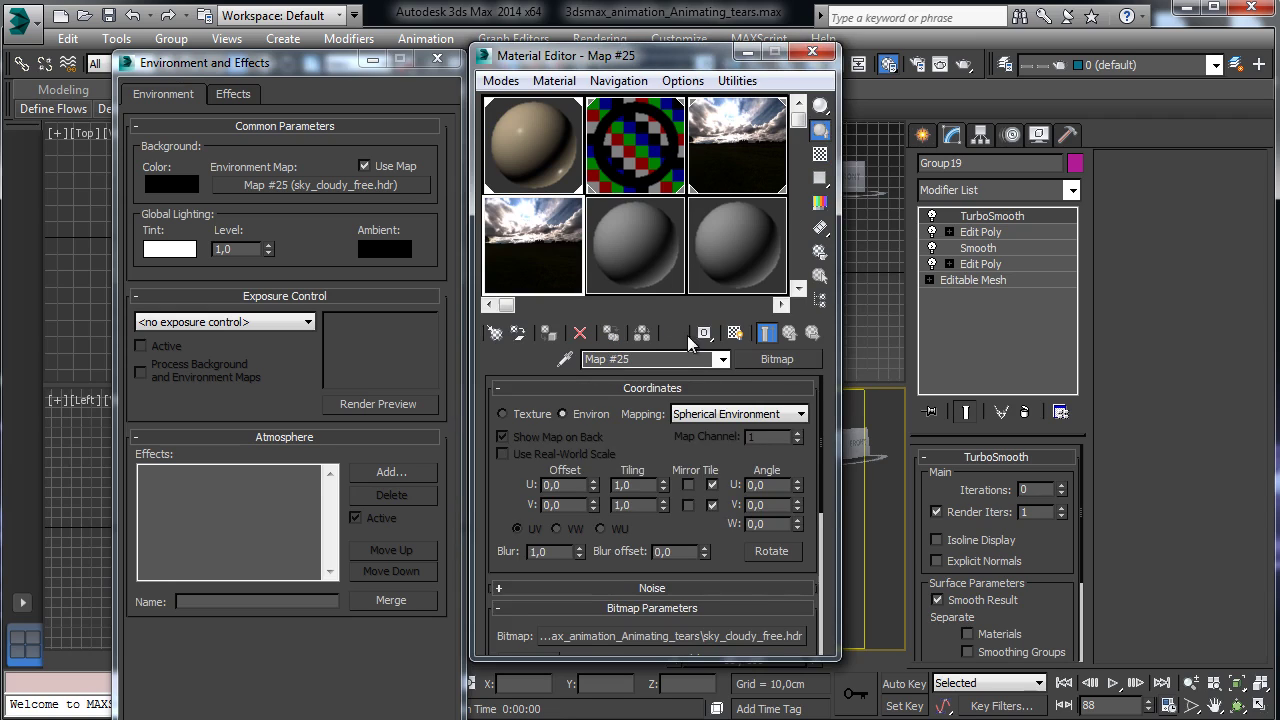
scroll(748, 600, "down", 5)
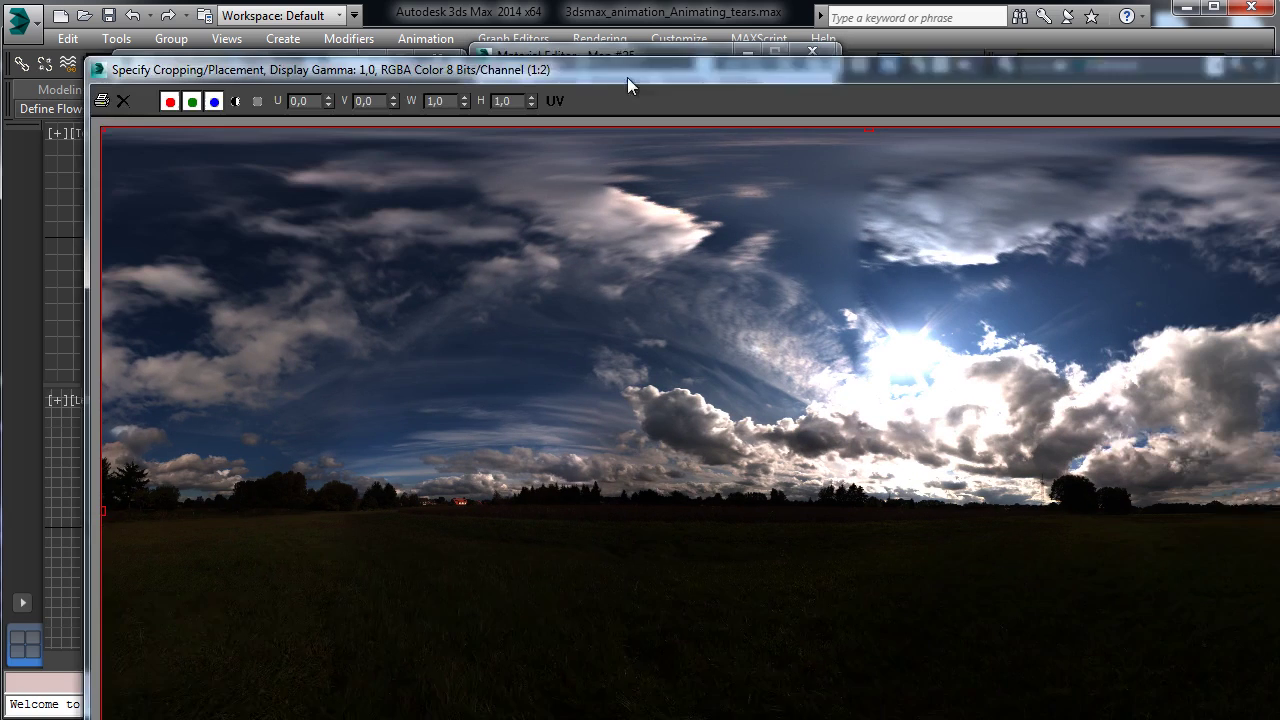
left_click_drag(627, 77, 577, 28)
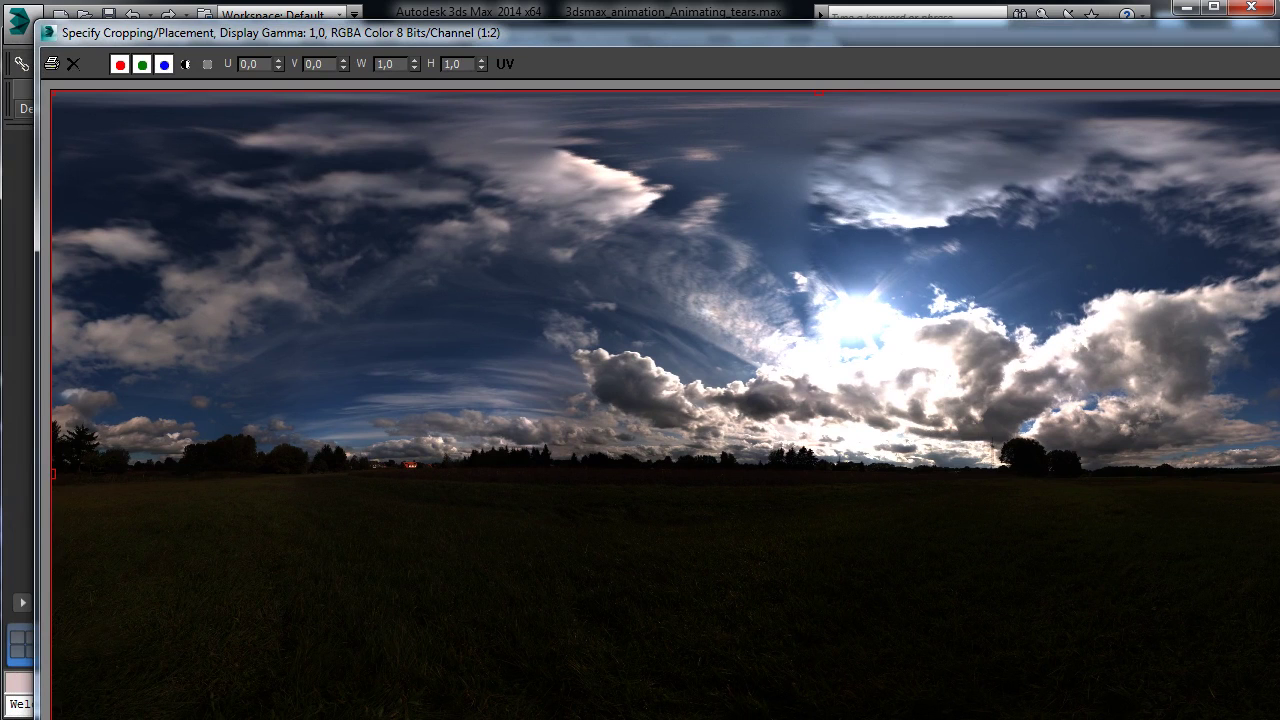
left_click_drag(1275, 715, 1275, 438)
key("Escape")
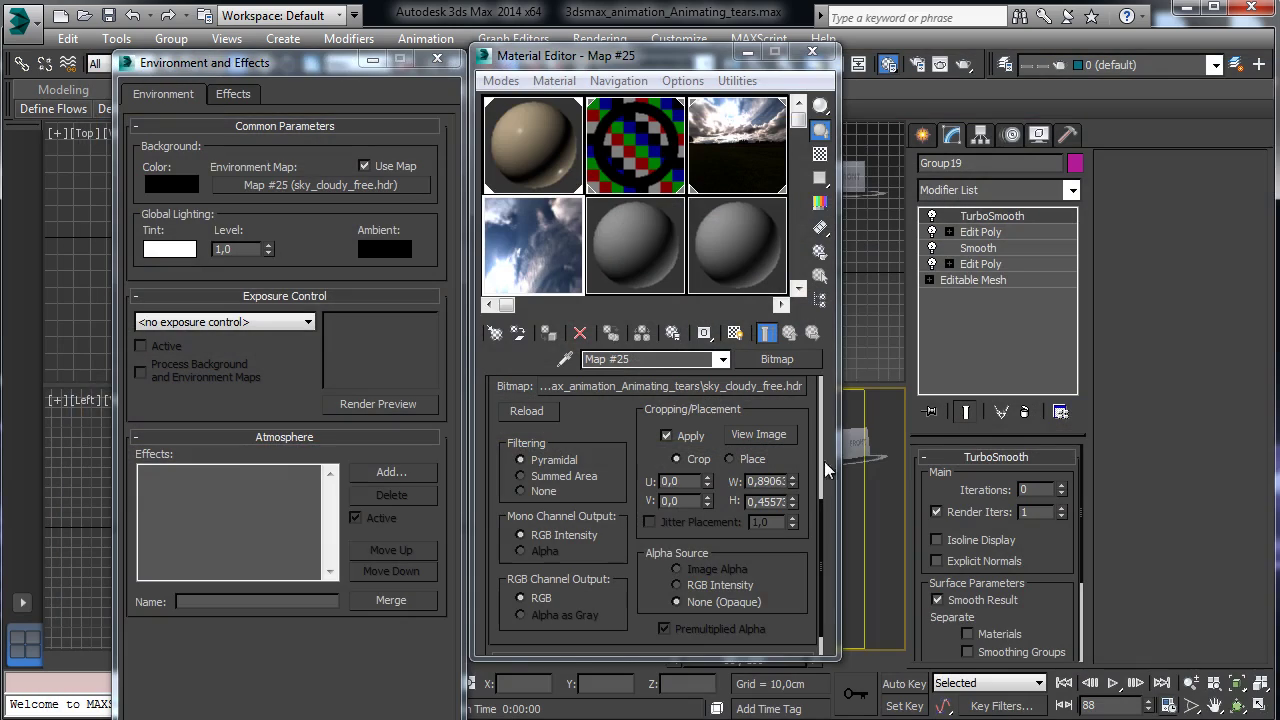
- Set Map #25's Output RGB Level to 2,0 and reopen the Material Editor
scroll(565, 285, "down", 1)
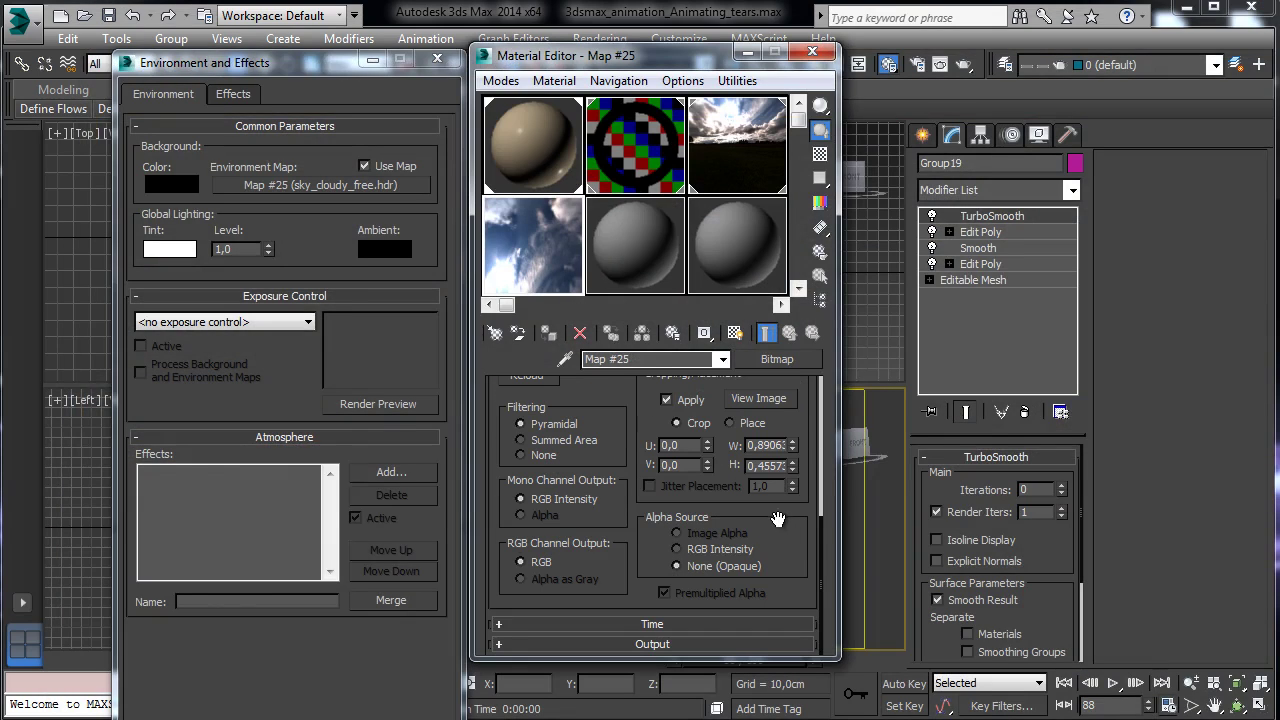
left_click(729, 643)
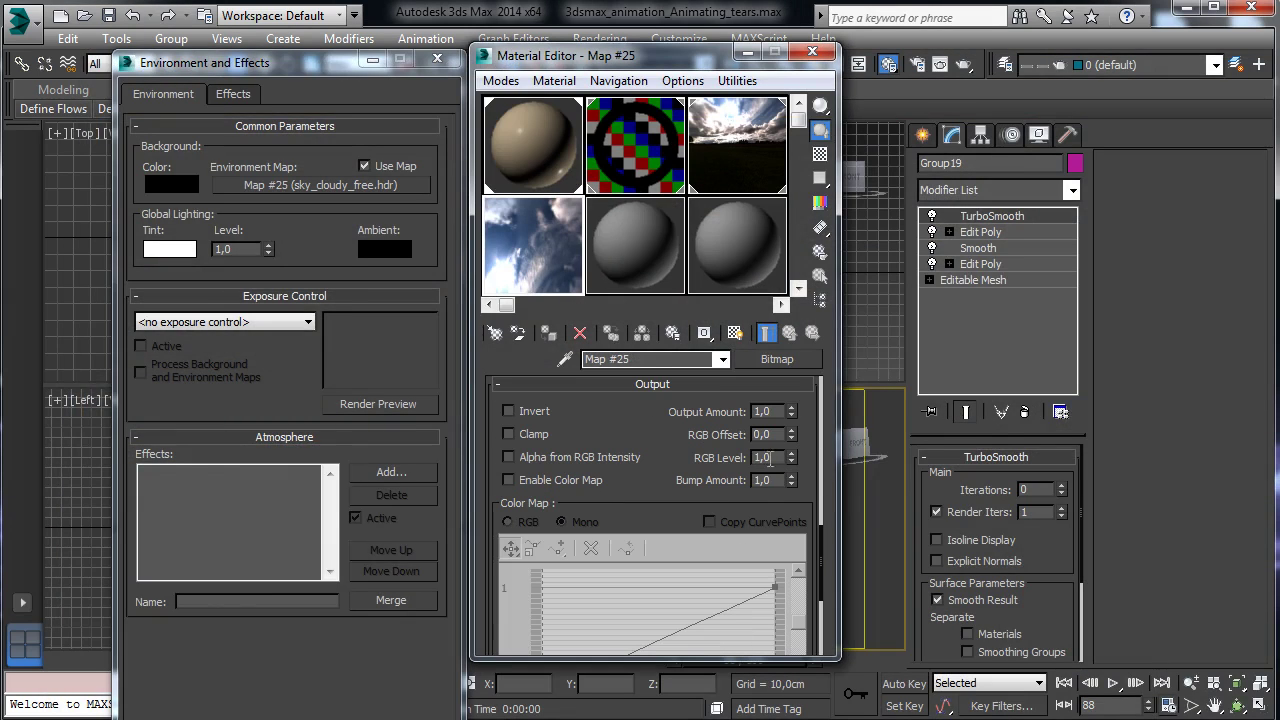
double_click(779, 459)
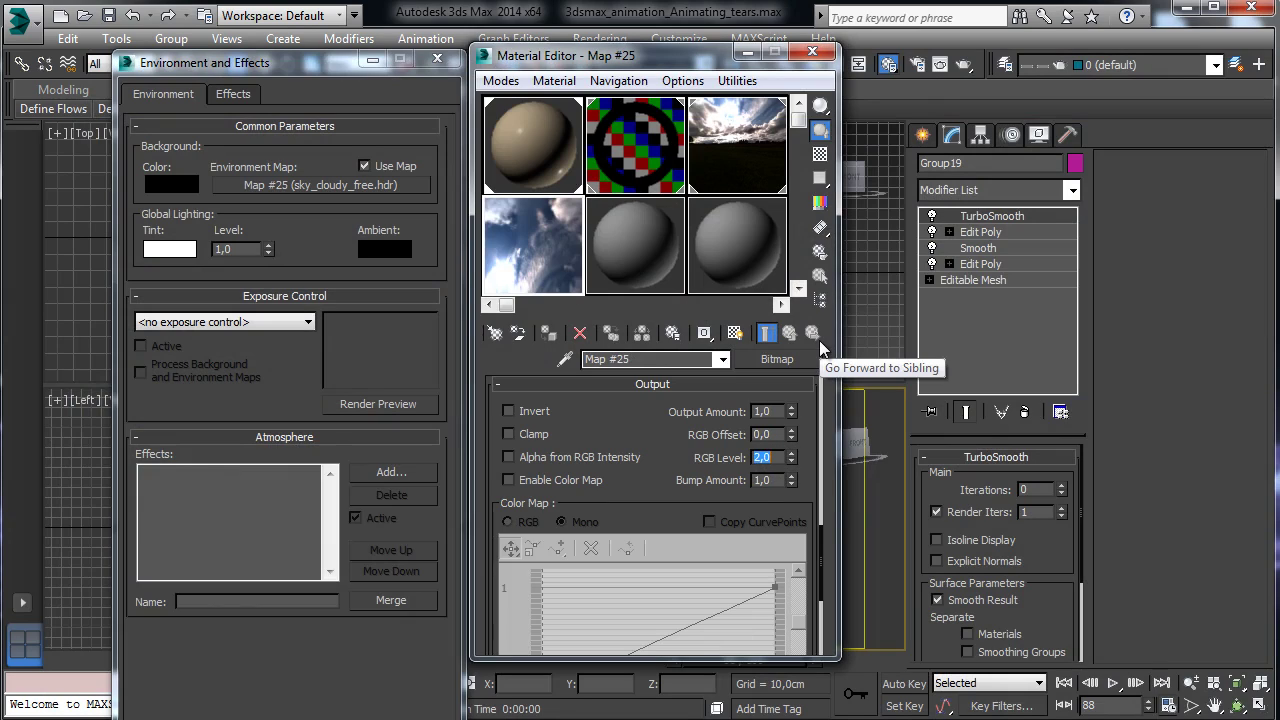
left_click(812, 51)
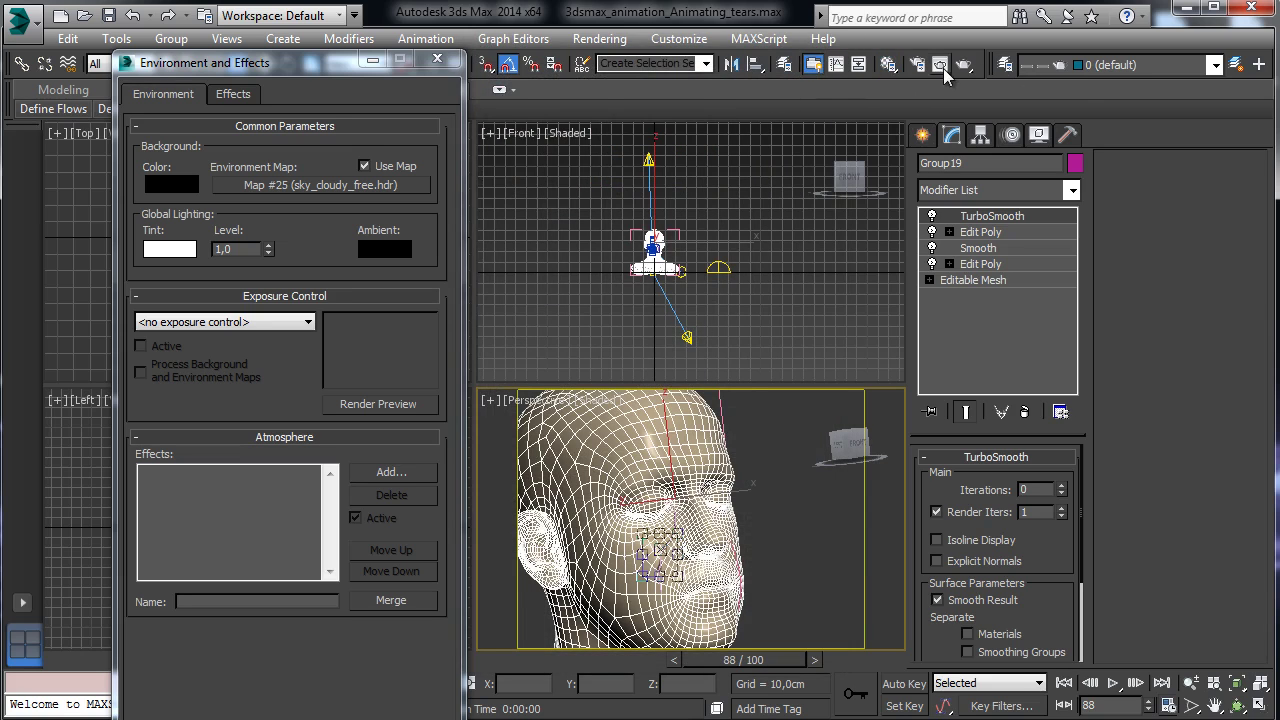
left_click(887, 64)
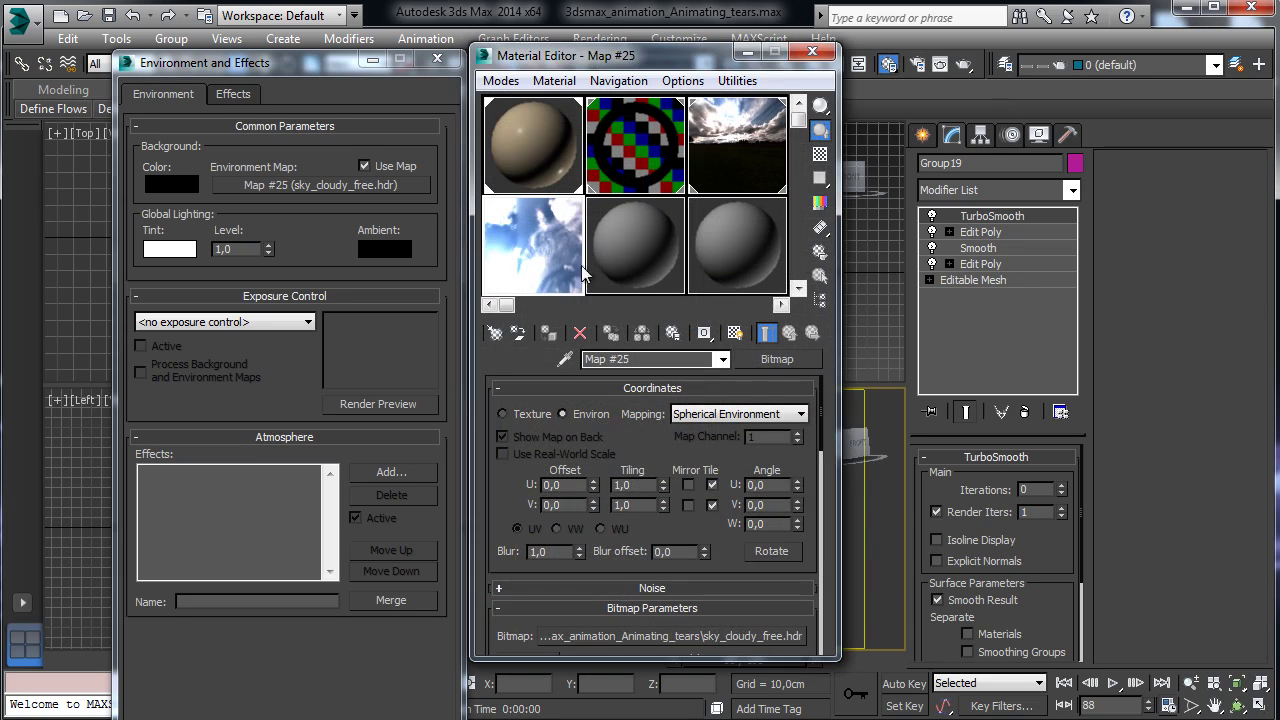
- Instance the edited Map #25 as the environment map and set Tear reflectivity to 0,35
left_click_drag(768, 365, 365, 190)
left_click(243, 546)
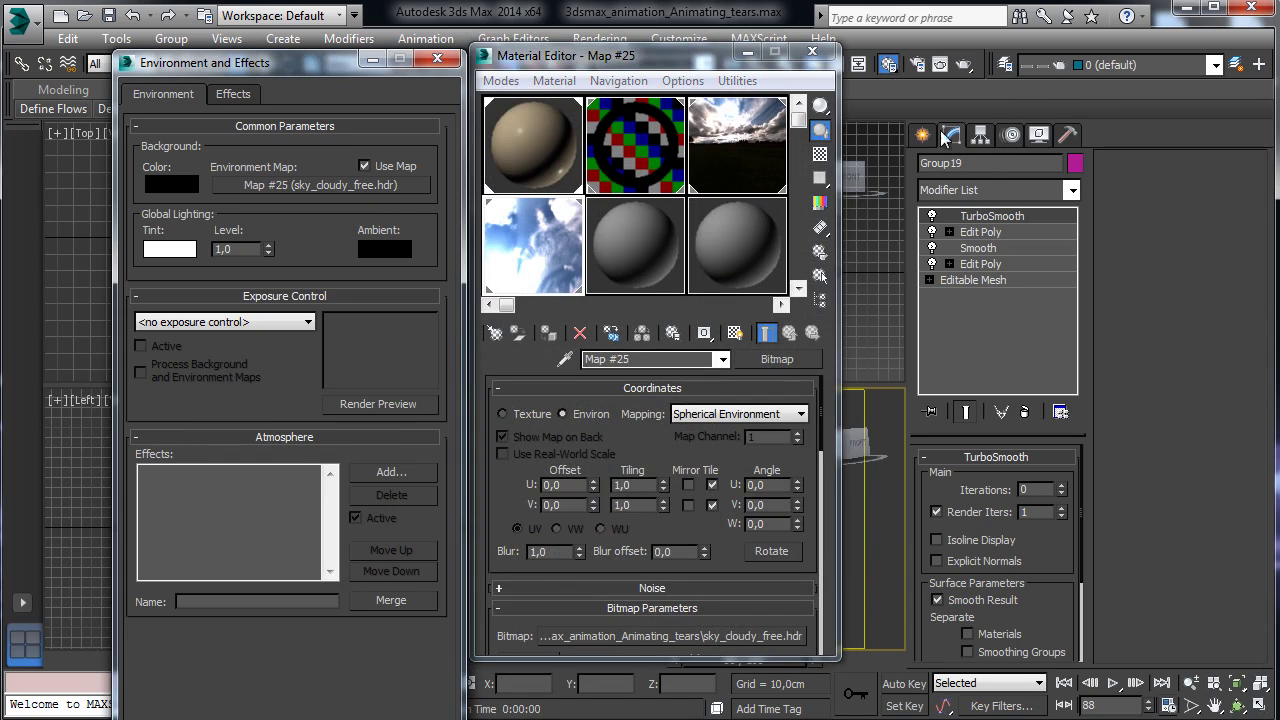
left_click(530, 133)
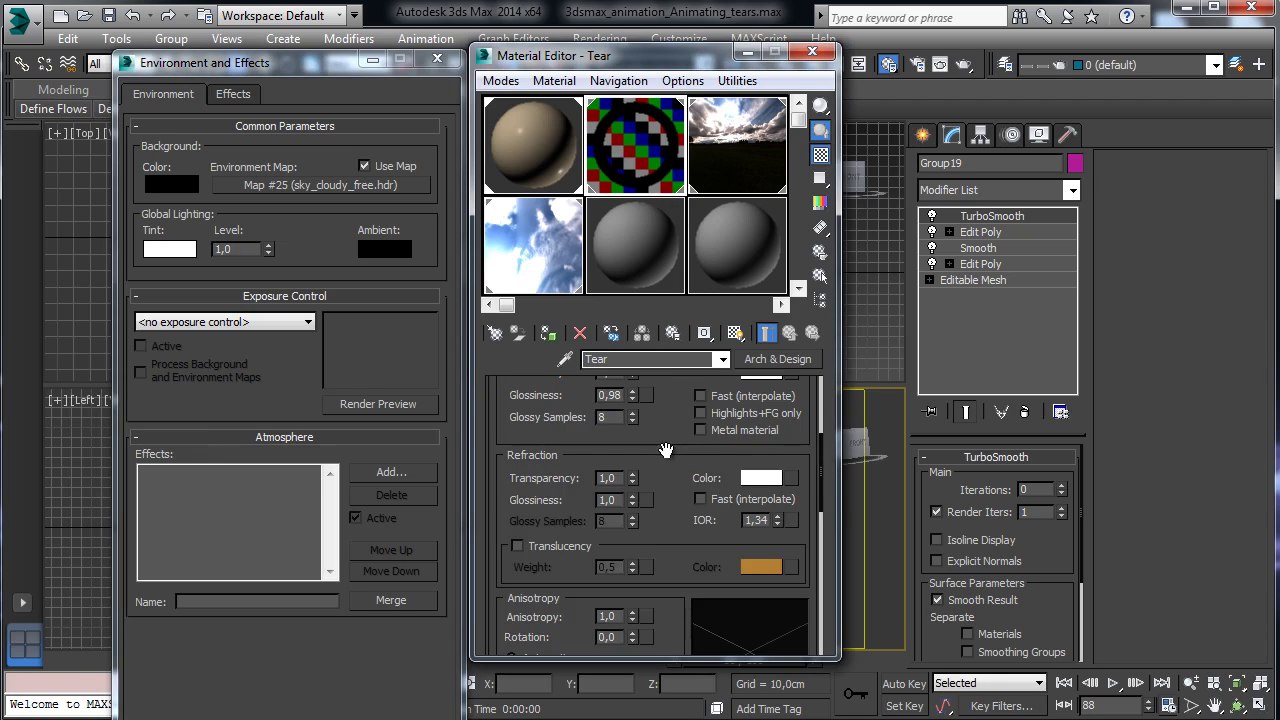
left_click_drag(667, 451, 645, 555)
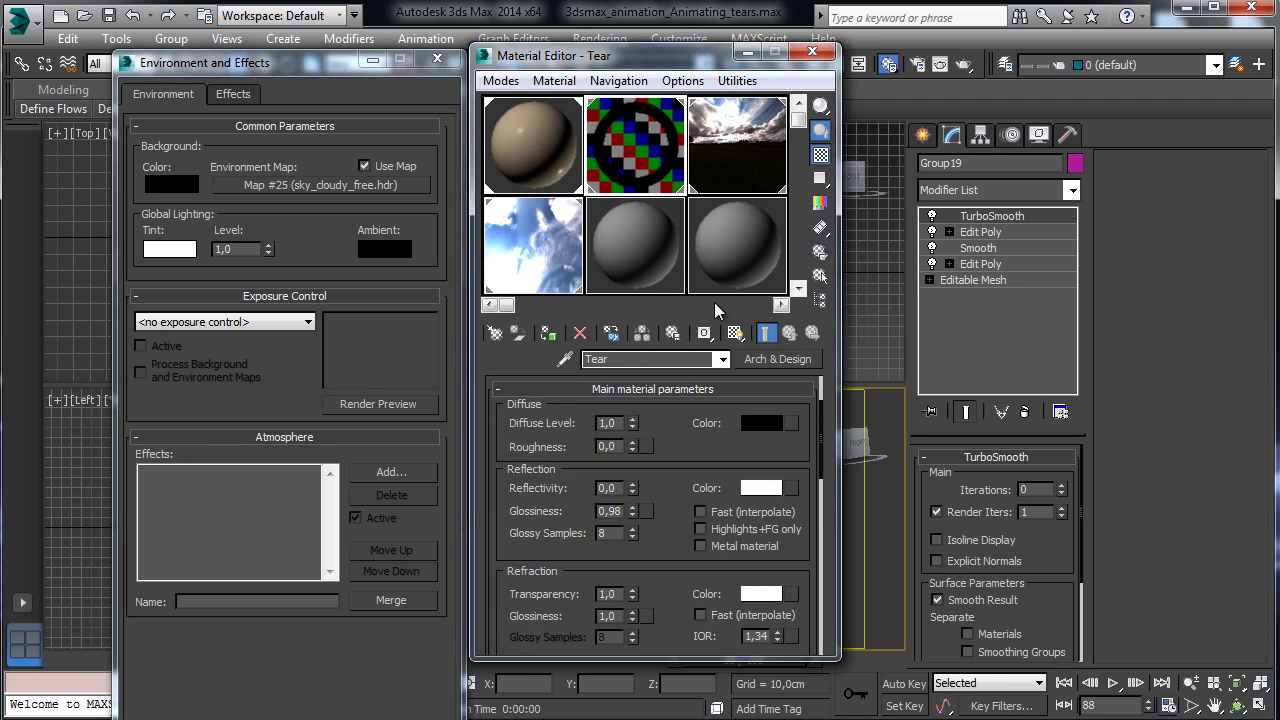
key("Return")
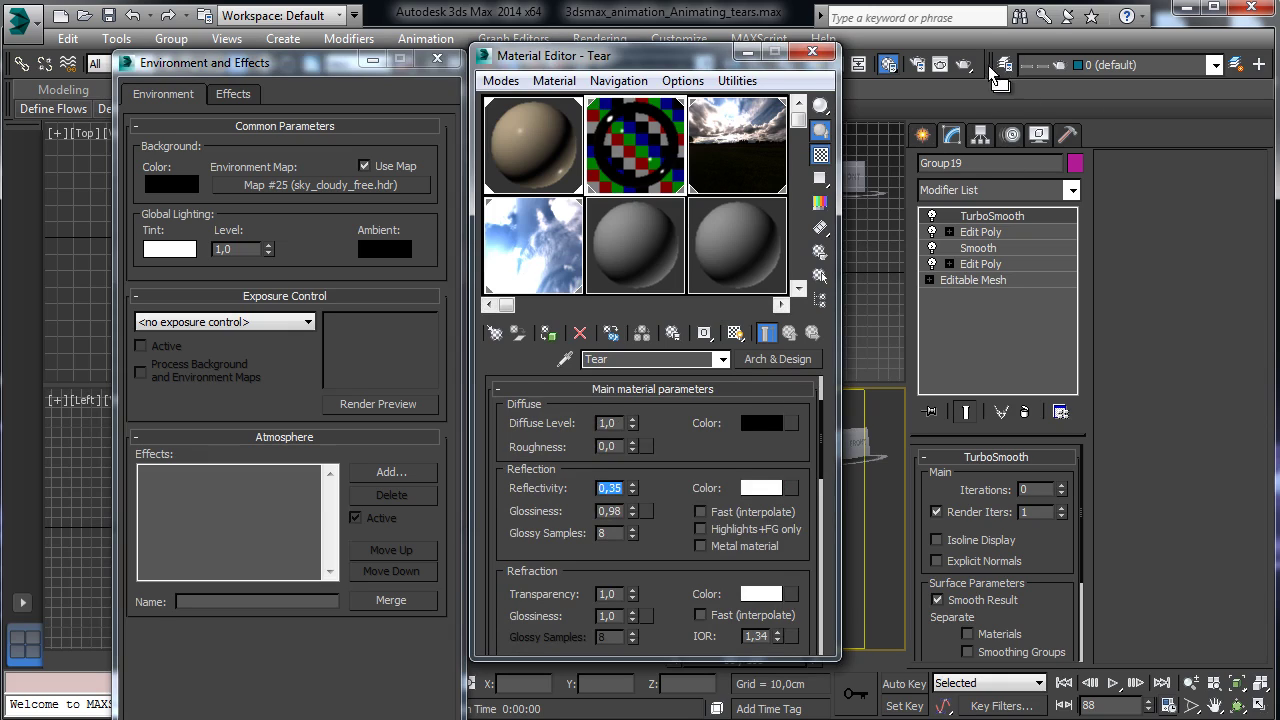
- Render frame 88 with the region enlarged over the eye, then pick the 08 - Default material
left_click(963, 64)
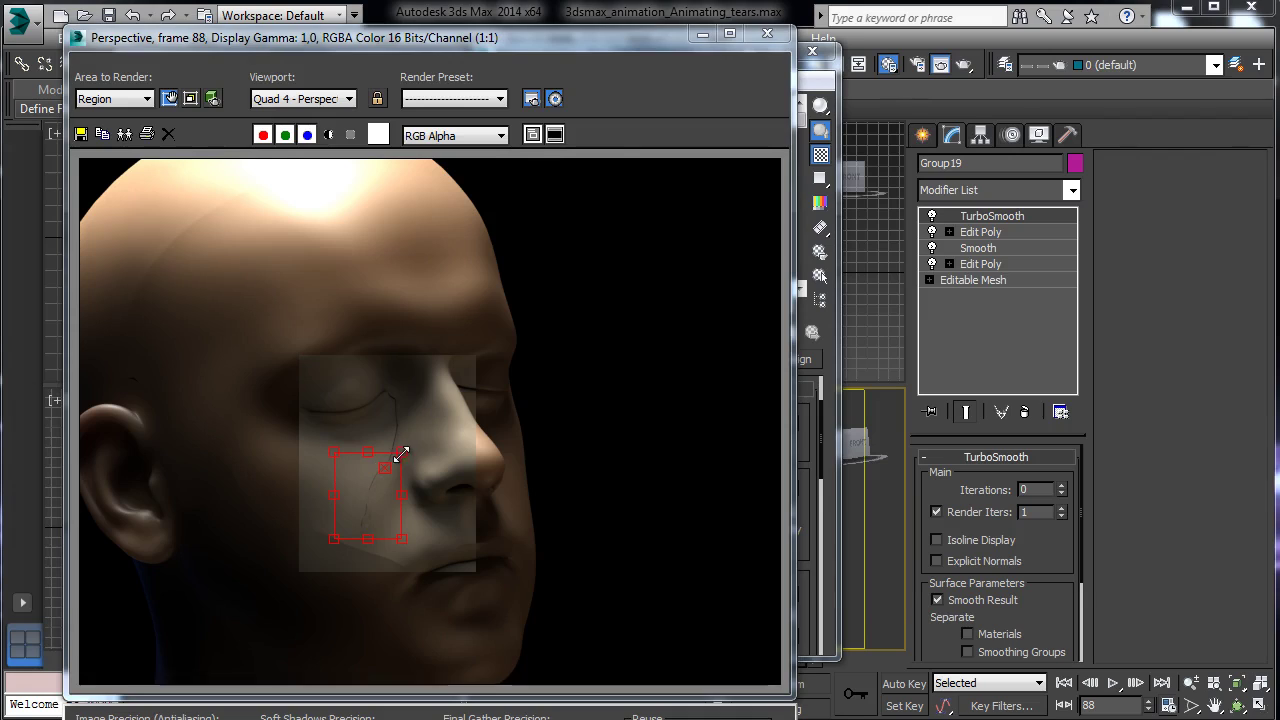
left_click_drag(401, 452, 406, 375)
key("shift+q")
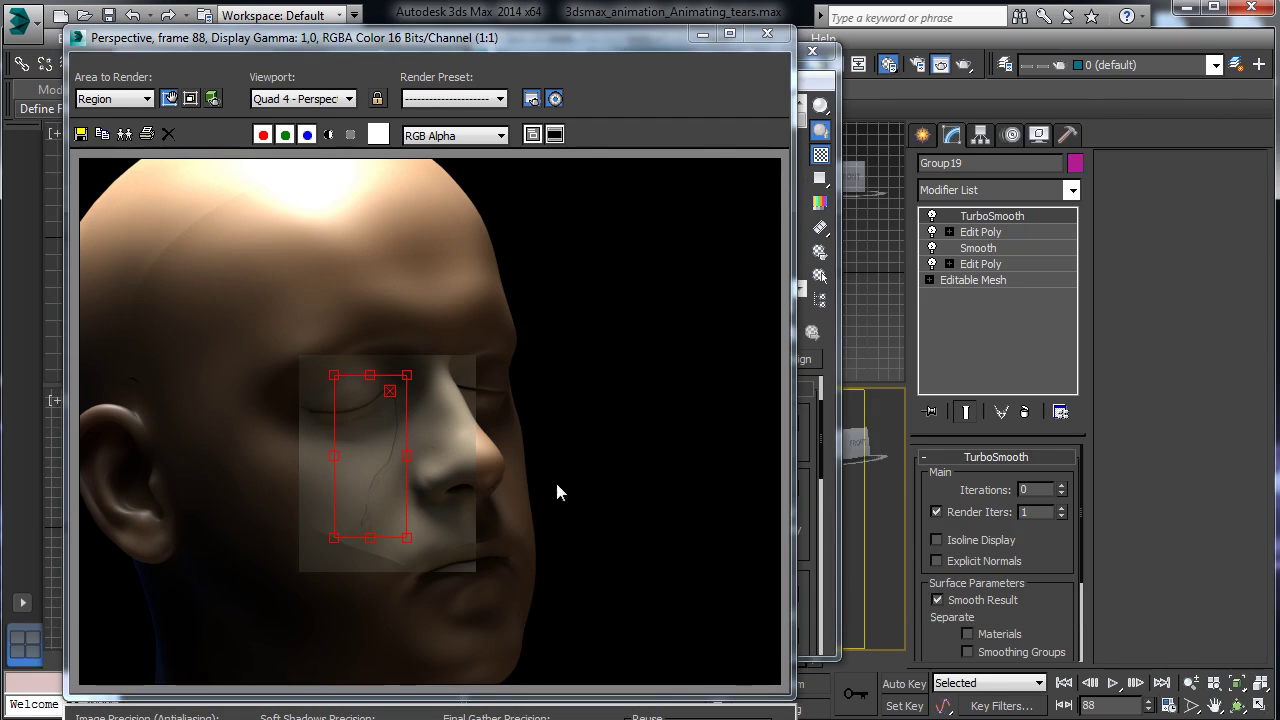
left_click(767, 34)
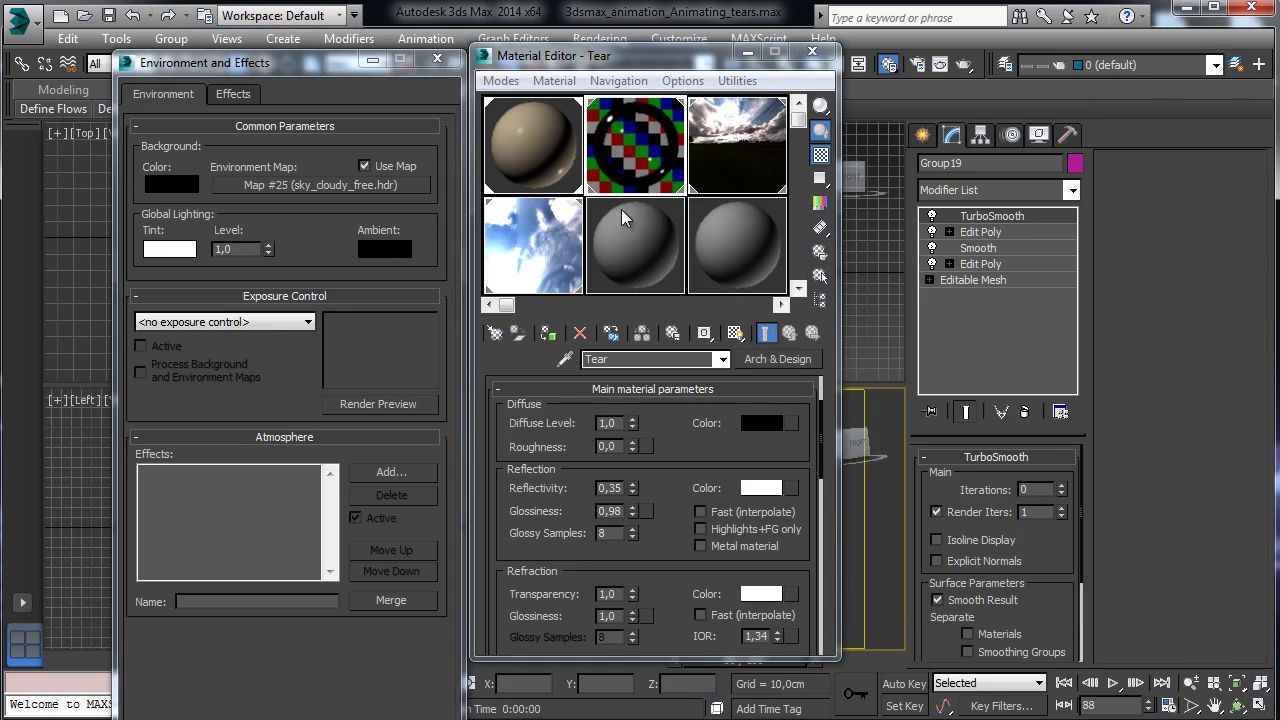
scroll(690, 457, "down", 10)
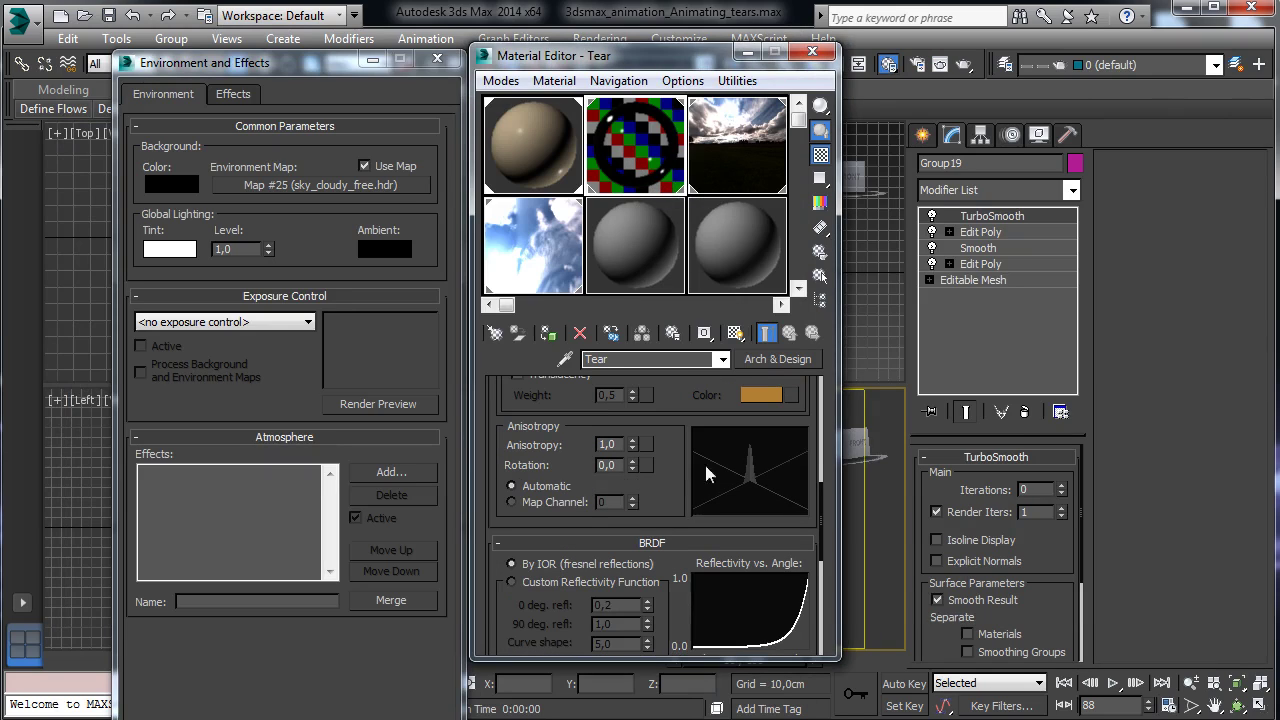
left_click(630, 248)
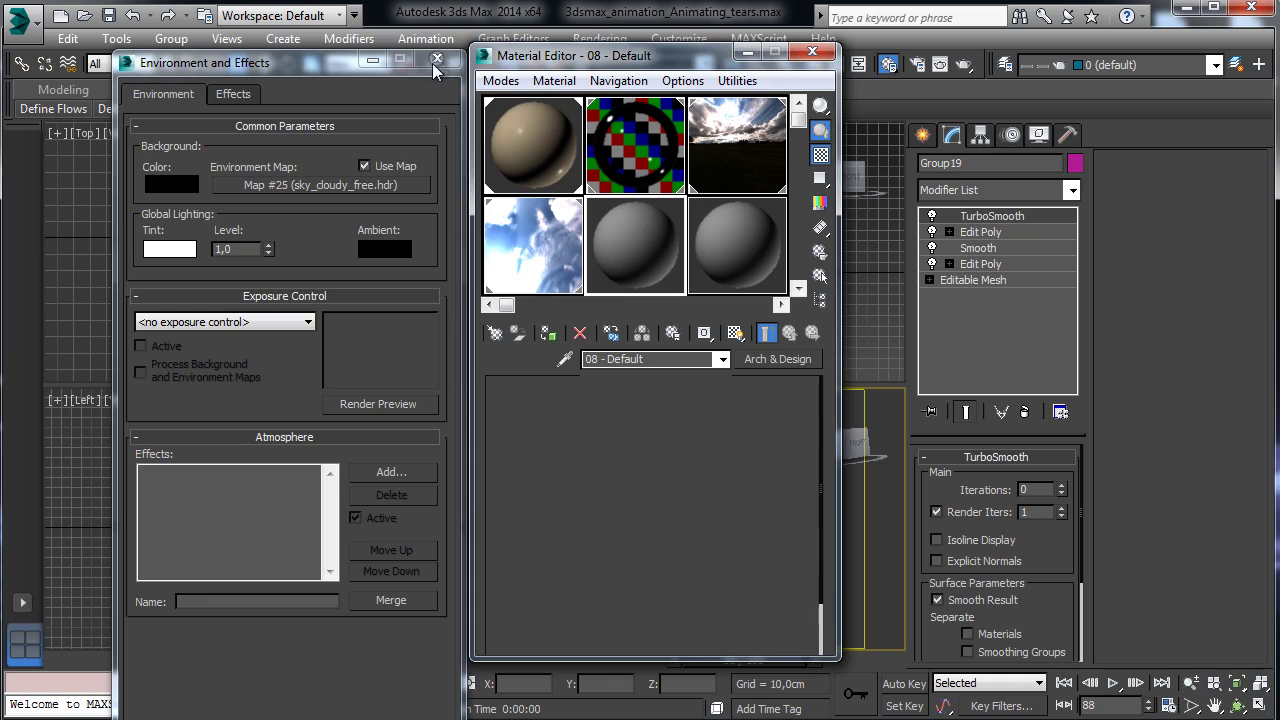
- Select Tear_01 and assign a Noise map to its material's diffuse colour
left_click(437, 59)
left_click_drag(662, 63, 188, 119)
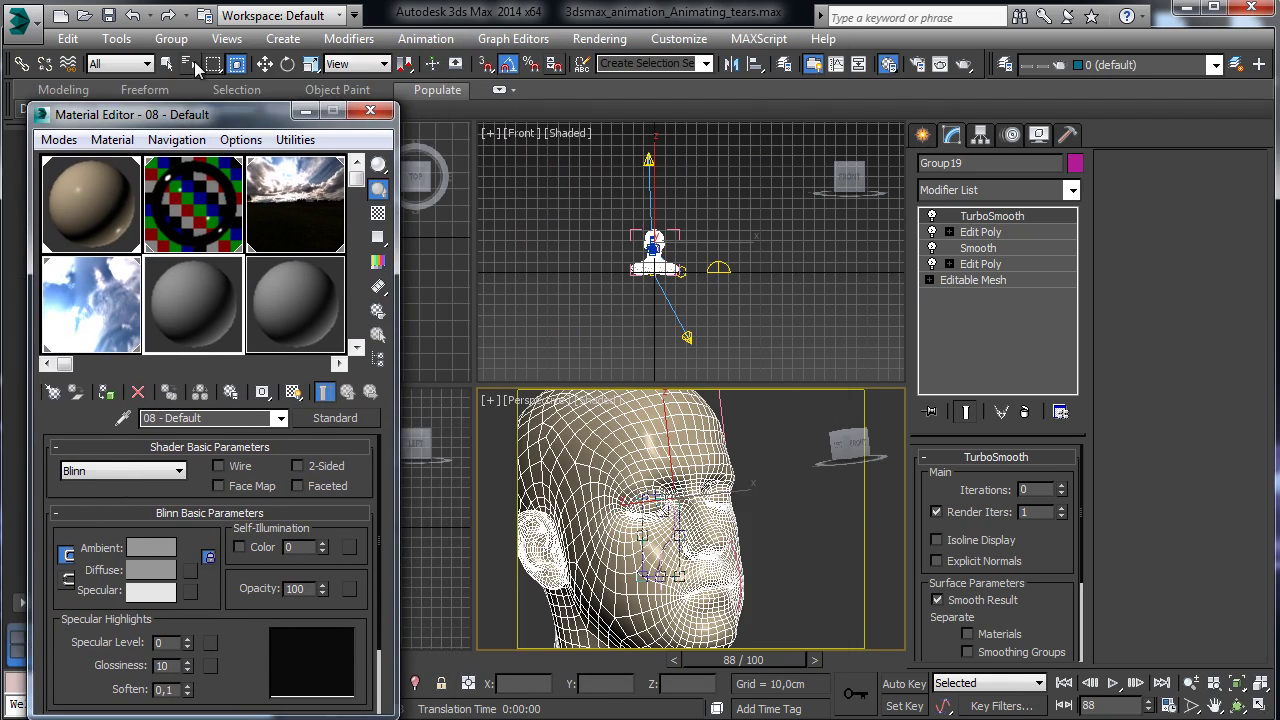
key("h")
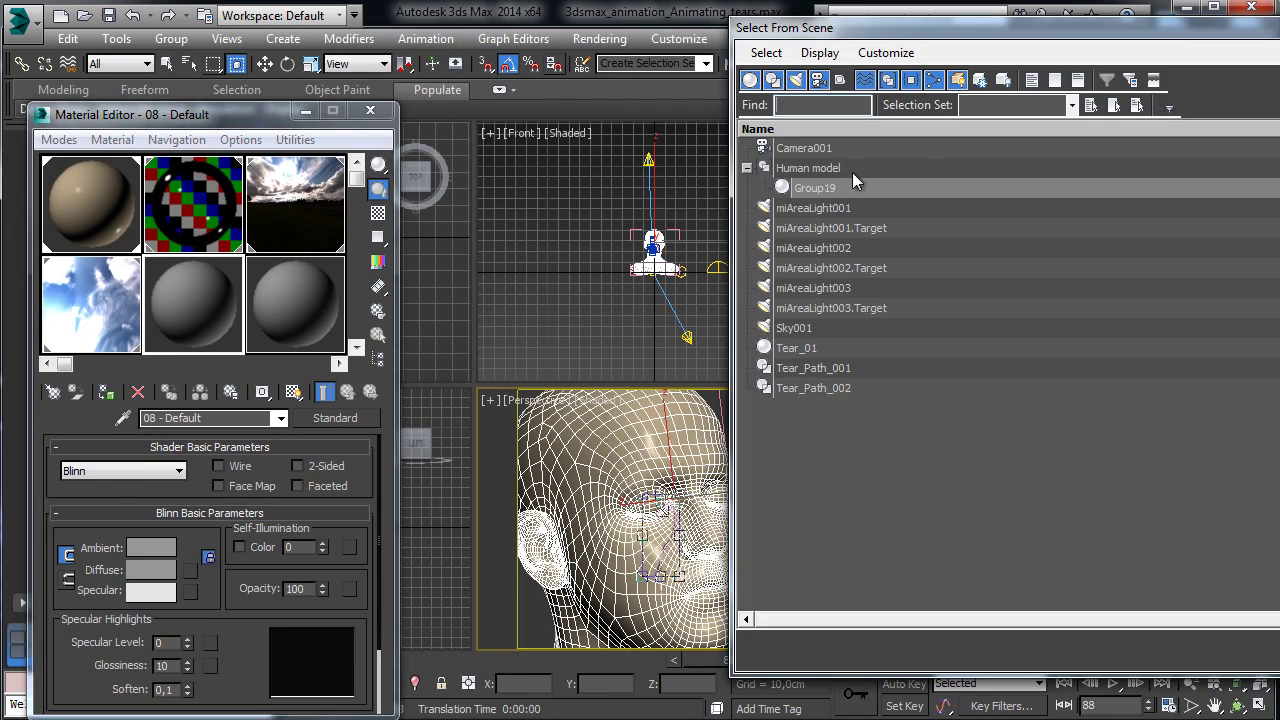
left_click(797, 348)
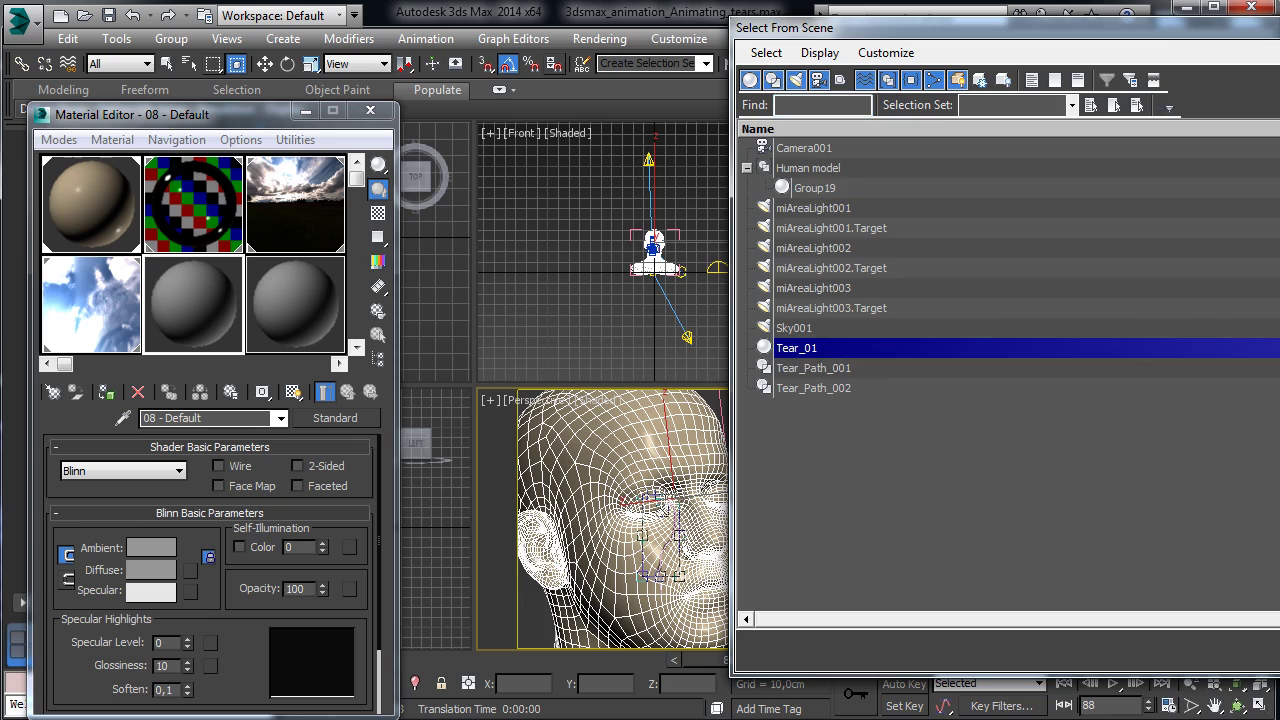
key("Return")
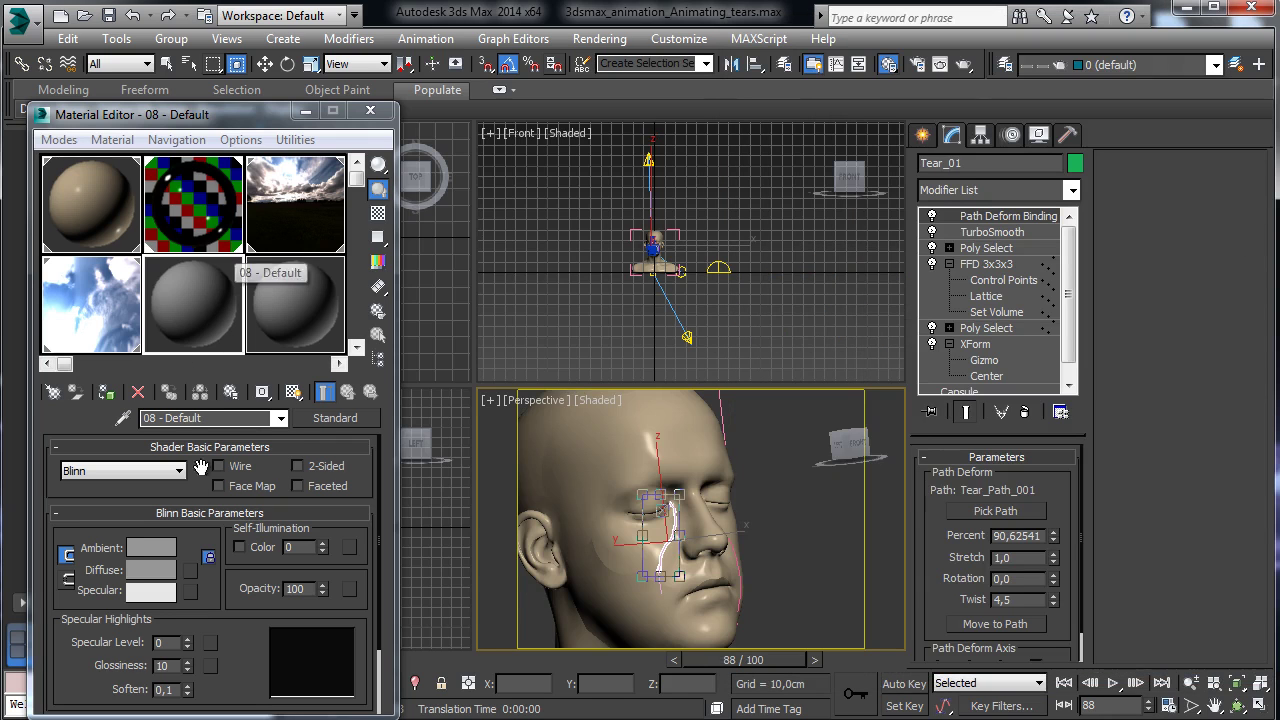
left_click(190, 569)
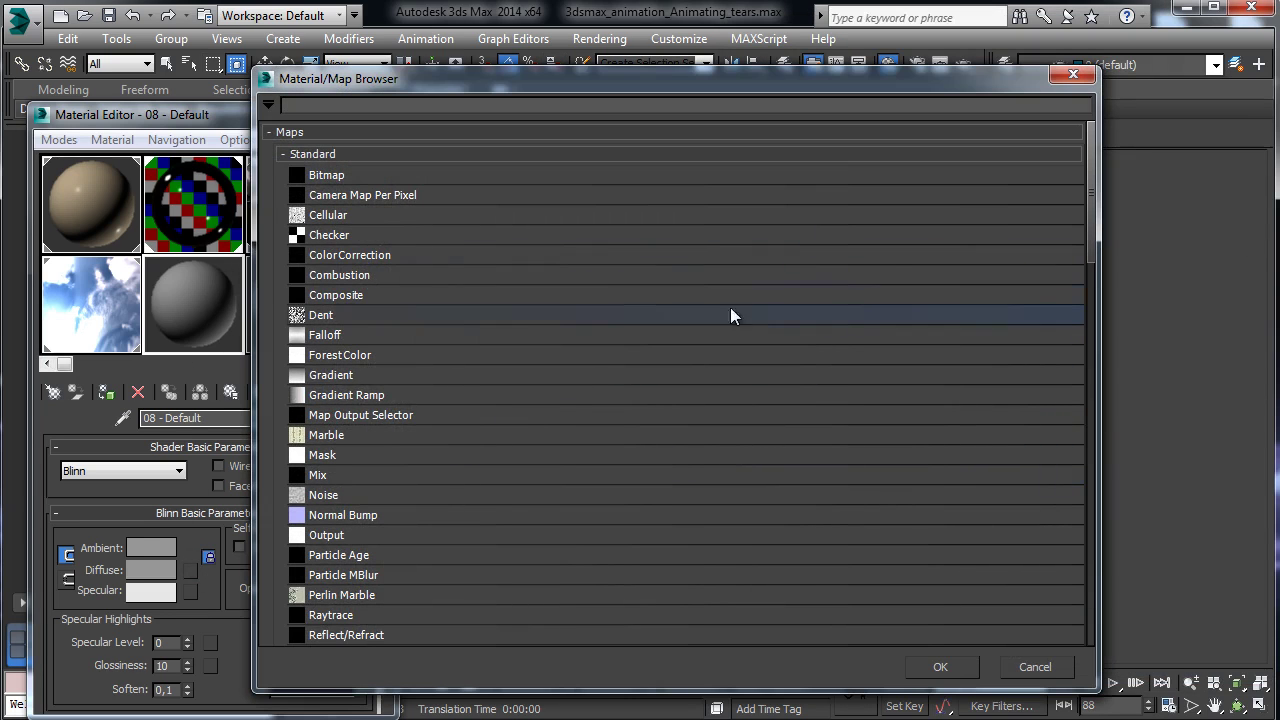
double_click(327, 495)
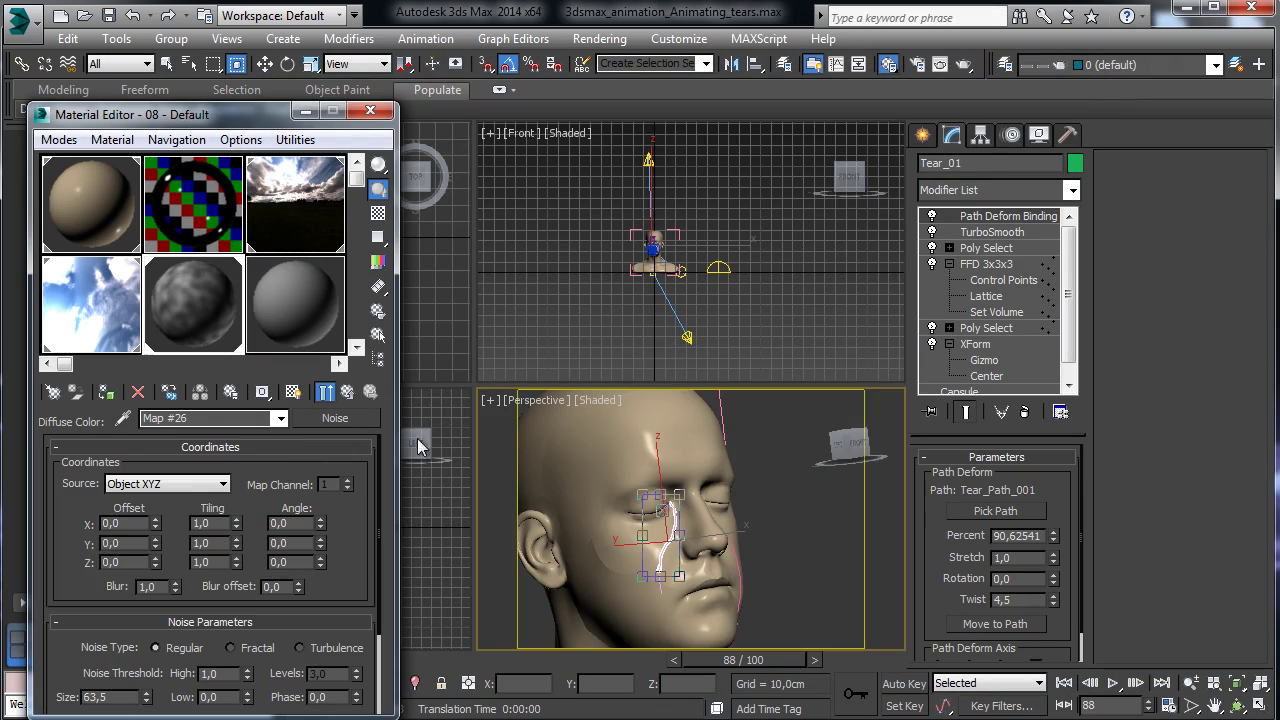
- Maximize the Perspective viewport and review its viewport configuration settings
left_click(1262, 707)
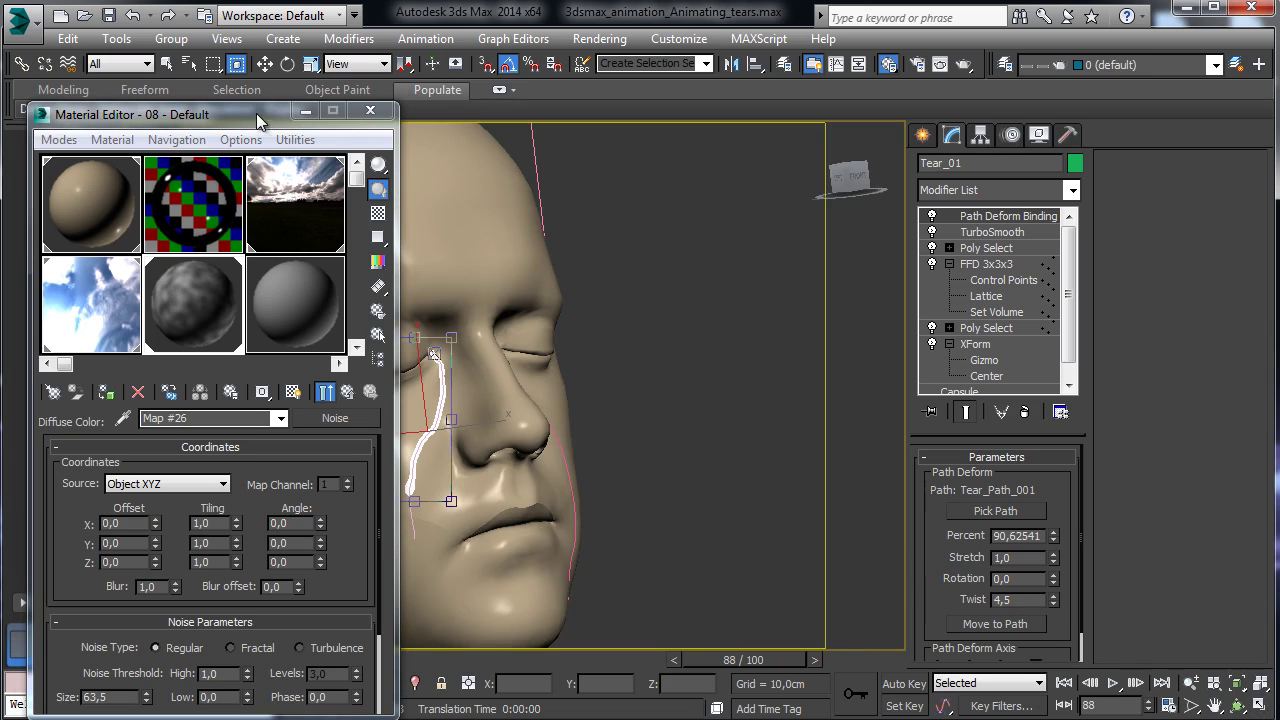
left_click_drag(256, 113, 1024, 138)
left_click(147, 134)
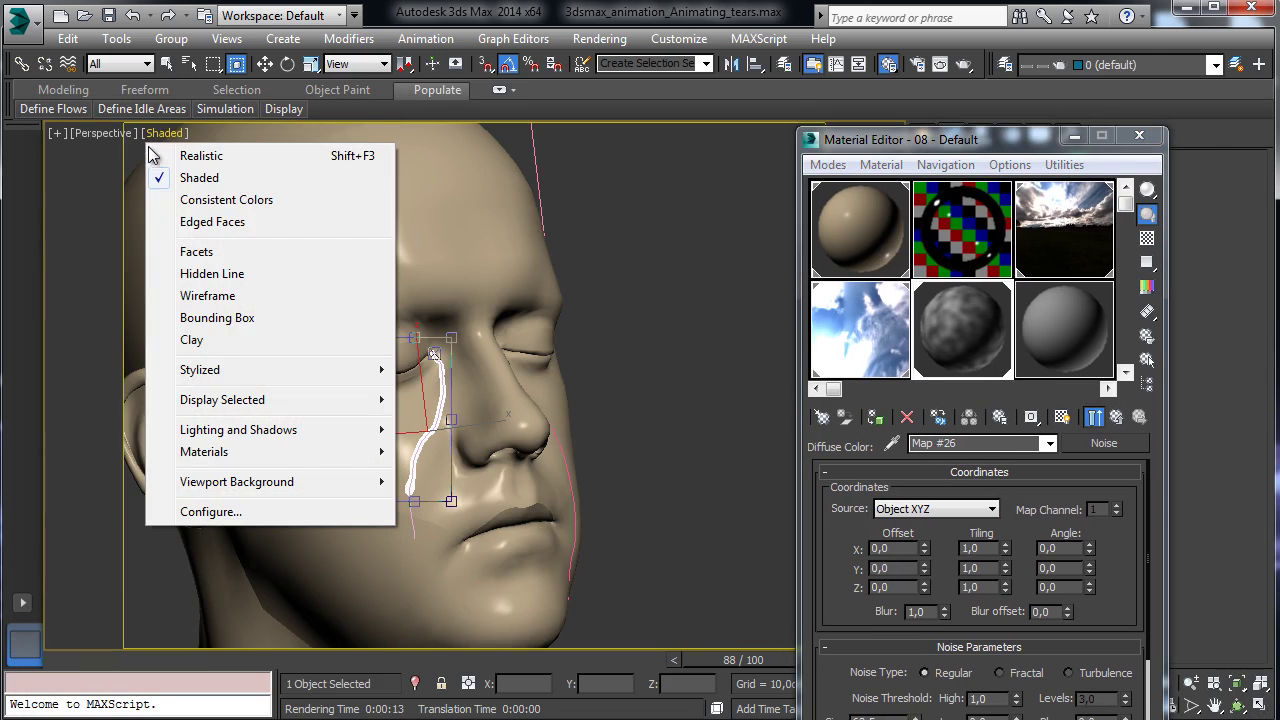
left_click(212, 511)
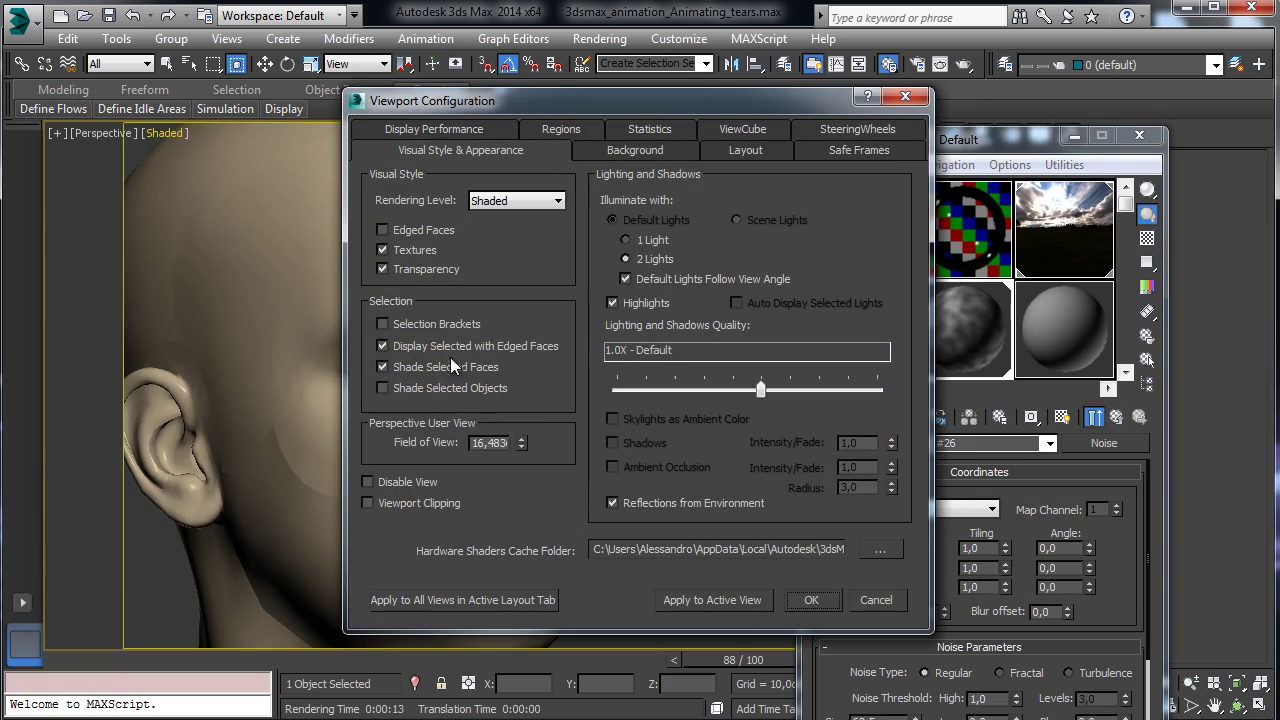
left_click(811, 601)
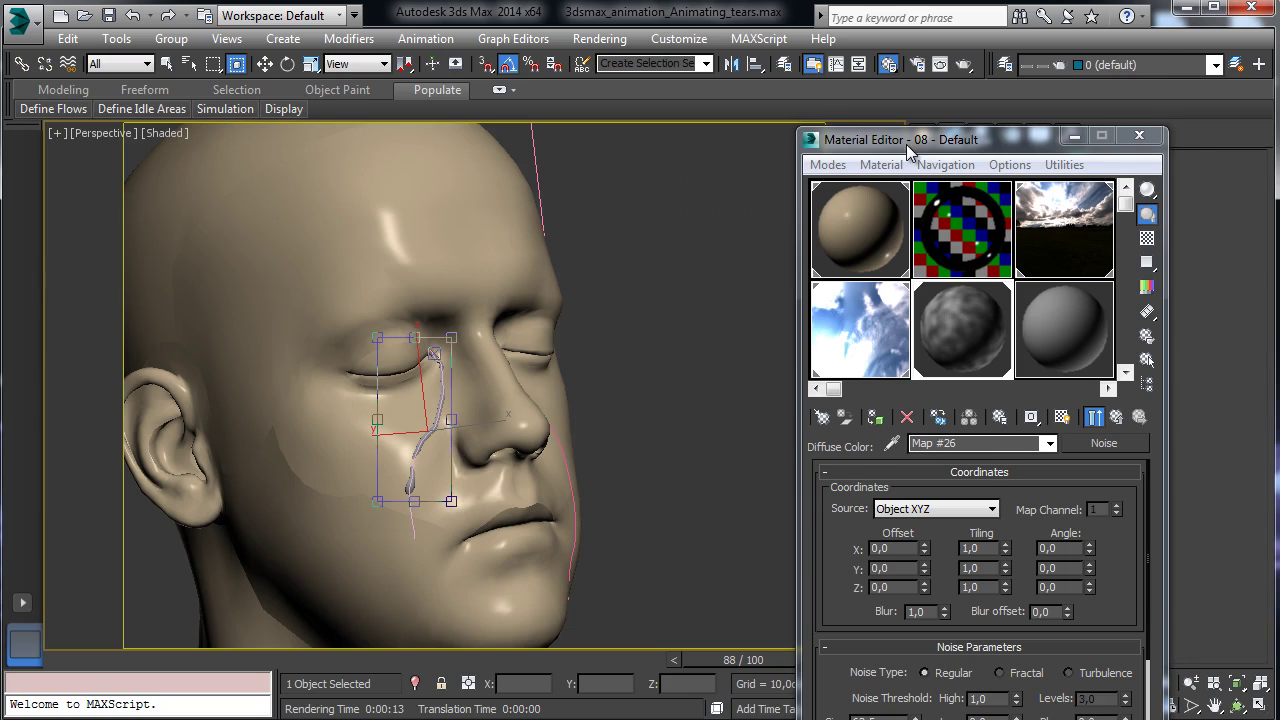
left_click_drag(908, 142, 794, 98)
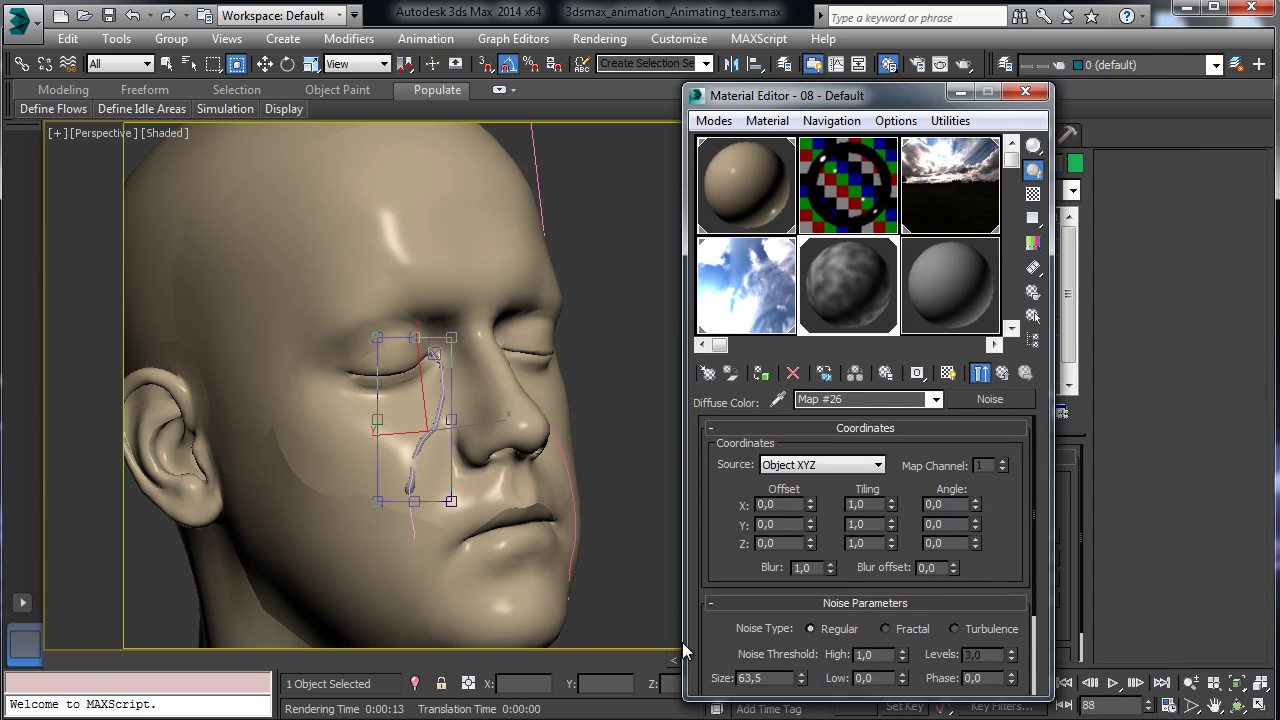
- Try Noise size 10 with Low 0,25 and High 0,8, showing shaded material in the viewport
double_click(762, 677)
type("10")
key("Return")
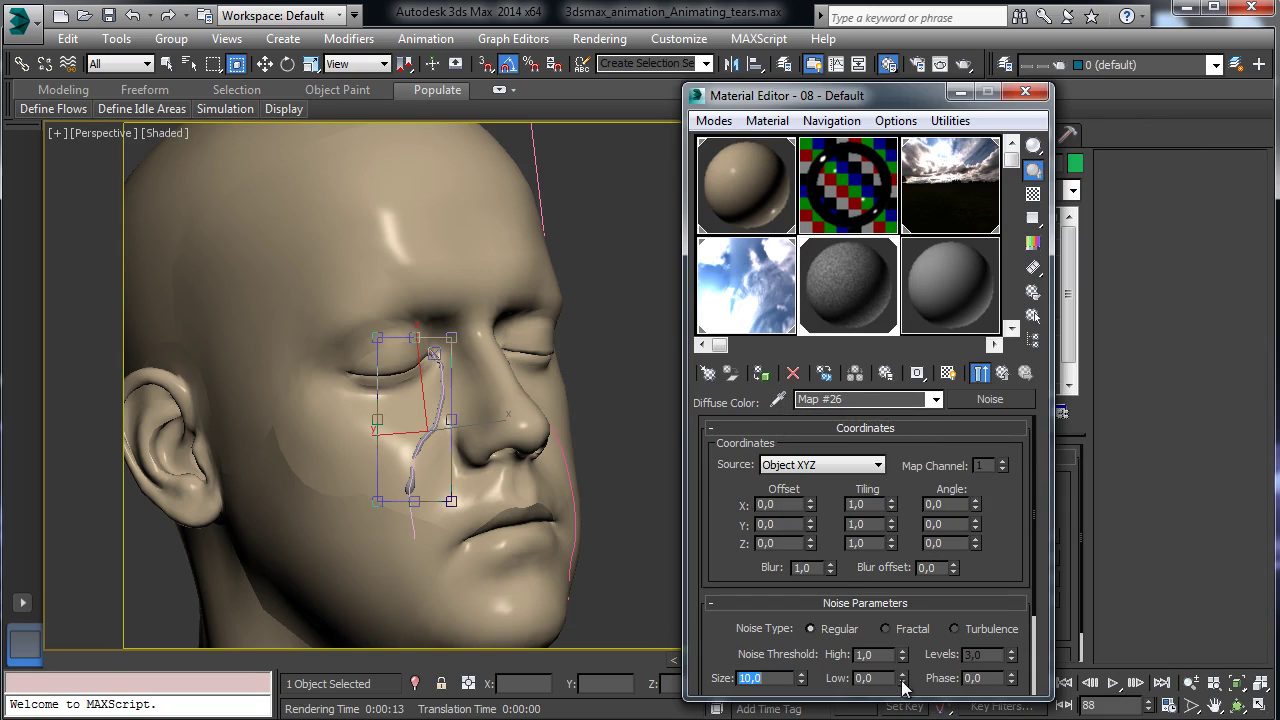
left_click_drag(901, 680, 899, 628)
left_click(1190, 683)
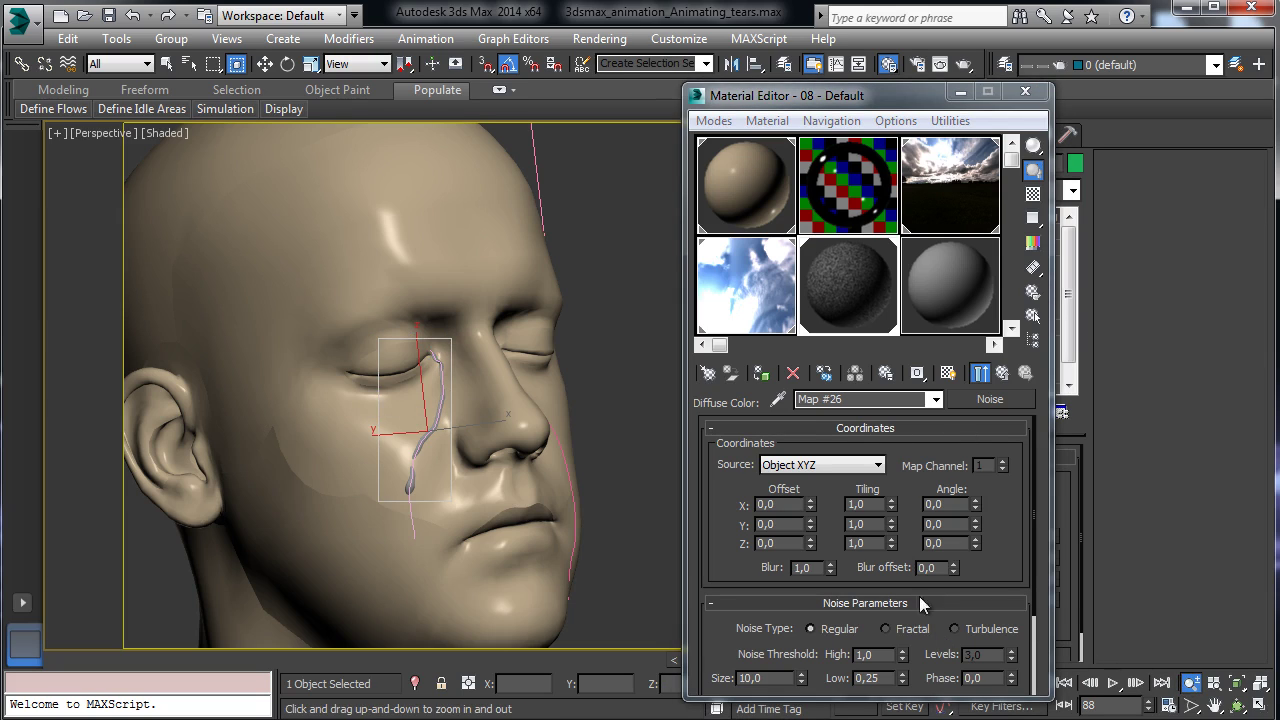
left_click_drag(903, 656, 905, 672)
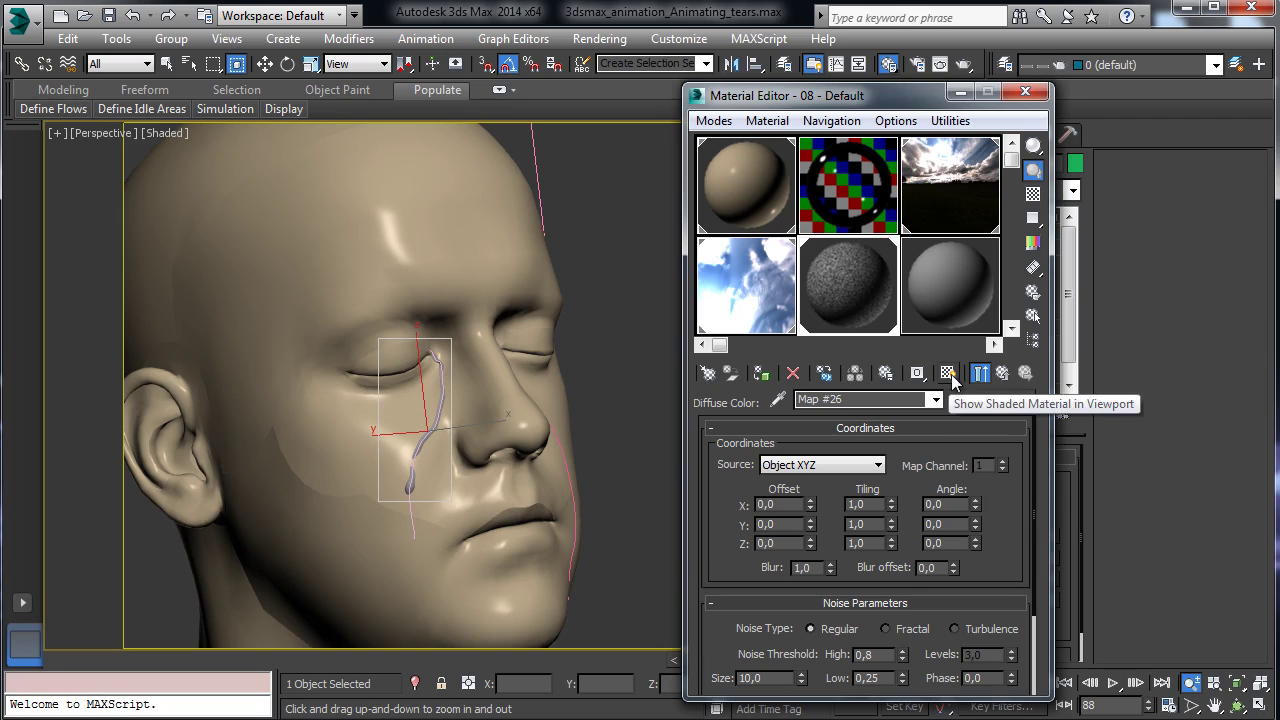
left_click(950, 377)
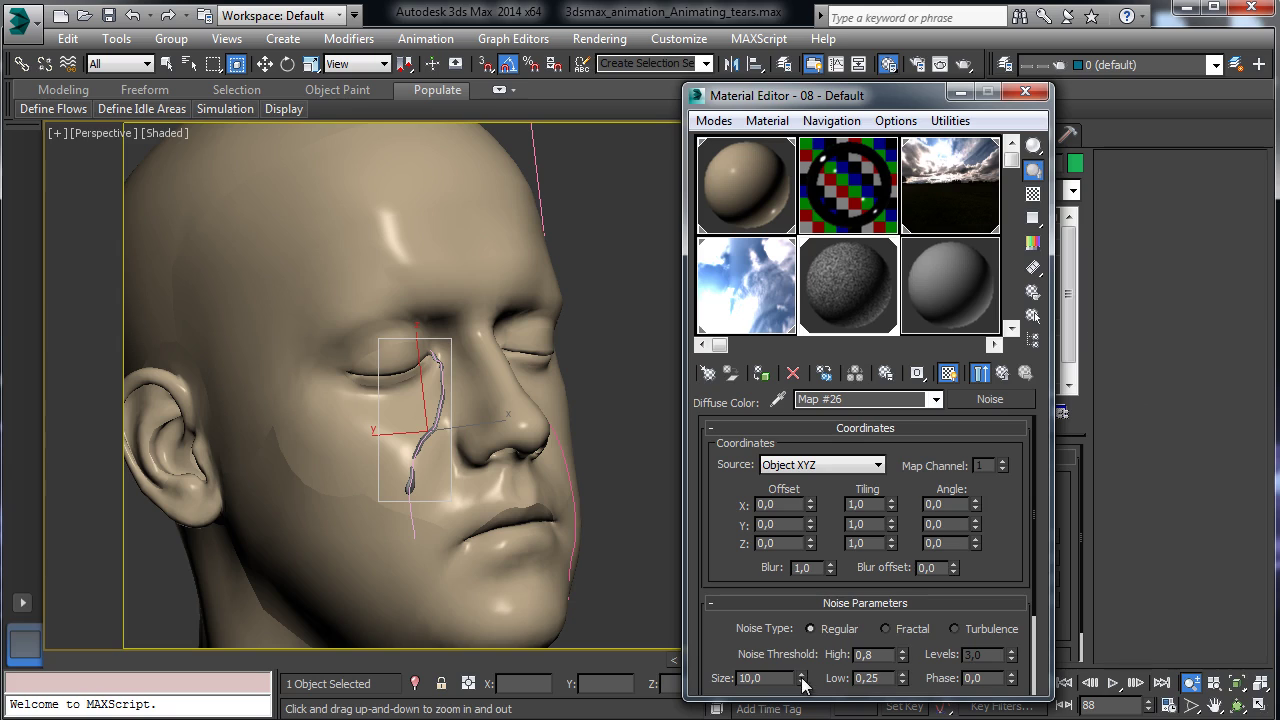
- Set Noise size to 0,5 with thresholds High 1,0 and Low 0,0, then render the Perspective region
left_click_drag(803, 683, 782, 698)
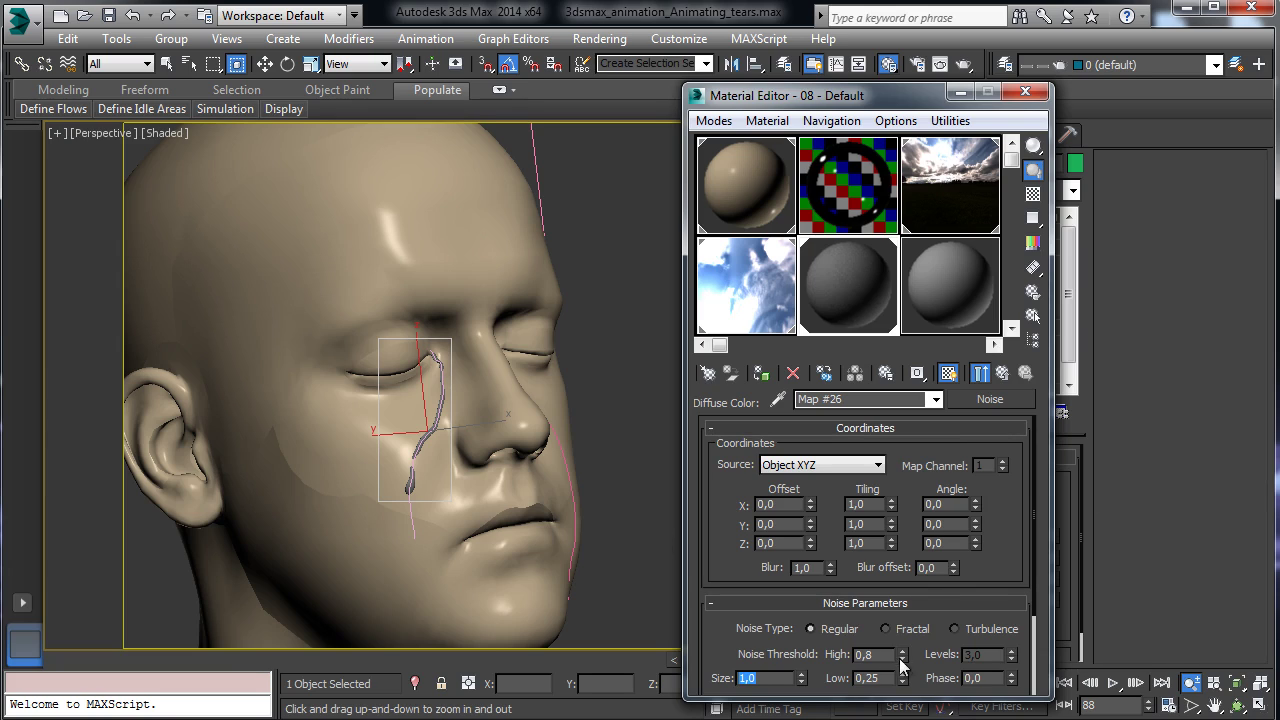
left_click_drag(901, 659, 906, 615)
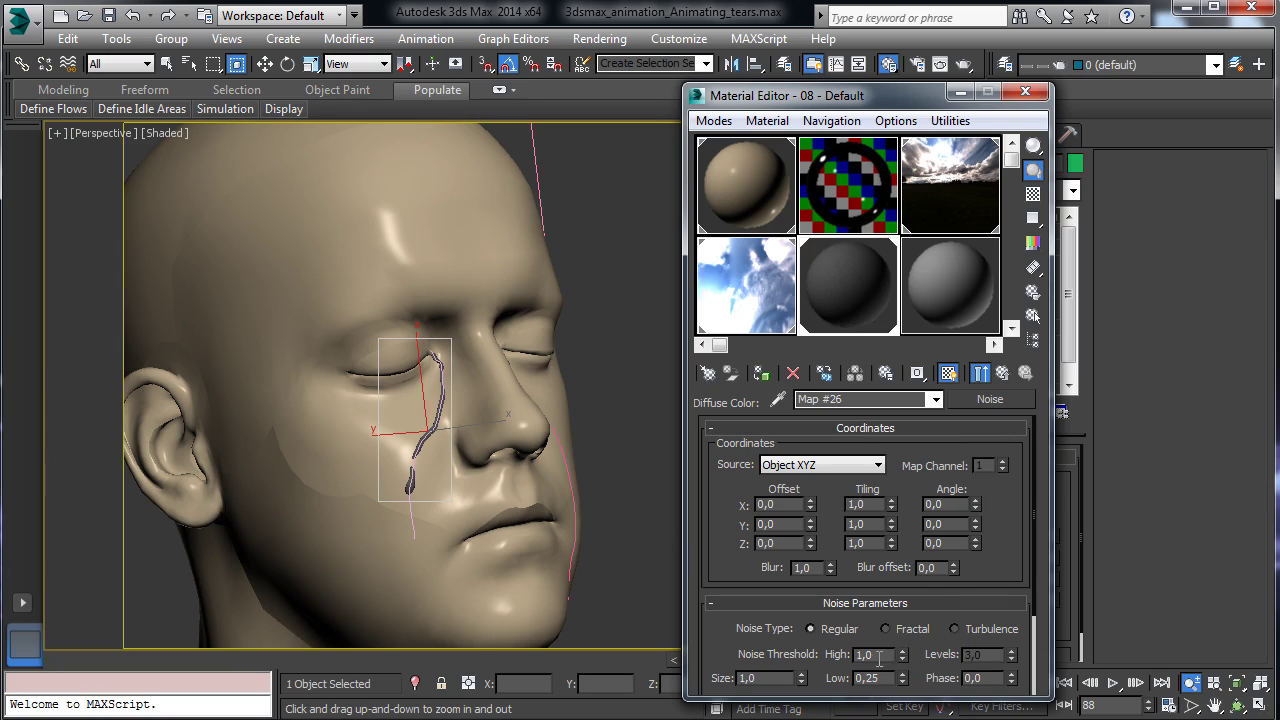
right_click(903, 680)
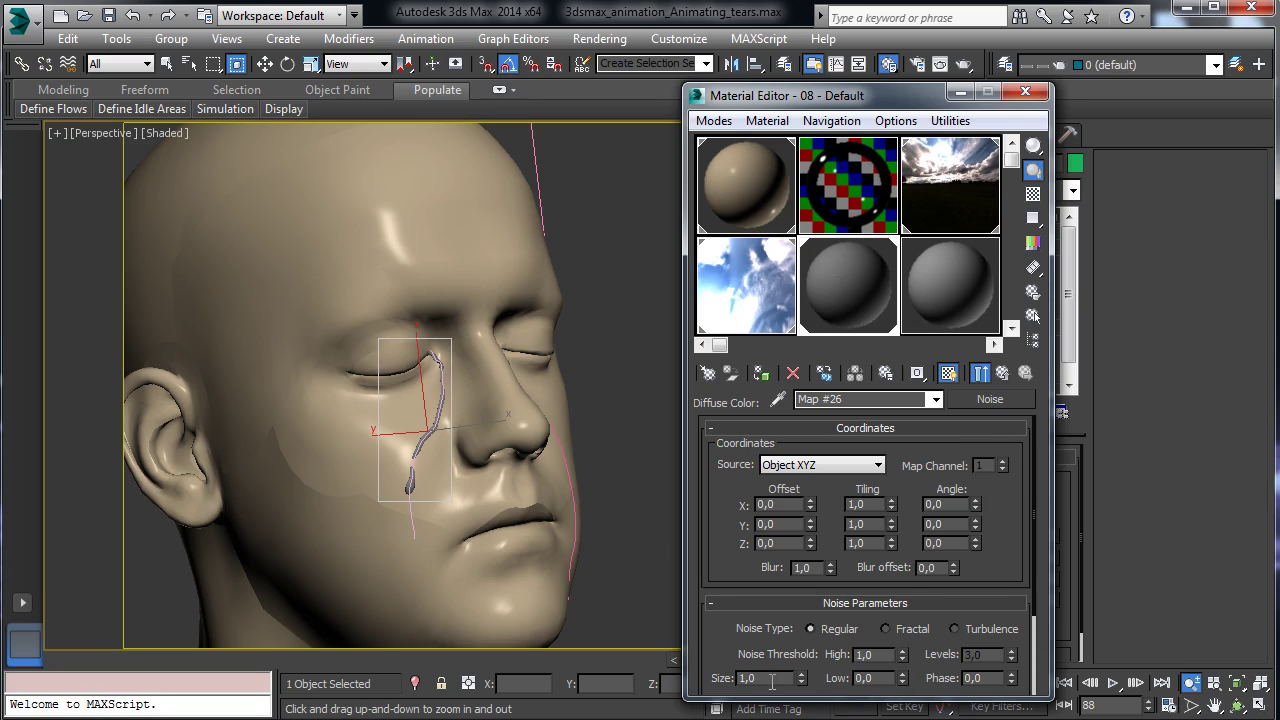
double_click(772, 681)
left_click(987, 105)
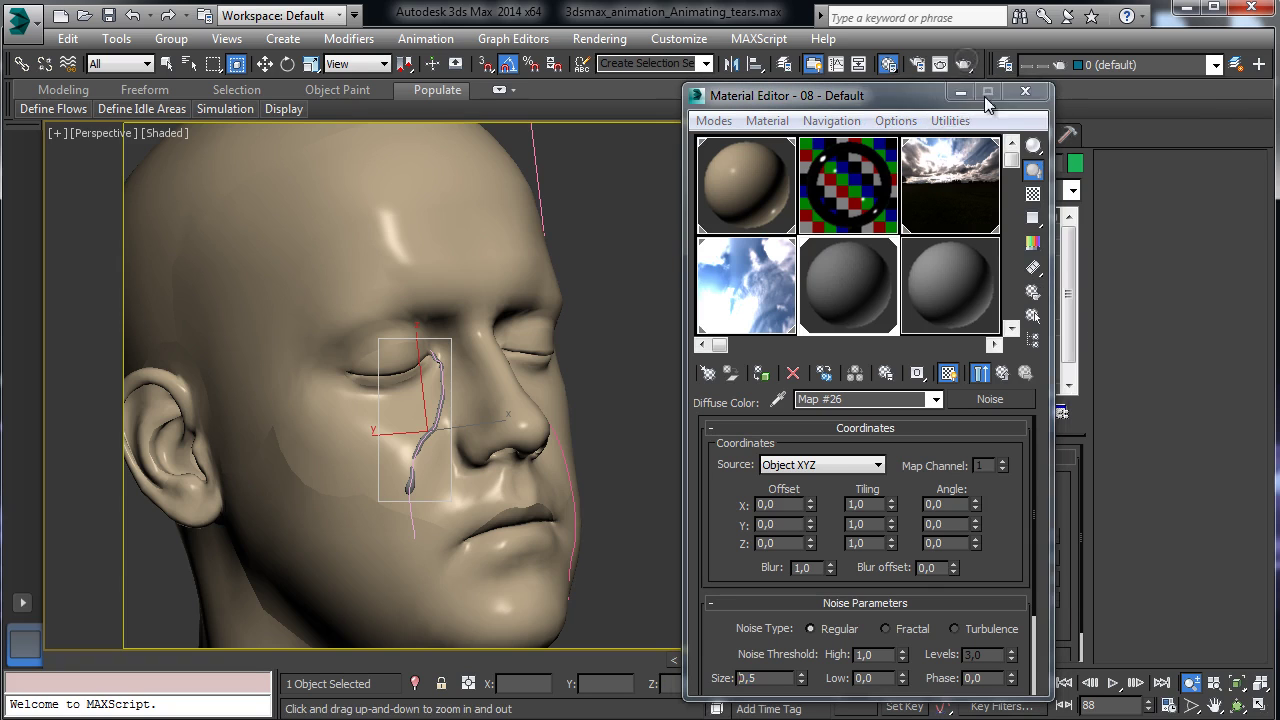
key("shift+q")
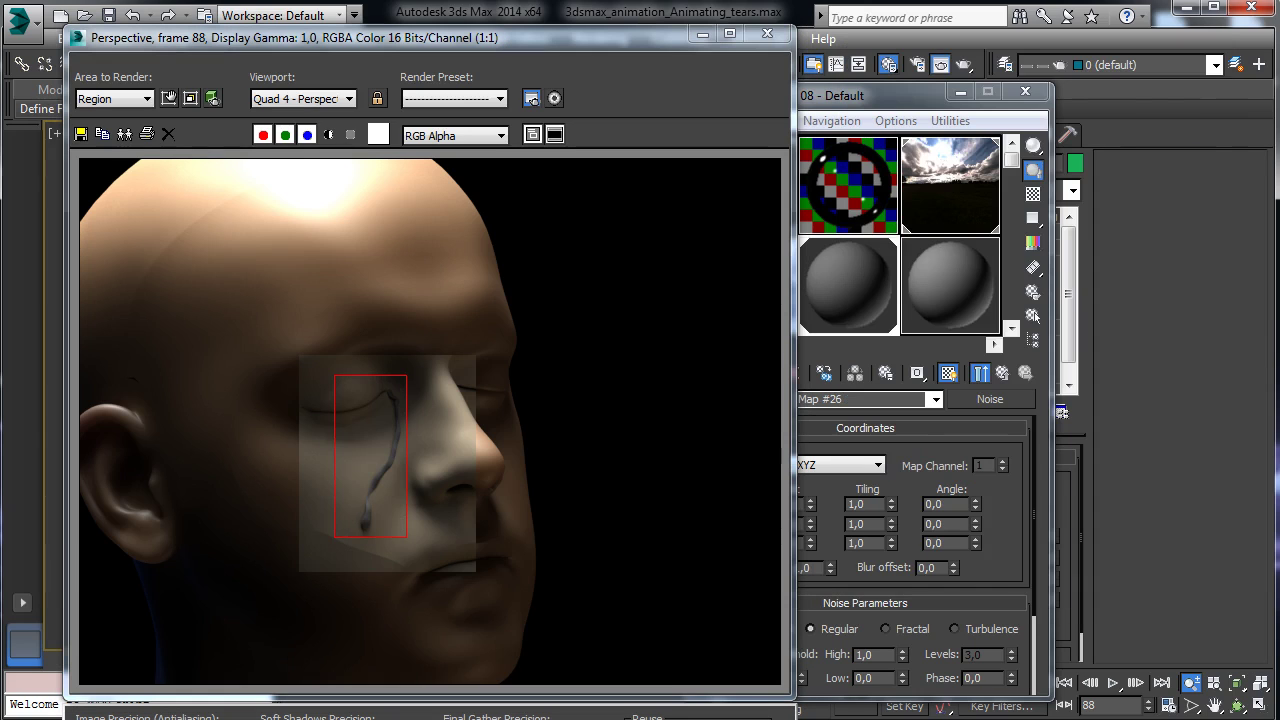
- Reduce the tear's Noise size to 0,2 and re-render the region to preview it
left_click(1006, 505)
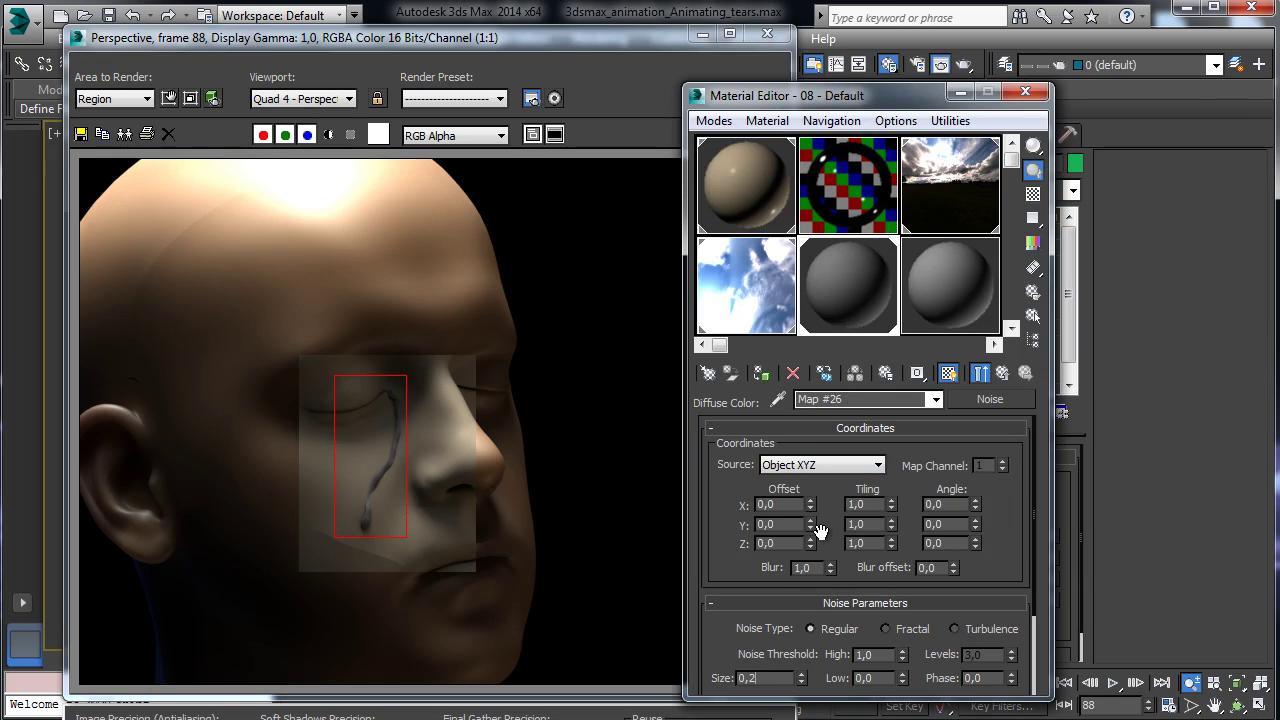
key("Return")
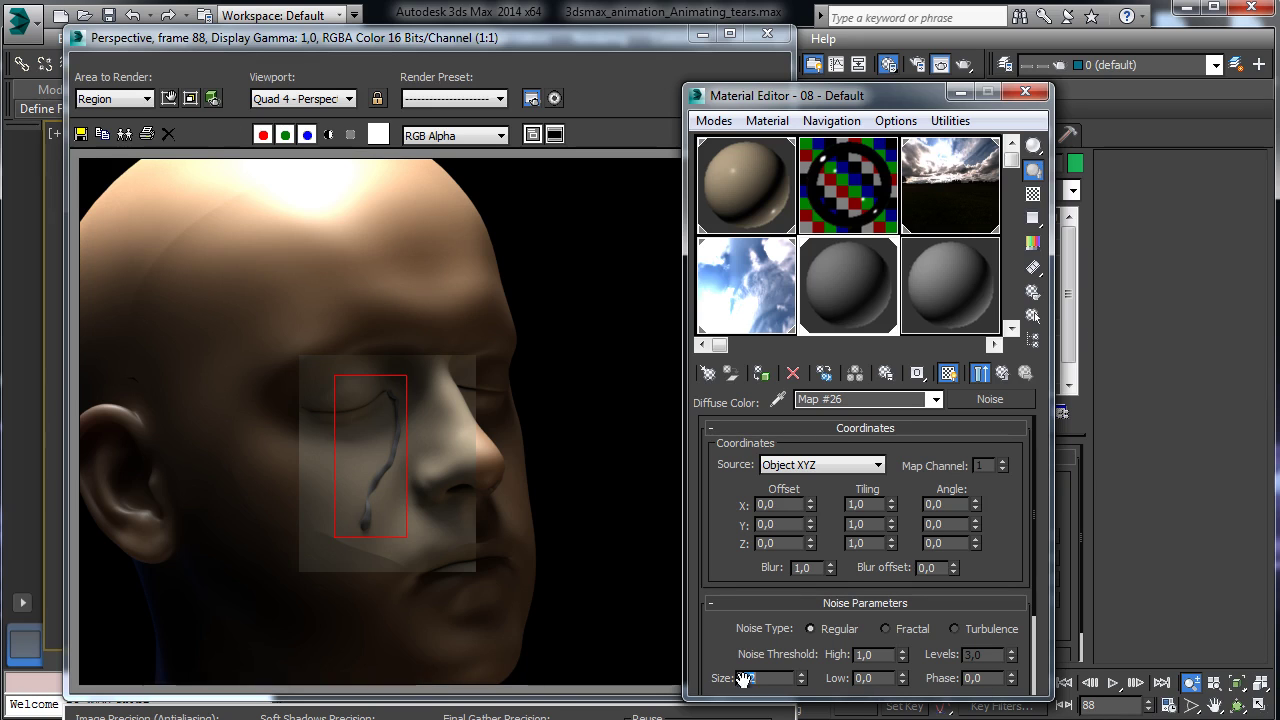
key("shift+q")
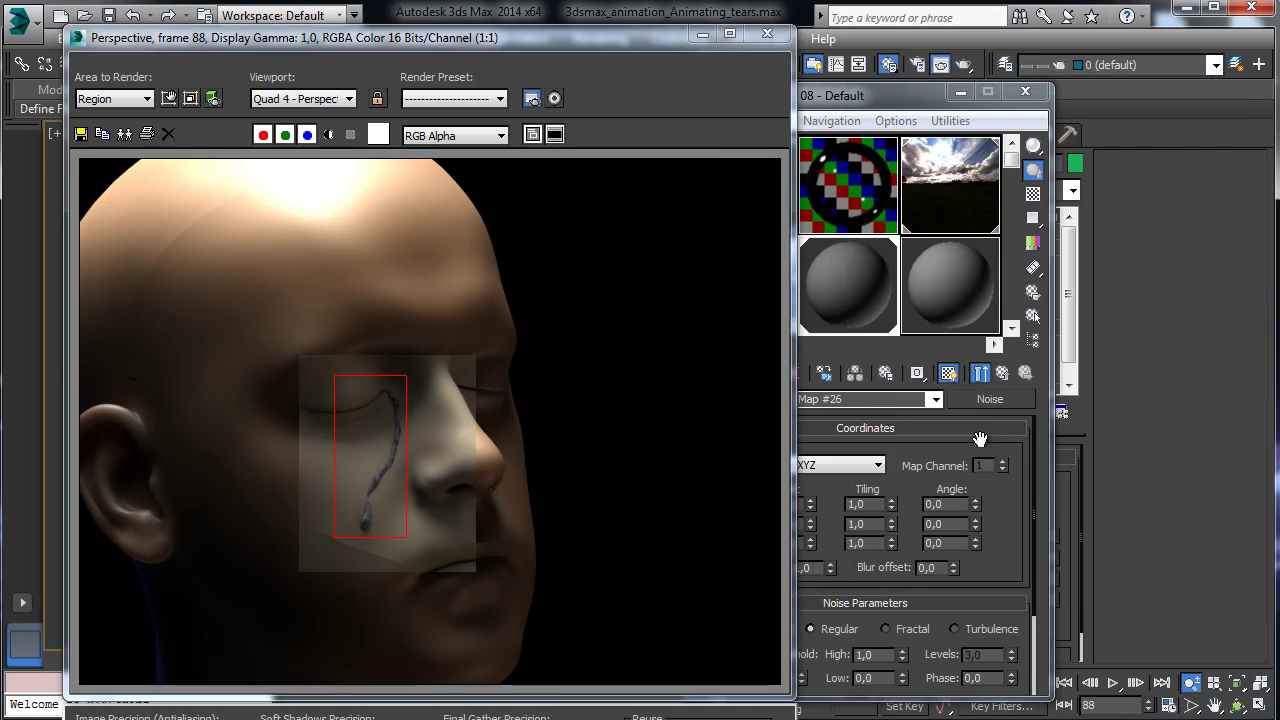
- Copy the Noise map for reuse
left_click_drag(912, 90, 1067, 51)
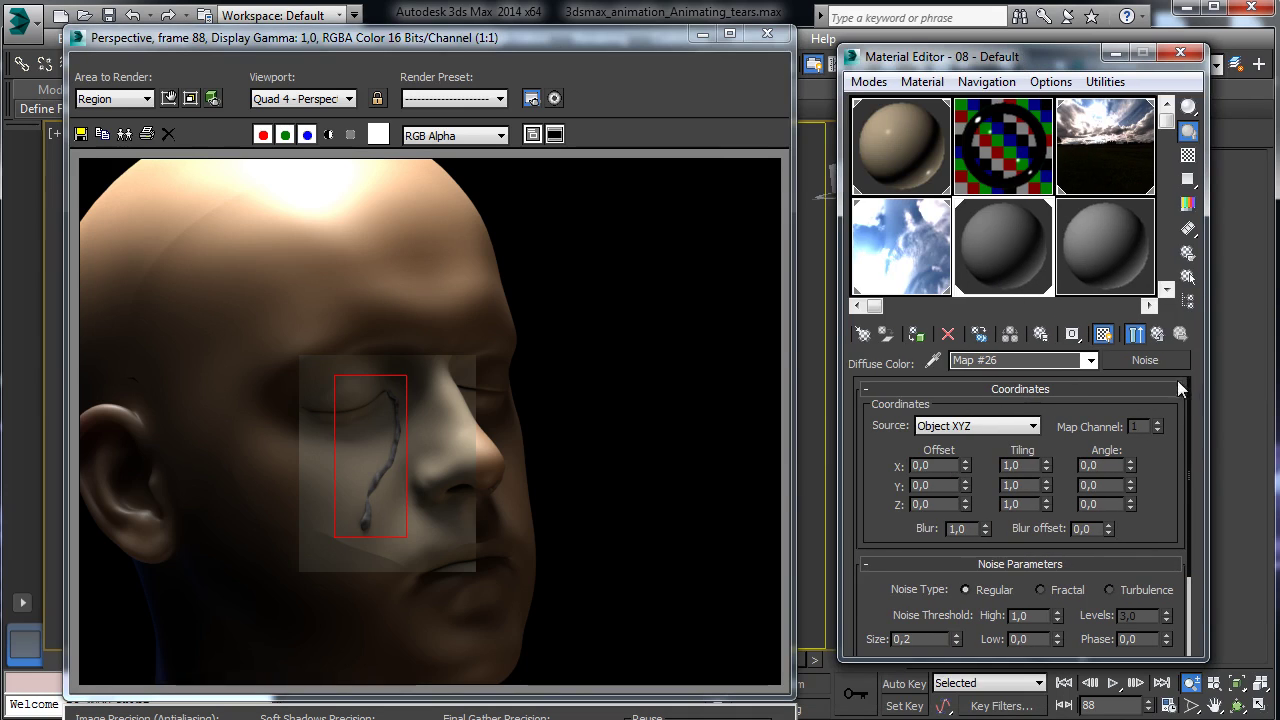
right_click(1155, 358)
left_click(1200, 391)
- Paste a copy of the Noise map into the Tear material's Bump slot
left_click(908, 158)
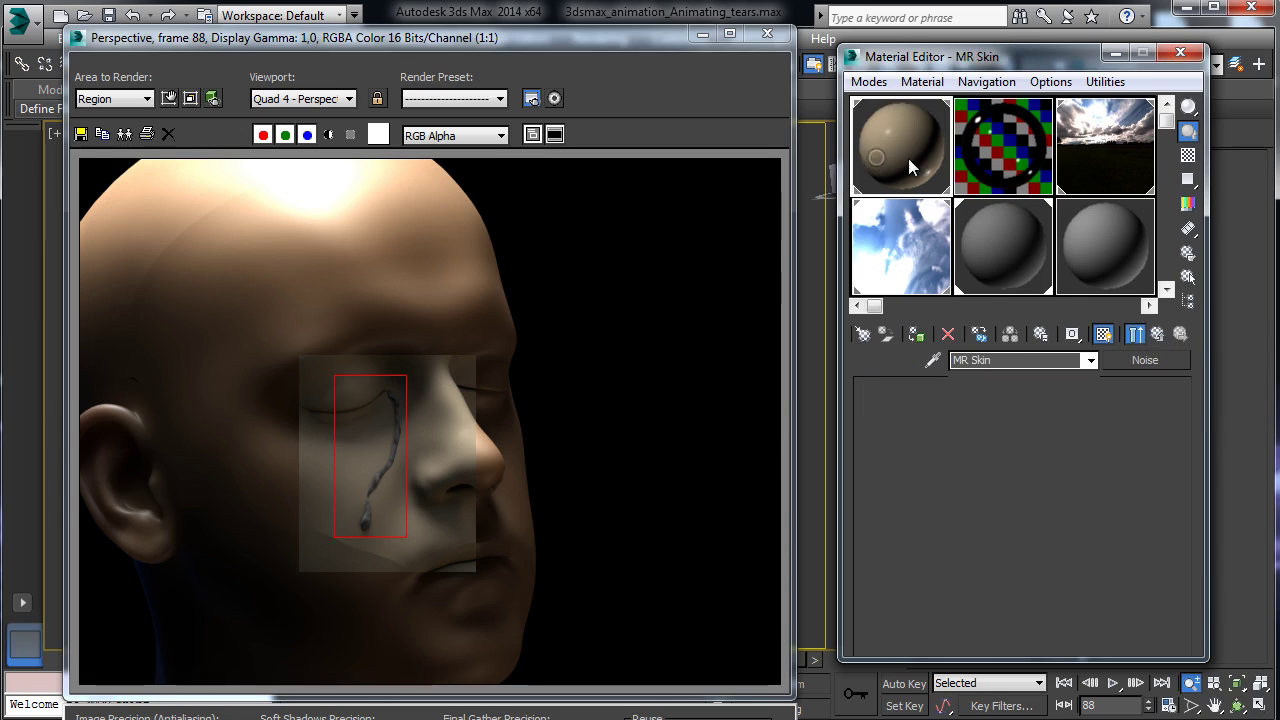
left_click(1013, 220)
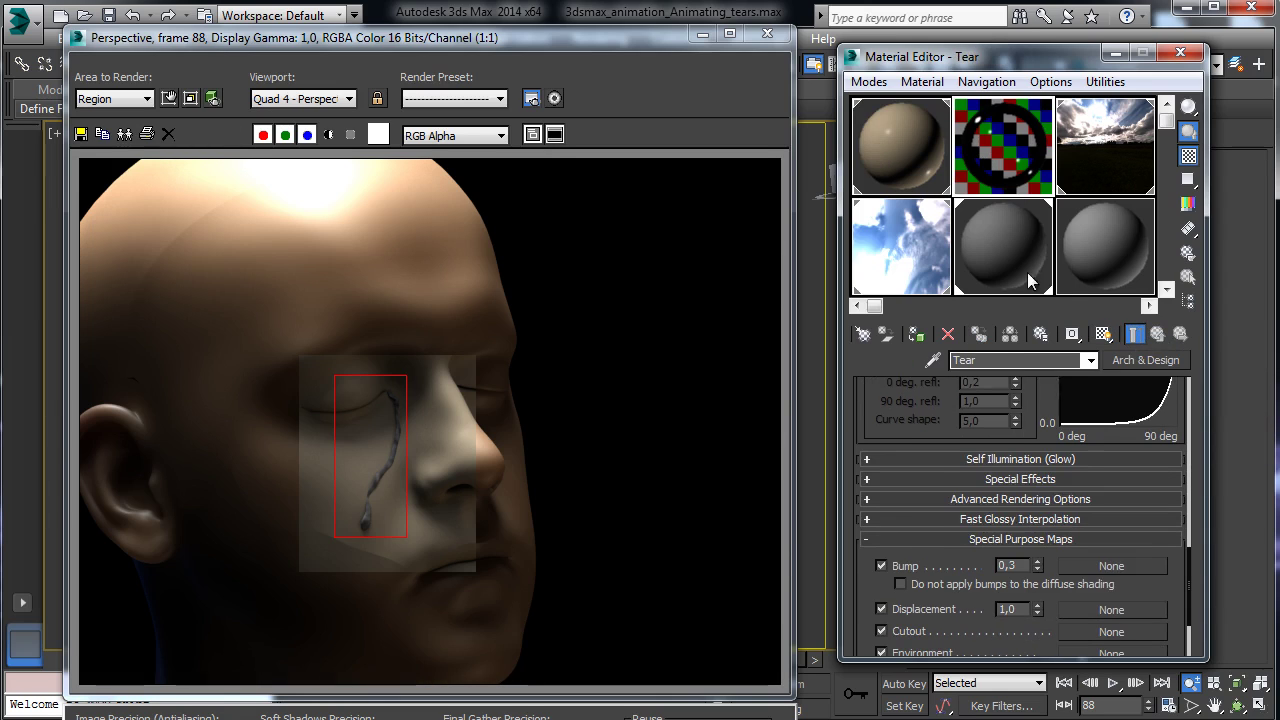
right_click(1067, 565)
left_click(1125, 577)
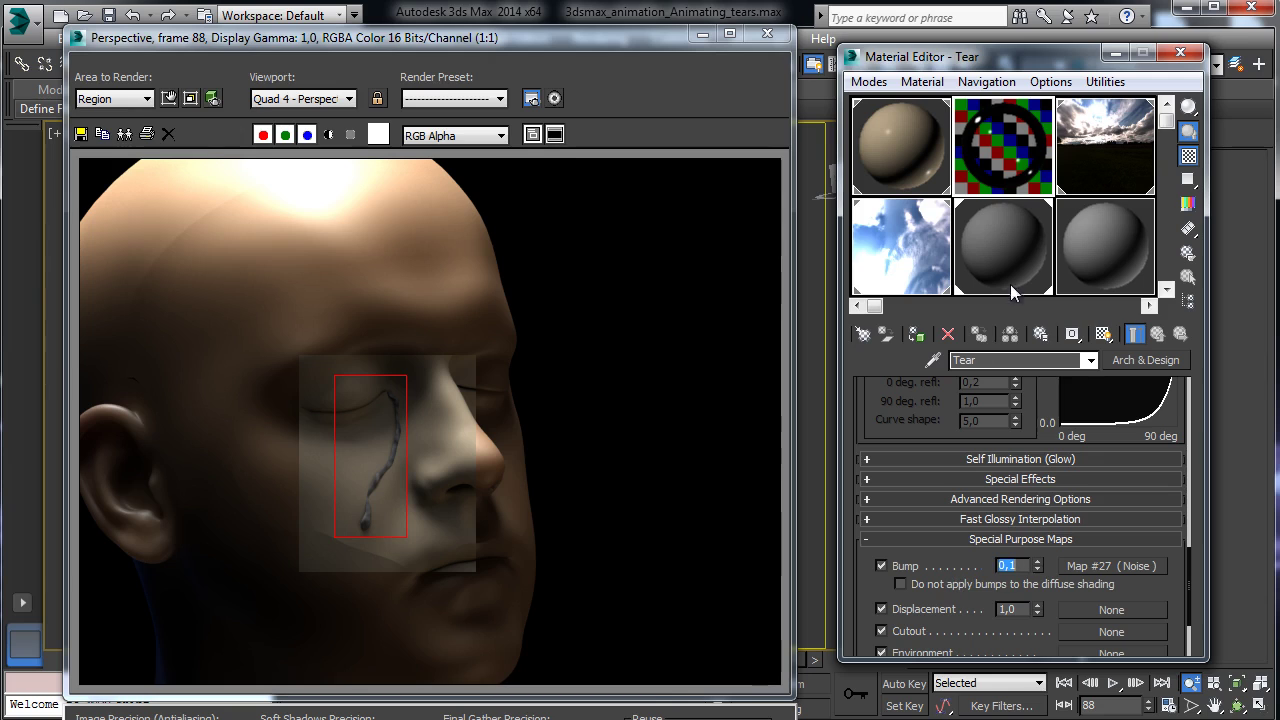
- Put away the render and material editor windows and render the scene again
left_click(703, 33)
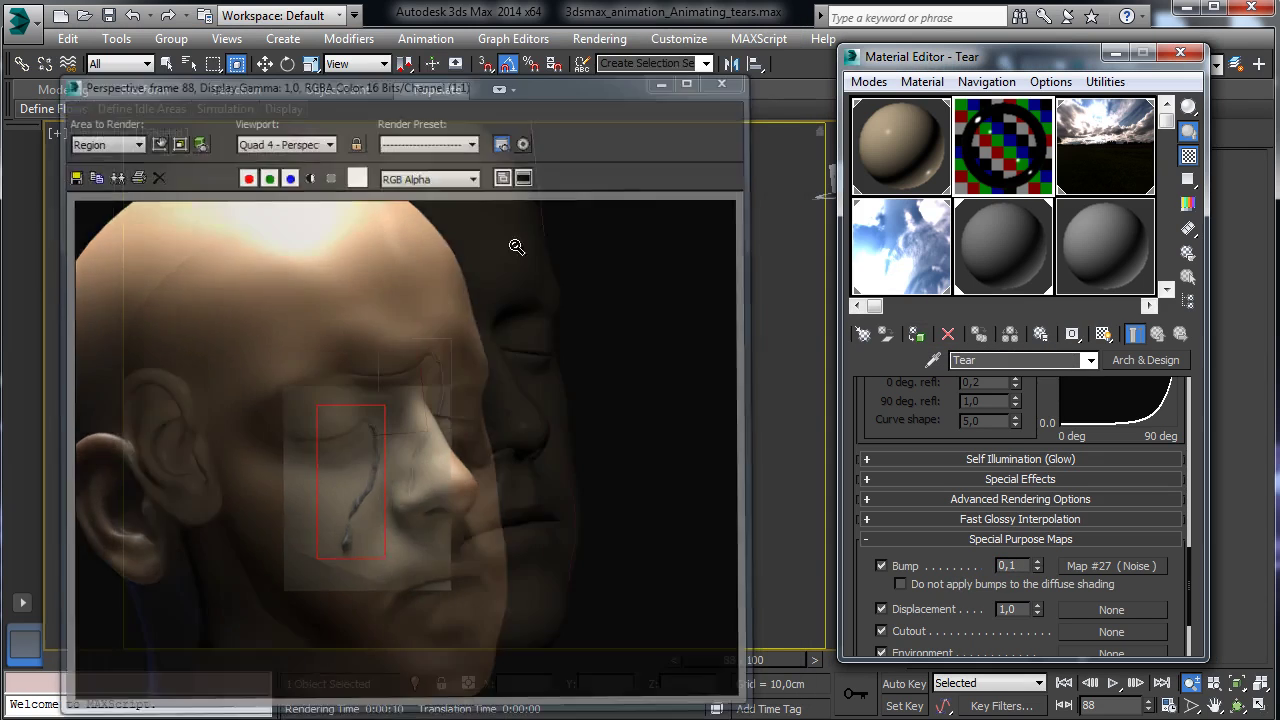
left_click_drag(1048, 59, 994, 74)
left_click(1012, 62)
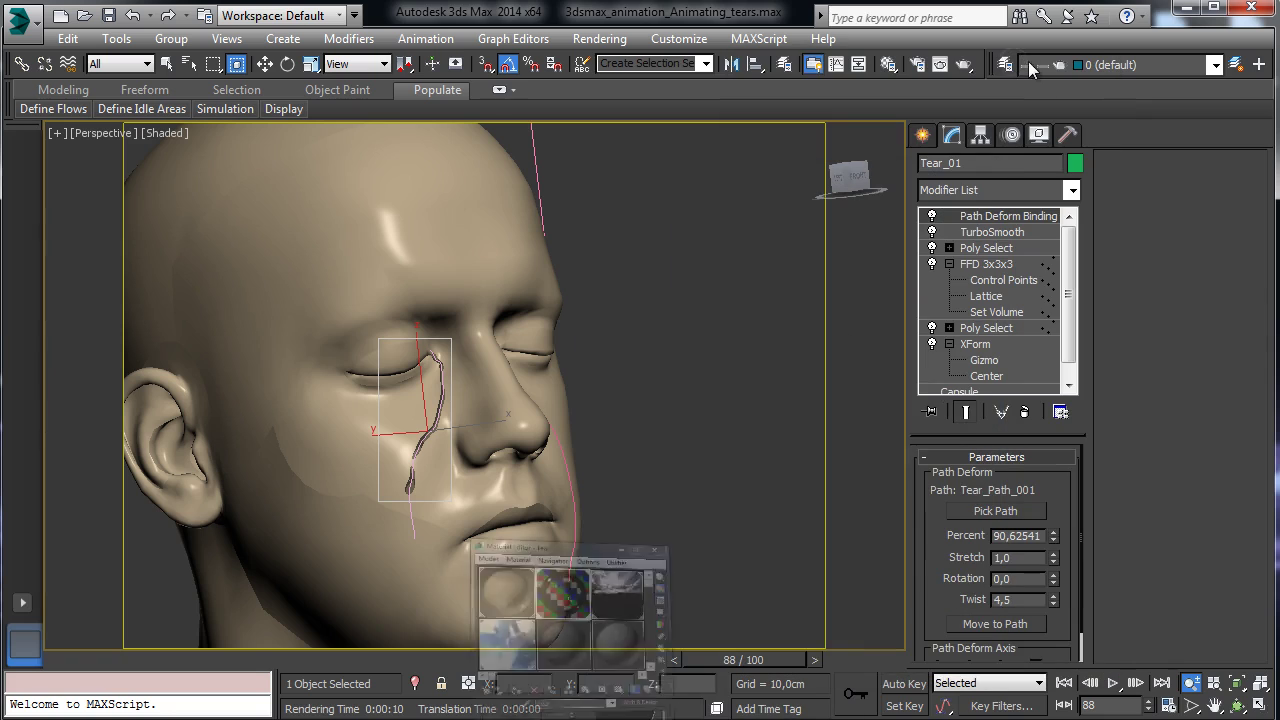
left_click(964, 64)
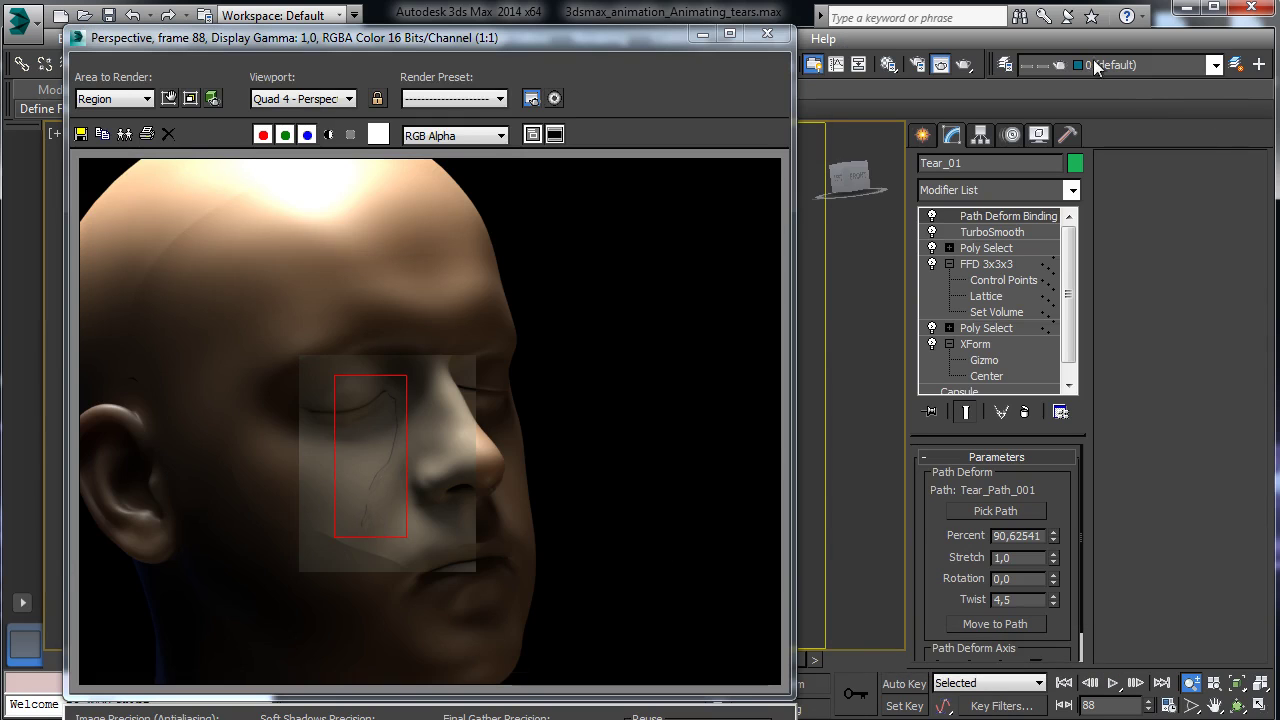
- Set the Tear bump amount to 0,5, re-render the tear region, then select MR Skin
left_click(888, 64)
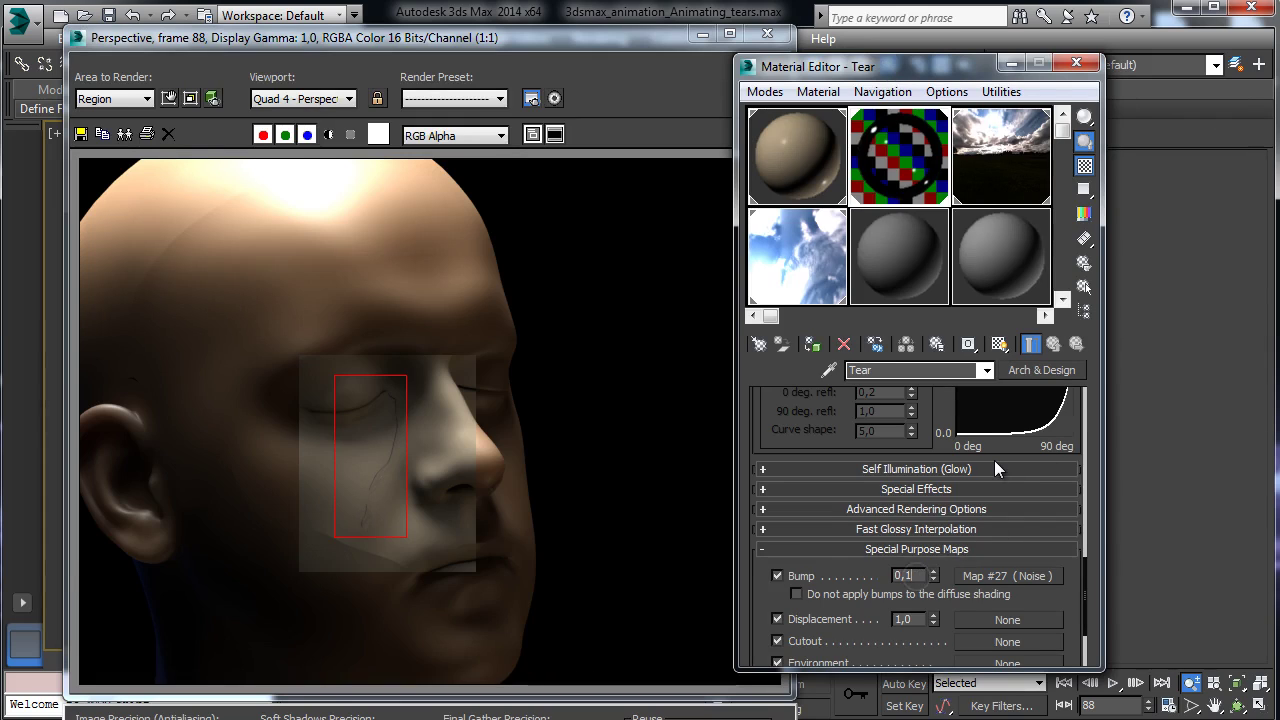
key("BackSpace")
type("5")
key("Return")
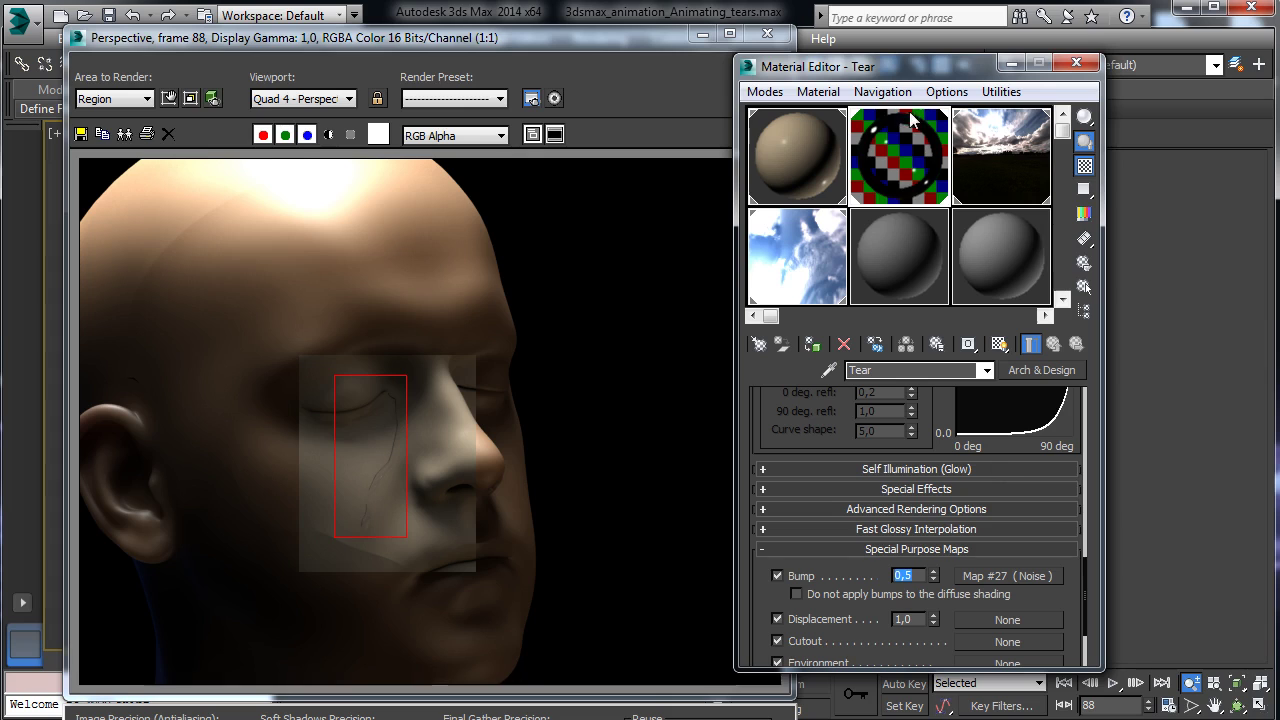
left_click(635, 48)
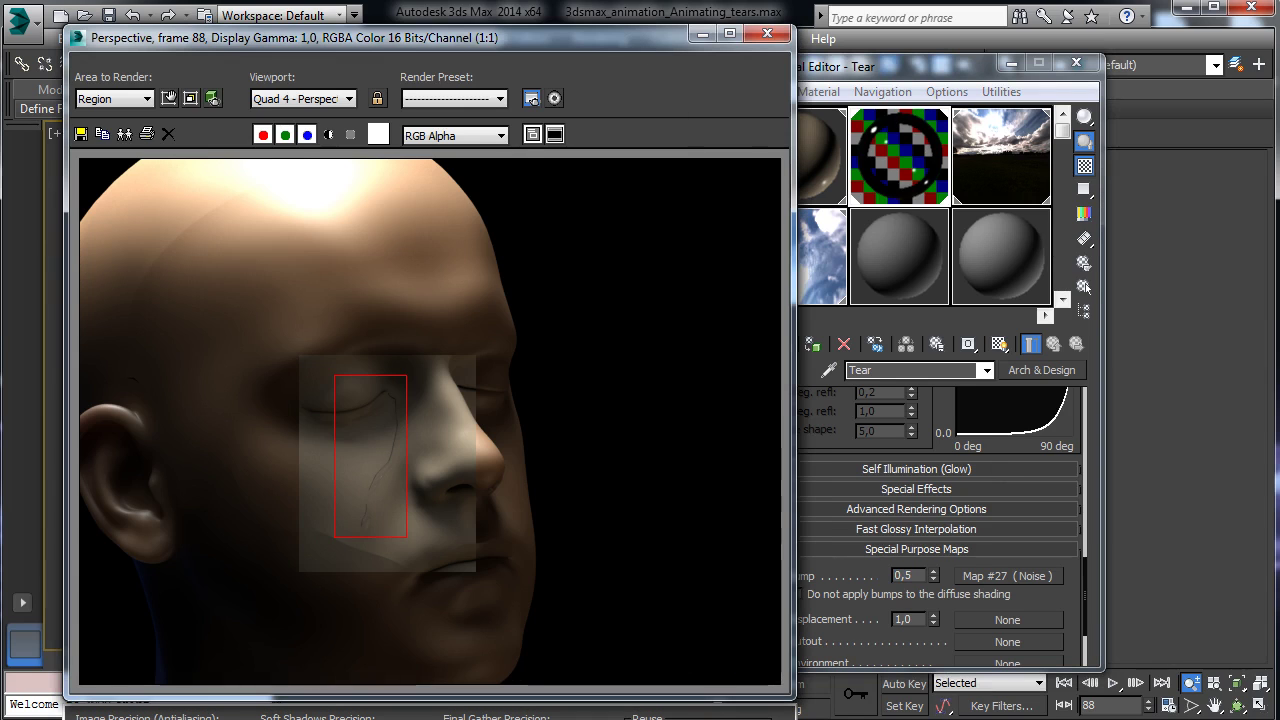
key("shift+q")
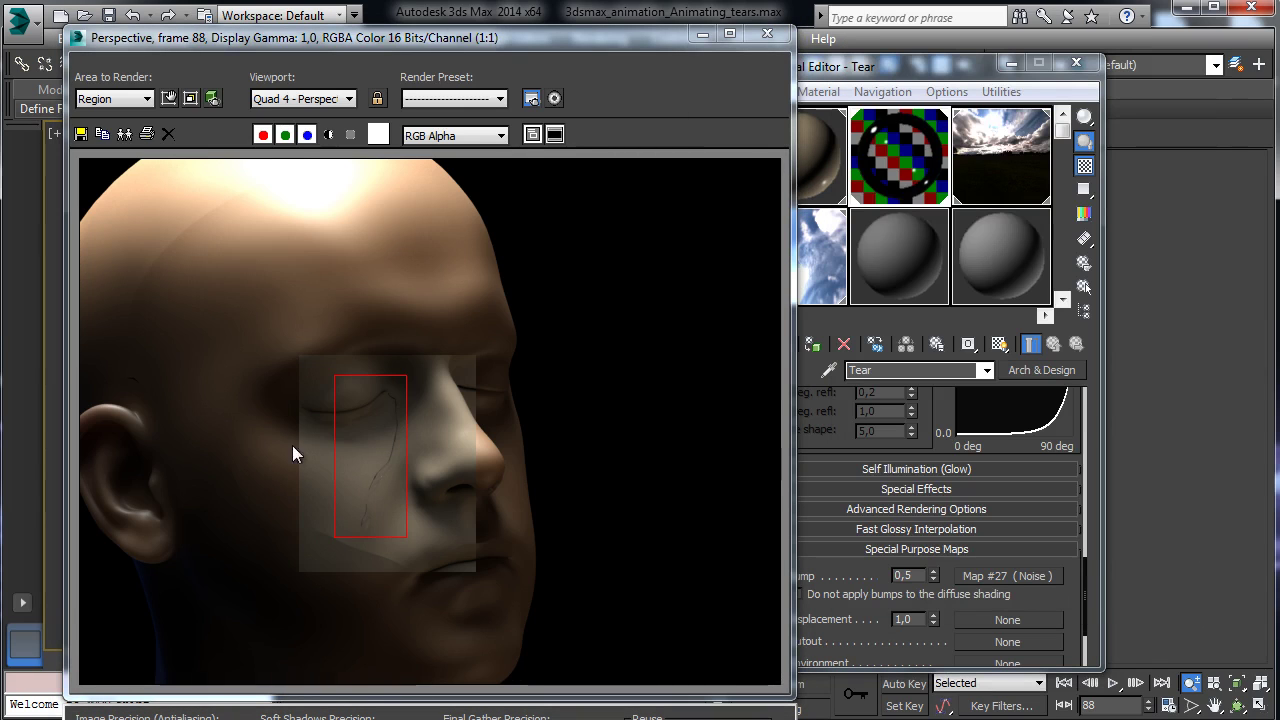
left_click(703, 33)
left_click(797, 157)
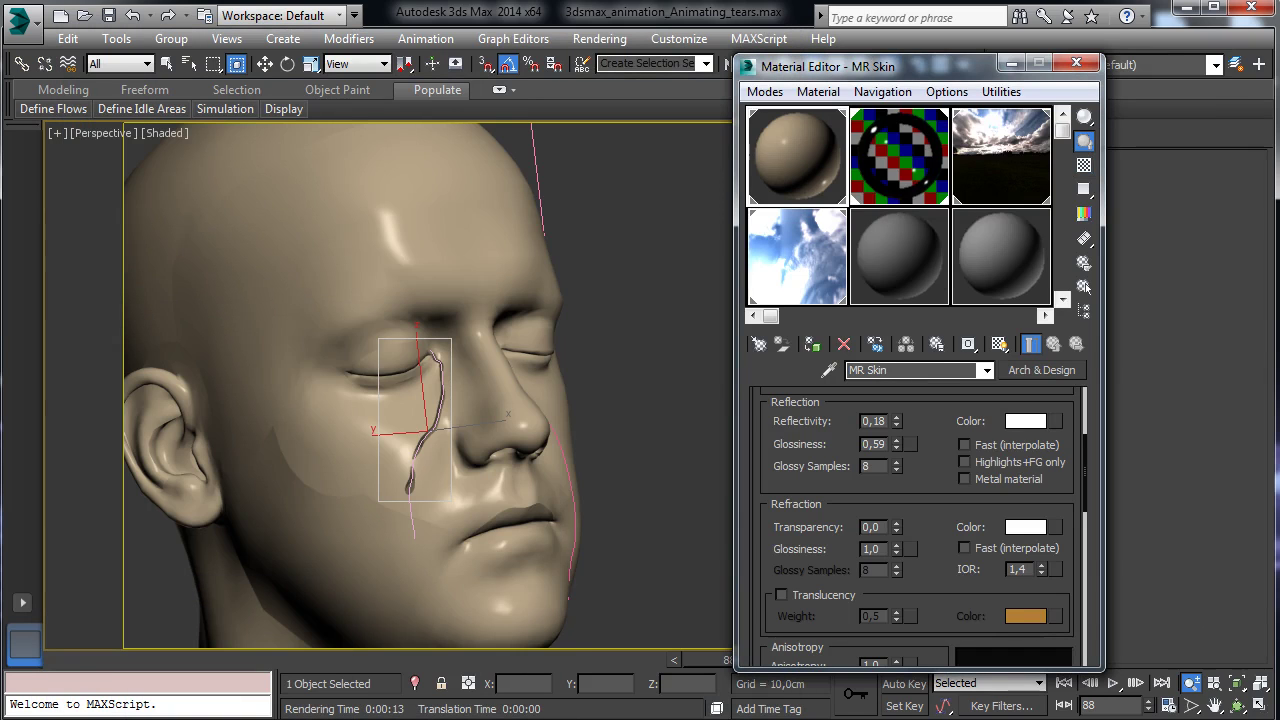
- Load Map-COL.jpg as a Bitmap in MR Skin's Diffuse and show it in the viewport
left_click_drag(933, 424, 930, 598)
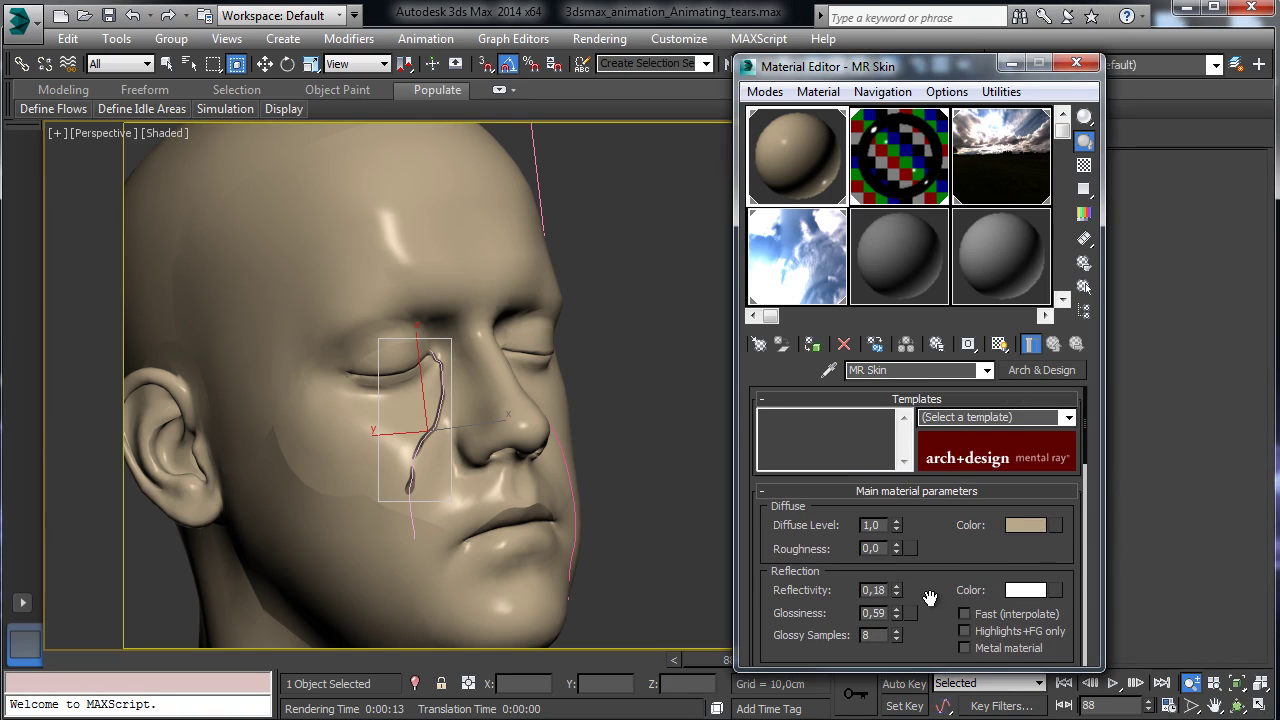
left_click(1056, 525)
double_click(326, 175)
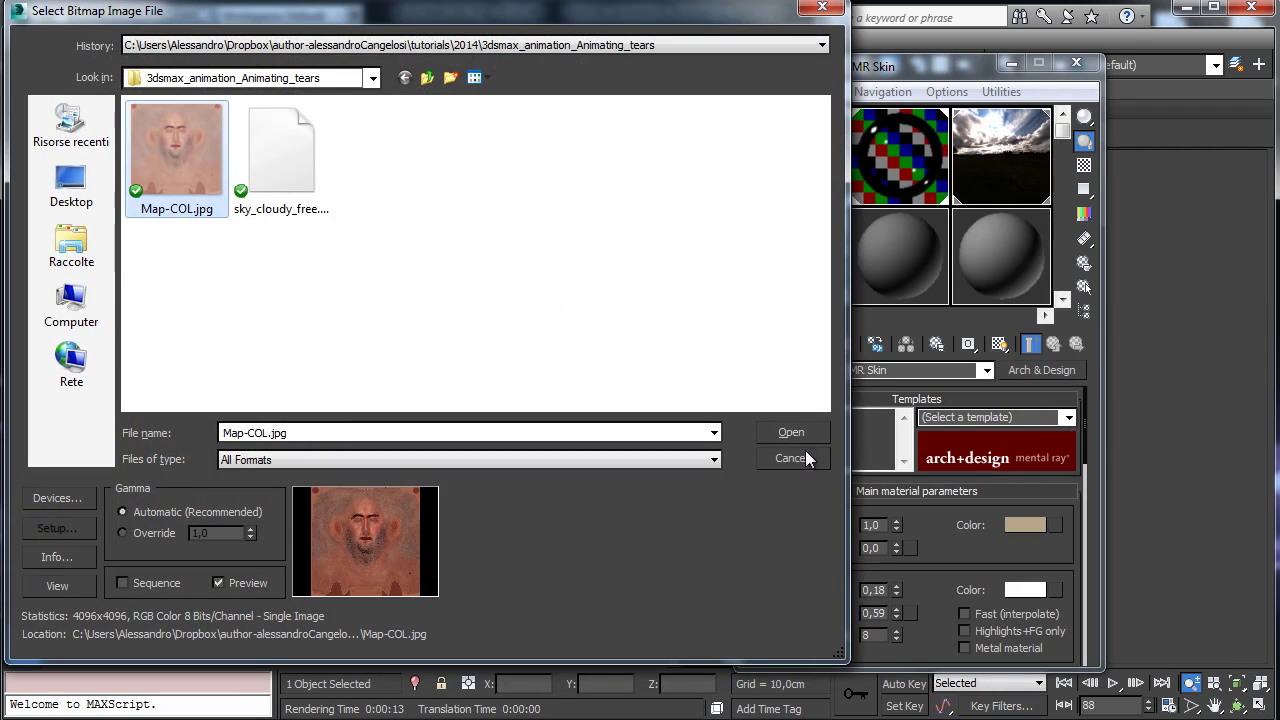
left_click(791, 433)
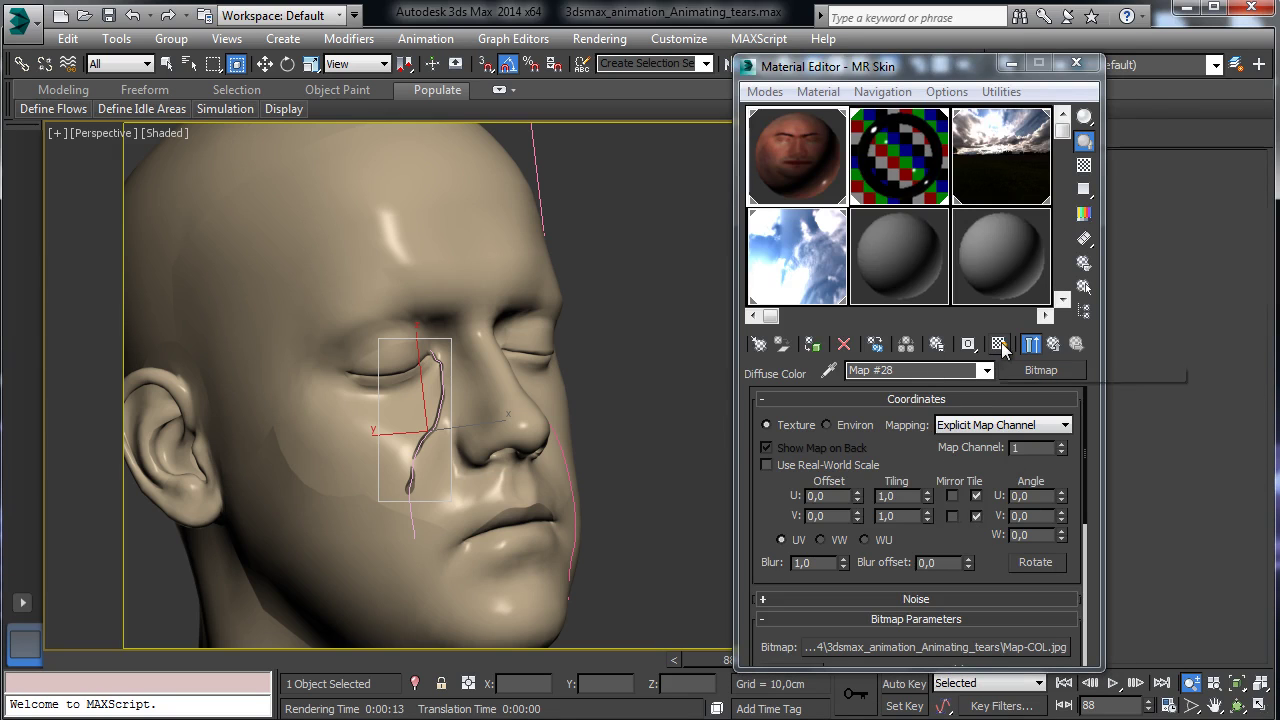
left_click(1001, 344)
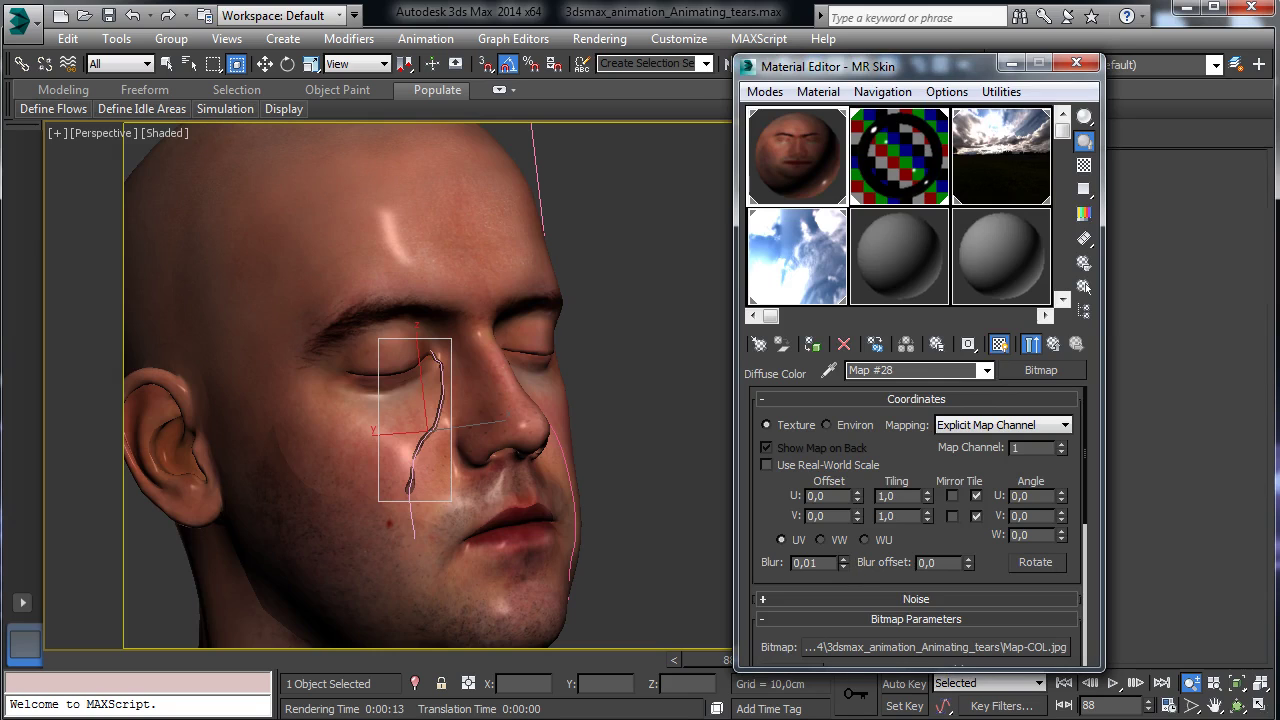
- Replace the diffuse bitmap with Color Correction, keeping the bitmap as a sub-map
scroll(962, 525, "down", 5)
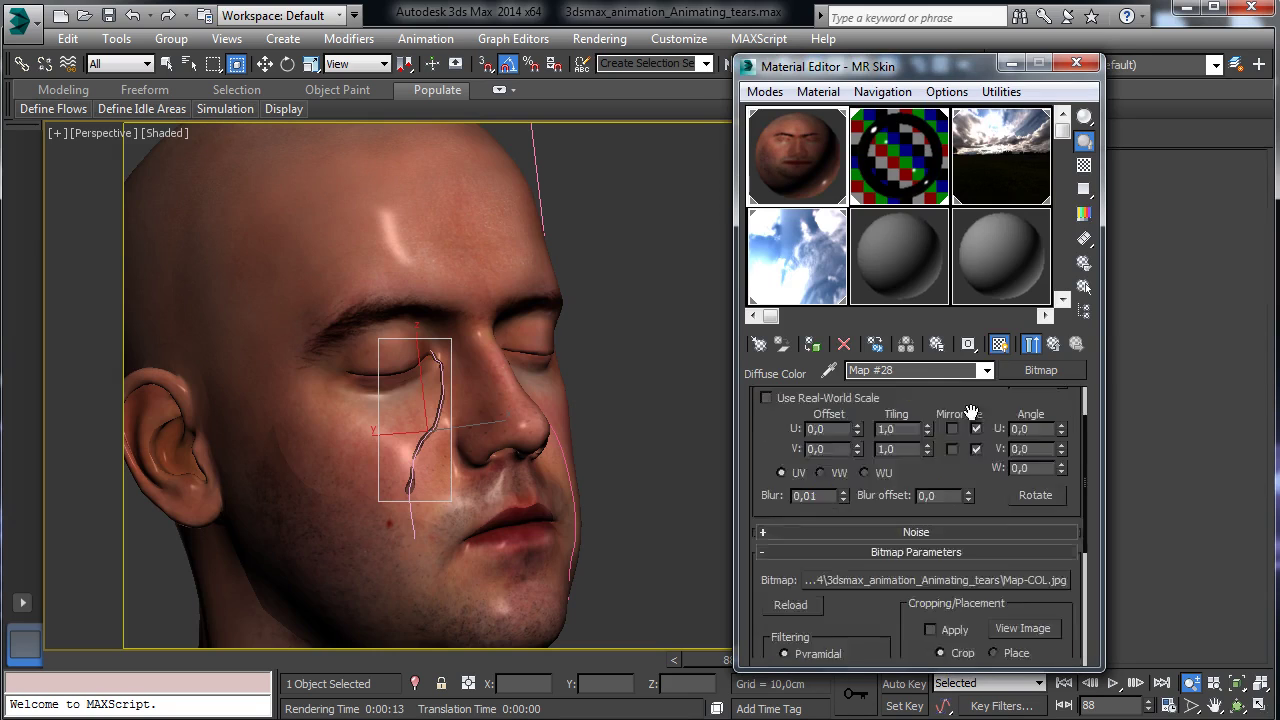
left_click(1041, 370)
left_click(359, 258)
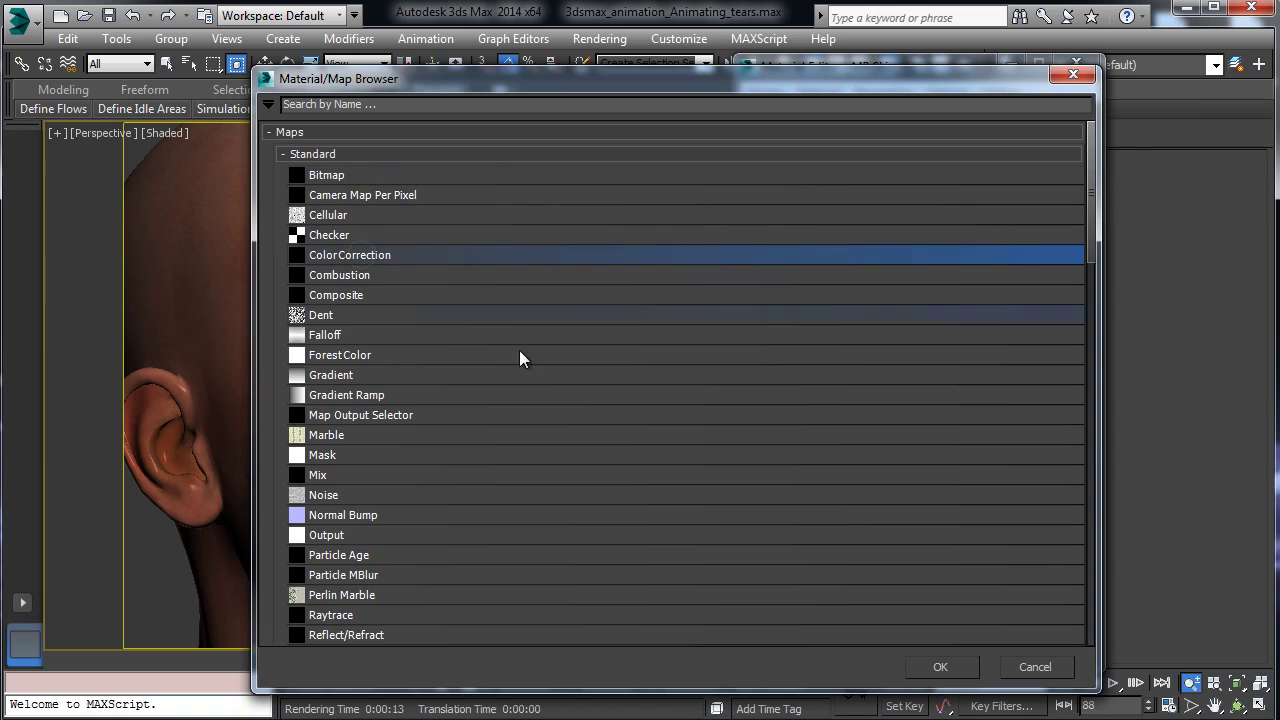
left_click(969, 666)
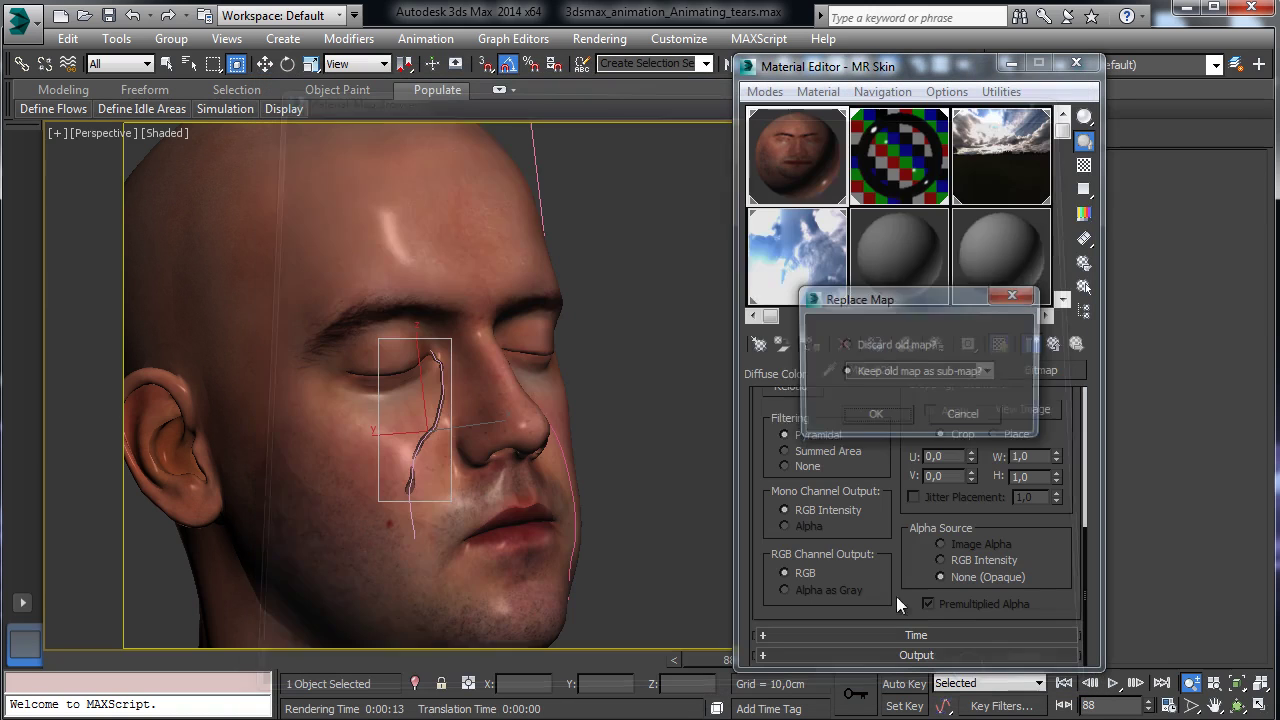
left_click(893, 418)
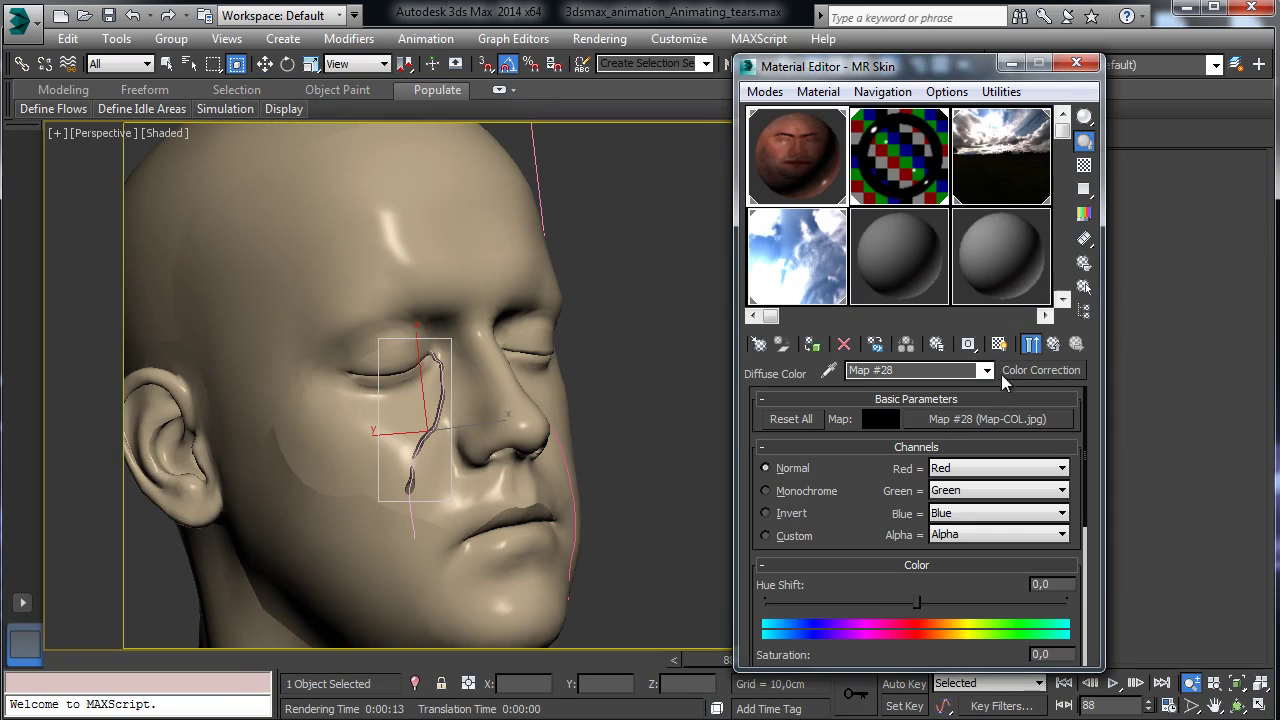
- Lower saturation to about -56, raise brightness to 12,96, and close the Material Editor
left_click_drag(893, 469, 892, 427)
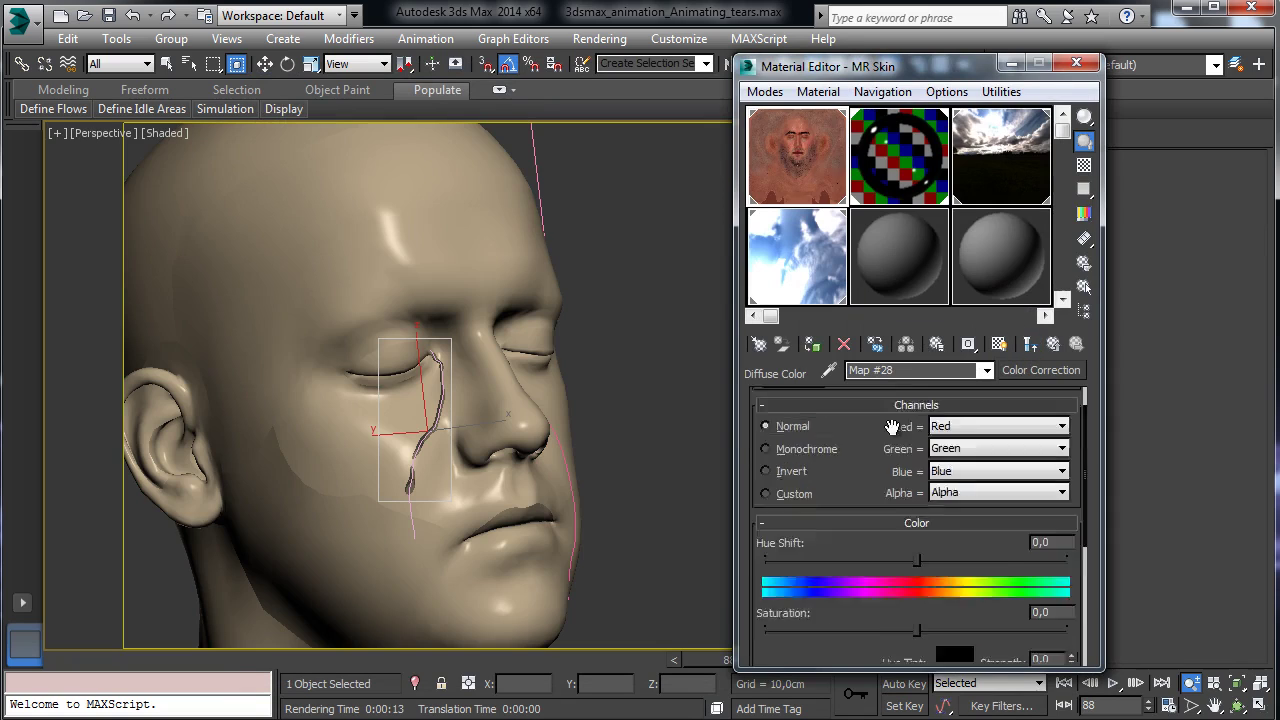
scroll(892, 427, "down", 3)
left_click_drag(916, 507, 832, 512)
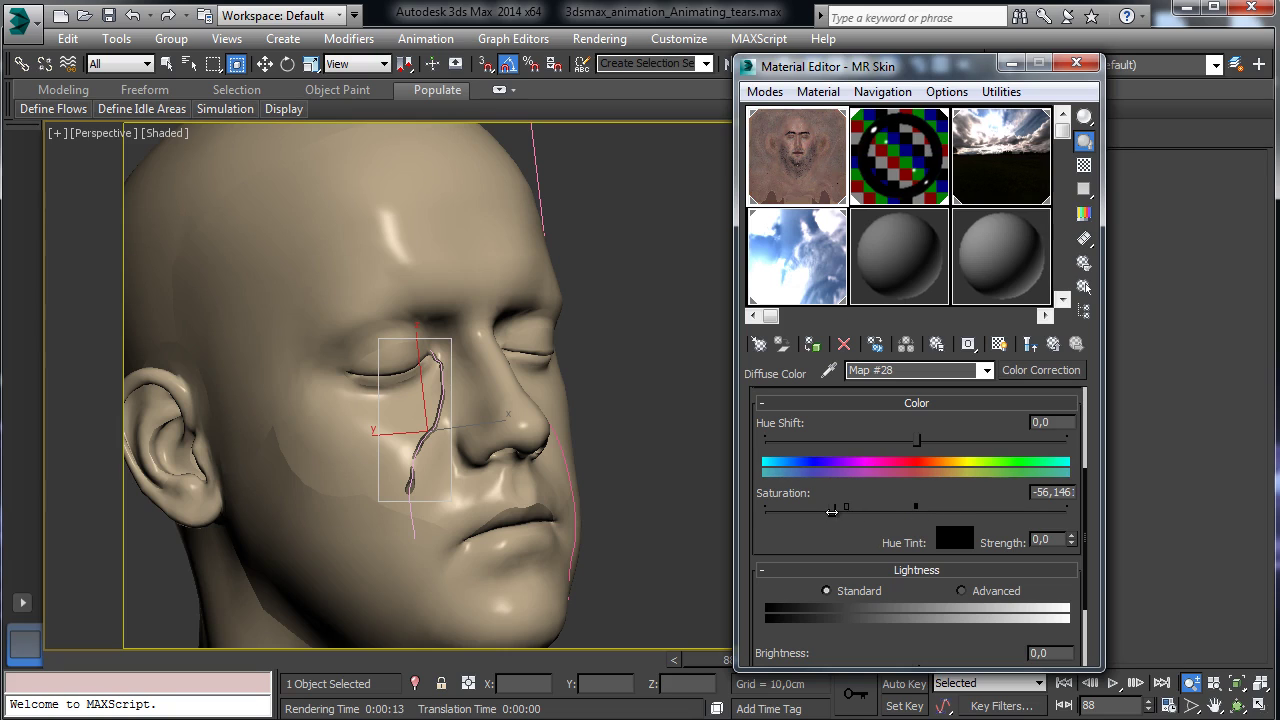
scroll(800, 531, "down", 3)
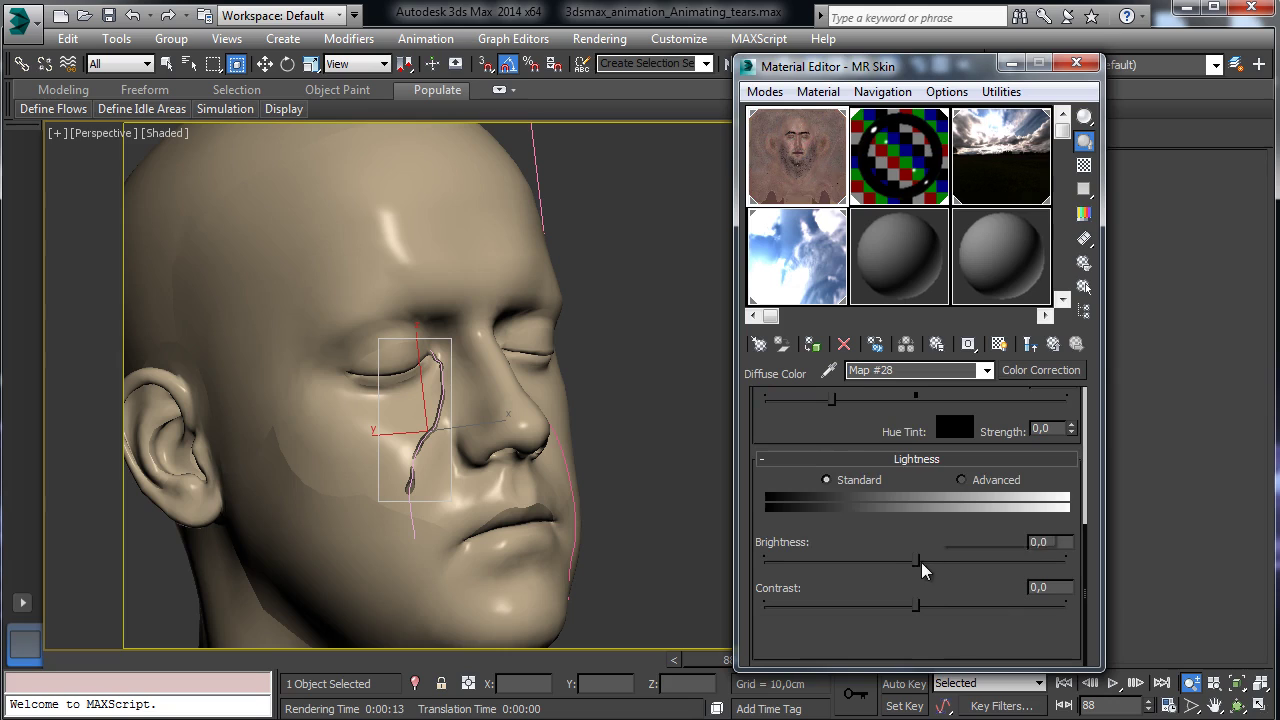
left_click_drag(922, 568, 936, 564)
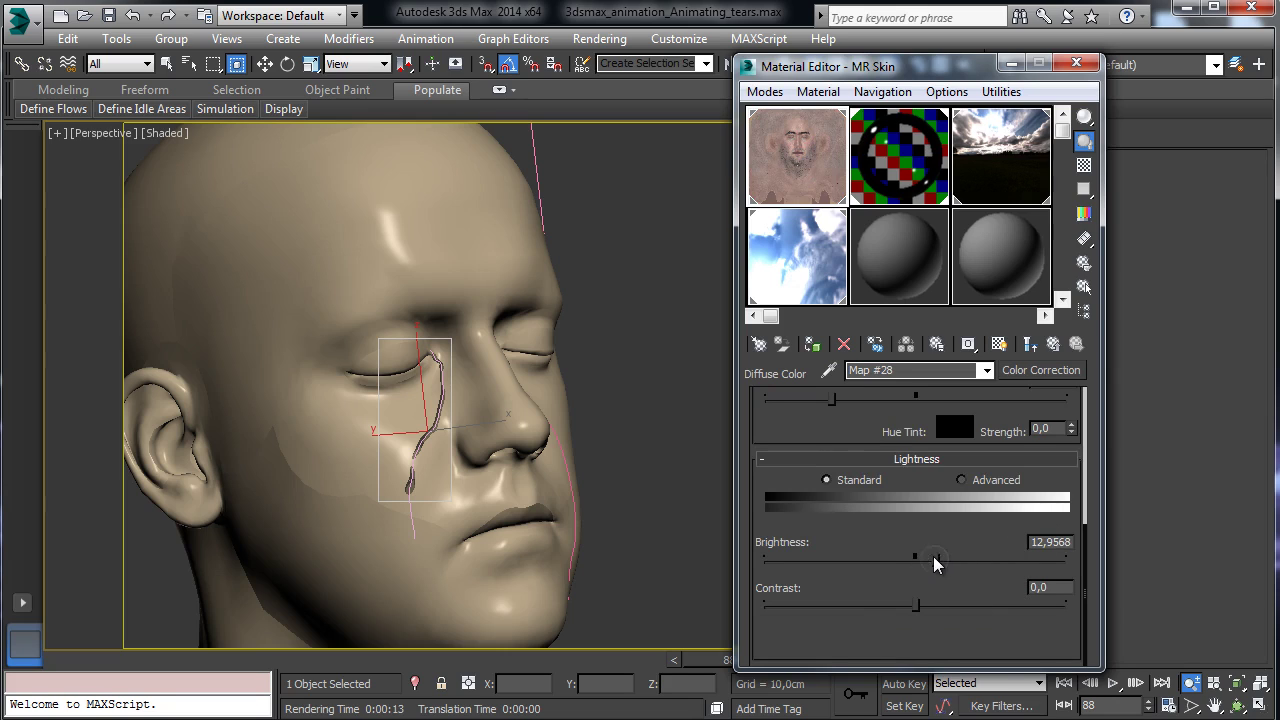
left_click(1076, 64)
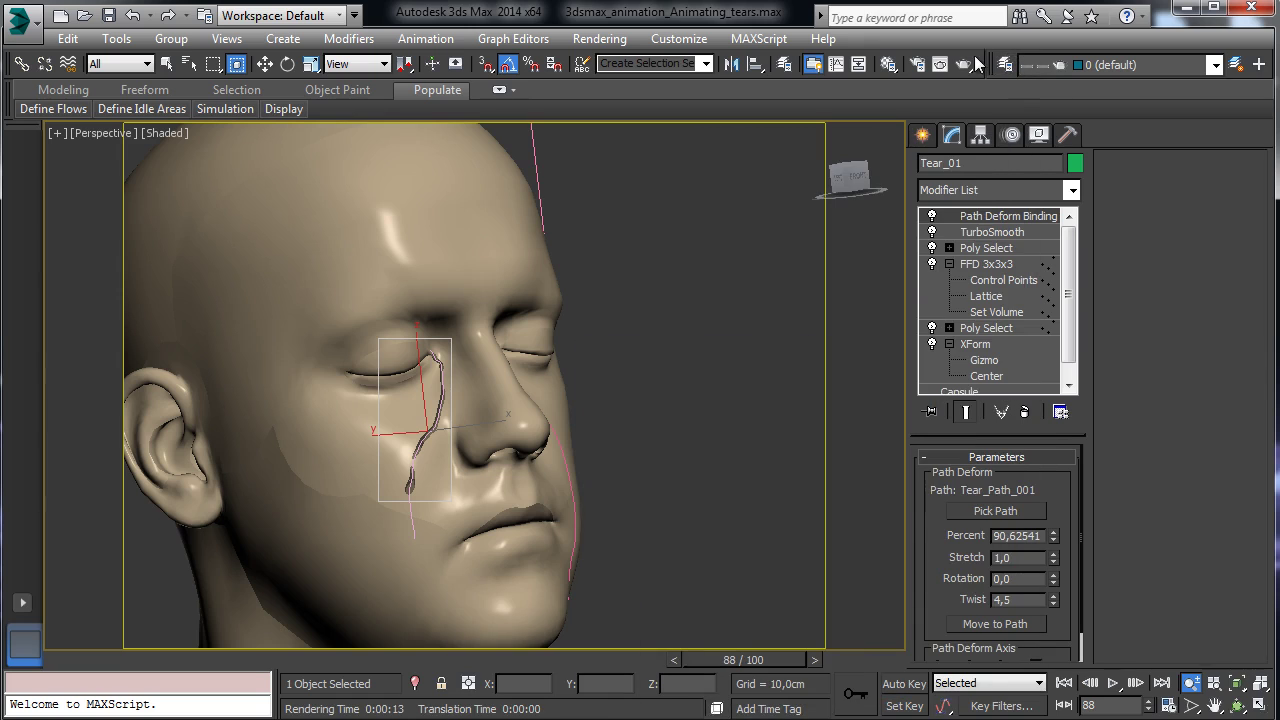
- Render a face-wide region of frame 88 to check the textured skin, then dismiss the render
left_click(940, 64)
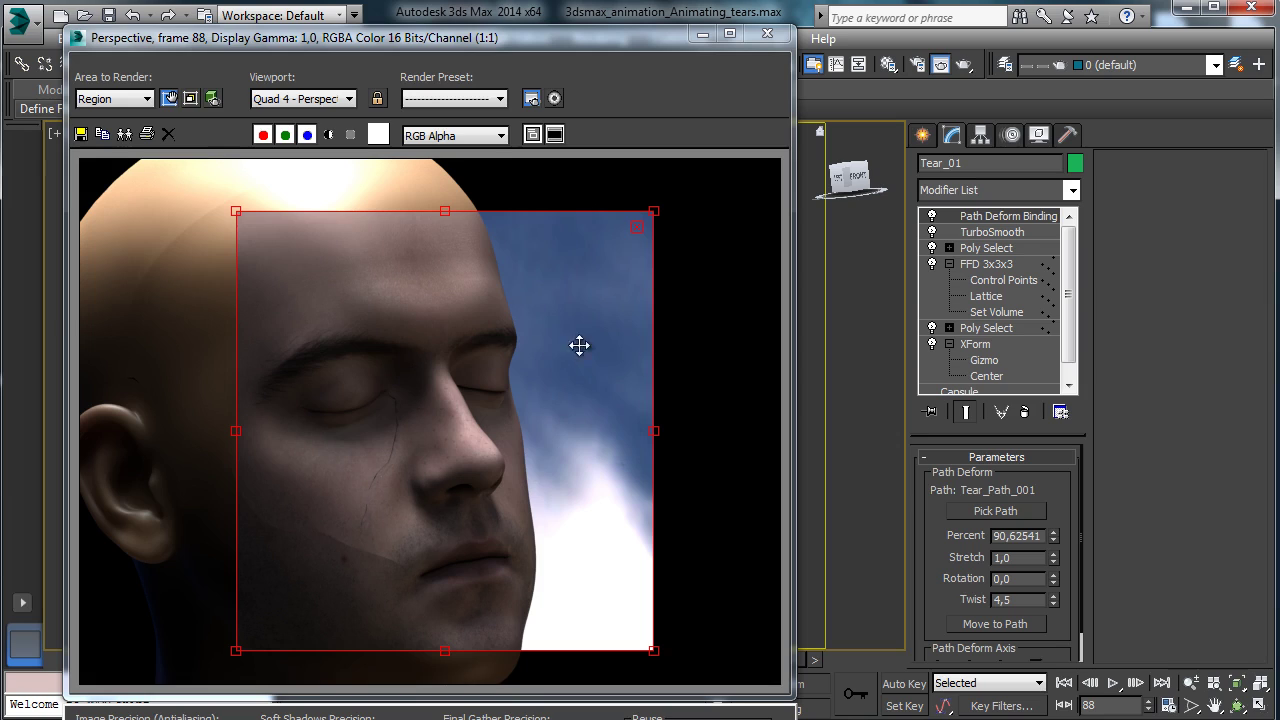
left_click(703, 39)
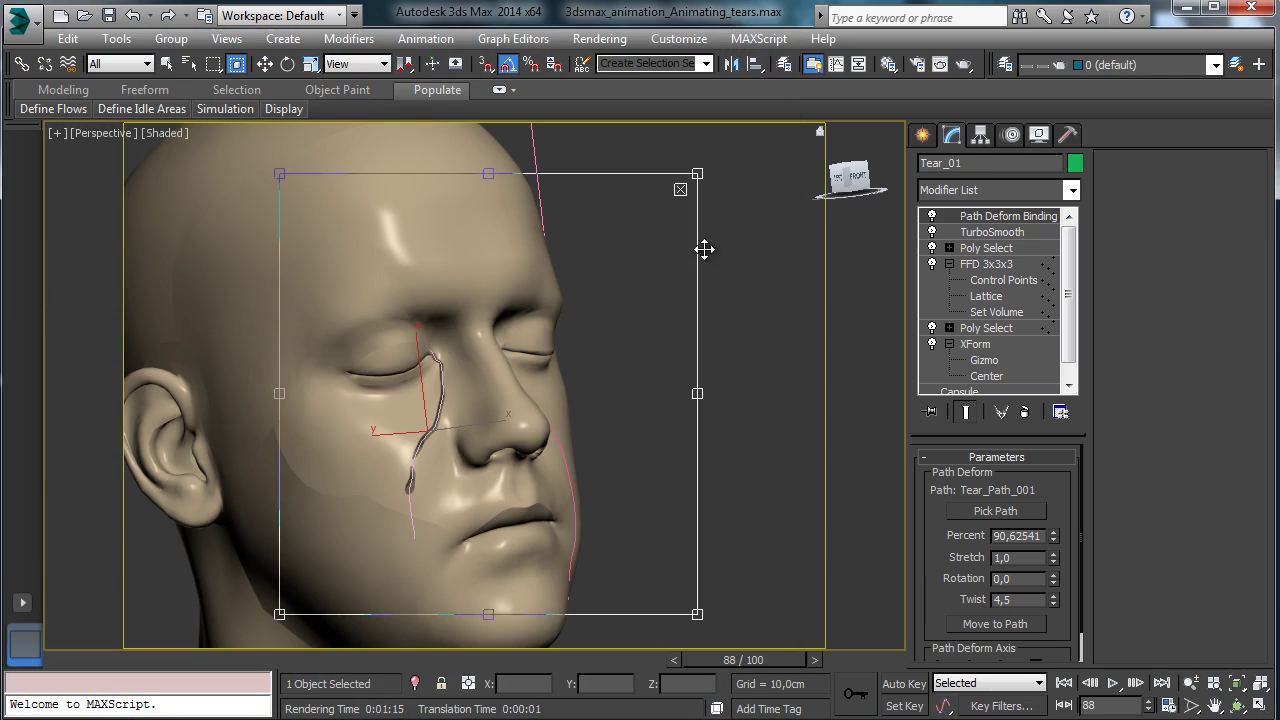
left_click(680, 189)
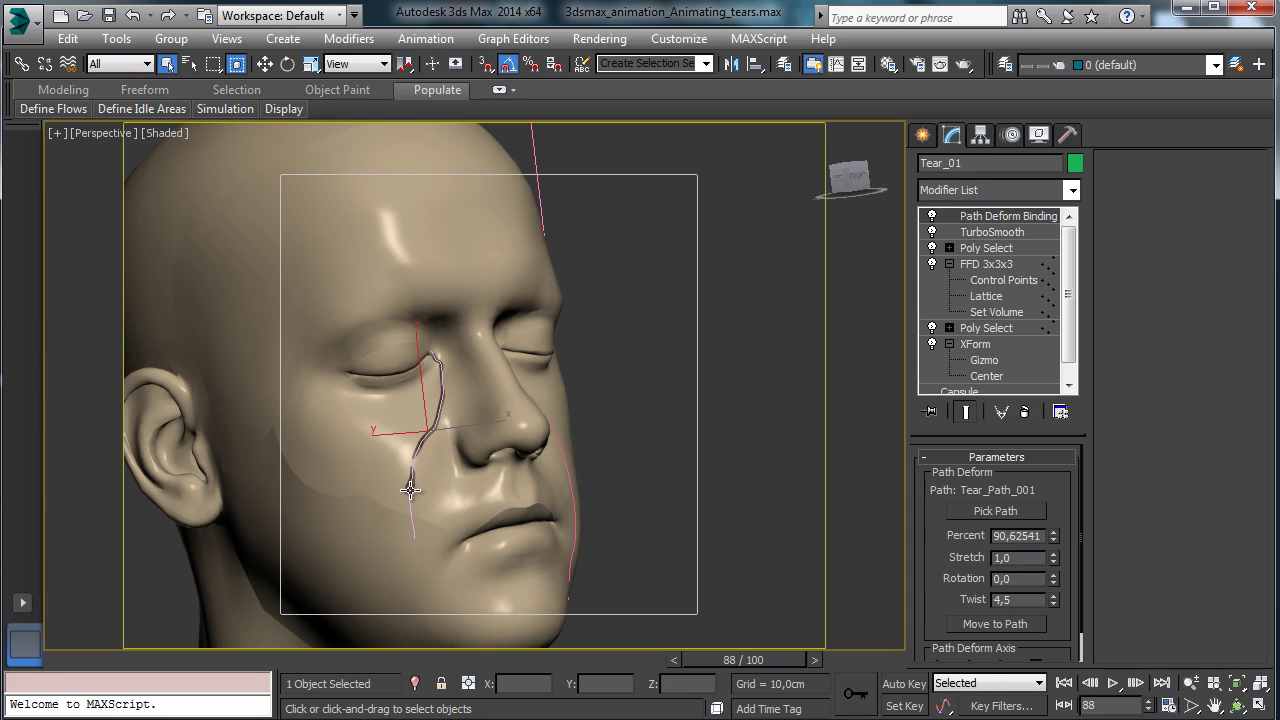
- Select Tear_Path_001 by name and copy its Noise modifier
left_click(535, 546)
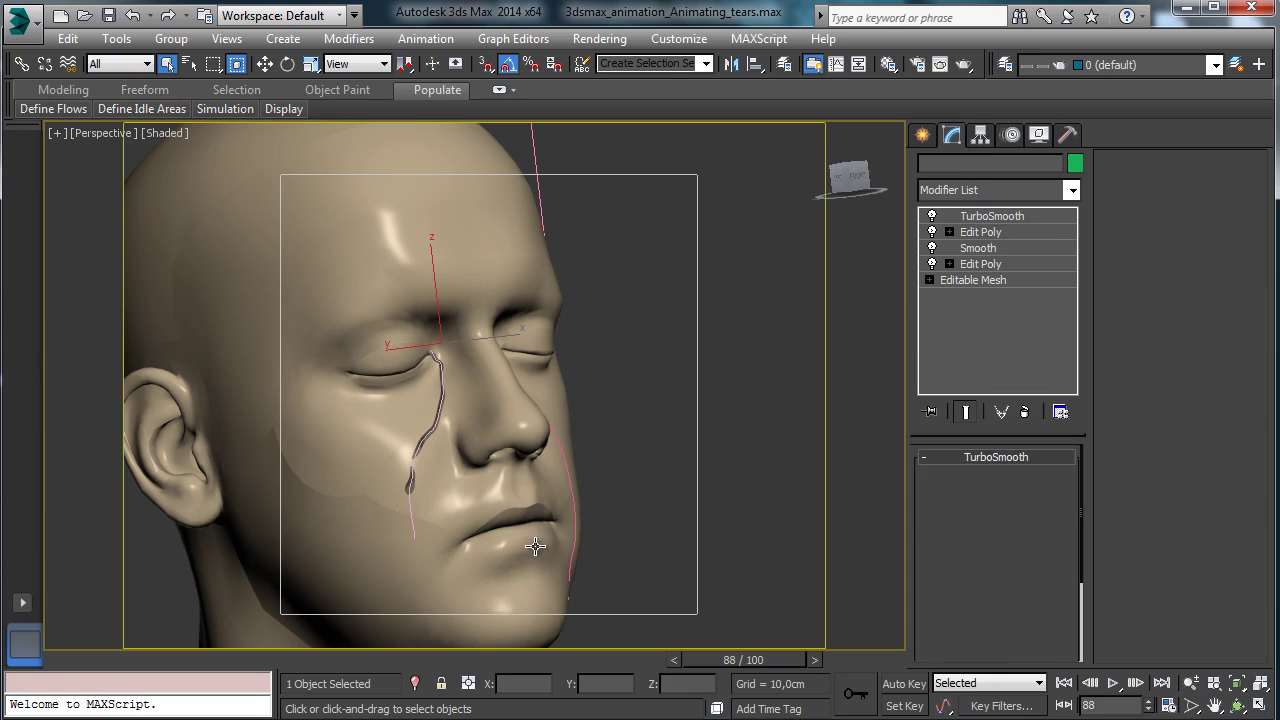
left_click(190, 63)
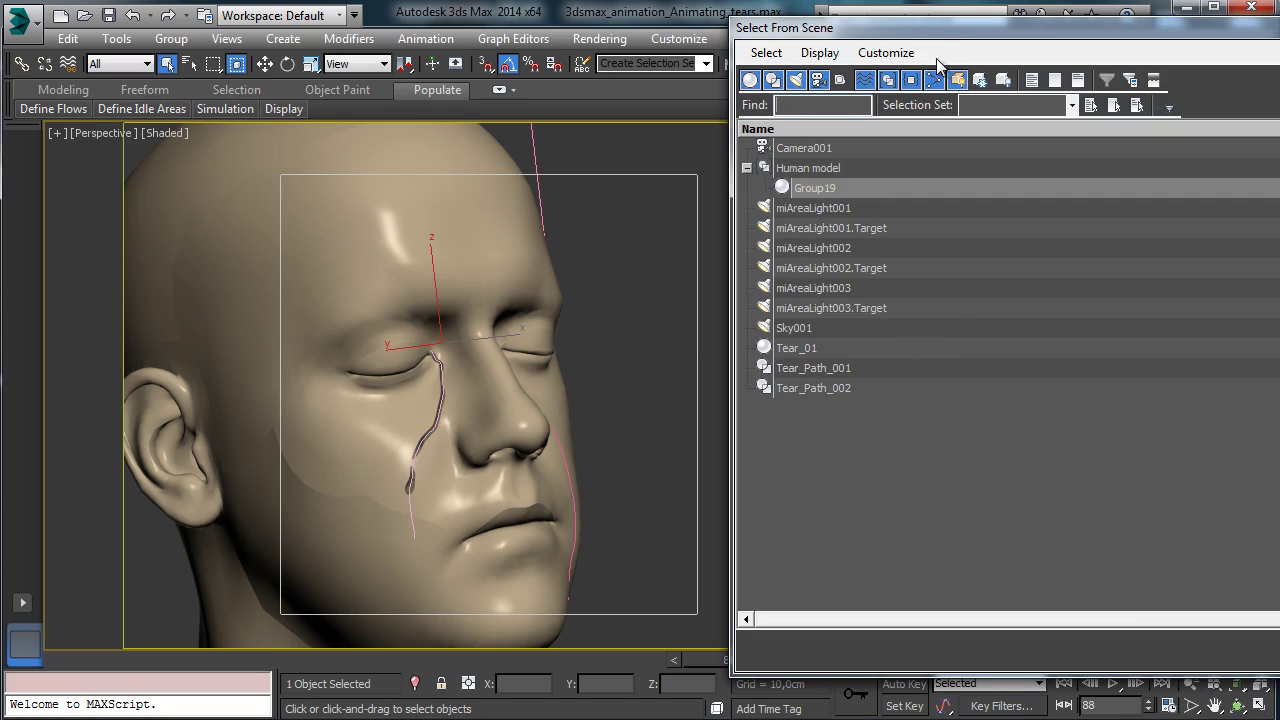
left_click_drag(889, 35, 537, 28)
left_click(452, 362)
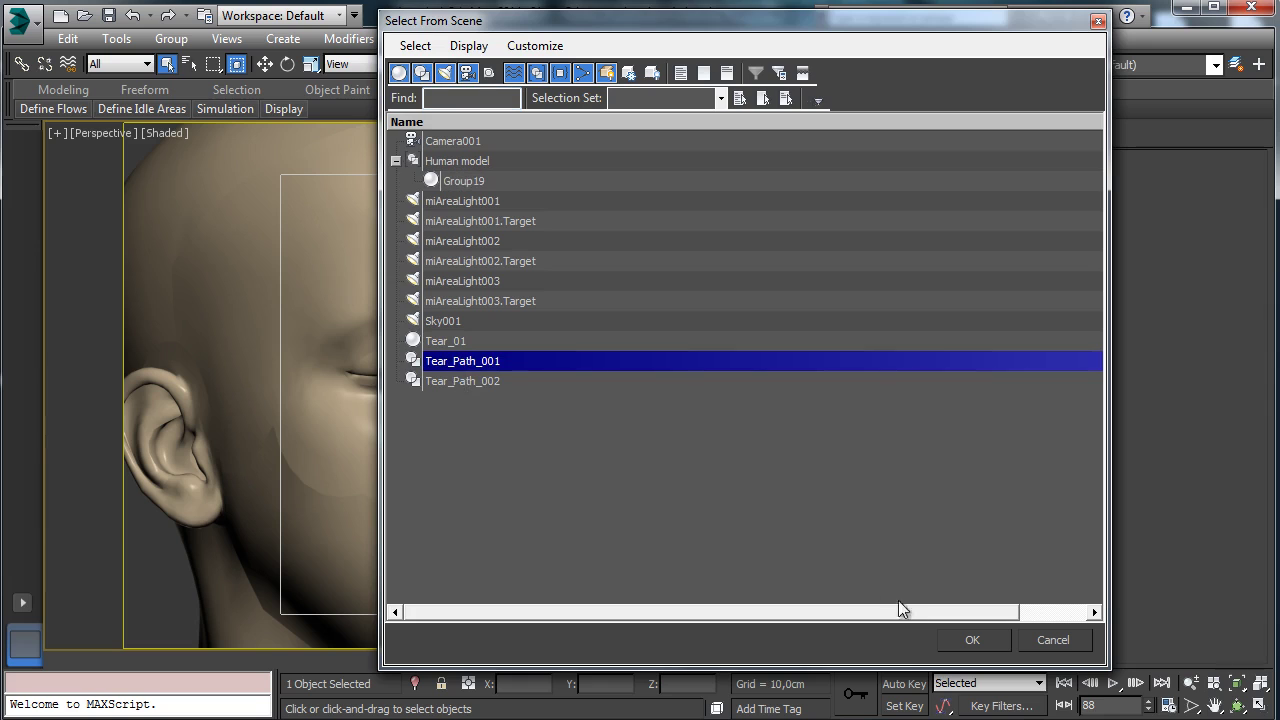
left_click(955, 640)
right_click(992, 232)
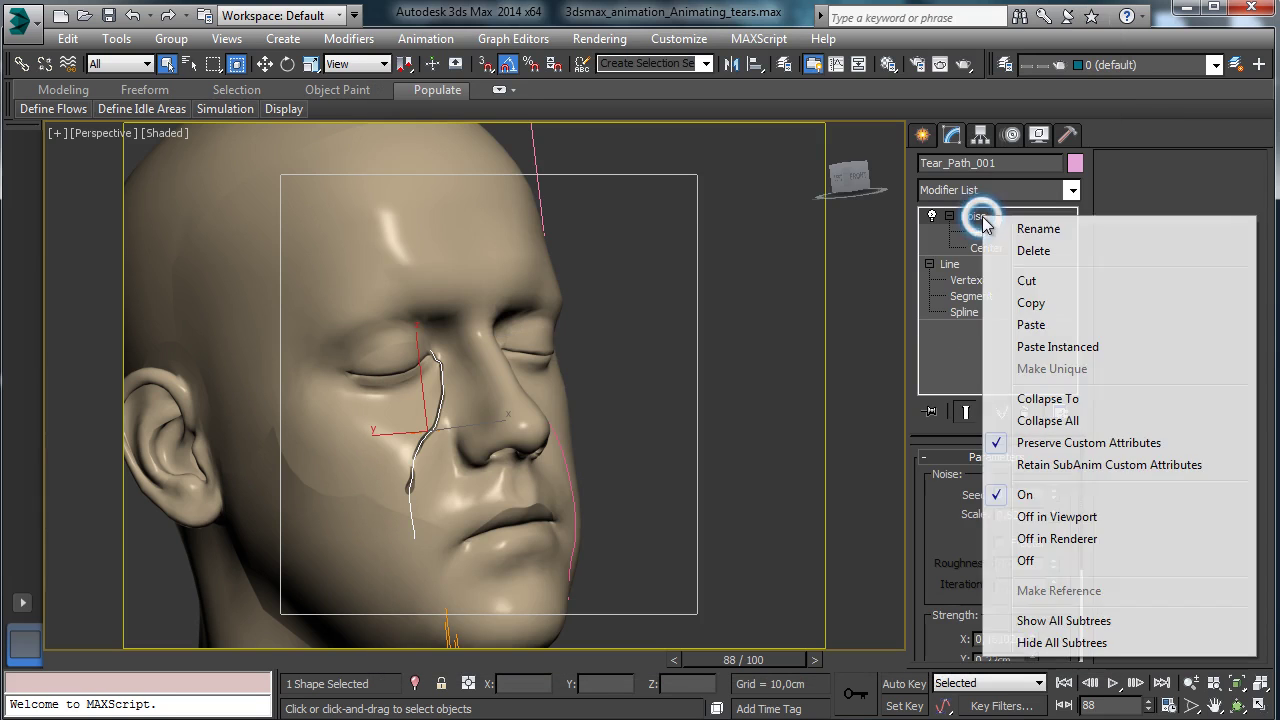
left_click(1031, 302)
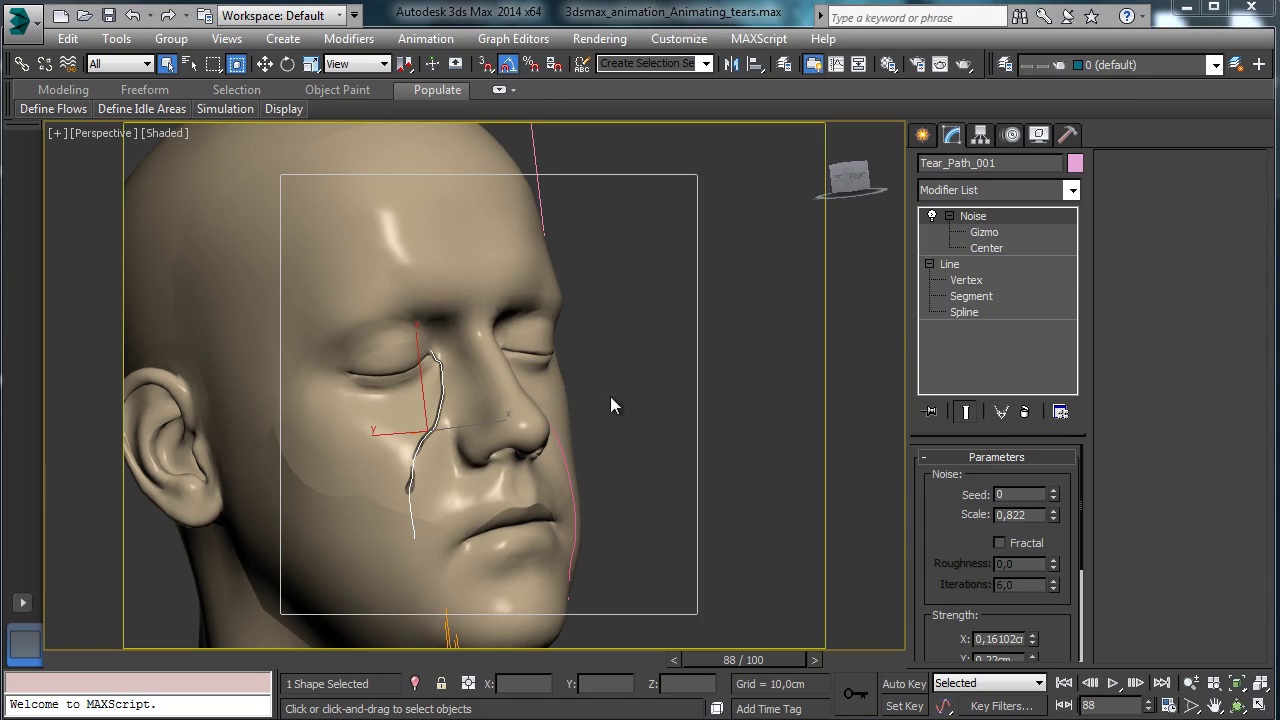
- Paste the copied Noise modifier onto Tear_Path_002
left_click(189, 63)
left_click(515, 361)
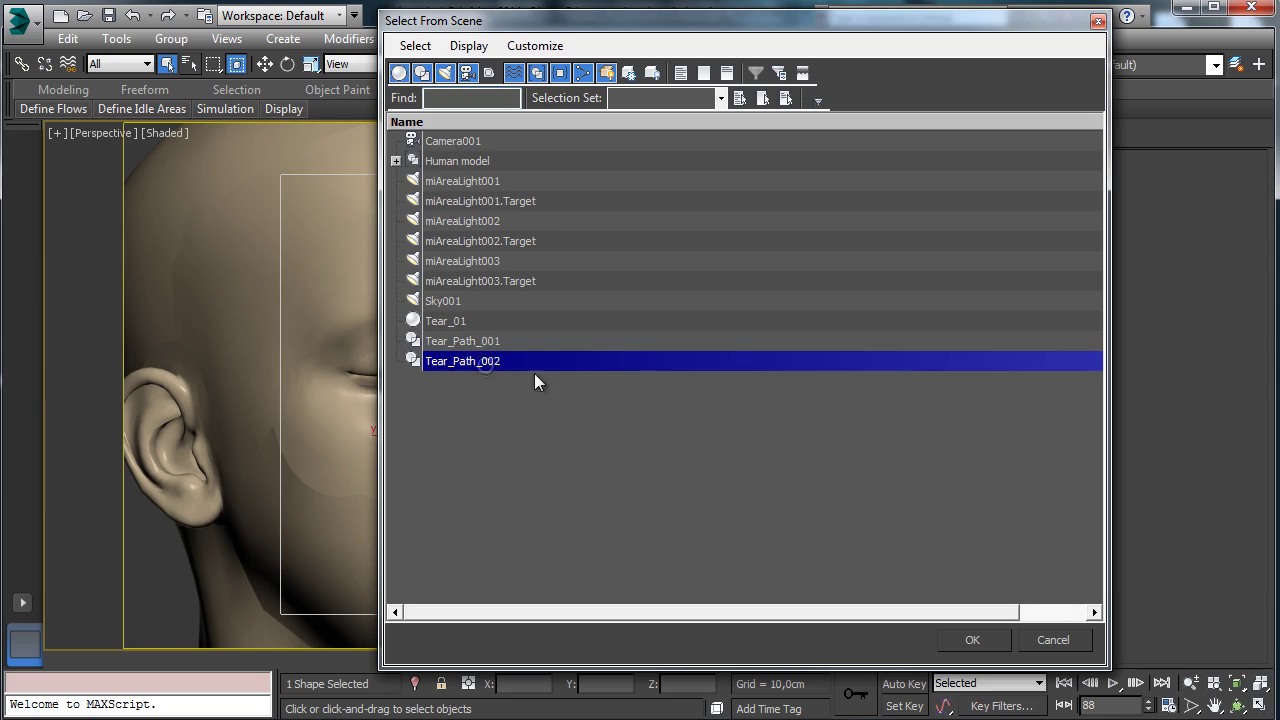
left_click(959, 638)
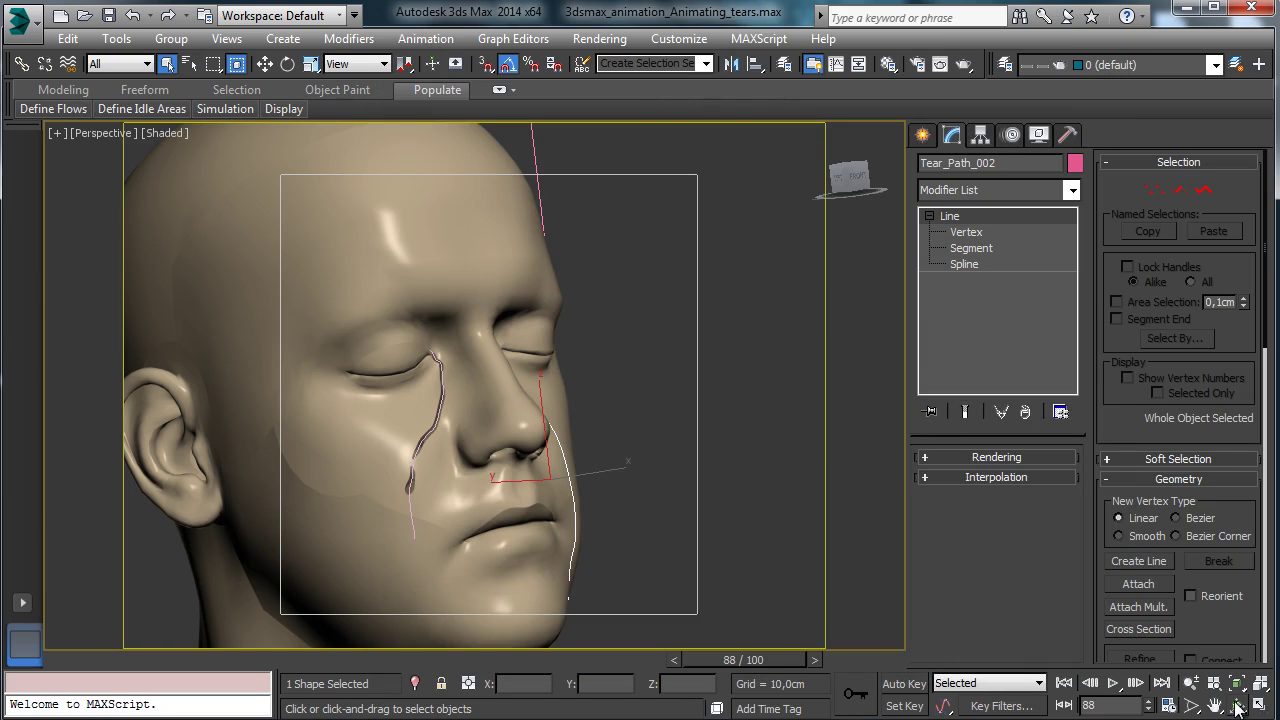
left_click_drag(517, 459, 365, 422)
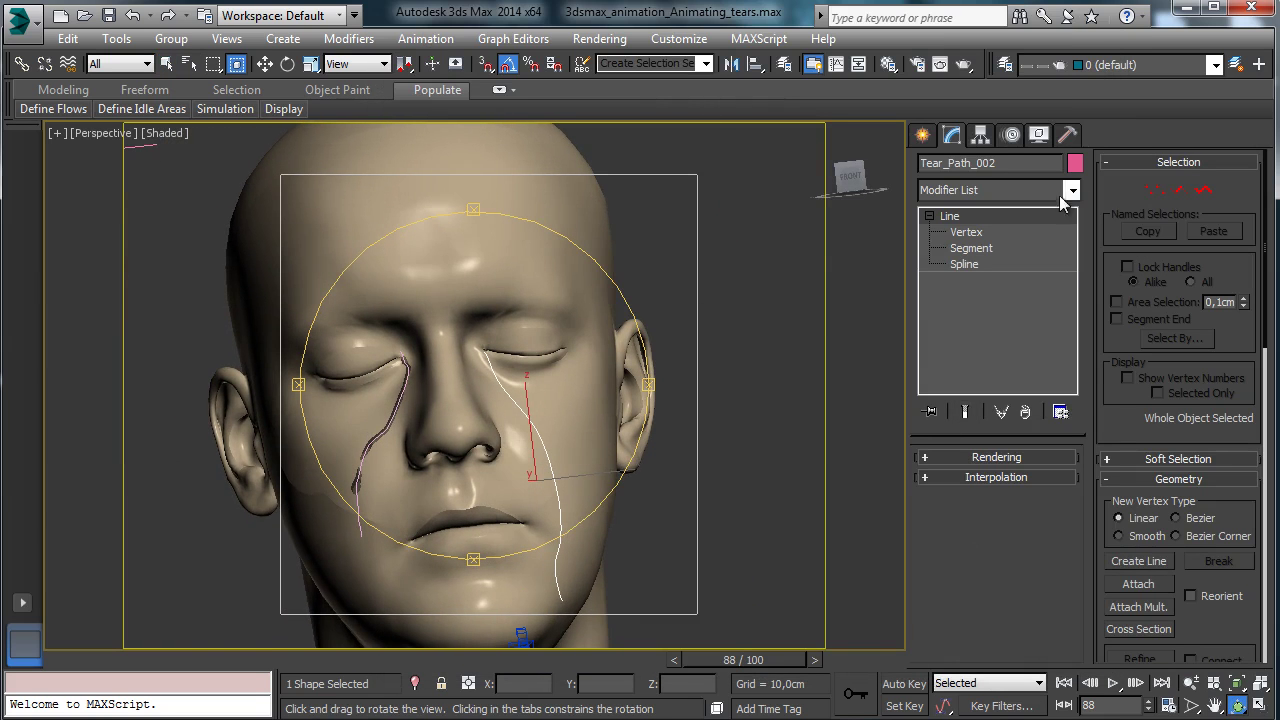
right_click(993, 226)
left_click(1000, 221)
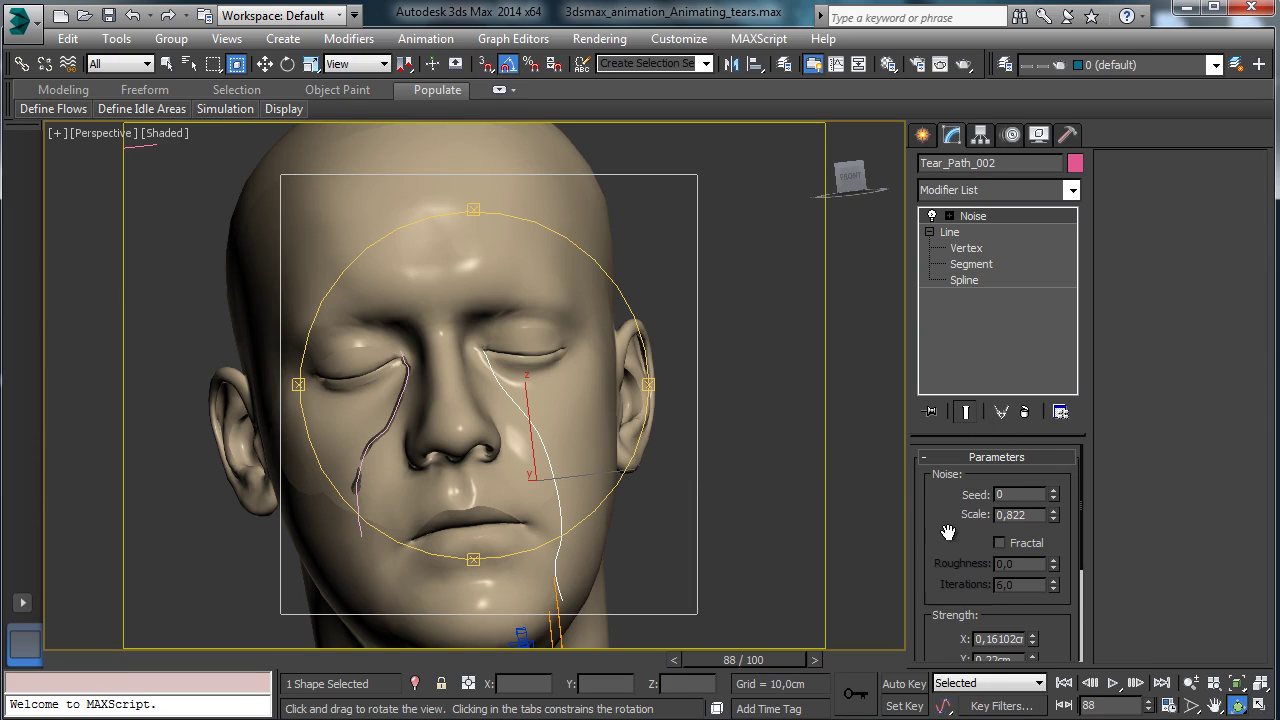
- Leave fractal noise off and set the noise Scale to 0,001
scroll(958, 470, "down", 2)
left_click(1028, 466)
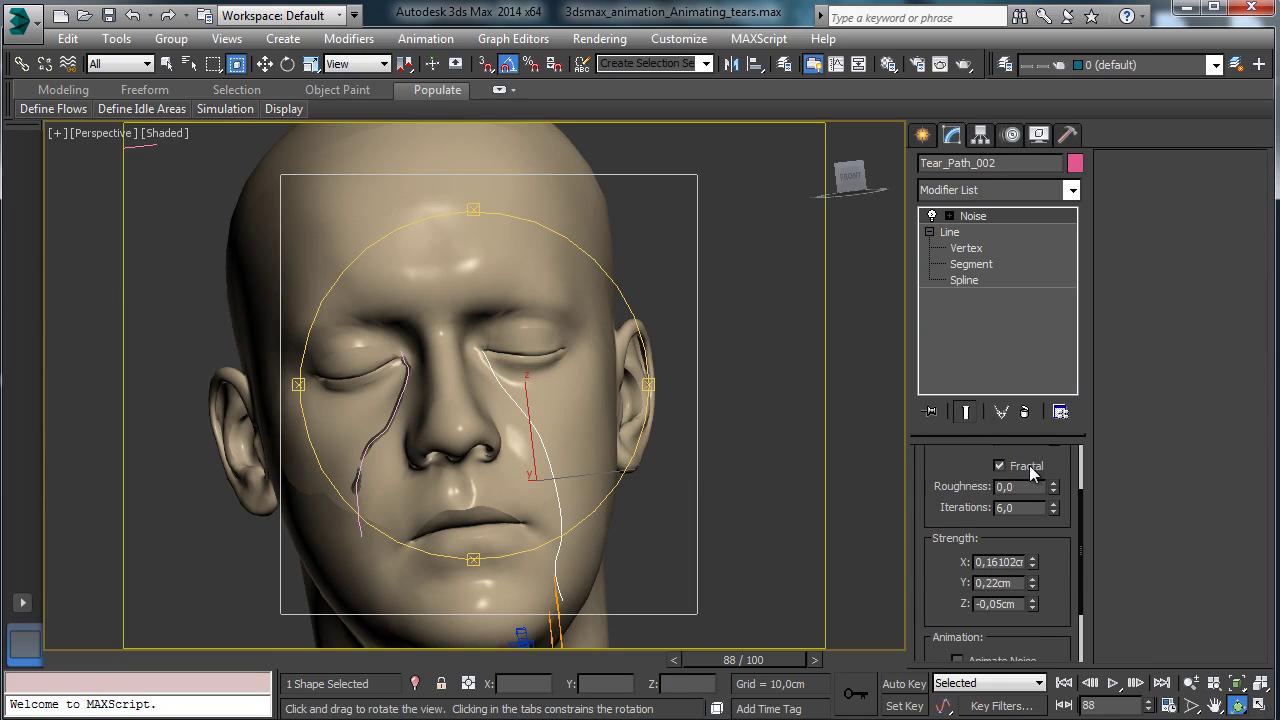
left_click(1030, 467)
left_click_drag(1034, 567, 1025, 512)
left_click_drag(952, 465, 951, 541)
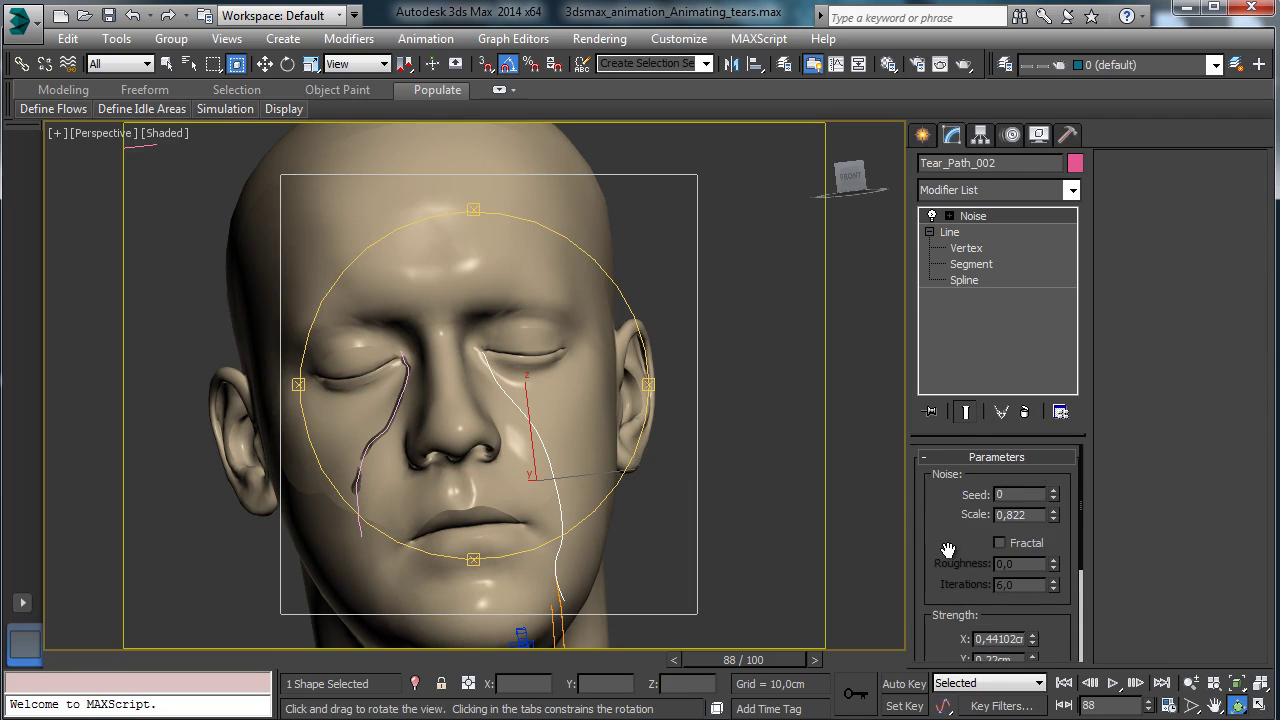
left_click_drag(1052, 518, 1052, 600)
left_click(1052, 510)
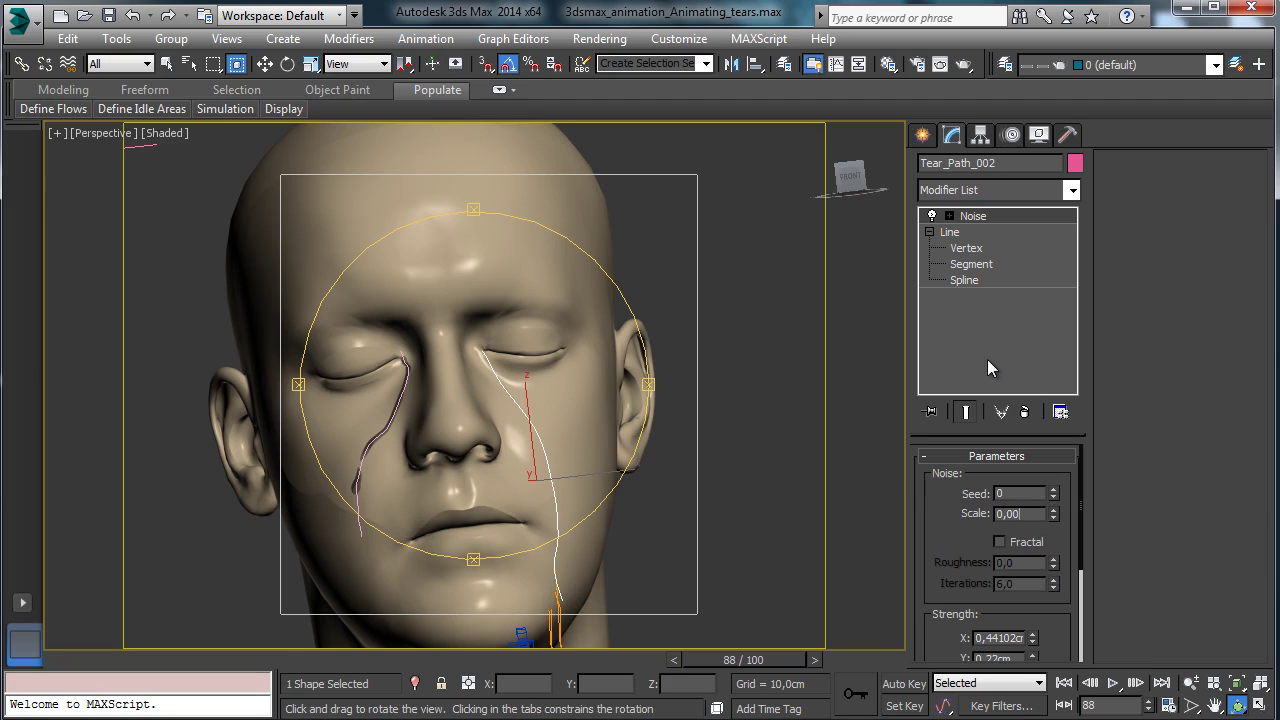
type("1")
key("Return")
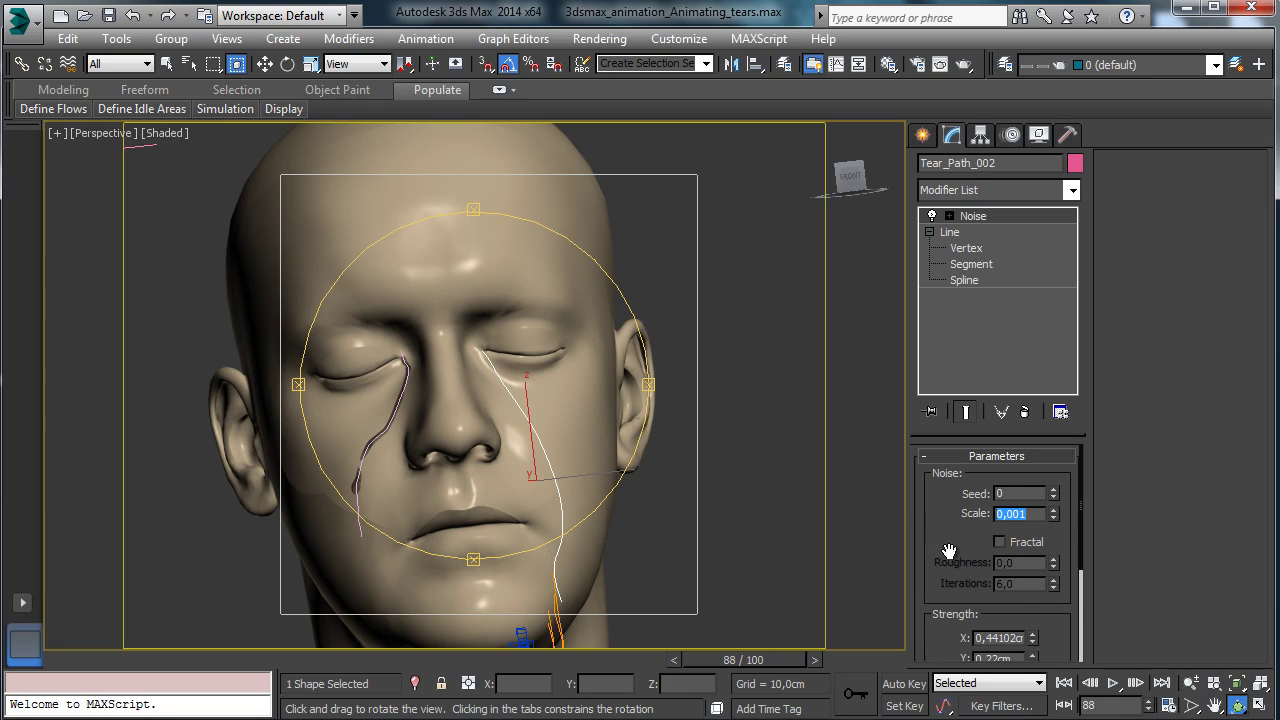
- Set the noise Strength to about X 0,45, Y 0,81 and Z 0,39 cm
scroll(951, 546, "down", 2)
mouse_move(1035, 565)
left_mouse_down()
mouse_move(1016, 523)
mouse_move(1034, 581)
left_mouse_up()
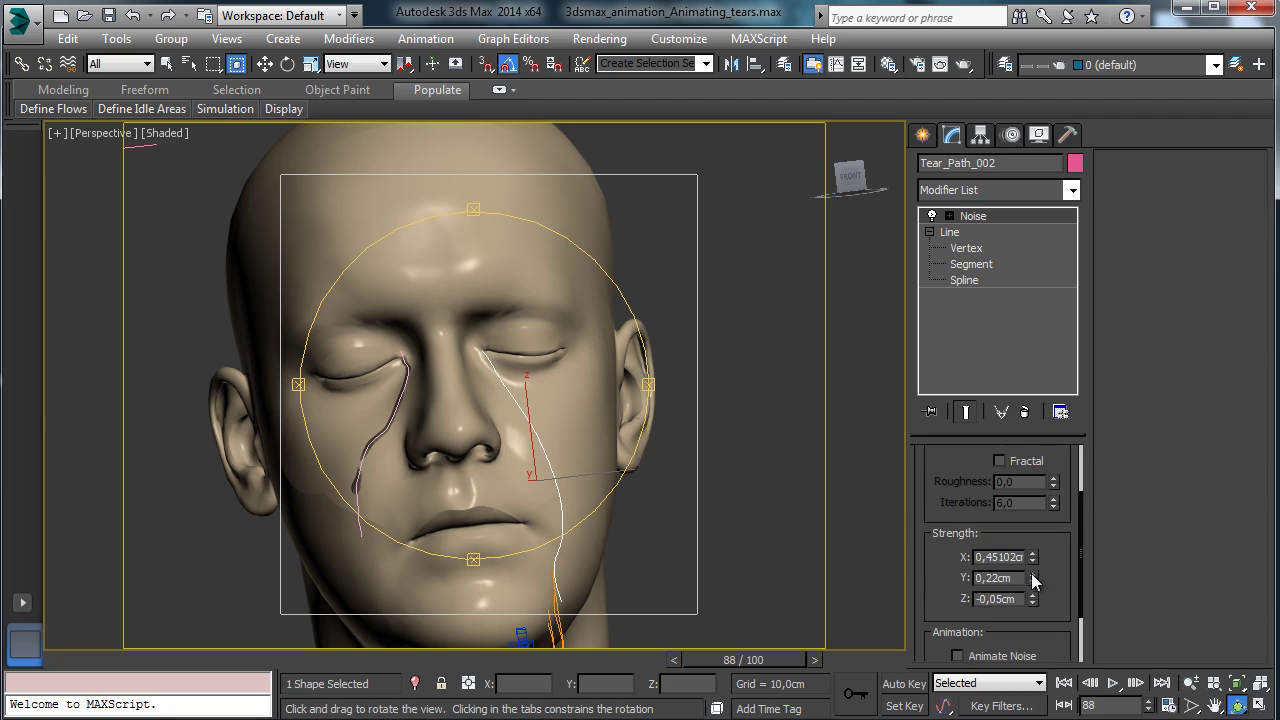
left_click_drag(1035, 522, 1030, 434)
left_click_drag(1030, 511, 1029, 537)
left_click_drag(1032, 601, 1040, 518)
left_click_drag(1047, 555, 1047, 560)
- Toggle the Noise modifier to compare path shapes, then return to Select Object
left_click(932, 216)
left_click(932, 216)
left_click(932, 216)
left_click(932, 216)
left_click(932, 216)
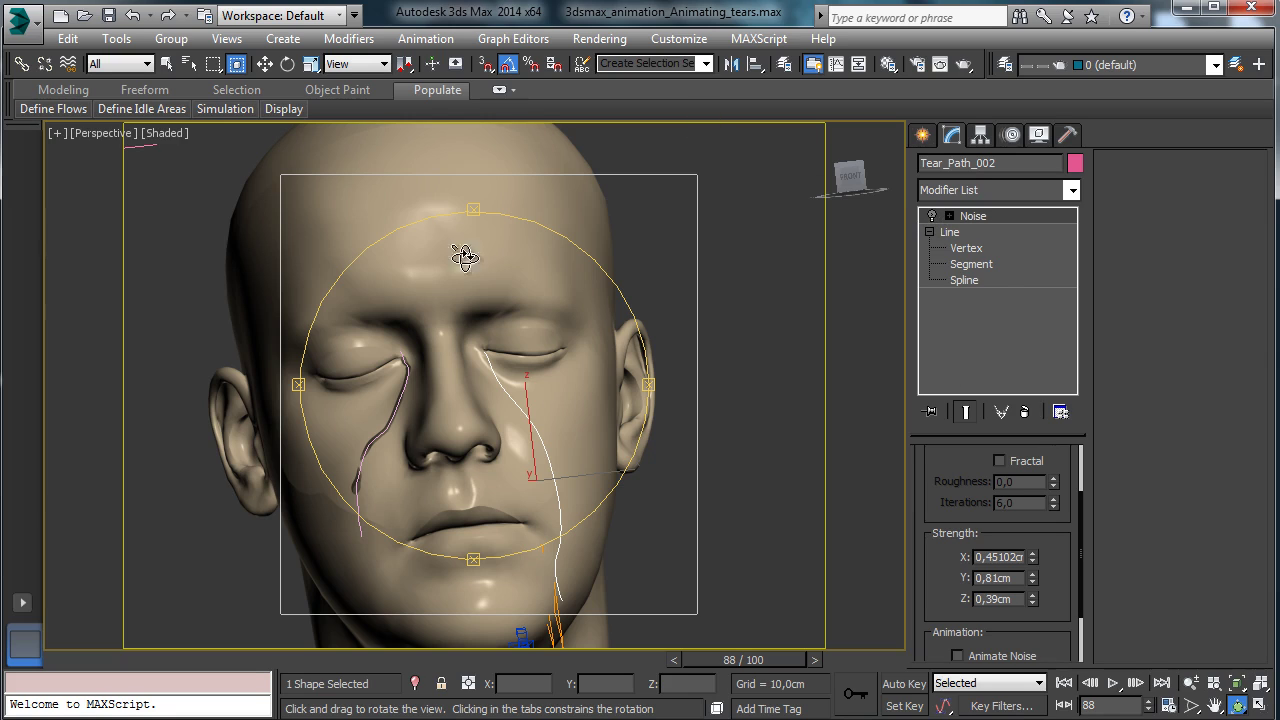
left_click(166, 64)
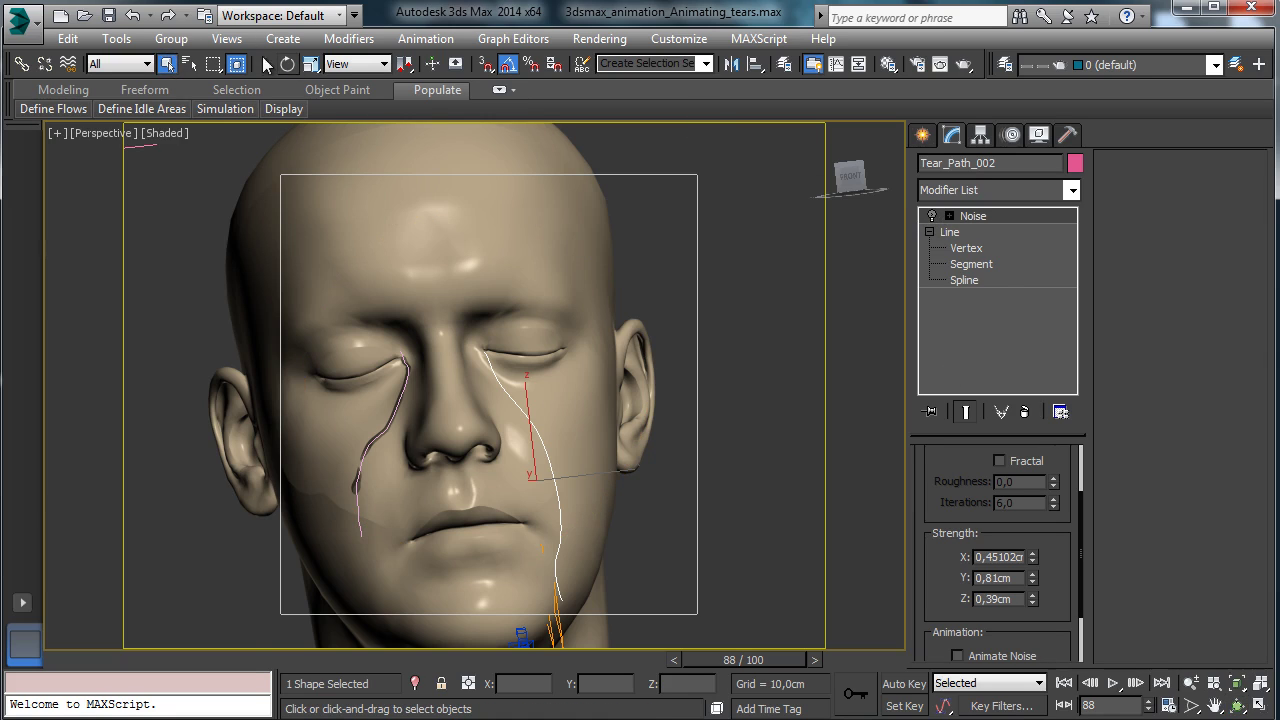
- Clone Tear_01 as an instance named Tear_002
left_click(189, 64)
left_click(455, 321)
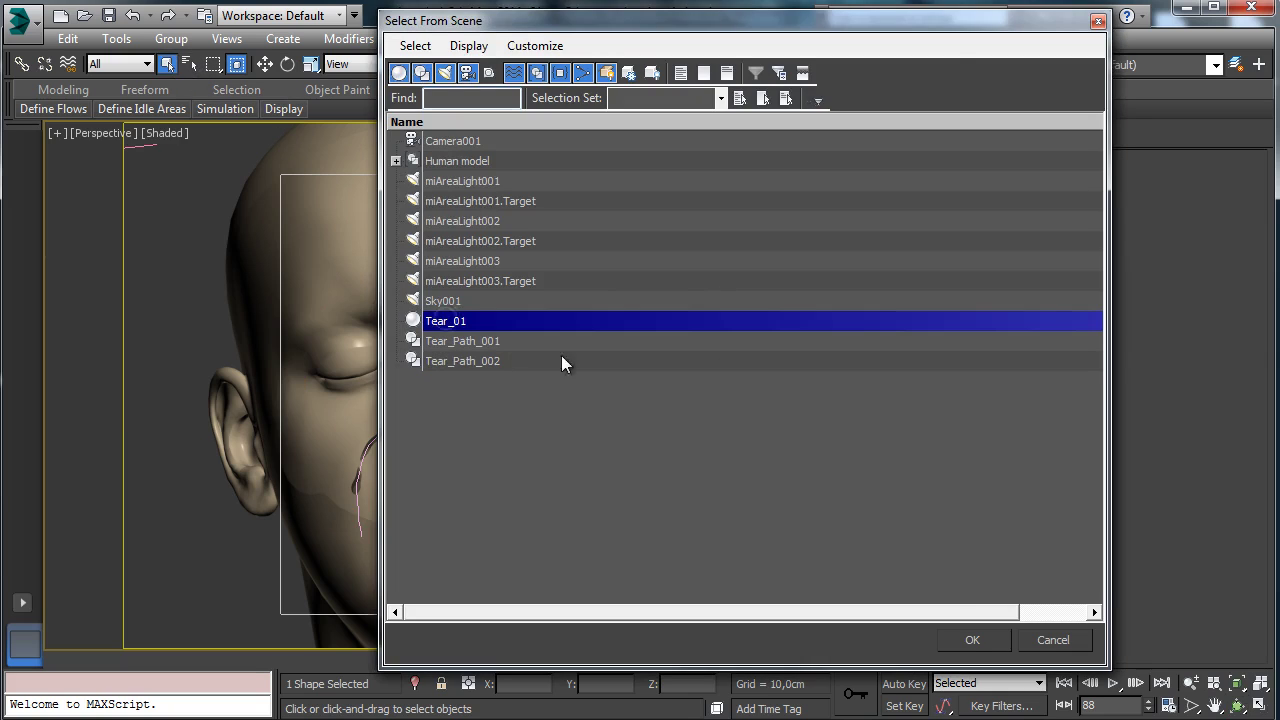
left_click(972, 640)
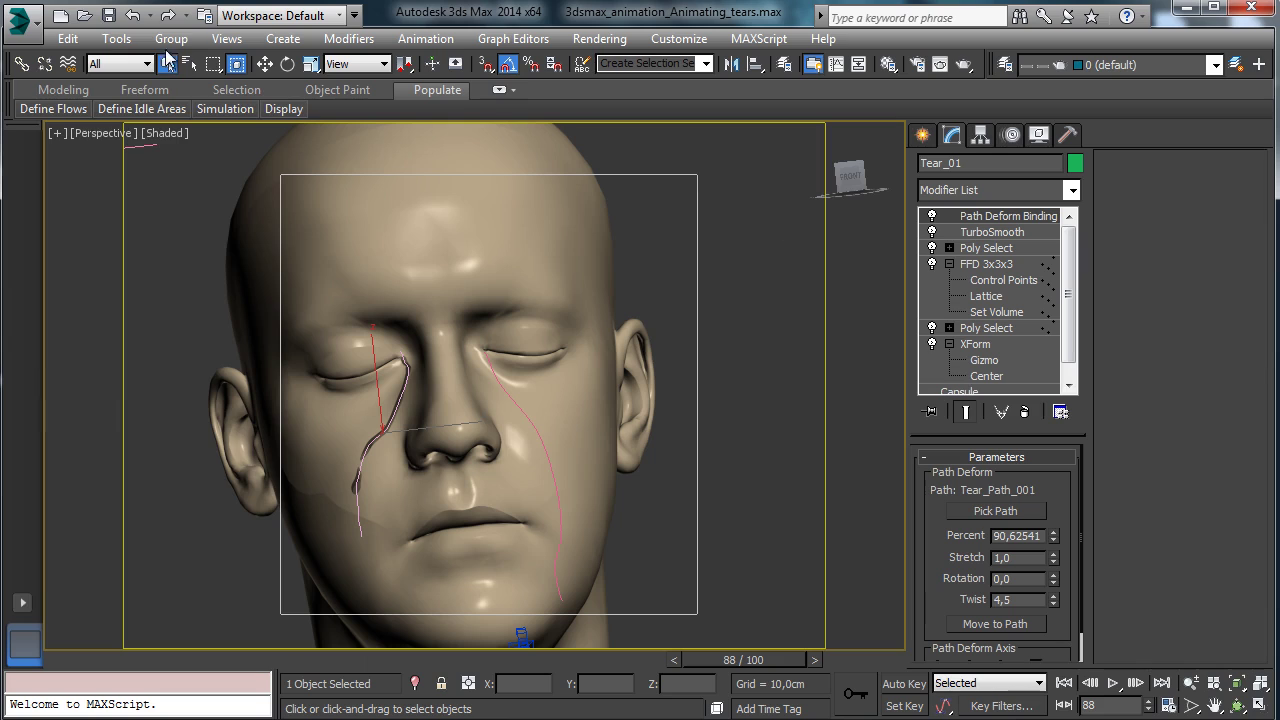
left_click(67, 38)
left_click(100, 189)
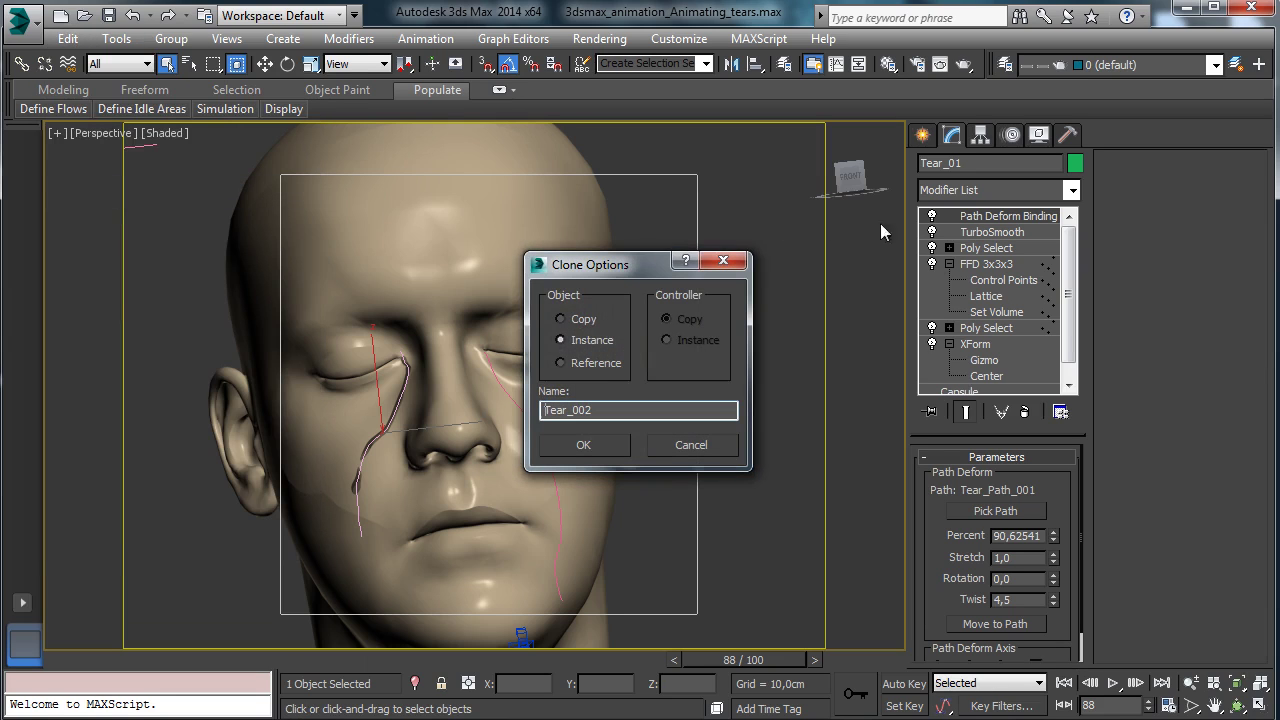
left_click(588, 320)
left_click(605, 444)
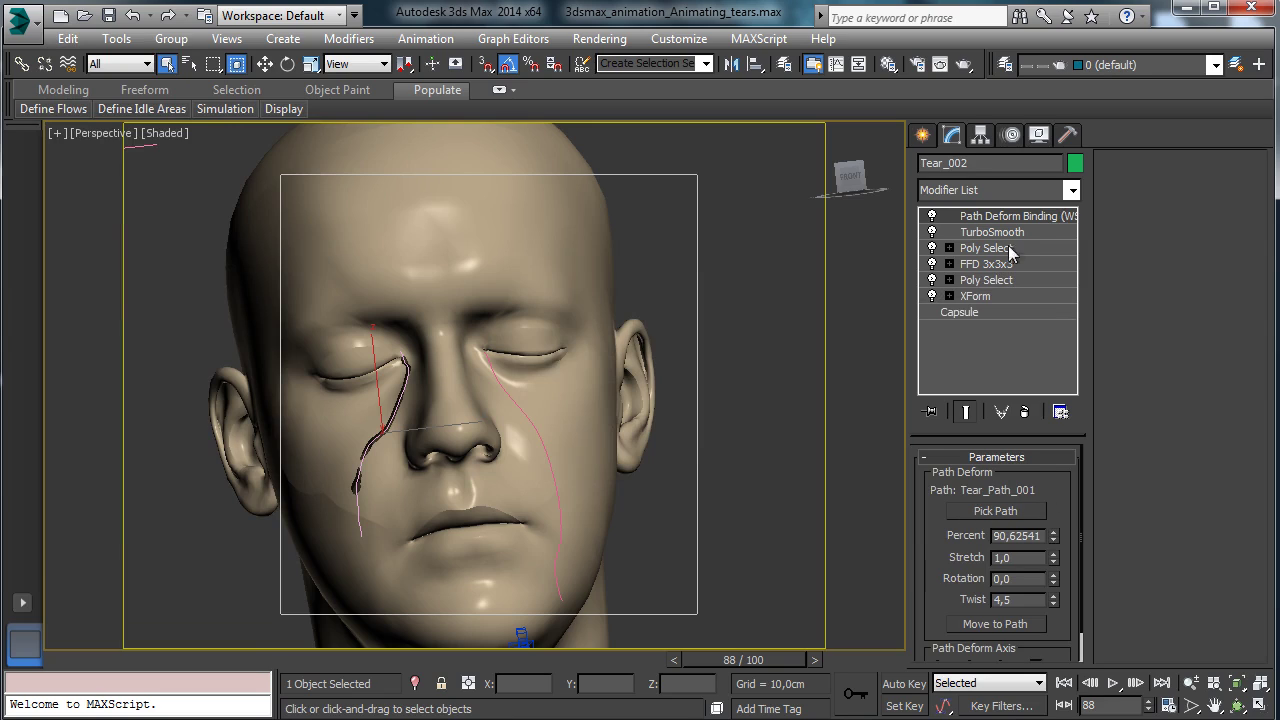
- Bind Tear_002 to Tear_Path_002 and move it onto the right-cheek path
left_click(993, 512)
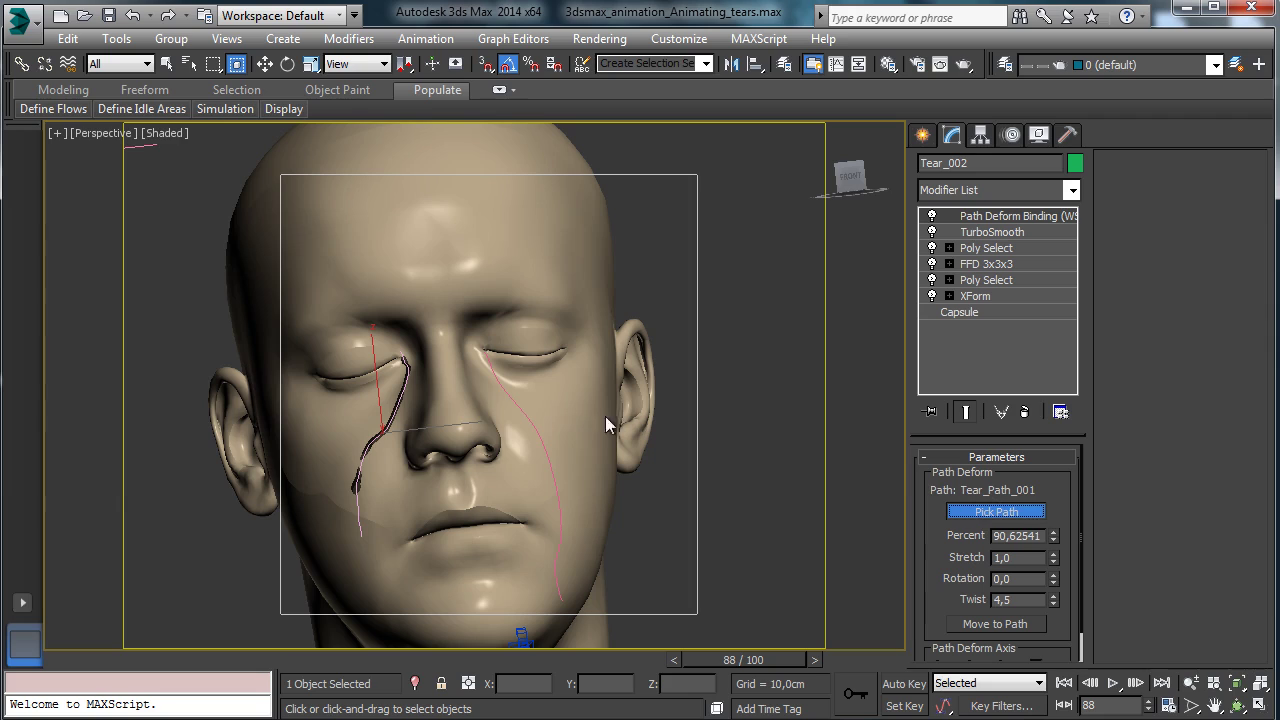
left_click(514, 403)
key("w")
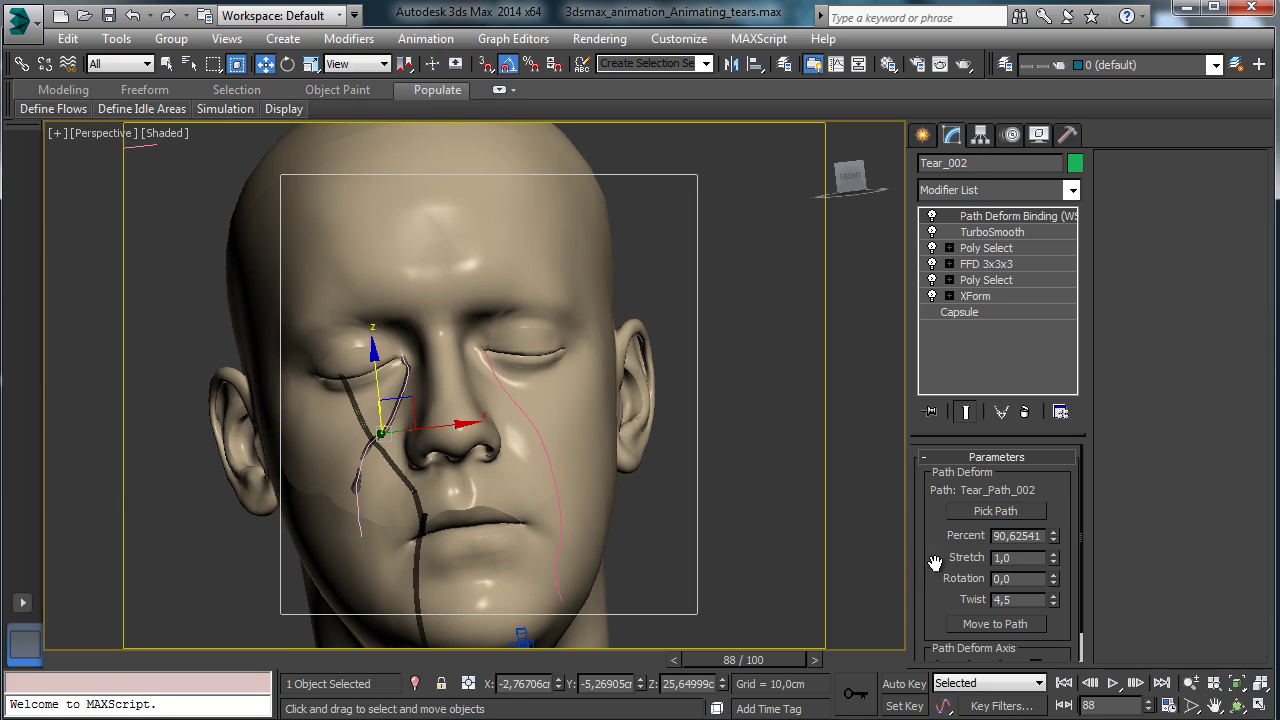
left_click_drag(935, 564, 950, 503)
left_click(970, 600)
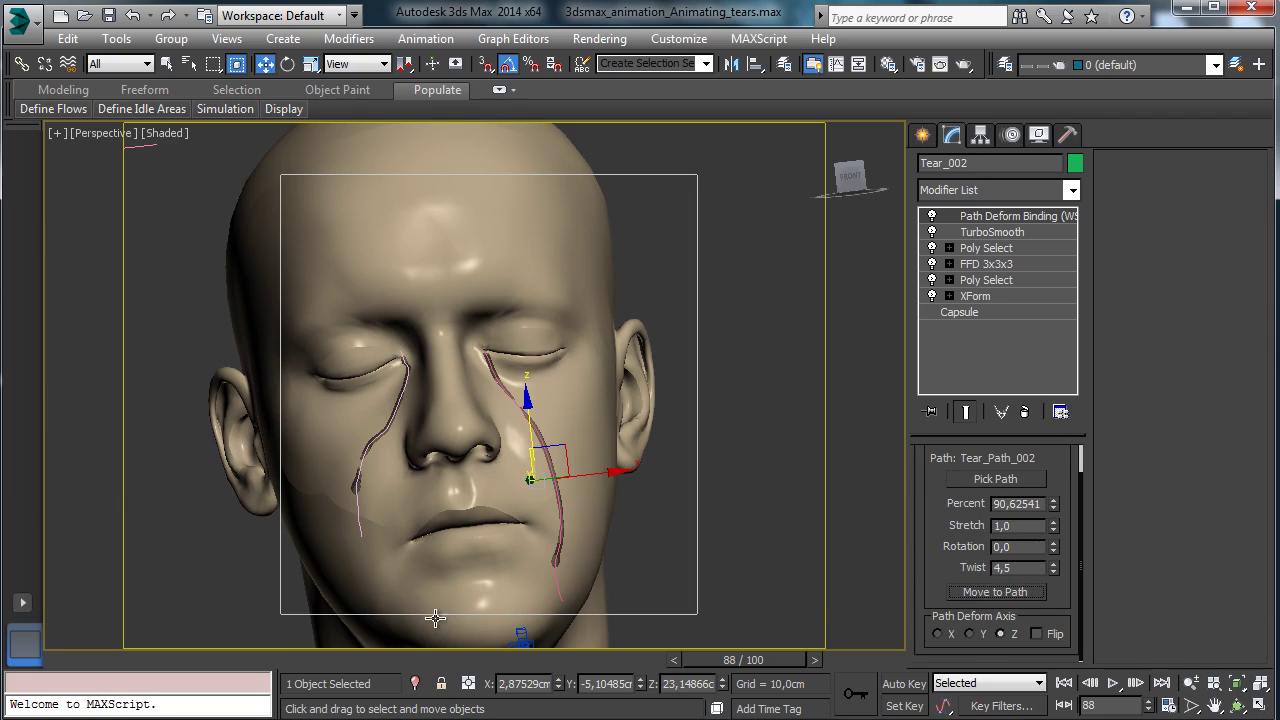
- Scrub the animation to watch the tear travel, then return to frame 0
left_click_drag(245, 662, 561, 660)
left_click_drag(519, 620, 40, 600)
key("w")
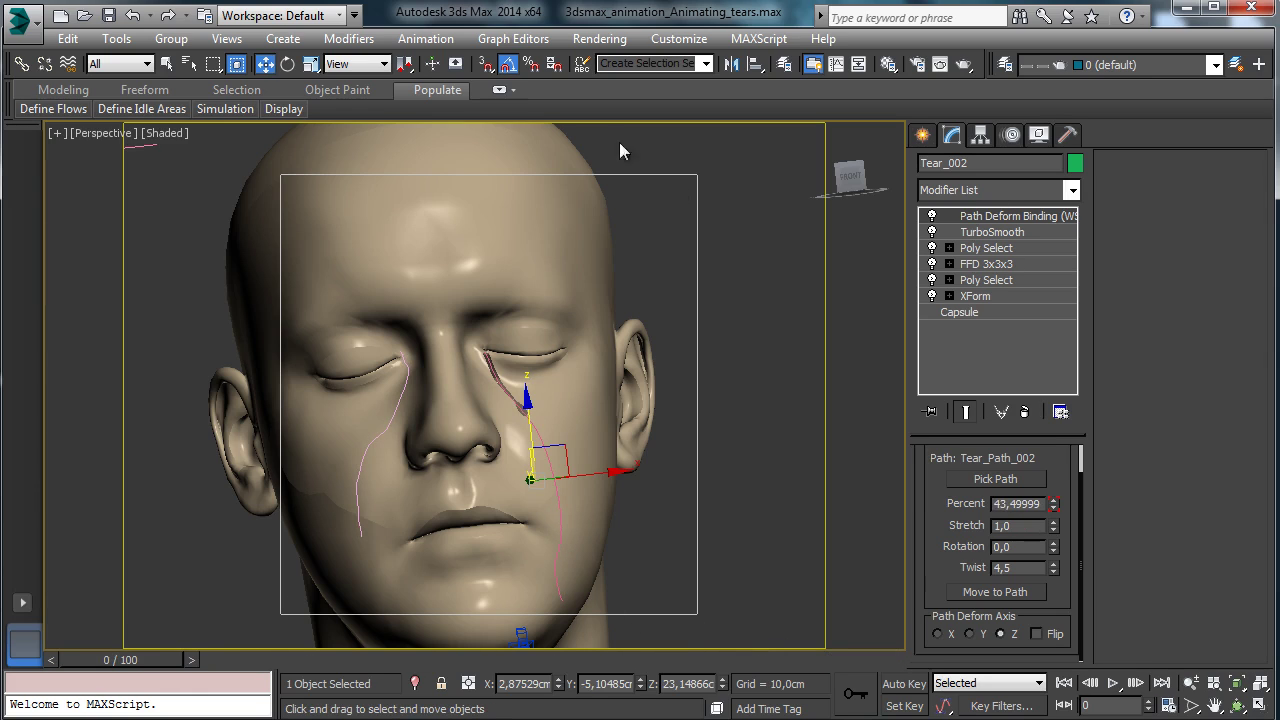
left_click(426, 38)
- Open the Curve Editor showing Tear_002's Path Deform Percent along curve
mouse_move(510, 45)
left_click(529, 64)
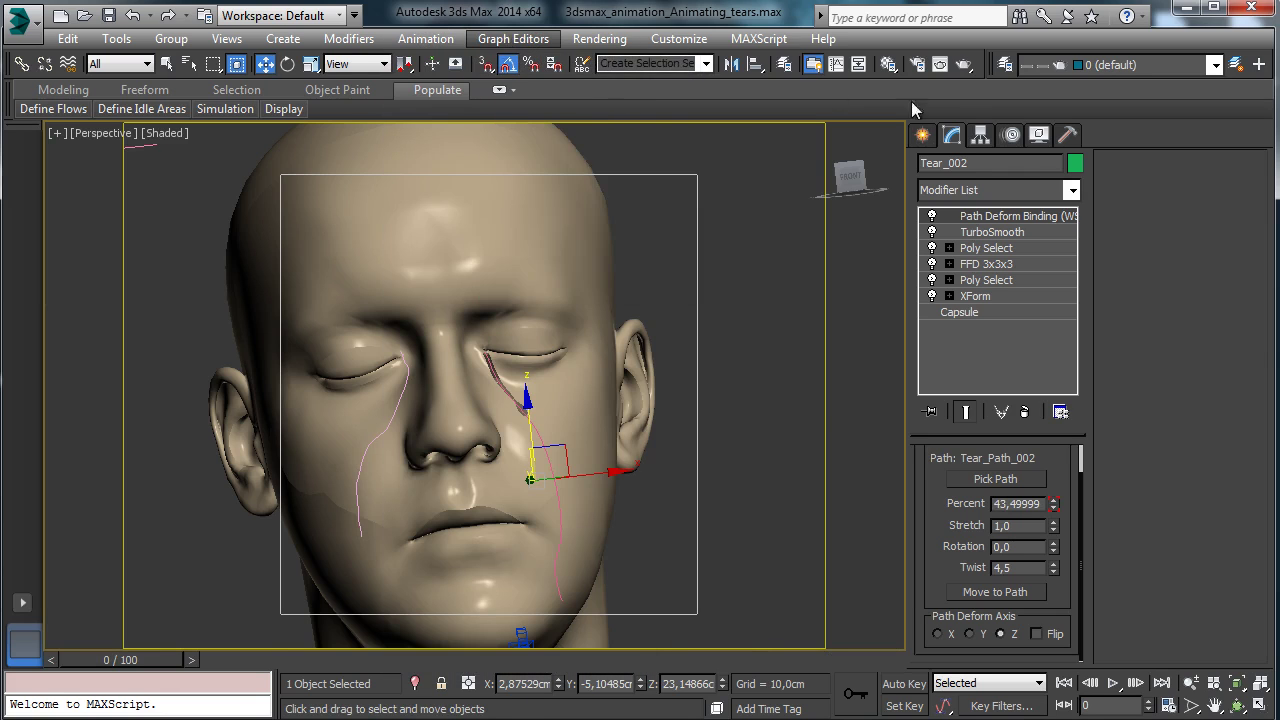
left_click_drag(774, 9, 700, 44)
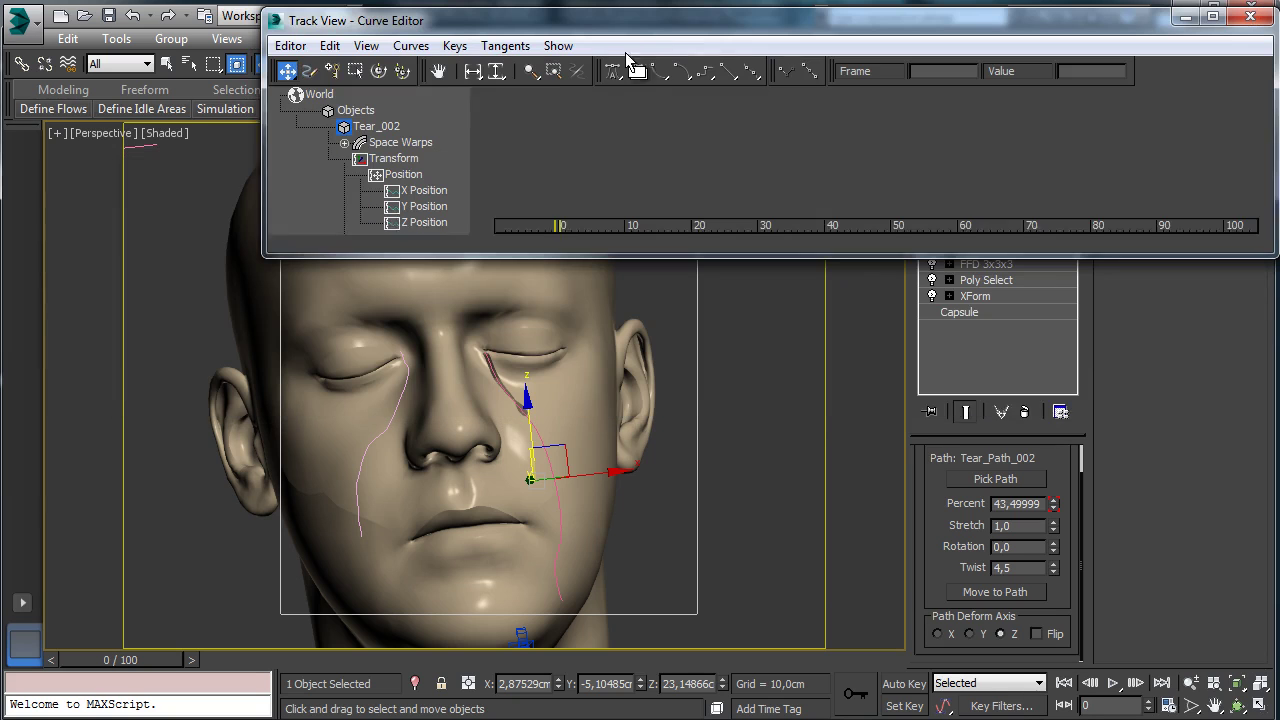
left_click(344, 142)
left_click(360, 158)
left_click(408, 174)
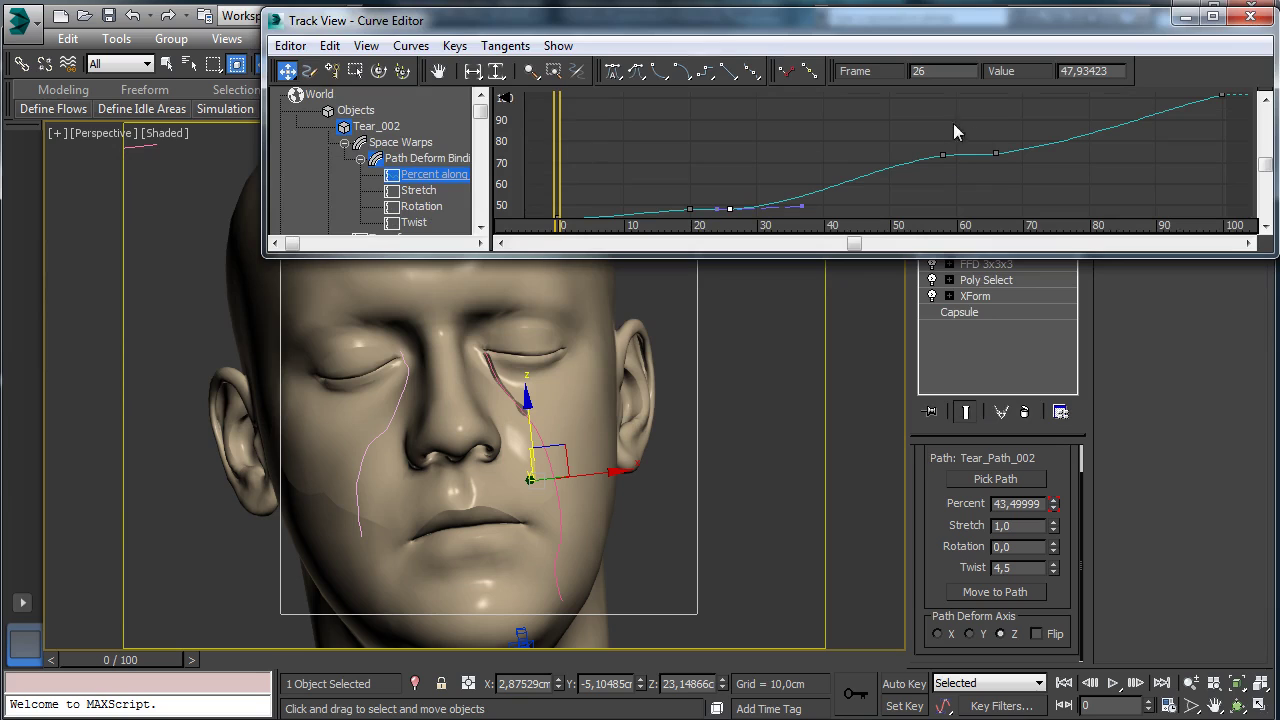
left_click_drag(855, 257, 855, 280)
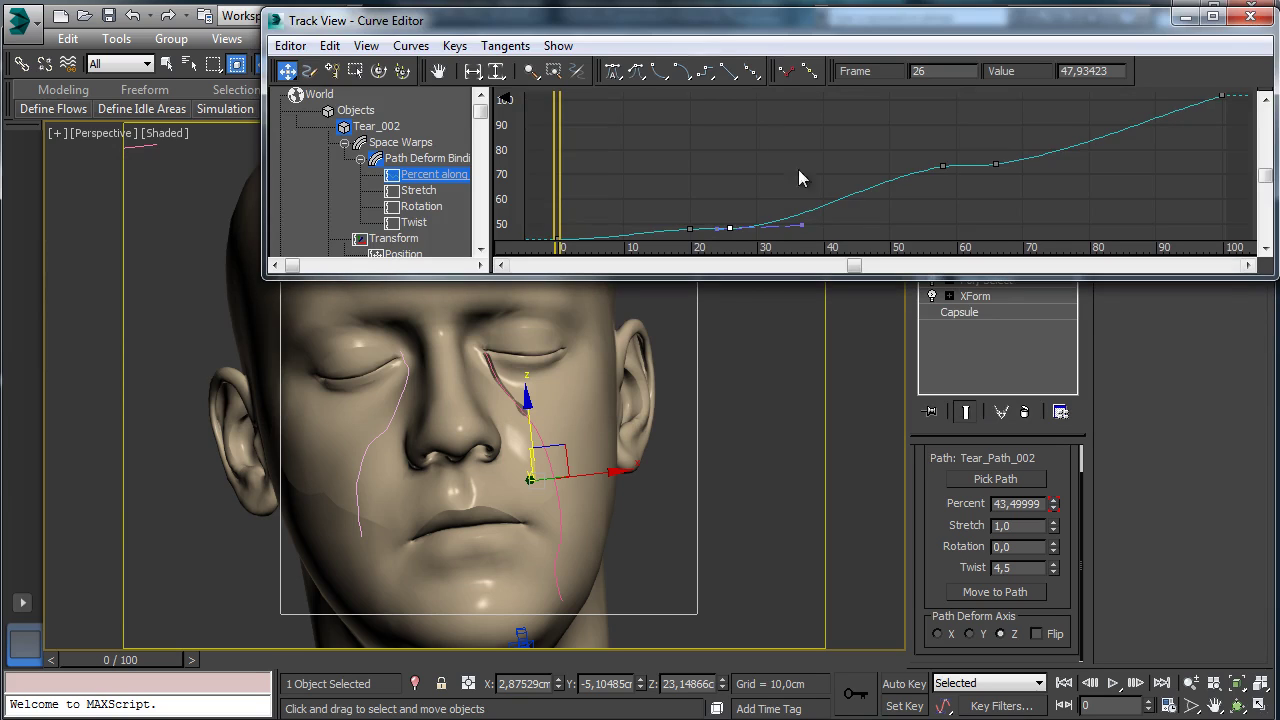
- Lower the frame-0 Percent along key to about 34 with vertical-only moves
left_click(531, 71)
left_click_drag(809, 148, 811, 166)
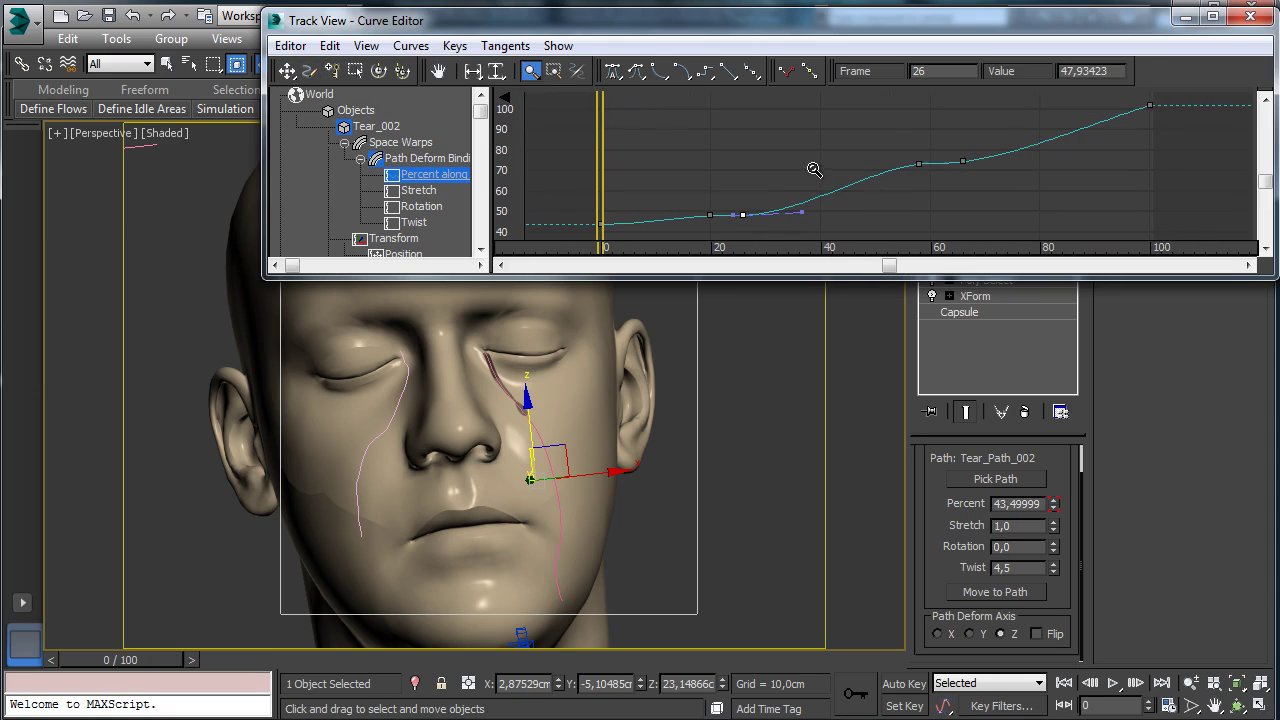
left_click(287, 71)
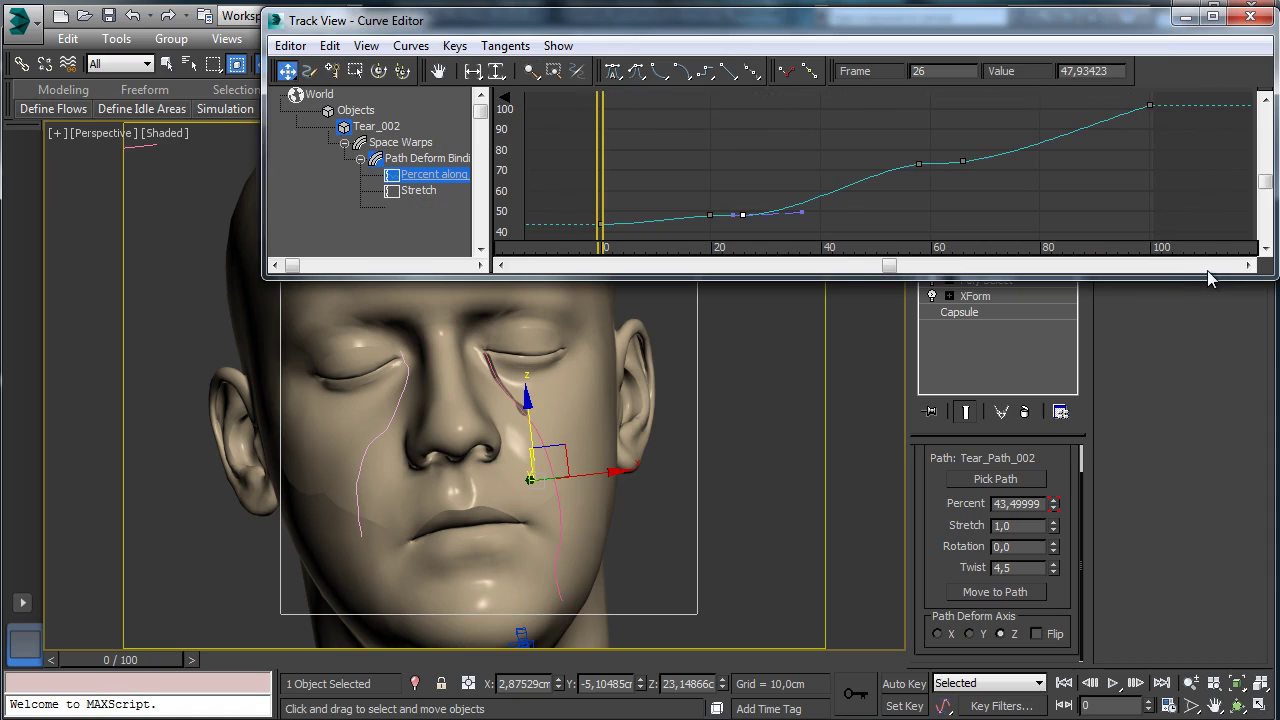
left_click_drag(560, 198, 652, 236)
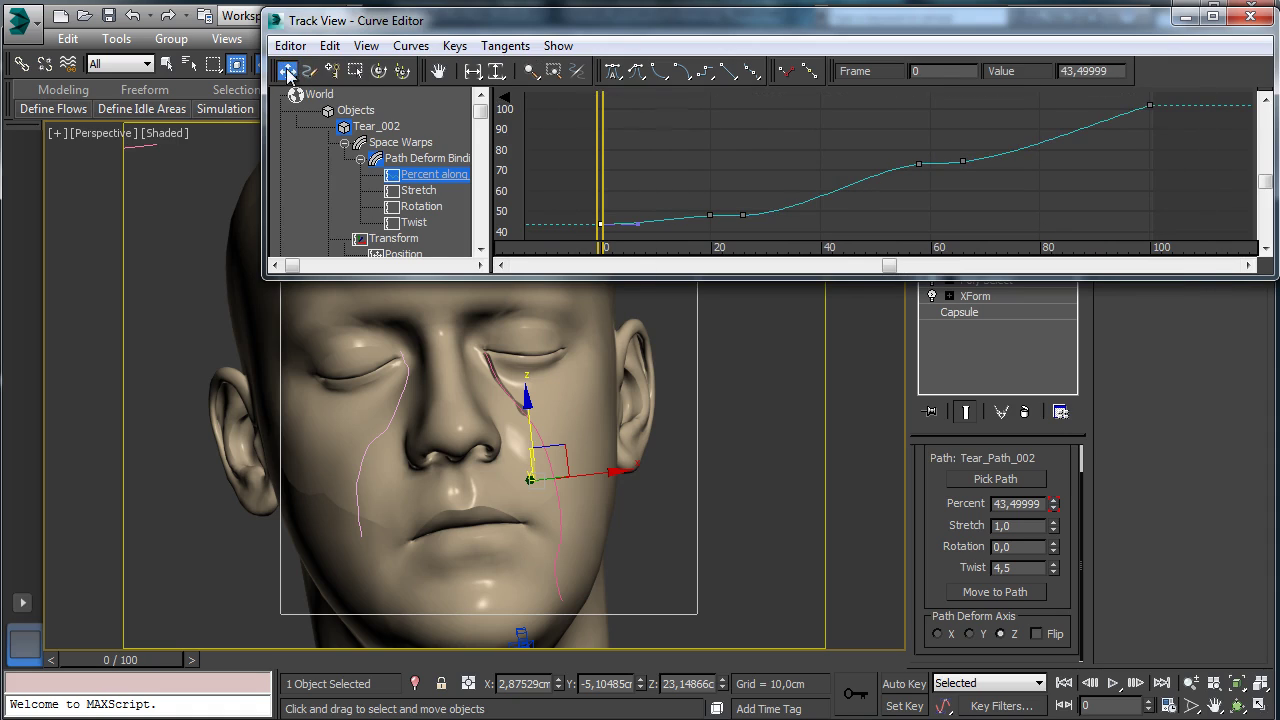
left_click_drag(287, 71, 288, 138)
left_click_drag(601, 224, 601, 243)
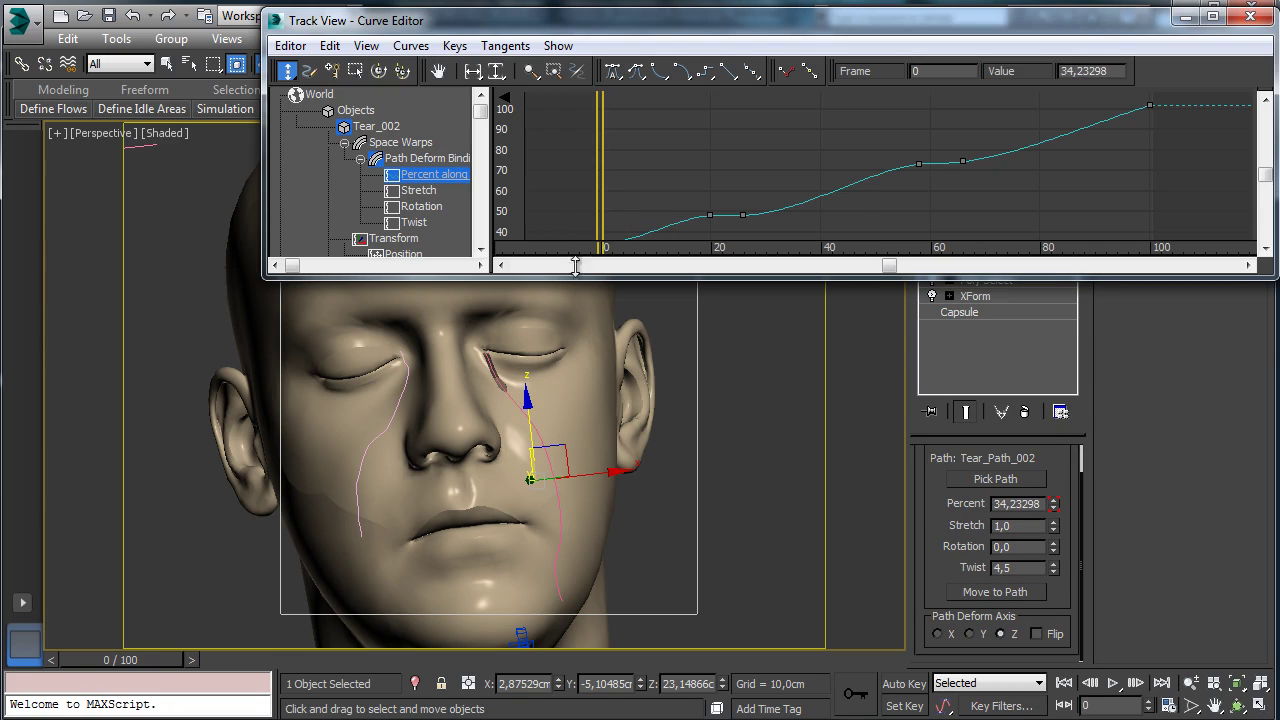
left_click_drag(597, 155, 794, 214)
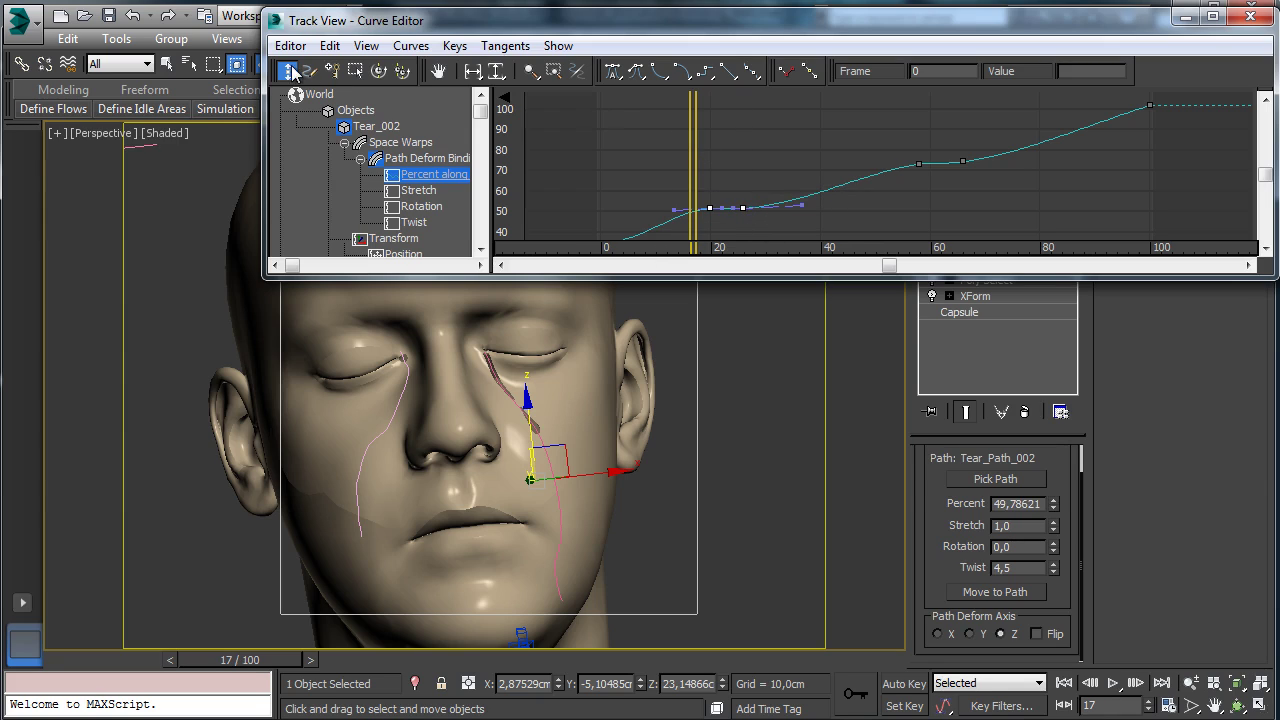
- Shift the selected keys about 10 frames later and preview the tear near frame 33
left_click_drag(287, 70, 287, 94)
left_click_drag(777, 209, 821, 205)
left_click_drag(693, 150, 889, 165)
left_click(808, 213)
- Adjust the remaining keys so the curve reaches about 101,5 at frame 100, then save the scene
left_click_drag(995, 150, 1040, 145)
left_click(1013, 151)
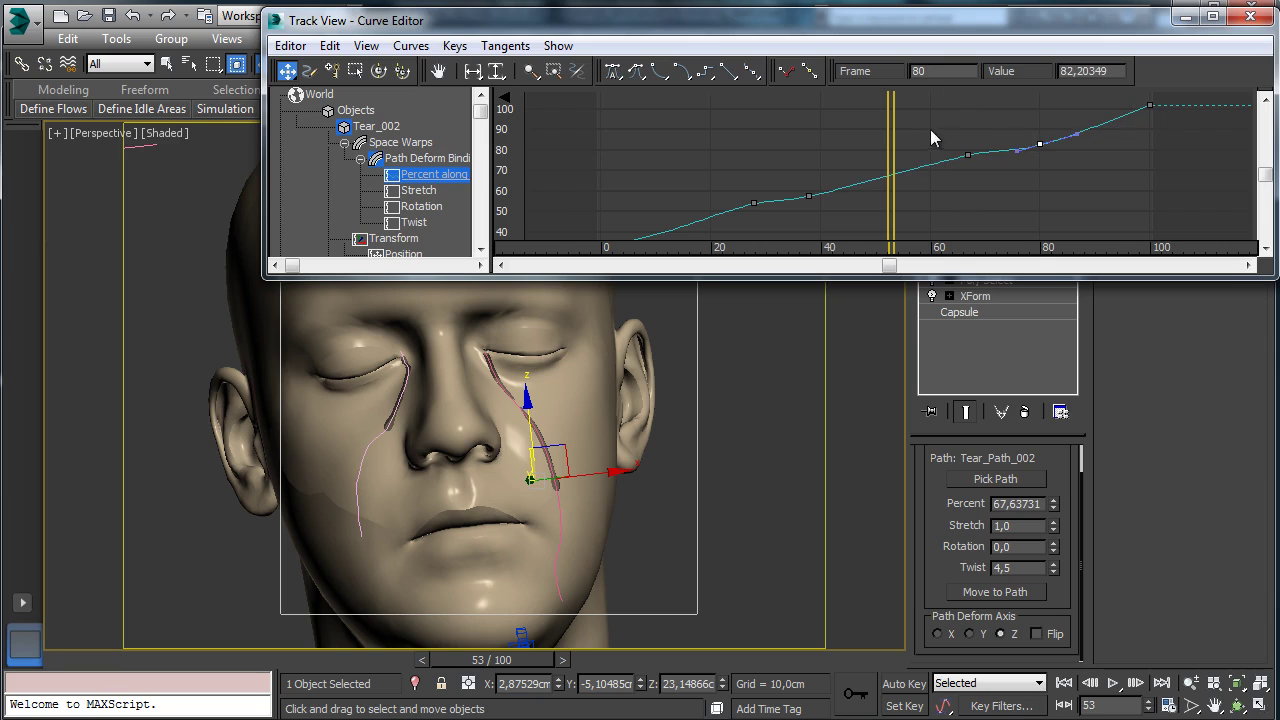
left_click_drag(891, 135, 1168, 153)
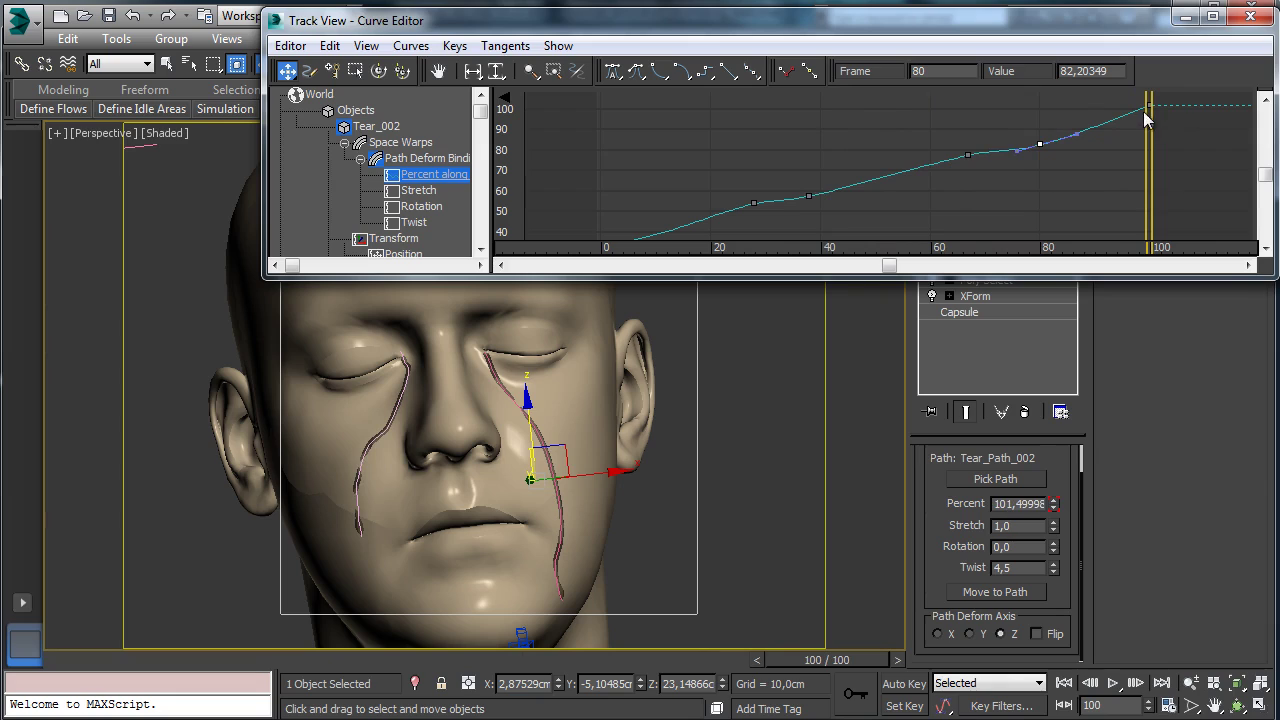
left_click(1149, 106)
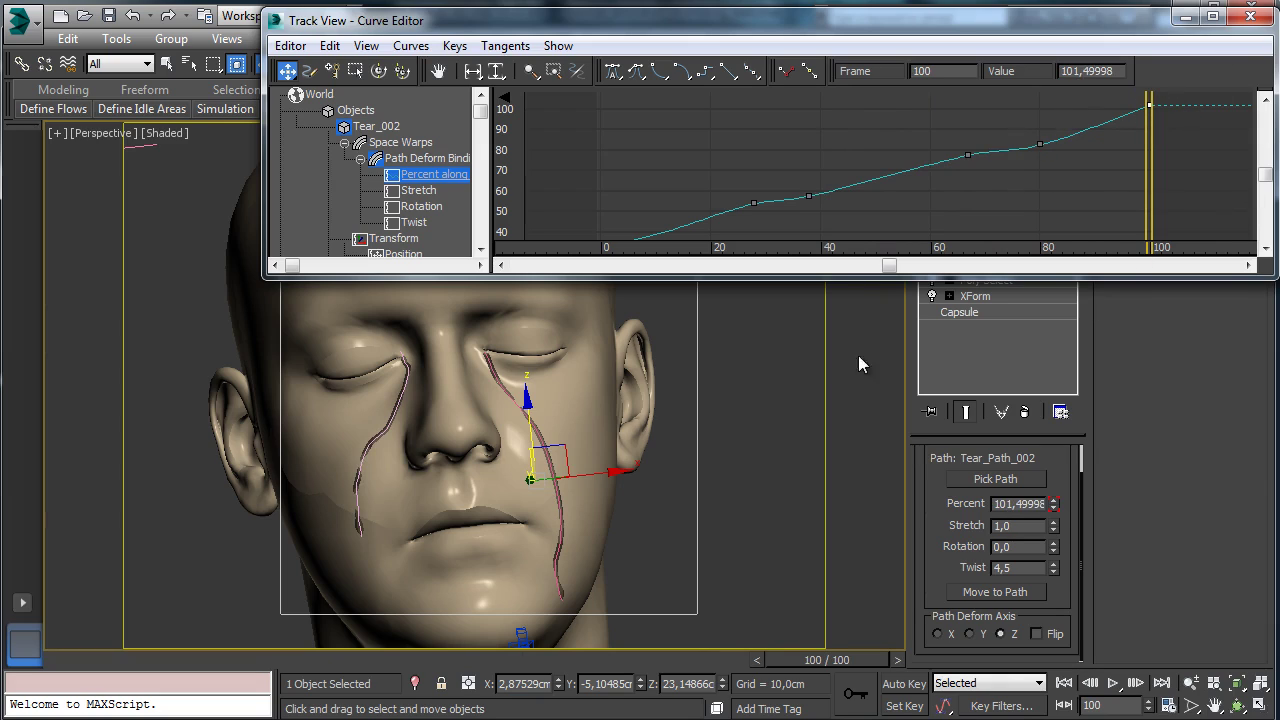
left_click(1250, 14)
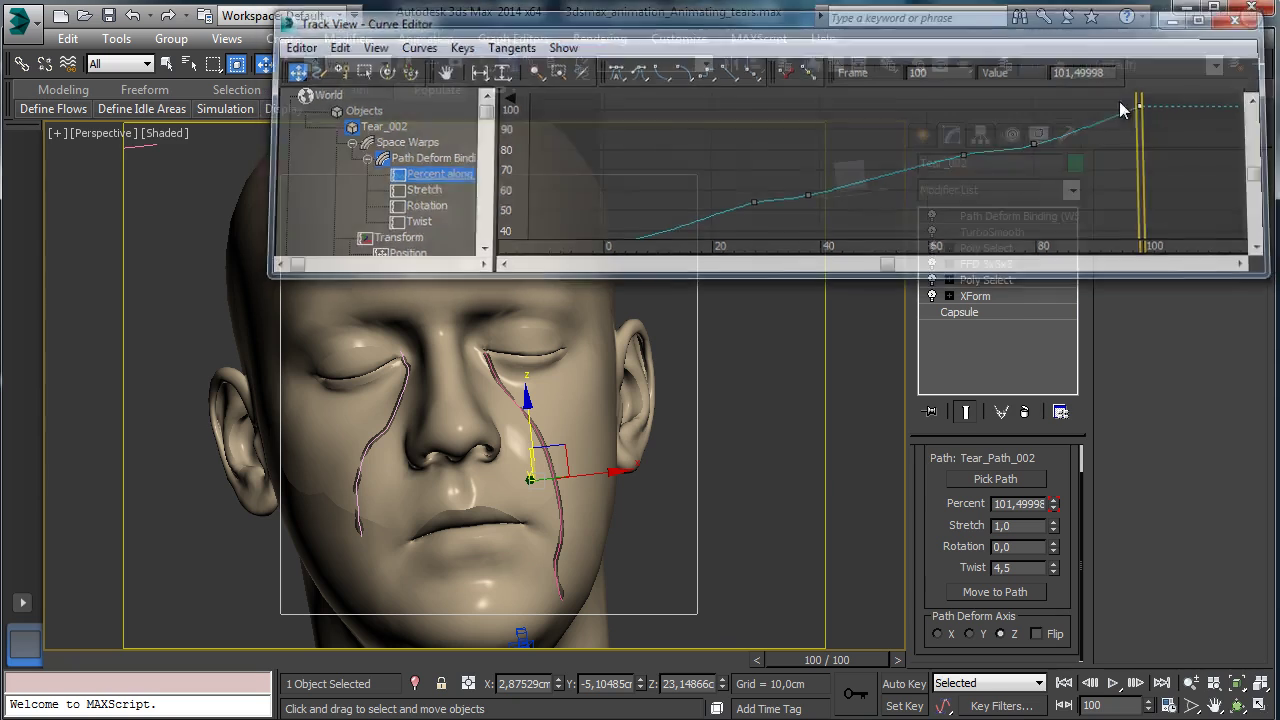
left_click(110, 17)
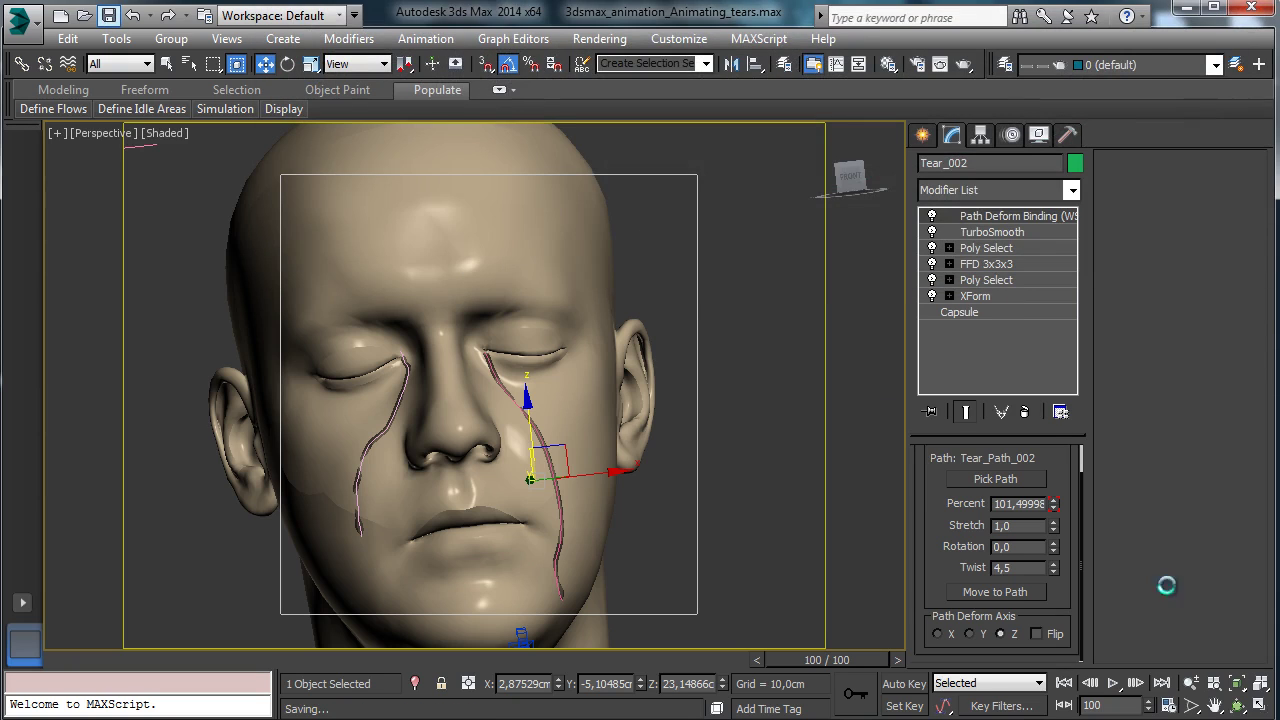
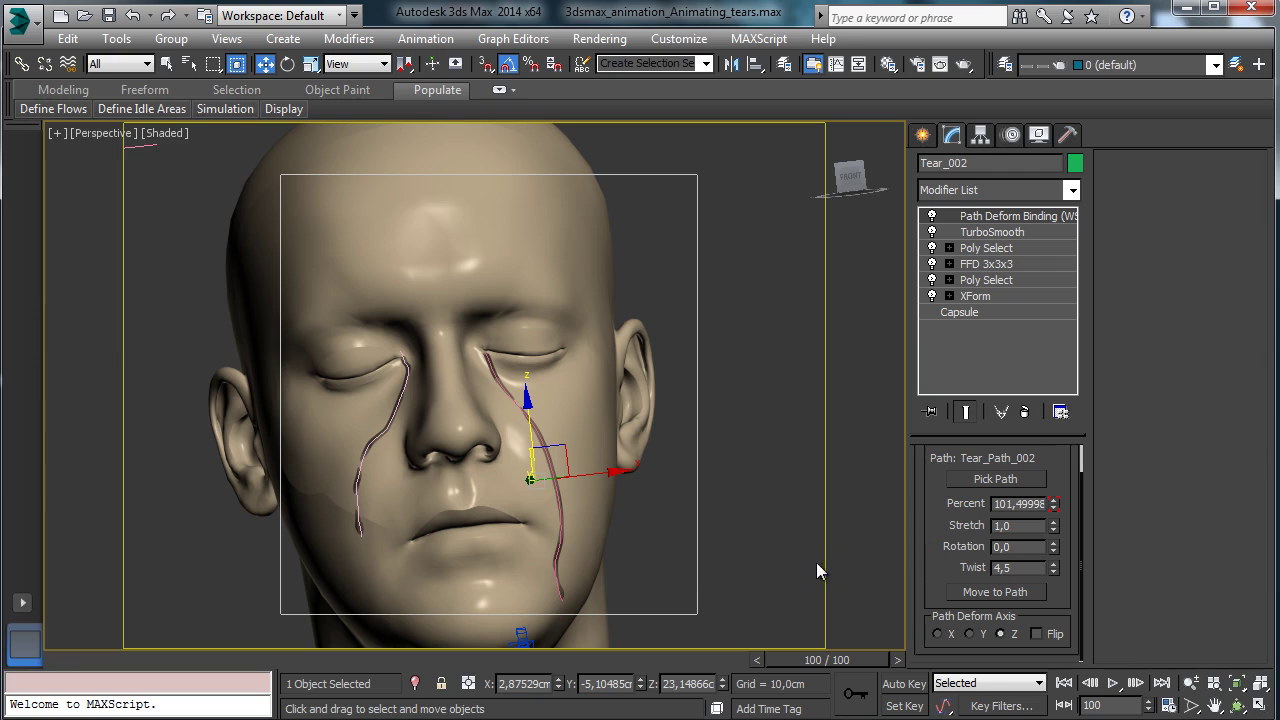
- Switch the face view to Orthographic, zoom twice onto the tear below the eye, and select the head
left_click(88, 134)
left_click(130, 231)
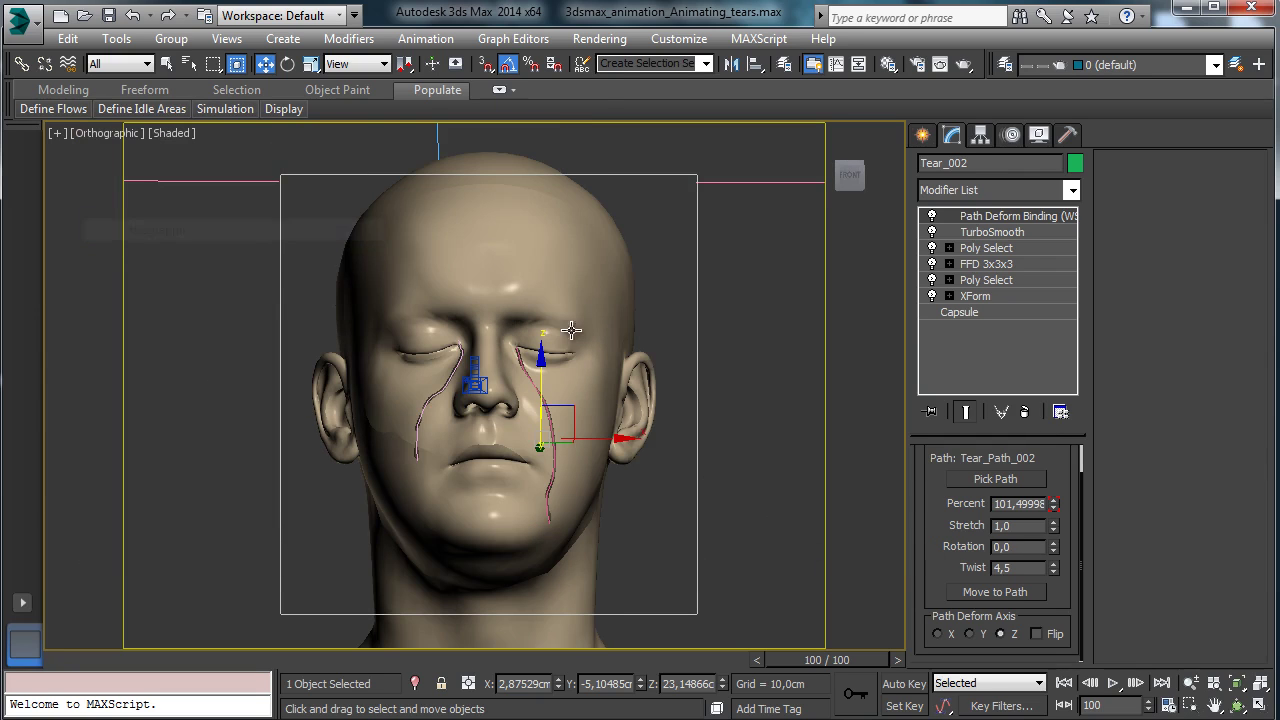
left_click(1190, 705)
left_click_drag(487, 328, 586, 540)
left_click_drag(366, 155, 544, 308)
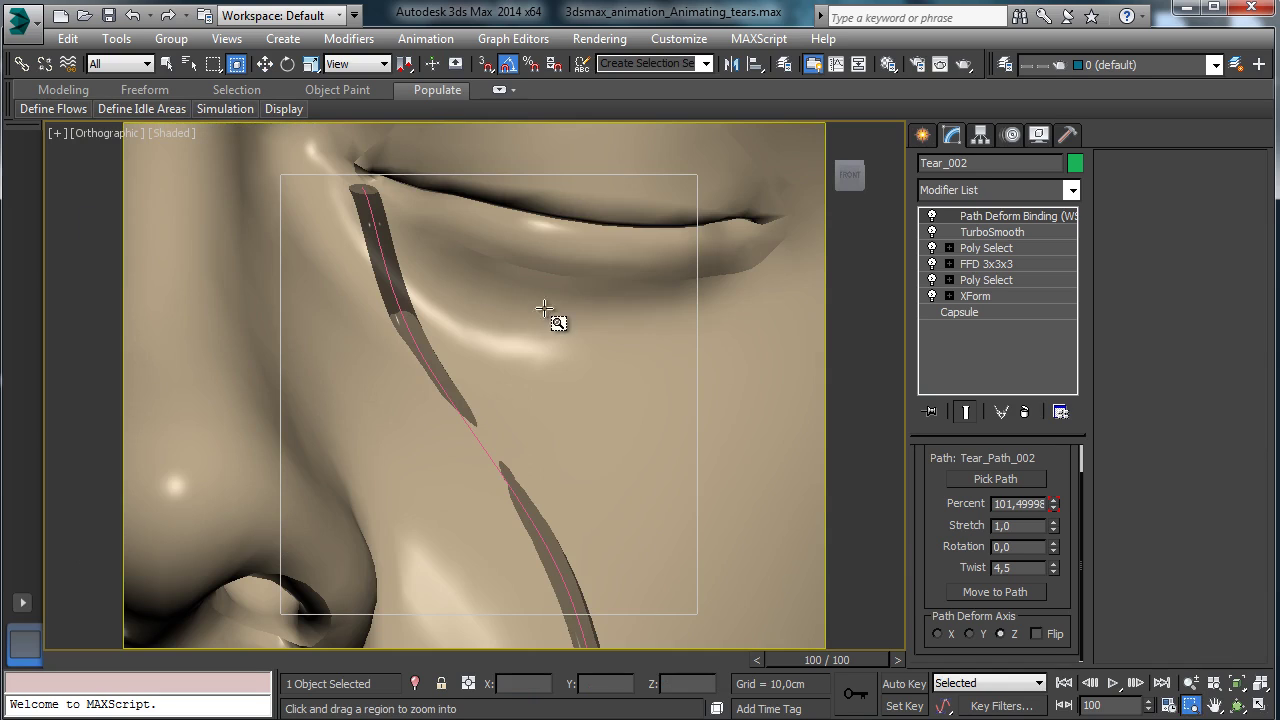
left_click(264, 64)
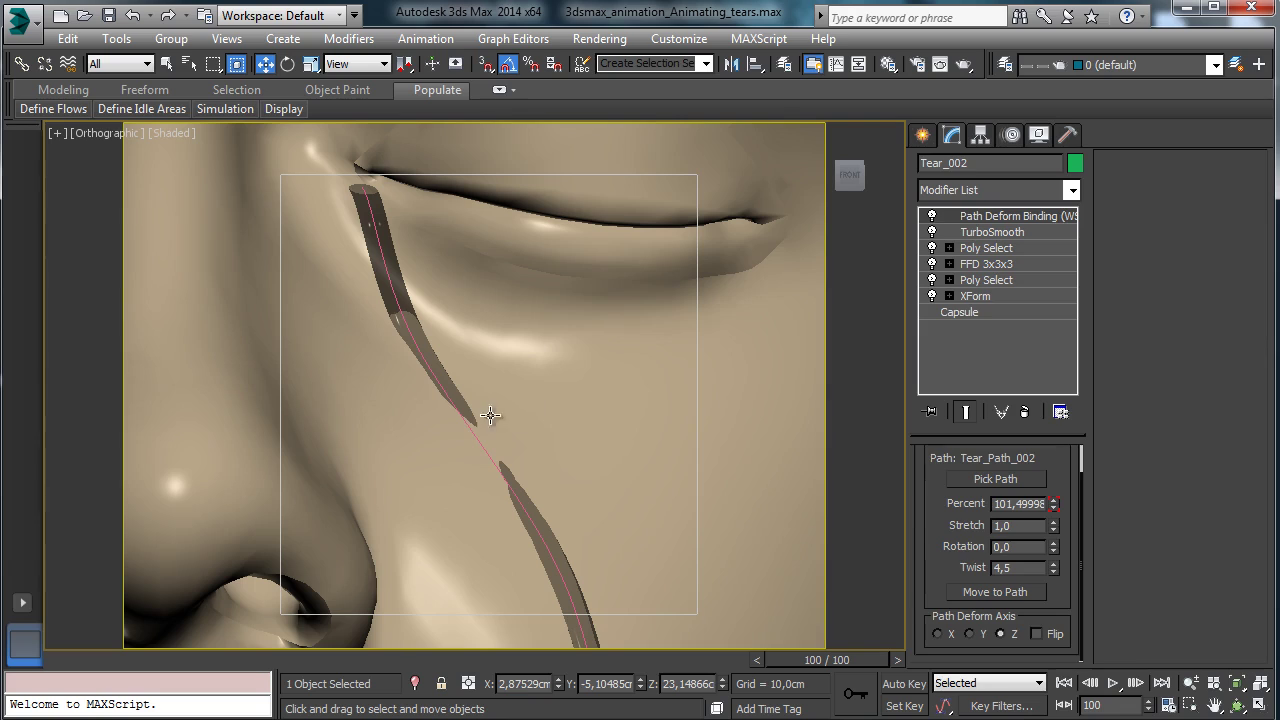
left_click(495, 444)
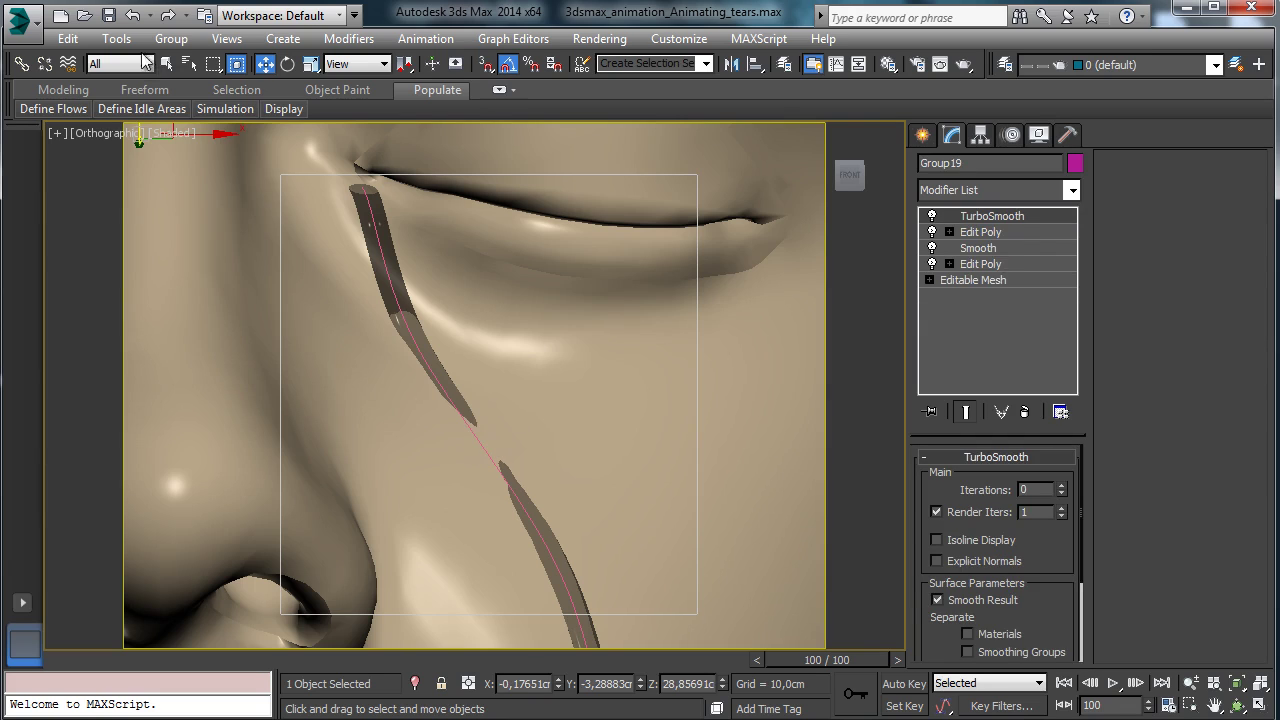
- Select Tear_Path_002 by name and move its top vertex up toward the eye corner
left_click(188, 70)
left_click(456, 402)
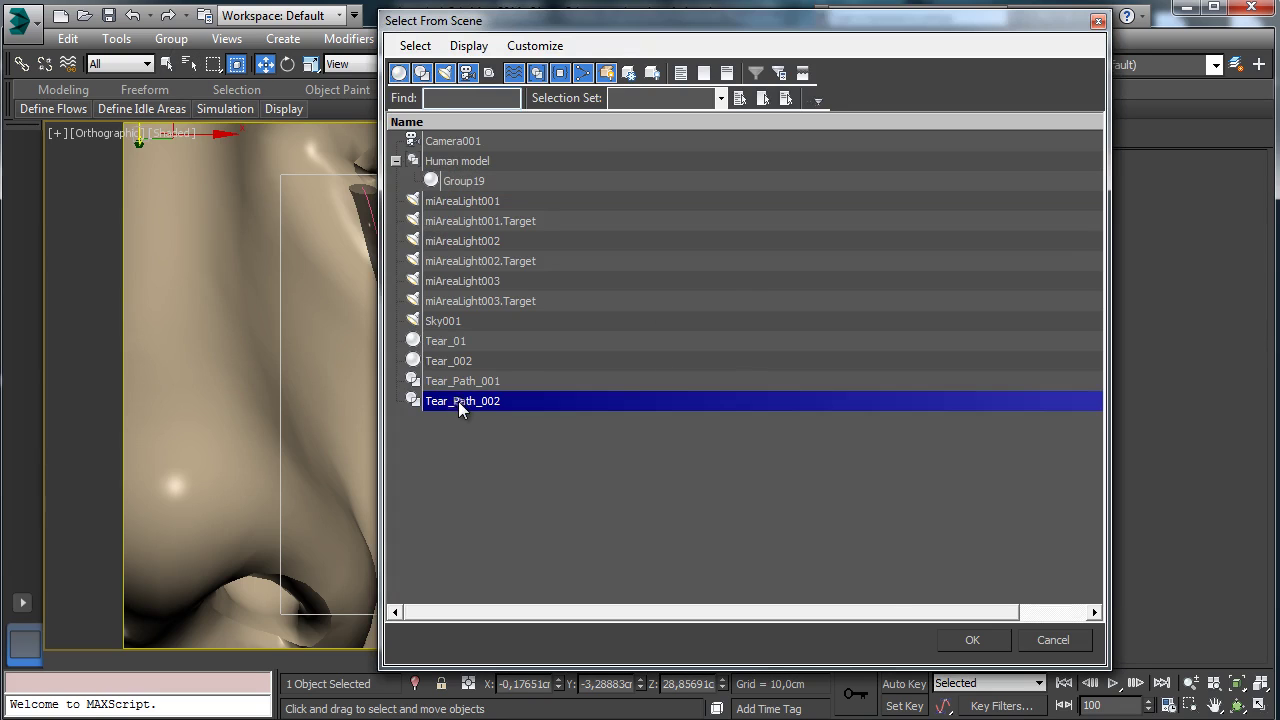
key("Return")
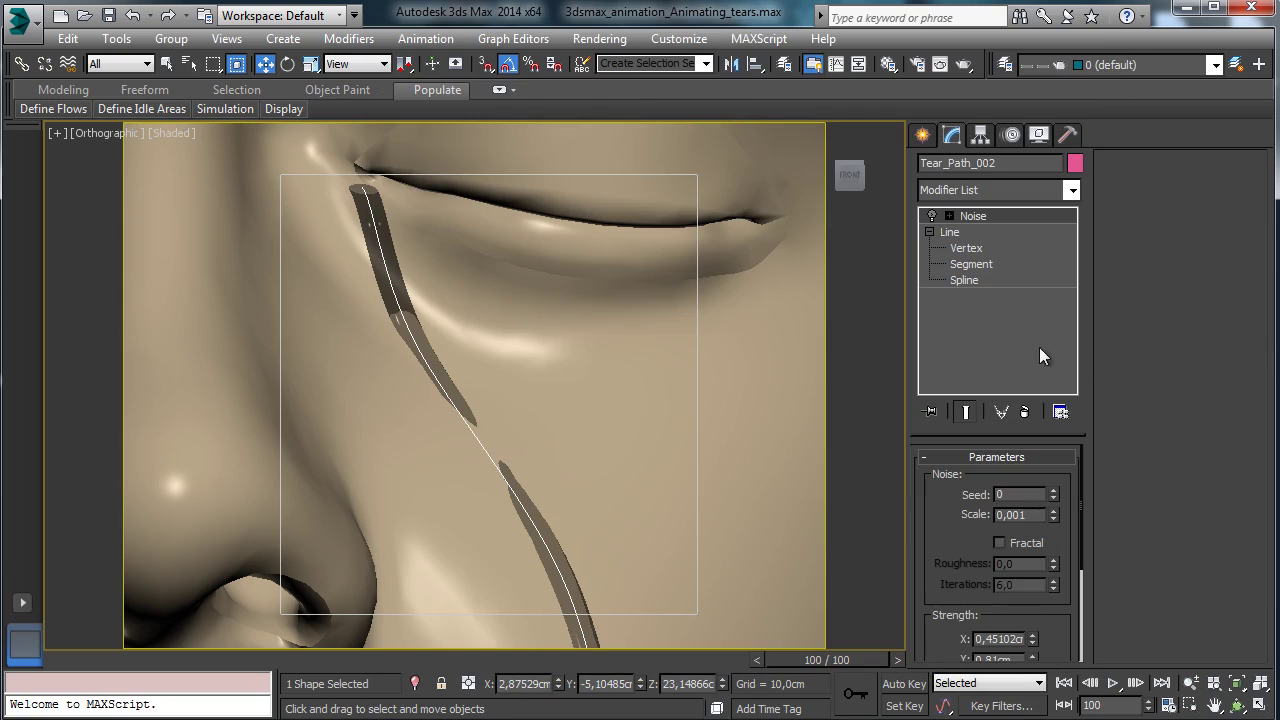
left_click(975, 248)
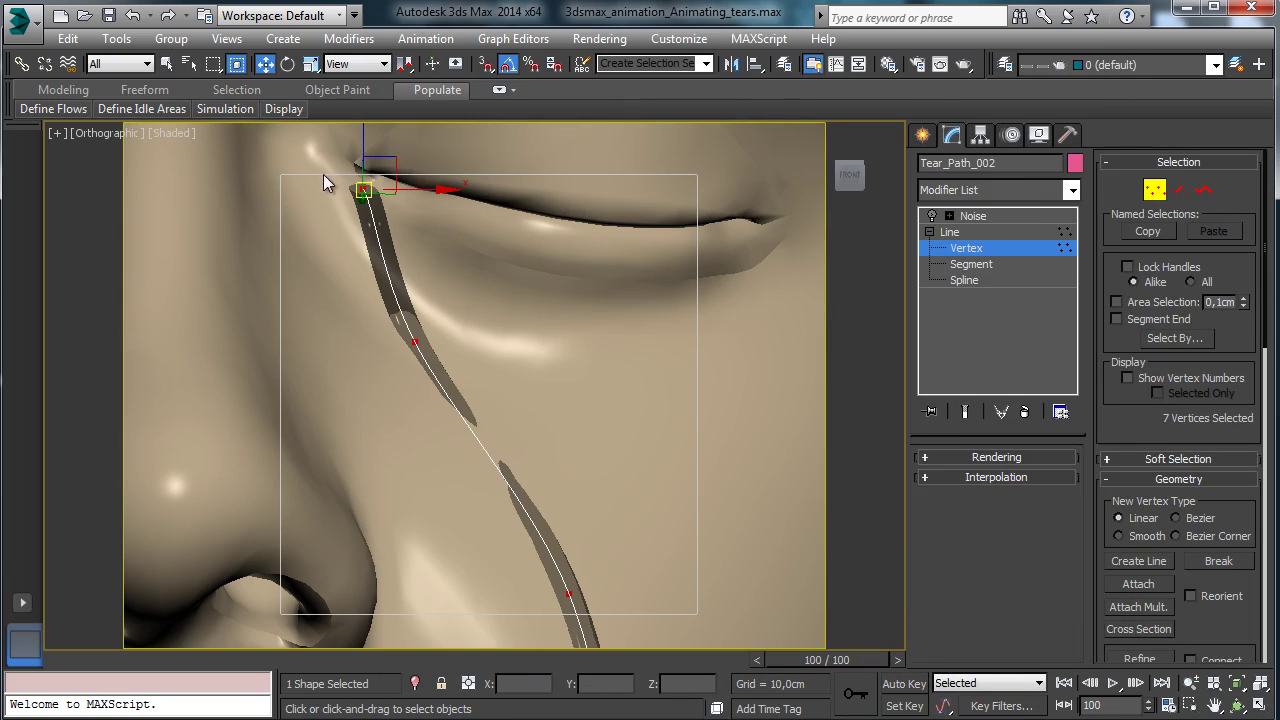
left_click(364, 188)
left_click_drag(391, 138, 390, 160)
left_click(586, 504)
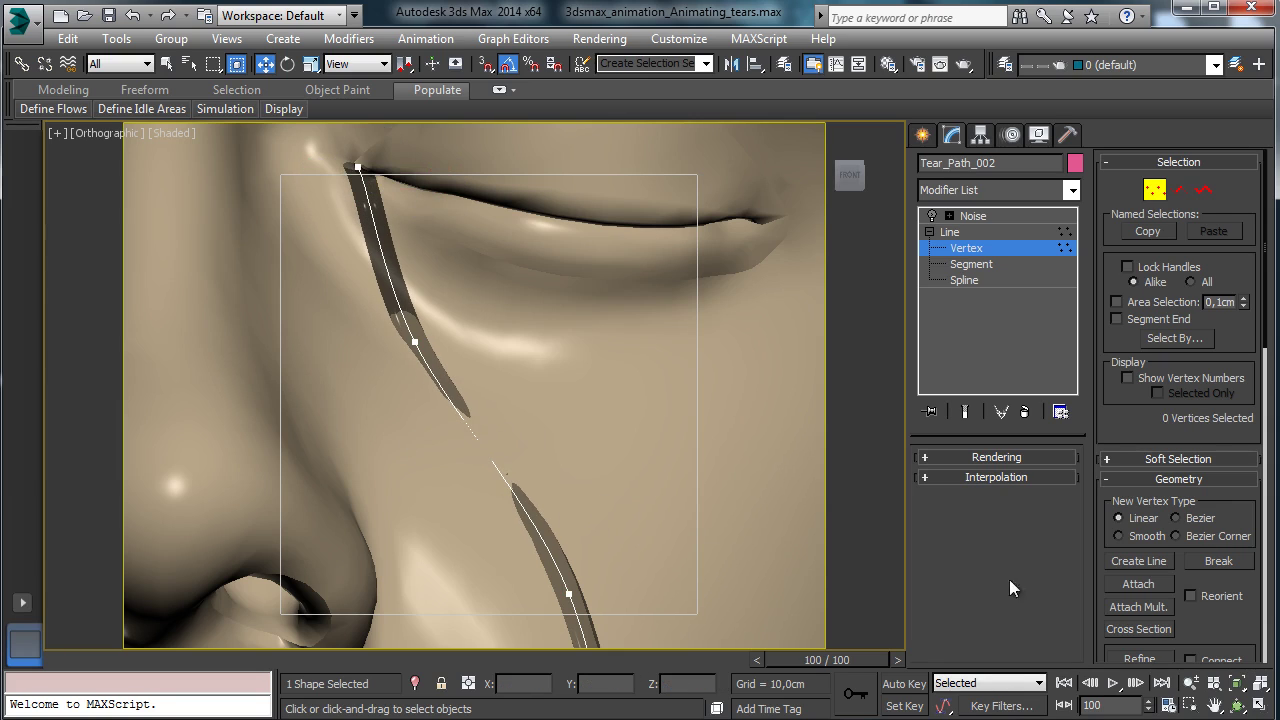
- Refine a new vertex into the tear's gap and move it in Local coordinates to close the gap
left_click(1245, 709)
left_click_drag(423, 429, 357, 491)
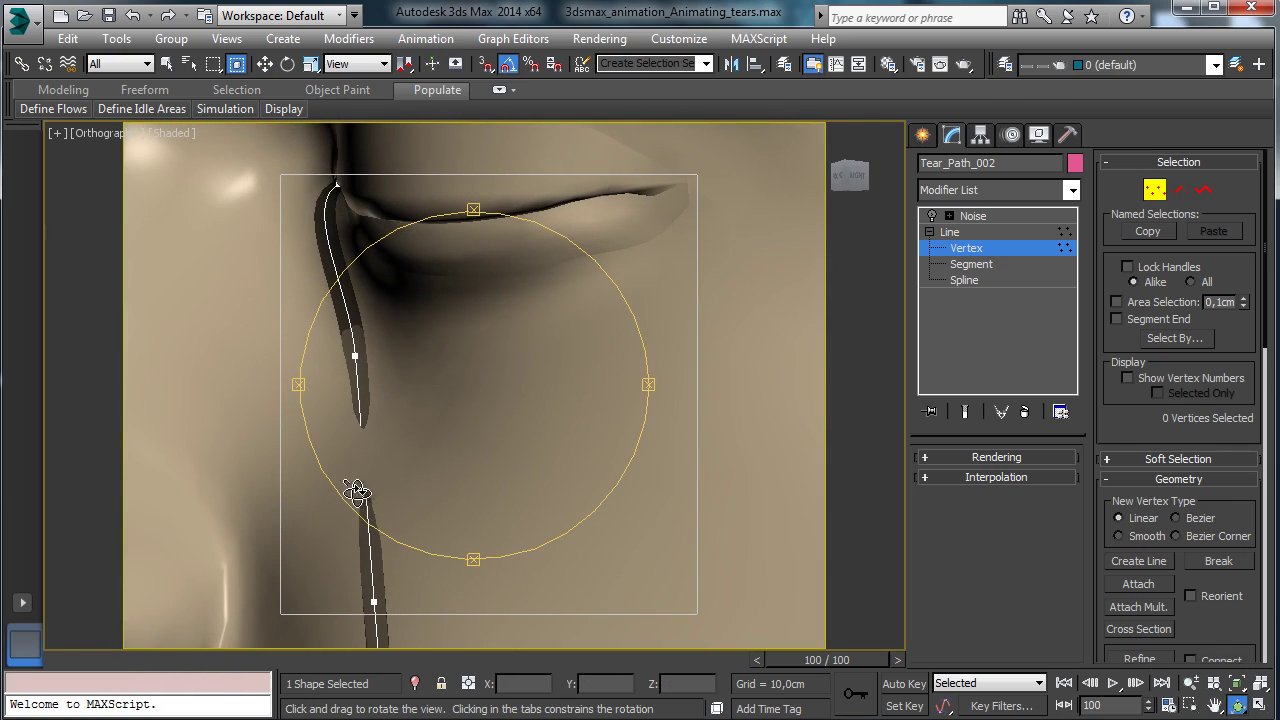
left_click(265, 64)
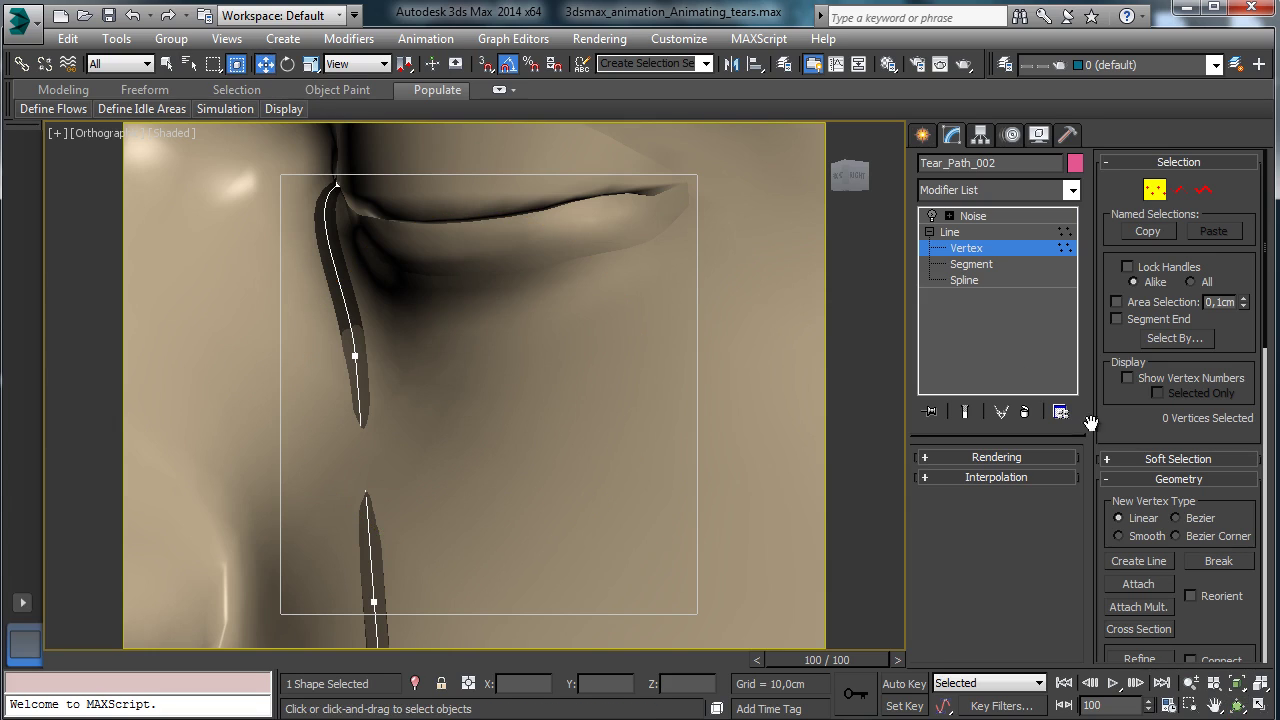
scroll(1132, 425, "down", 5)
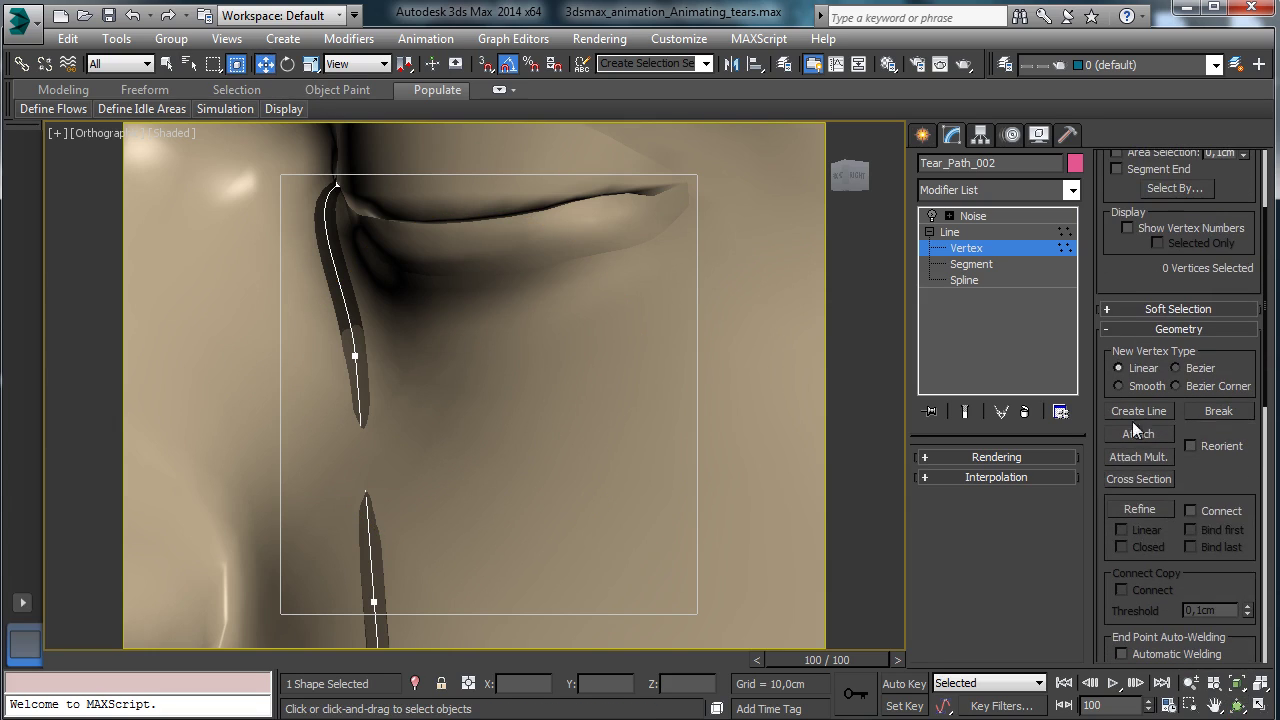
left_click(1138, 510)
left_click(364, 471)
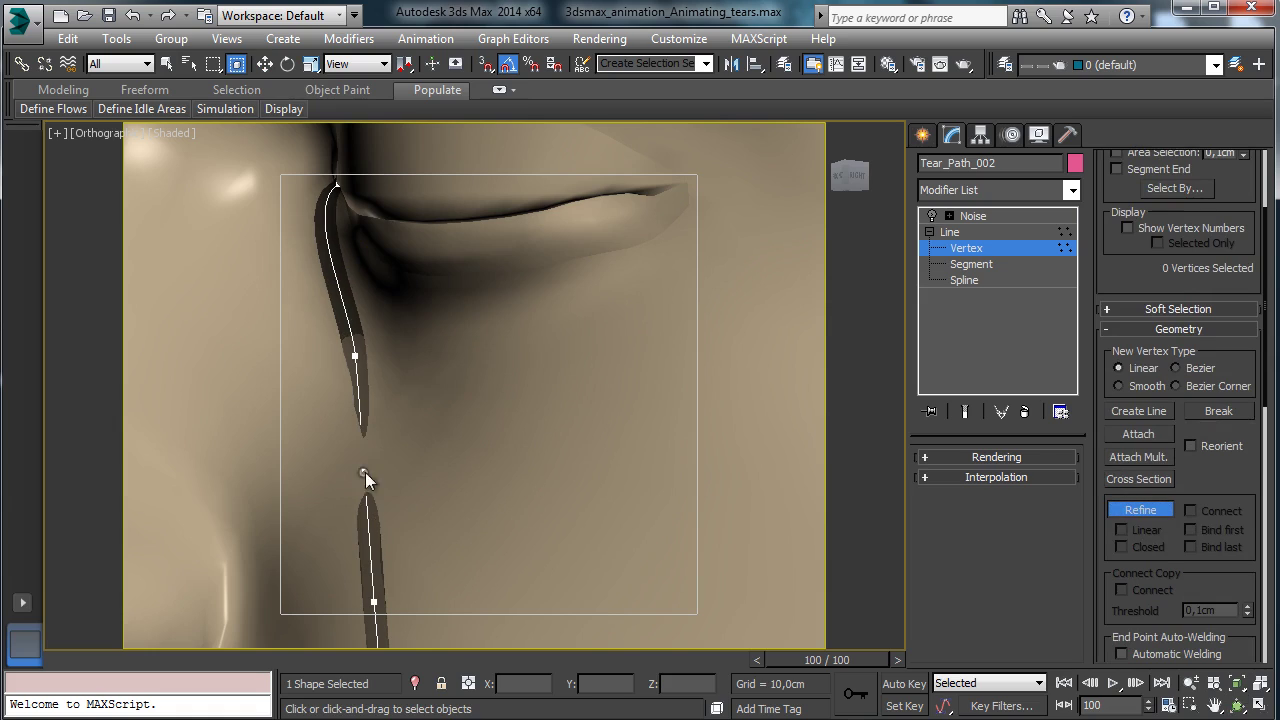
left_click(265, 64)
left_click(364, 471)
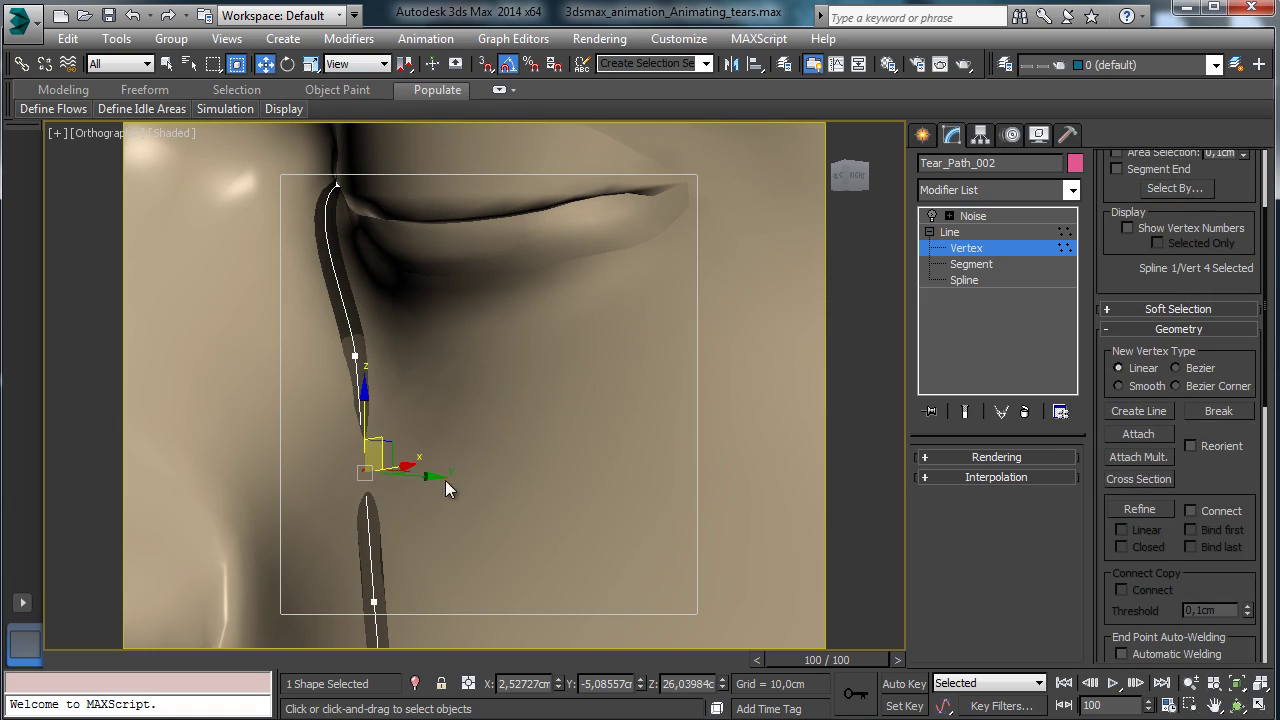
left_click(356, 64)
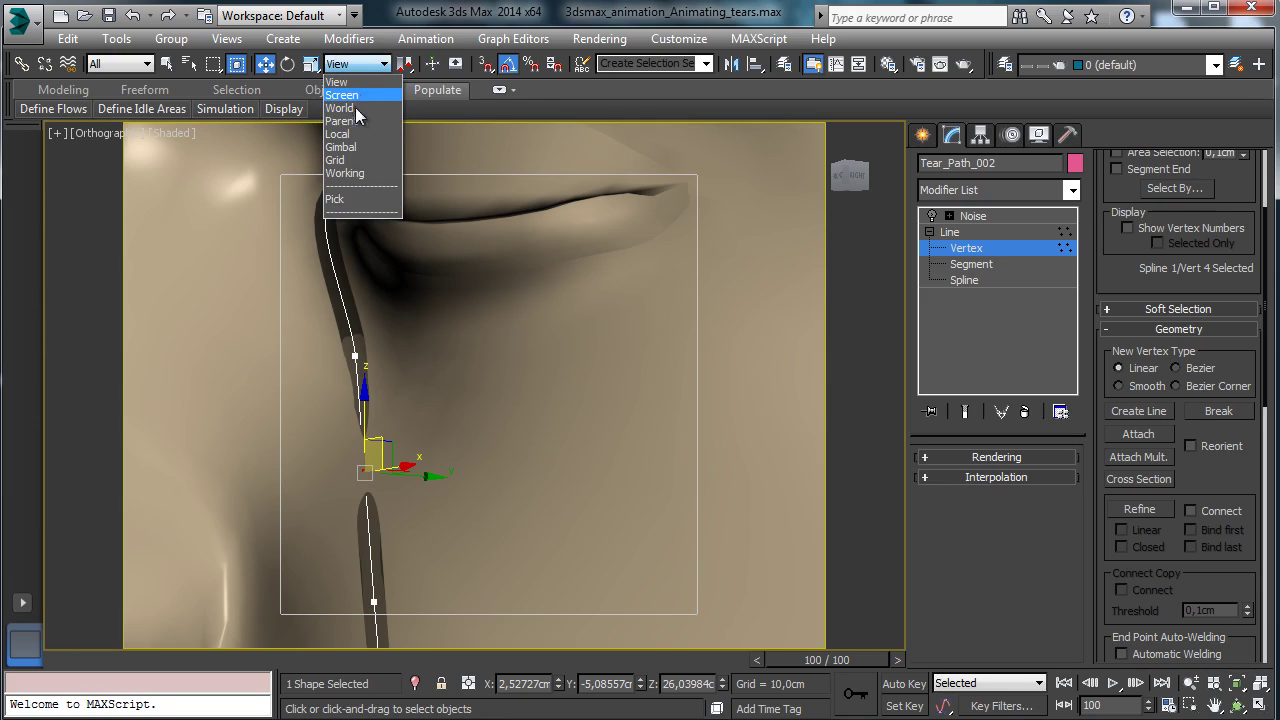
left_click(352, 134)
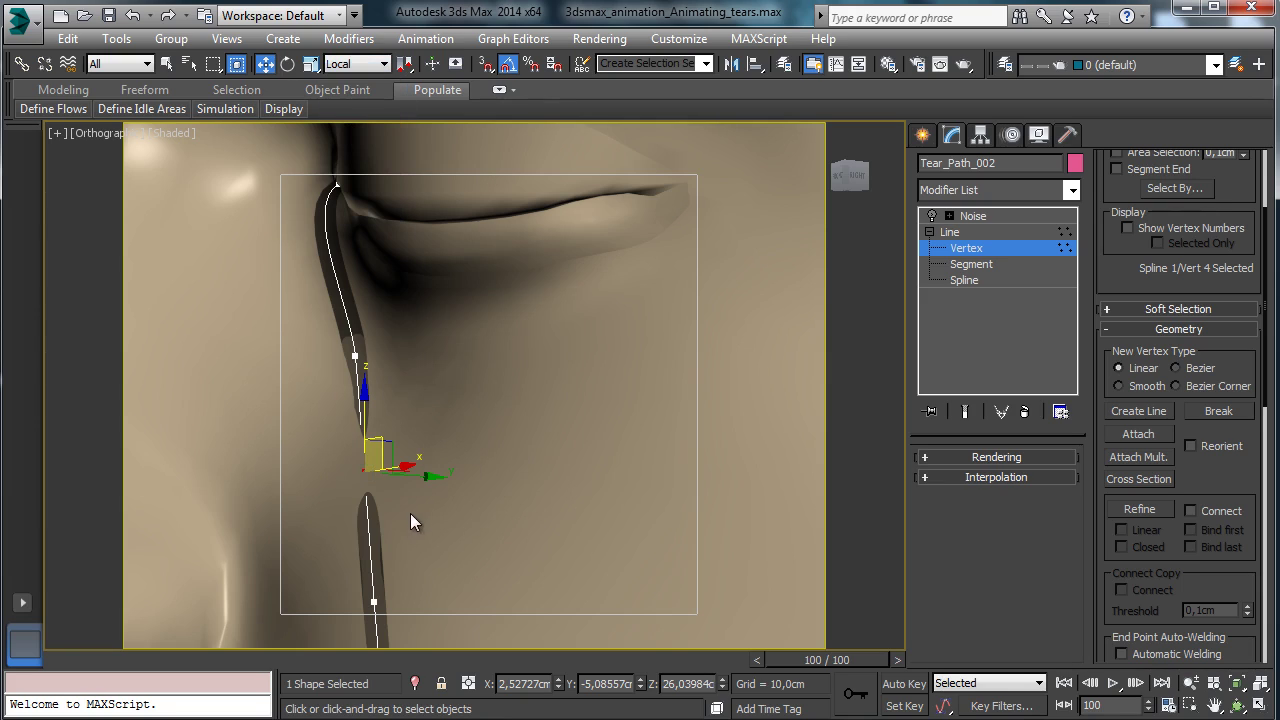
mouse_move(422, 476)
left_mouse_down()
mouse_move(393, 470)
mouse_move(413, 471)
left_mouse_up()
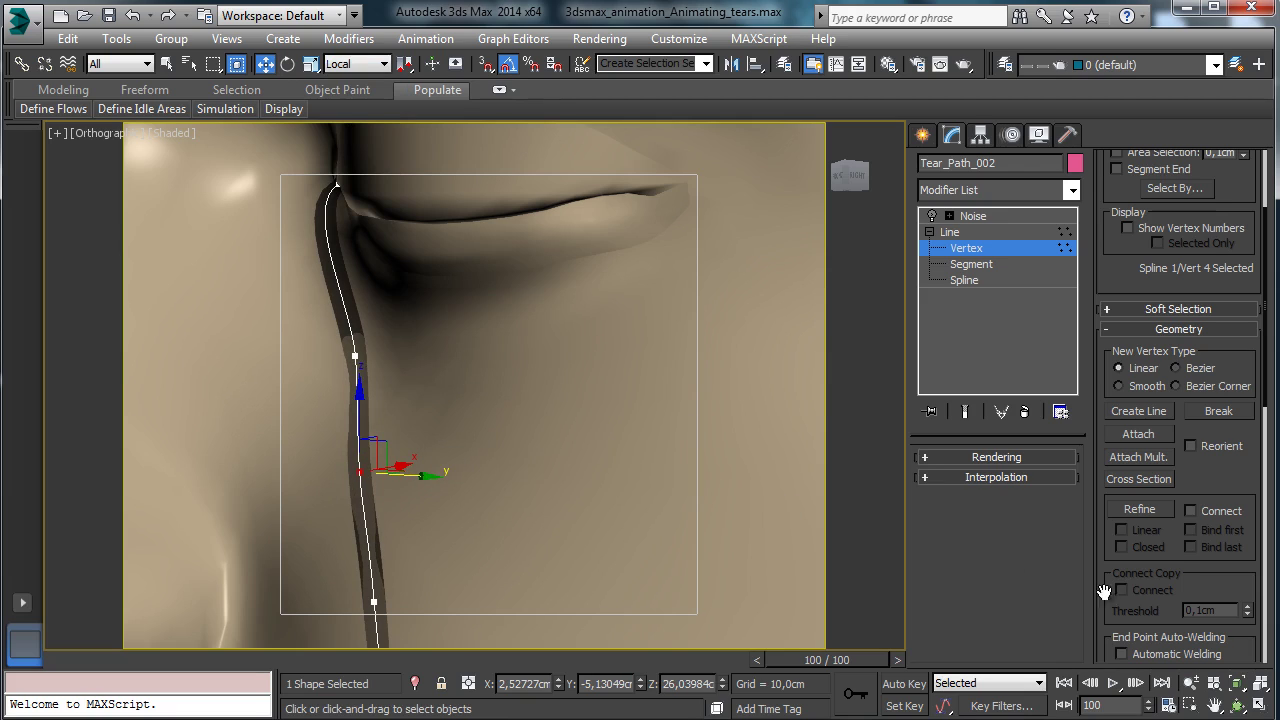
left_click(1238, 705)
left_click_drag(491, 434, 529, 340)
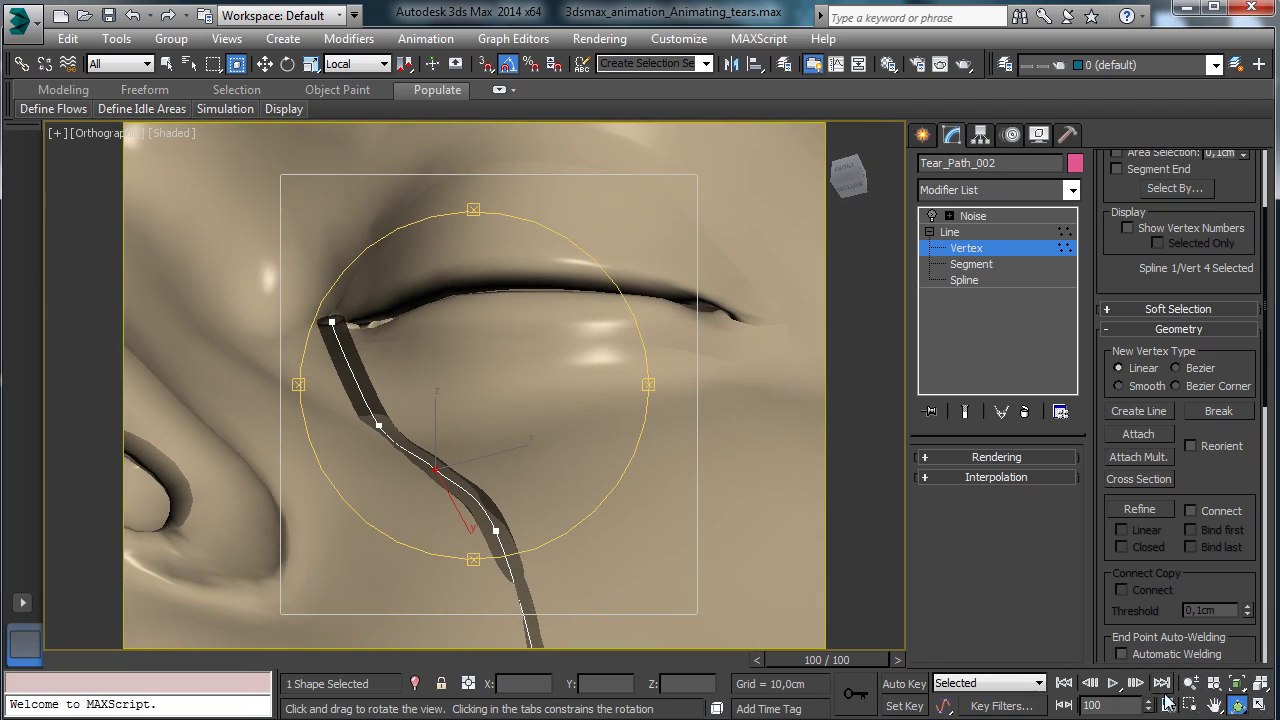
- Refine a vertex lower on Tear_Path_002 and nudge it right to smooth the cheek curve
left_click(1214, 705)
left_click_drag(572, 476, 575, 205)
left_click(166, 63)
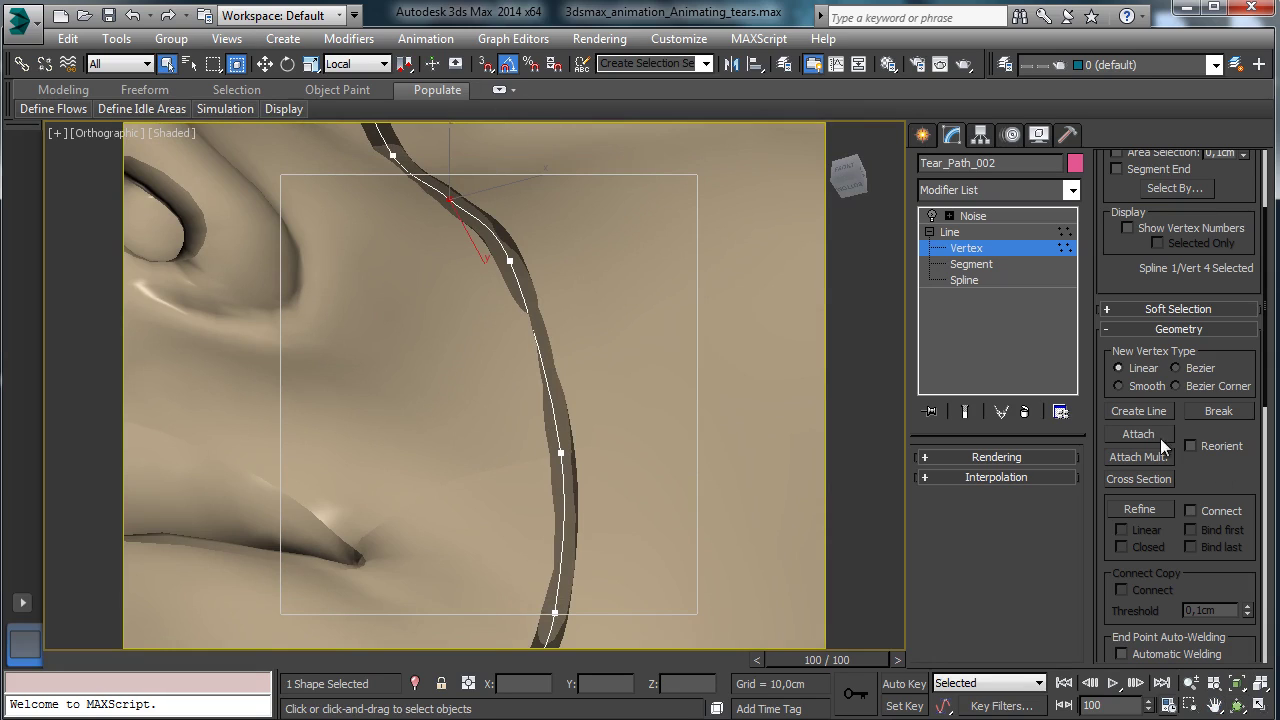
left_click(1141, 412)
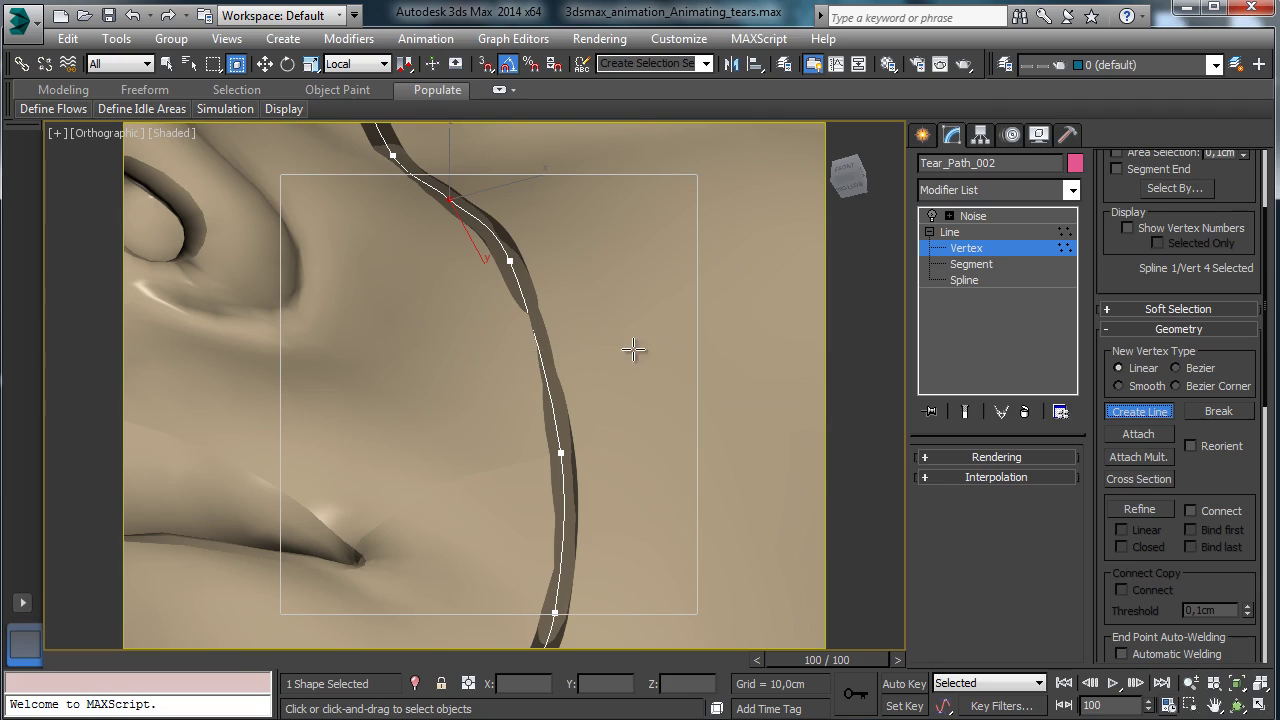
left_click(1138, 510)
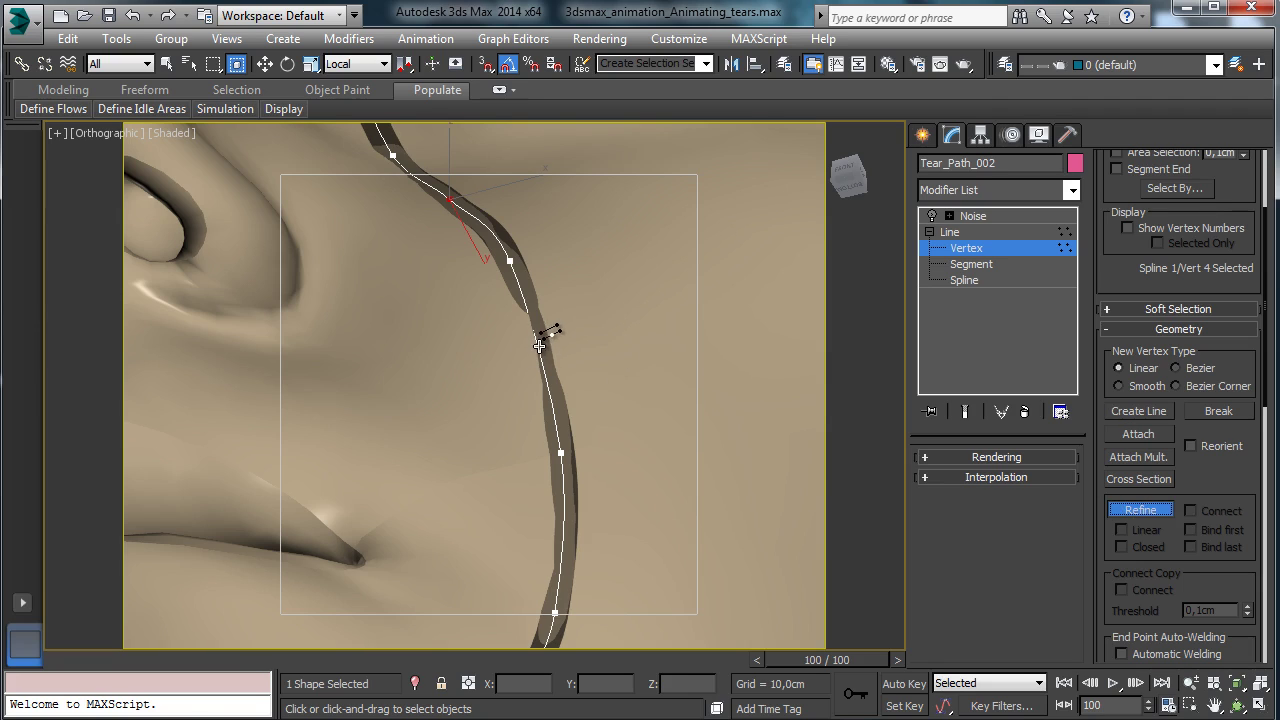
left_click(538, 346)
left_click(265, 64)
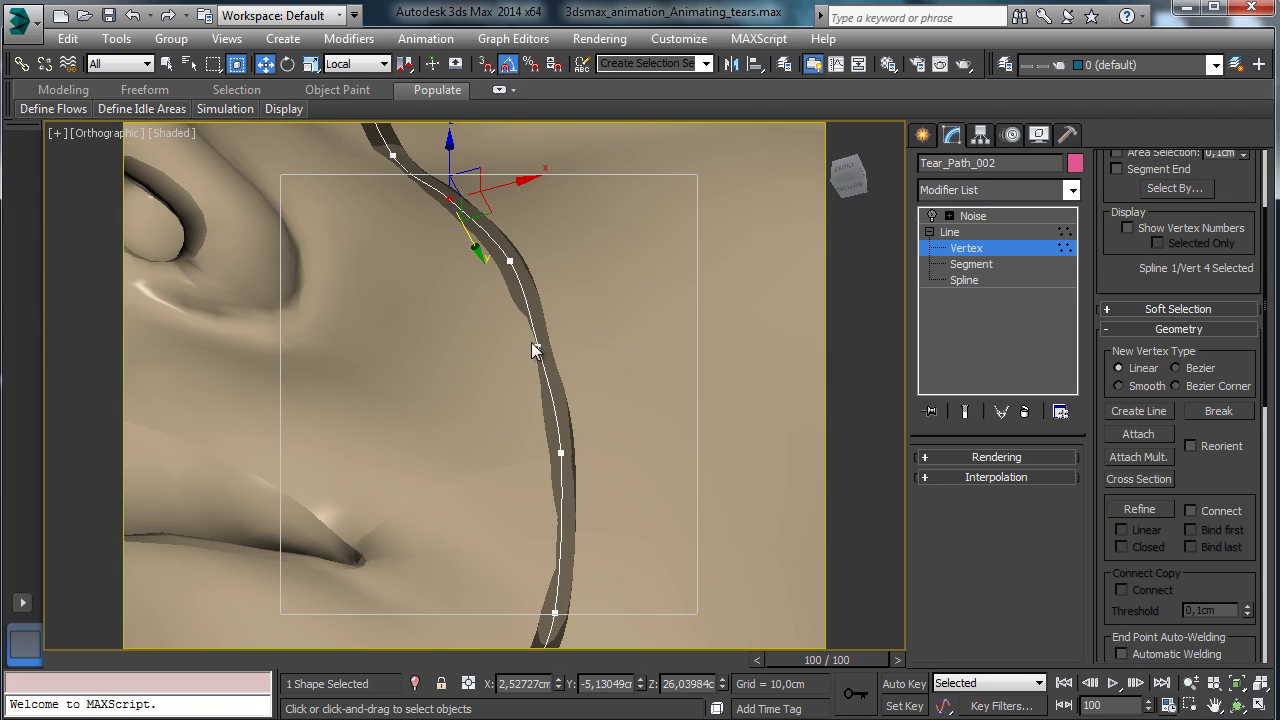
left_click(538, 346)
mouse_move(566, 319)
left_mouse_down()
mouse_move(590, 307)
mouse_move(567, 318)
left_mouse_up()
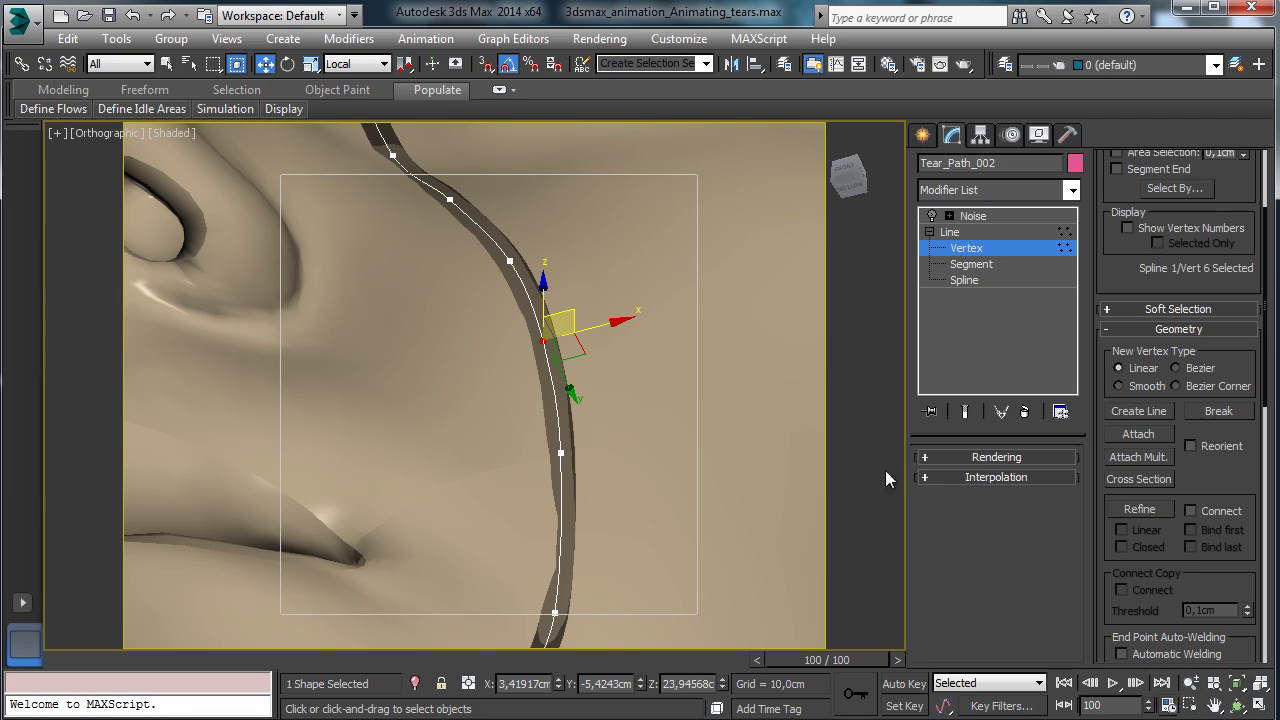
left_click(955, 252)
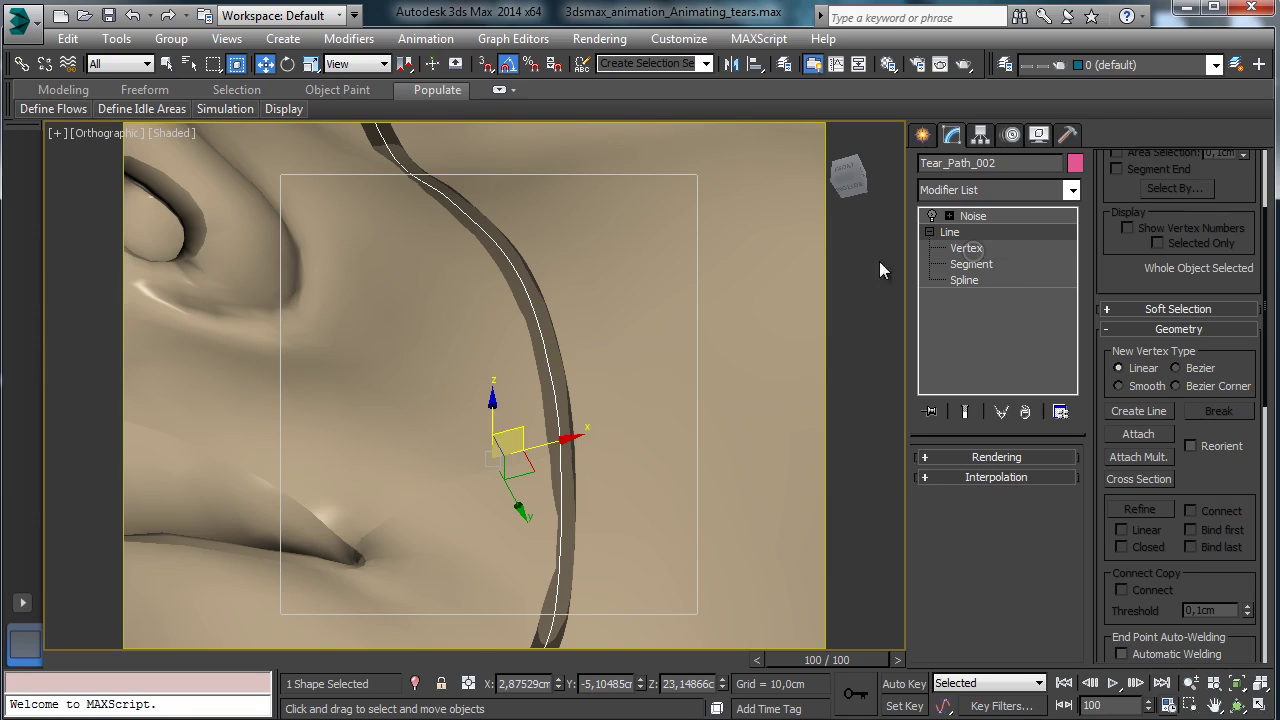
- Select Tear_002, set its Path Deform Twist to -49, and scrub back to check the tear
left_click(521, 272)
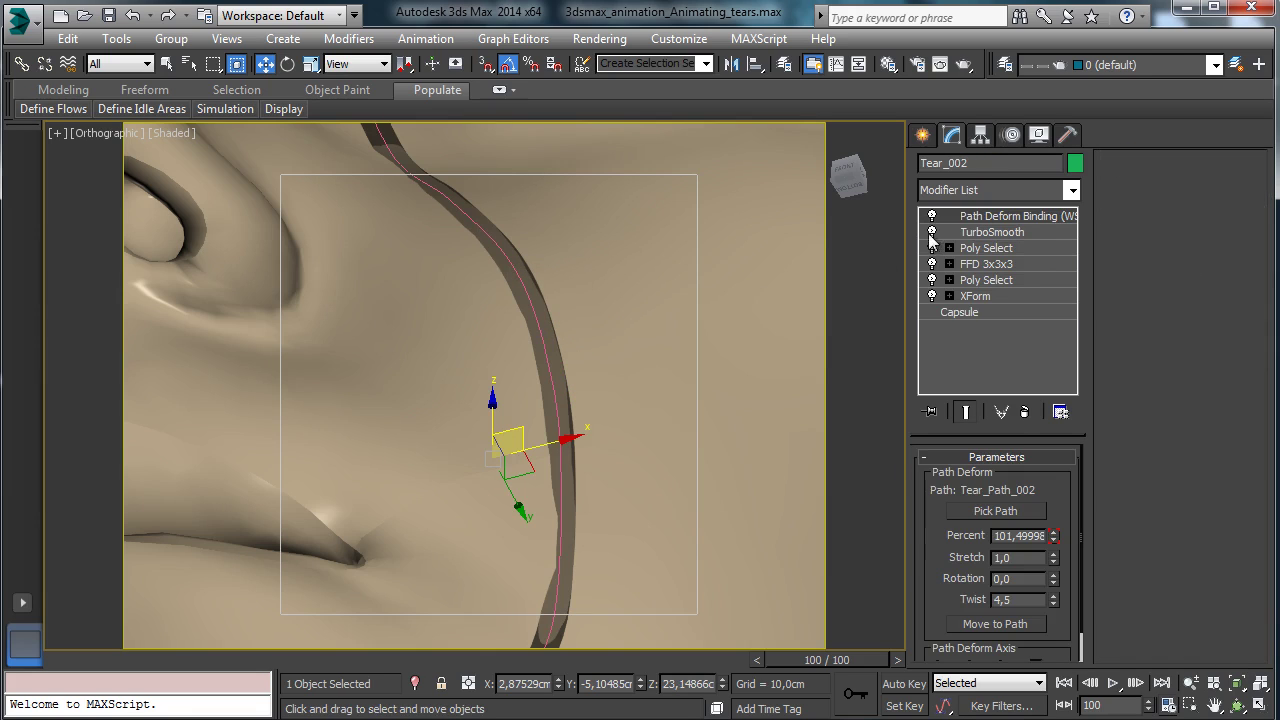
left_click(932, 296)
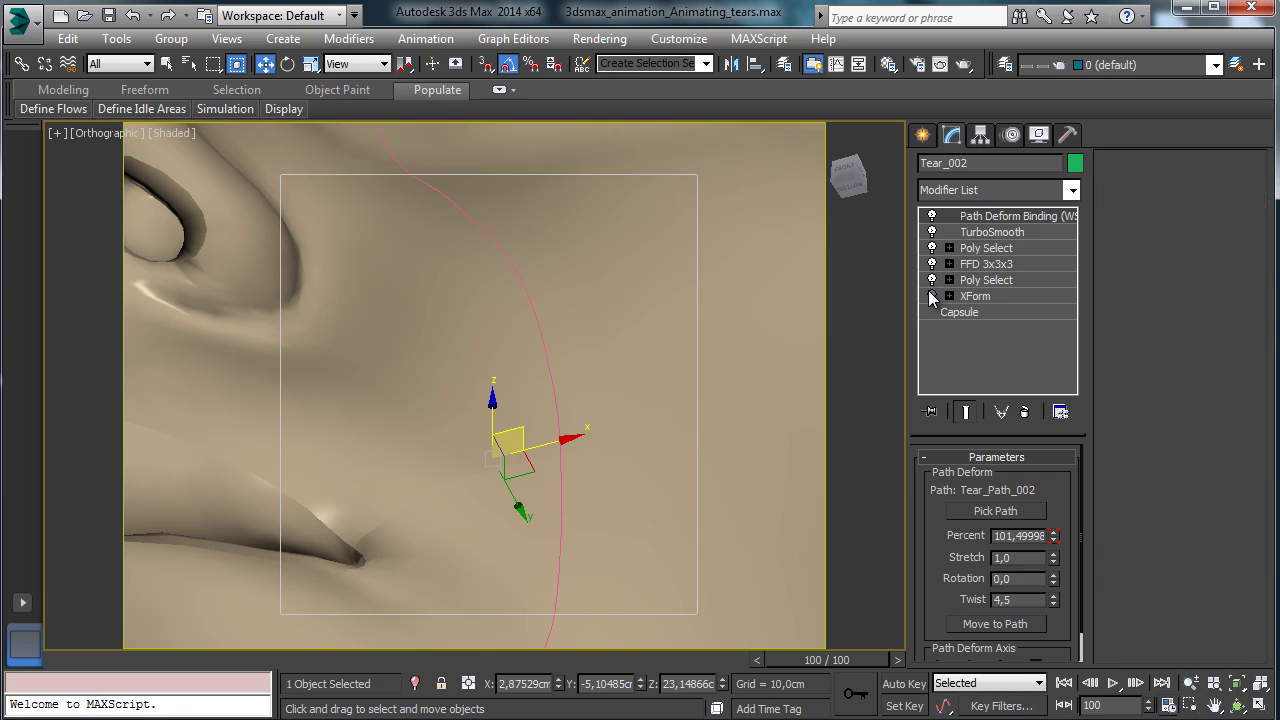
left_click(932, 296)
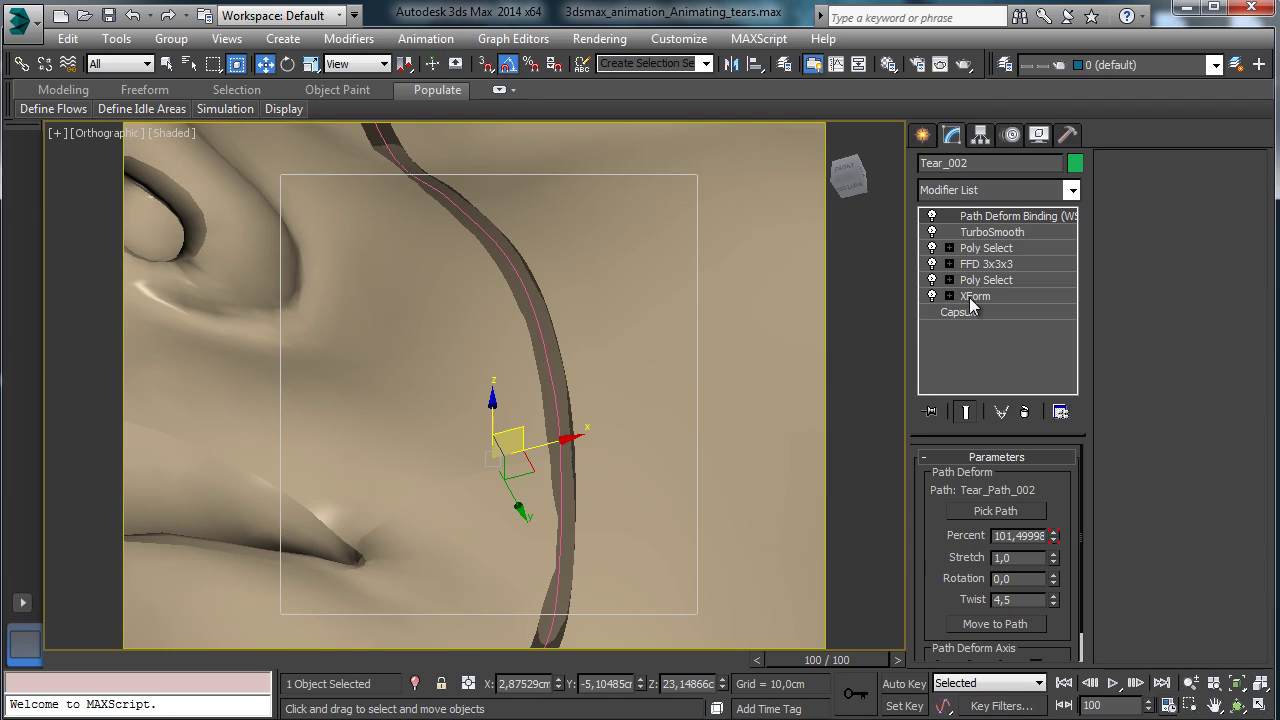
left_click(967, 297)
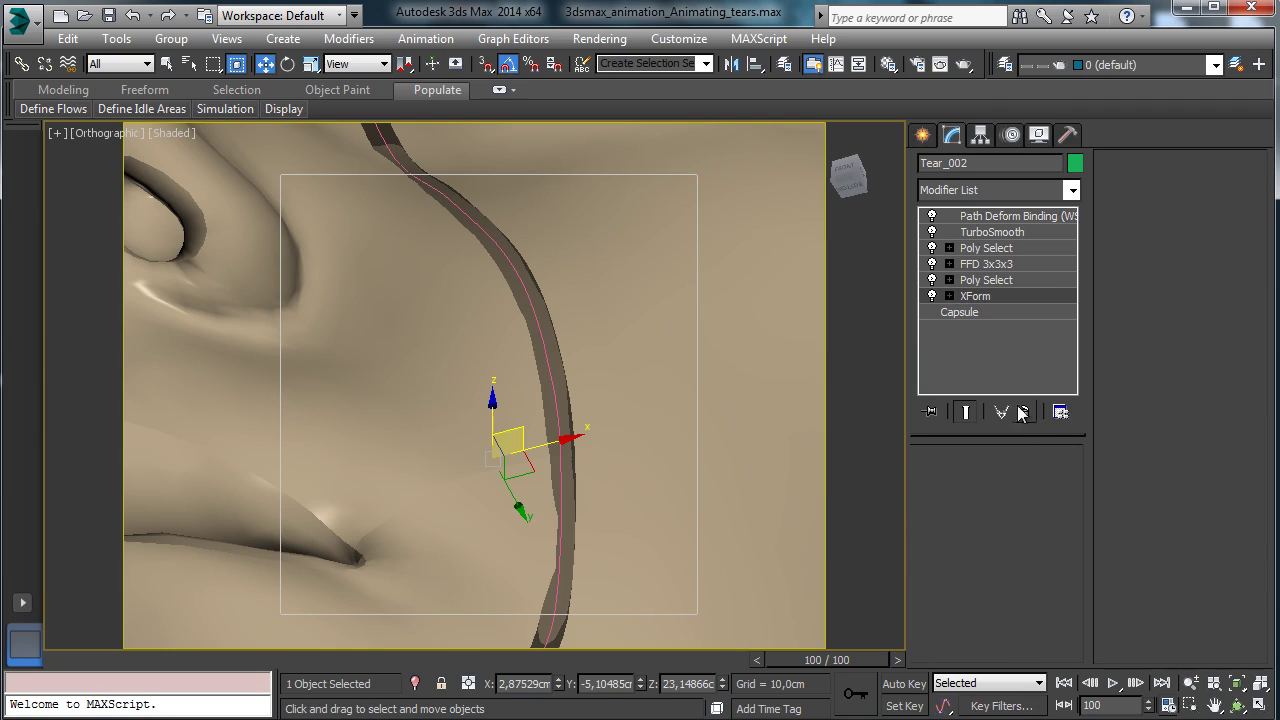
left_click(1191, 683)
left_click_drag(530, 333, 690, 368)
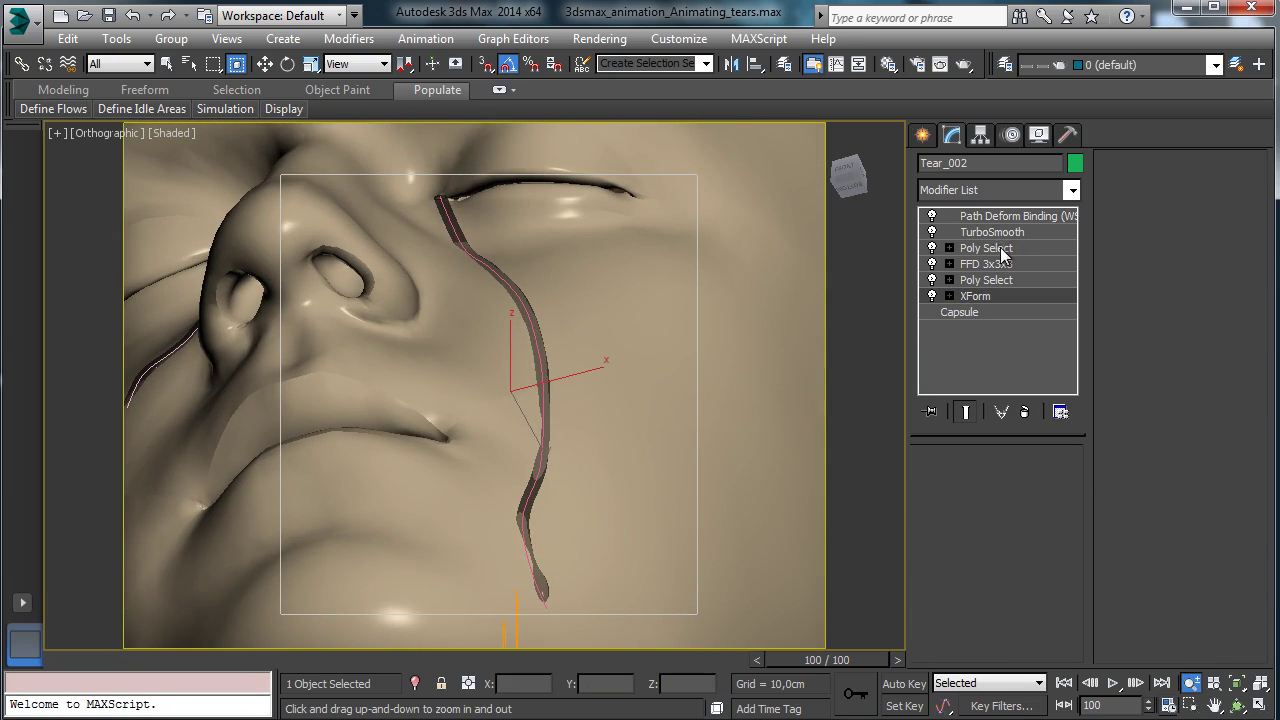
left_click(1005, 217)
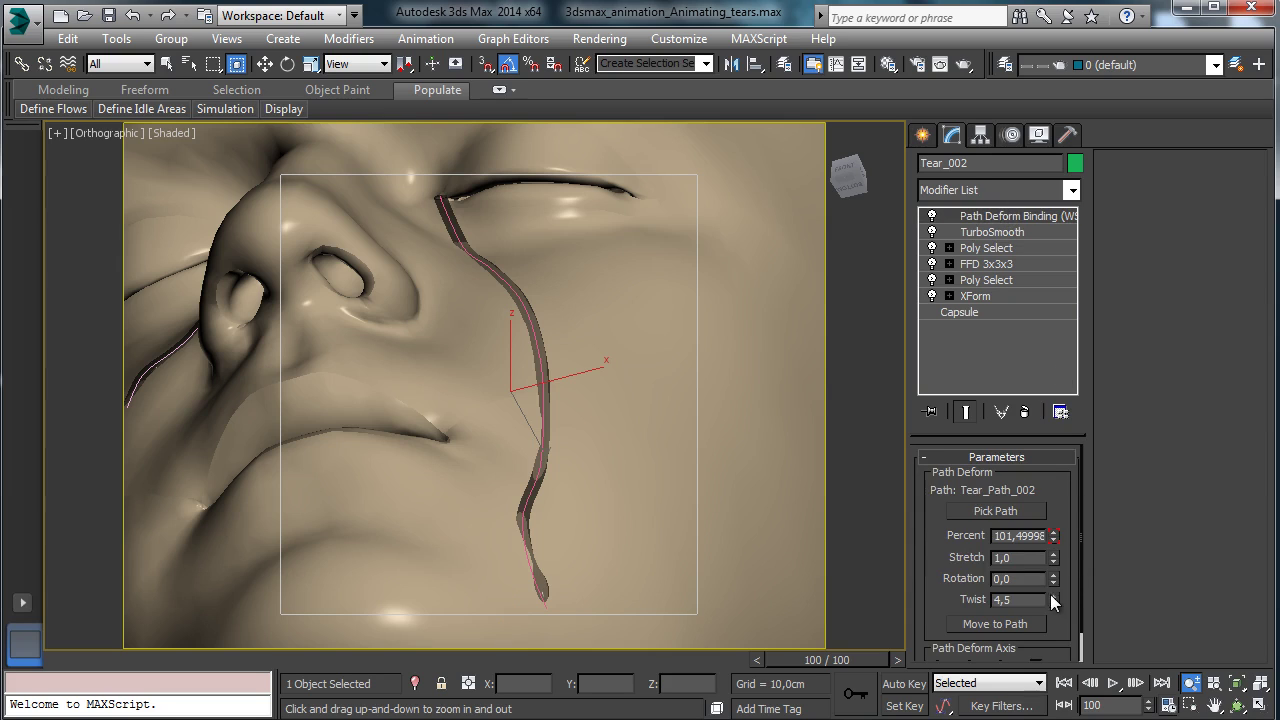
left_click_drag(1055, 598, 1082, 706)
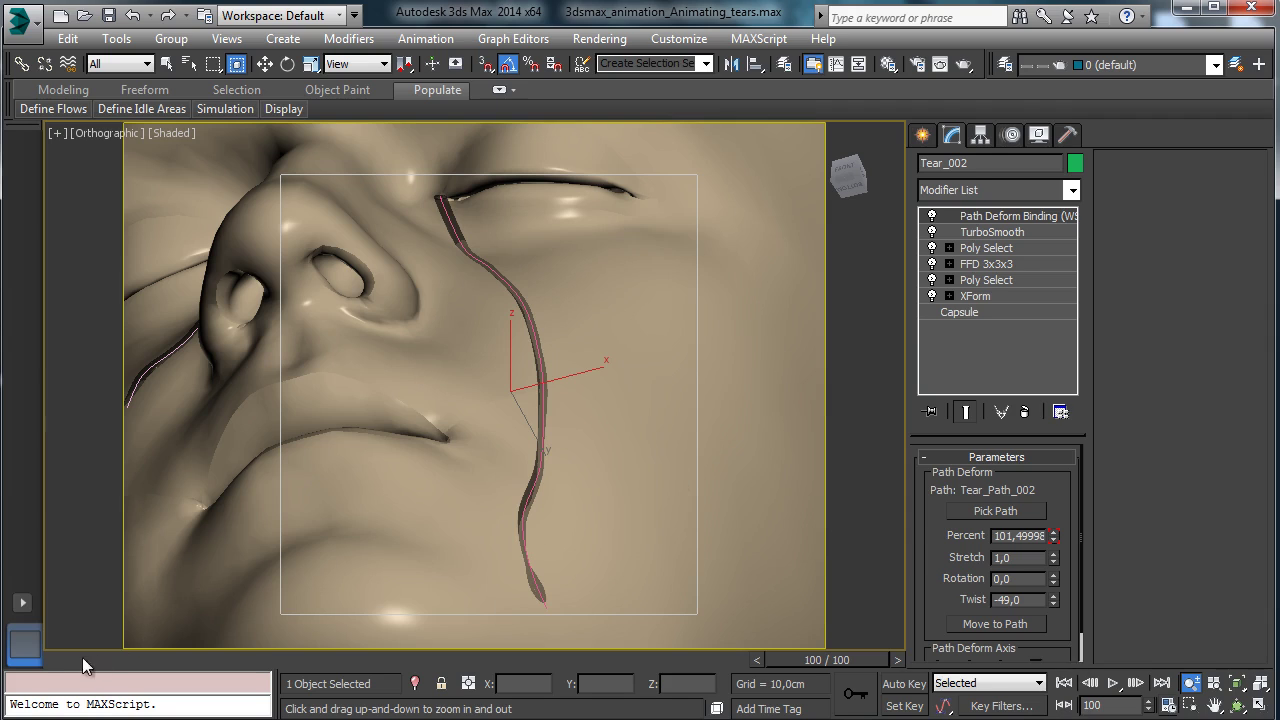
left_click_drag(160, 662, 120, 660)
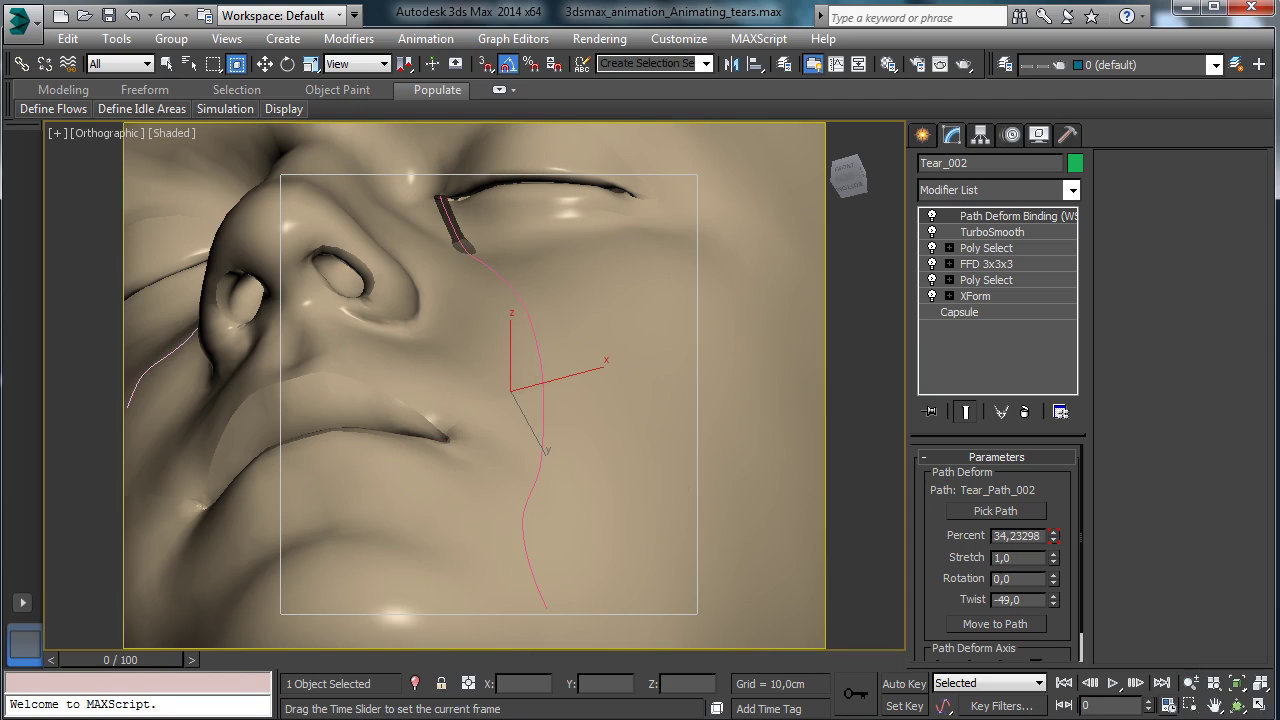
- View the scene through Camera001 and scrub the timeline to watch the tear travel
key("alt+z")
left_click(106, 136)
mouse_move(178, 157)
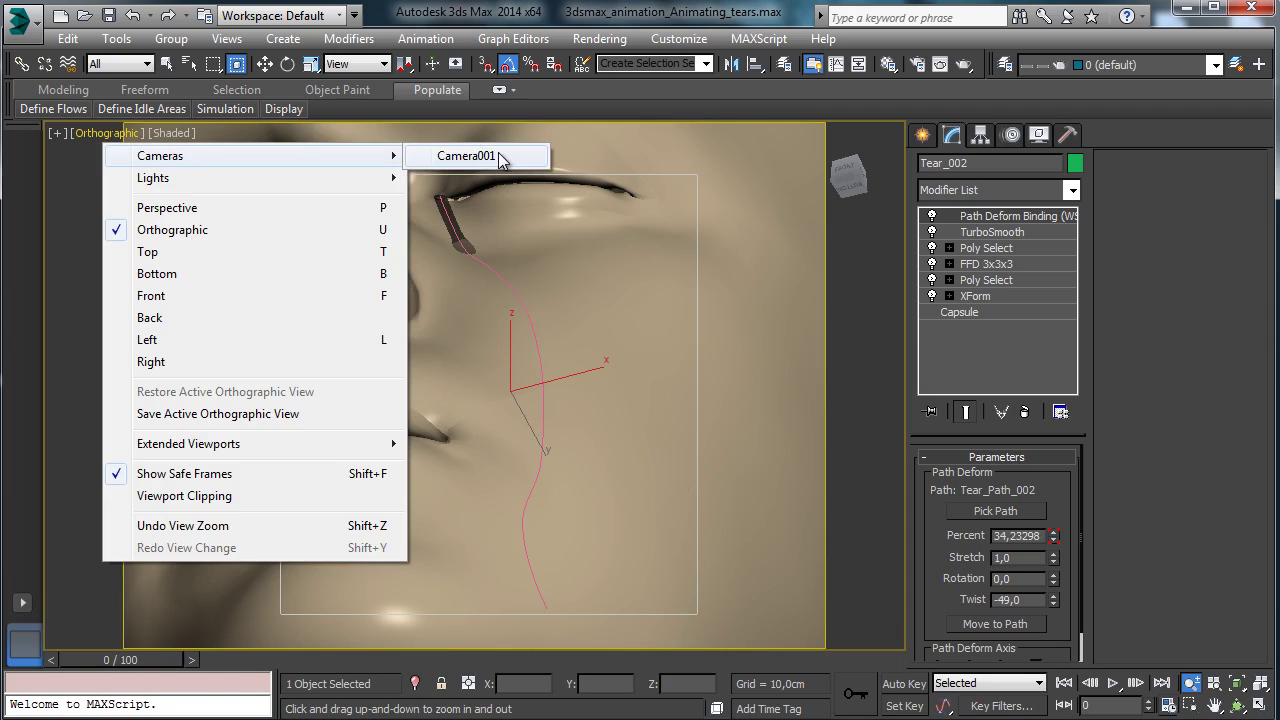
left_click(470, 157)
key("q")
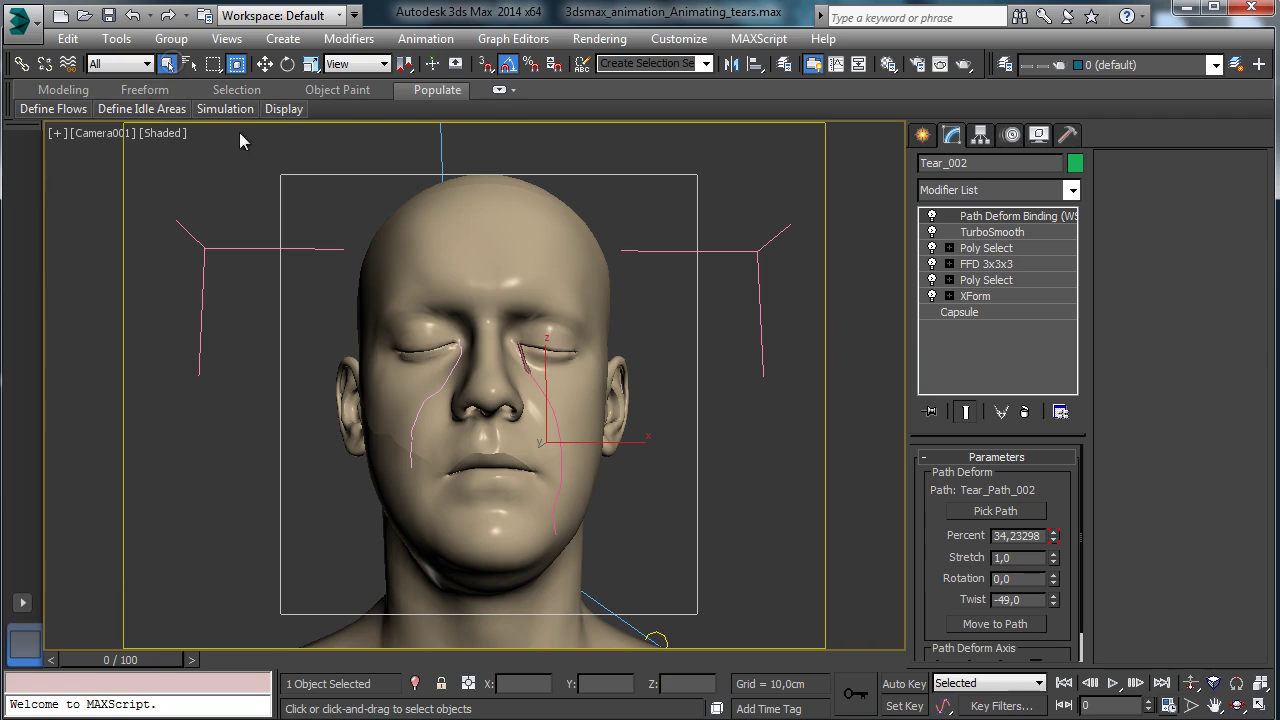
left_click_drag(113, 659, 33, 612)
- Save the scene and hide all Shapes via Hide by Category
left_click(109, 15)
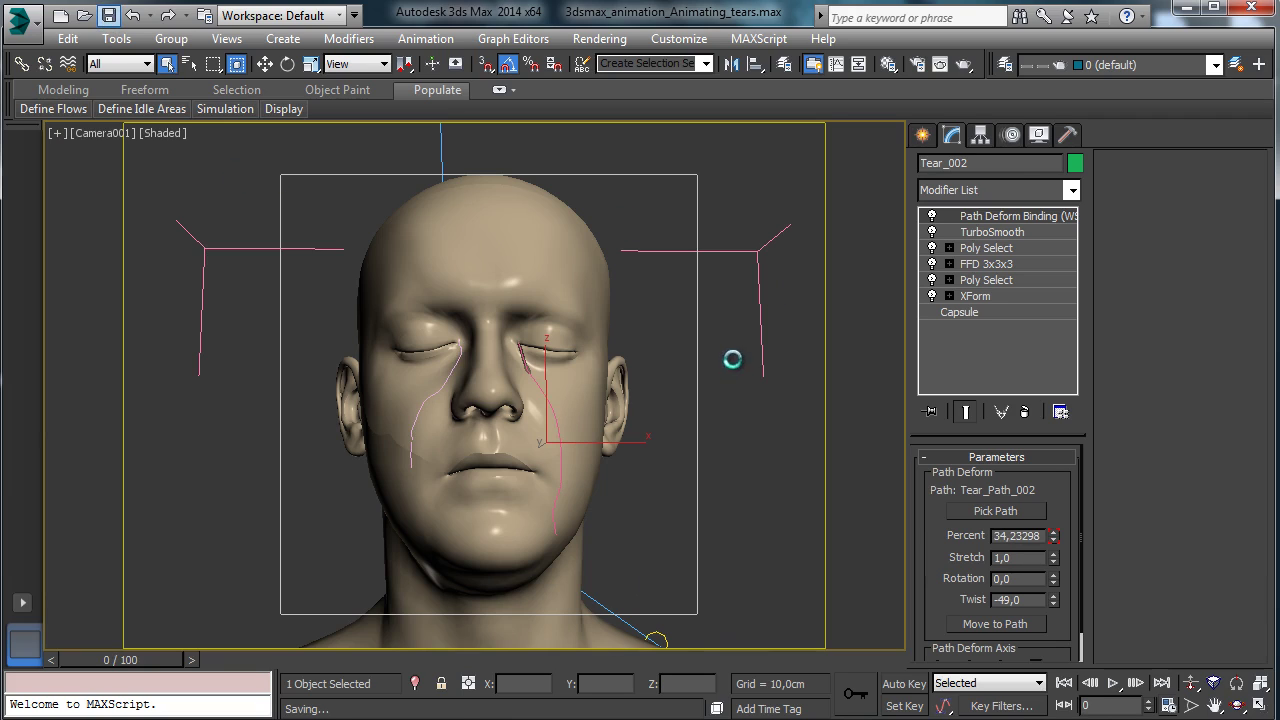
left_click(1039, 137)
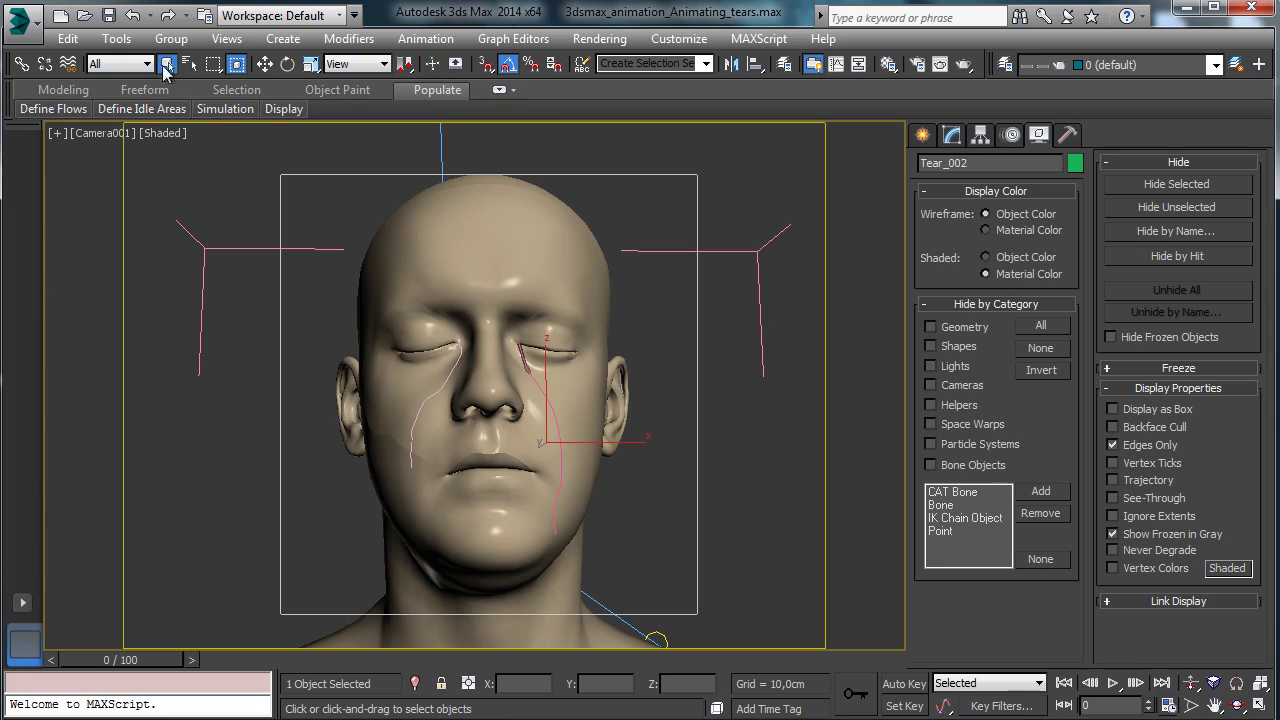
left_click(958, 346)
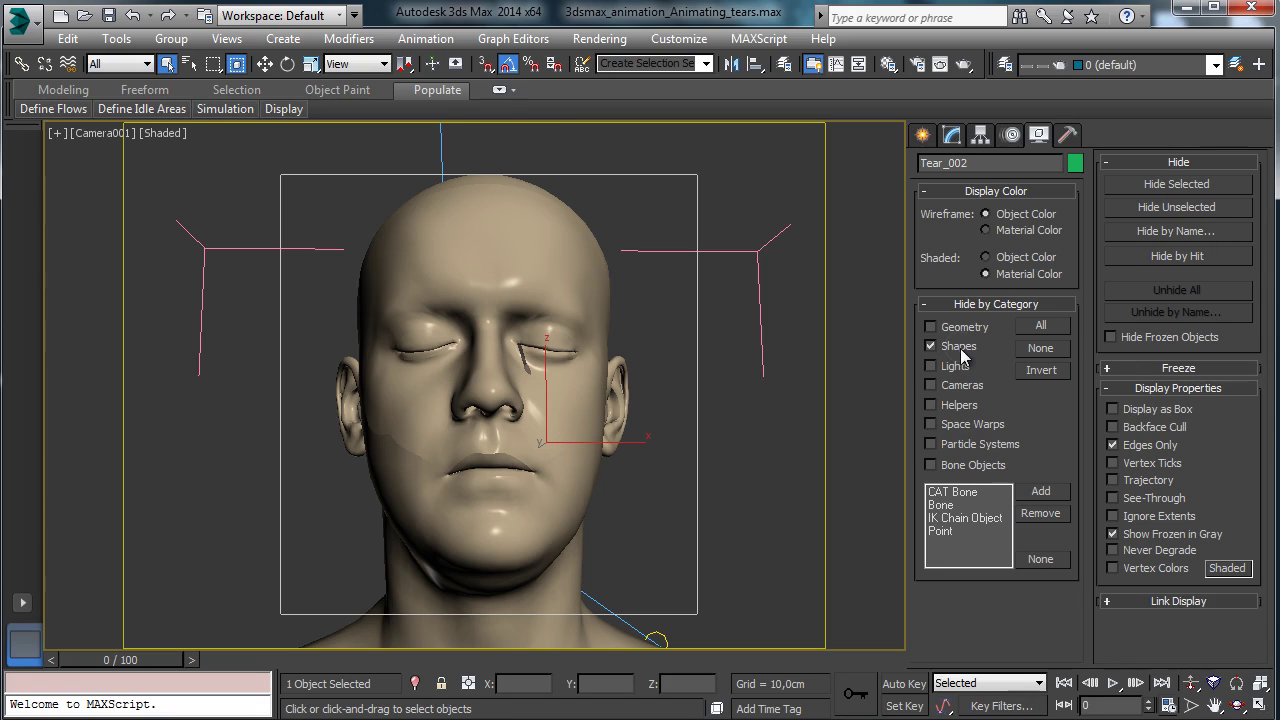
- Create a preview animation at 100% output size in Shaded style
left_click(55, 133)
mouse_move(180, 342)
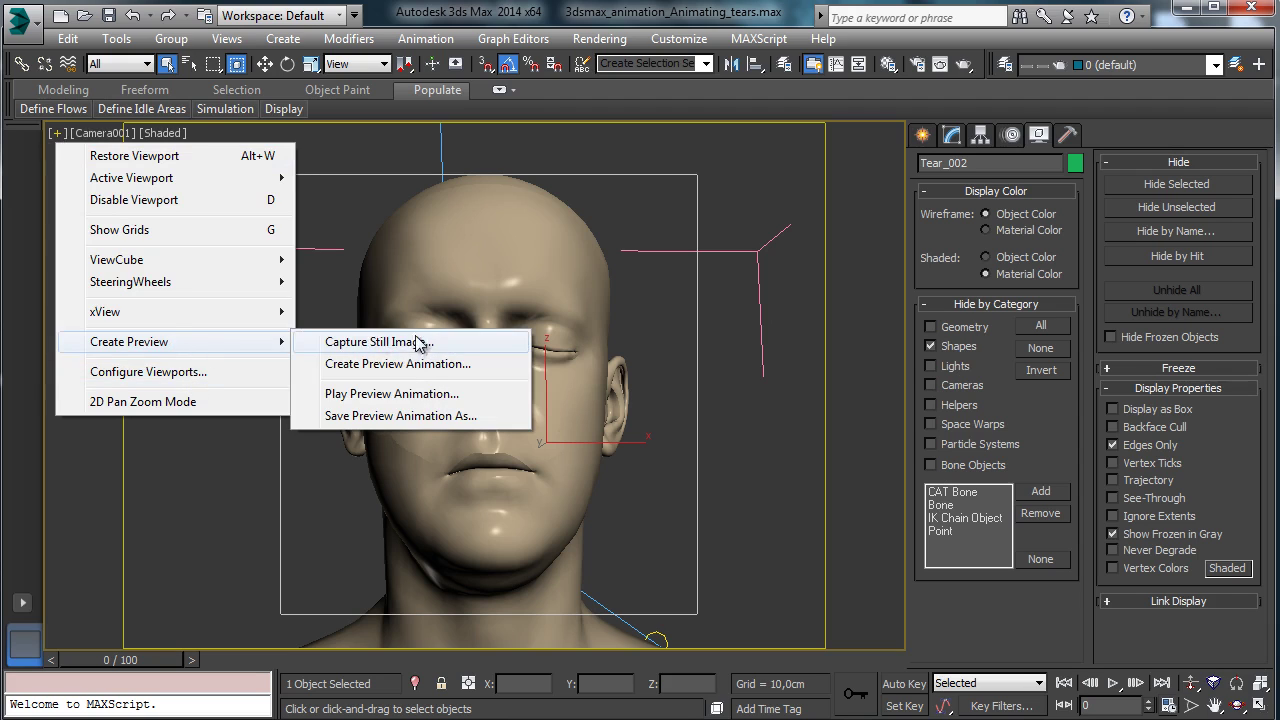
left_click(430, 363)
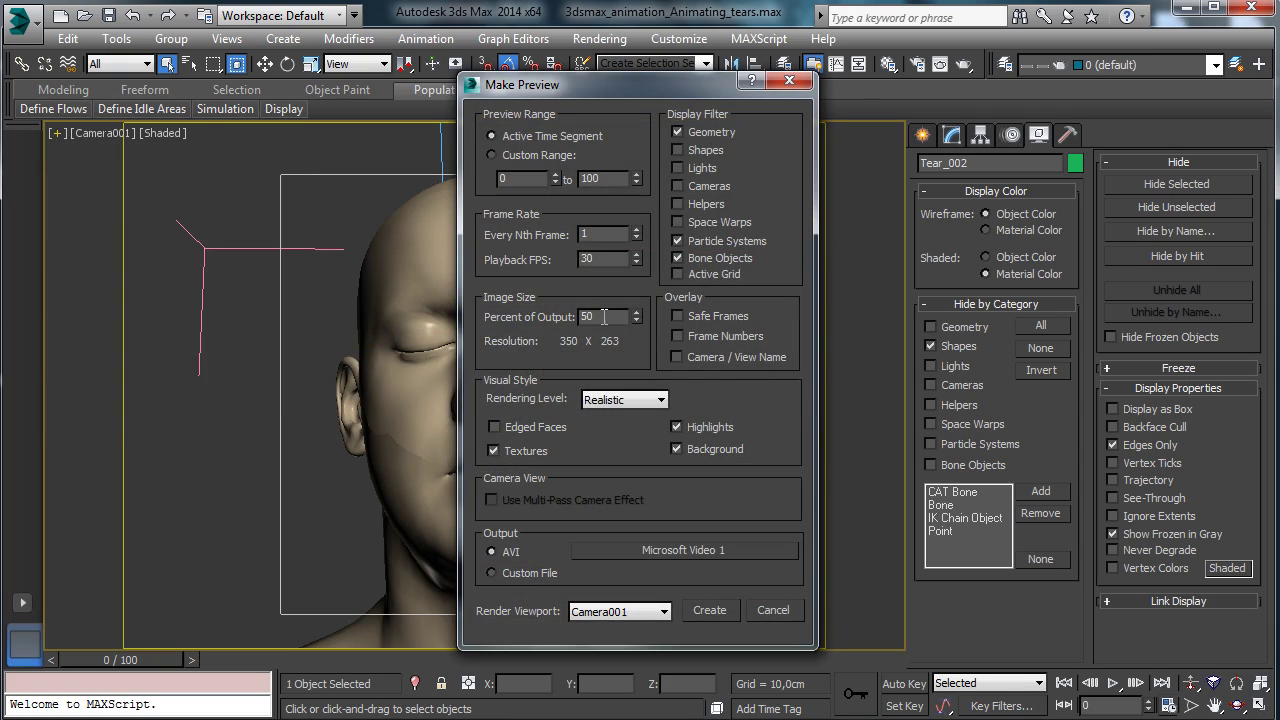
double_click(603, 317)
type("100")
left_click(646, 400)
left_click(638, 428)
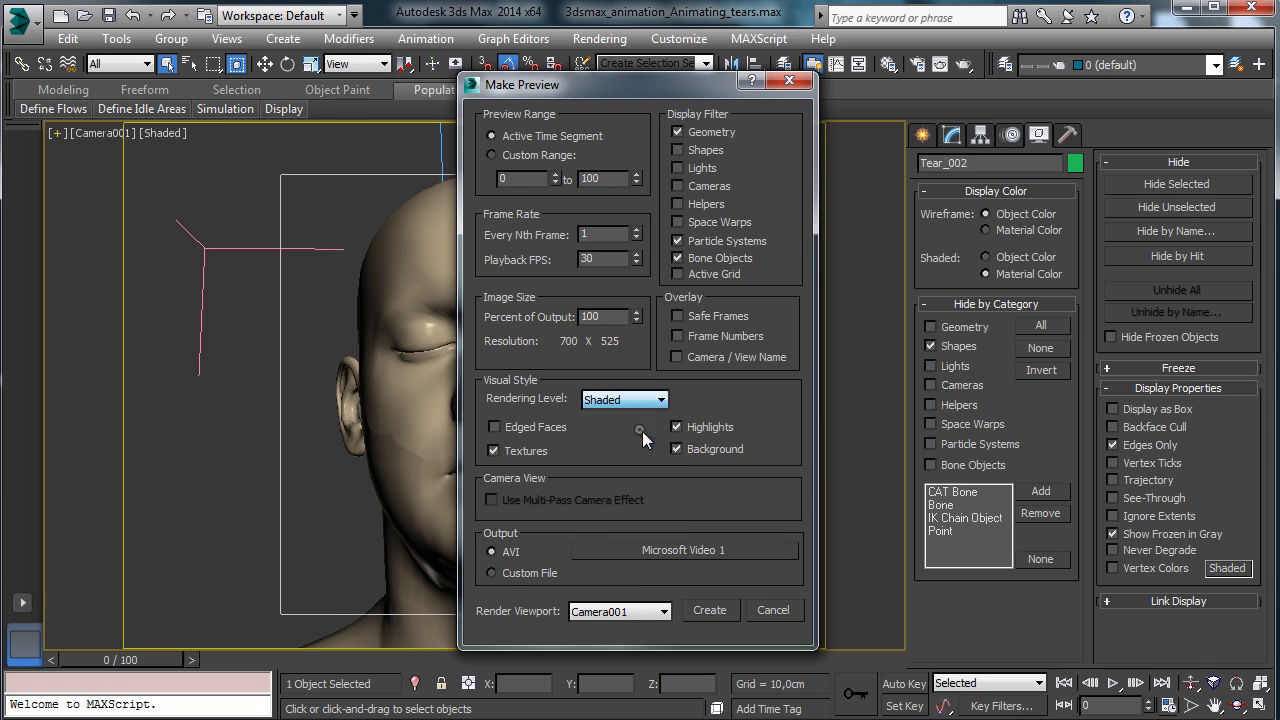
left_click(710, 611)
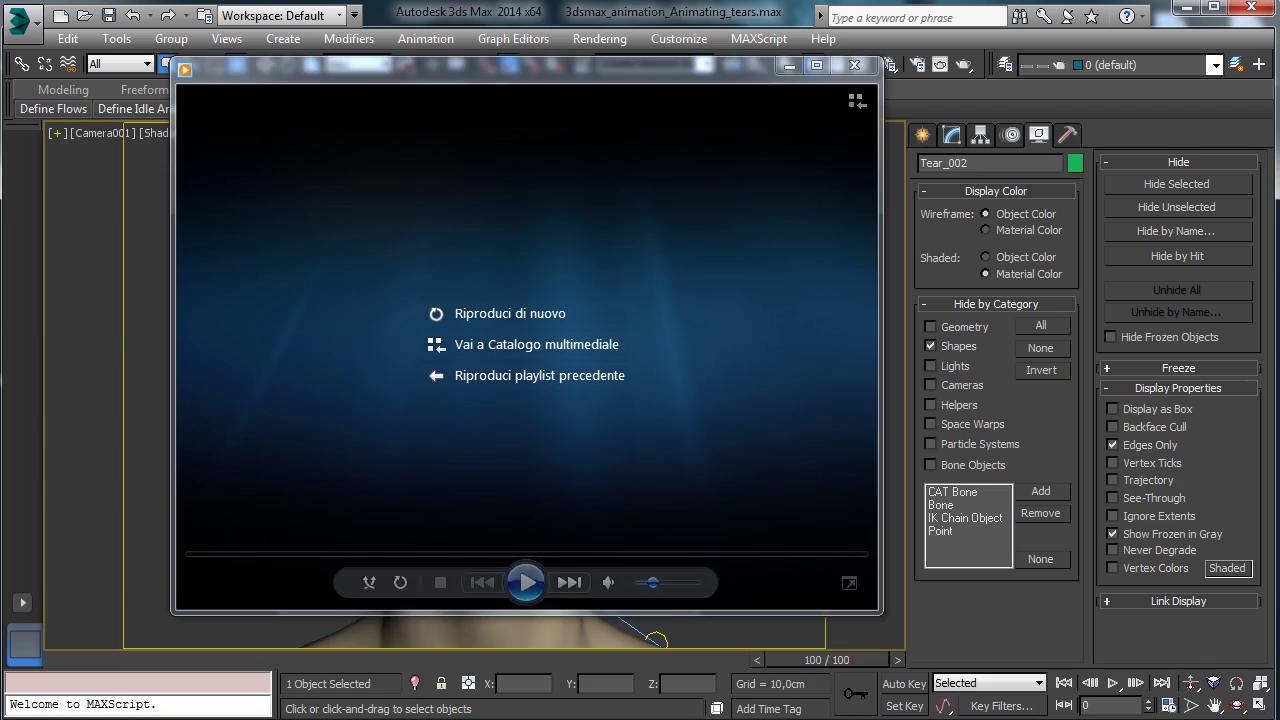
- Play the preview twice in Windows Media Player, close it, and set the viewport to Orthographic
left_click(526, 582)
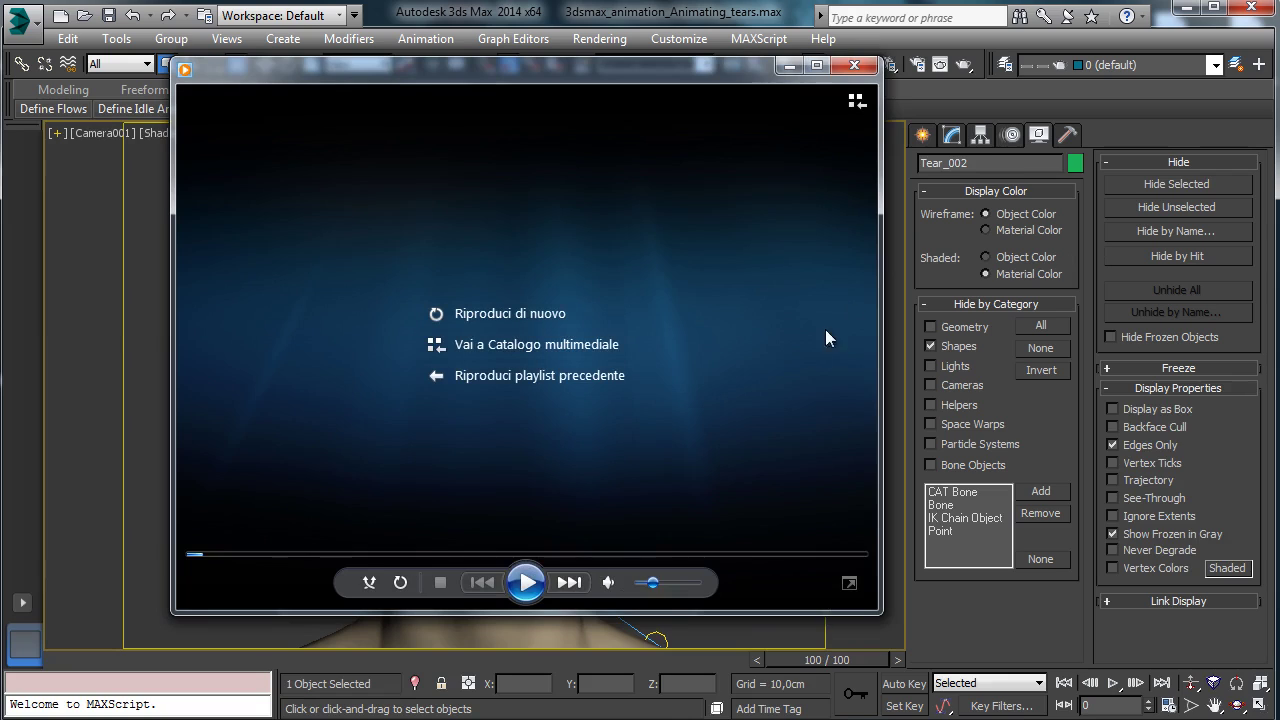
left_click(527, 588)
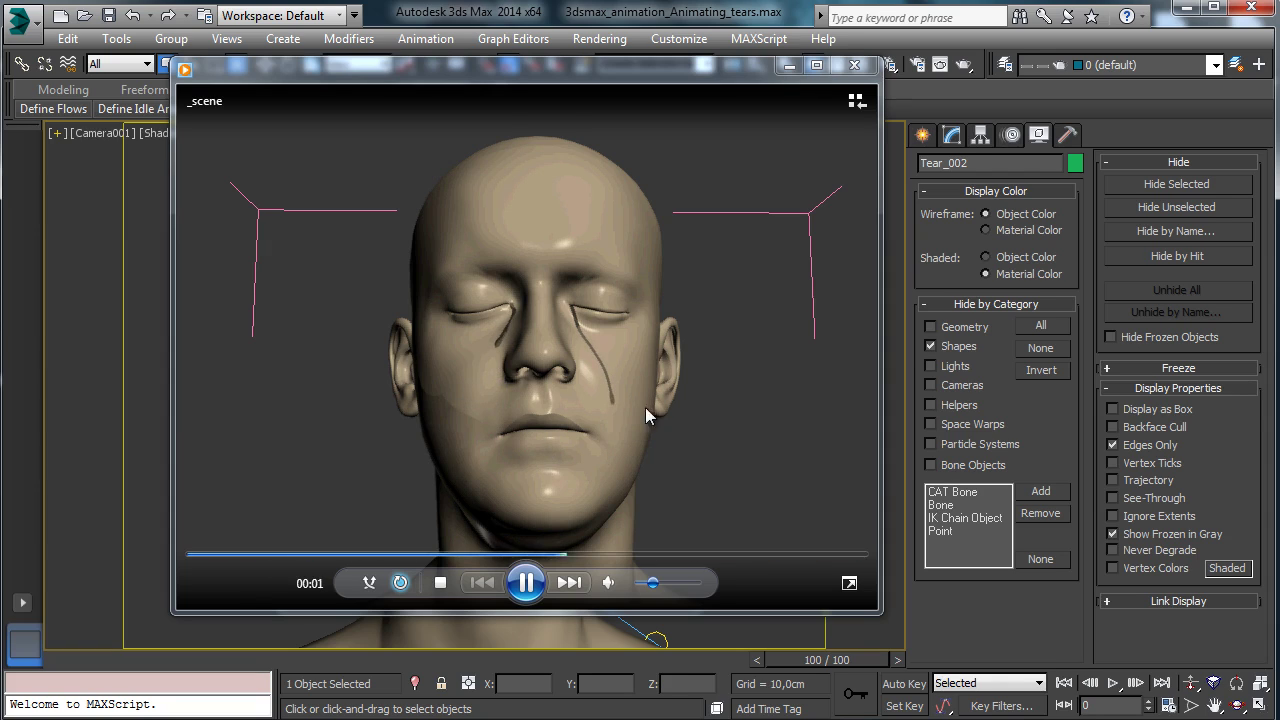
left_click(854, 65)
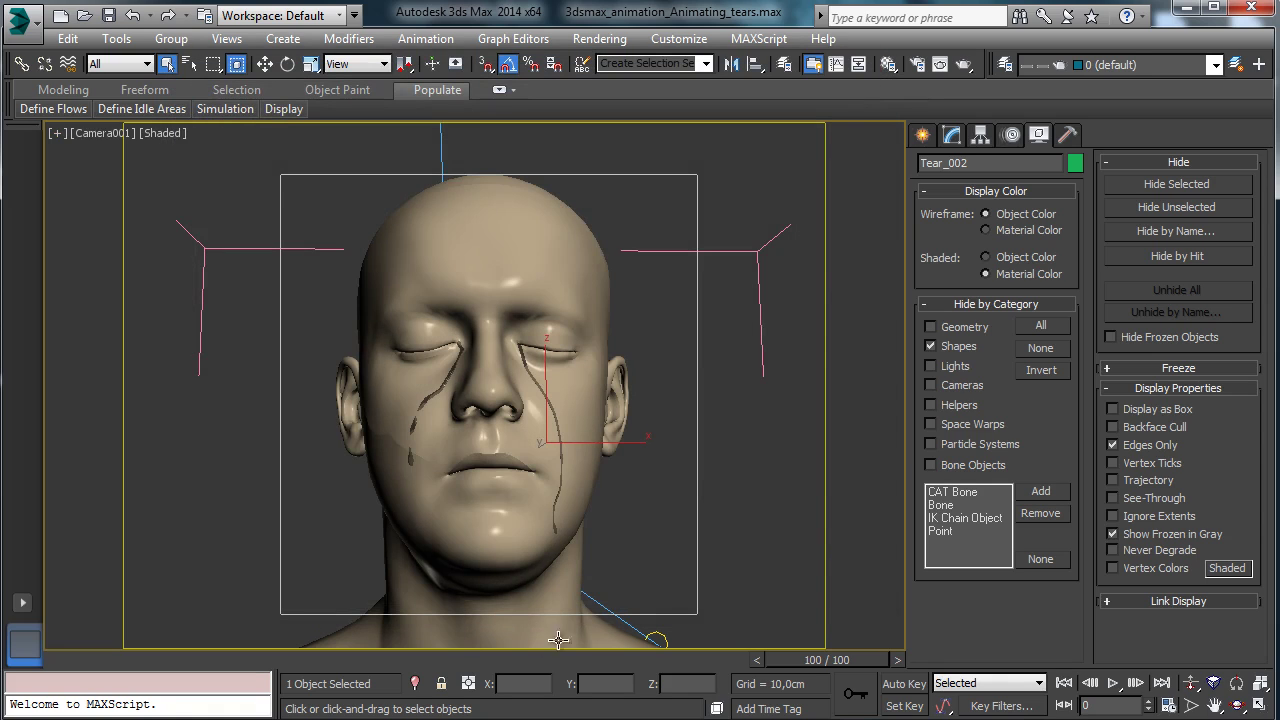
left_click(97, 132)
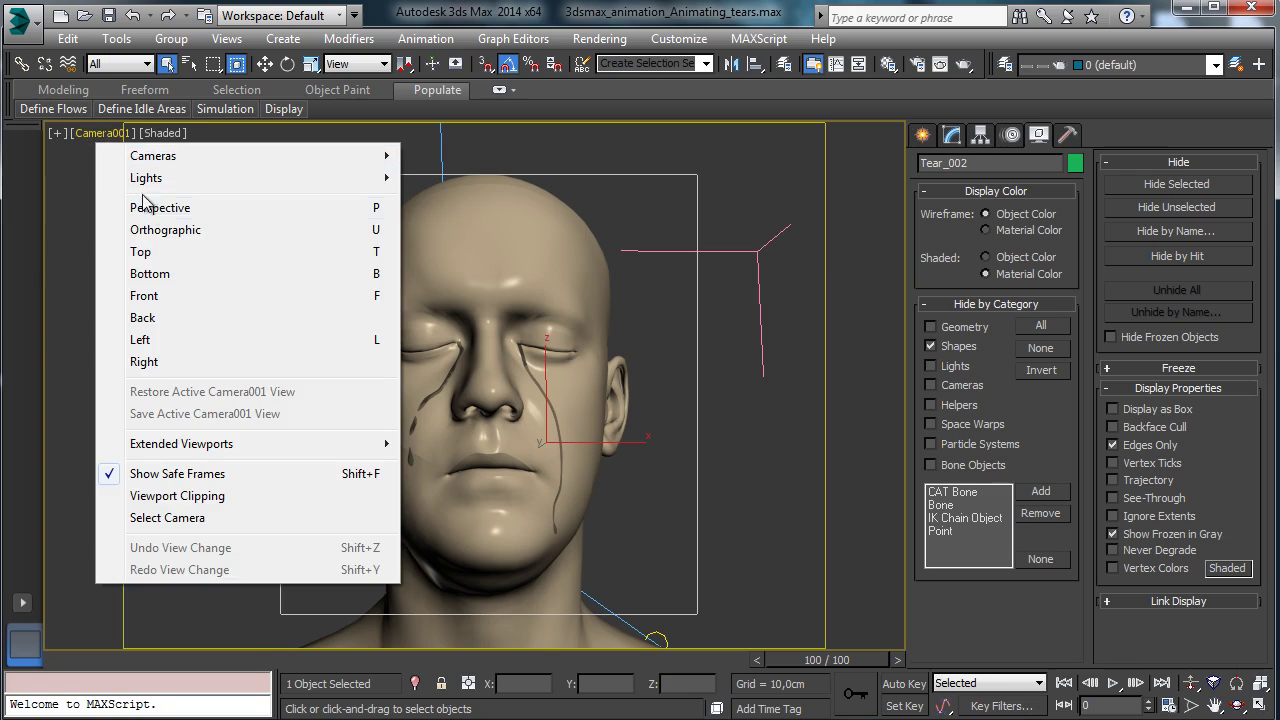
left_click(188, 224)
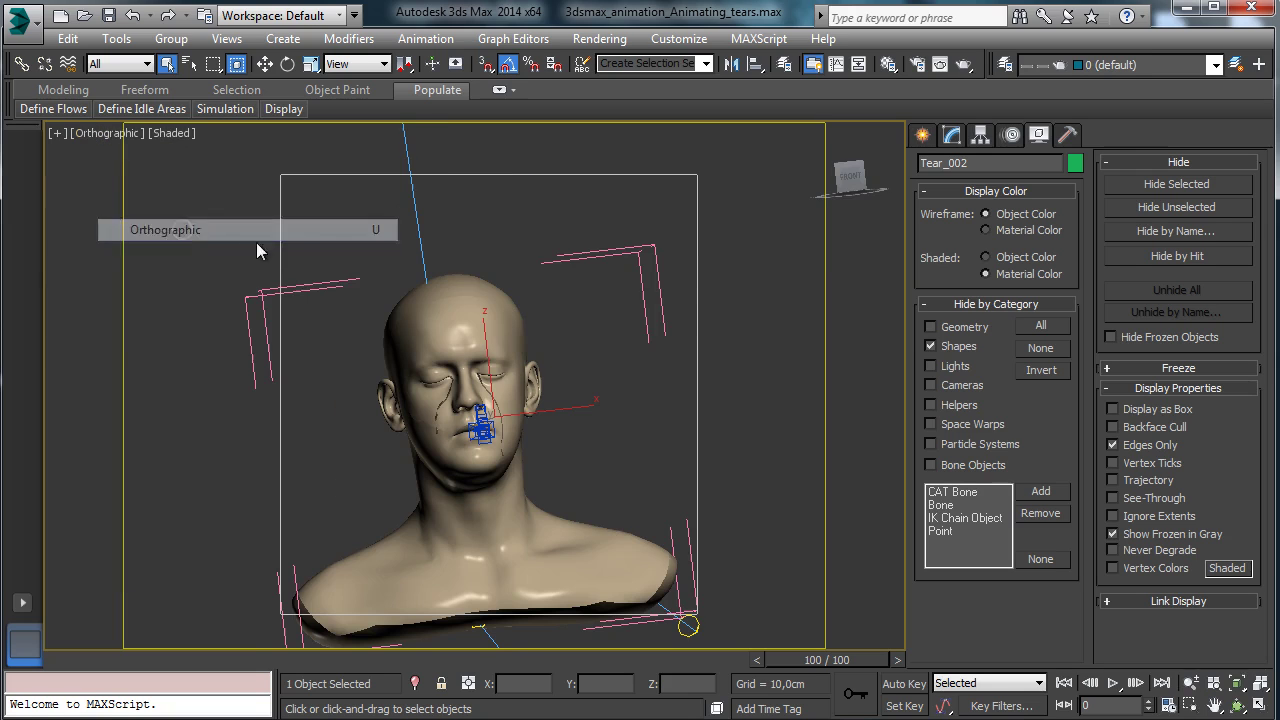
- Zoom in on the cheek tears and unhide the Shapes category
left_click(1190, 705)
left_click_drag(427, 400, 477, 455)
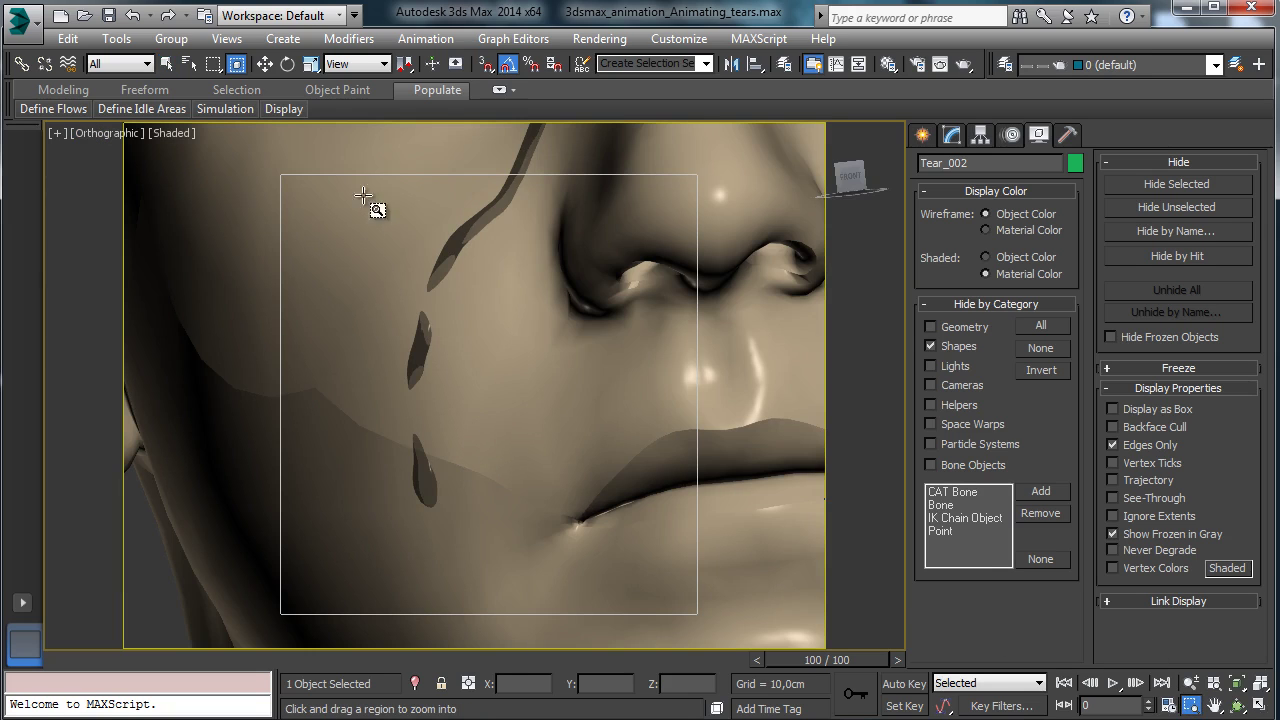
left_click(167, 64)
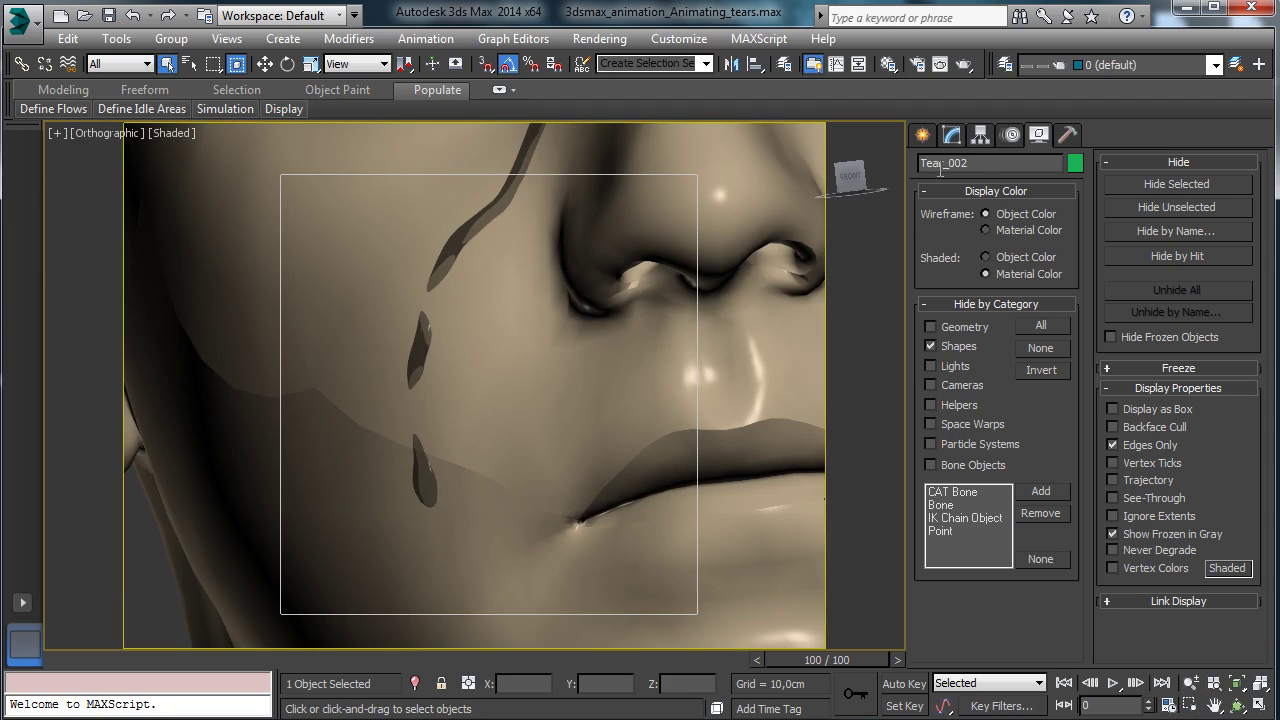
left_click(955, 347)
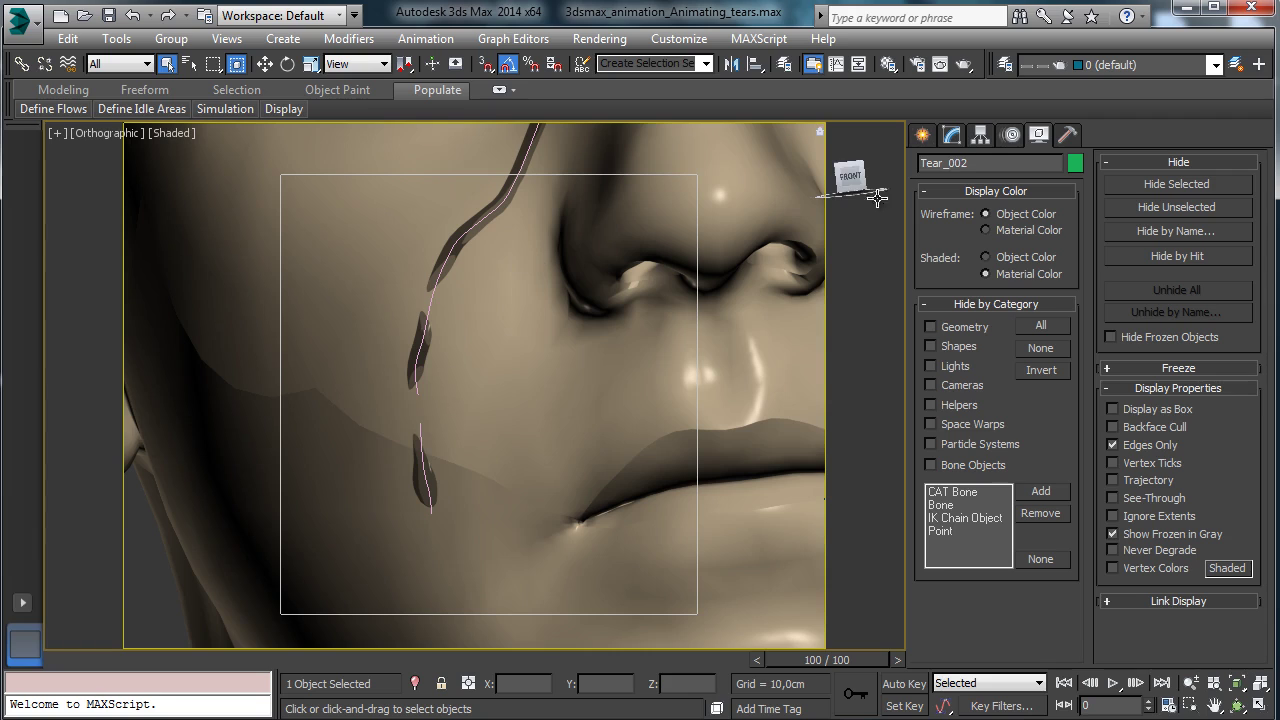
- Select Tear_Path_001 from the object list and show its modifier stack
left_click(430, 300)
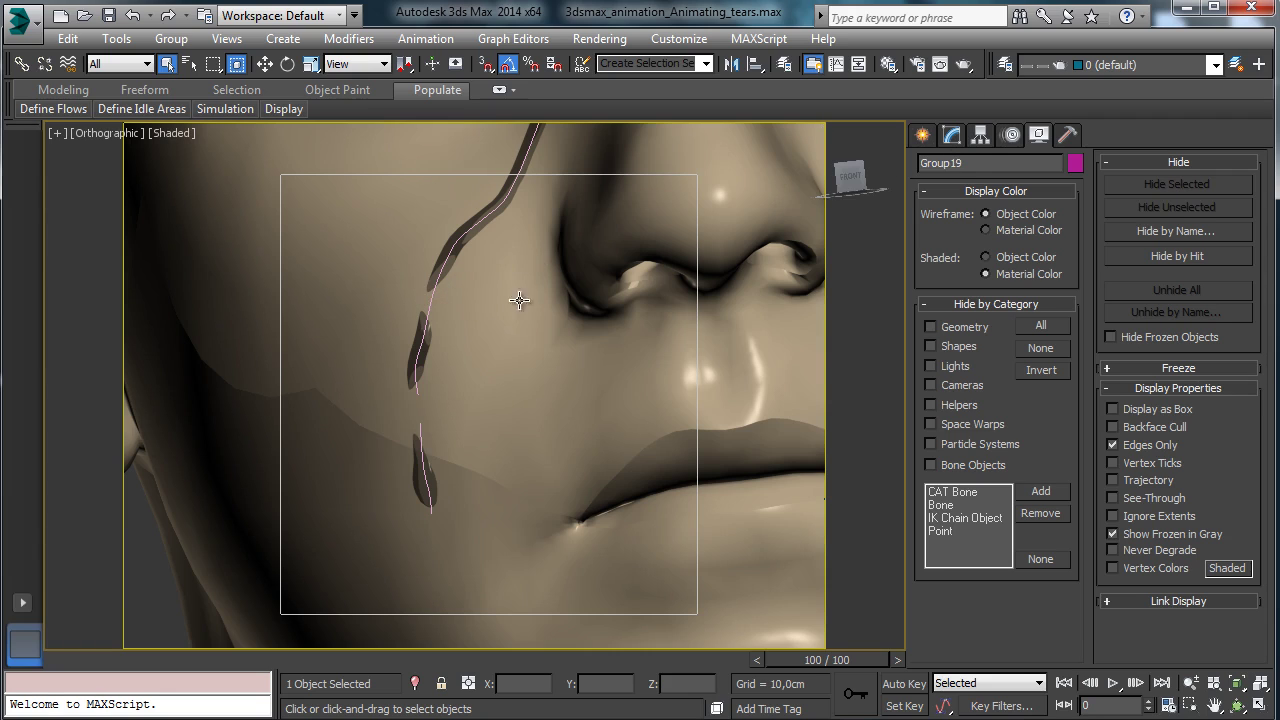
left_click(188, 63)
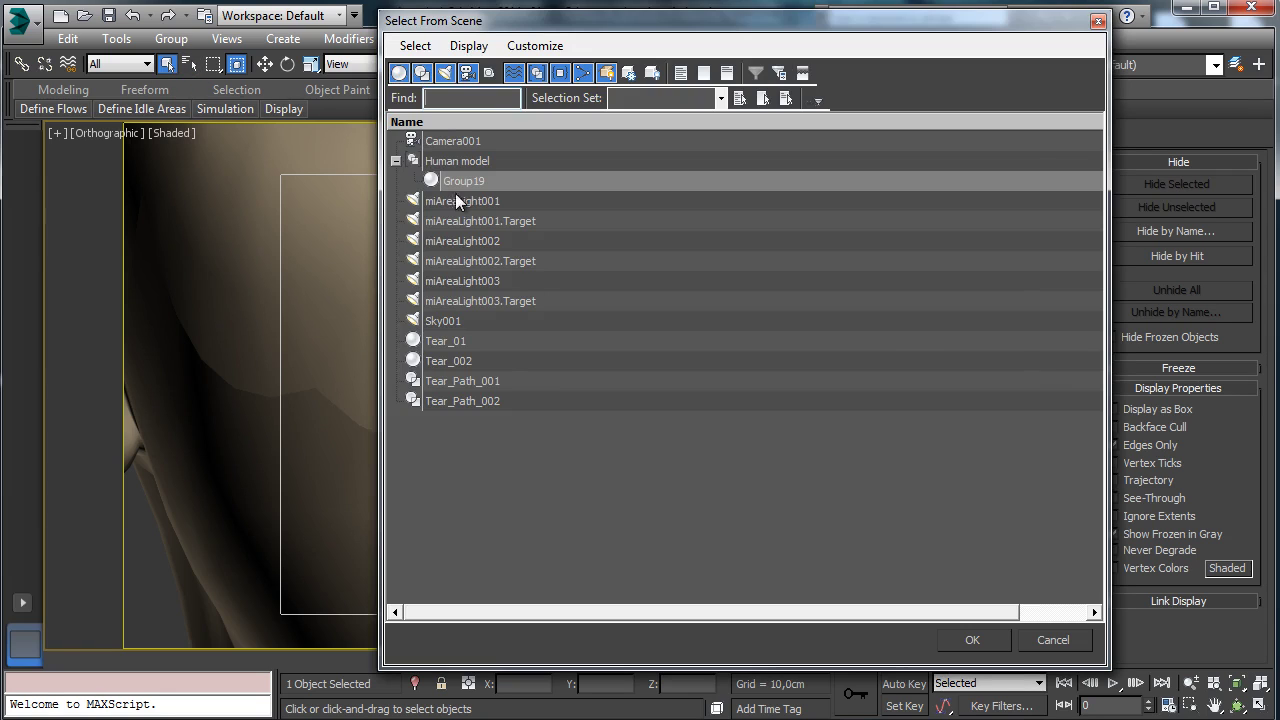
left_click(465, 382)
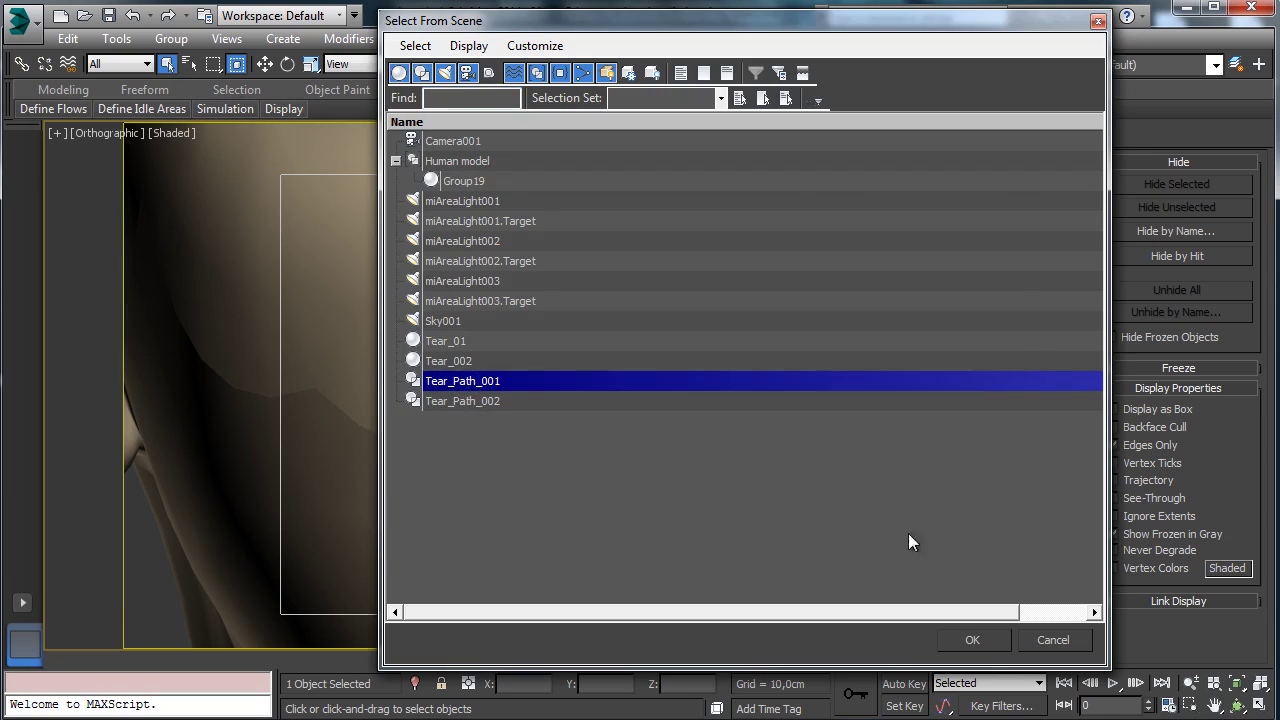
left_click(972, 640)
left_click(952, 134)
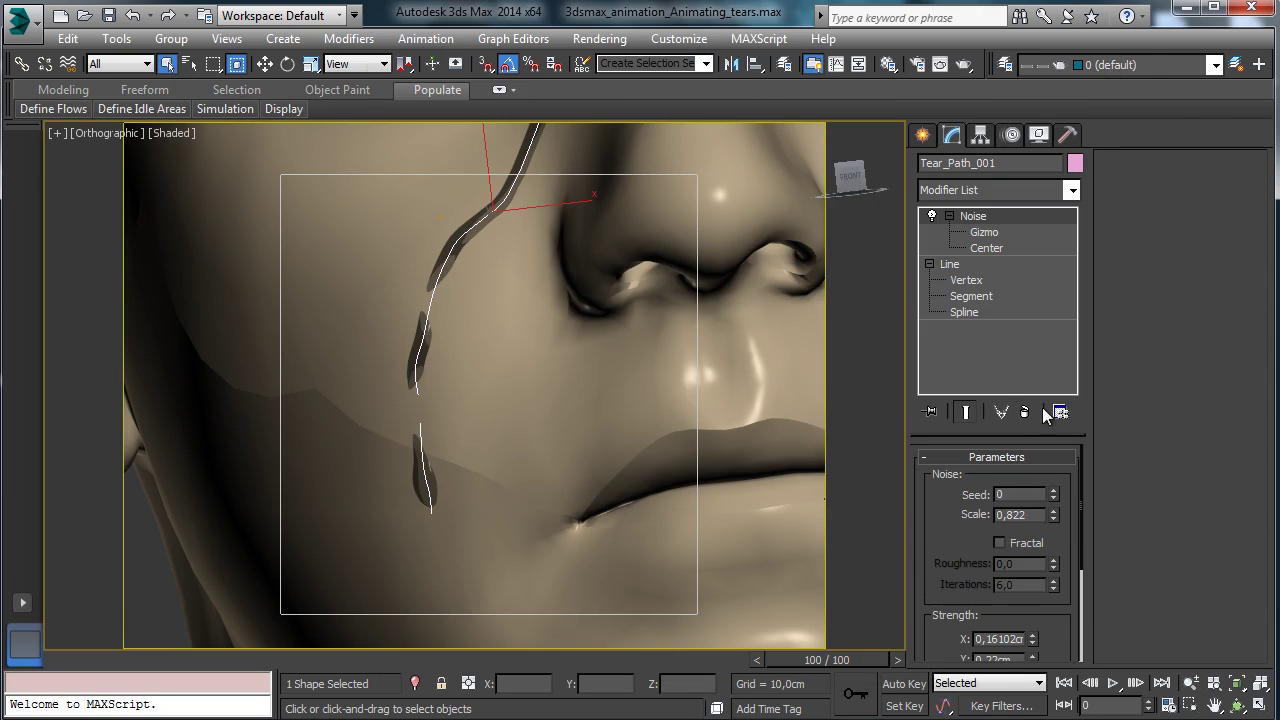
- Select a Tear_Path_001 vertex and nudge it slightly closer to the cheek, checking from the side
left_click(968, 281)
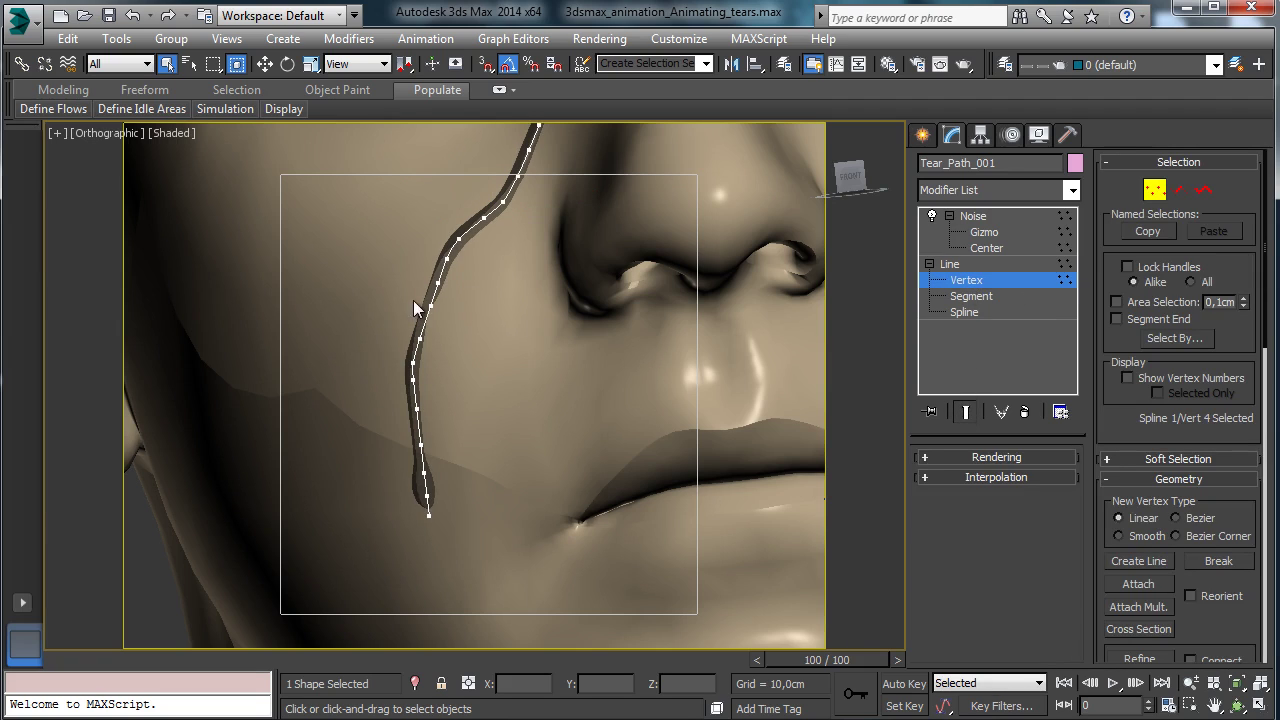
left_click_drag(416, 300, 470, 330)
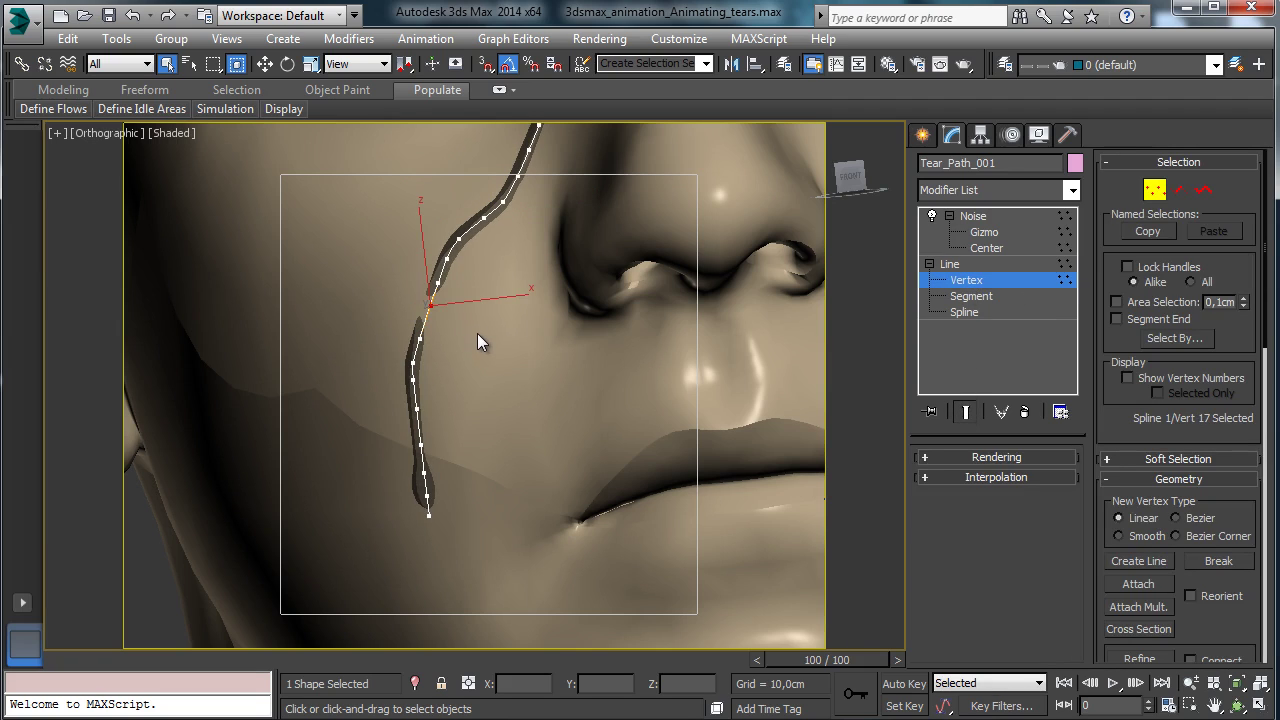
left_click(265, 64)
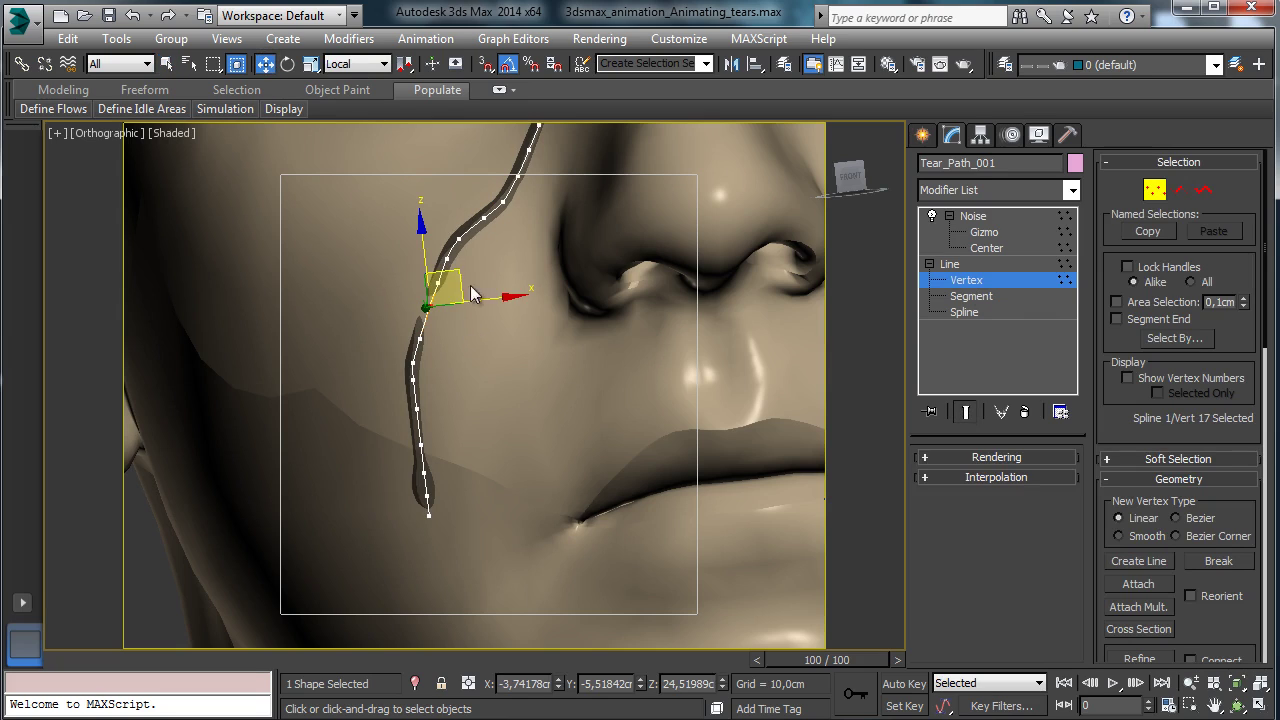
left_click(1240, 706)
left_click_drag(434, 391, 596, 365)
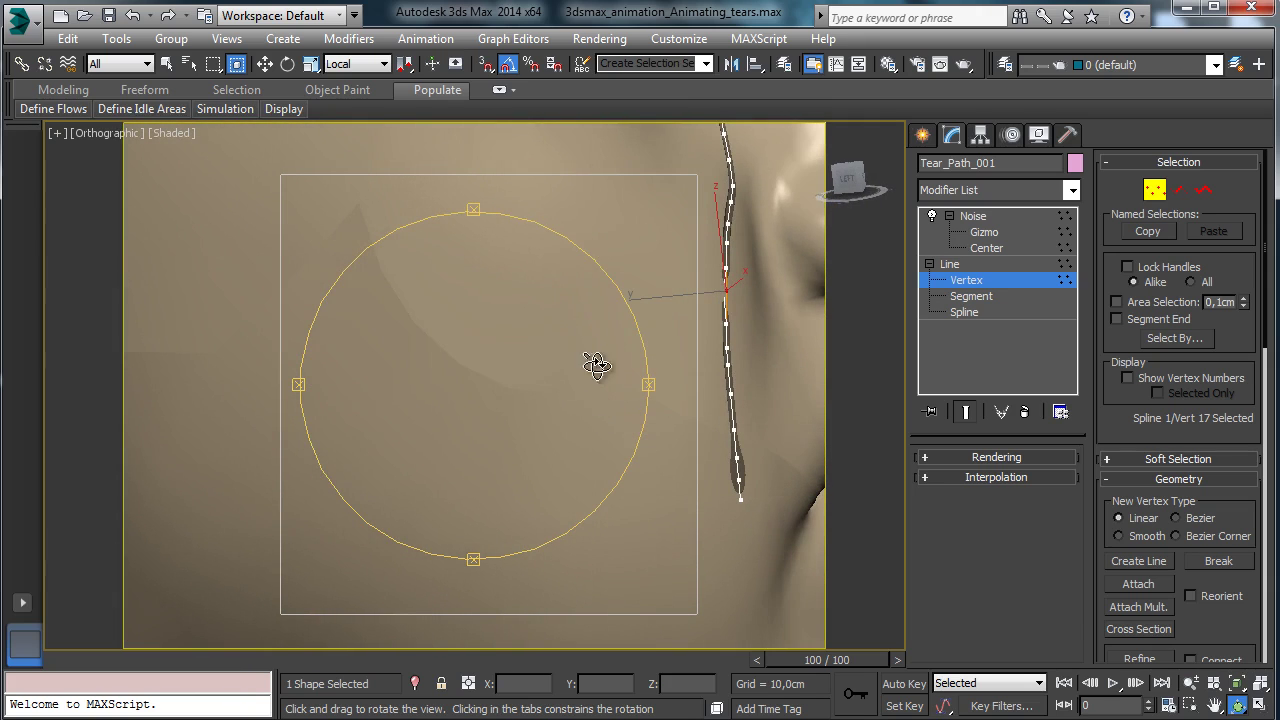
left_click(265, 64)
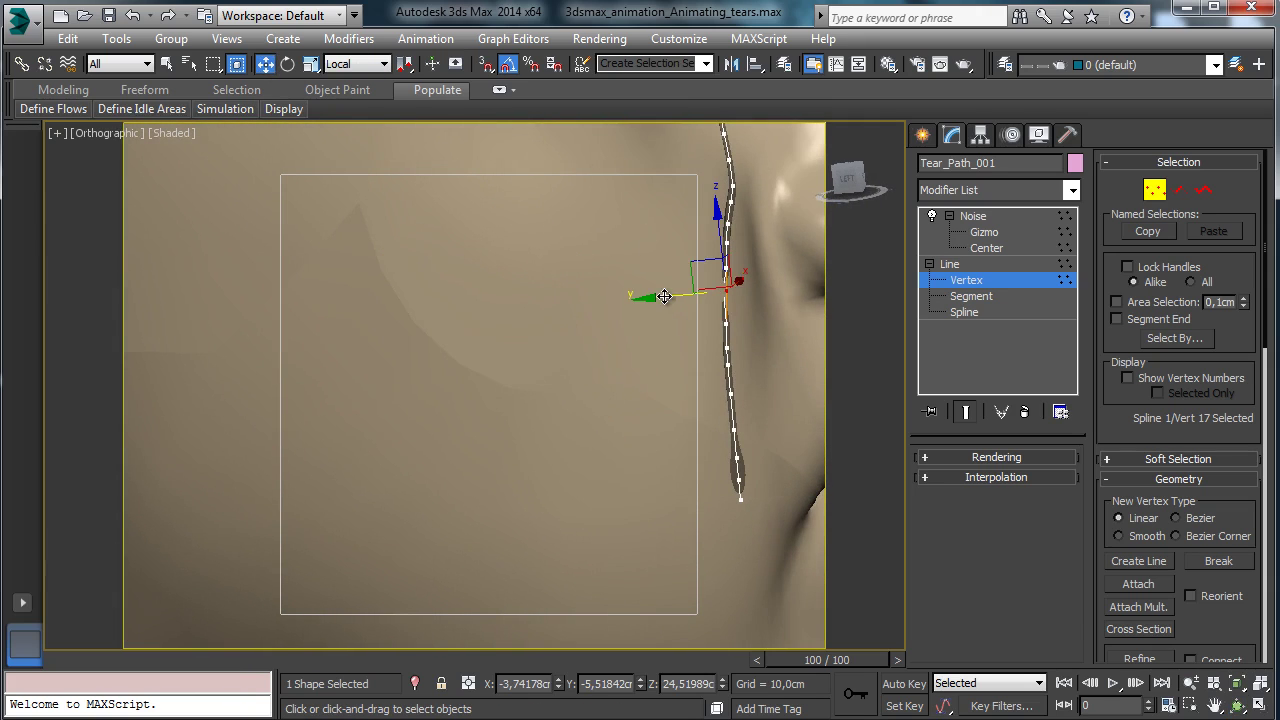
left_click_drag(664, 296, 667, 296)
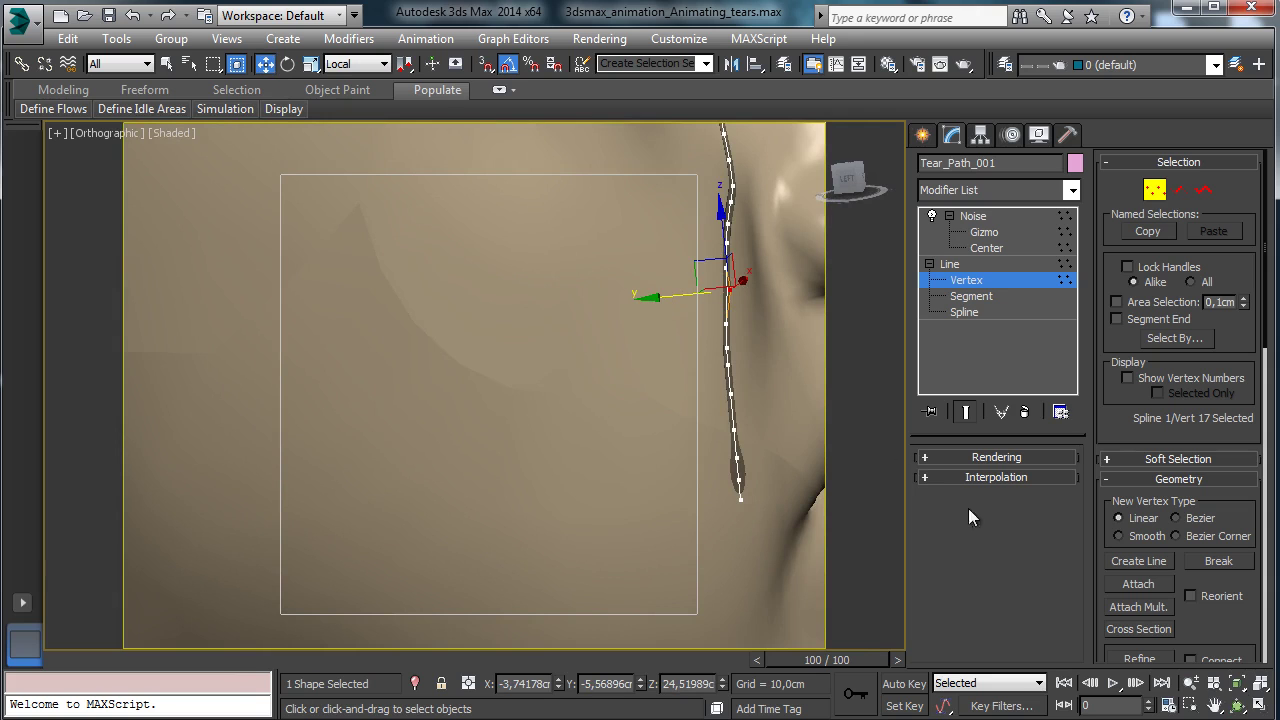
left_click(1240, 706)
left_click_drag(505, 390, 356, 377)
- Leave vertex sub-object level and open the Modifier List dropdown
left_click(1155, 193)
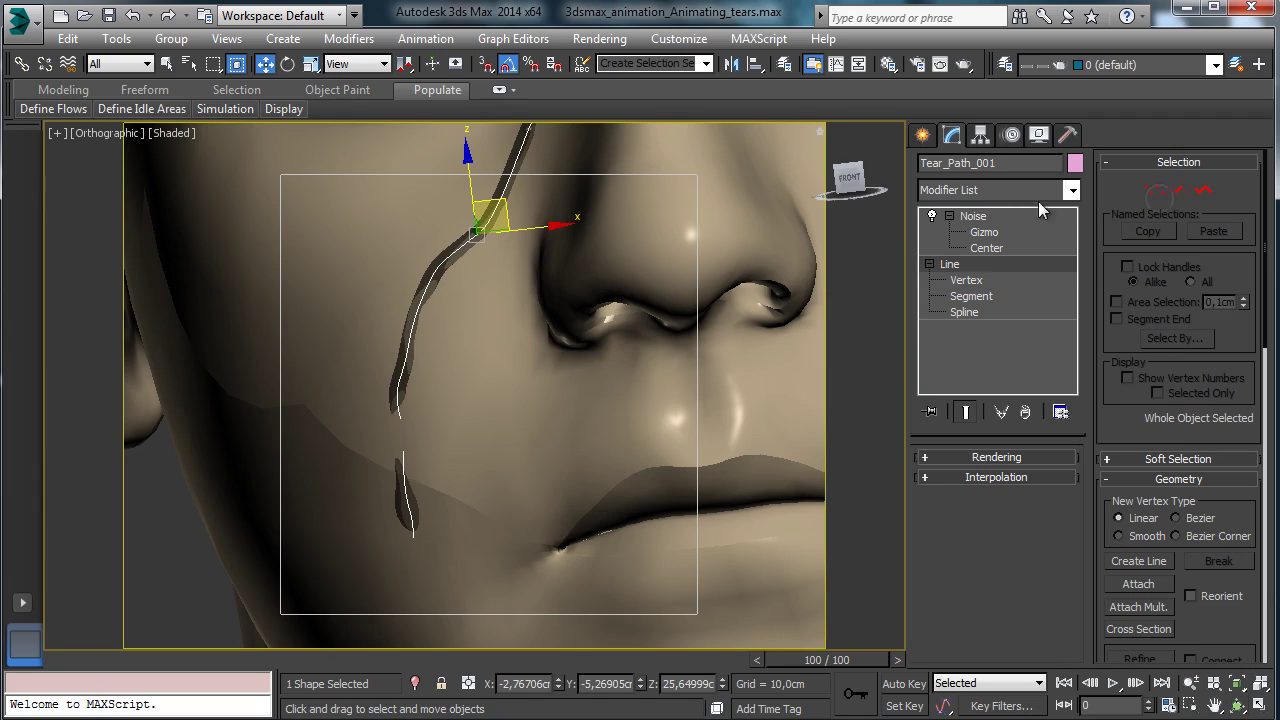
left_click(970, 281)
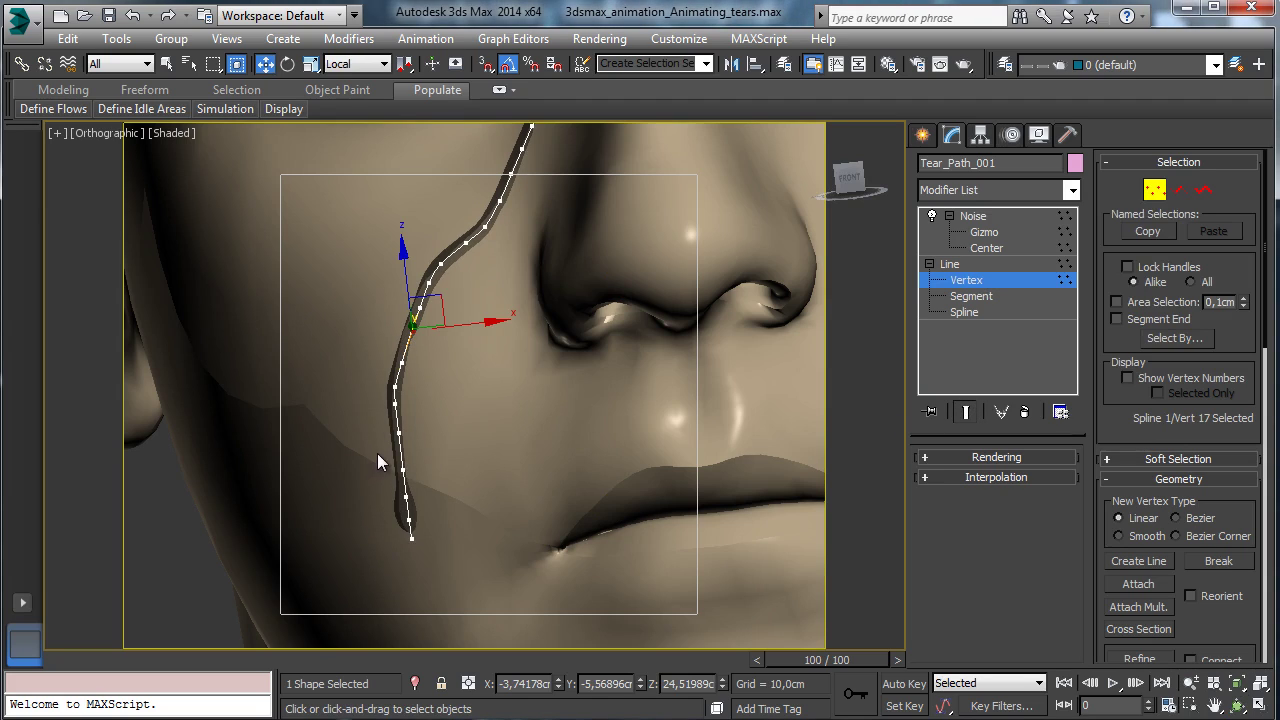
left_click(985, 283)
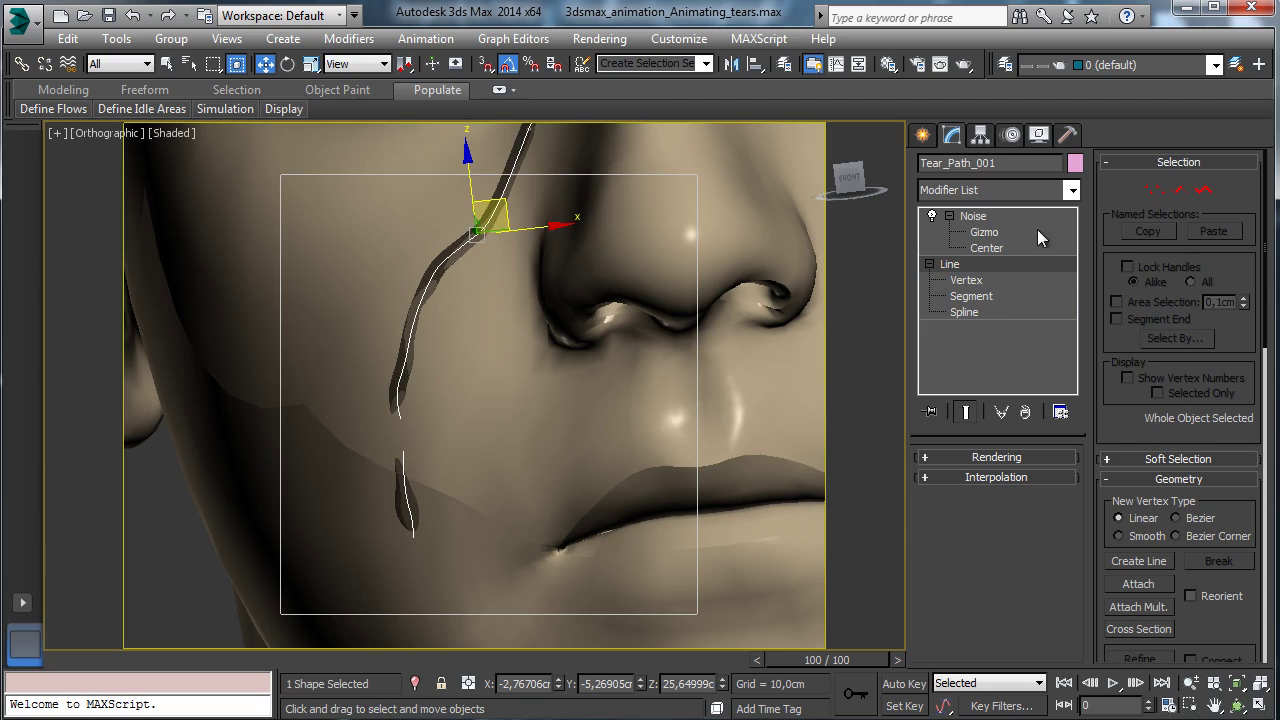
left_click(1070, 191)
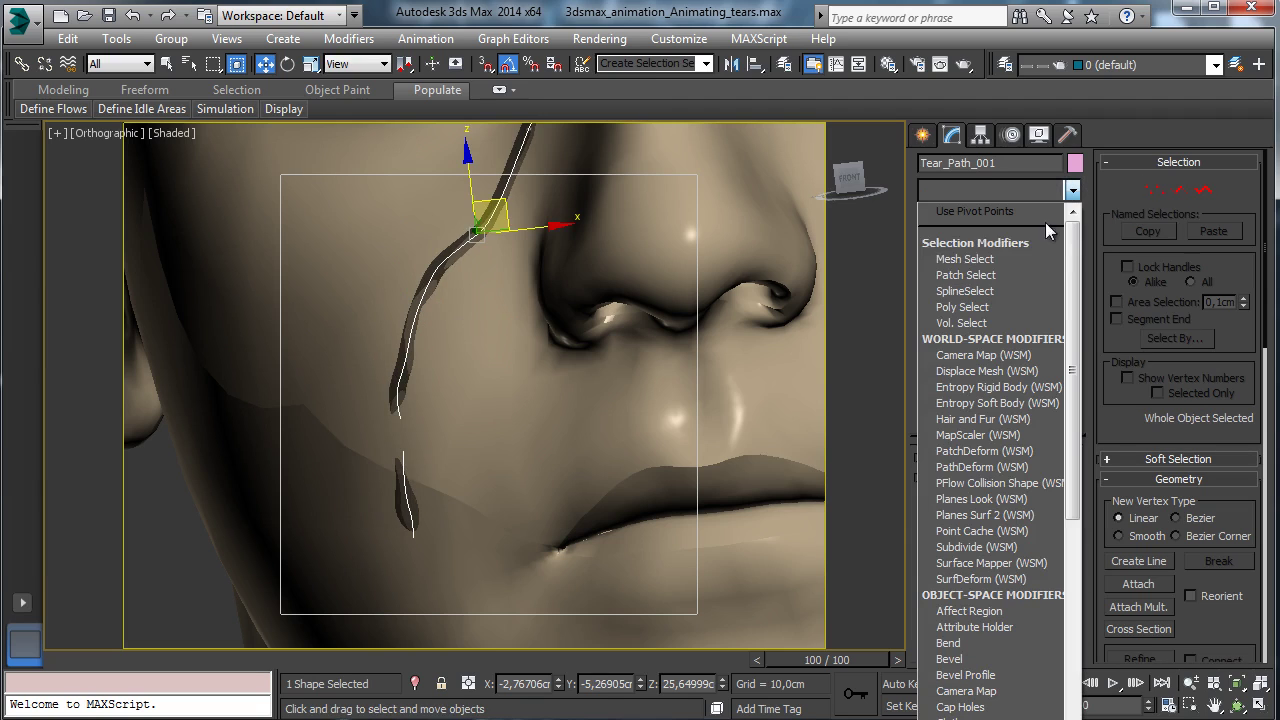
- Add a SplineSelect modifier to Tear_Path_001, toggle it, then delete it
left_click(986, 291)
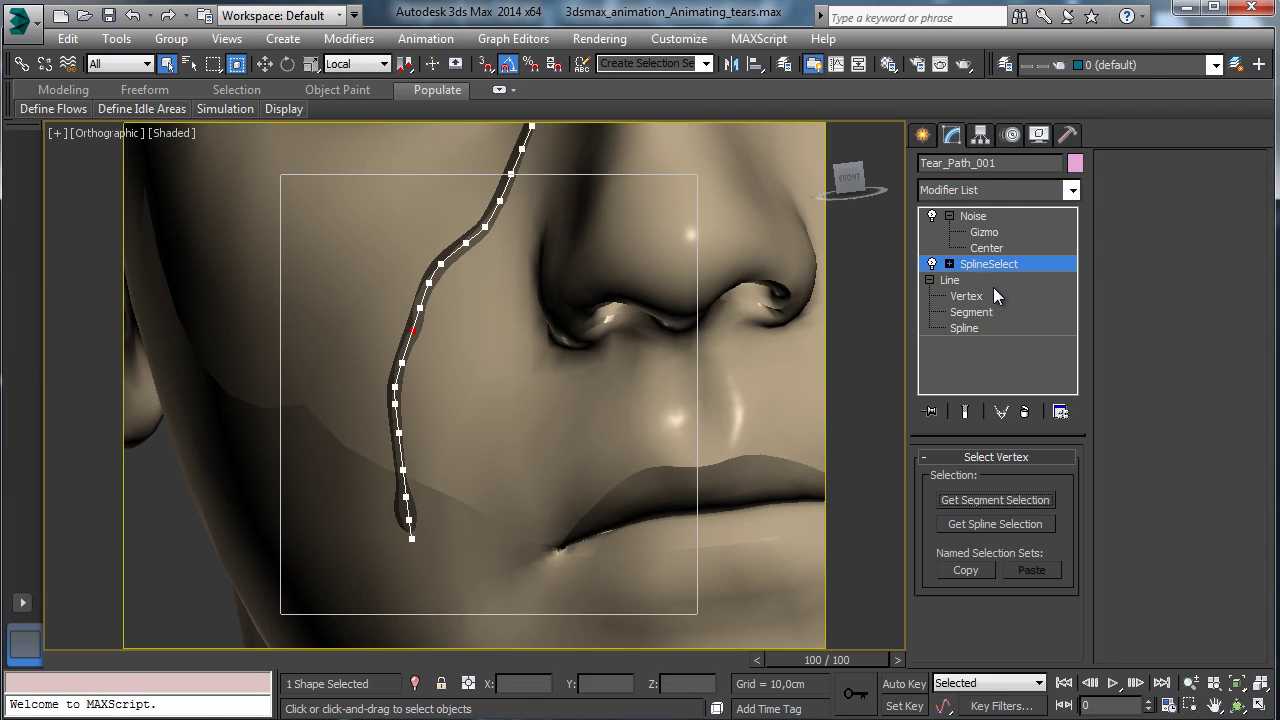
left_click(931, 264)
left_click(931, 264)
left_click(1024, 411)
- Select vertex 21 on the Line and move it slightly to tighten the path, then select Noise
left_click(983, 265)
left_click(966, 280)
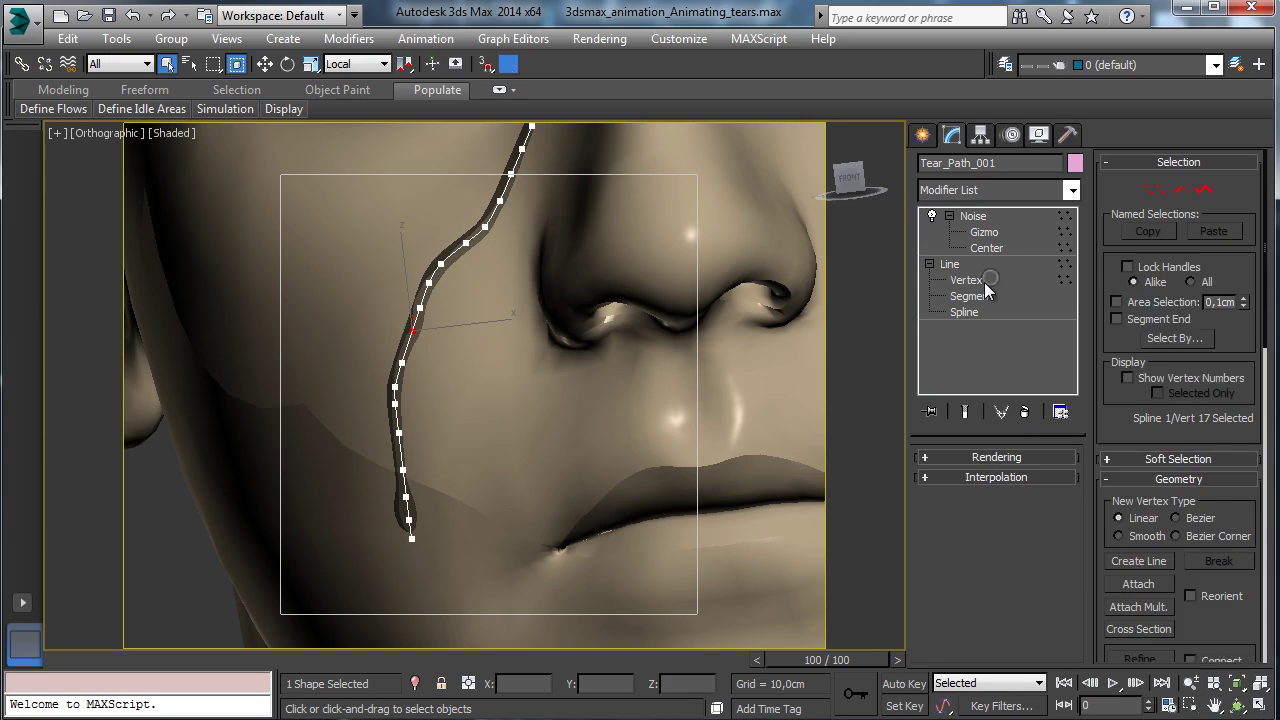
left_click(966, 411)
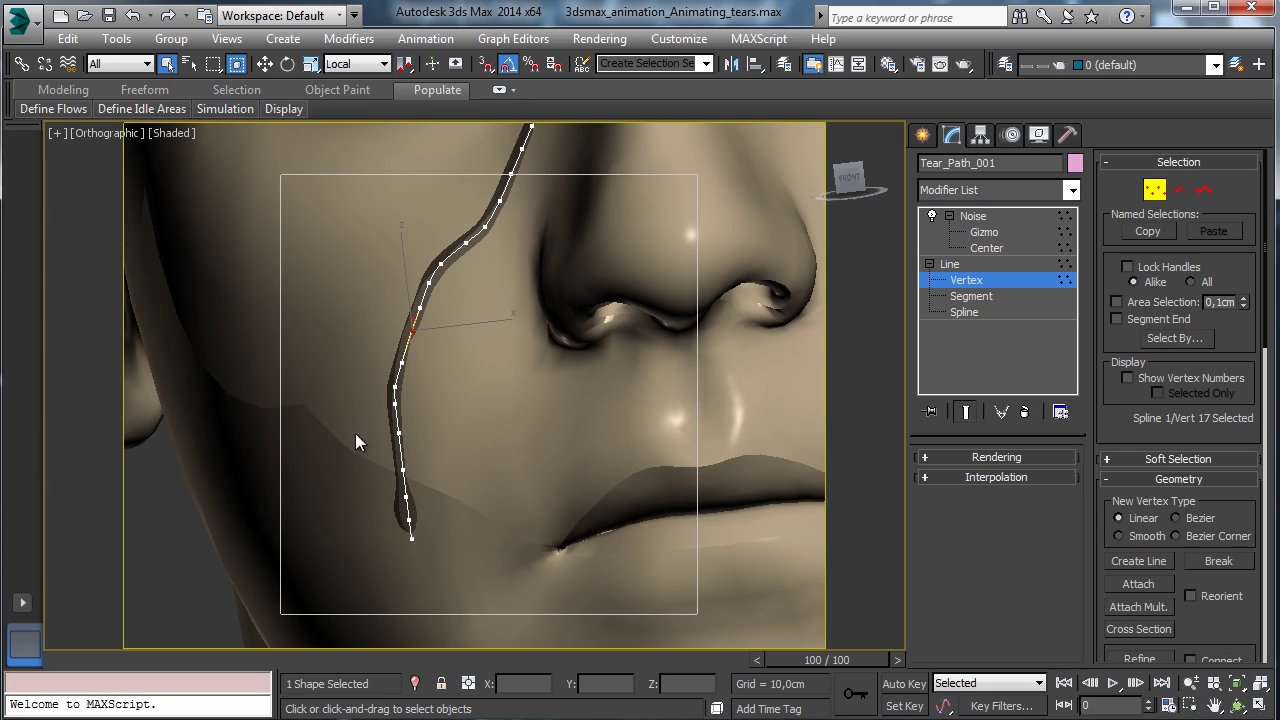
left_click(987, 264)
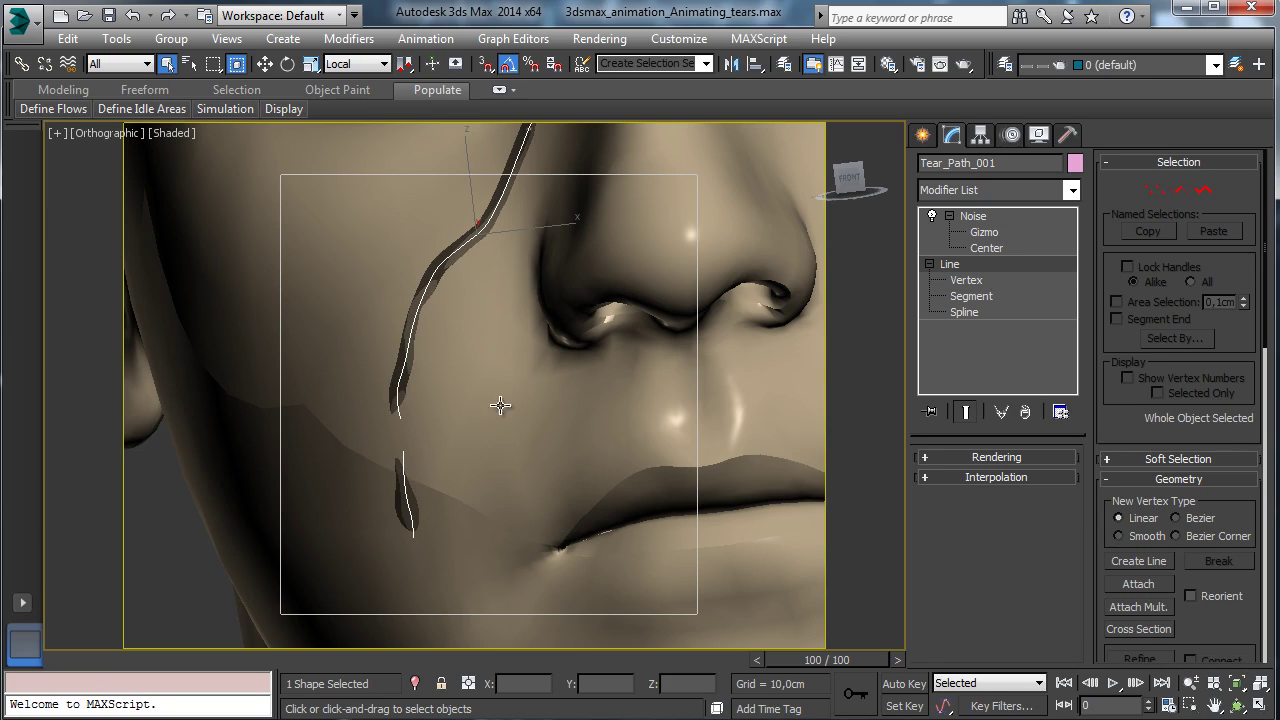
left_click(978, 281)
left_click(398, 432)
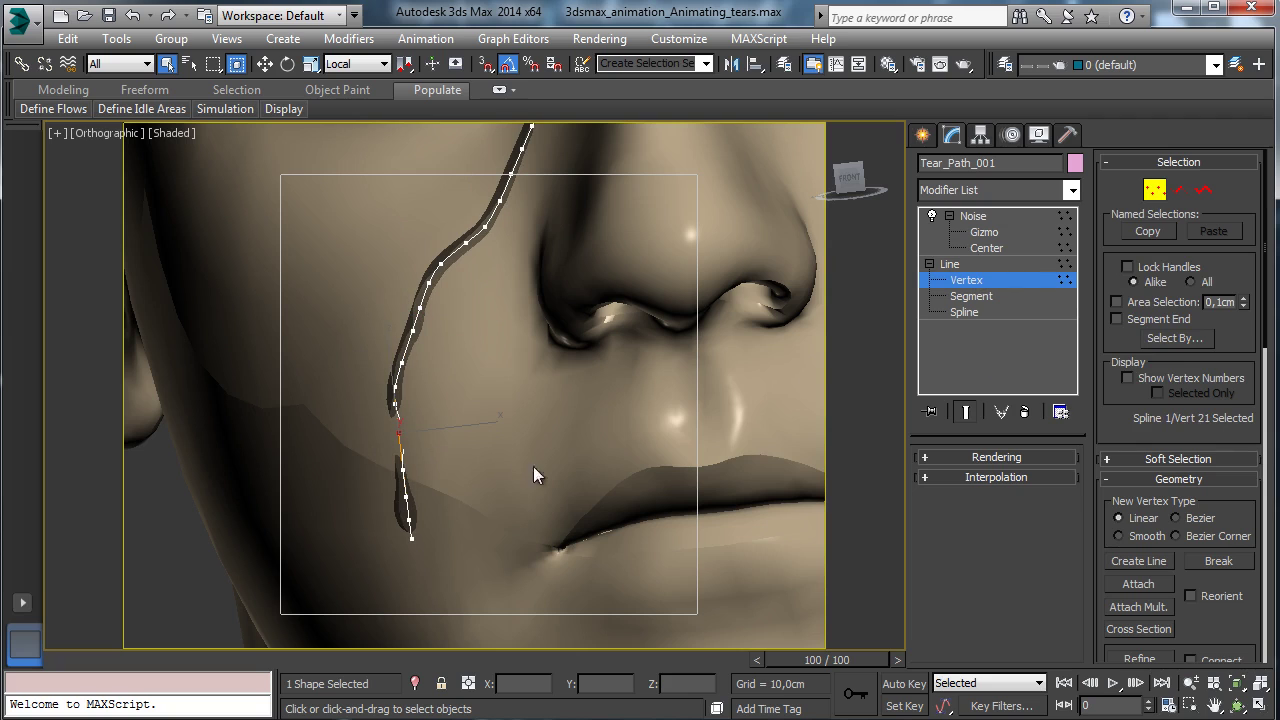
left_click(1237, 706)
left_click_drag(483, 400, 600, 405)
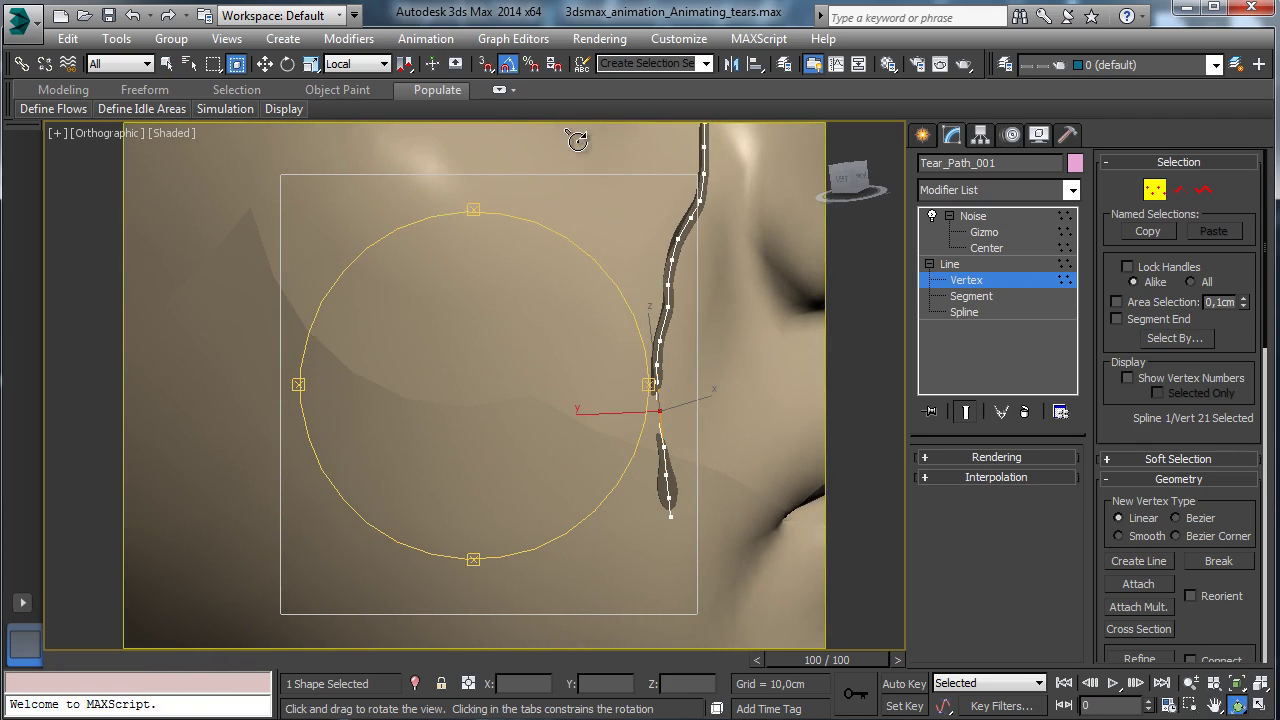
key("w")
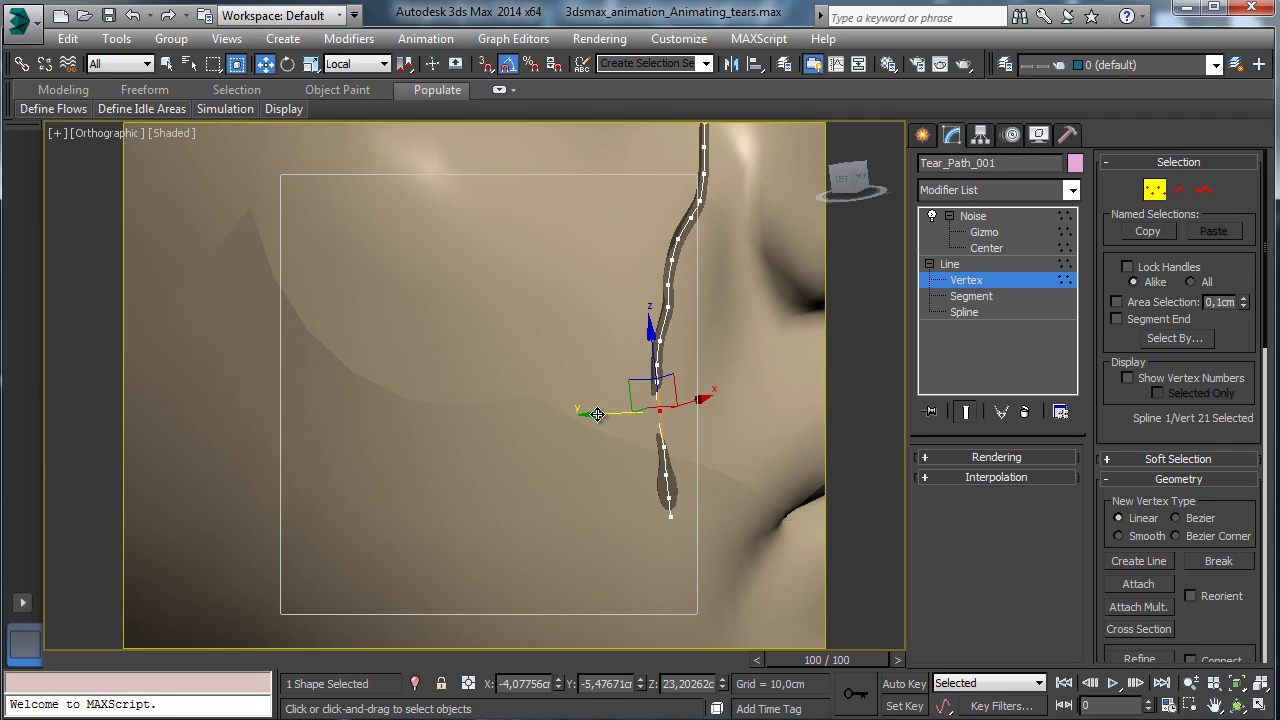
left_click_drag(617, 415, 604, 414)
left_click(1004, 282)
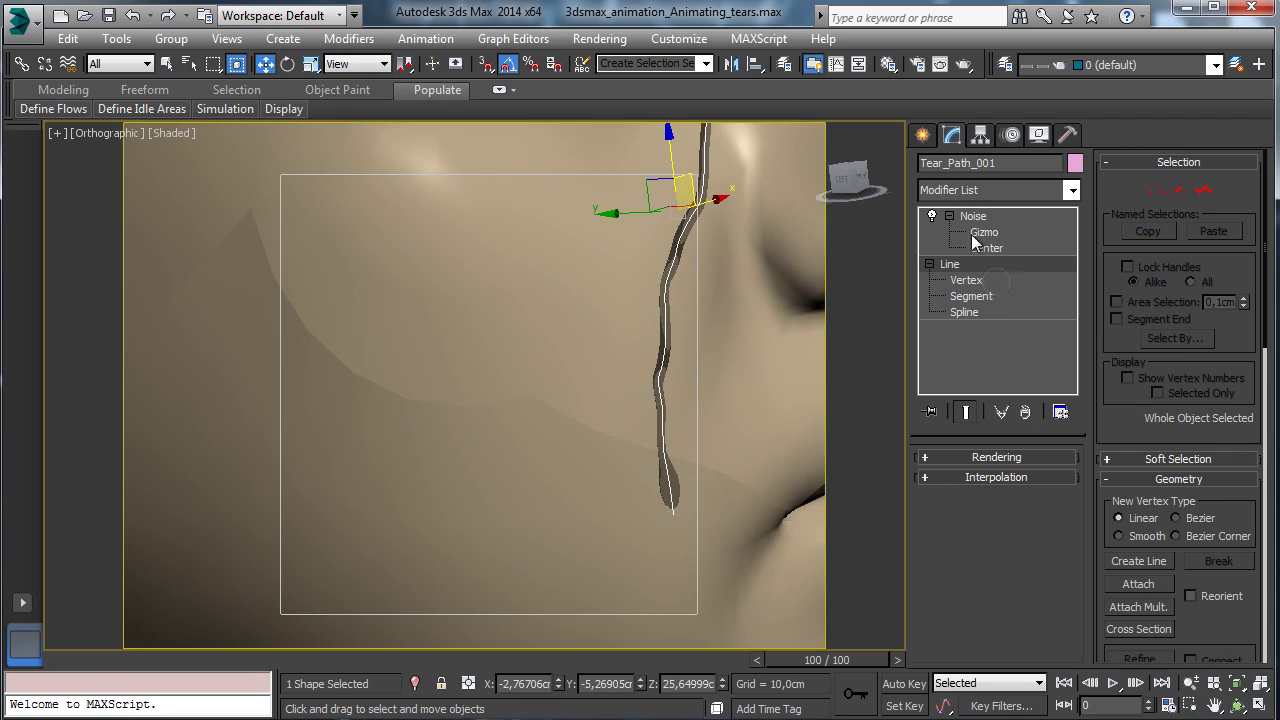
left_click(970, 218)
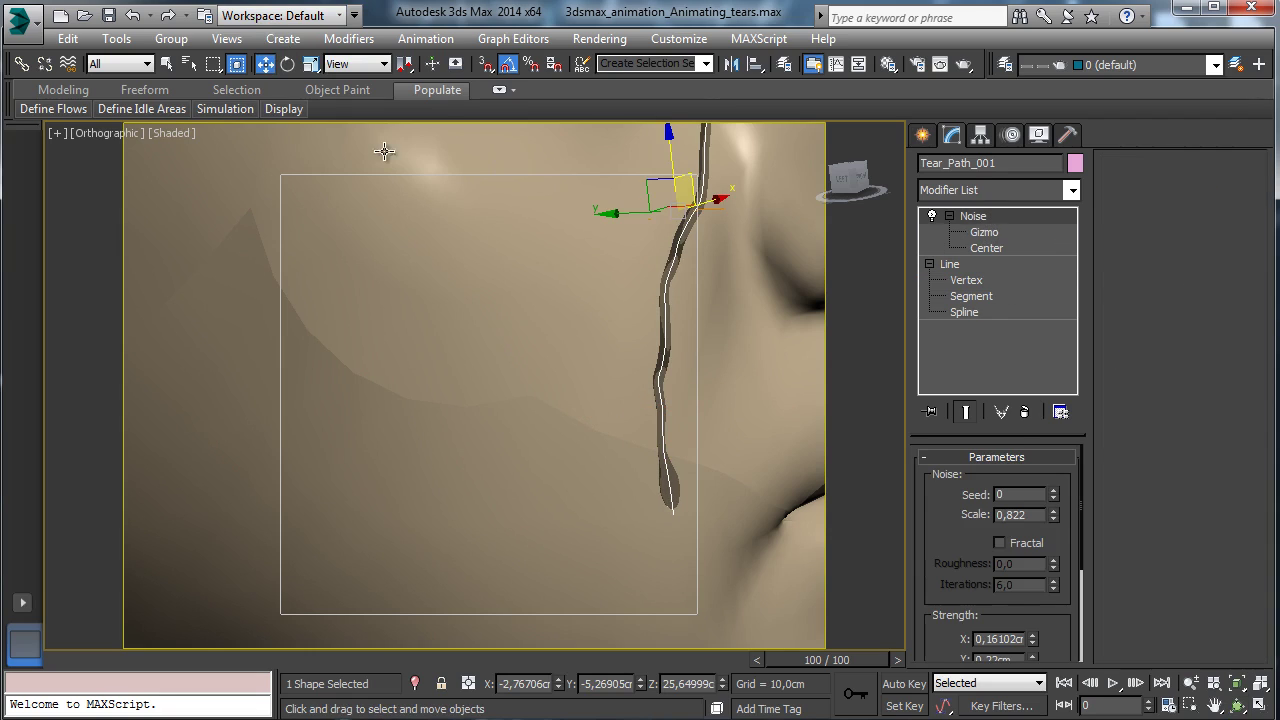
- Set the viewport to Camera001
left_click(101, 133)
mouse_move(174, 156)
left_click(500, 157)
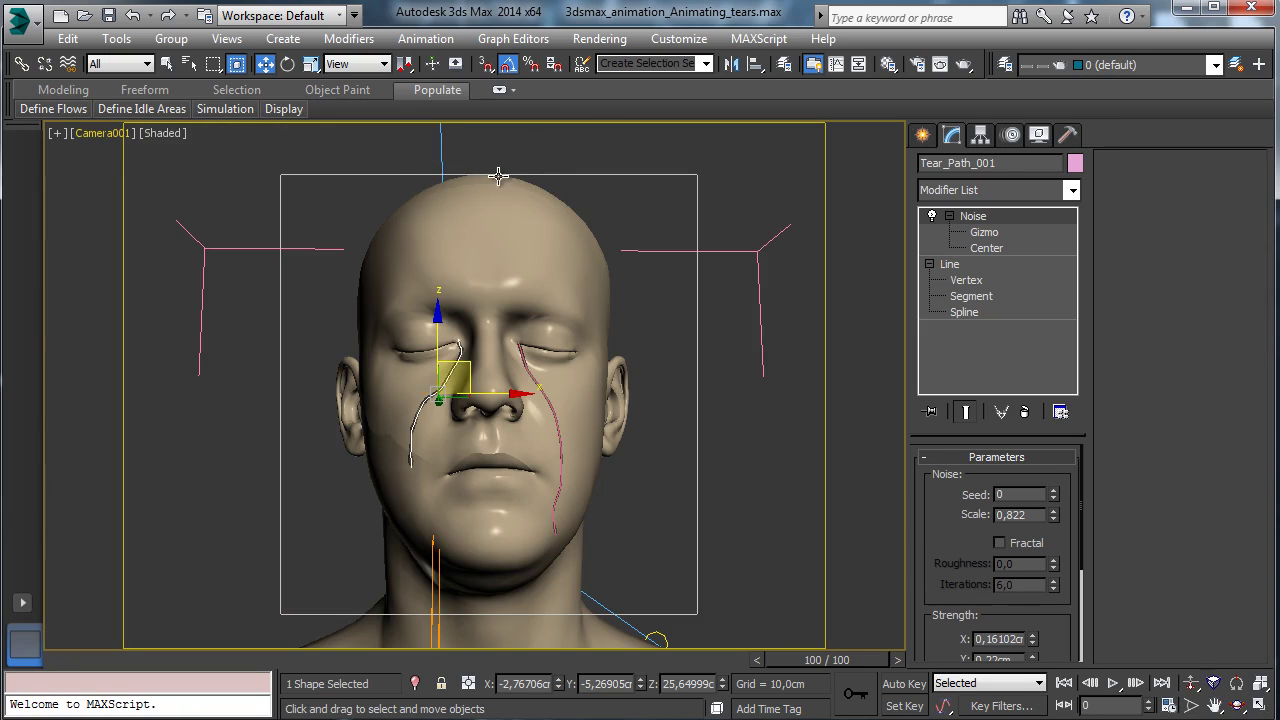
- Hide all spline shapes, including the tear paths, and play the tear animation from frame 65
left_click(1039, 134)
left_click(931, 346)
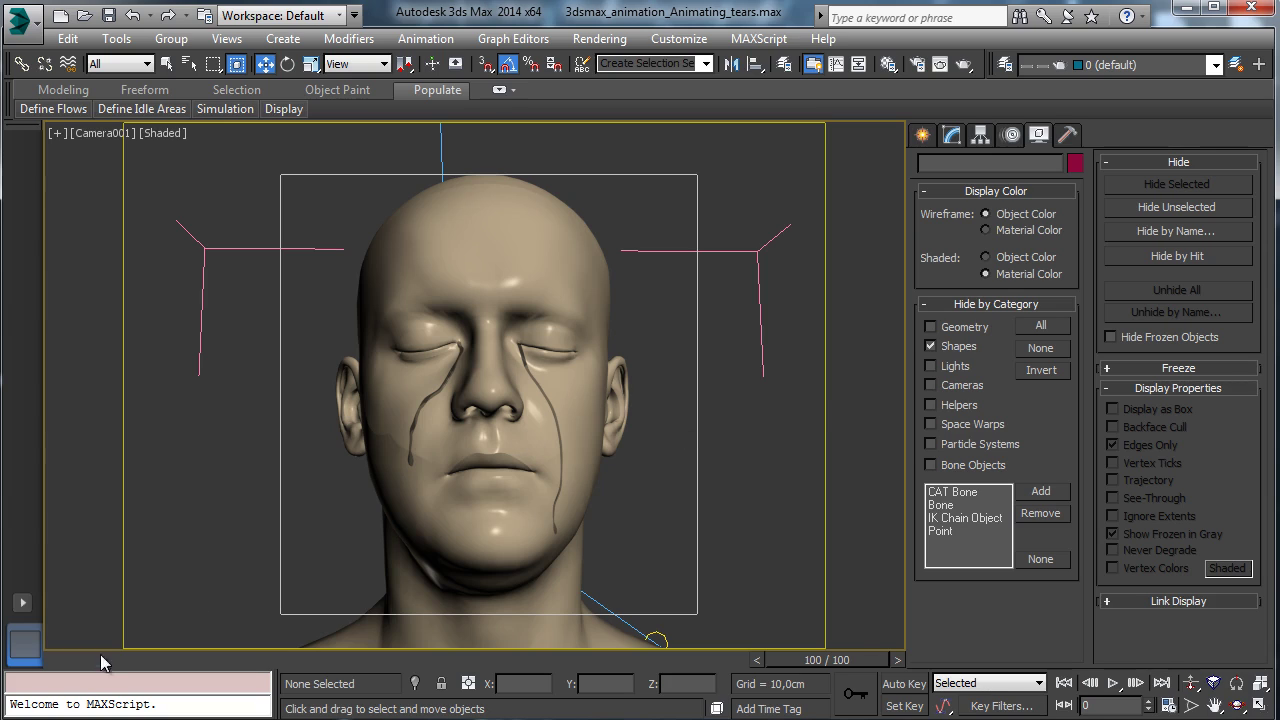
left_click_drag(51, 658, 823, 574)
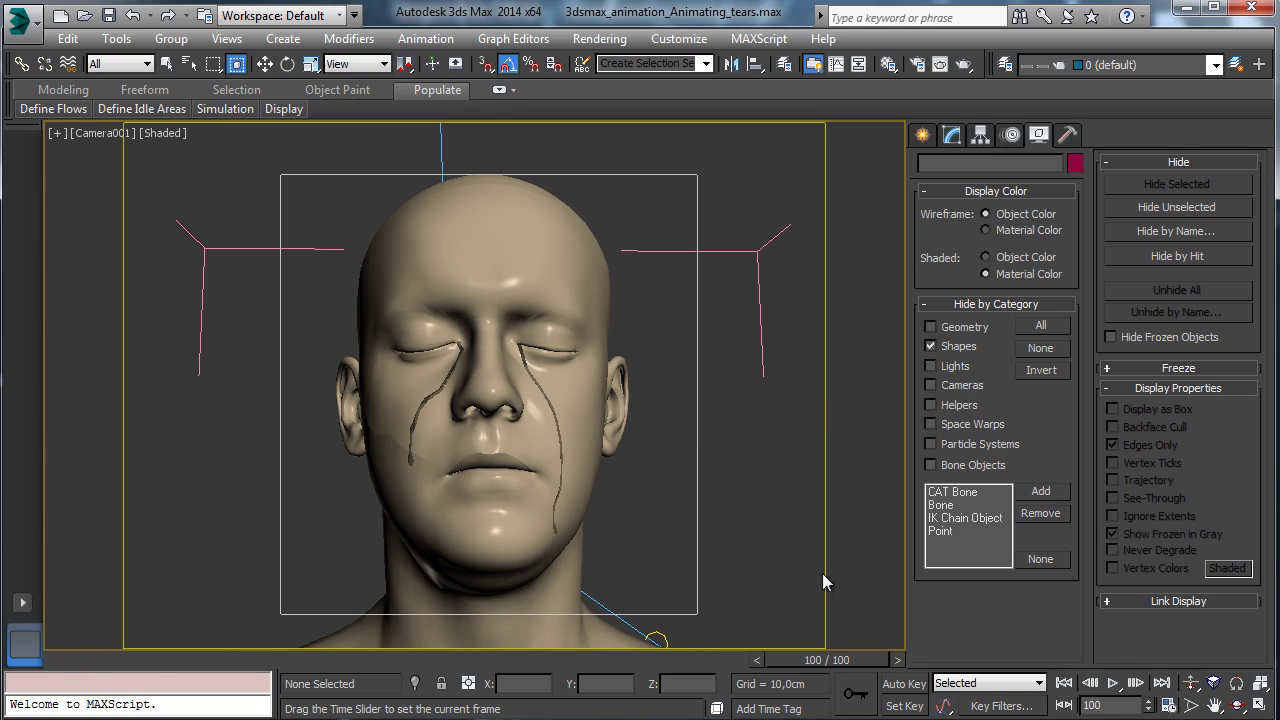
key("/")
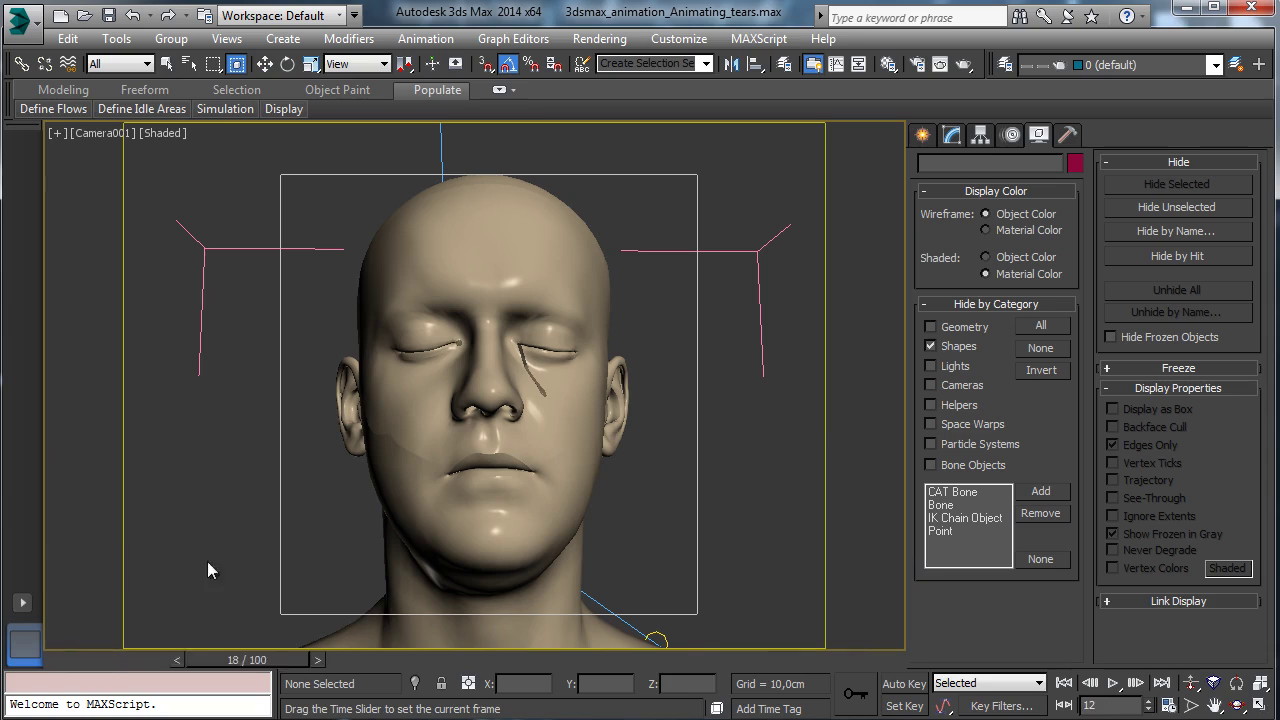
- Switch back to plain object selection and save the scene
key("w")
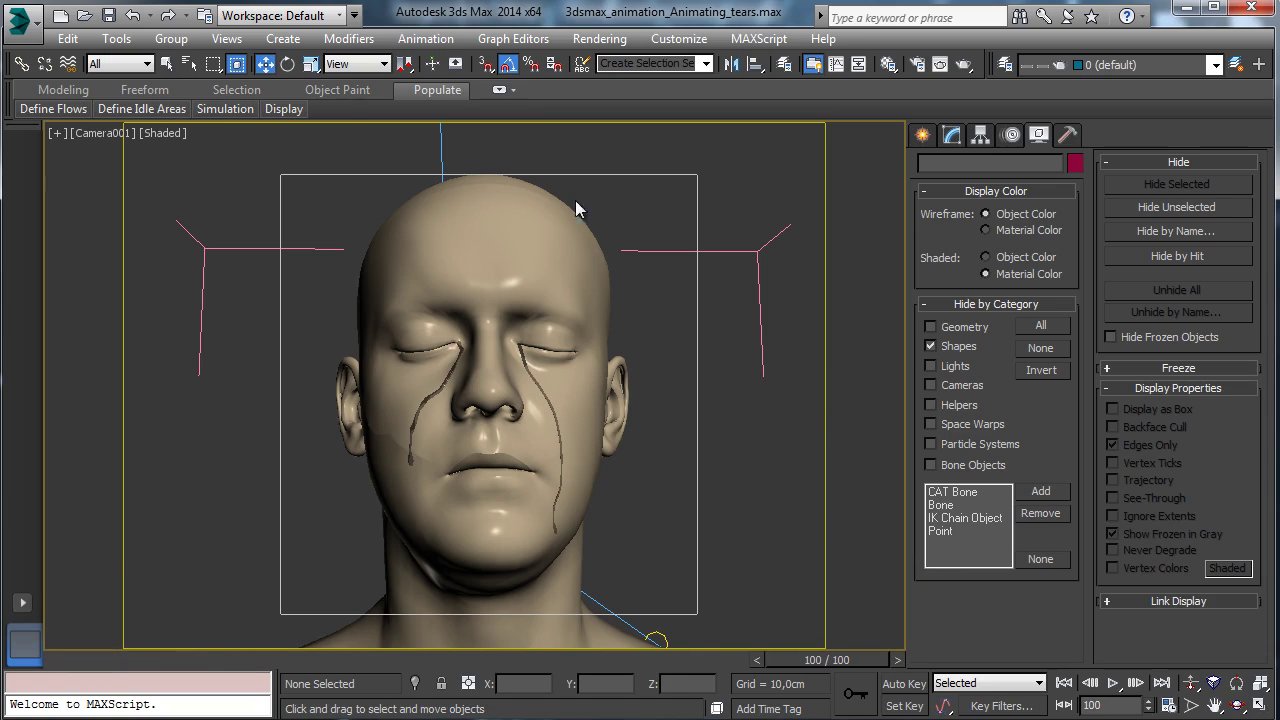
left_click(167, 64)
left_click(108, 15)
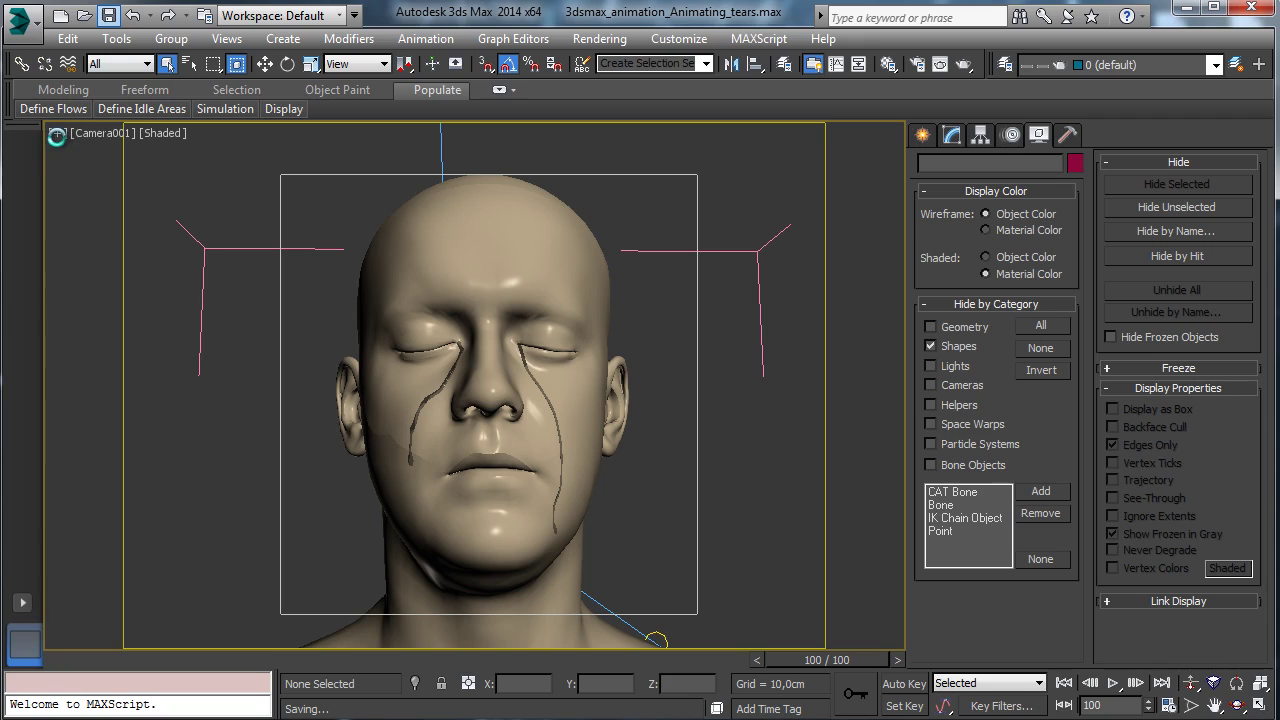
left_click(57, 134)
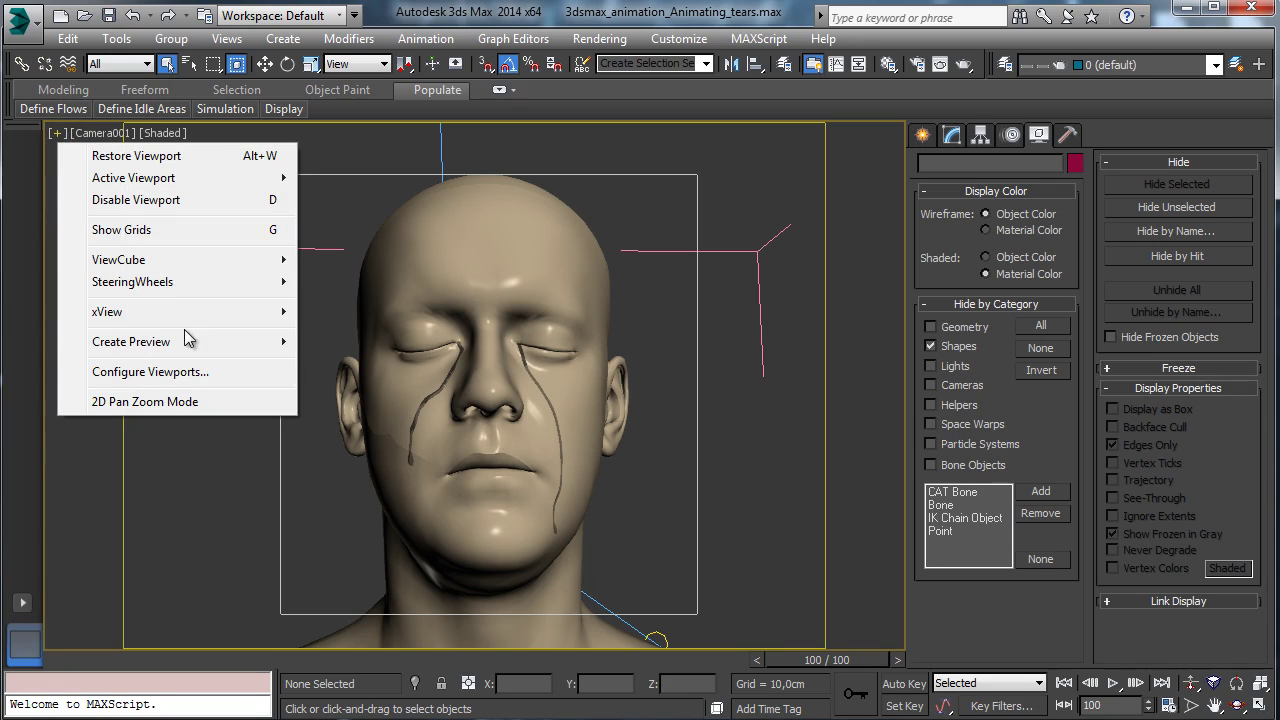
- Create a Camera001 preview animation with the current settings, watch it, then close the player
mouse_move(210, 342)
left_click(400, 364)
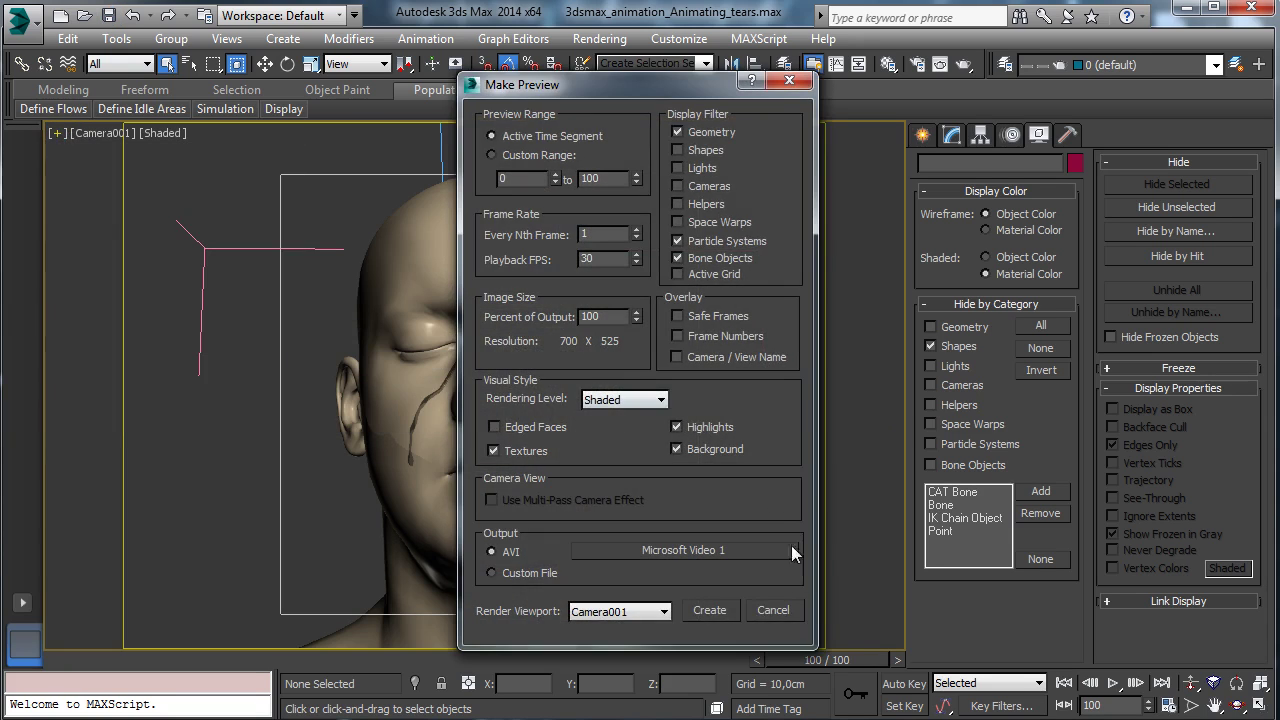
left_click(716, 612)
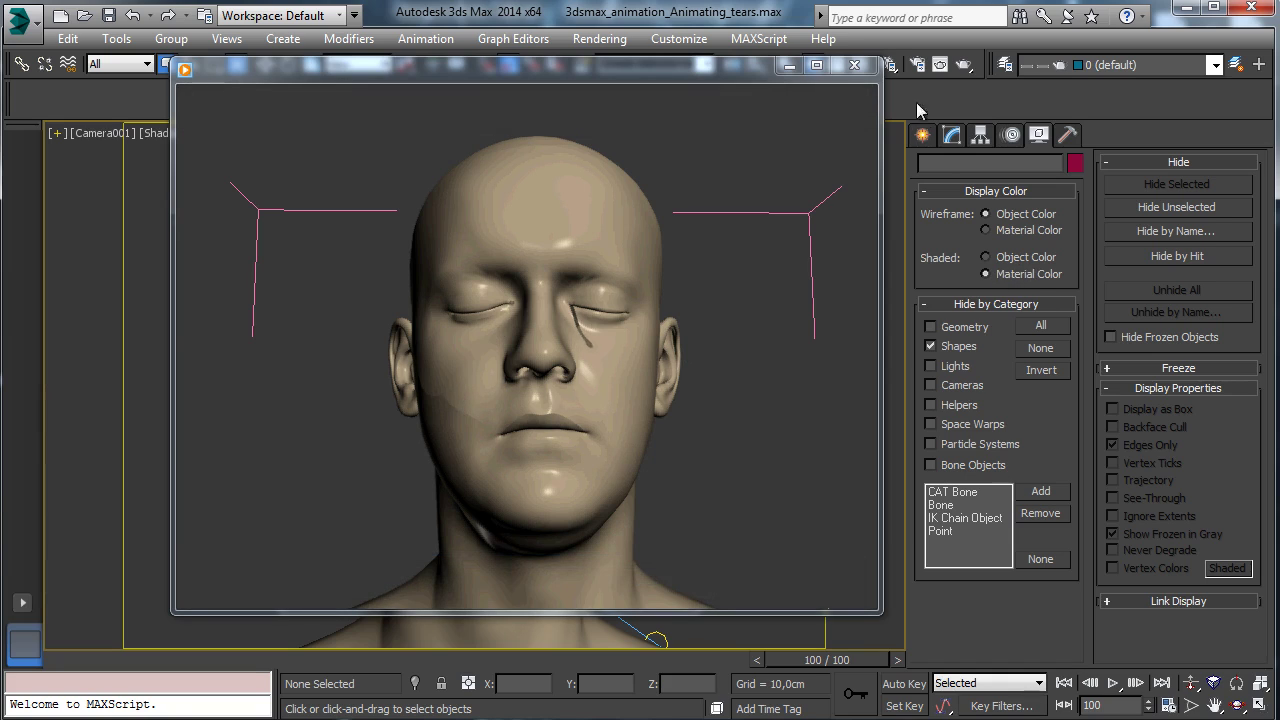
left_click(854, 65)
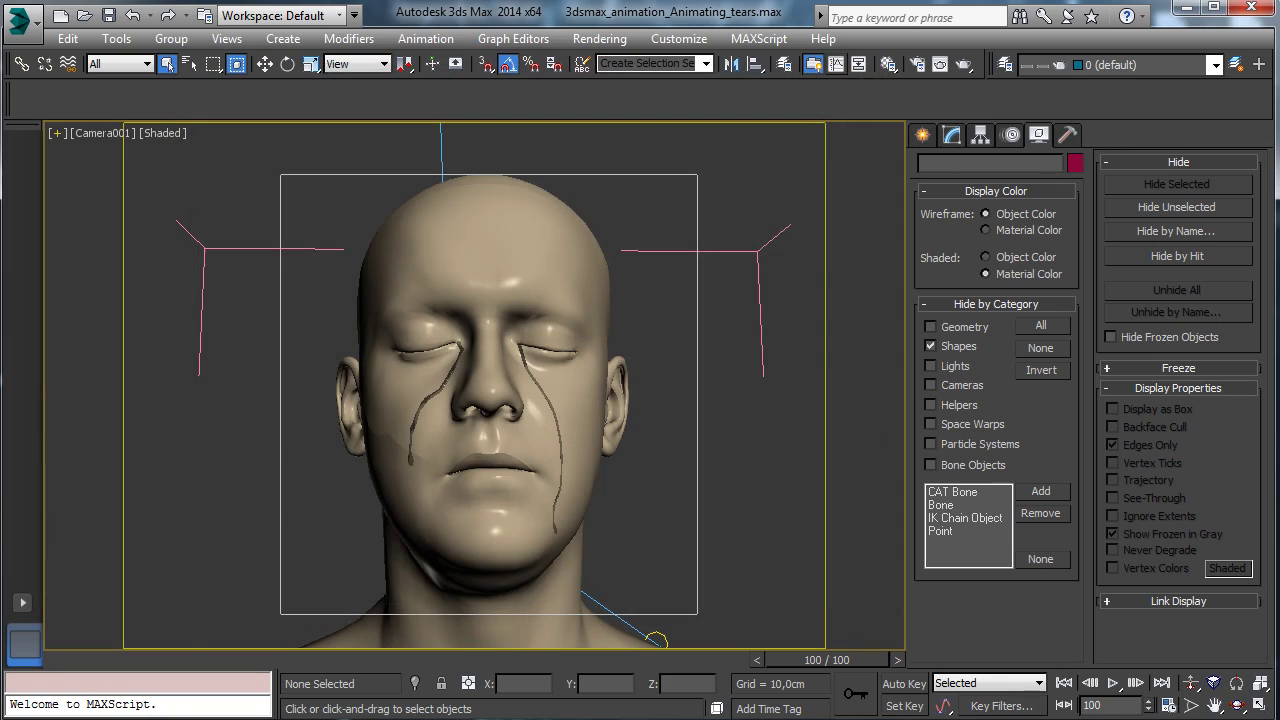
- Render the Camera001 view at frame 100 with NVIDIA mental ray from Render Setup
left_click(943, 64)
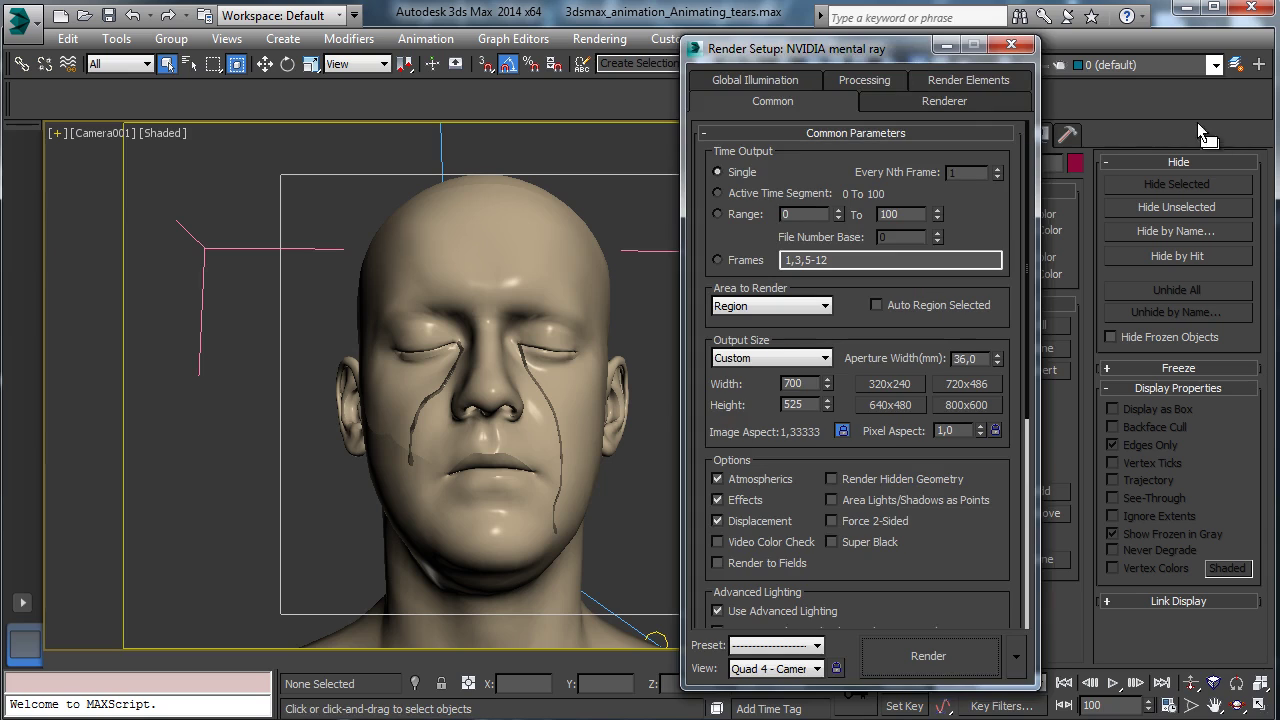
left_click(926, 656)
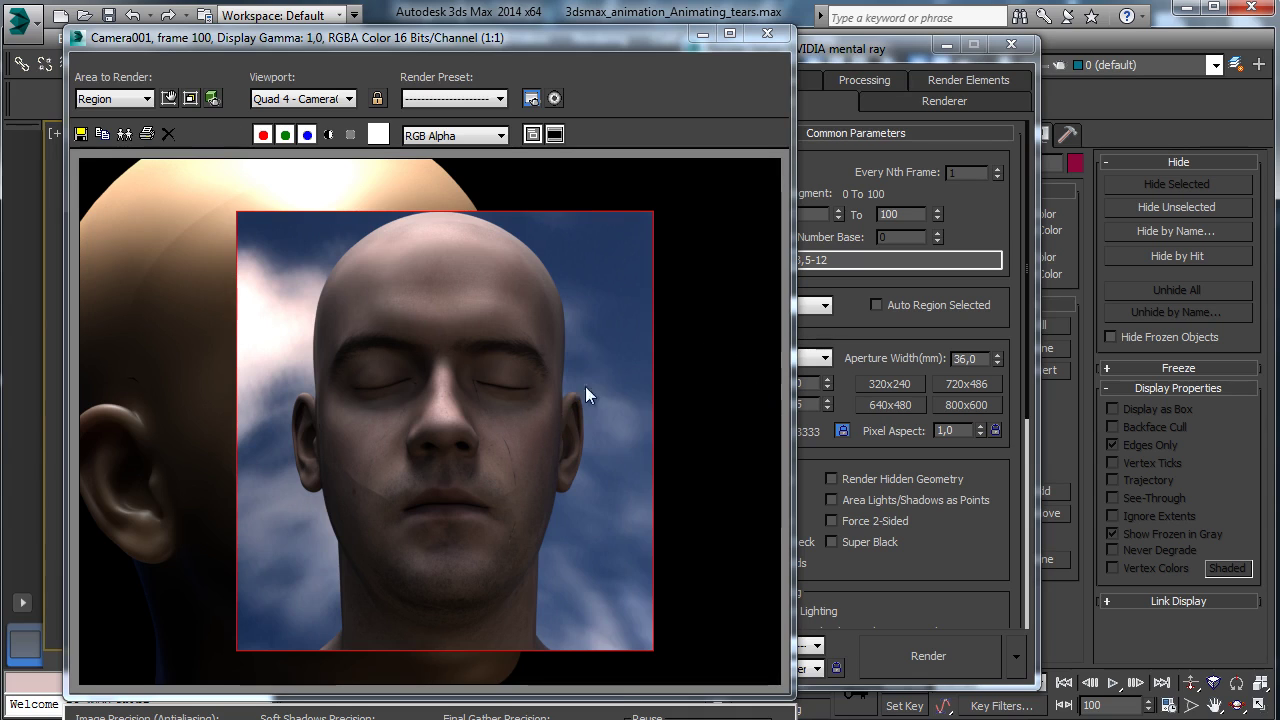
- Close the rendered frame window to return to the shaded Camera001 view
left_click(767, 33)
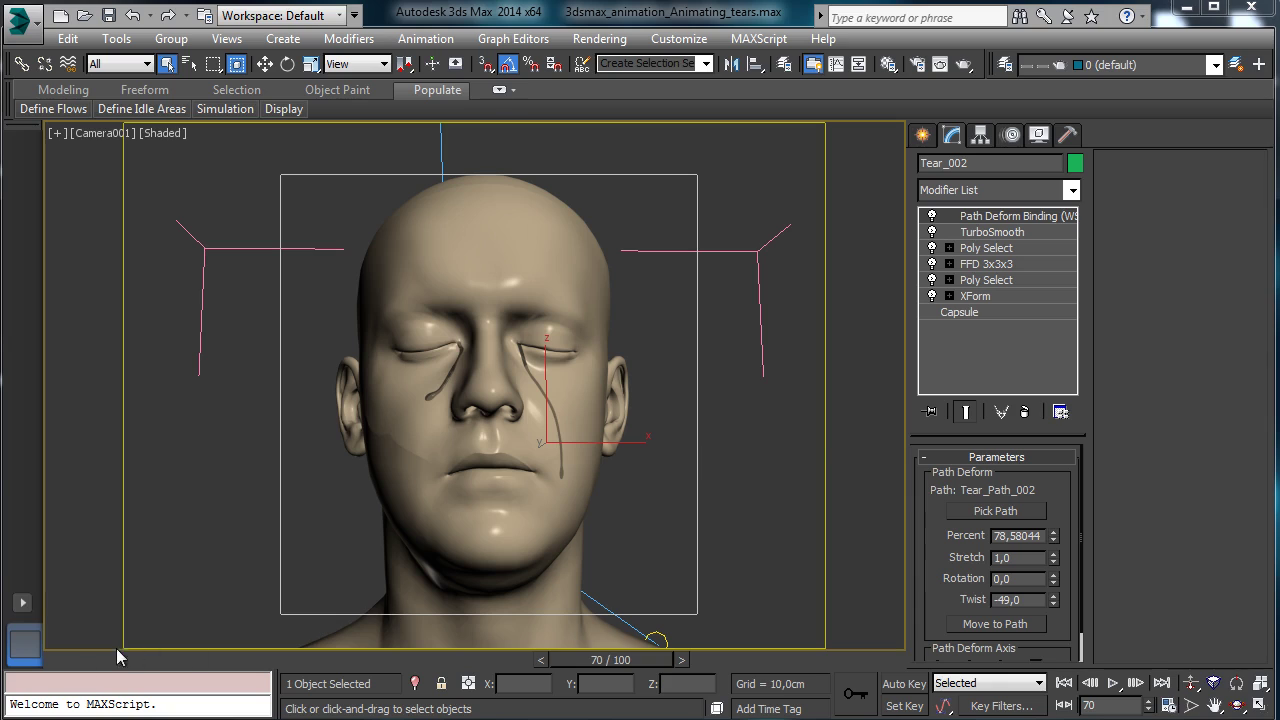
- Scrub the timeline to frame 0 and back to 100, then switch to Select Object
left_click_drag(116, 648, 810, 600)
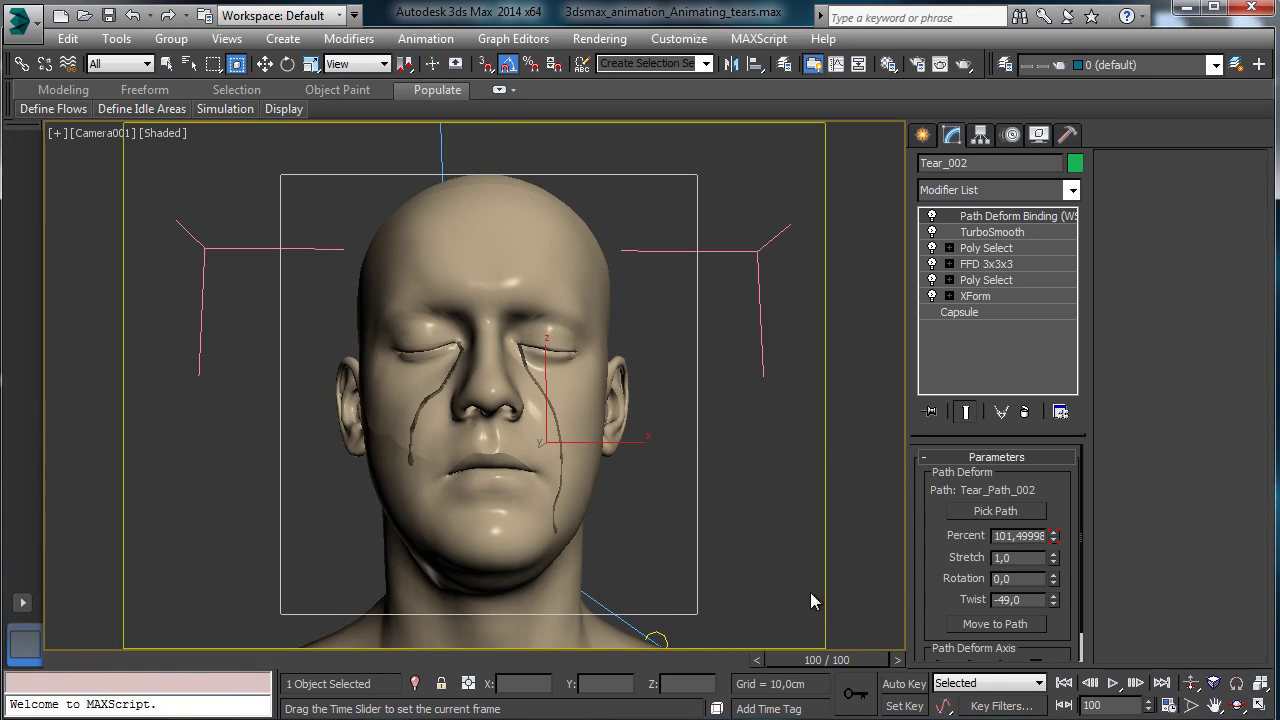
left_click_drag(941, 578, 893, 515)
key("q")
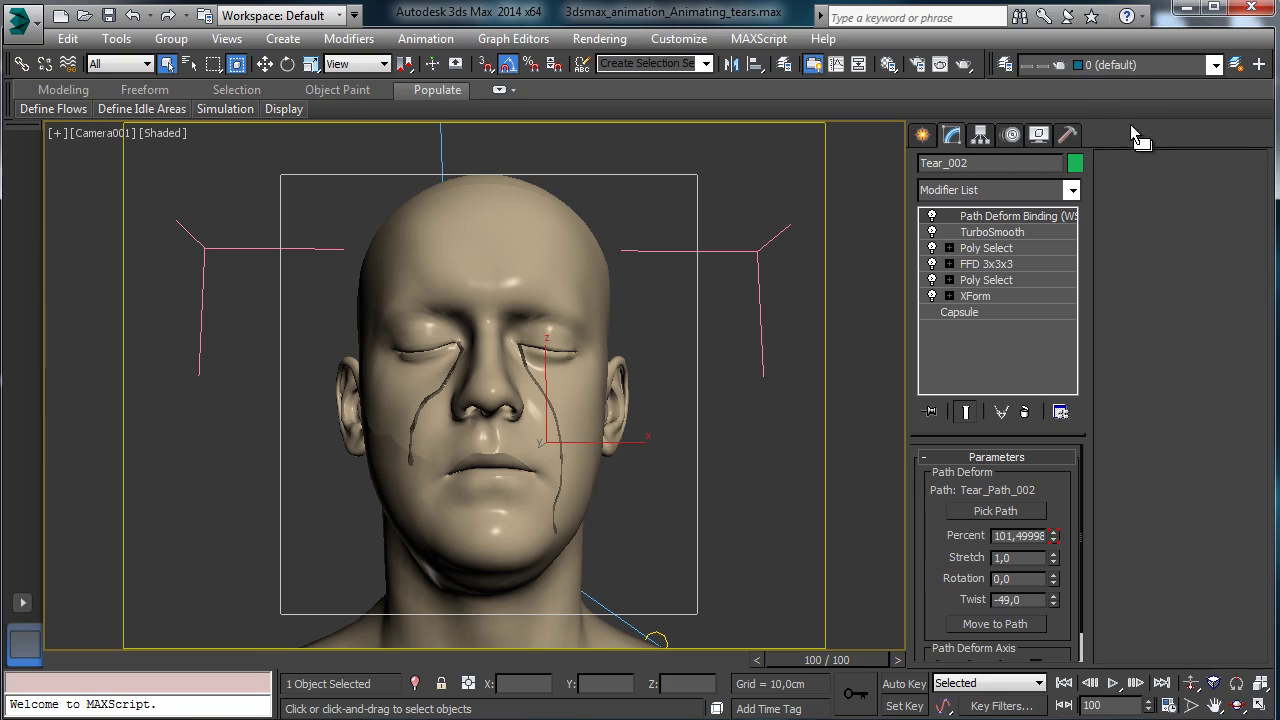